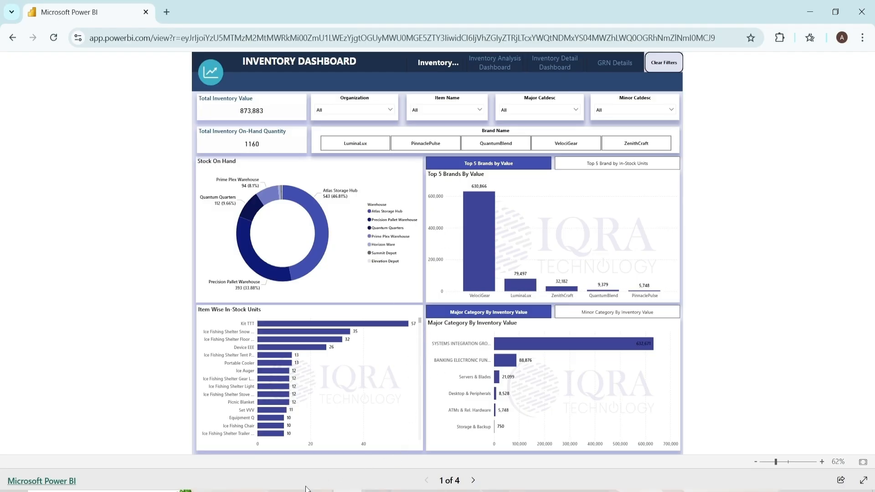
Switch to the Inventory Dashboard workbook in Excel and look through its list of worksheets
{"action": "left_click", "coordinate": [291, 491]}
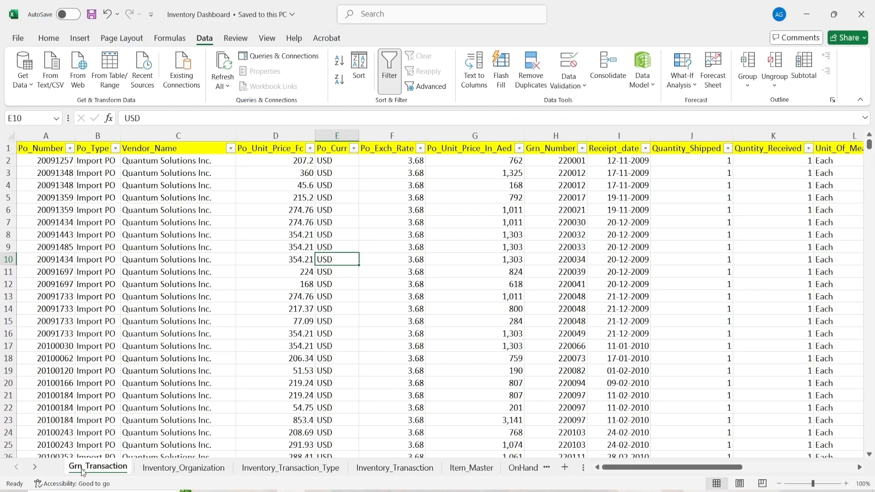
{"action": "left_click", "coordinate": [40, 465]}
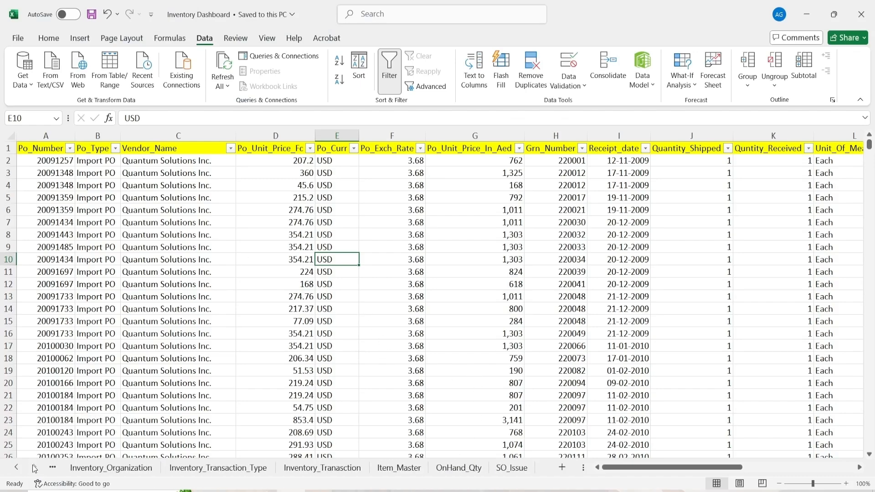
{"action": "left_click", "coordinate": [11, 468]}
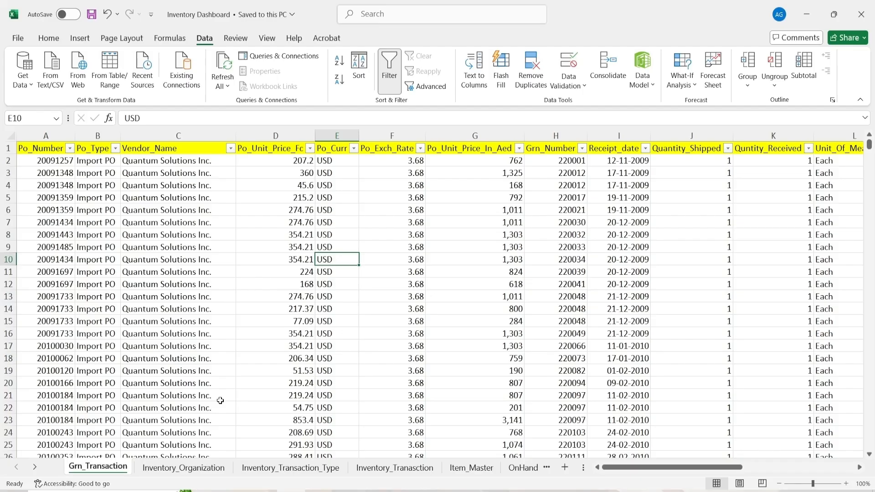
Review the Grn_Transaction column headers one by one from Po_Number through Receipt_date
{"action": "left_click", "coordinate": [32, 149]}
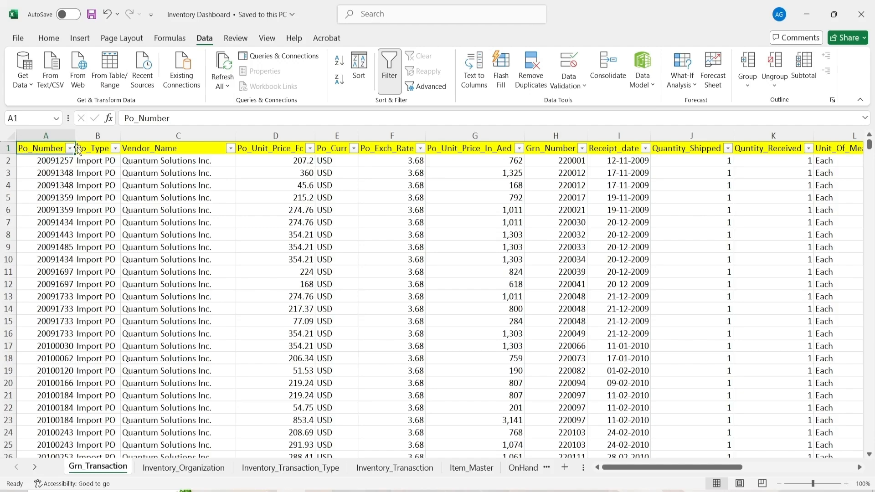
{"action": "left_click", "coordinate": [95, 149]}
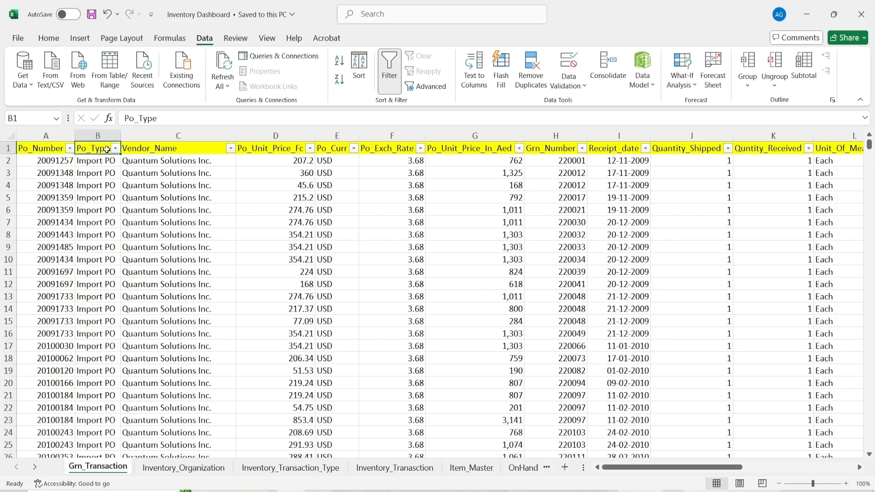
{"action": "left_click", "coordinate": [195, 147]}
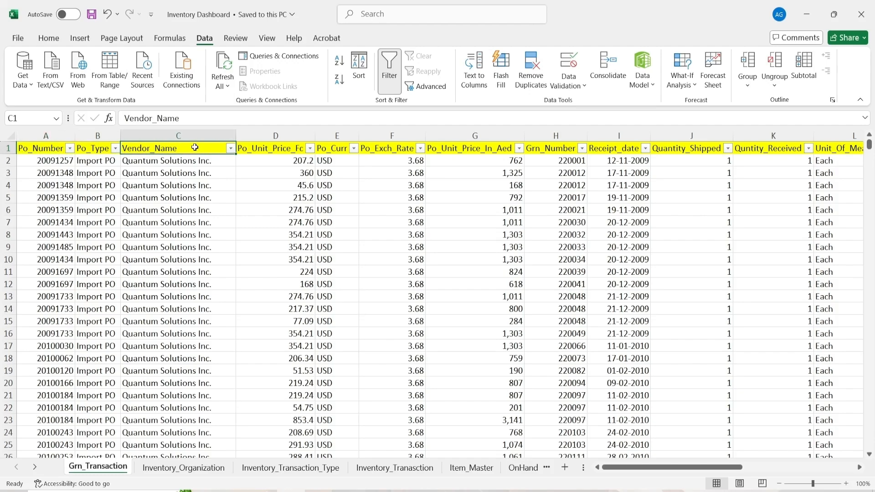
{"action": "left_click", "coordinate": [258, 147]}
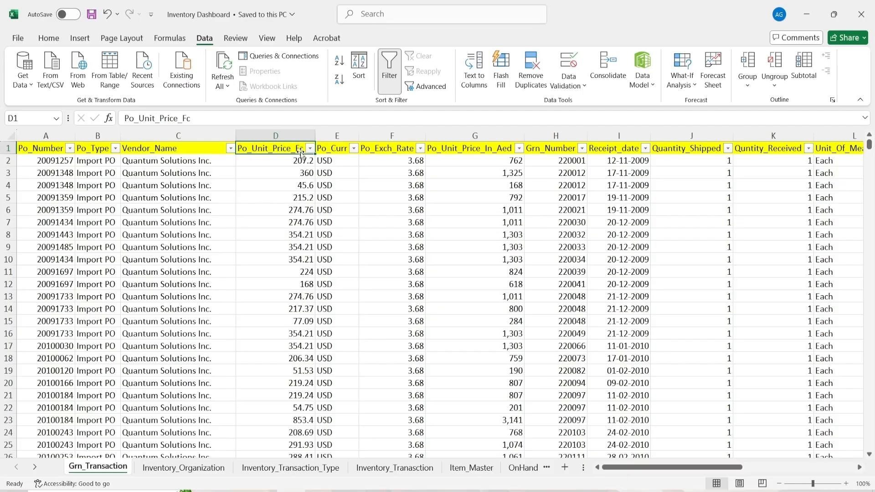
{"action": "left_click", "coordinate": [339, 148]}
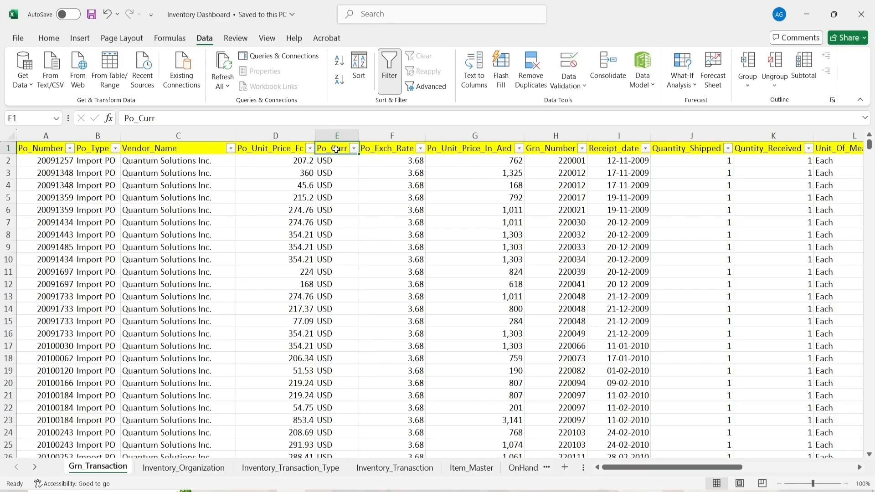
{"action": "left_click", "coordinate": [388, 144]}
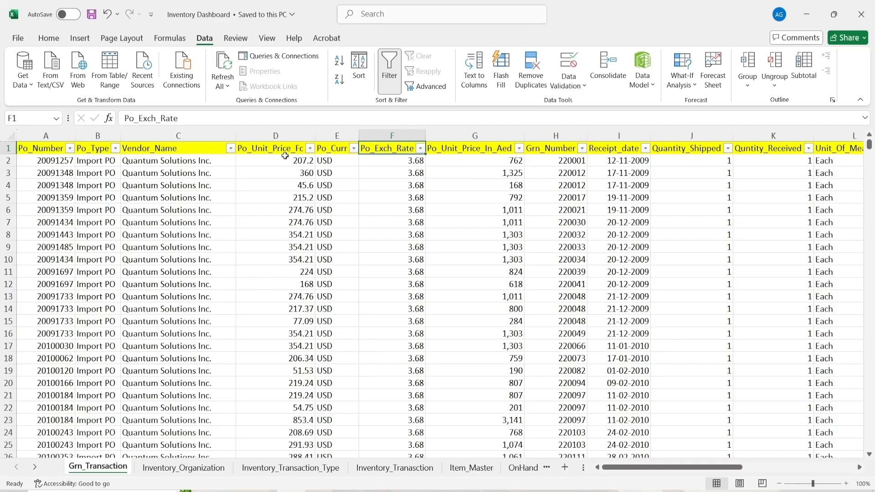
{"action": "left_click", "coordinate": [474, 147]}
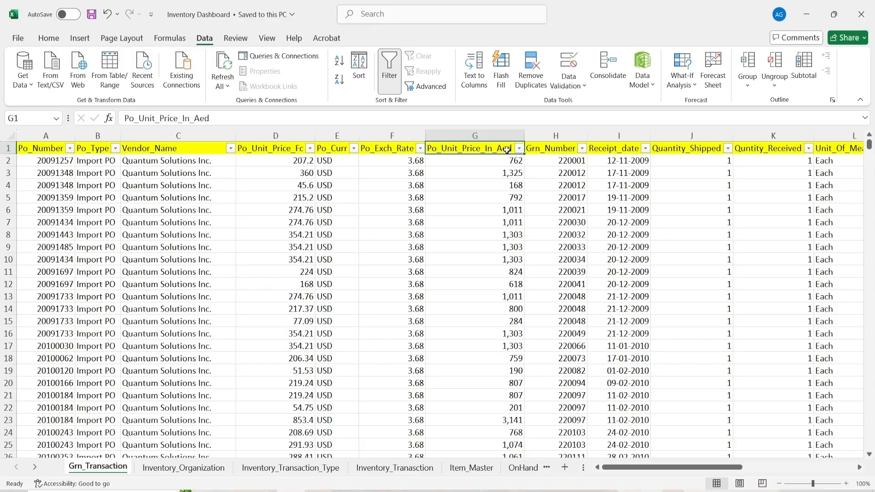
{"action": "left_click", "coordinate": [559, 149]}
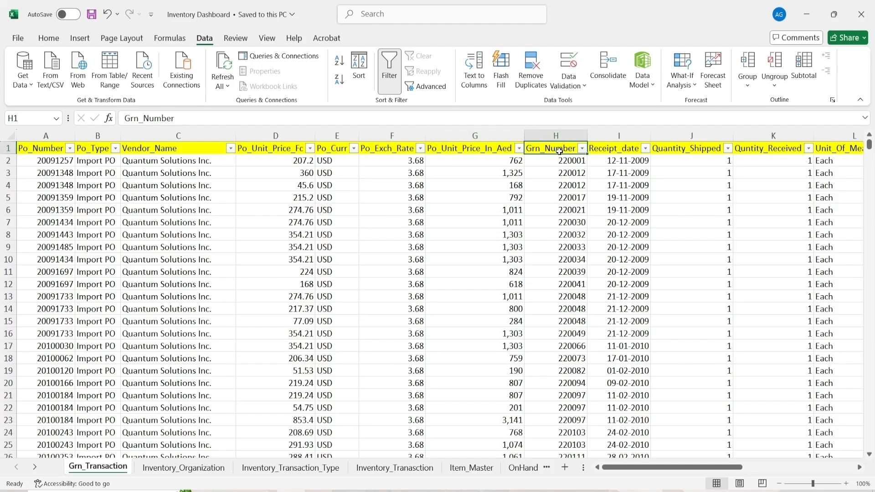
{"action": "left_click", "coordinate": [627, 148]}
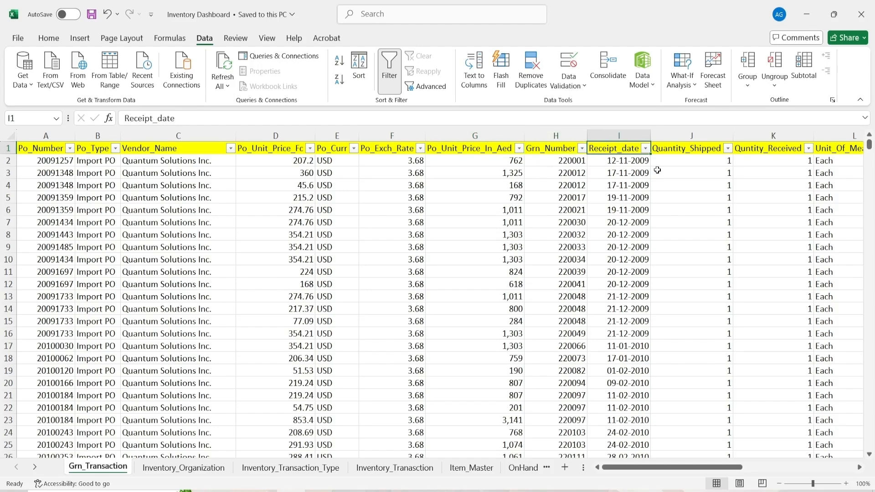
Review the Quantity_Shipped, Quntity_Received and Unit_Of_Measure headers, and view the units available in the Unit_Of_Measure filter without applying it
{"action": "left_click", "coordinate": [859, 467]}
{"action": "left_click", "coordinate": [859, 467]}
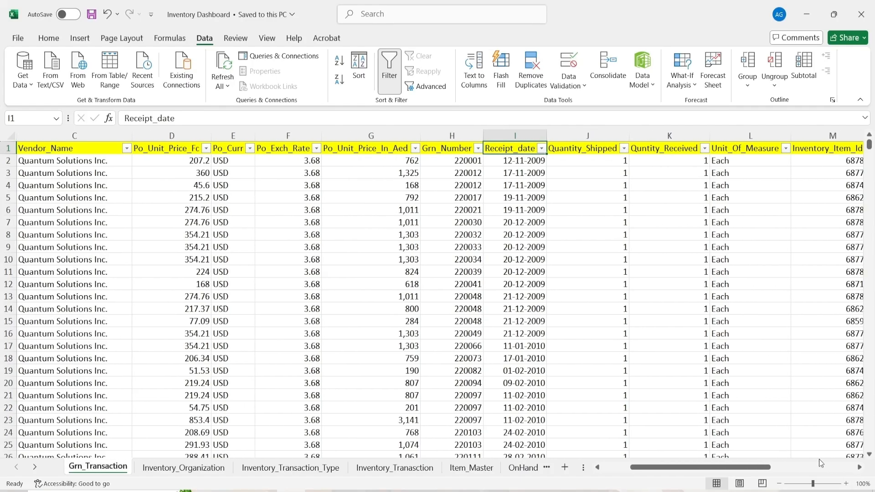
{"action": "left_click", "coordinate": [565, 151]}
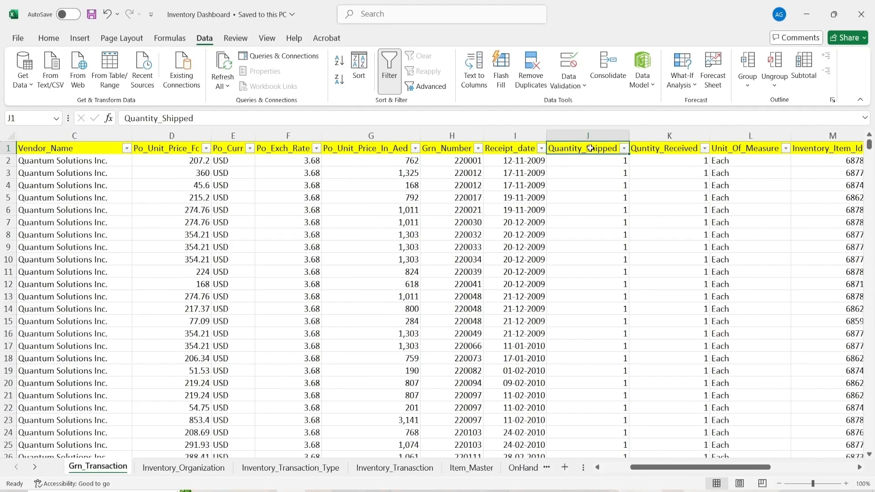
{"action": "left_click", "coordinate": [688, 148]}
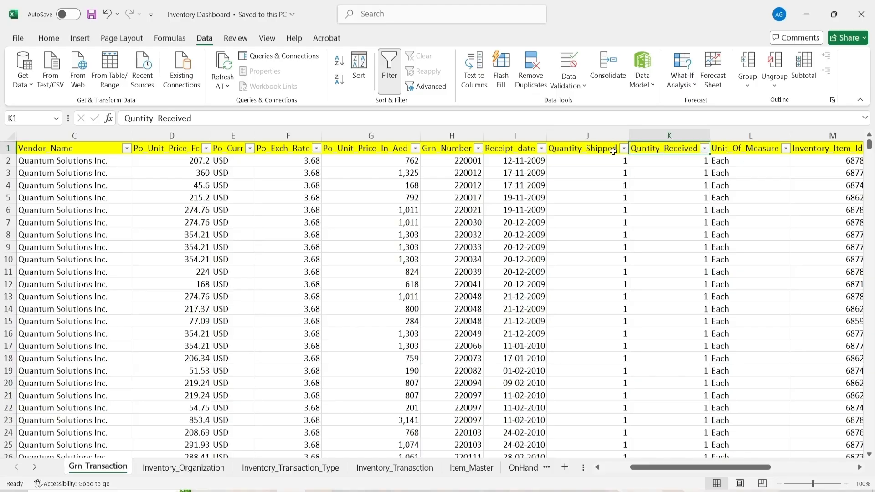
{"action": "left_click", "coordinate": [768, 148]}
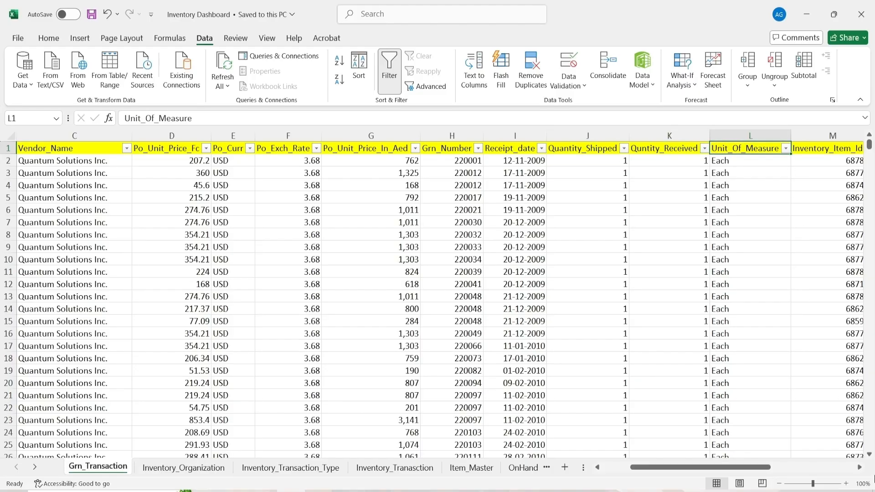
{"action": "left_click", "coordinate": [860, 467]}
{"action": "left_click", "coordinate": [670, 148]}
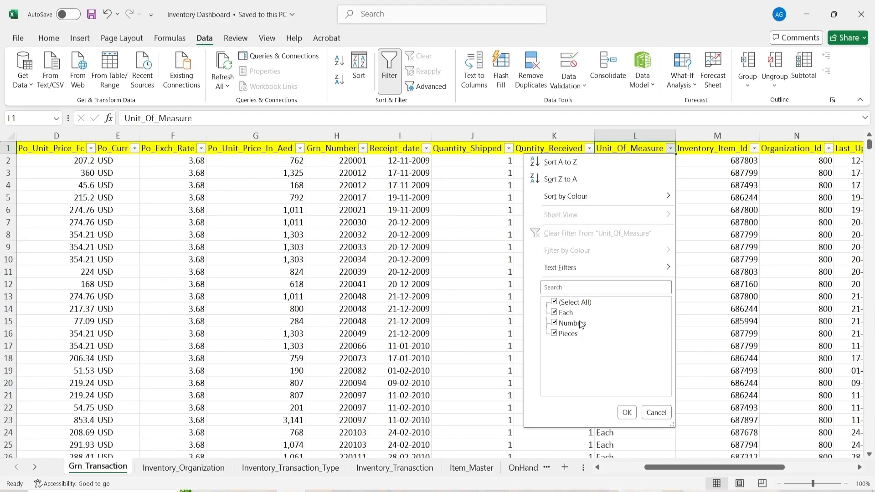
{"action": "left_click", "coordinate": [661, 412]}
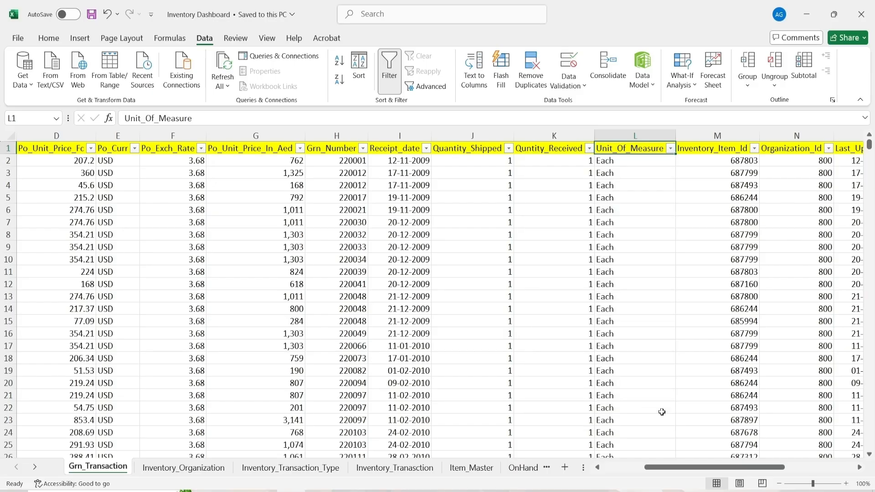
View the filter values of the Inventory_Item_Id and Organization_Id columns without applying a filter
{"action": "left_click", "coordinate": [746, 144]}
{"action": "left_click", "coordinate": [753, 150]}
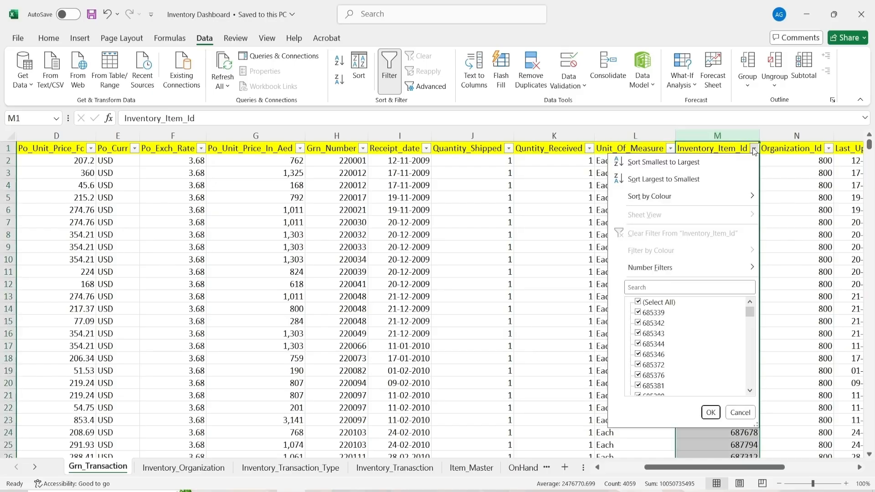
{"action": "left_click", "coordinate": [755, 149]}
{"action": "left_click", "coordinate": [859, 467]}
{"action": "left_click", "coordinate": [859, 467]}
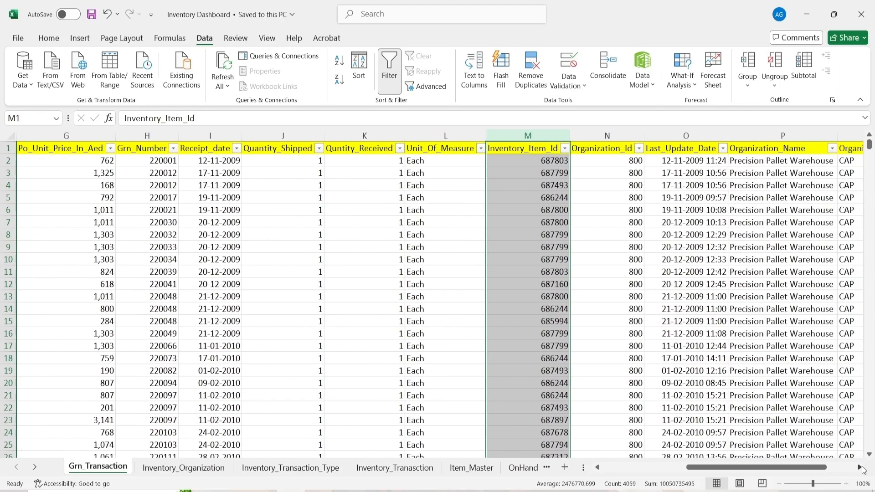
{"action": "left_click", "coordinate": [599, 134]}
{"action": "left_click", "coordinate": [639, 149]}
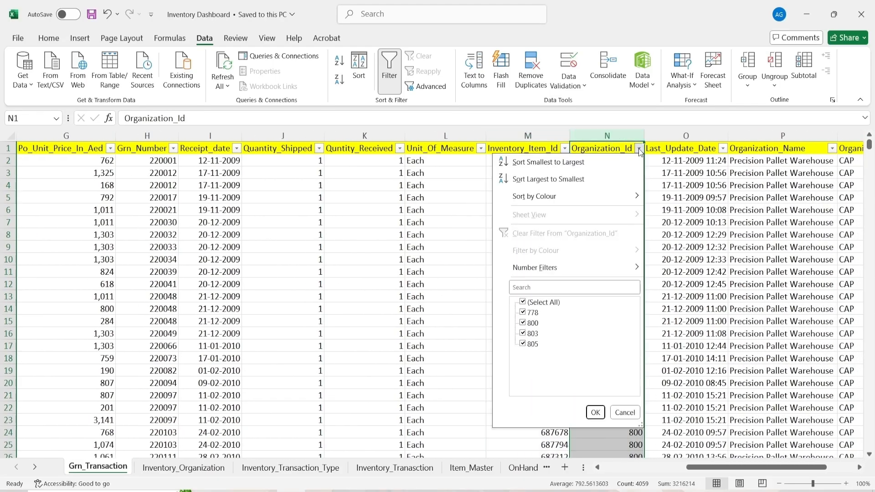
{"action": "left_click", "coordinate": [639, 149]}
Review the Last_Update_Date column and its filter options, leaving the data unfiltered
{"action": "left_click", "coordinate": [693, 148]}
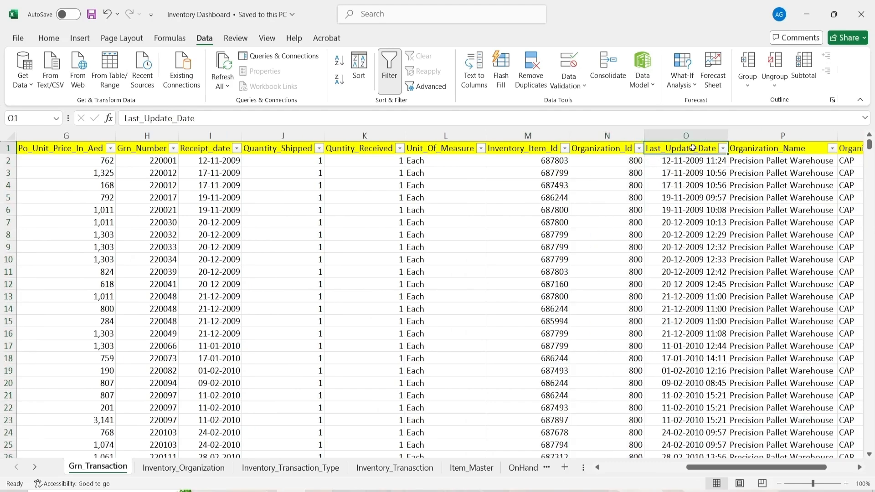
{"action": "left_click", "coordinate": [722, 149]}
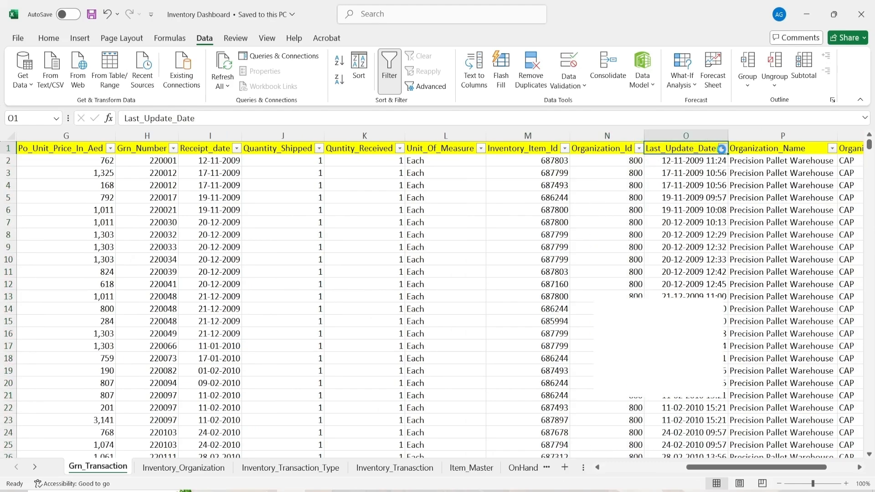
{"action": "left_click", "coordinate": [722, 149]}
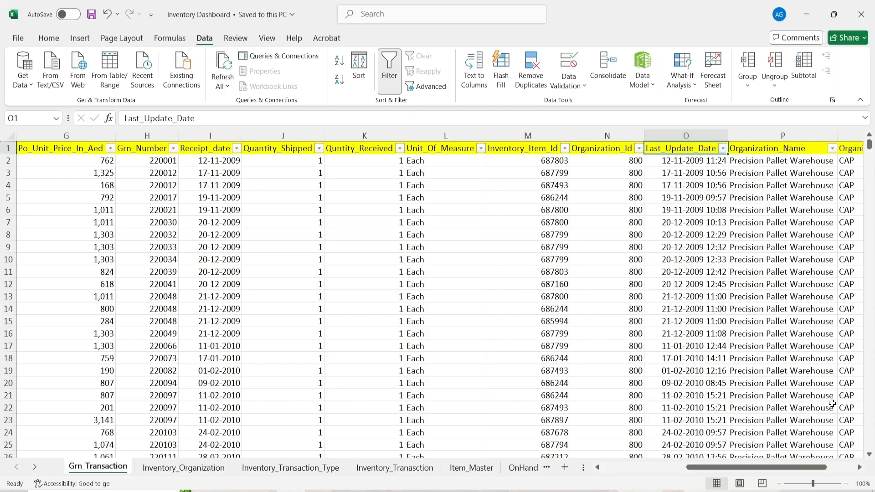
View the warehouses in the Organization_Name filter without applying it, and review the Organization_Code column
{"action": "triple_click", "coordinate": [860, 468]}
{"action": "left_click", "coordinate": [573, 136]}
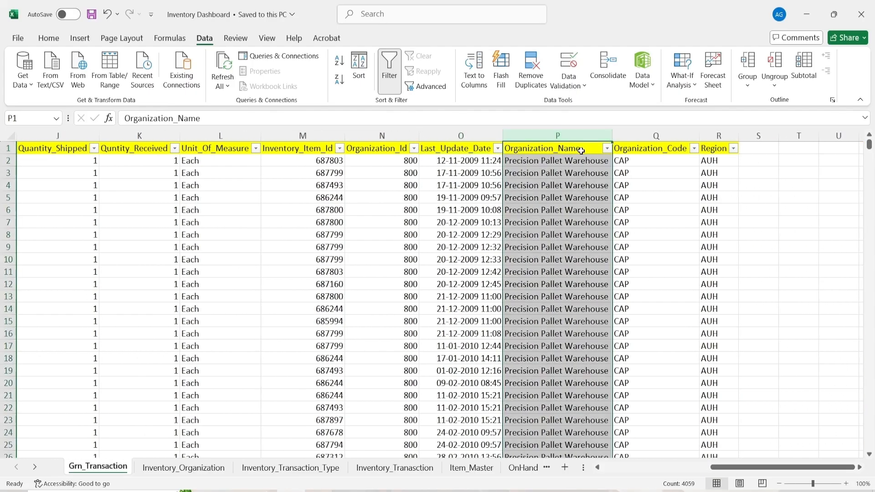
{"action": "left_click", "coordinate": [607, 149]}
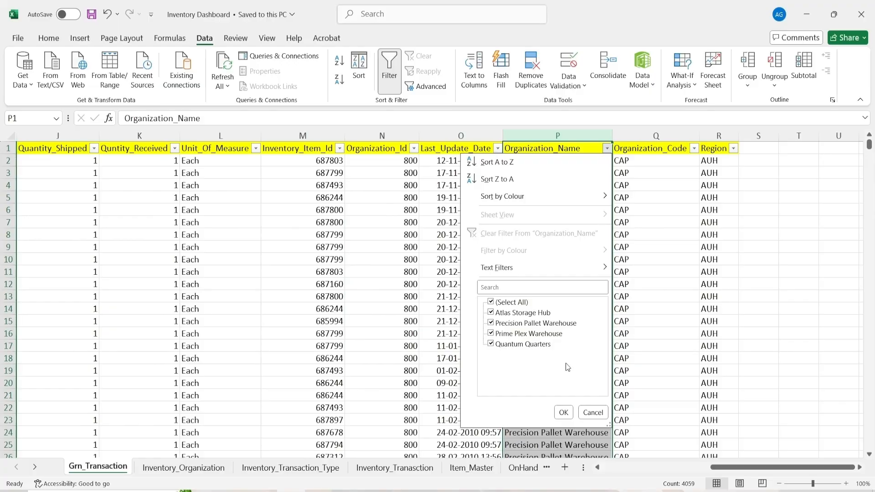
{"action": "left_click", "coordinate": [592, 412]}
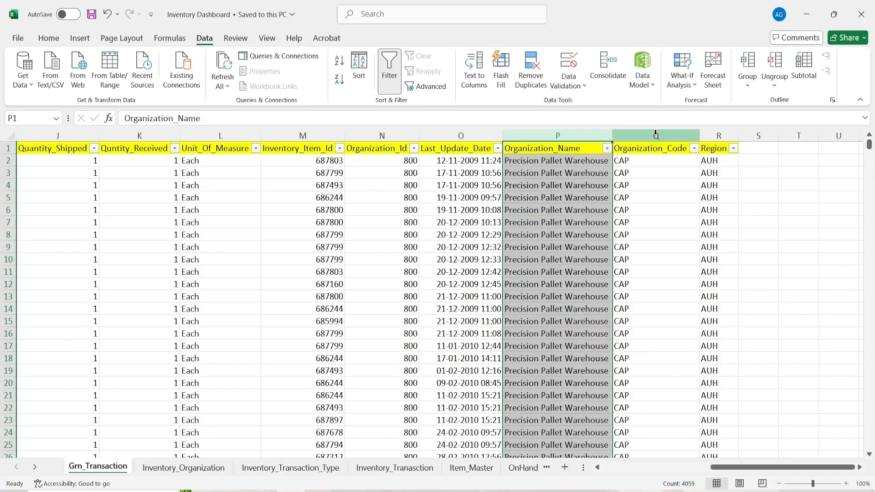
{"action": "left_click", "coordinate": [670, 136]}
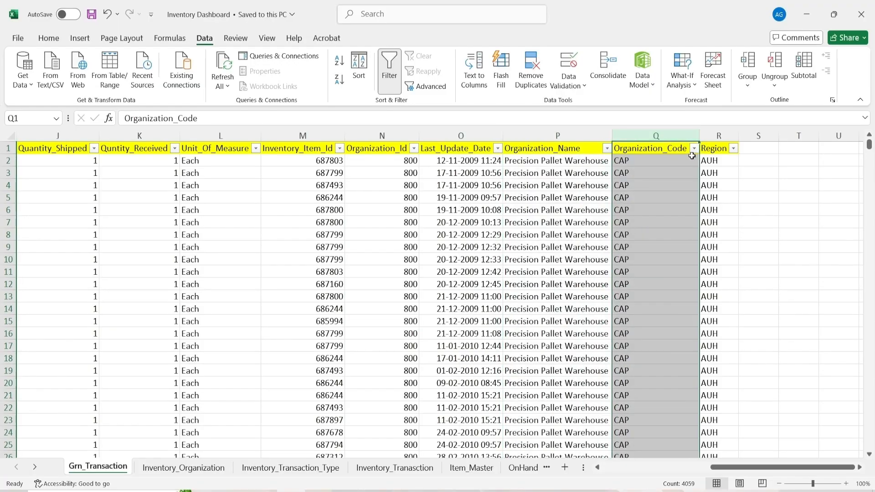
View the Region column's filter values without applying a filter, and return to the sheet's first columns
{"action": "left_click", "coordinate": [719, 136]}
{"action": "left_click", "coordinate": [733, 148]}
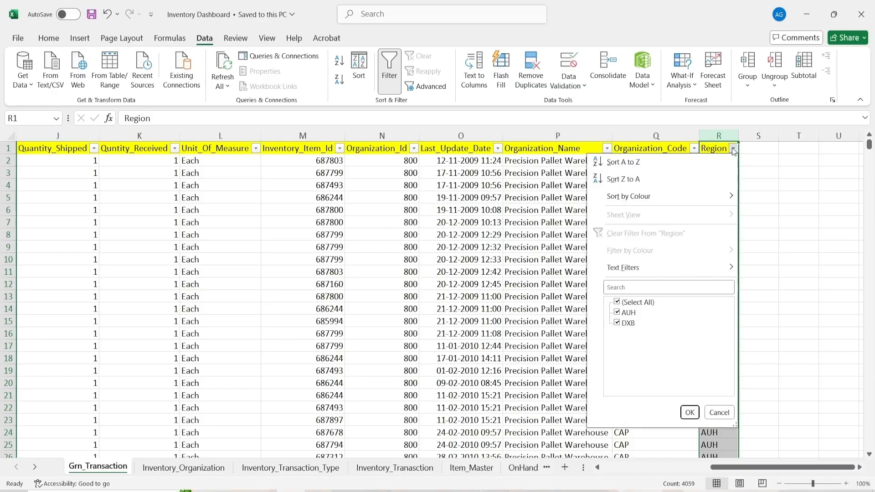
{"action": "left_click", "coordinate": [717, 412]}
{"action": "left_click", "coordinate": [703, 466]}
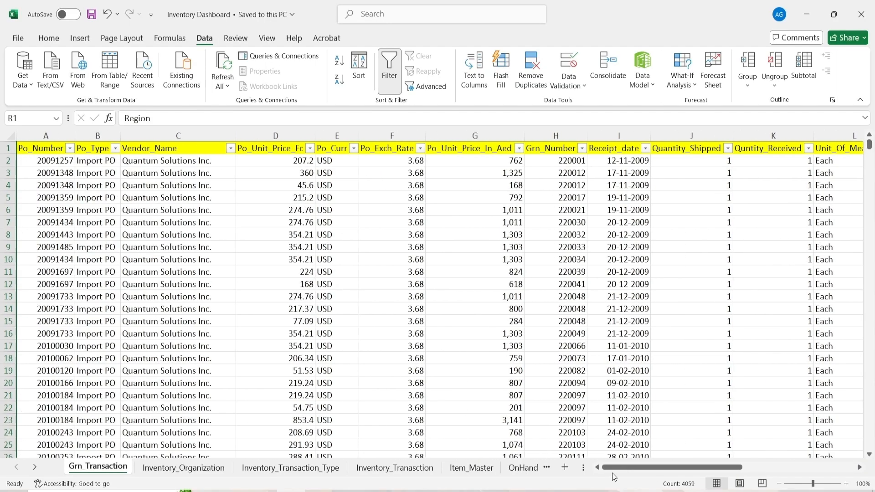
Open the Inventory_Organization sheet and review its Organization_Id, Organization_Code, Organization_Name and Region headers
{"action": "left_click", "coordinate": [172, 469]}
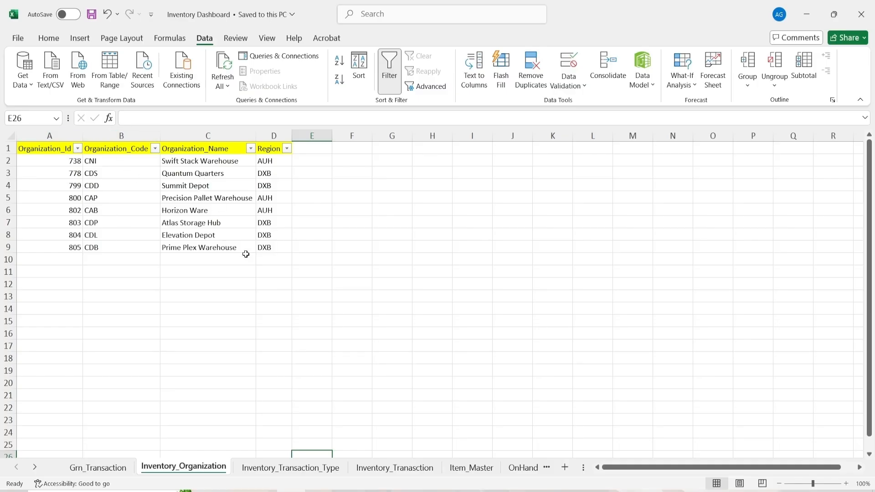
{"action": "left_click", "coordinate": [46, 148]}
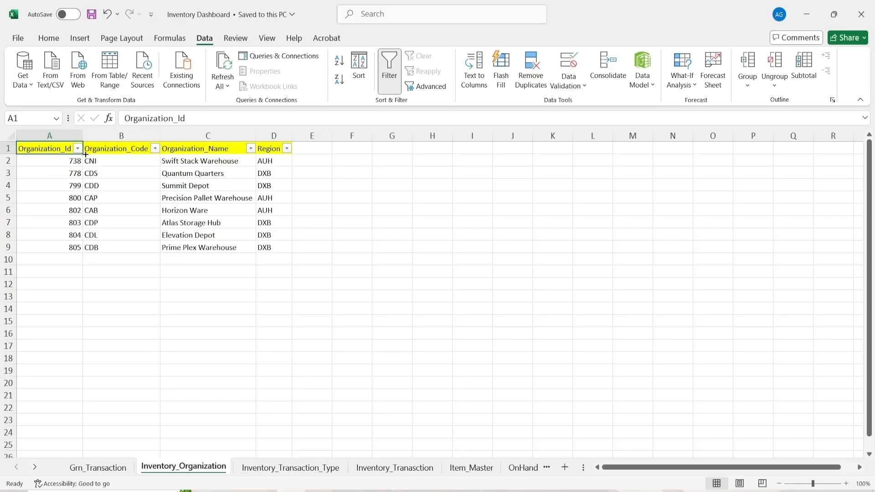
{"action": "left_click", "coordinate": [123, 148]}
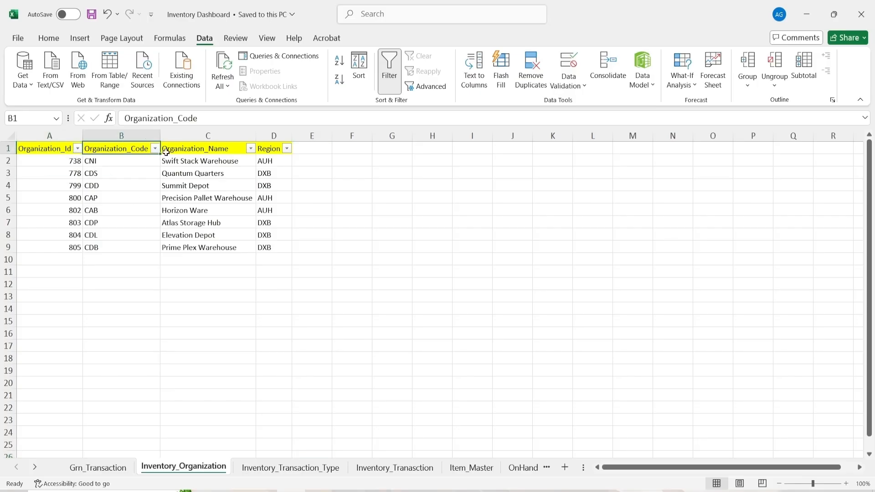
{"action": "left_click", "coordinate": [232, 147]}
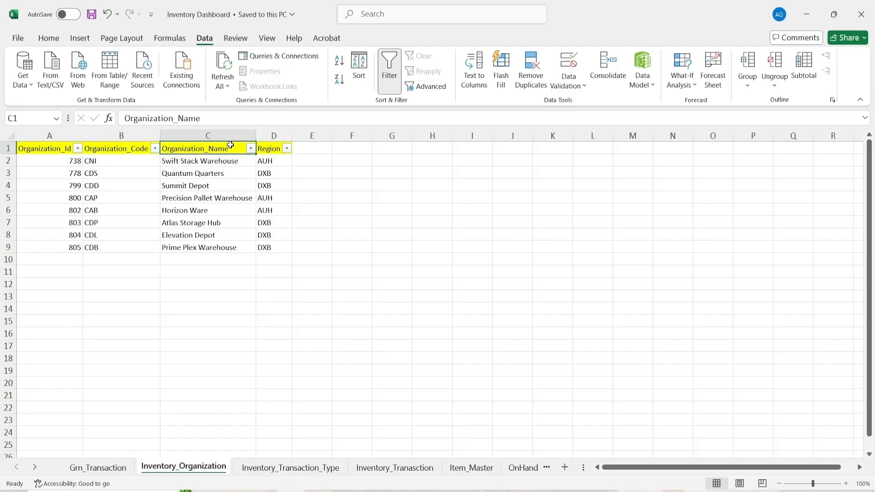
{"action": "left_click", "coordinate": [267, 146]}
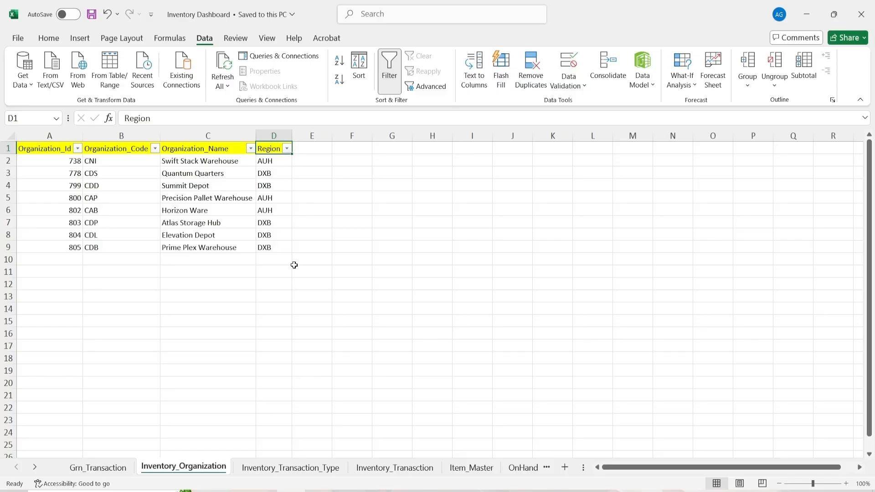
Open the Inventory_Transaction_Type sheet and review its Transaction_Type_Name and Description columns
{"action": "left_click", "coordinate": [260, 474]}
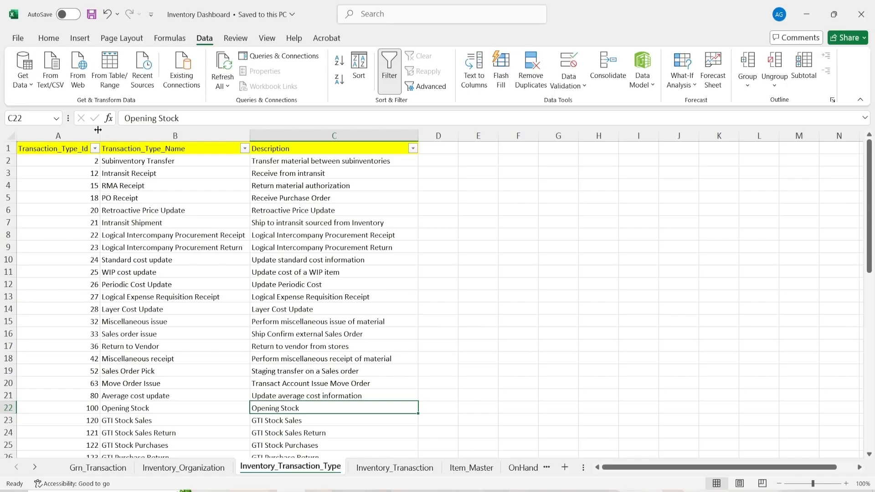
{"action": "left_click", "coordinate": [149, 132]}
{"action": "left_click_drag", "start_coordinate": [149, 129], "coordinate": [349, 136]}
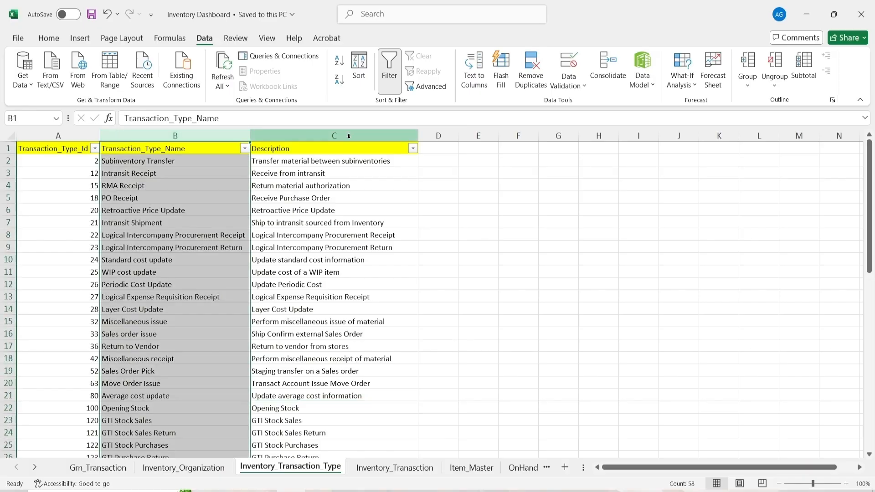
{"action": "left_click", "coordinate": [348, 136]}
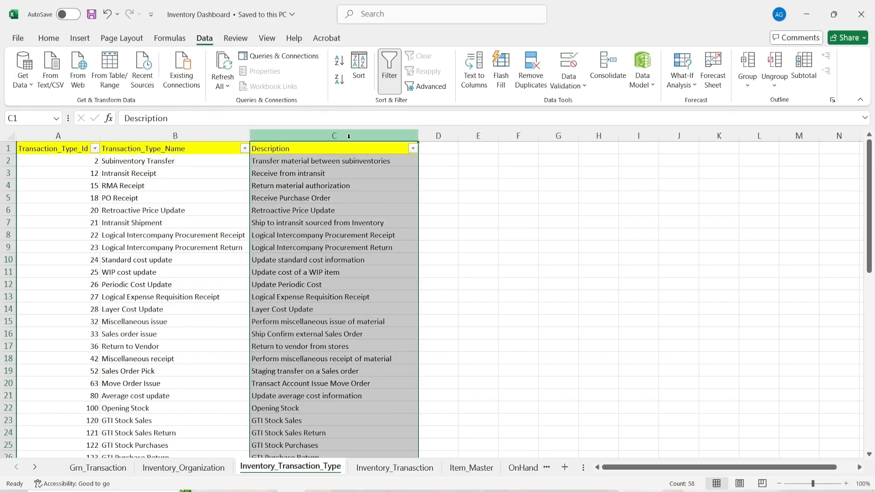
Open the Inventory_Tranasction sheet and review its Inventory_Item_id, Transaction_Type_Id and Organization_Id headers
{"action": "left_click", "coordinate": [408, 469]}
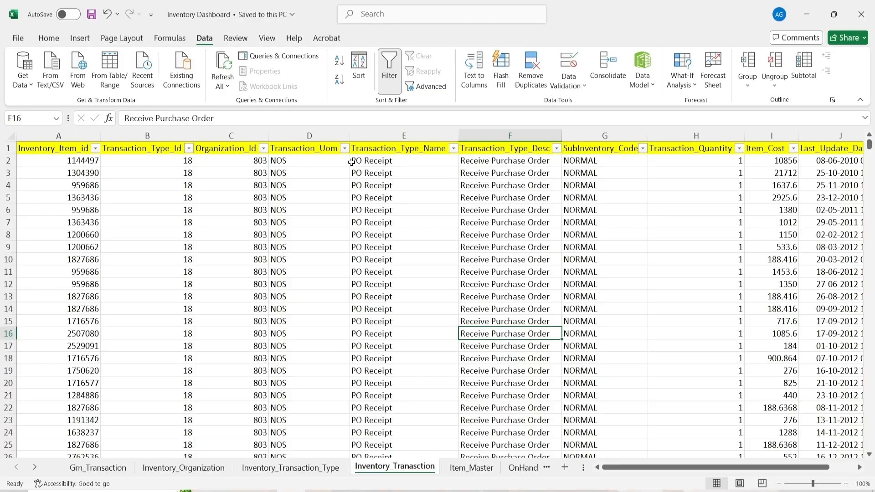
{"action": "left_click", "coordinate": [67, 150]}
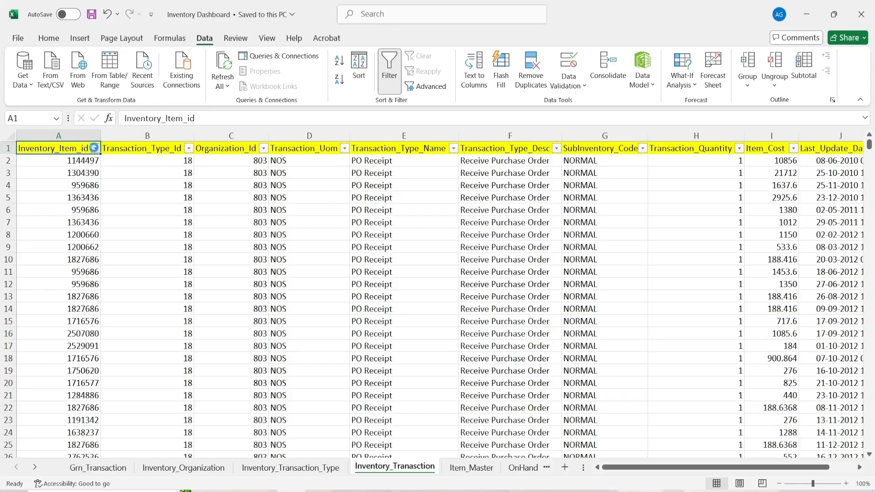
{"action": "left_click", "coordinate": [134, 150]}
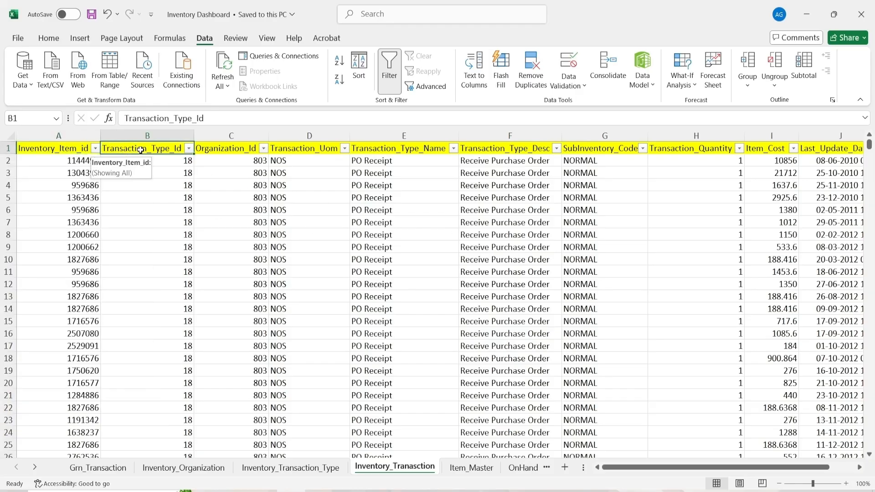
{"action": "left_click", "coordinate": [249, 148]}
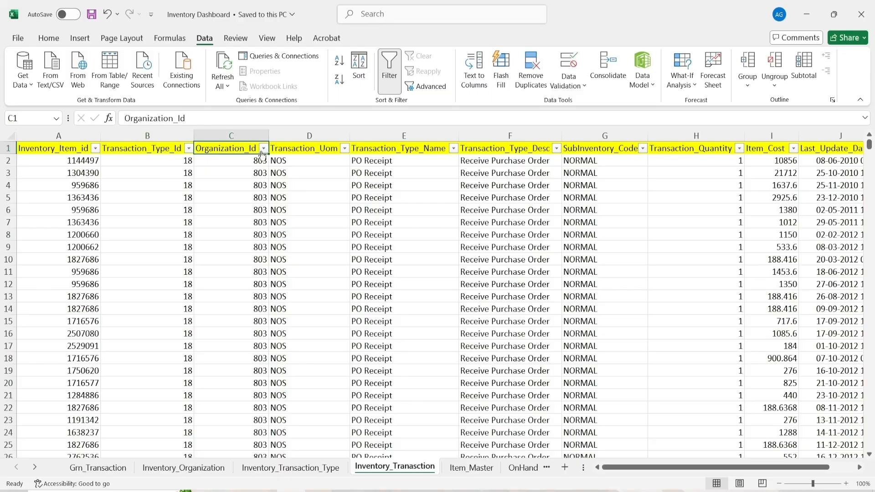
View the units of measure in the Transaction_Uom filter without applying a filter
{"action": "left_click", "coordinate": [320, 148]}
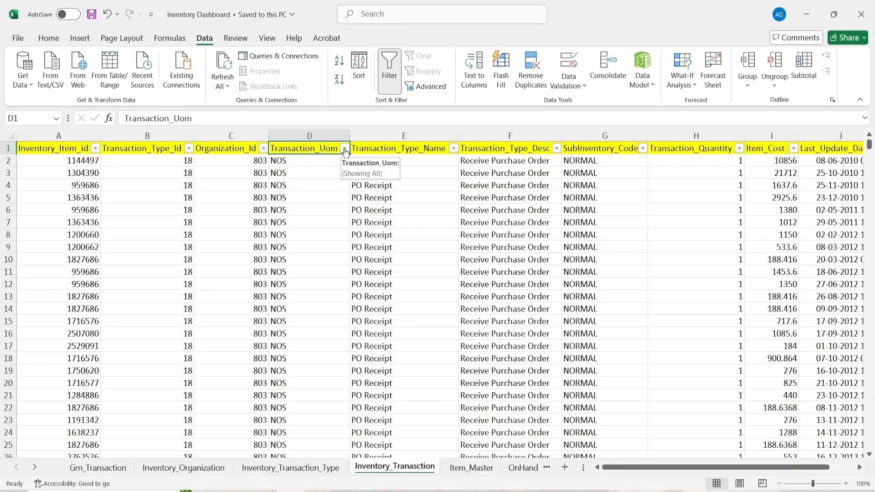
{"action": "left_click", "coordinate": [344, 148]}
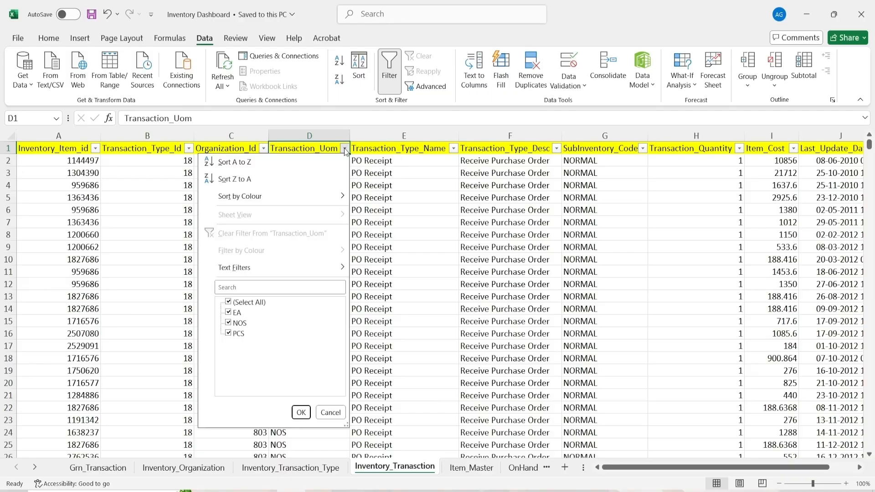
{"action": "left_click", "coordinate": [345, 149]}
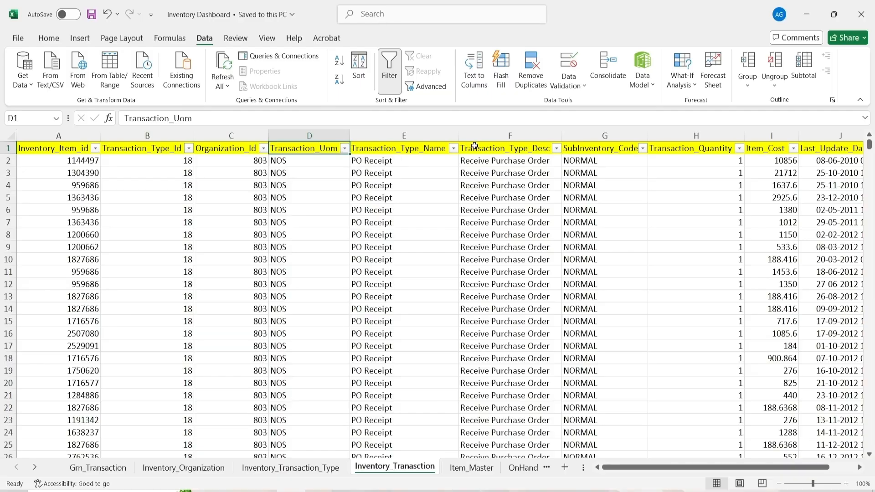
Review the Transaction_Type_Name and Transaction_Type_Desc headers, and view the SubInventory_Code column's filter values
{"action": "left_click", "coordinate": [420, 147]}
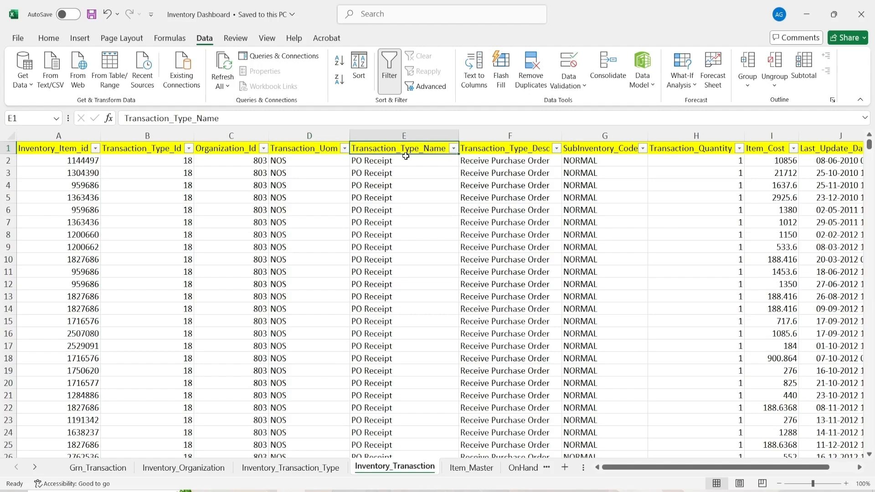
{"action": "left_click", "coordinate": [544, 145]}
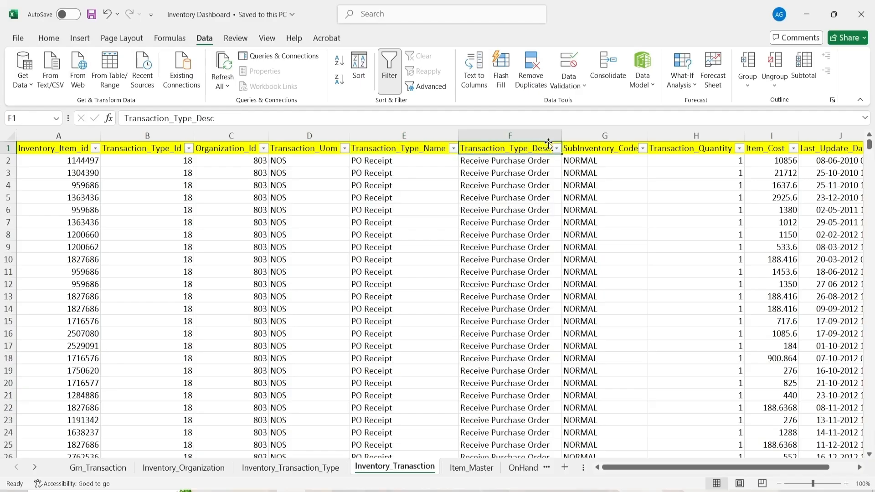
{"action": "left_click", "coordinate": [611, 147]}
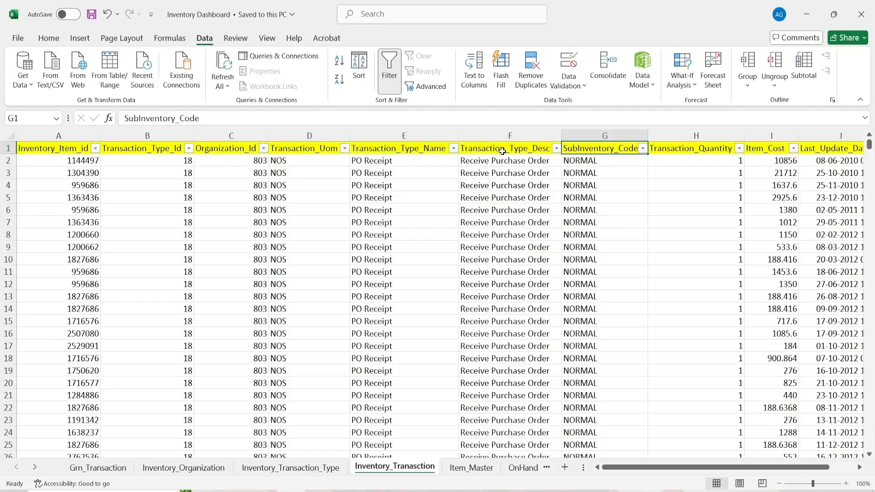
{"action": "left_click", "coordinate": [643, 149]}
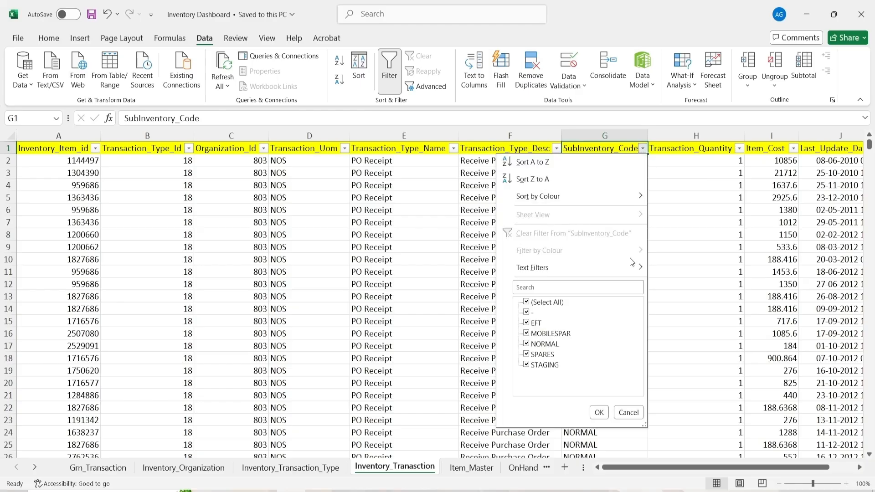
Review the Transaction_Quantity, Item_Cost and Last_Update_Date headers, leaving the data unfiltered, and return to the sheet's first columns
{"action": "left_click", "coordinate": [860, 467]}
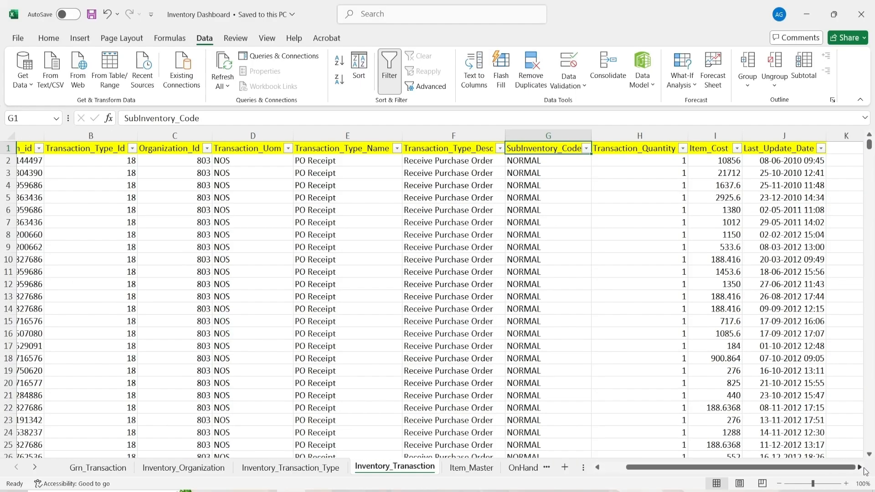
{"action": "left_click", "coordinate": [860, 468]}
{"action": "left_click", "coordinate": [860, 467]}
{"action": "left_click", "coordinate": [439, 149]}
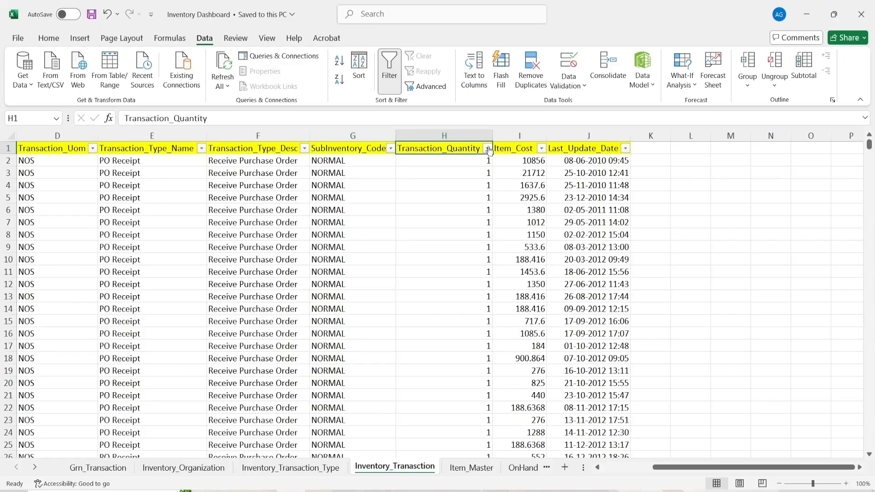
{"action": "left_click", "coordinate": [515, 148]}
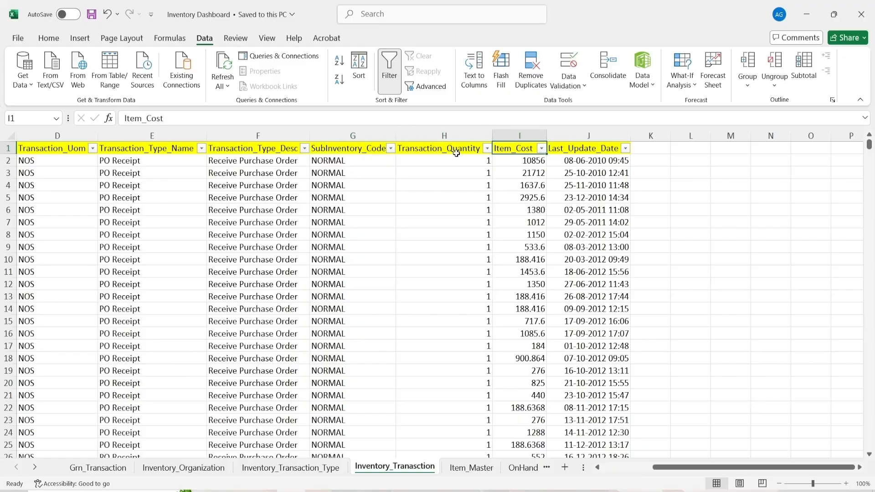
{"action": "left_click", "coordinate": [565, 148]}
{"action": "left_click_drag", "start_coordinate": [702, 467], "coordinate": [651, 468]}
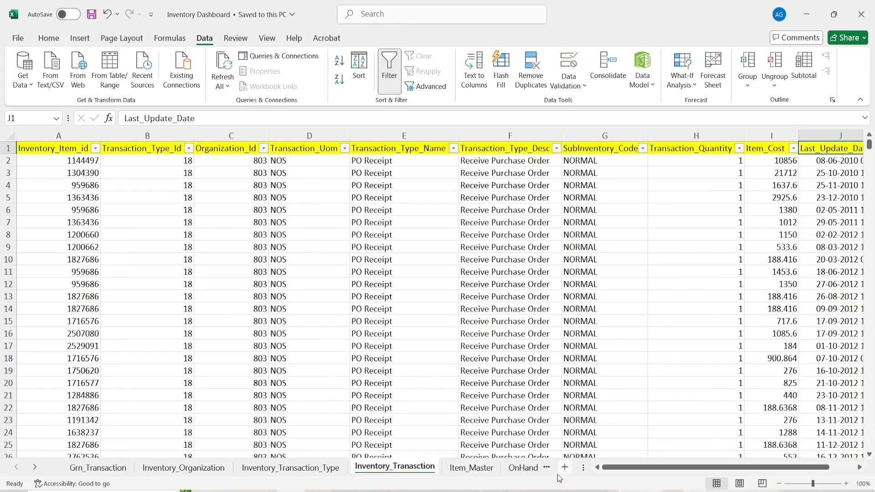
Open the Item_Master sheet and select cell J16 in its Minorcat_Desc column
{"action": "left_click", "coordinate": [35, 467]}
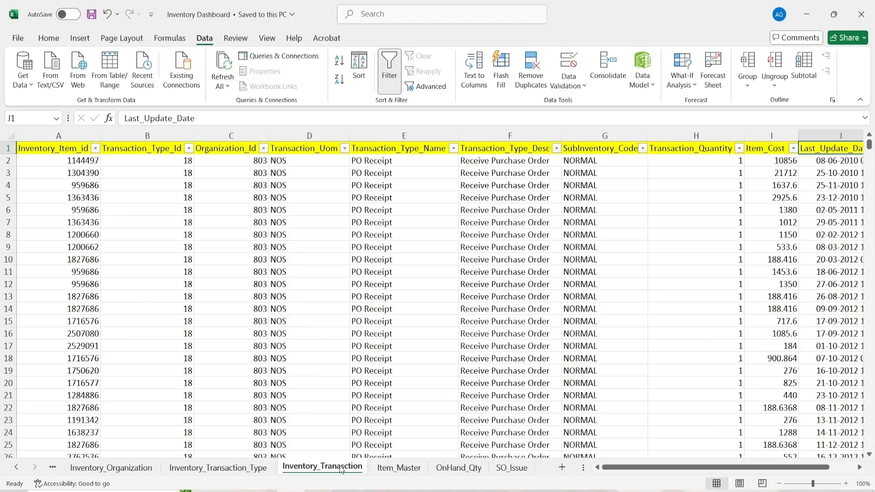
{"action": "left_click", "coordinate": [412, 469]}
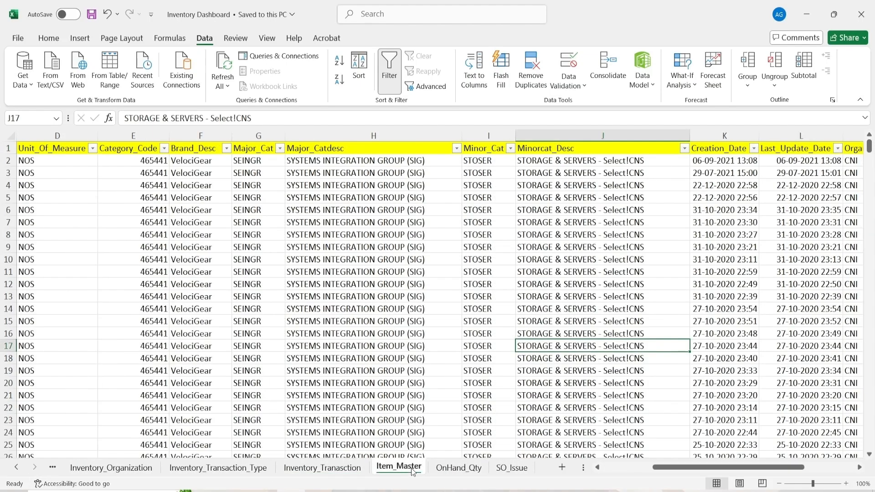
{"action": "left_click", "coordinate": [567, 333]}
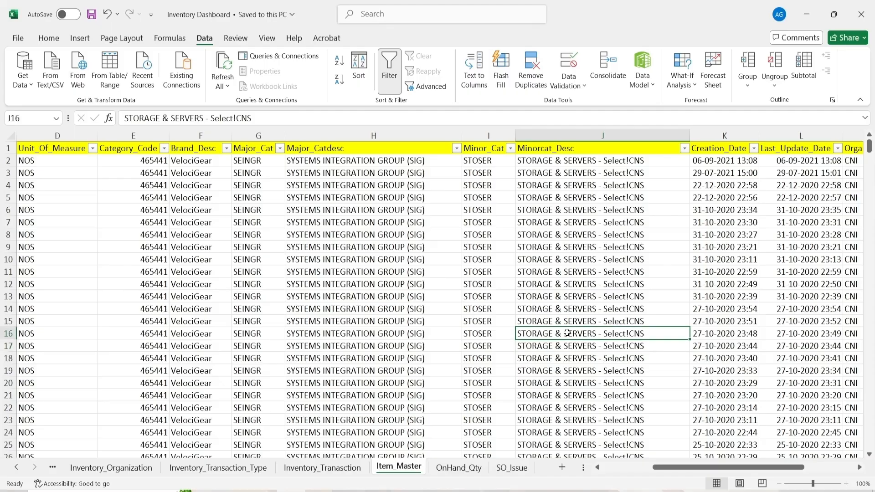
{"action": "right_click", "coordinate": [568, 333]}
{"action": "key", "text": "Escape"}
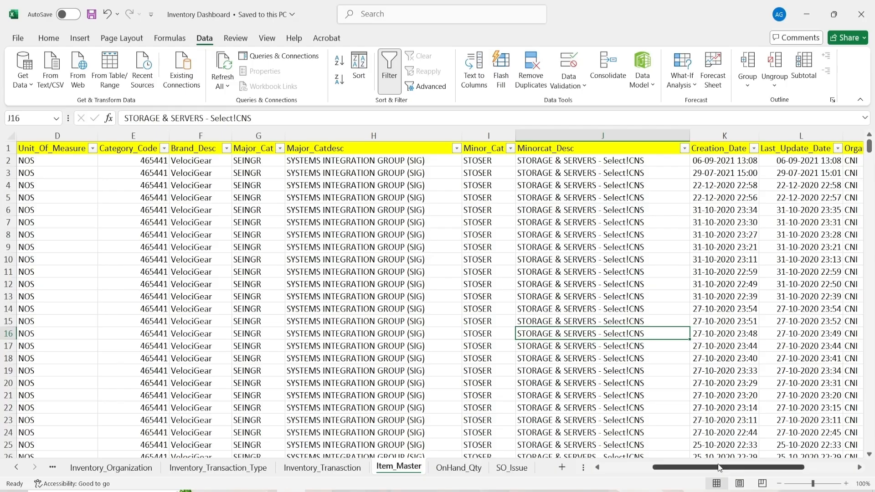
Review the Item_Master headers one by one from Item_Code in the first column through Major_Cat
{"action": "left_click_drag", "start_coordinate": [720, 468], "coordinate": [666, 468]}
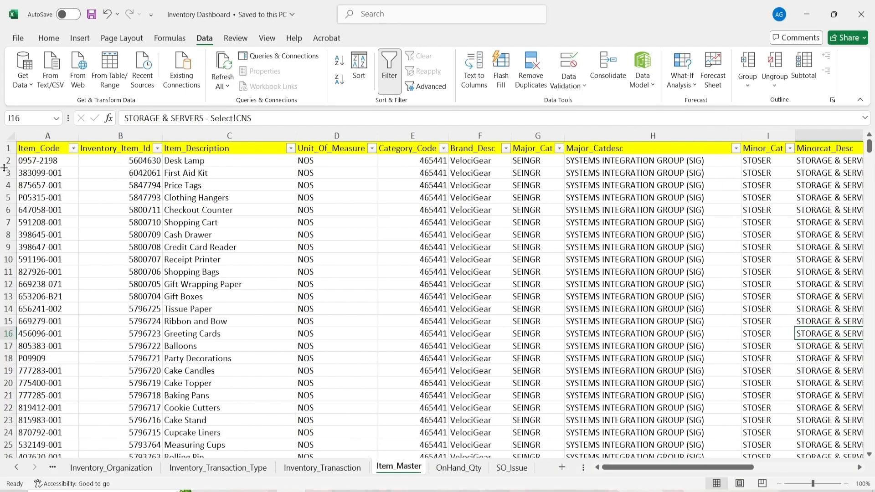
{"action": "left_click", "coordinate": [40, 150]}
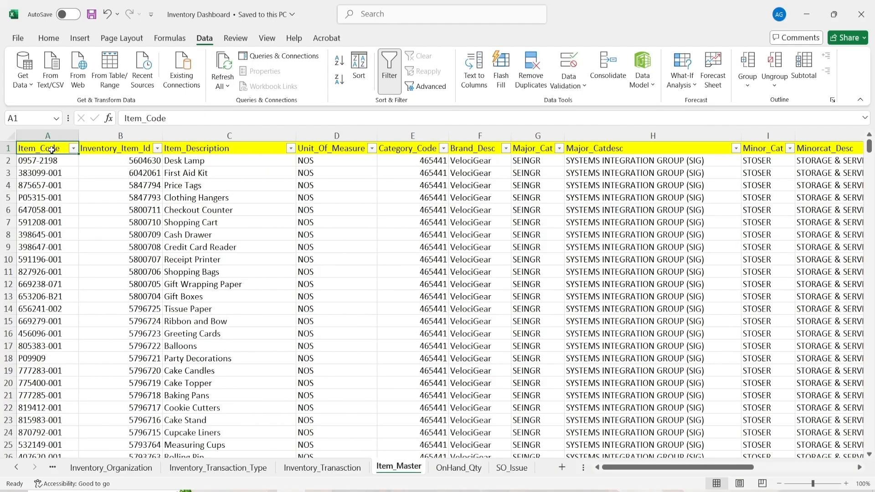
{"action": "left_click", "coordinate": [110, 147]}
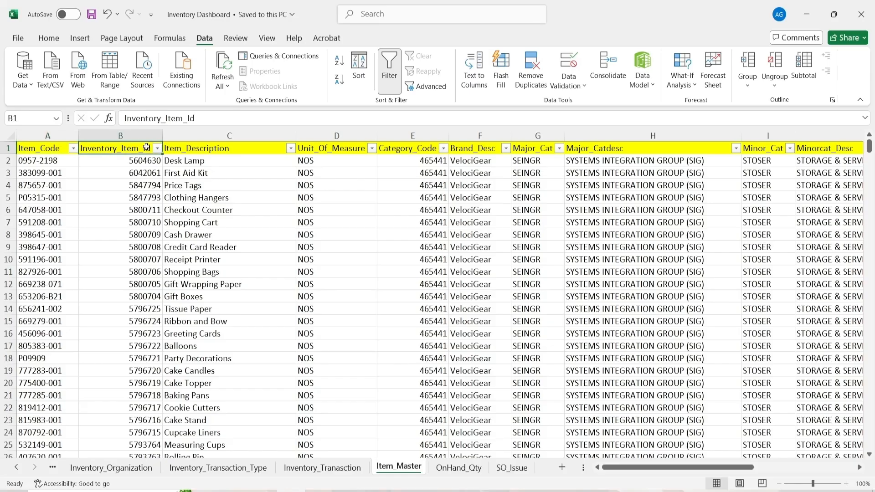
{"action": "left_click", "coordinate": [238, 147]}
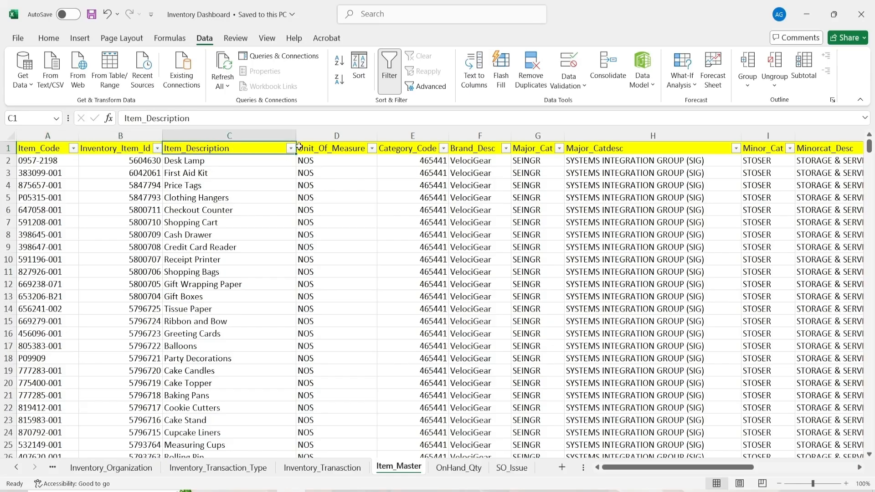
{"action": "left_click", "coordinate": [346, 149]}
{"action": "left_click", "coordinate": [391, 150]}
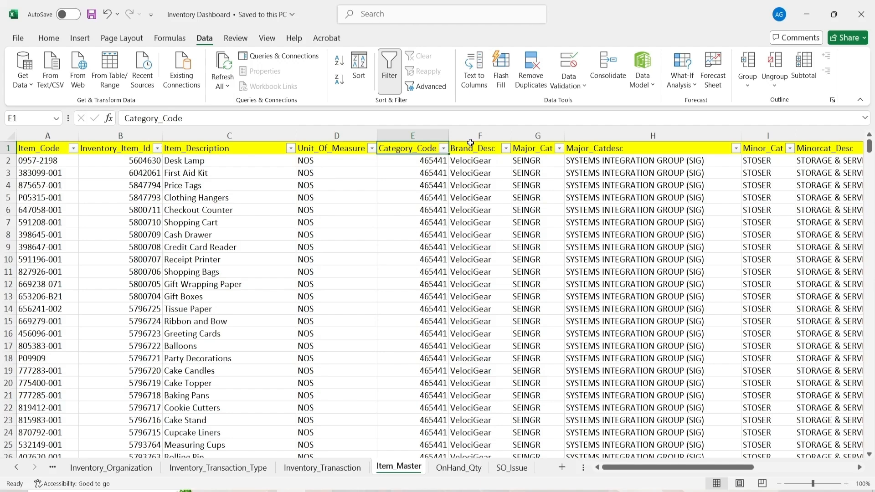
{"action": "left_click", "coordinate": [496, 148]}
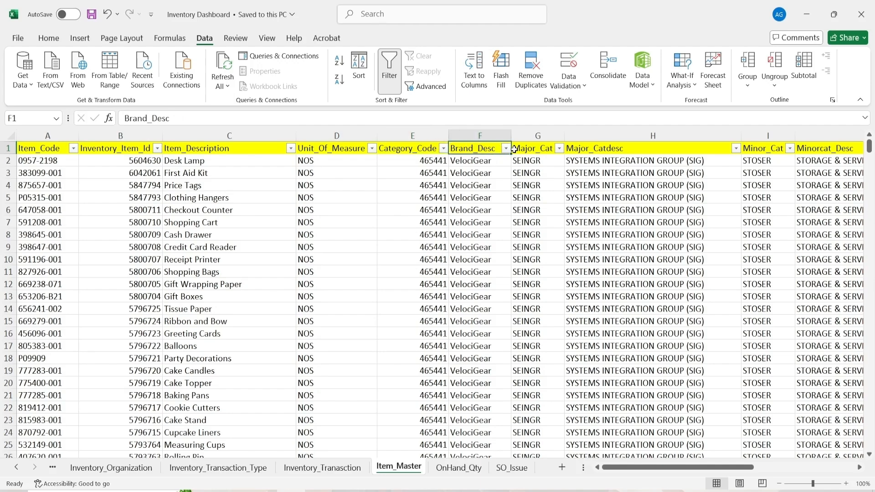
{"action": "left_click", "coordinate": [545, 150]}
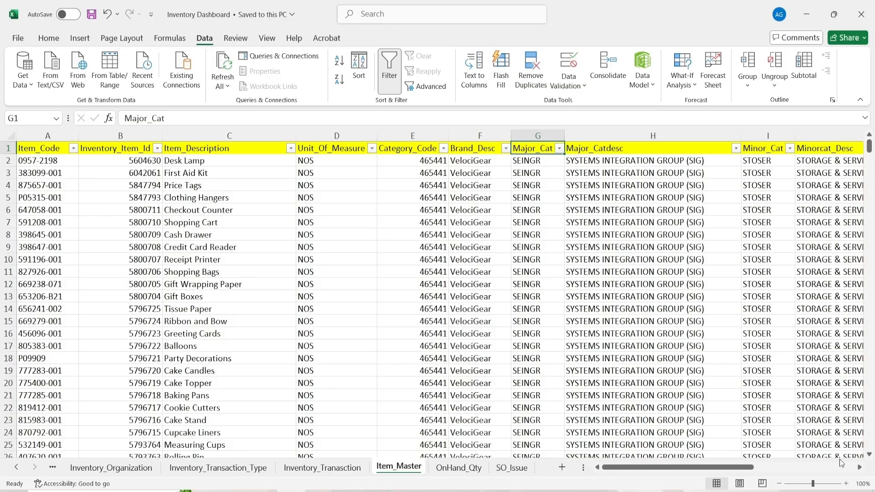
Review the Major_Catdesc, Minor_Cat and Minorcat_Desc headers of the Item_Master sheet
{"action": "scroll", "coordinate": [494, 289], "scroll_direction": "right", "scroll_amount": 3}
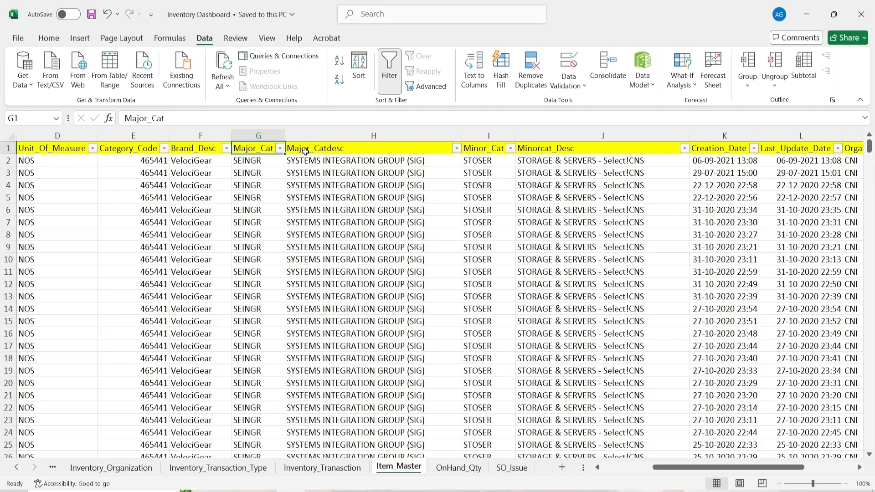
{"action": "left_click", "coordinate": [357, 148]}
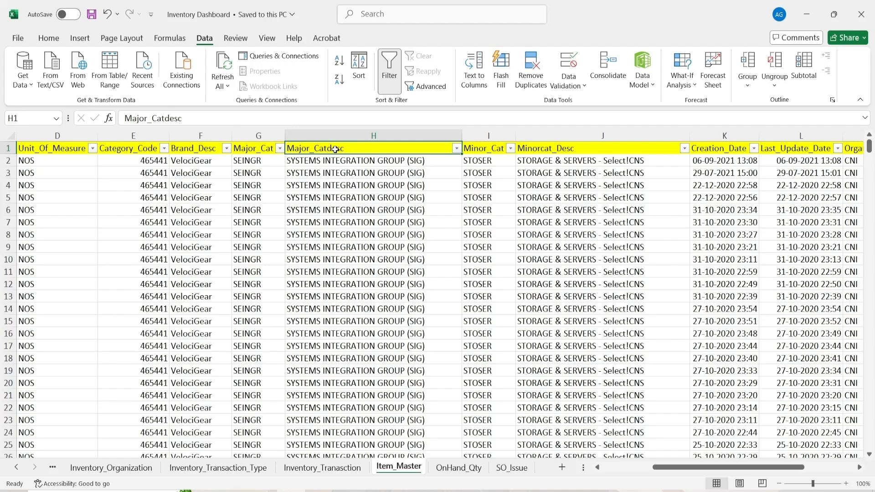
{"action": "left_click", "coordinate": [476, 144]}
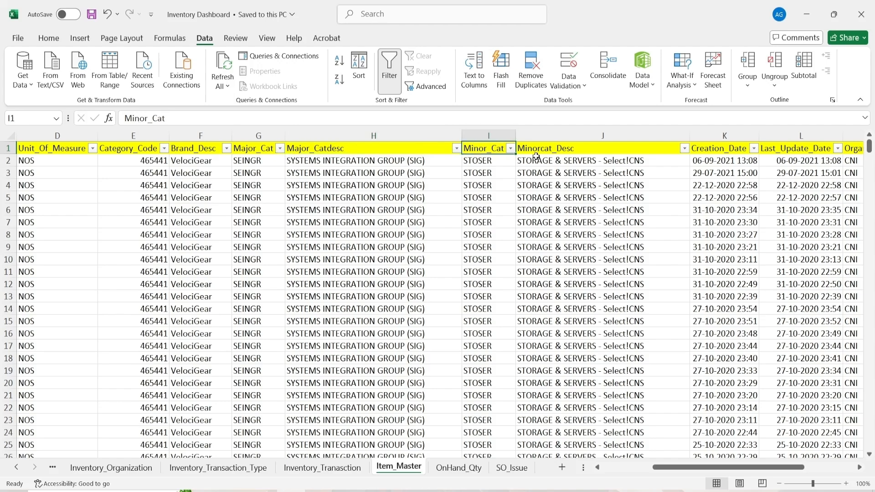
{"action": "left_click", "coordinate": [576, 148]}
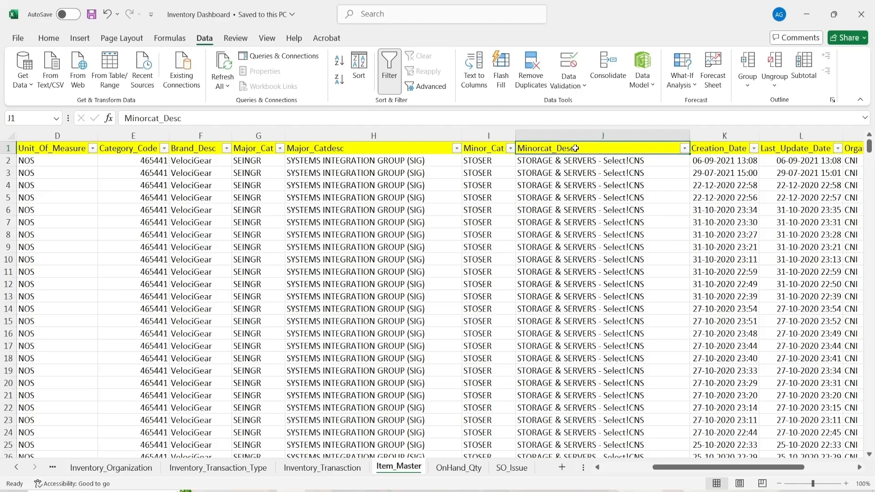
Review the Creation_Date and Last_Update_Date headers of the Item_Master sheet
{"action": "left_click", "coordinate": [859, 467]}
{"action": "left_click", "coordinate": [577, 149]}
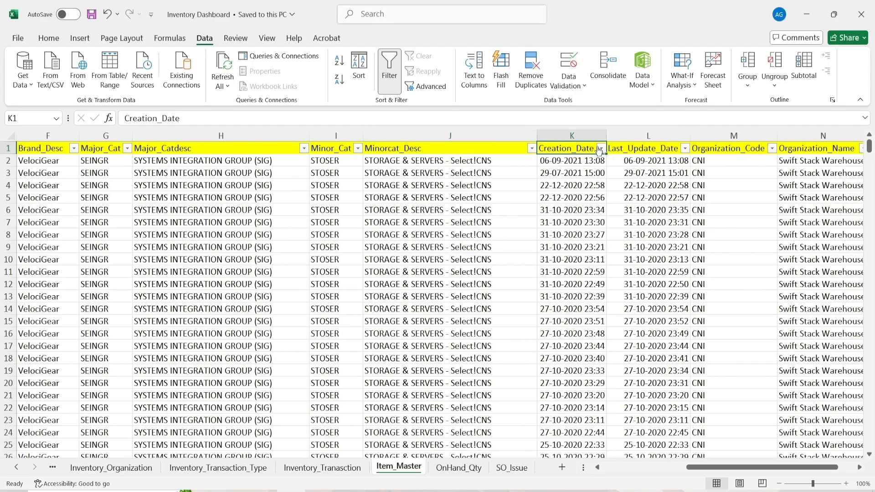
{"action": "left_click", "coordinate": [645, 148]}
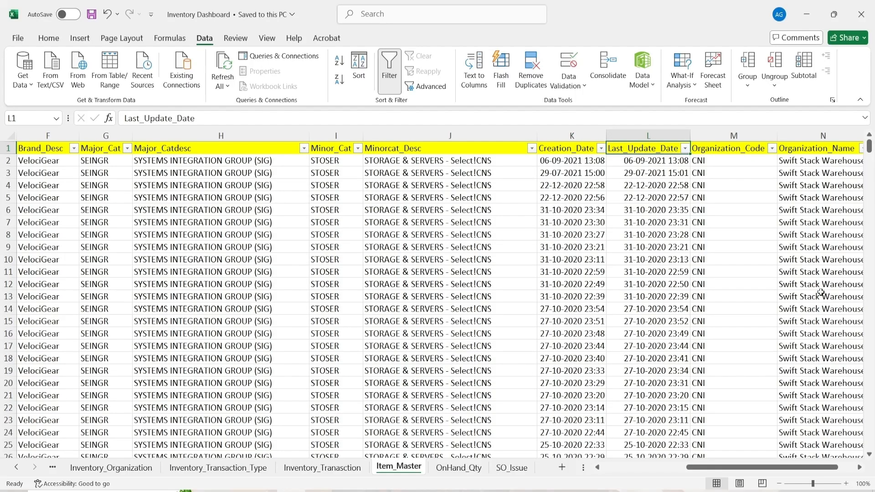
Review the Organization_Code, Organization_Name and Region headers of the Item_Master sheet, inspecting the distinct values in their filter lists
{"action": "left_click", "coordinate": [859, 467]}
{"action": "left_click", "coordinate": [684, 146]}
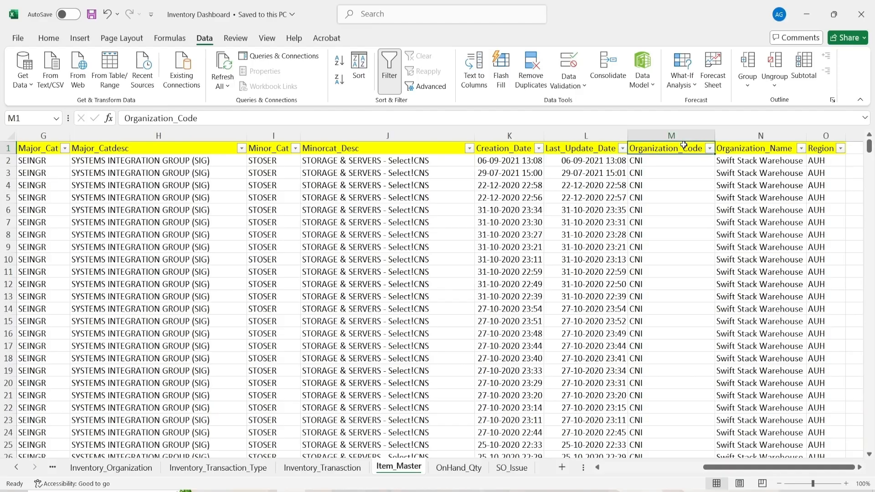
{"action": "left_click", "coordinate": [710, 150]}
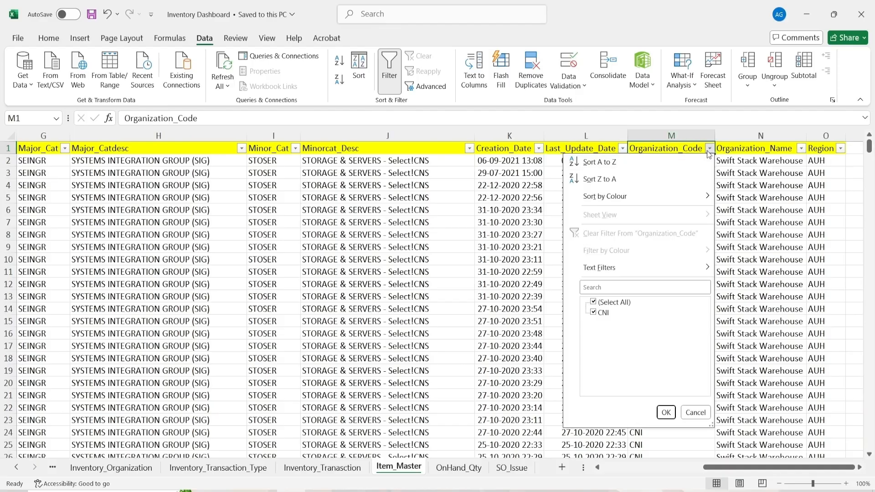
{"action": "left_click", "coordinate": [710, 150]}
{"action": "left_click", "coordinate": [763, 149]}
{"action": "left_click", "coordinate": [801, 149]}
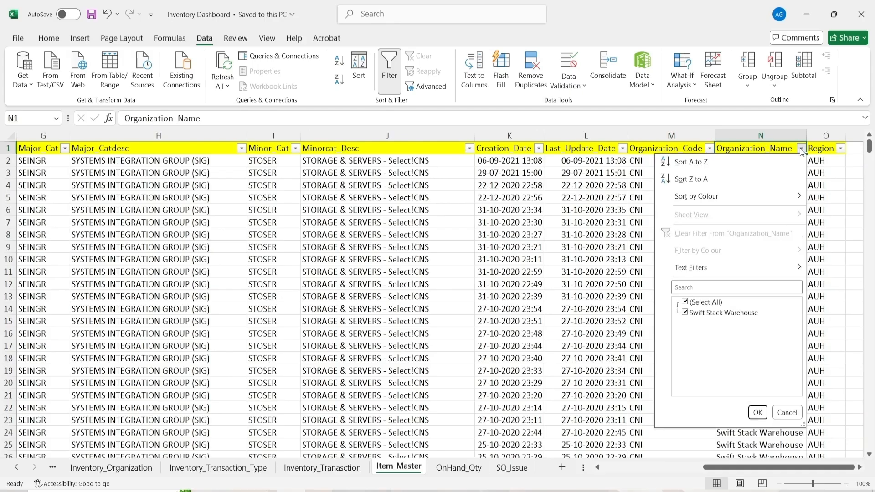
{"action": "left_click", "coordinate": [801, 149]}
{"action": "left_click", "coordinate": [841, 142]}
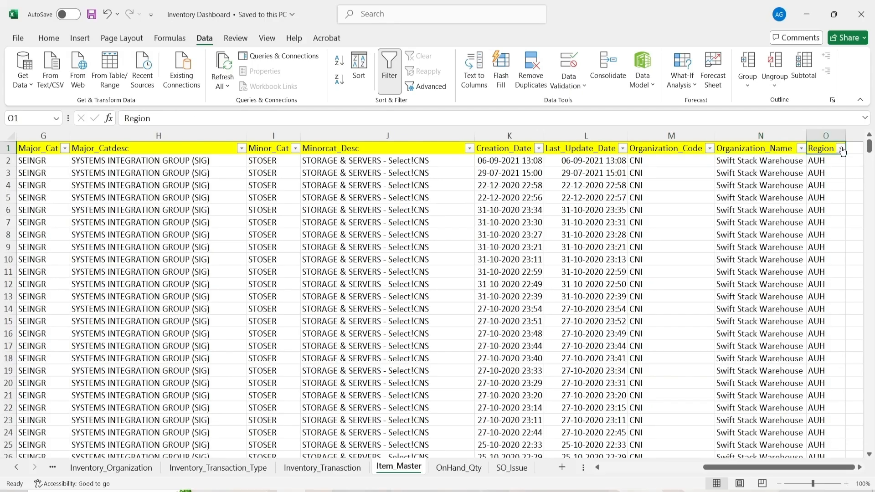
{"action": "left_click", "coordinate": [840, 149]}
{"action": "left_click", "coordinate": [840, 149]}
Open the OnHand_Qty sheet and review its headers from Organization_Id through Inventory_Value
{"action": "left_click", "coordinate": [472, 469]}
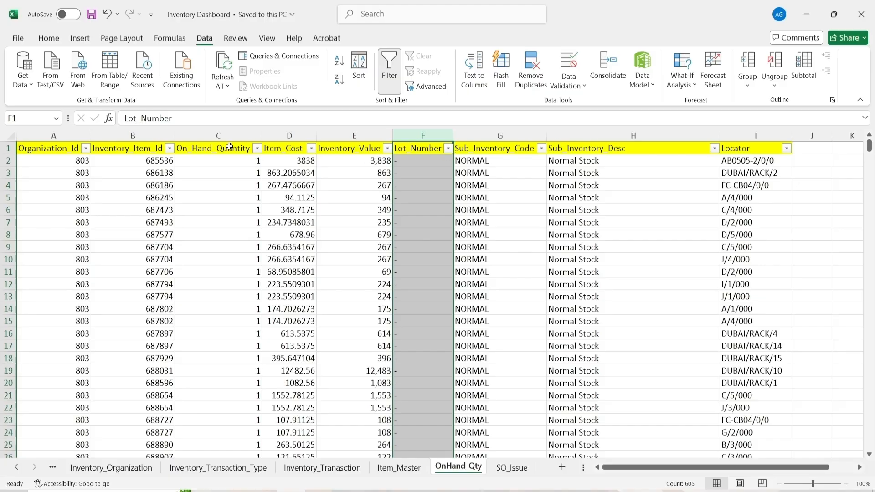
{"action": "left_click", "coordinate": [56, 152]}
{"action": "left_click", "coordinate": [142, 147]}
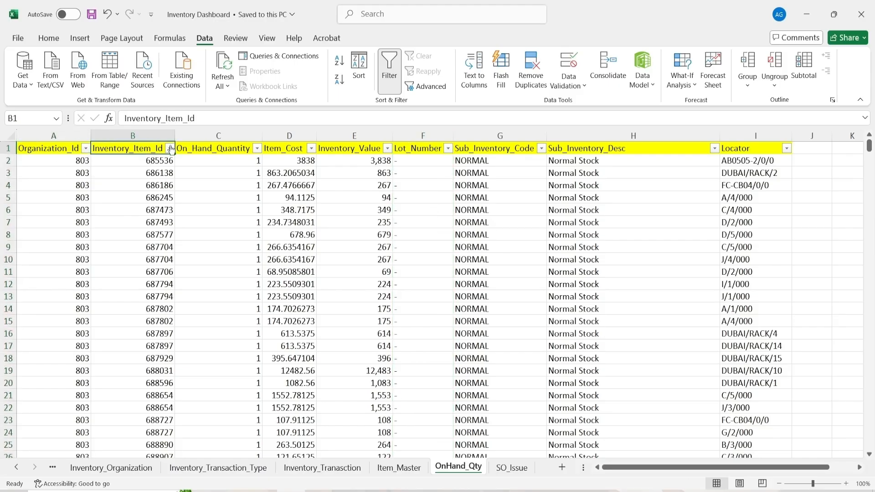
{"action": "left_click", "coordinate": [185, 147]}
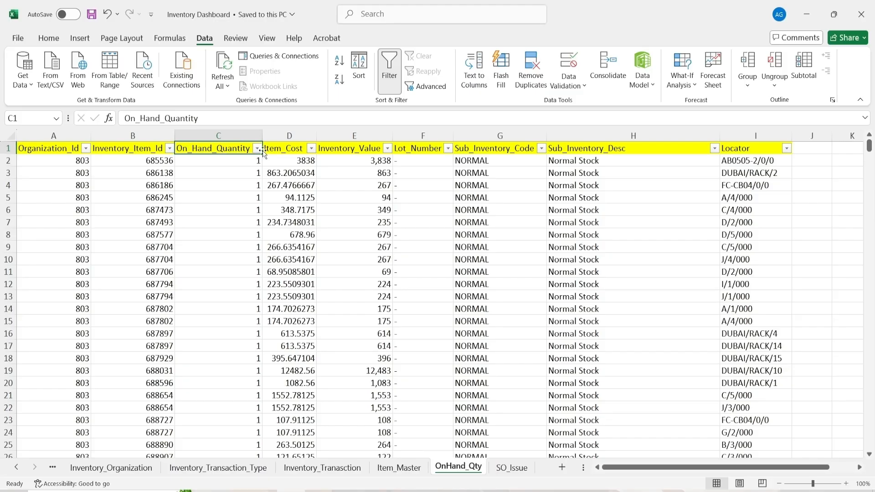
{"action": "left_click", "coordinate": [285, 147]}
{"action": "left_click", "coordinate": [342, 149]}
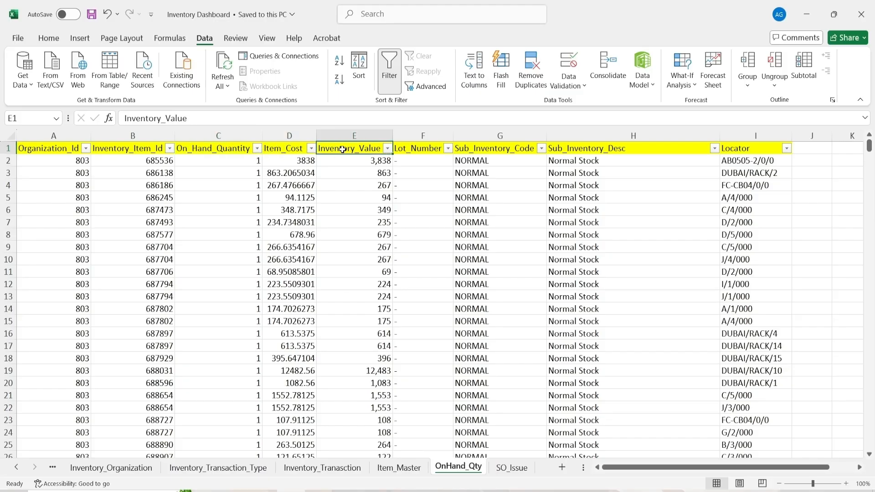
Review the Lot_Number, Sub_Inventory_Code, Sub_Inventory_Desc and Locator headers of the OnHand_Qty sheet
{"action": "left_click", "coordinate": [415, 149]}
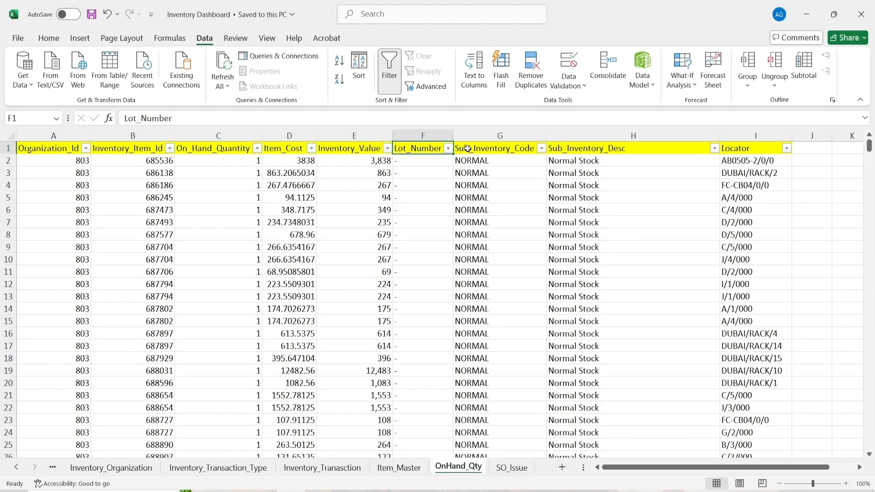
{"action": "left_click", "coordinate": [496, 147]}
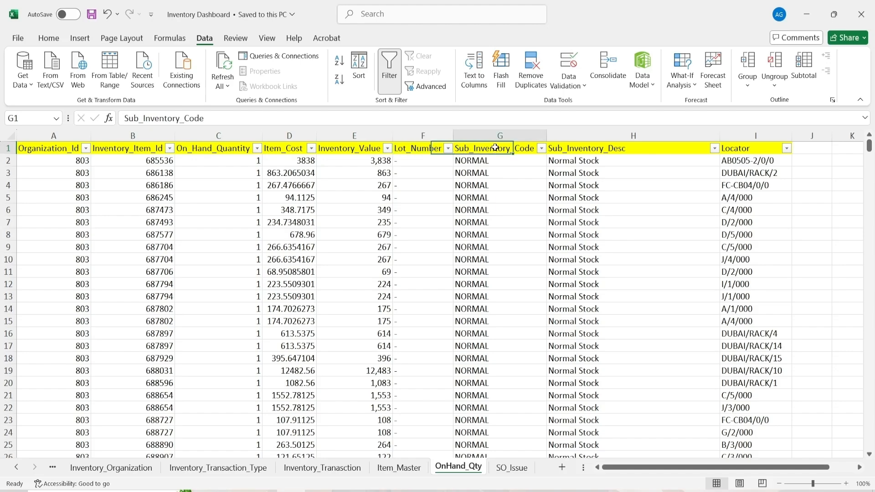
{"action": "left_click", "coordinate": [597, 146]}
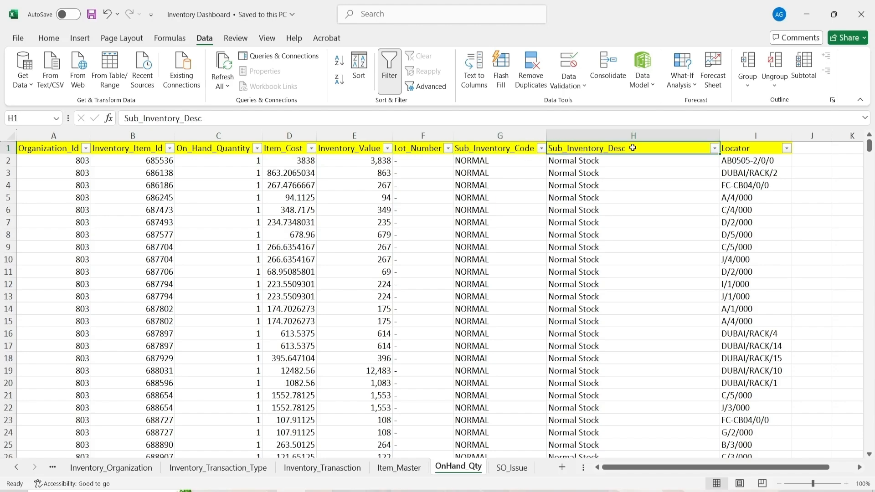
{"action": "left_click", "coordinate": [743, 149]}
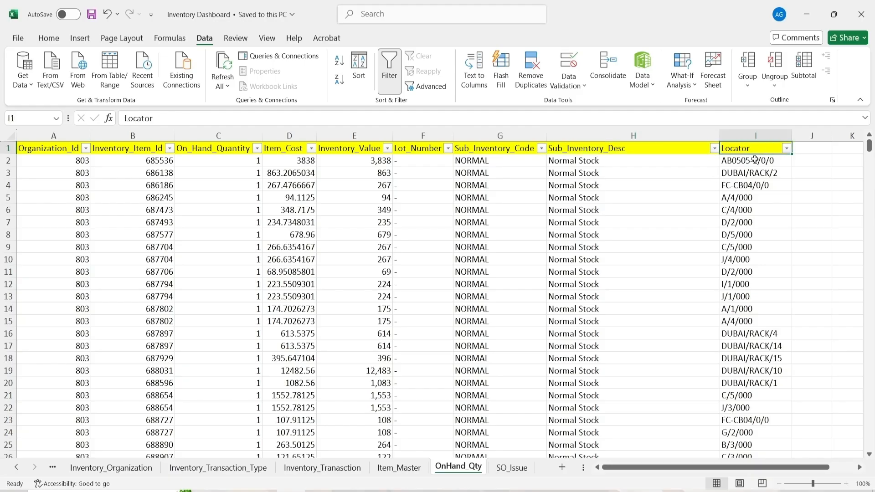
Open the SO_Issue sheet and review its headers one by one from Transaction_Uom through Last_Update_Date
{"action": "left_click", "coordinate": [511, 468]}
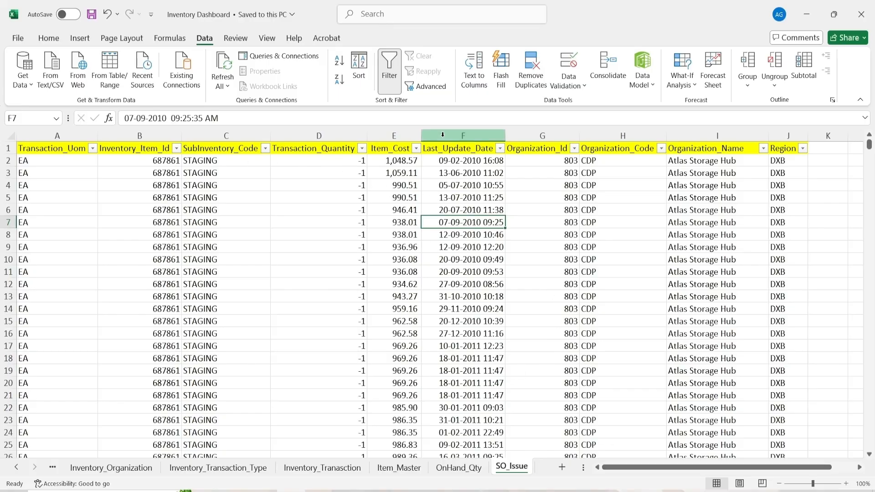
{"action": "left_click", "coordinate": [75, 149]}
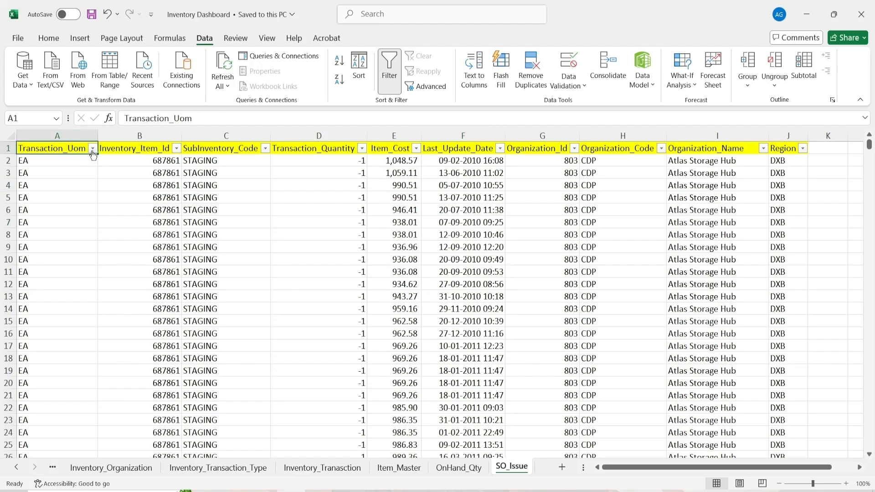
{"action": "left_click", "coordinate": [145, 146]}
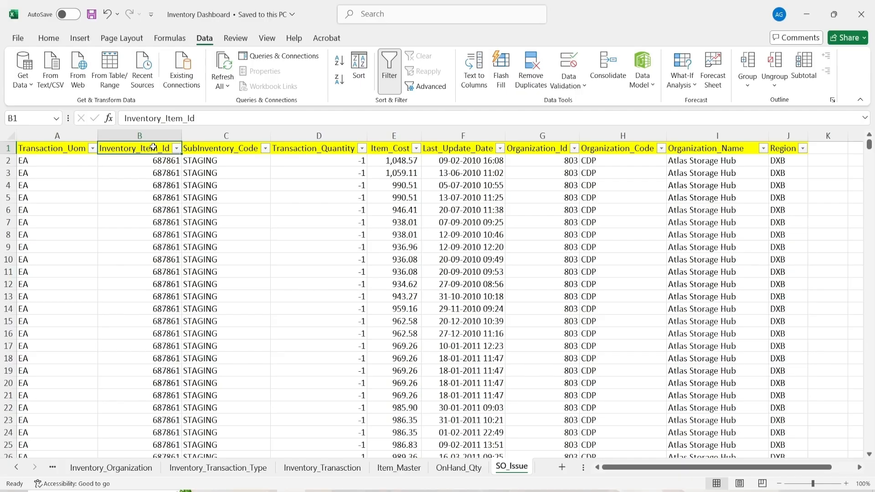
{"action": "left_click", "coordinate": [227, 147]}
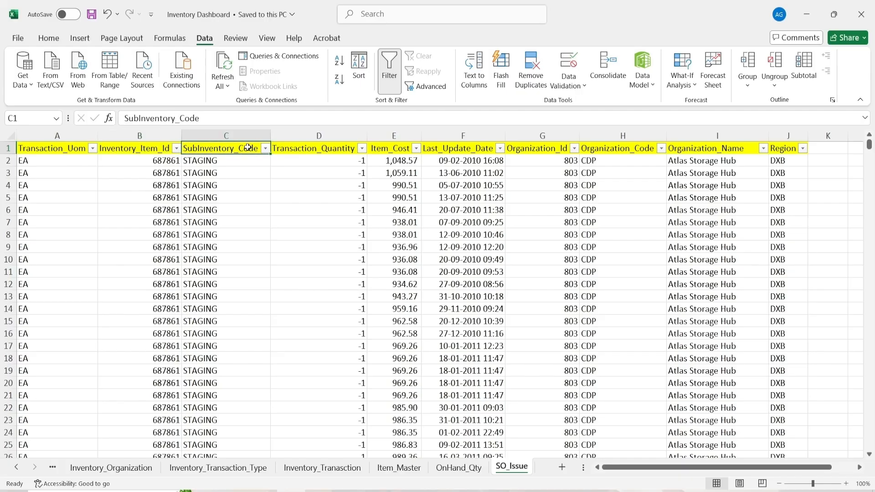
{"action": "left_click", "coordinate": [343, 146]}
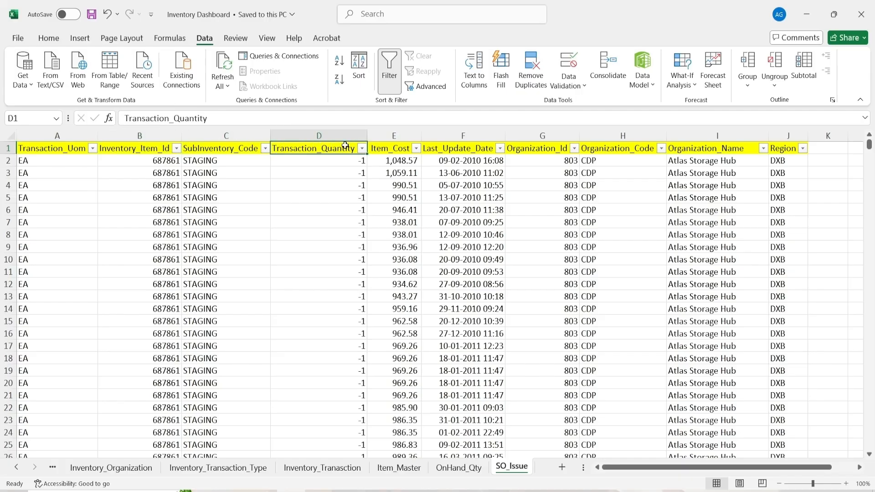
{"action": "left_click", "coordinate": [381, 152]}
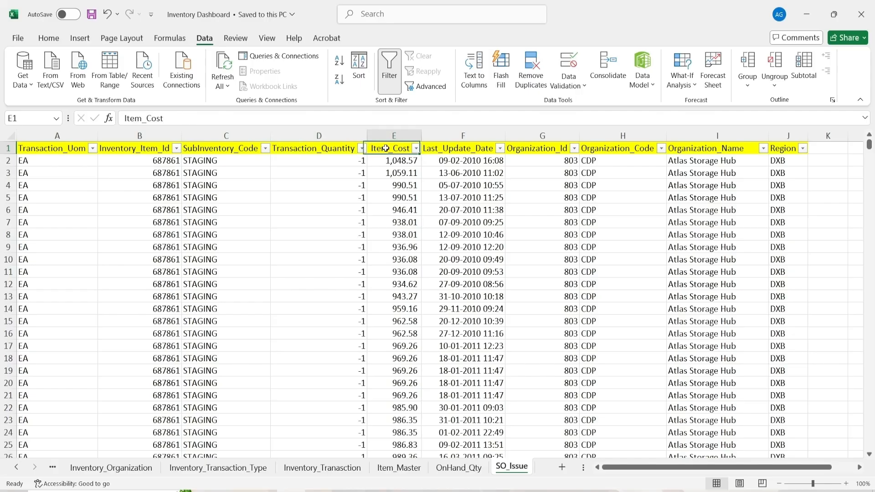
{"action": "left_click", "coordinate": [480, 146]}
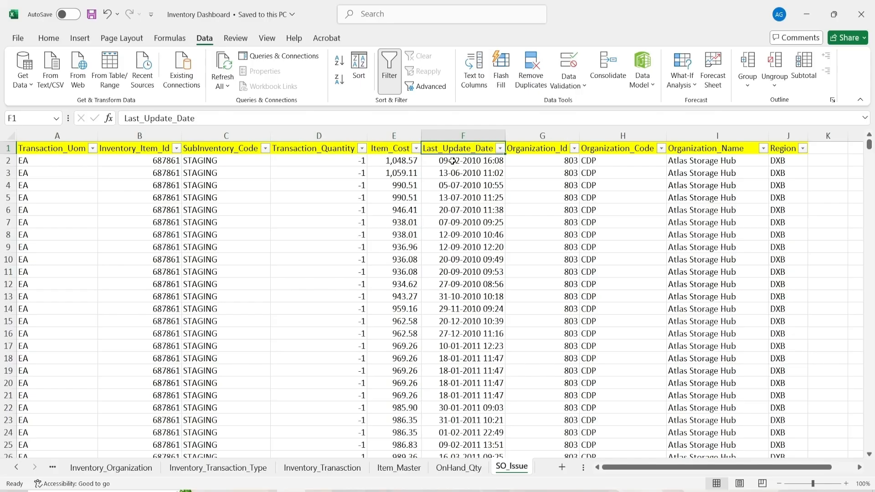
Review the Organization_Id, Organization_Code, Organization_Name and Region headers of SO_Issue, inspecting the distinct Region values without filtering
{"action": "left_click", "coordinate": [525, 150]}
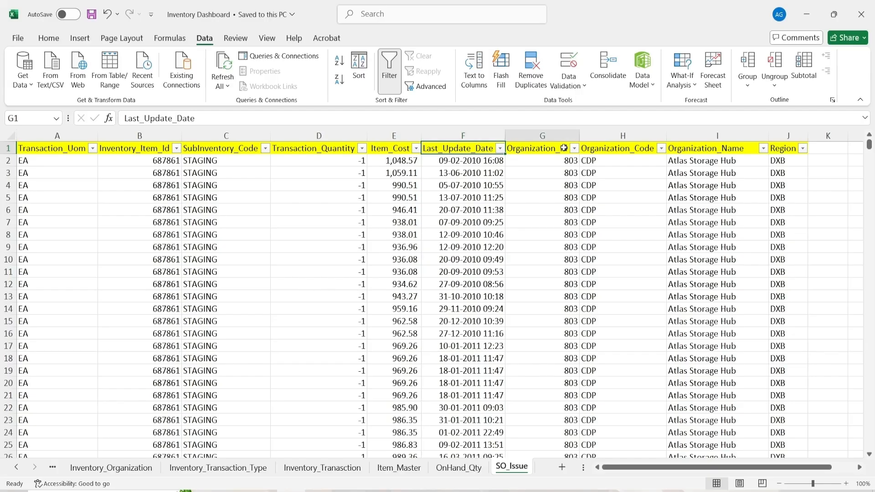
{"action": "left_click", "coordinate": [601, 150]}
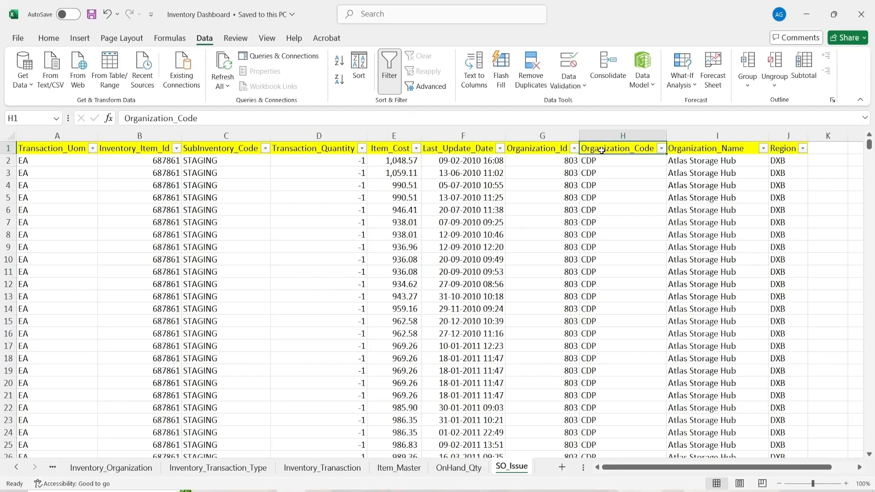
{"action": "left_click", "coordinate": [713, 151]}
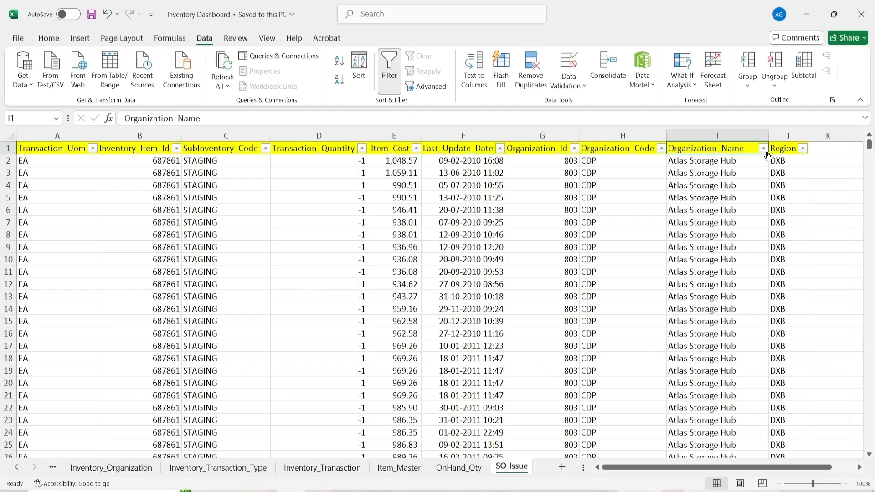
{"action": "left_click", "coordinate": [763, 149]}
{"action": "left_click", "coordinate": [767, 156]}
{"action": "left_click", "coordinate": [803, 148]}
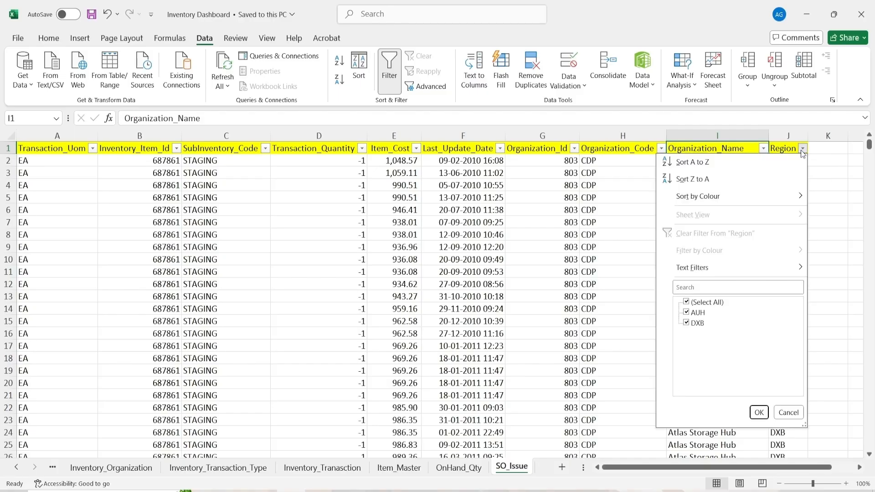
{"action": "left_click", "coordinate": [792, 413]}
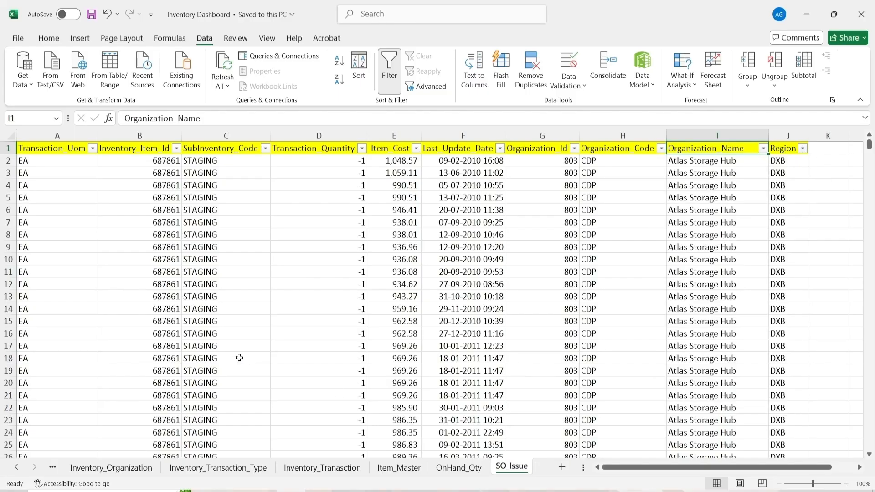
Return to the Grn_Transaction sheet at the start of the workbook
{"action": "left_click", "coordinate": [17, 467]}
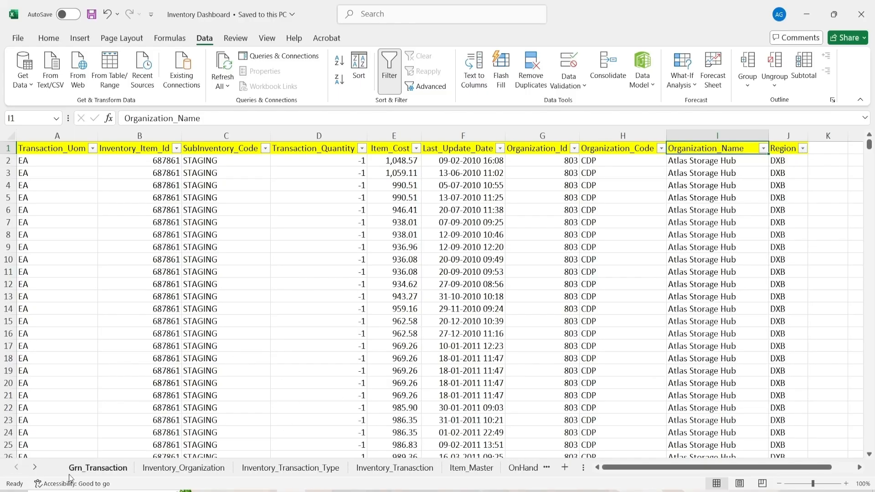
{"action": "left_click", "coordinate": [102, 472]}
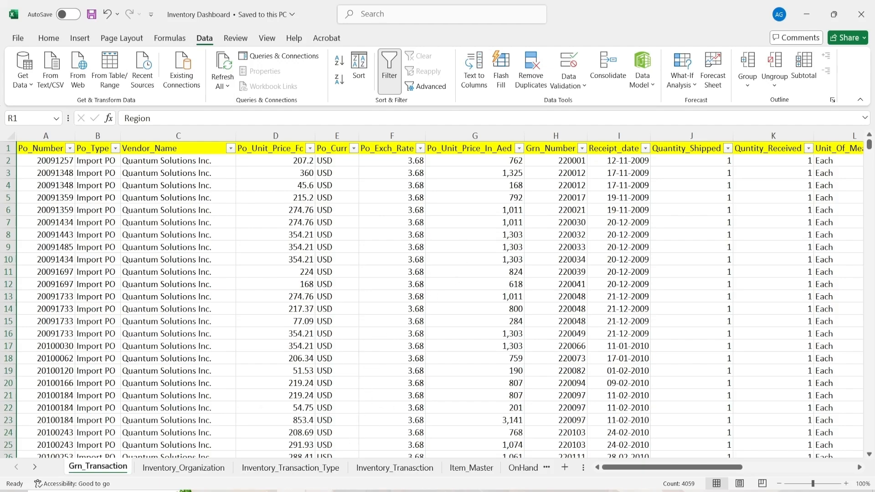
Switch to Power BI Desktop and open the Inventory Dashboard Excel workbook from the New Power BI folder as the data source
{"action": "left_click", "coordinate": [320, 491]}
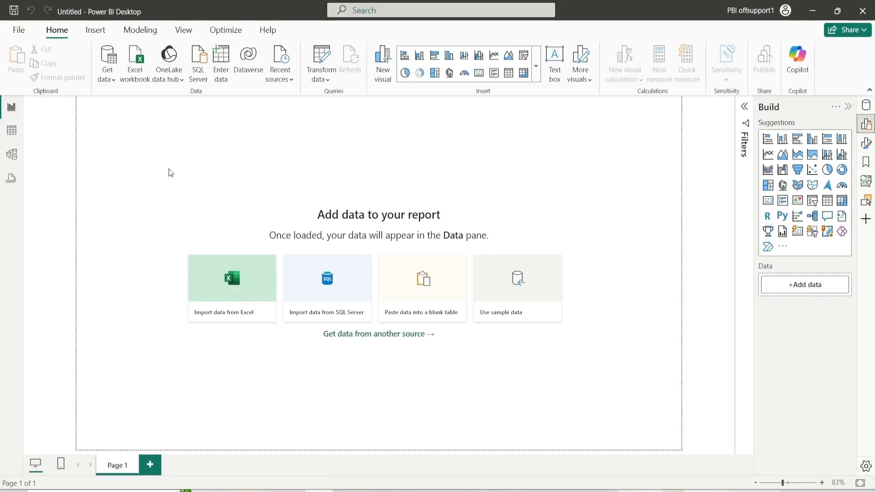
{"action": "left_click", "coordinate": [865, 106]}
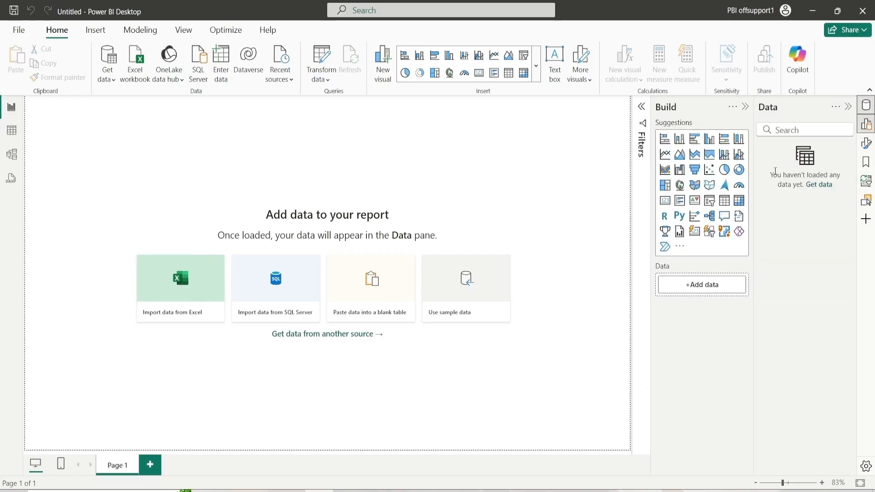
{"action": "left_click", "coordinate": [865, 105]}
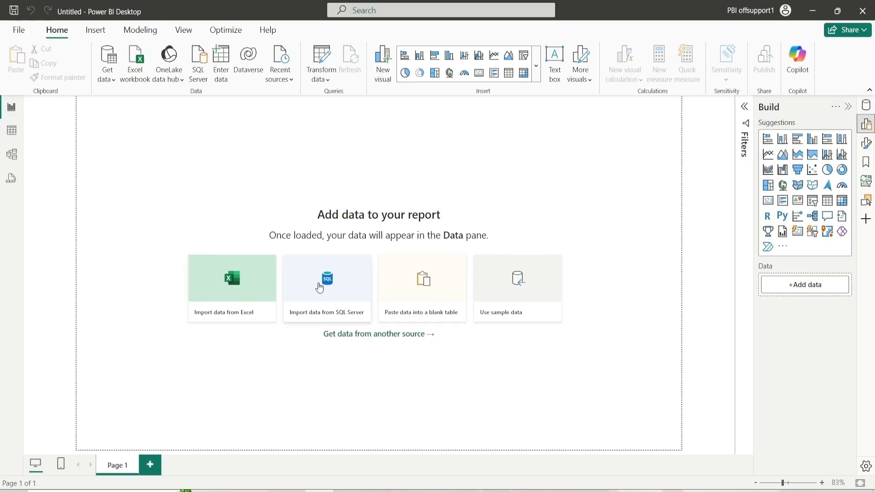
{"action": "left_click", "coordinate": [225, 294]}
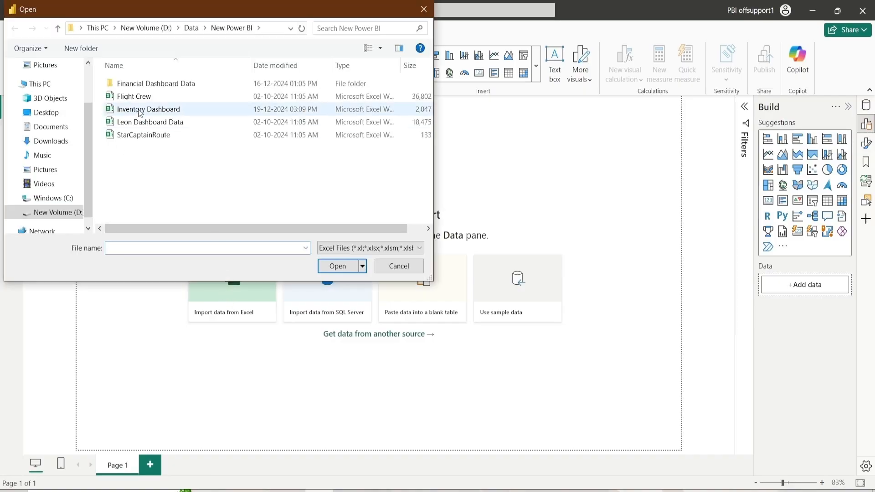
{"action": "left_click", "coordinate": [140, 112]}
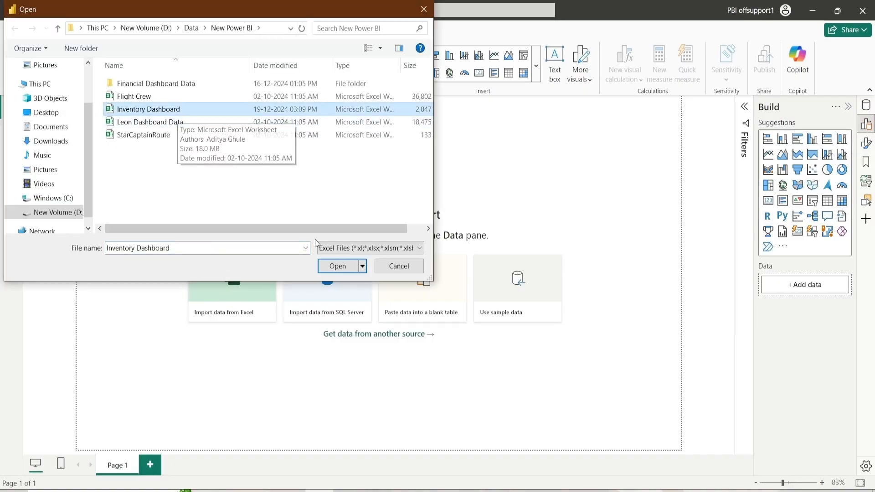
{"action": "left_click", "coordinate": [337, 266]}
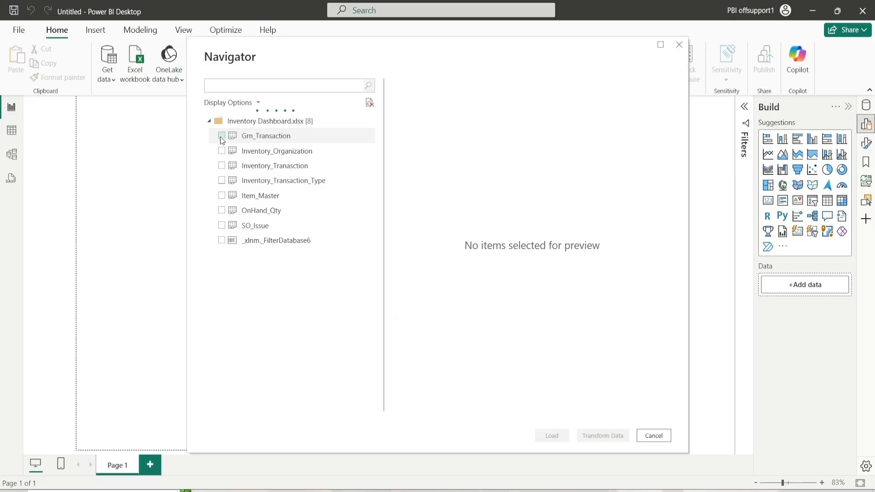
Select Grn_Transaction, Inventory_Organization, Inventory_Tranasction, Inventory_Transaction_Type, Item_Master, OnHand_Qty and SO_Issue for import, leaving out _xlnm._FilterDatabase6
{"action": "left_click", "coordinate": [221, 136]}
{"action": "left_click", "coordinate": [221, 151]}
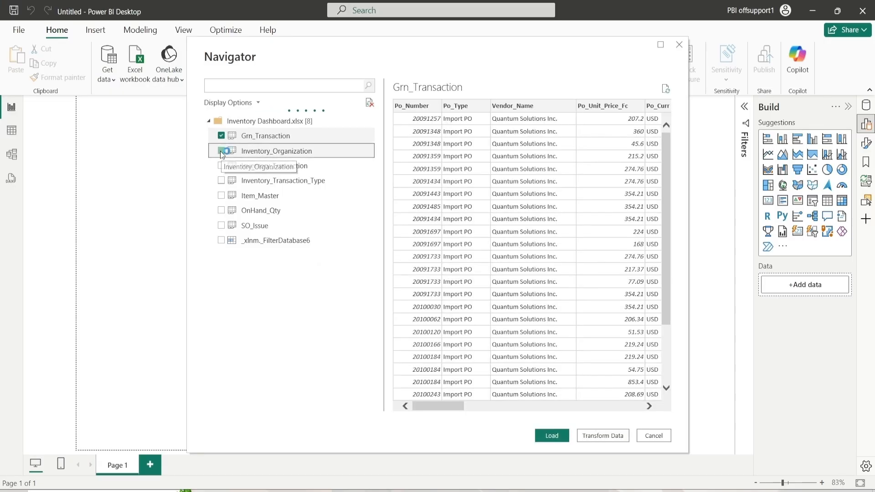
{"action": "left_click", "coordinate": [221, 165]}
{"action": "left_click", "coordinate": [222, 180]}
{"action": "left_click", "coordinate": [221, 195]}
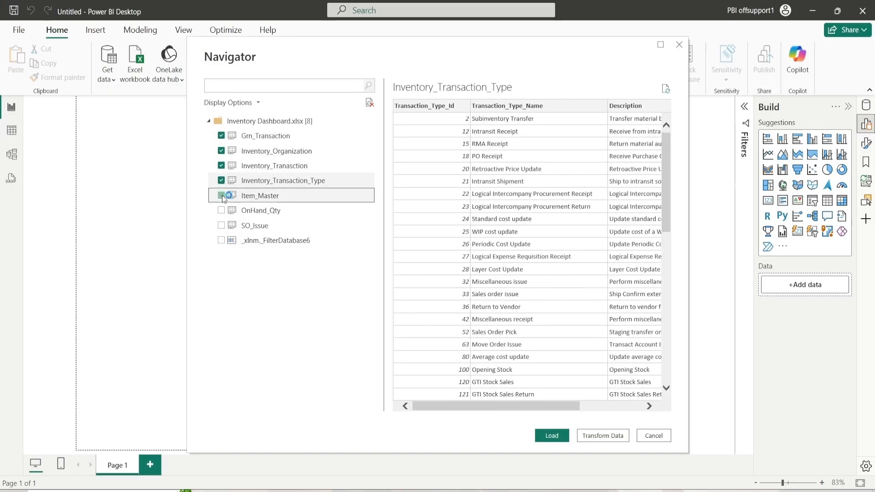
{"action": "left_click", "coordinate": [221, 210]}
{"action": "left_click", "coordinate": [221, 225]}
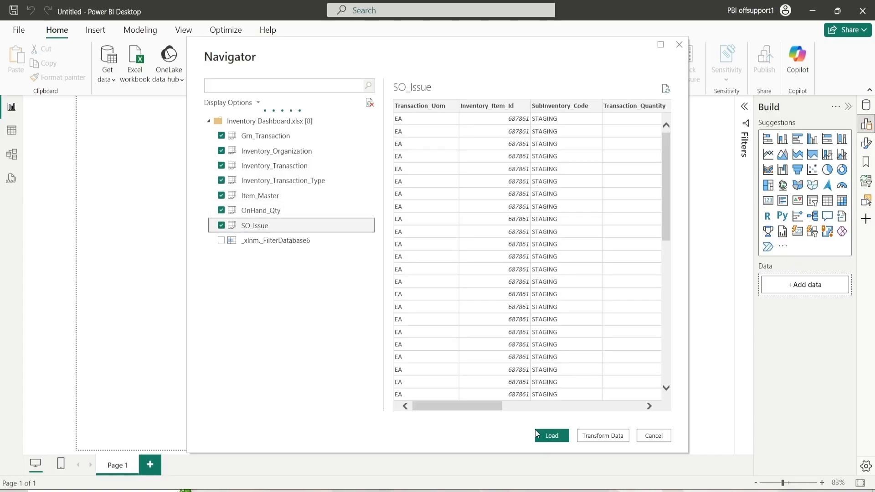
Load the seven selected tables into the data model and check the load list
{"action": "left_click", "coordinate": [551, 435]}
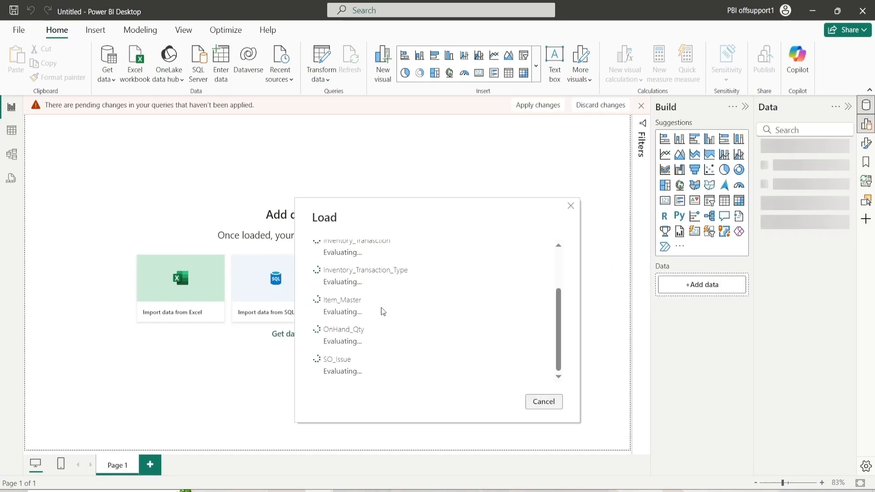
{"action": "scroll", "coordinate": [381, 308], "scroll_direction": "up", "scroll_amount": 2}
{"action": "scroll", "coordinate": [376, 308], "scroll_direction": "down", "scroll_amount": 2}
{"action": "scroll", "coordinate": [348, 306], "scroll_direction": "up", "scroll_amount": 2}
{"action": "left_click_drag", "start_coordinate": [355, 224], "coordinate": [312, 201]}
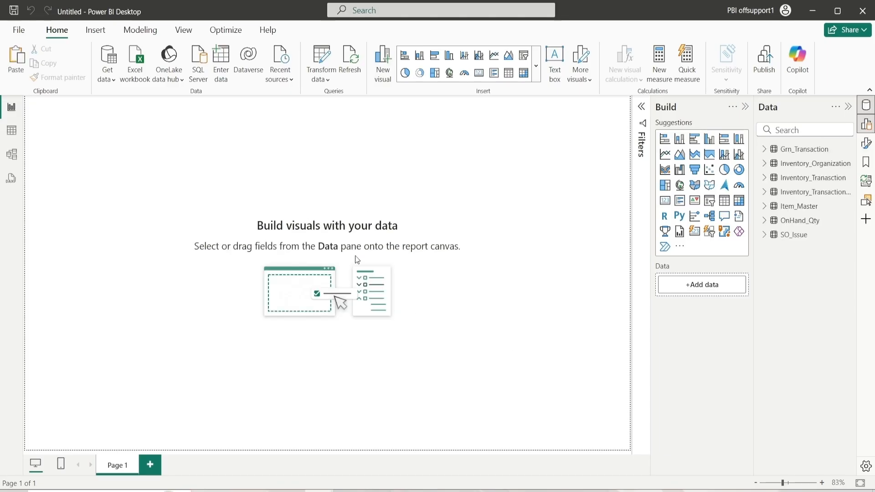
Look through the imported rows of each table from Grn_Transaction to SO_Issue in Table view, and return to Report view
{"action": "left_click", "coordinate": [12, 135]}
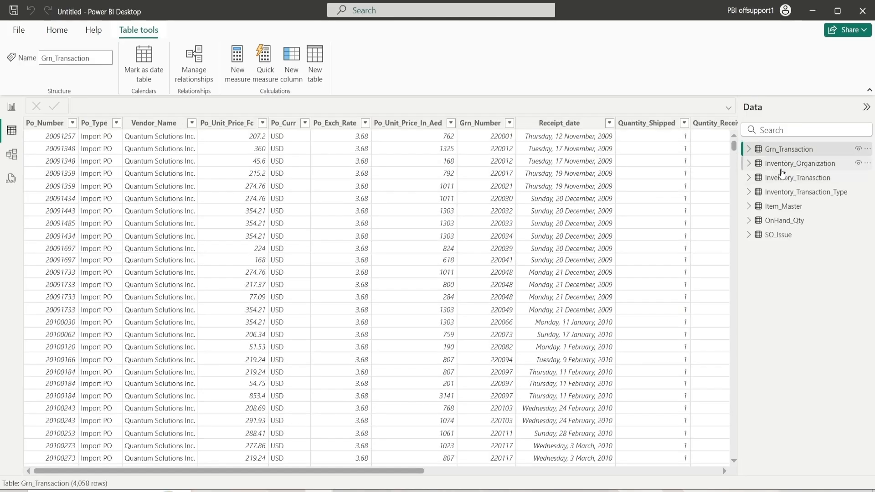
{"action": "left_click", "coordinate": [780, 165]}
{"action": "left_click", "coordinate": [773, 182]}
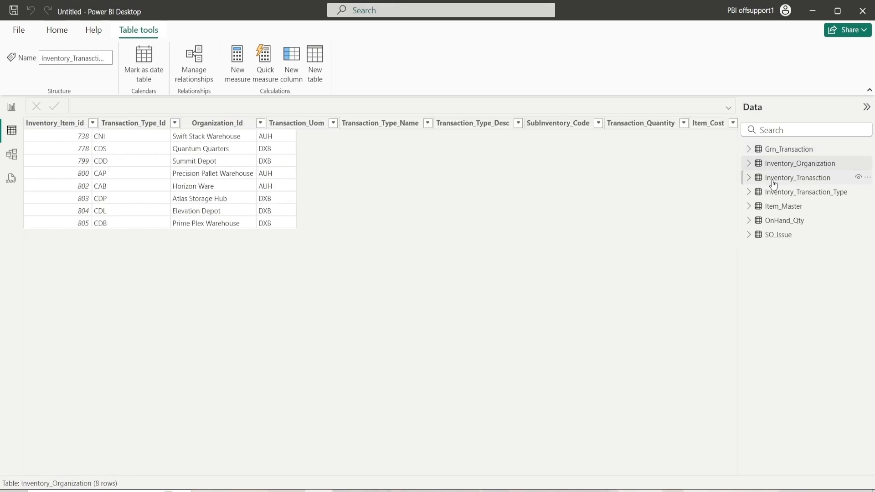
{"action": "left_click", "coordinate": [777, 194]}
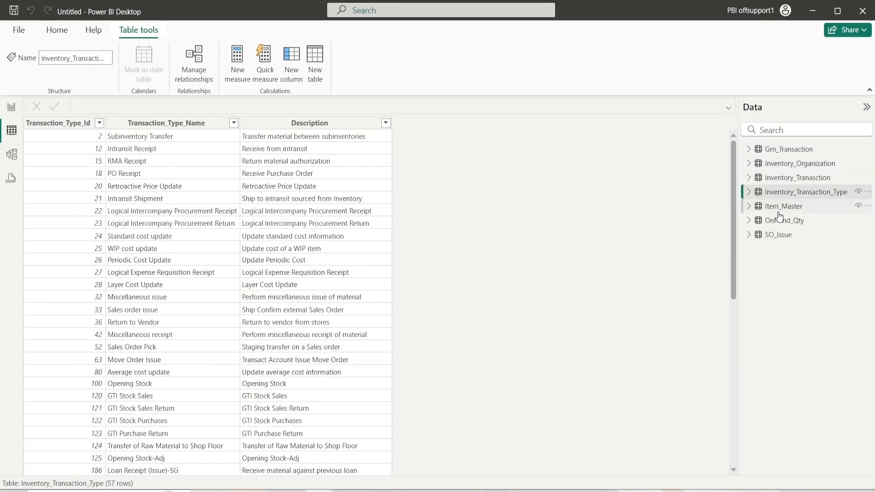
{"action": "left_click", "coordinate": [778, 208]}
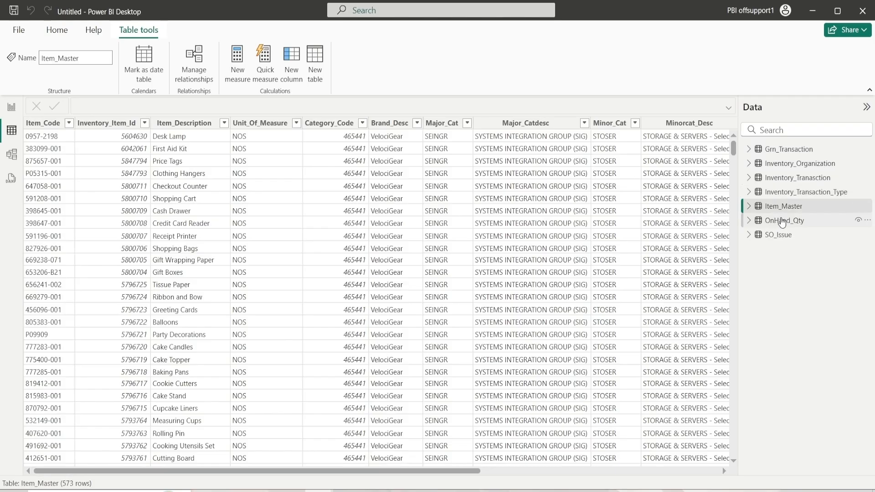
{"action": "left_click", "coordinate": [779, 222]}
{"action": "left_click", "coordinate": [780, 235]}
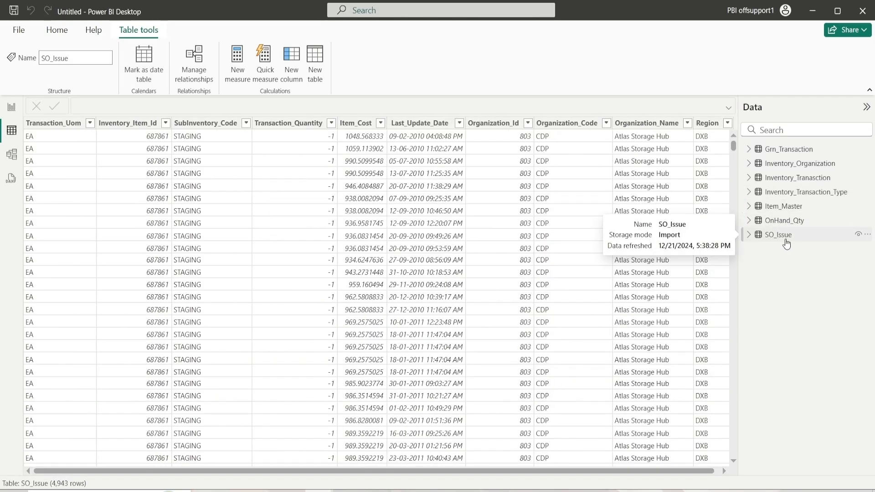
{"action": "left_click", "coordinate": [9, 109]}
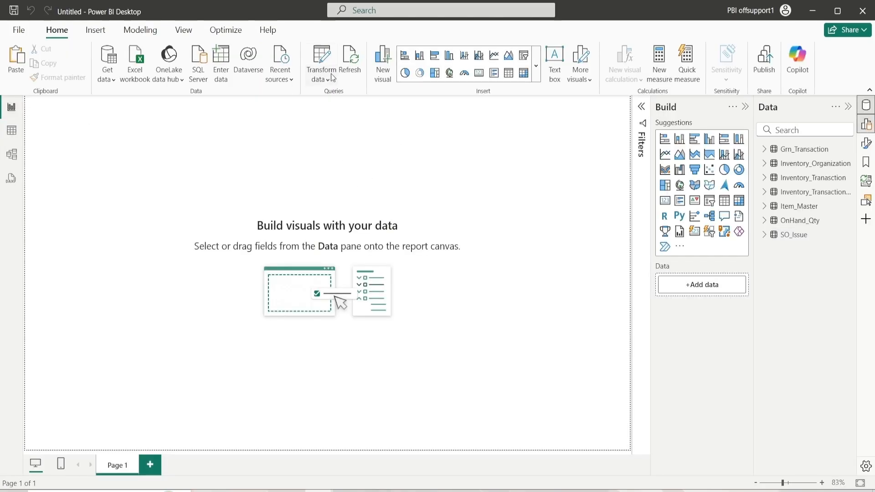
Open the queries in Power Query Editor, check the data type choices for Po_Number in Grn_Transaction, and close the editor without changes
{"action": "left_click", "coordinate": [318, 61]}
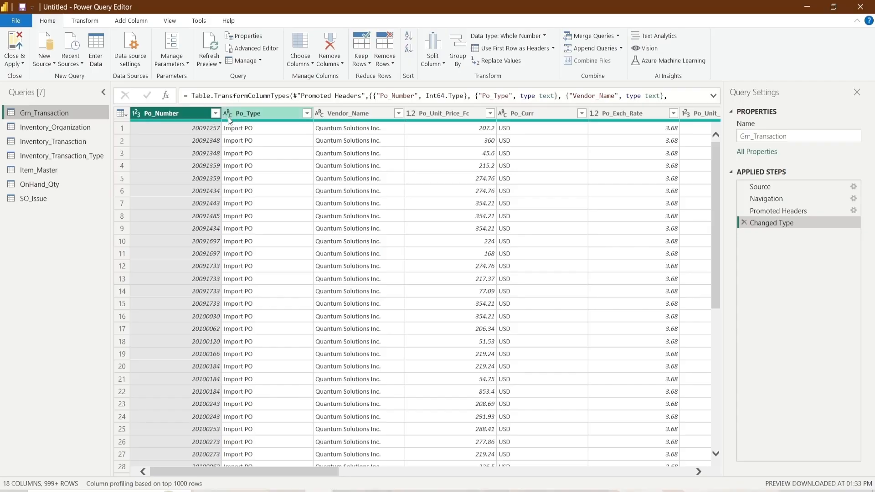
{"action": "left_click", "coordinate": [136, 113]}
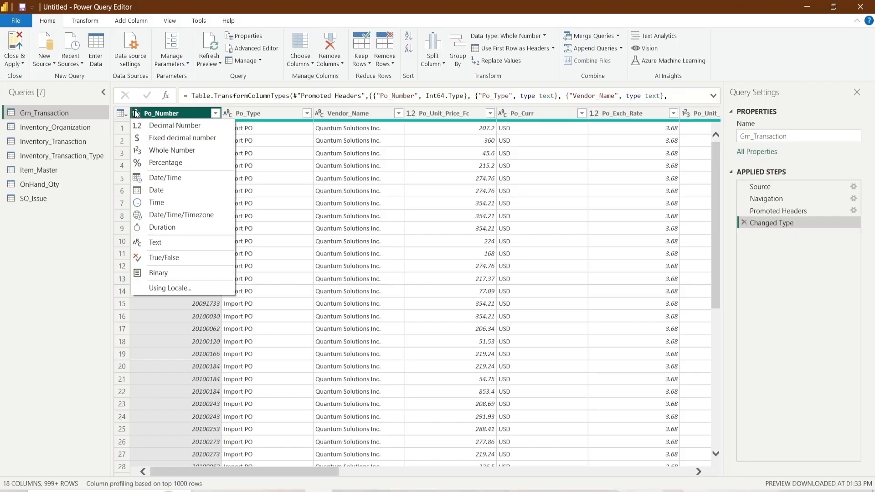
{"action": "left_click", "coordinate": [87, 299]}
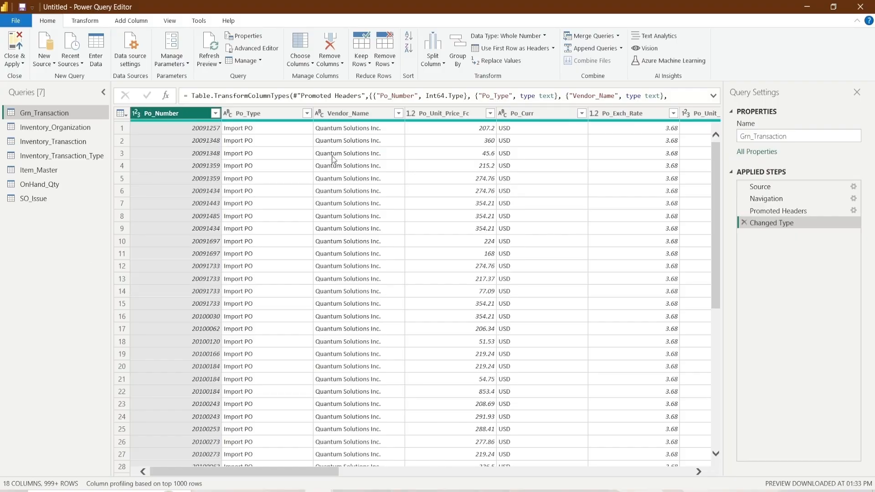
{"action": "left_click", "coordinate": [15, 45]}
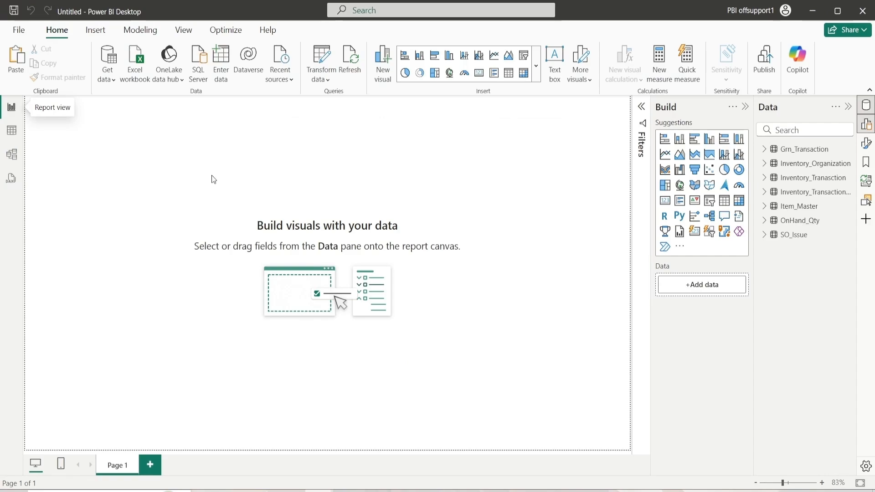
Open the Model view, fit the whole diagram, and spread the SO_Issue, Item_Master and Grn_Transaction tables apart
{"action": "left_click", "coordinate": [13, 157]}
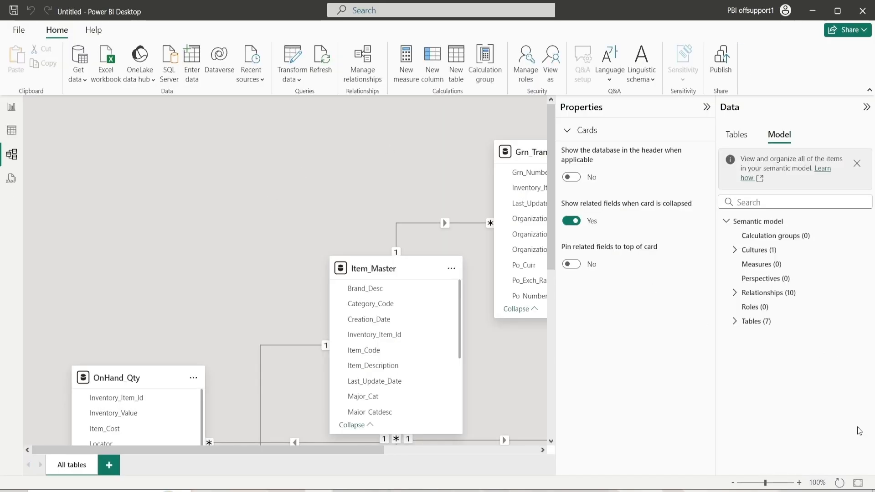
{"action": "left_click", "coordinate": [858, 483]}
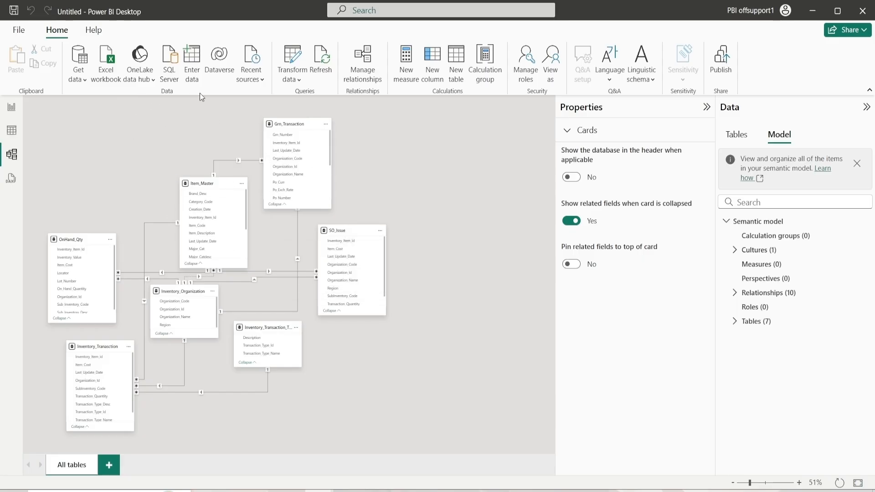
{"action": "left_click_drag", "start_coordinate": [330, 231], "coordinate": [346, 231]}
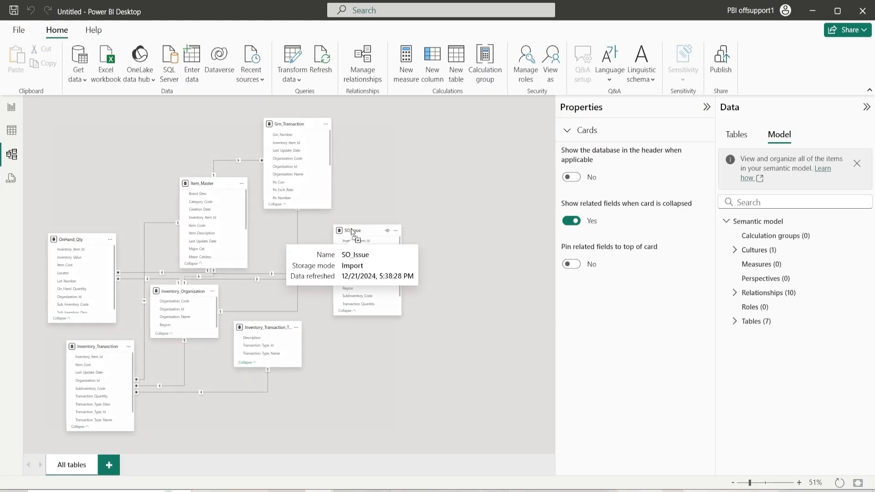
{"action": "left_click_drag", "start_coordinate": [212, 184], "coordinate": [225, 184]}
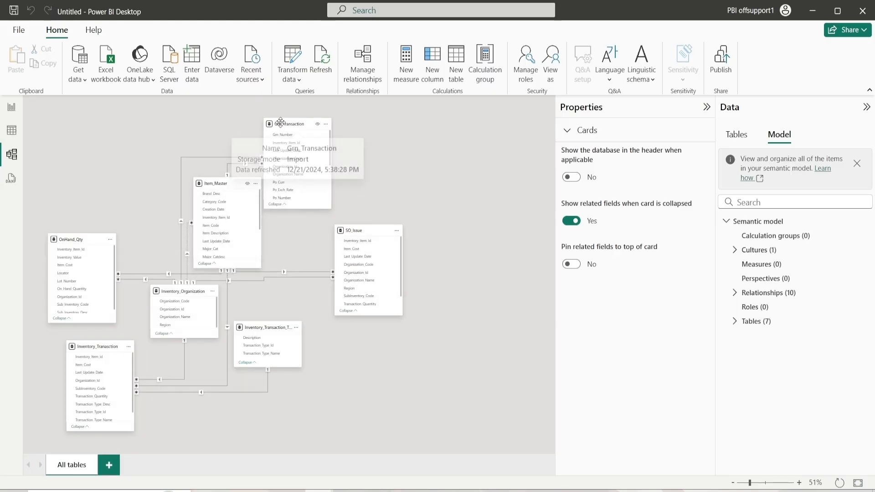
{"action": "left_click_drag", "start_coordinate": [280, 124], "coordinate": [318, 130]}
{"action": "left_click_drag", "start_coordinate": [220, 178], "coordinate": [219, 187]}
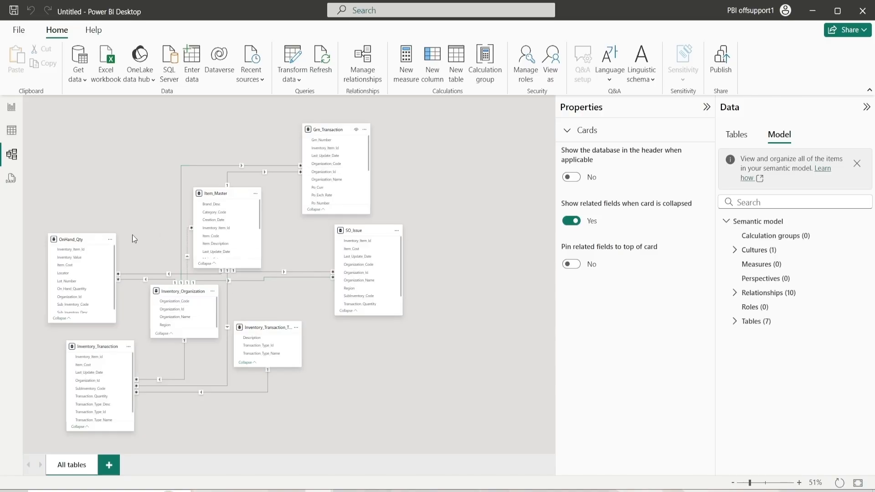
Arrange Inventory_Tranasction above OnHand_Qty, Inventory_Transaction_Type beside it, and Grn_Transaction farther right in the same row
{"action": "left_click_drag", "start_coordinate": [100, 350], "coordinate": [103, 132]}
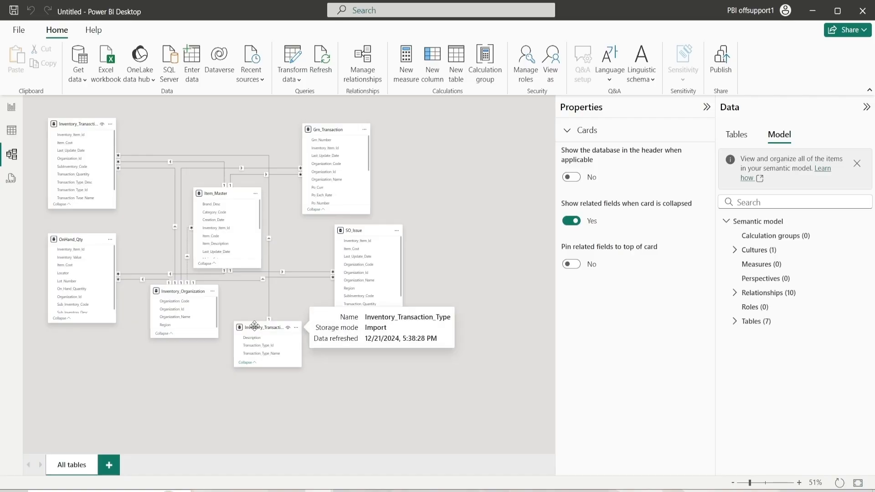
{"action": "left_click_drag", "start_coordinate": [254, 325], "coordinate": [199, 121]}
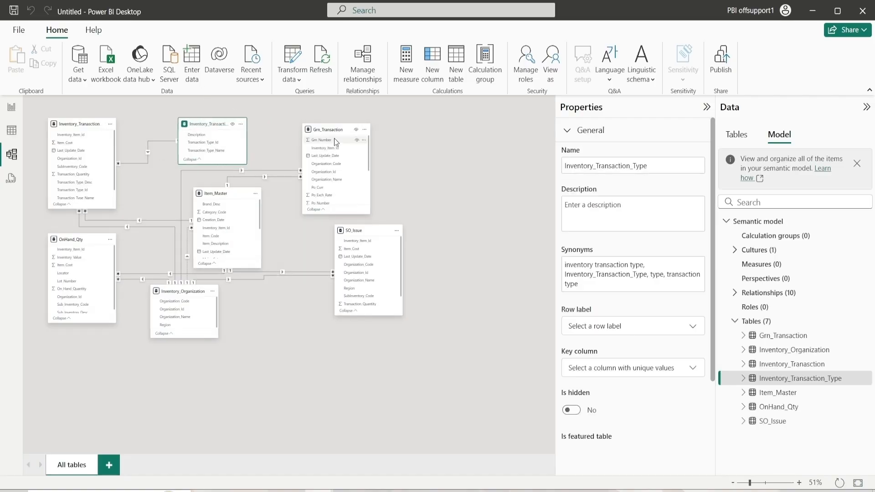
{"action": "left_click_drag", "start_coordinate": [335, 130], "coordinate": [378, 124]}
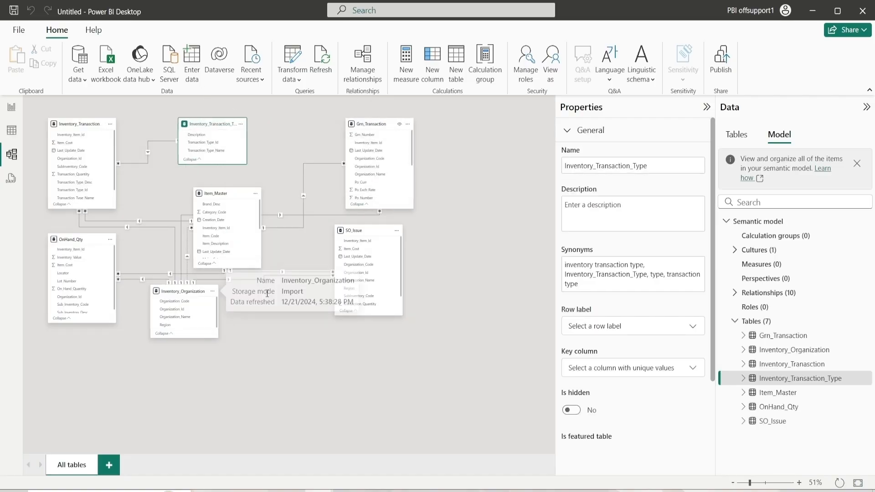
Place SO_Issue below Inventory_Tranasction, OnHand_Qty lower right of Item_Master, and Inventory_Organization at the diagram's far right, nudging Item_Master and Inventory_Transaction_Type for clearance
{"action": "left_click_drag", "start_coordinate": [319, 250], "coordinate": [96, 268]}
{"action": "left_click", "coordinate": [328, 254]}
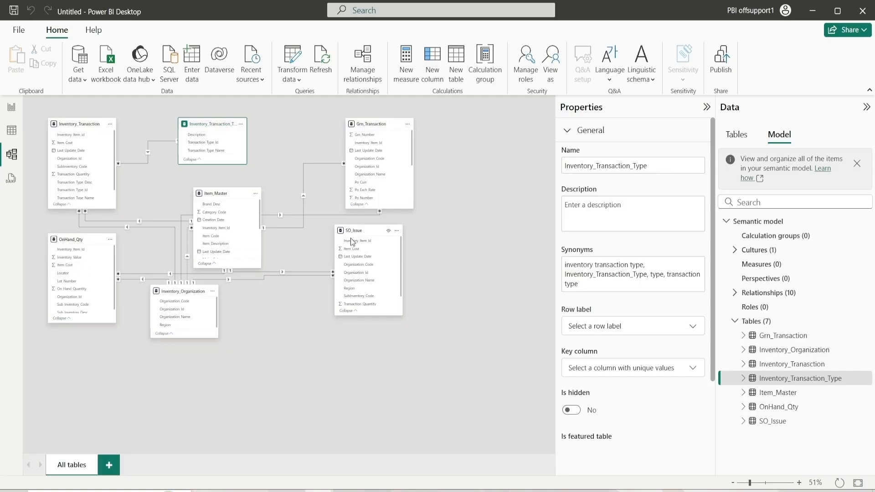
{"action": "left_click_drag", "start_coordinate": [355, 231], "coordinate": [313, 250]}
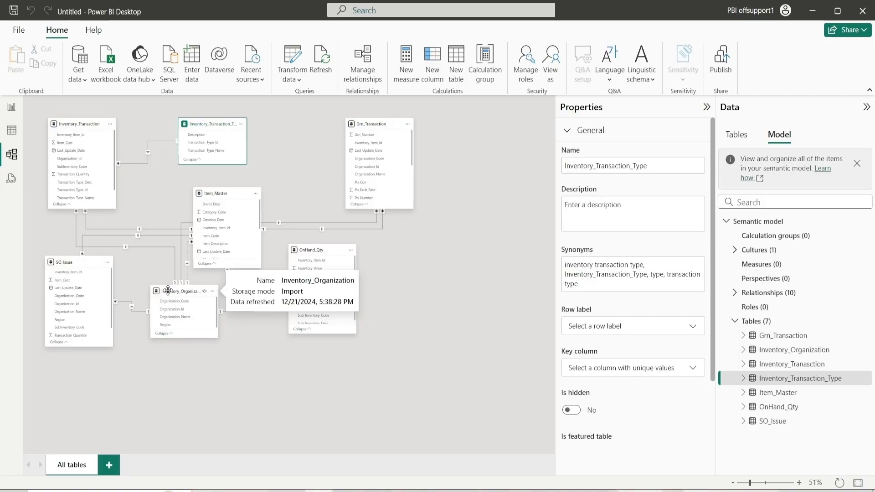
{"action": "left_click_drag", "start_coordinate": [168, 290], "coordinate": [443, 279]}
{"action": "left_click_drag", "start_coordinate": [220, 197], "coordinate": [236, 208]}
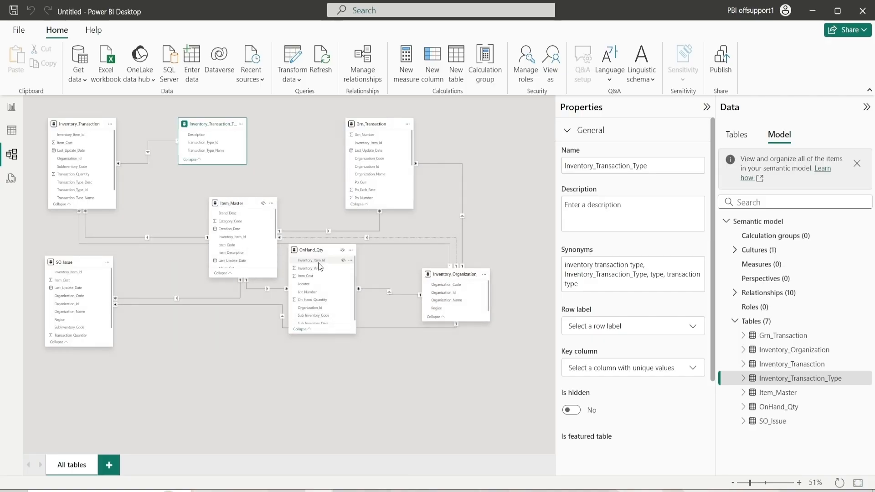
{"action": "left_click_drag", "start_coordinate": [317, 251], "coordinate": [320, 259]}
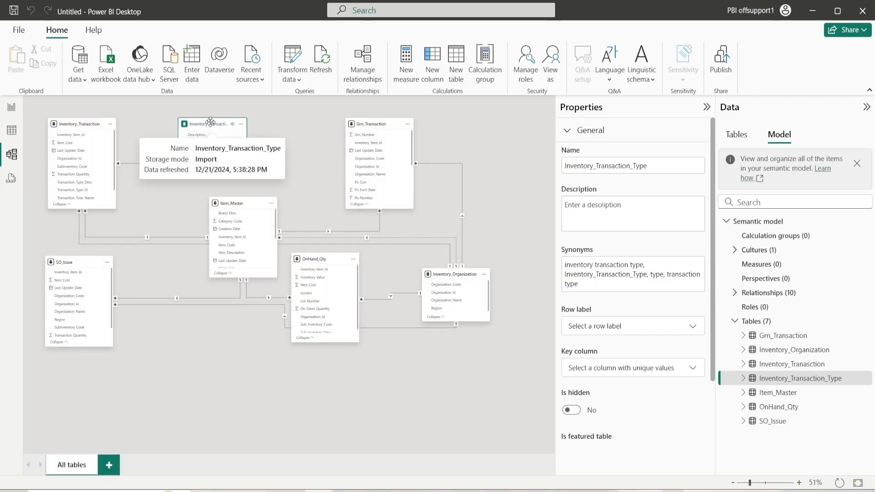
{"action": "left_click_drag", "start_coordinate": [212, 126], "coordinate": [210, 126]}
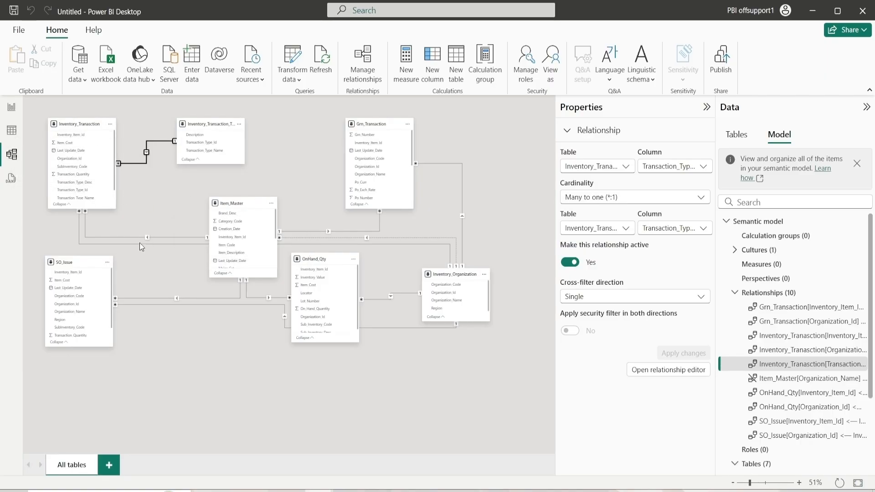
Delete the Organization_Id relationship between Inventory_Tranasction and Inventory_Organization, and shift Item_Master slightly left
{"action": "right_click", "coordinate": [181, 244]}
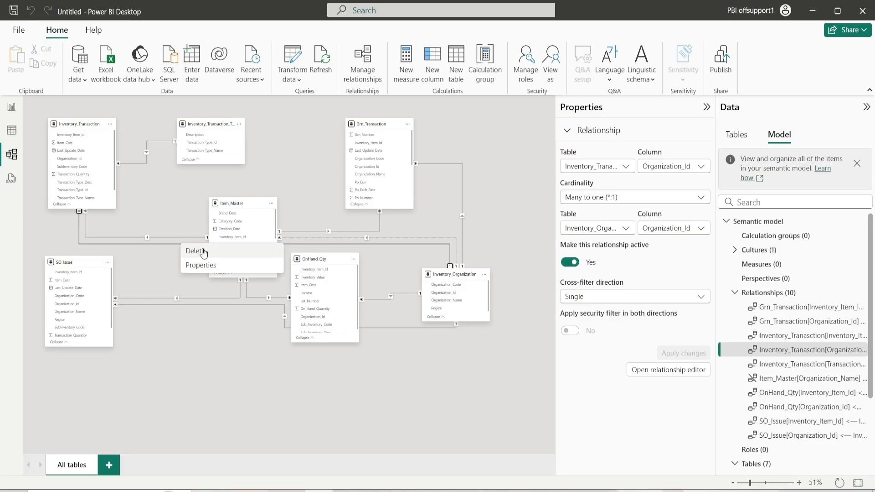
{"action": "left_click", "coordinate": [200, 251]}
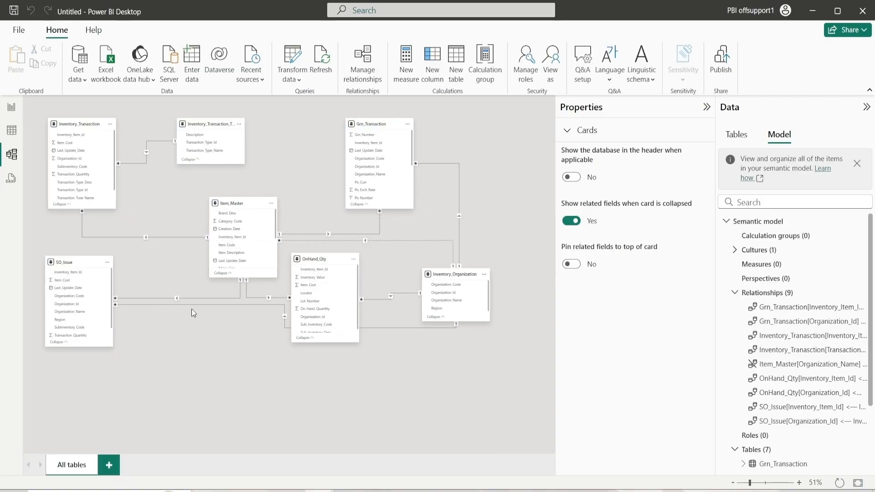
{"action": "left_click_drag", "start_coordinate": [244, 203], "coordinate": [232, 203]}
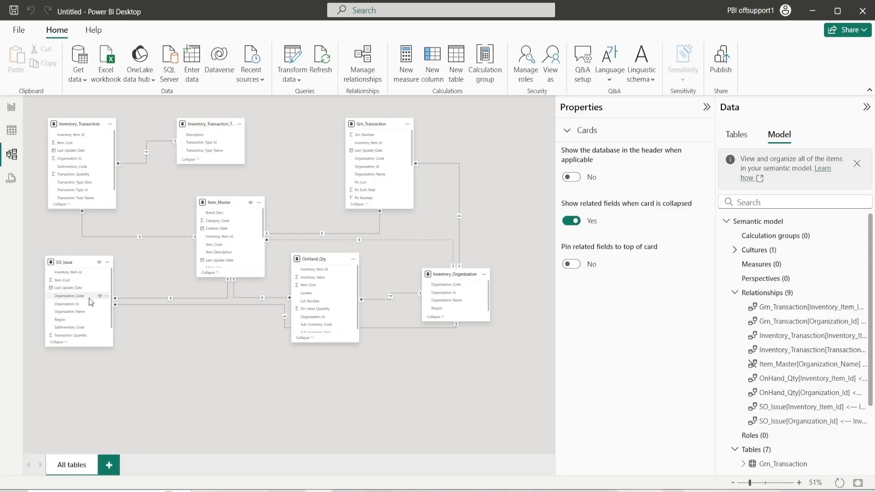
Check the SO_Issue to Item_Master relationship and delete the Organization_Id relationship between SO_Issue and Inventory_Organization
{"action": "left_click", "coordinate": [143, 297]}
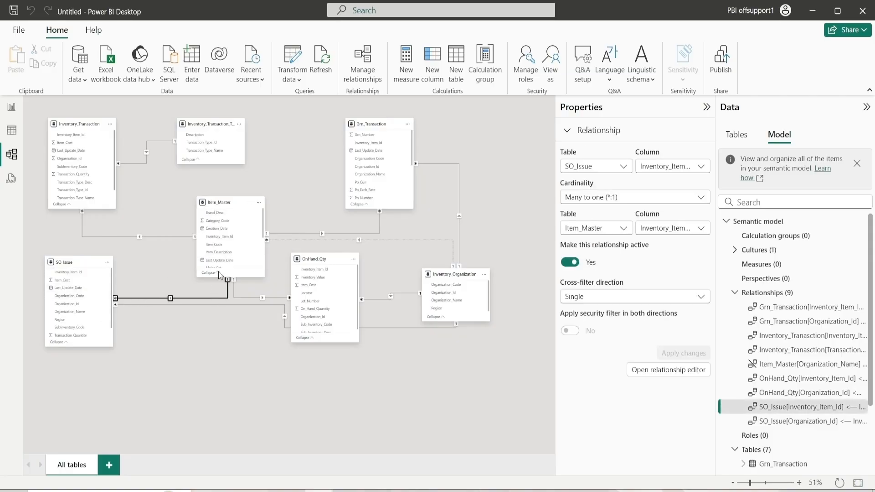
{"action": "left_click", "coordinate": [182, 306]}
{"action": "right_click", "coordinate": [181, 305]}
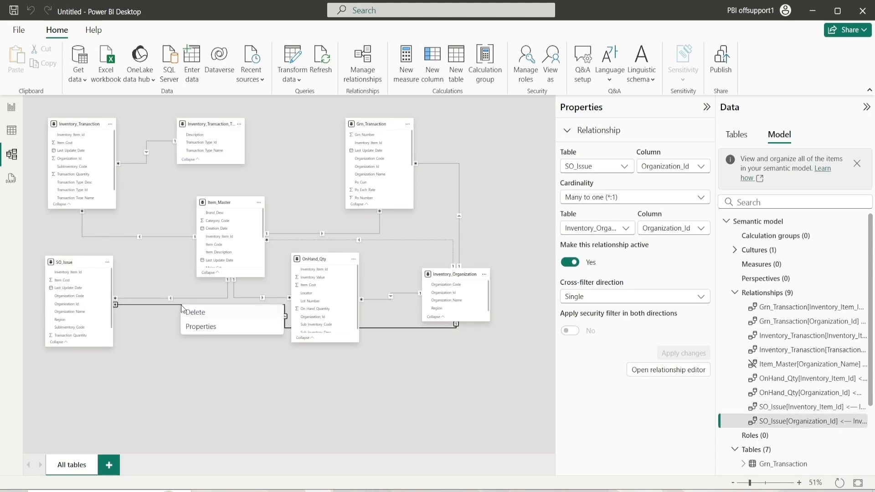
{"action": "left_click", "coordinate": [199, 314]}
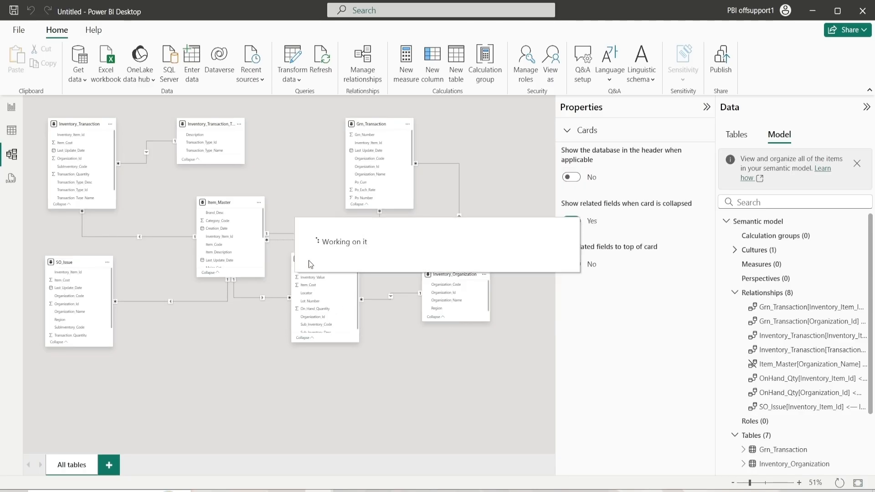
Delete the inactive Organization_Name relationship between Item_Master and Inventory_Organization
{"action": "left_click", "coordinate": [375, 240]}
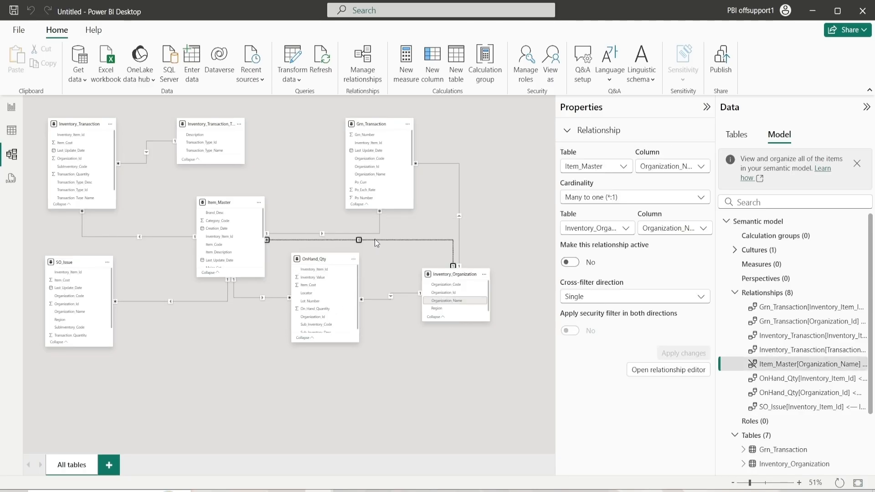
{"action": "right_click", "coordinate": [375, 239]}
{"action": "left_click", "coordinate": [391, 249]}
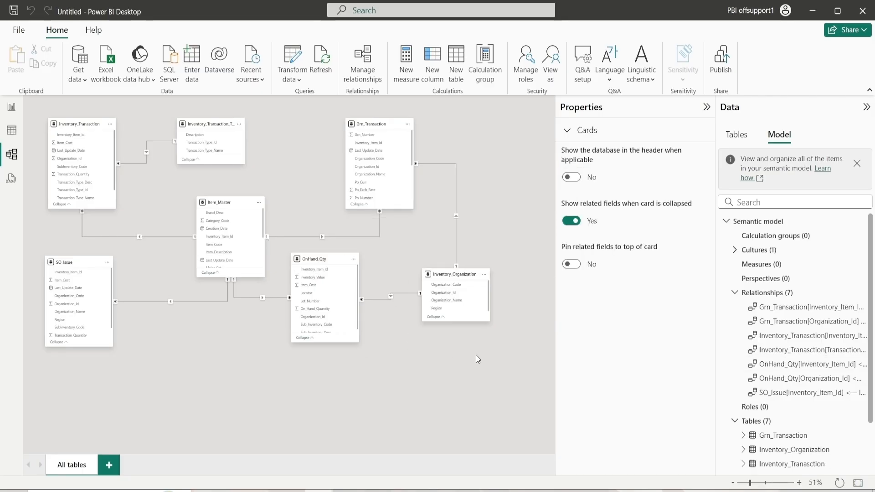
Inspect the Inventory_Organization table's properties and the Inventory_Item_Id relationship between Grn_Transaction and Item_Master
{"action": "left_click", "coordinate": [439, 273]}
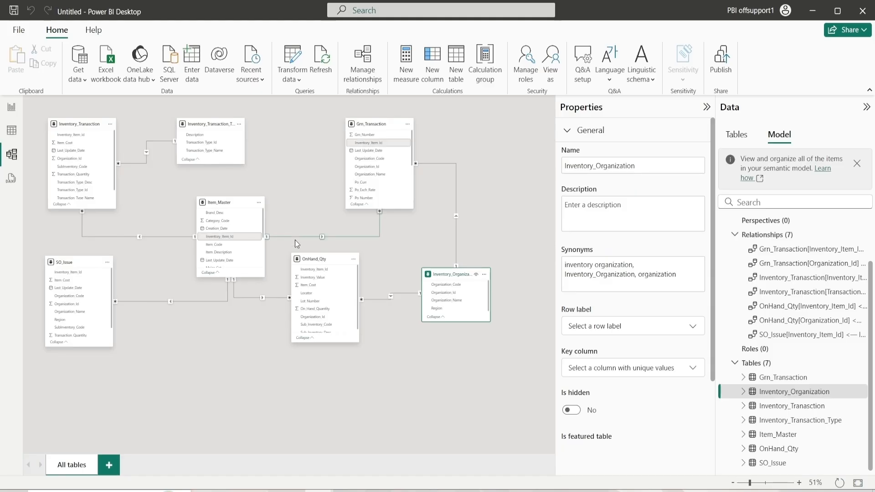
{"action": "left_click", "coordinate": [346, 236]}
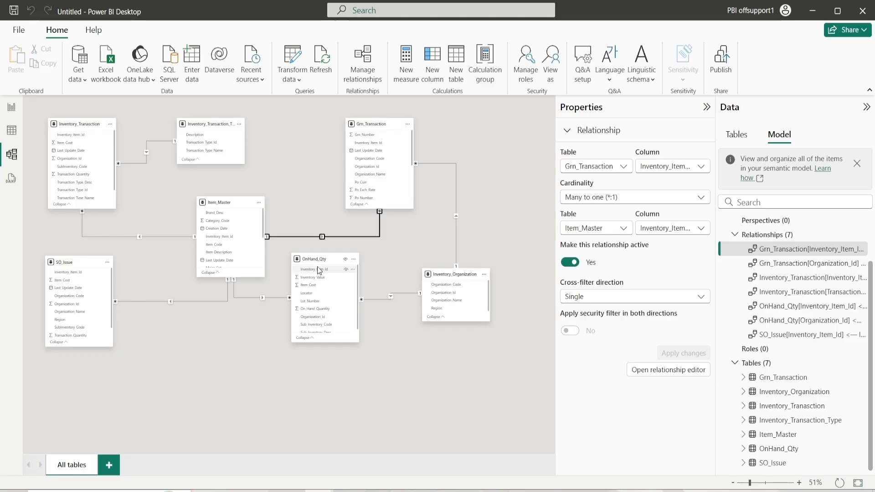
Check OnHand_Qty's relationships to Item_Master and Inventory_Organization, and delete the Organization_Id relationship between Grn_Transaction and Inventory_Organization
{"action": "left_click", "coordinate": [238, 299]}
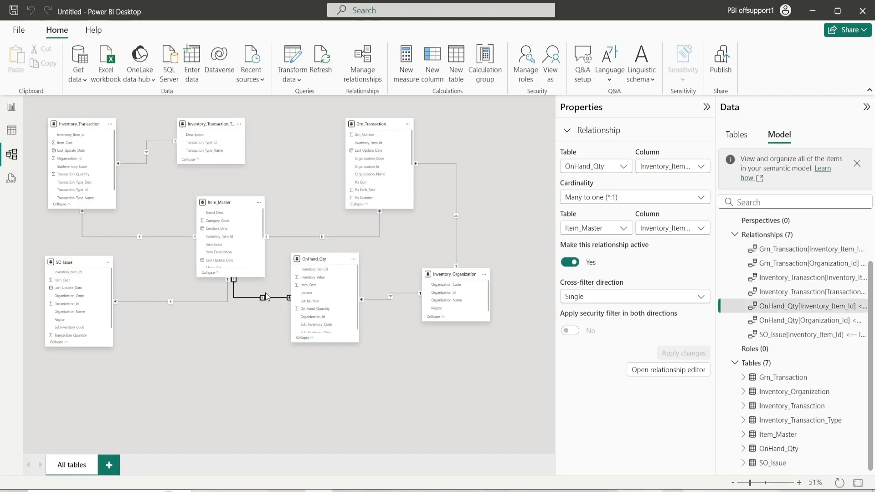
{"action": "left_click", "coordinate": [858, 483]}
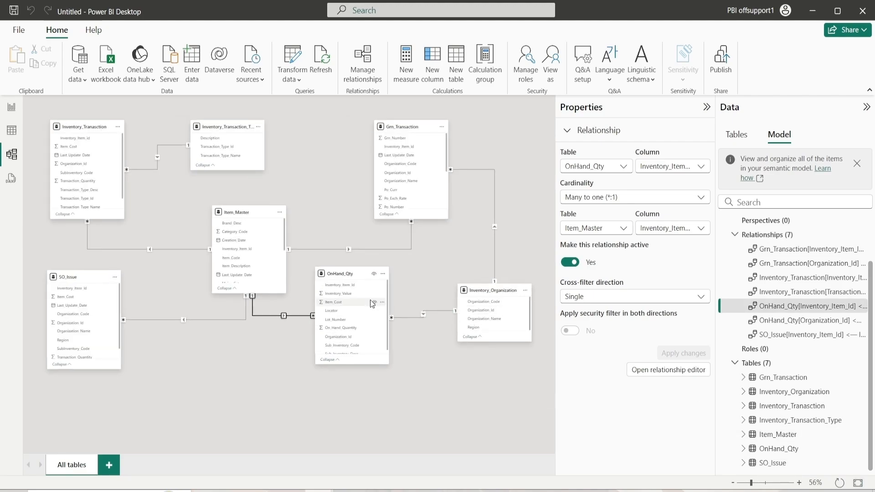
{"action": "left_click", "coordinate": [408, 317]}
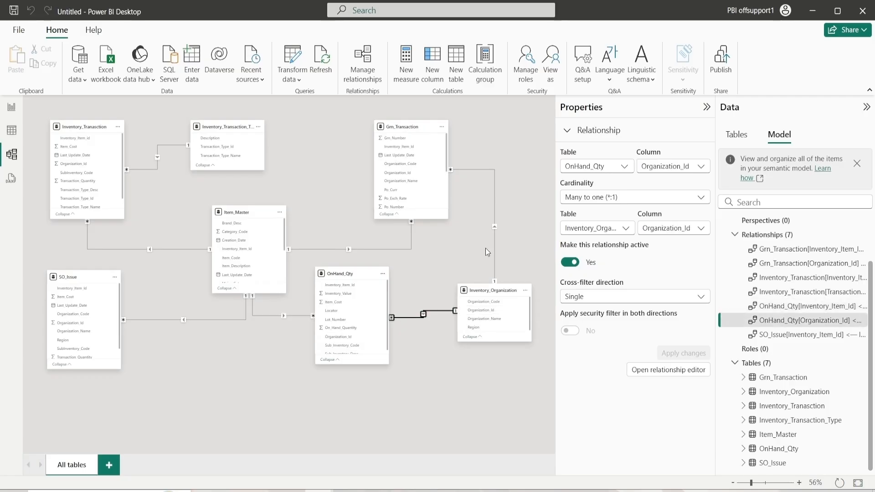
{"action": "left_click", "coordinate": [495, 246]}
{"action": "right_click", "coordinate": [496, 244]}
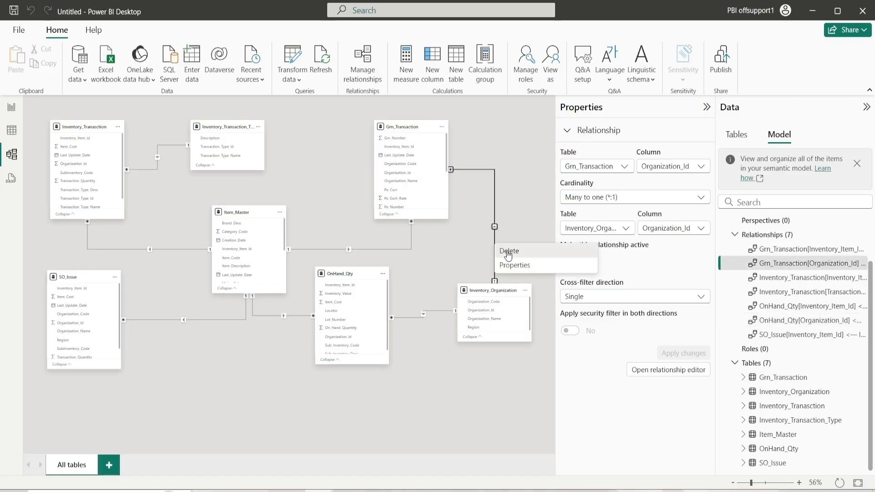
{"action": "left_click", "coordinate": [508, 253]}
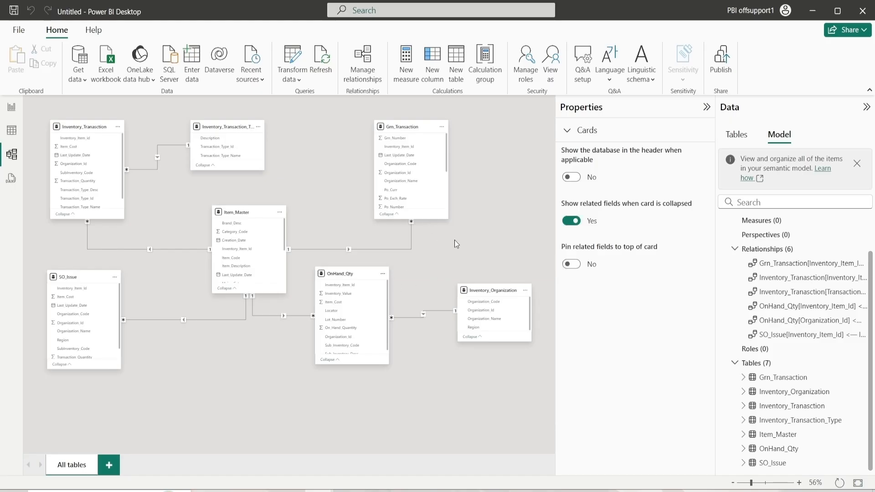
Rearrange the model diagram by moving OnHand_Qty, Item_Master, Inventory_Organization and Grn_Transaction to the left, closer to the other tables
{"action": "left_click_drag", "start_coordinate": [333, 273], "coordinate": [313, 279]}
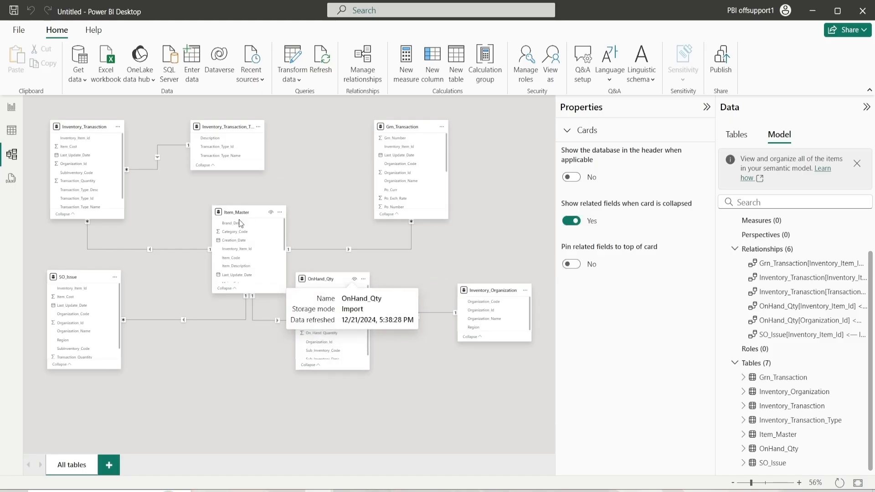
{"action": "left_click_drag", "start_coordinate": [227, 214], "coordinate": [174, 222]}
{"action": "left_click_drag", "start_coordinate": [337, 281], "coordinate": [291, 279]}
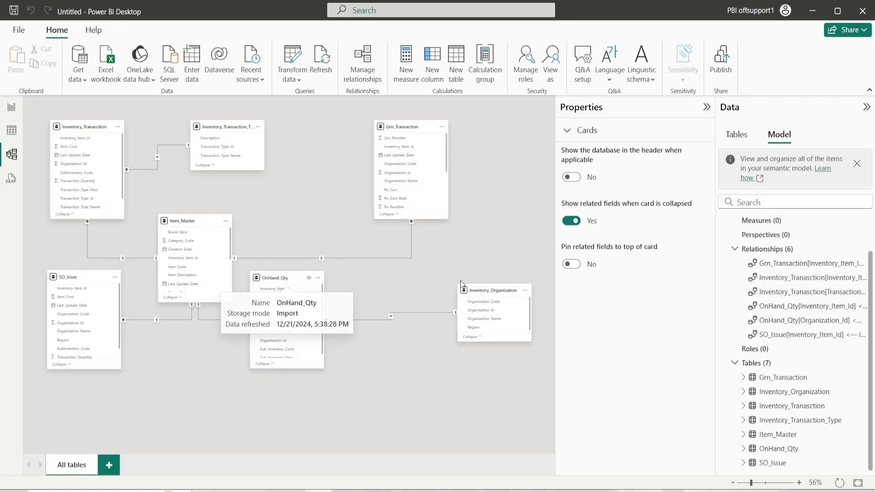
{"action": "left_click_drag", "start_coordinate": [466, 292], "coordinate": [397, 276]}
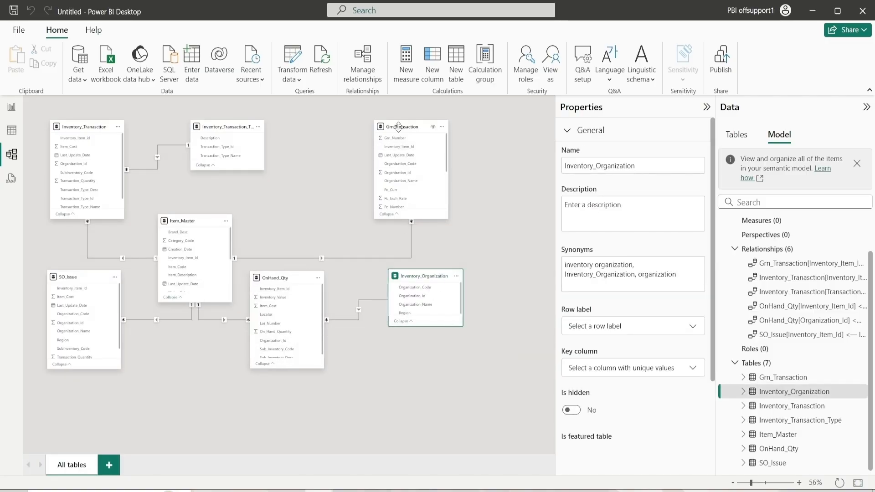
{"action": "left_click_drag", "start_coordinate": [401, 127], "coordinate": [301, 127]}
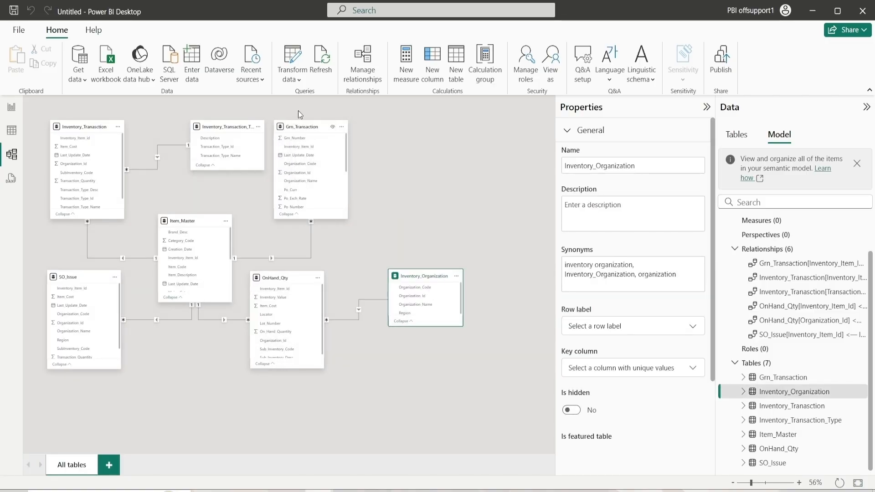
Insert a rectangle about 280 wide and 55 high on the report page, placed in the page's upper-left corner
{"action": "left_click", "coordinate": [11, 109]}
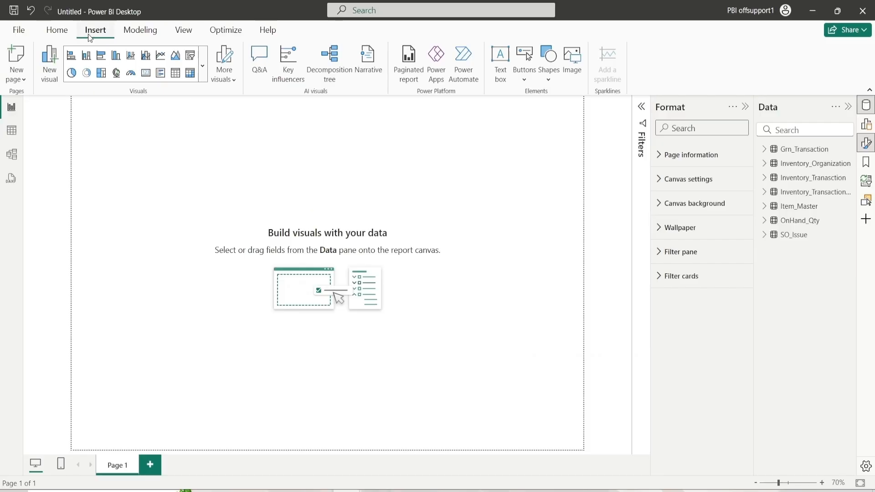
{"action": "left_click", "coordinate": [549, 83]}
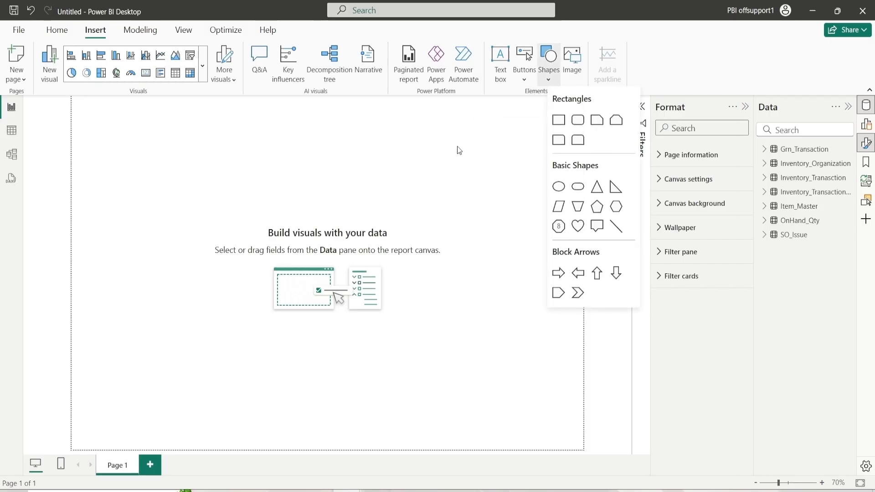
{"action": "left_click", "coordinate": [559, 120]}
{"action": "left_click_drag", "start_coordinate": [165, 189], "coordinate": [127, 118]}
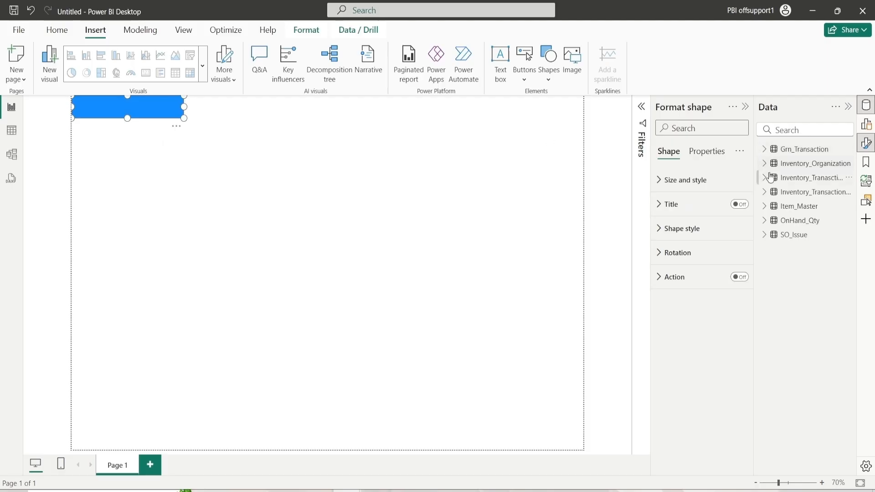
Set the rectangle's height to 60 and its width to 1279 so it spans the page as a header
{"action": "left_click", "coordinate": [710, 179]}
{"action": "left_click", "coordinate": [674, 241]}
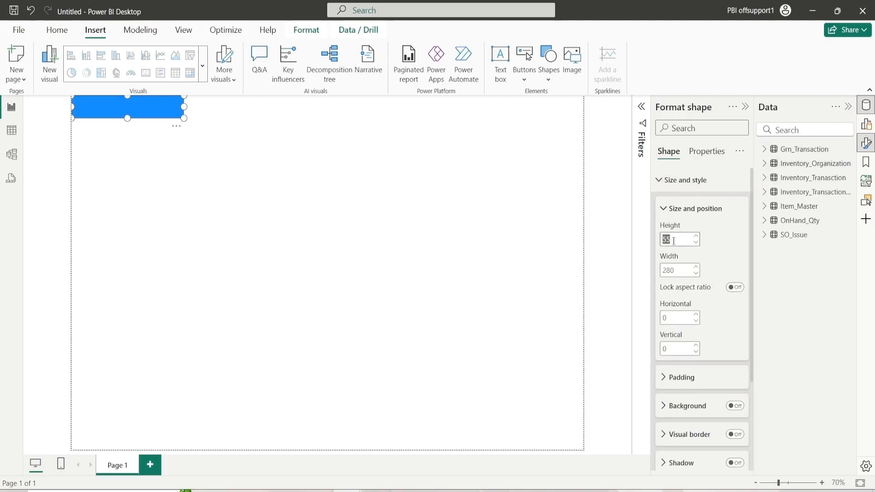
{"action": "type", "text": "60"}
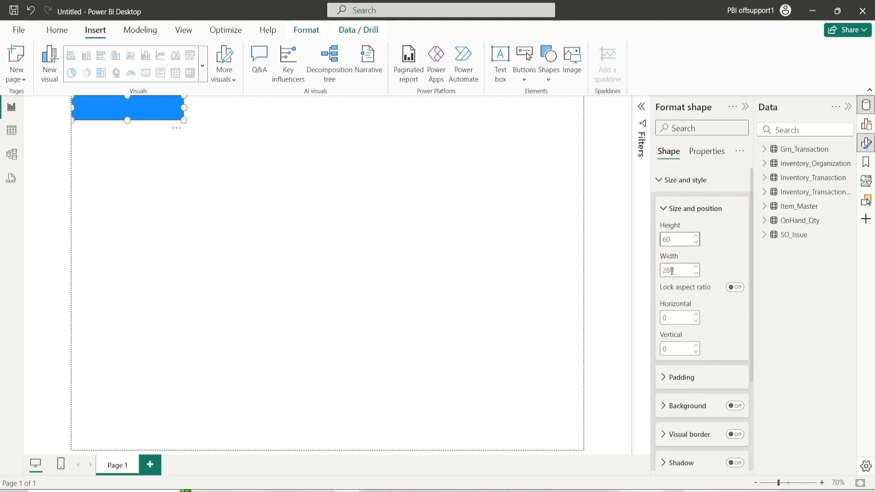
{"action": "double_click", "coordinate": [672, 272]}
{"action": "type", "text": "12080"}
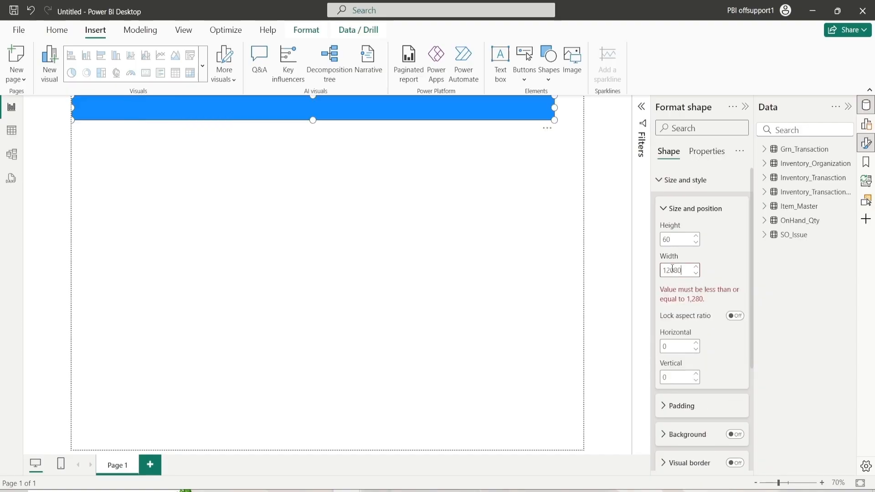
{"action": "key", "text": "BackSpace"}
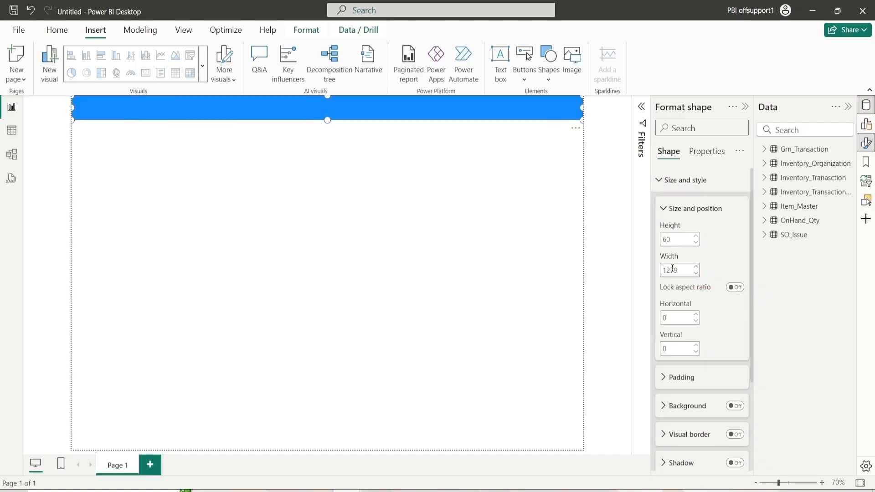
{"action": "left_click", "coordinate": [684, 209]}
{"action": "left_click", "coordinate": [684, 182]}
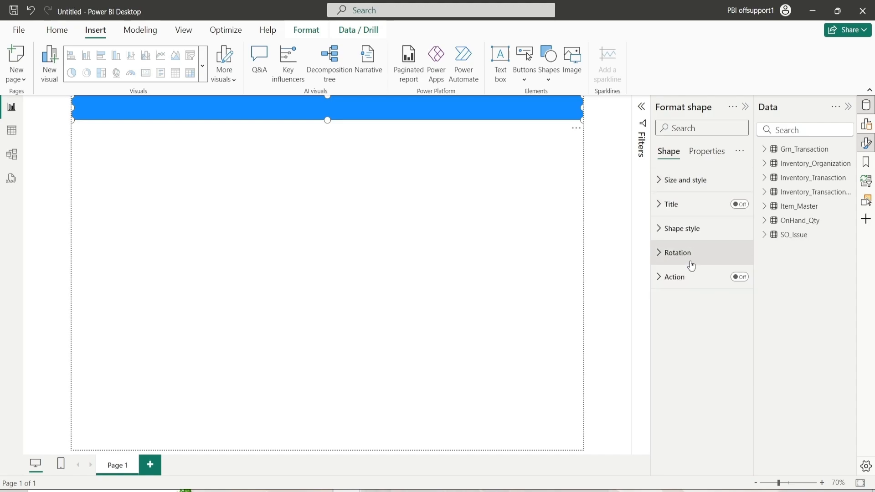
Fill the header rectangle with the dark navy blue from the recent colors, after trying the lighter dark blue
{"action": "left_click", "coordinate": [686, 235]}
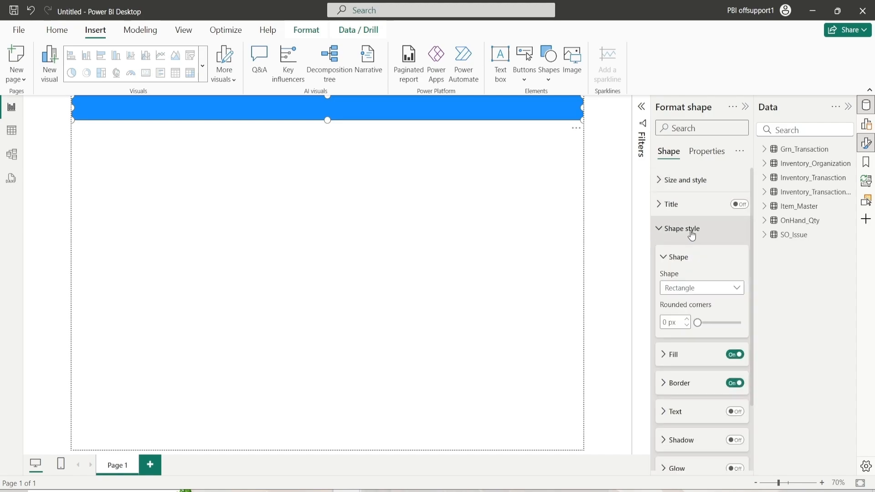
{"action": "left_click", "coordinate": [686, 259]}
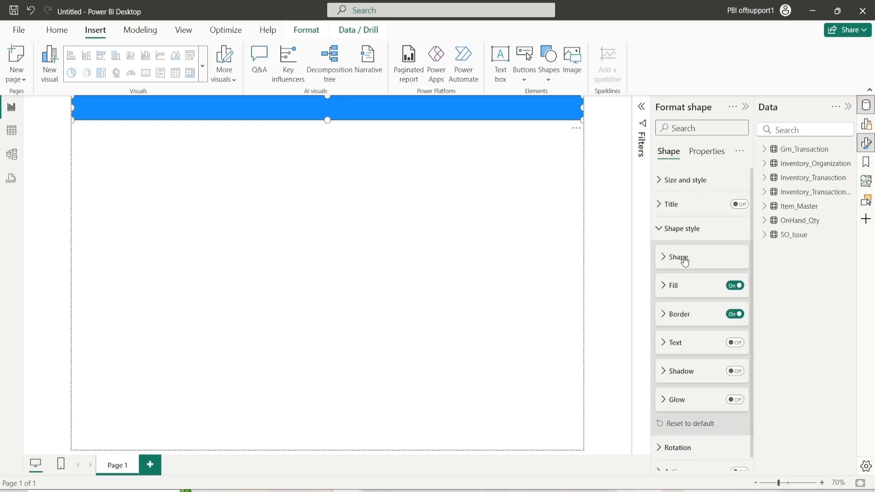
{"action": "left_click", "coordinate": [678, 292]}
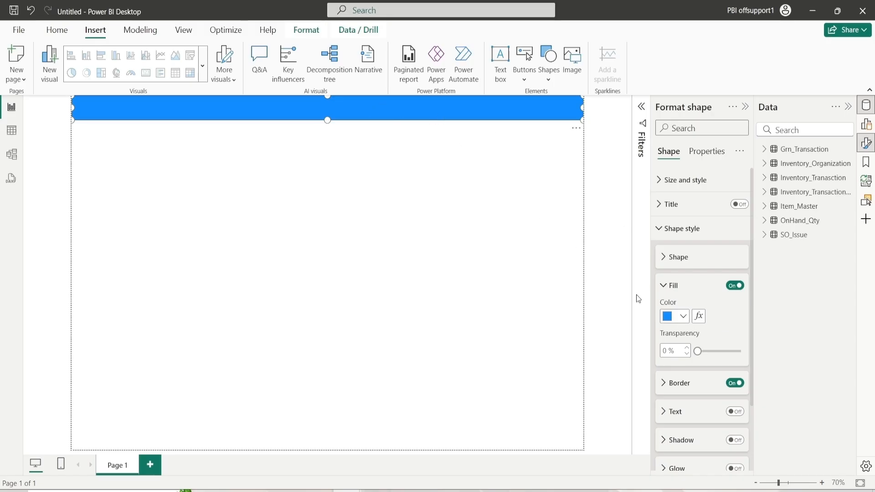
{"action": "left_click", "coordinate": [682, 316]}
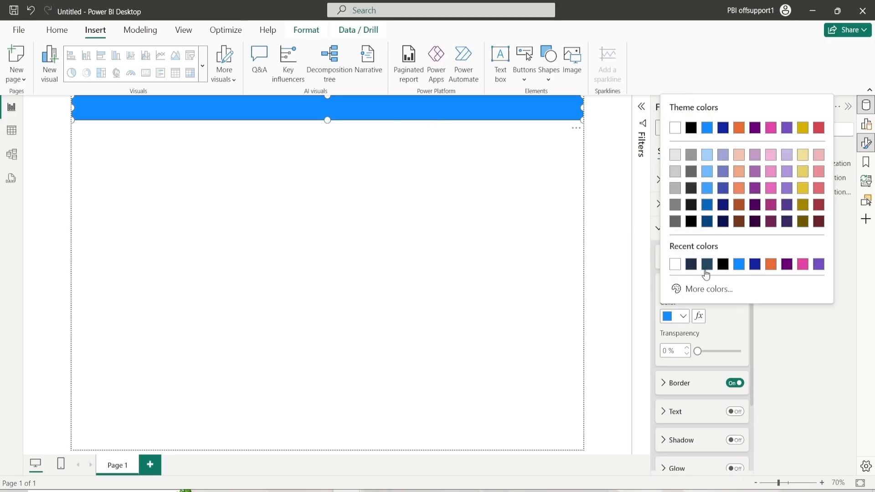
{"action": "left_click", "coordinate": [707, 264]}
{"action": "left_click", "coordinate": [682, 316]}
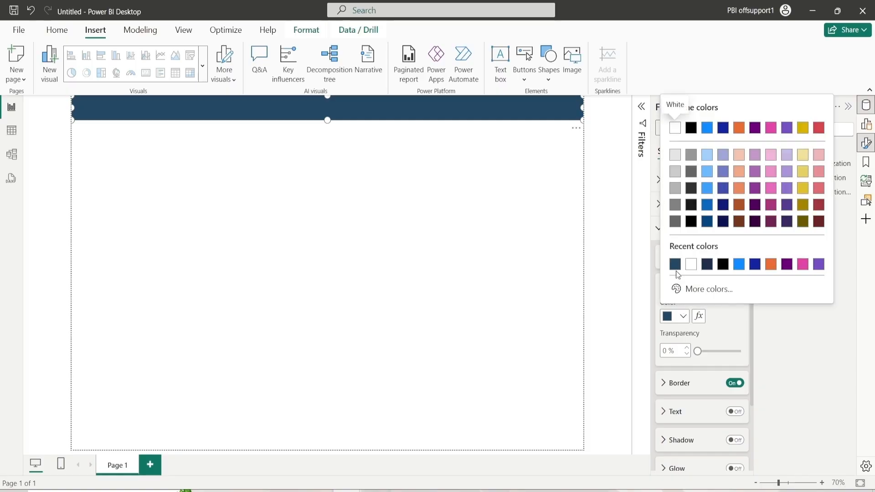
{"action": "left_click", "coordinate": [708, 268]}
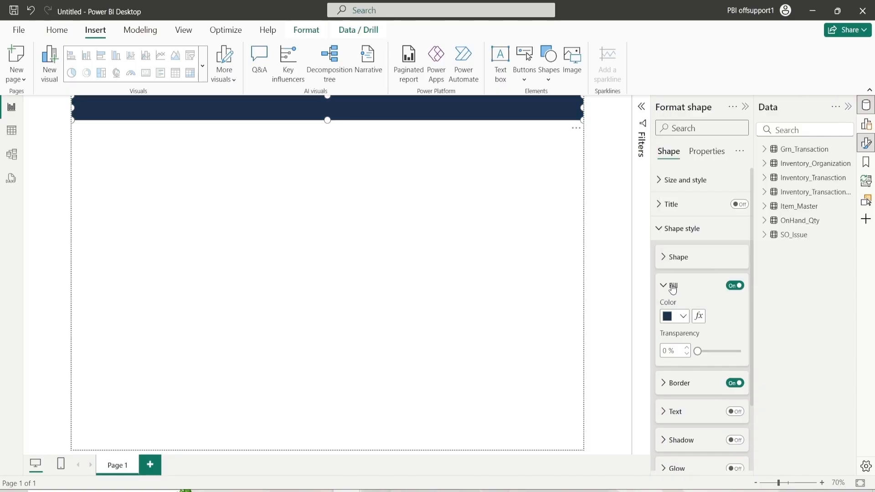
{"action": "left_click", "coordinate": [673, 287]}
Try a white and a pink border color on the header rectangle, and turn its border off
{"action": "left_click", "coordinate": [682, 318]}
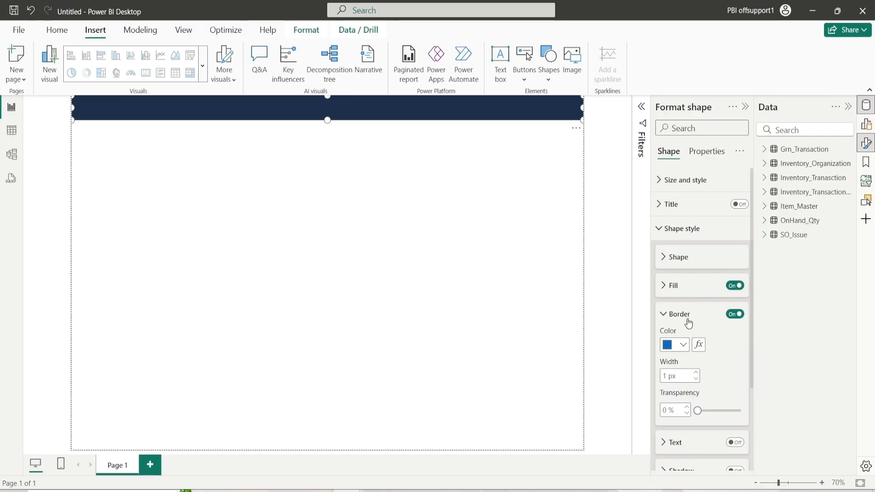
{"action": "left_click", "coordinate": [683, 346]}
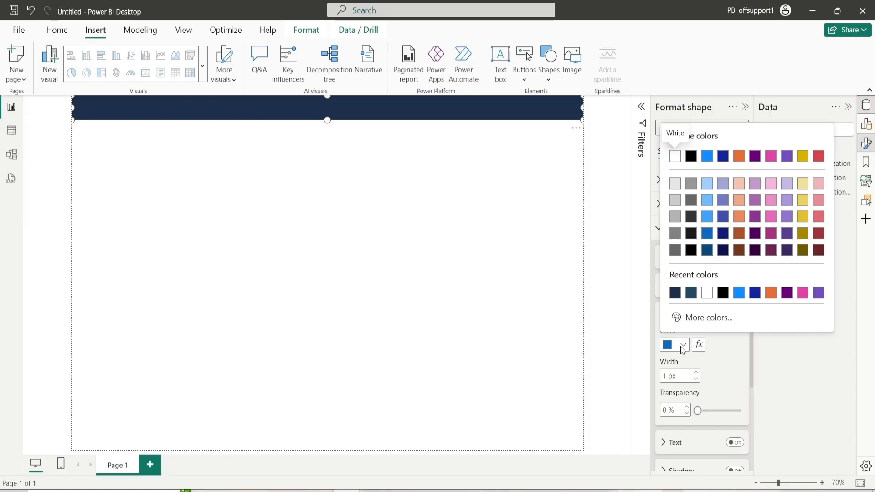
{"action": "left_click", "coordinate": [707, 292]}
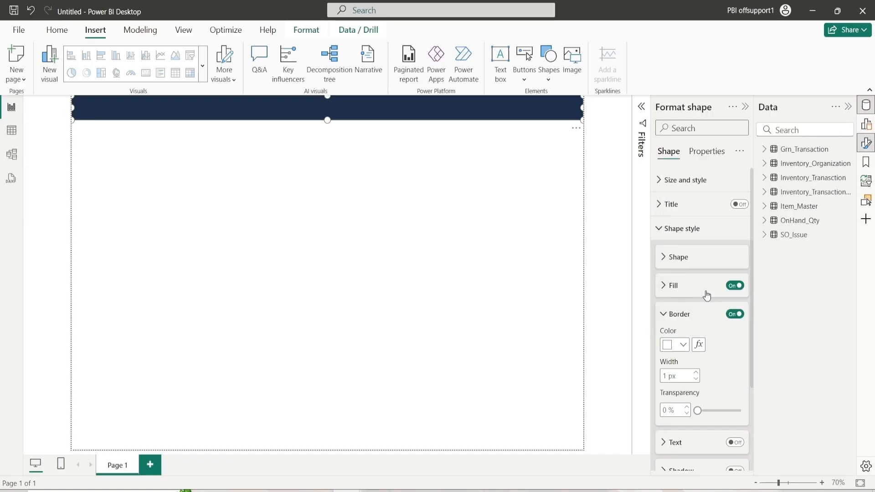
{"action": "left_click", "coordinate": [679, 345]}
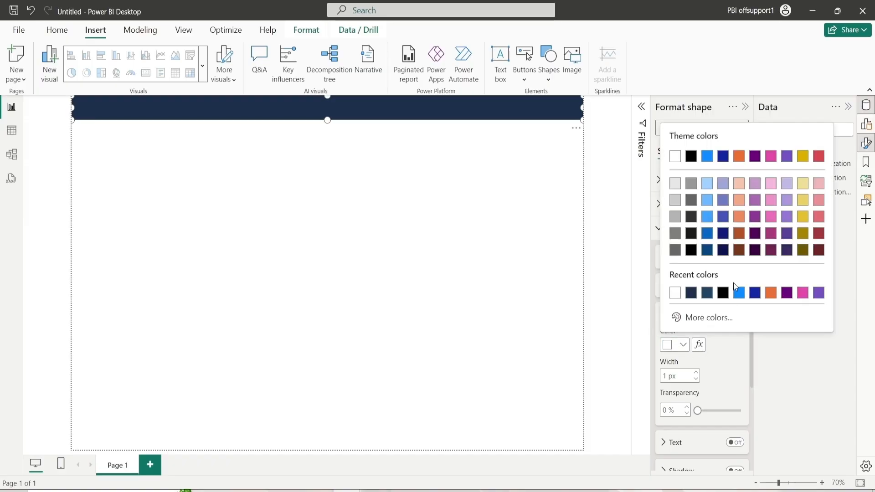
{"action": "left_click", "coordinate": [771, 216]}
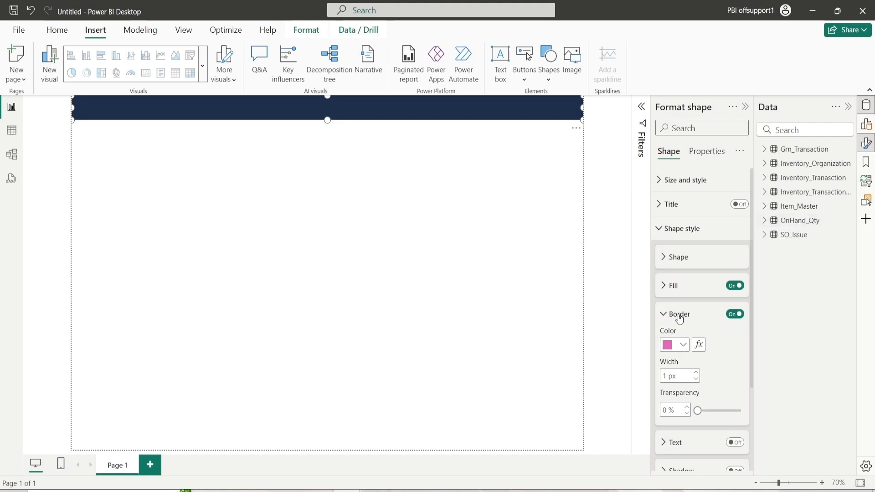
{"action": "left_click", "coordinate": [734, 314]}
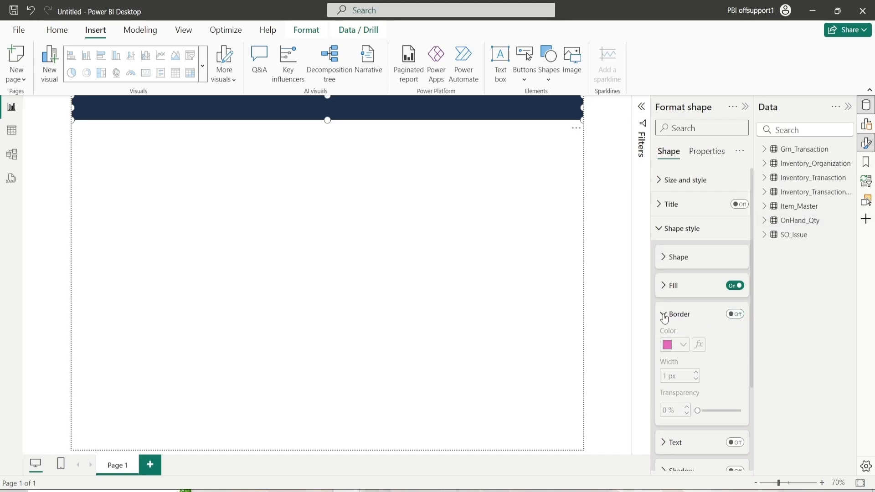
{"action": "left_click", "coordinate": [664, 314]}
Turn on the header rectangle's text and enter "Inventory Dashboard" as the title
{"action": "left_click", "coordinate": [735, 343]}
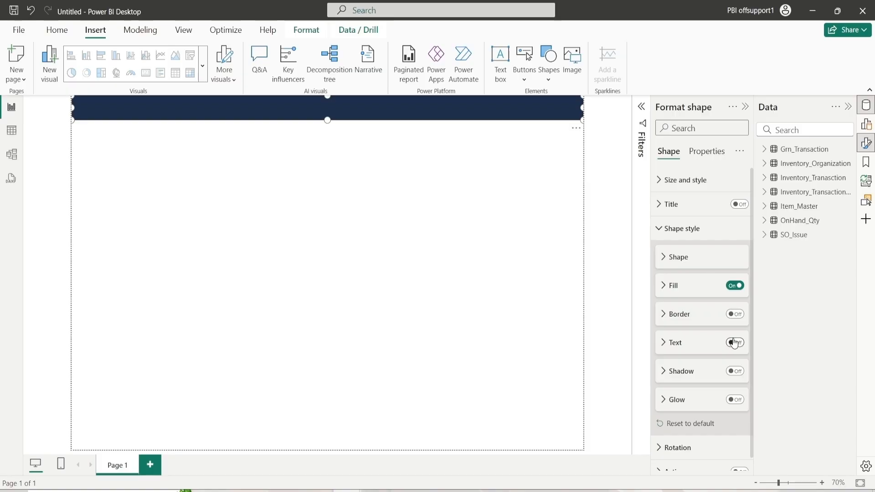
{"action": "left_click", "coordinate": [688, 346]}
{"action": "left_click", "coordinate": [696, 273]}
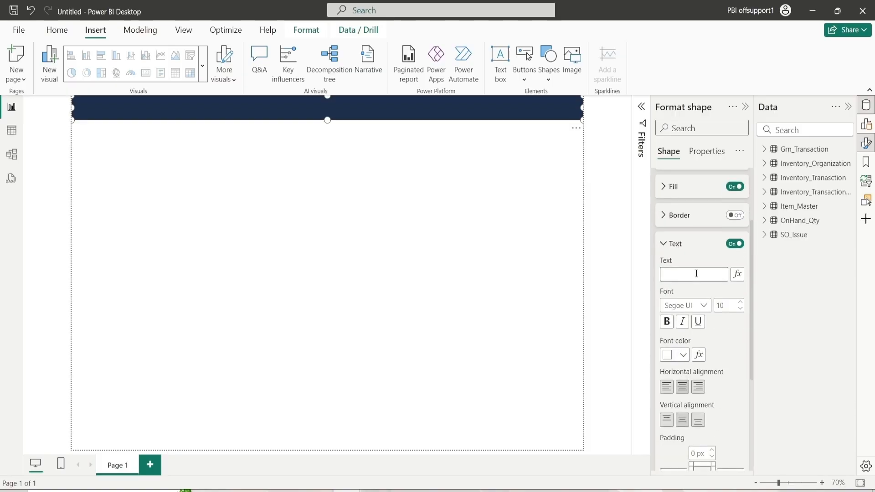
{"action": "type", "text": "Inventory Dashboard"}
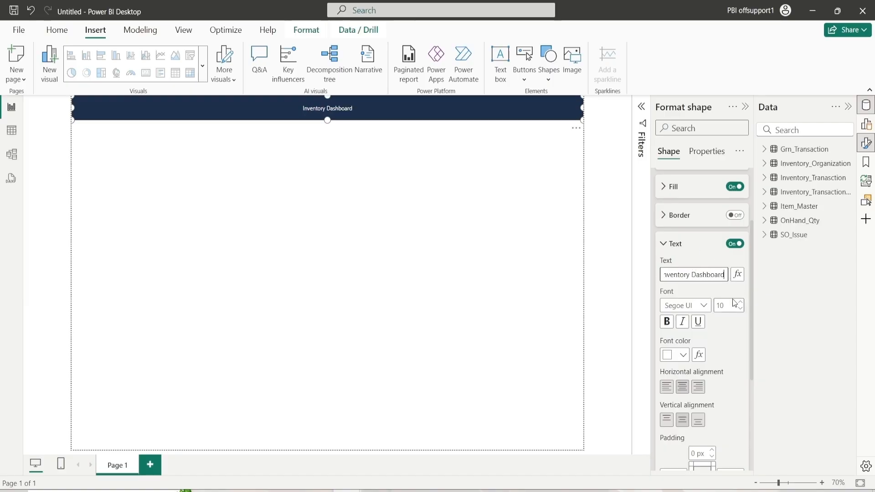
Set the header title's font size to 20 and its font to Segoe UI Semibold
{"action": "left_click", "coordinate": [731, 304]}
{"action": "type", "text": "20"}
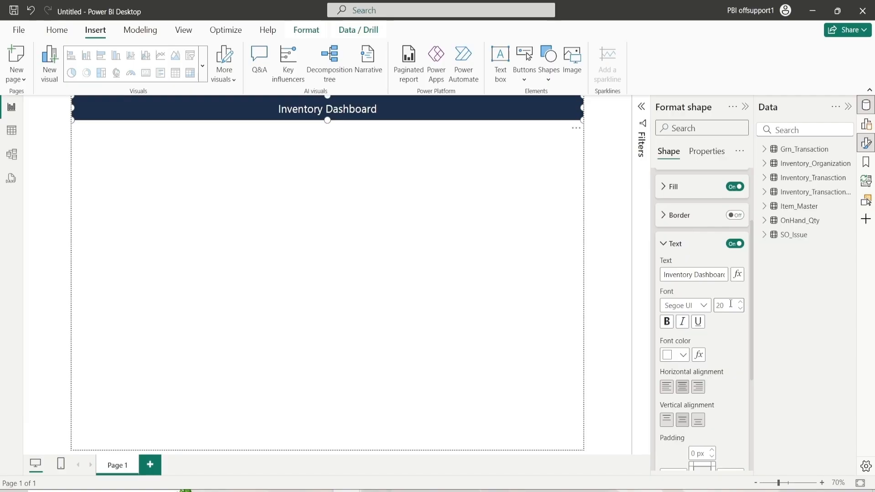
{"action": "left_click", "coordinate": [702, 305]}
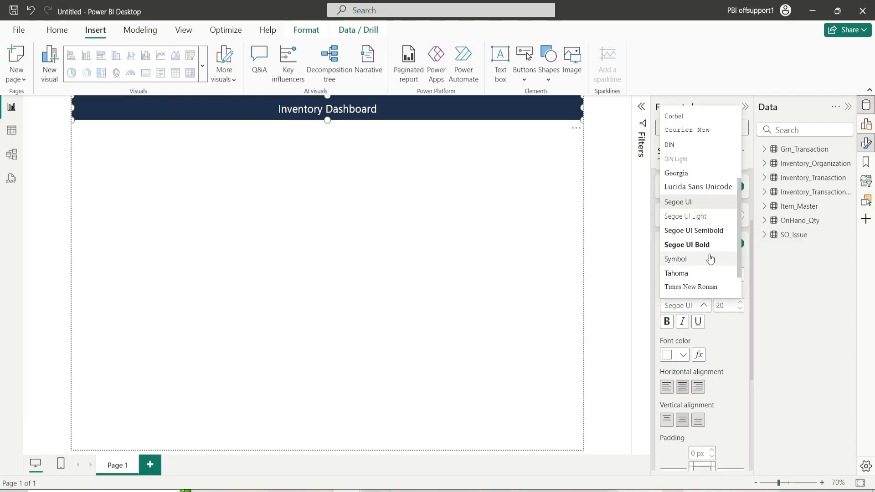
{"action": "left_click", "coordinate": [701, 232]}
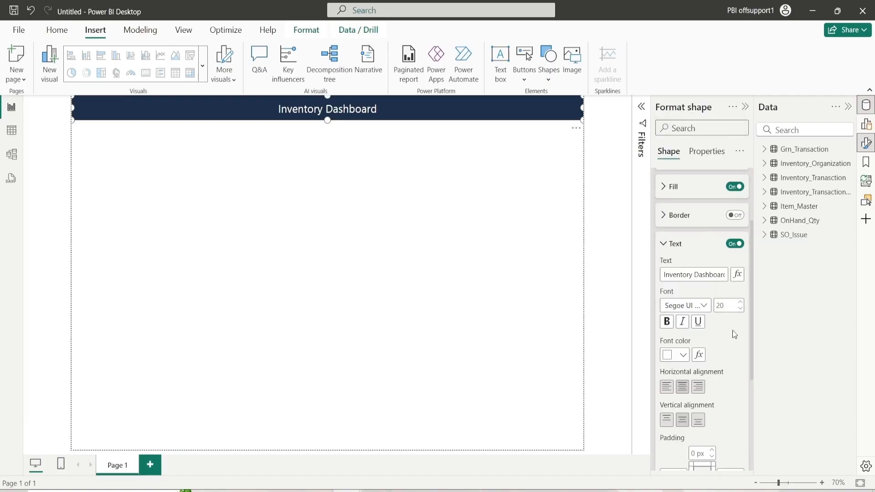
Left-align the header title and give it 20 px of left padding
{"action": "left_click", "coordinate": [683, 356]}
{"action": "left_click", "coordinate": [690, 304]}
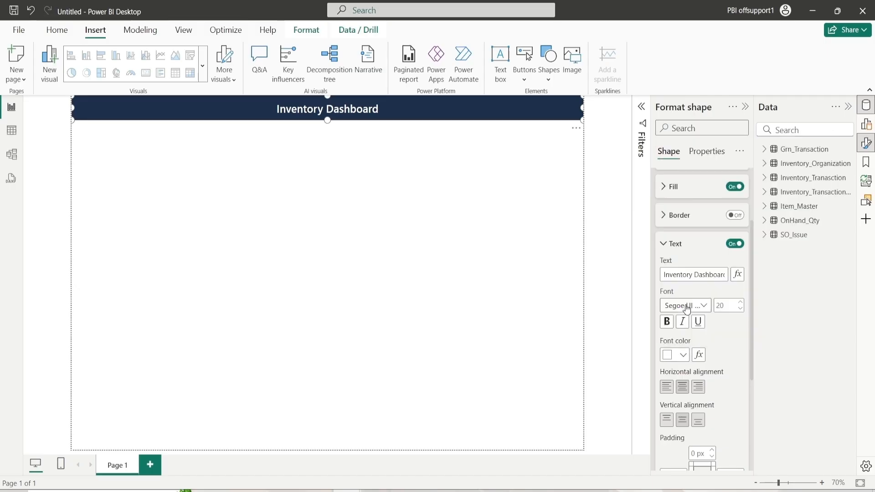
{"action": "scroll", "coordinate": [705, 342], "scroll_direction": "down", "scroll_amount": 3}
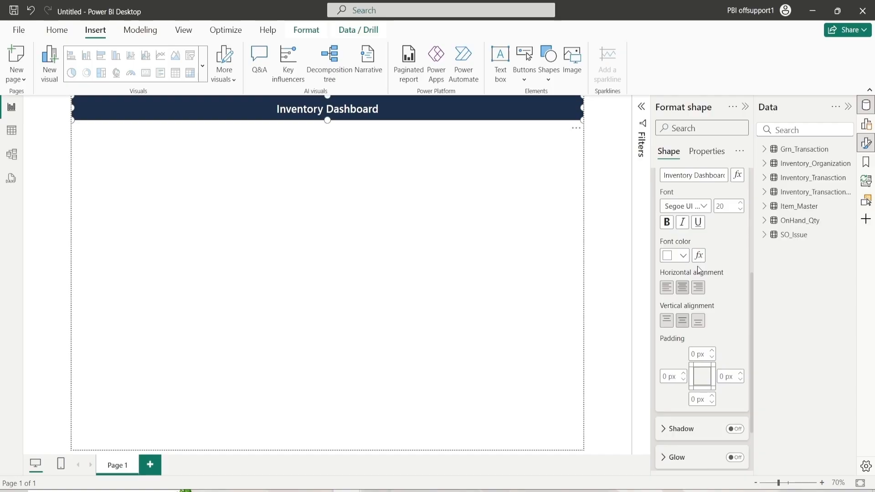
{"action": "left_click", "coordinate": [666, 291]}
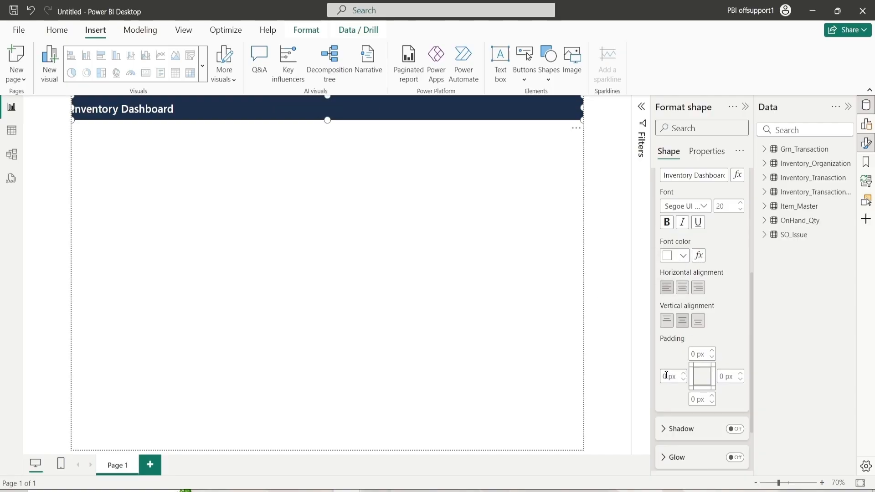
{"action": "left_click", "coordinate": [667, 376]}
{"action": "type", "text": "20"}
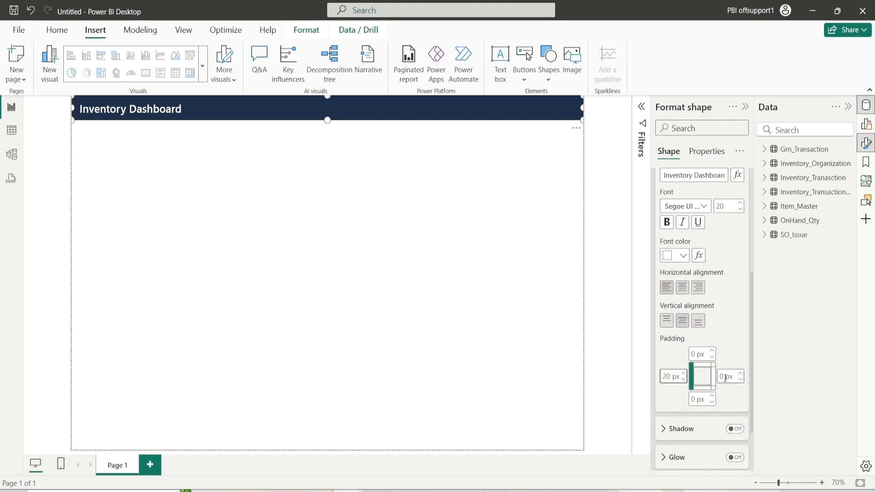
{"action": "scroll", "coordinate": [702, 351], "scroll_direction": "up", "scroll_amount": 5}
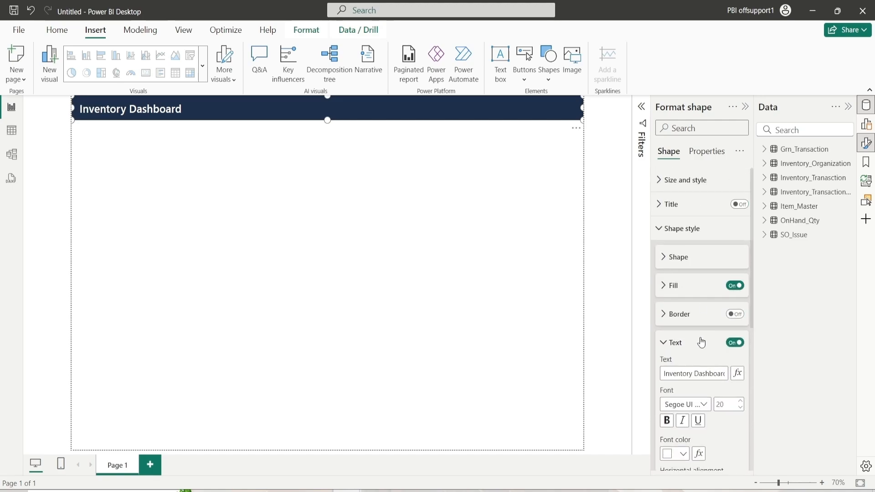
{"action": "left_click", "coordinate": [670, 343]}
{"action": "left_click", "coordinate": [680, 226]}
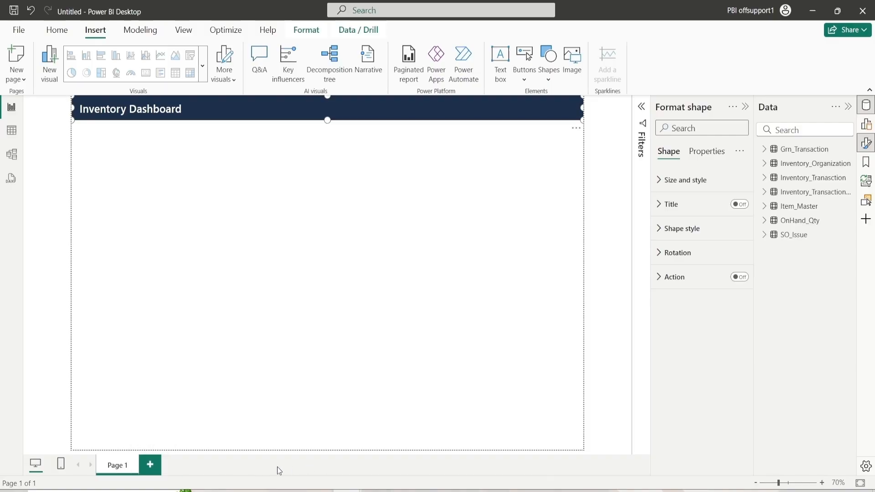
Rename the report page as "Inventory Dashboard" and add three new blank pages after it
{"action": "double_click", "coordinate": [118, 465]}
{"action": "type", "text": "Inventory Dashboard"}
{"action": "key", "text": "Return"}
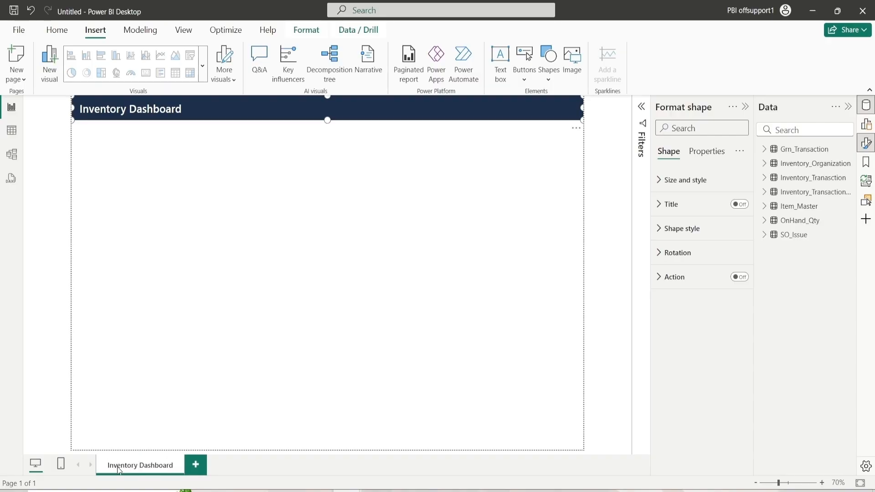
{"action": "left_click", "coordinate": [193, 474]}
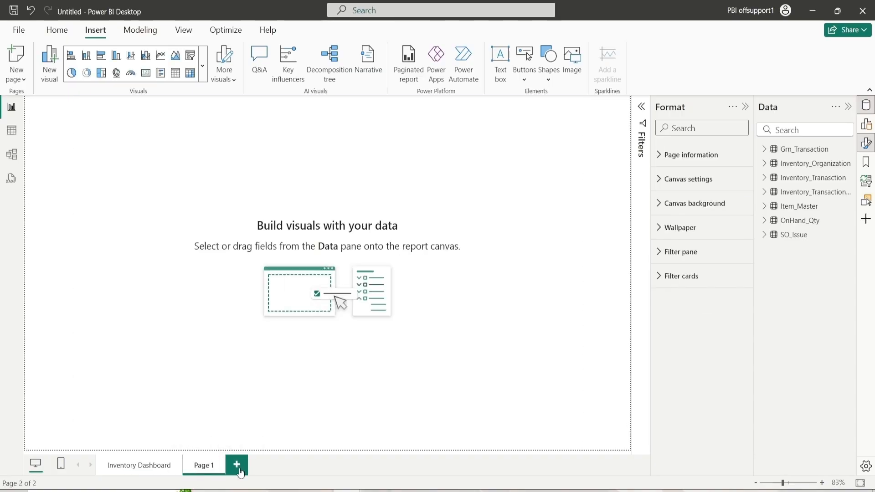
{"action": "left_click", "coordinate": [237, 468]}
{"action": "left_click", "coordinate": [283, 470]}
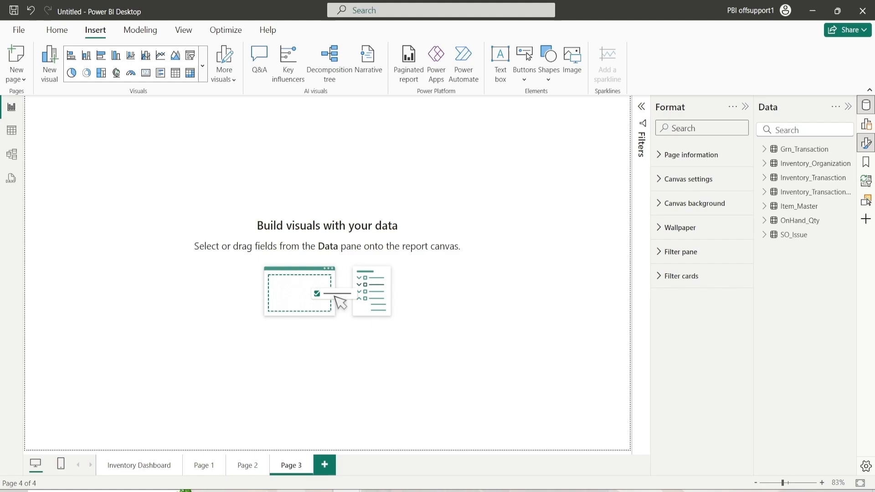
Rename the second report page as "Inventory Analysis Dashboard", without a stray apostrophe at the end
{"action": "double_click", "coordinate": [212, 467]}
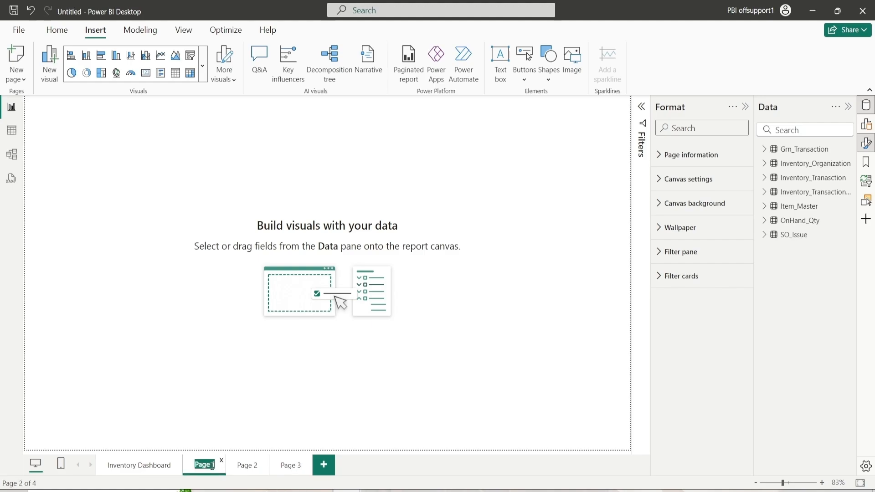
{"action": "type", "text": "Inven"}
{"action": "type", "text": "t"}
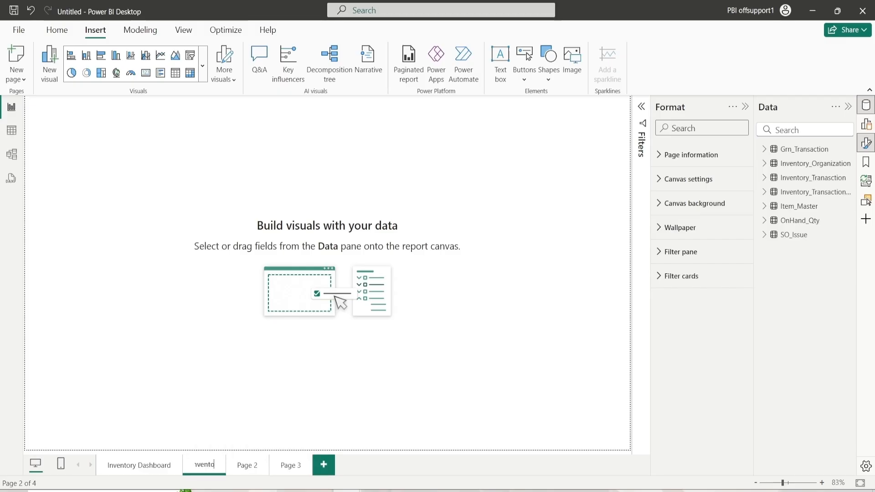
{"action": "type", "text": "ory Analysis D"}
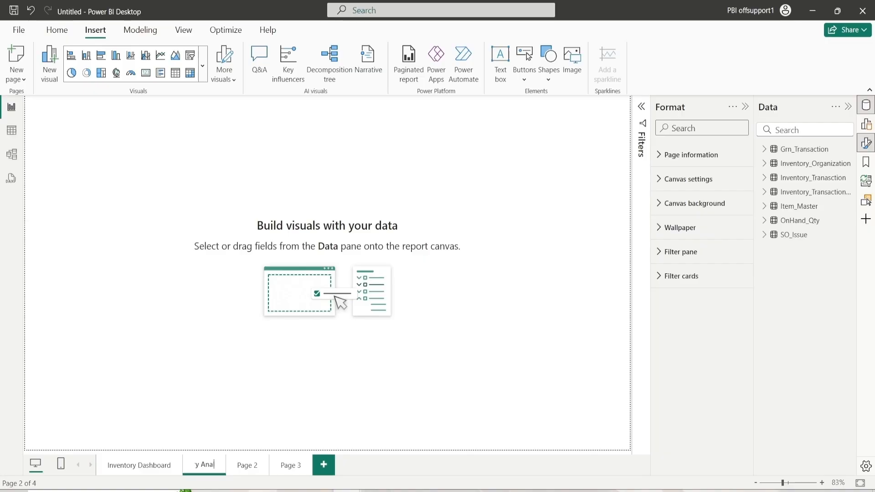
{"action": "type", "text": "ashb"}
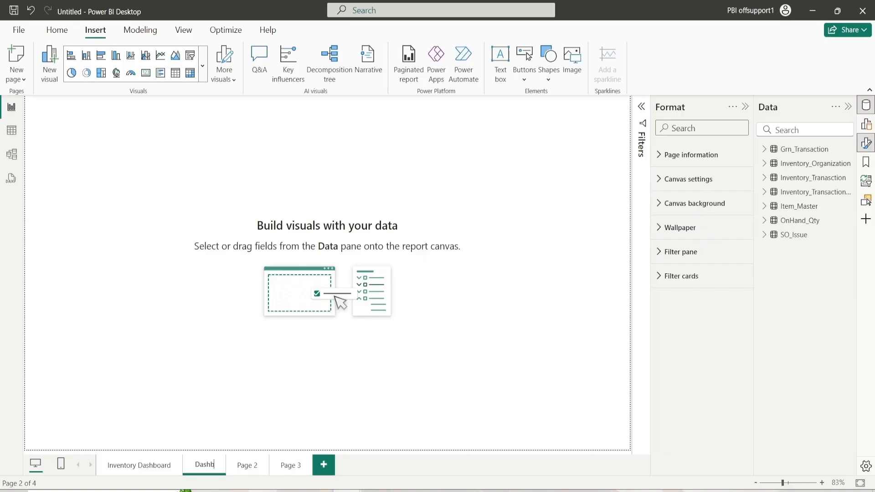
{"action": "type", "text": "oard'"}
{"action": "key", "text": "Return"}
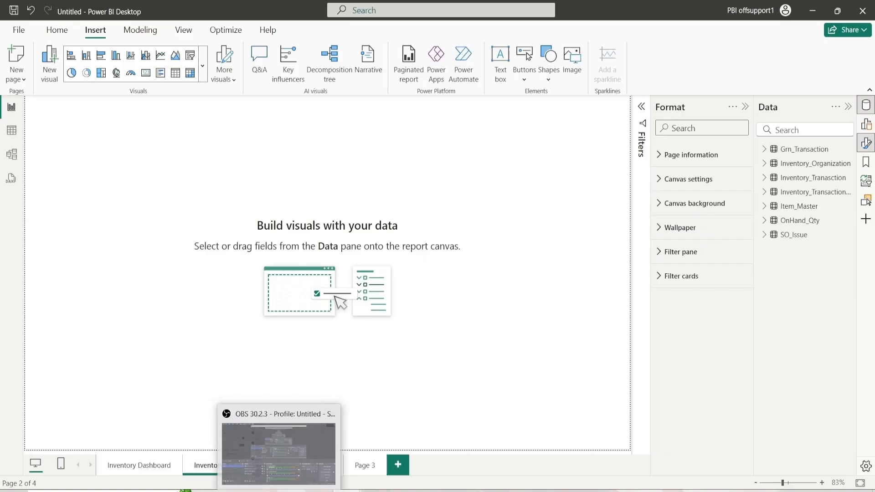
{"action": "double_click", "coordinate": [291, 466]}
{"action": "key", "text": "BackSpace"}
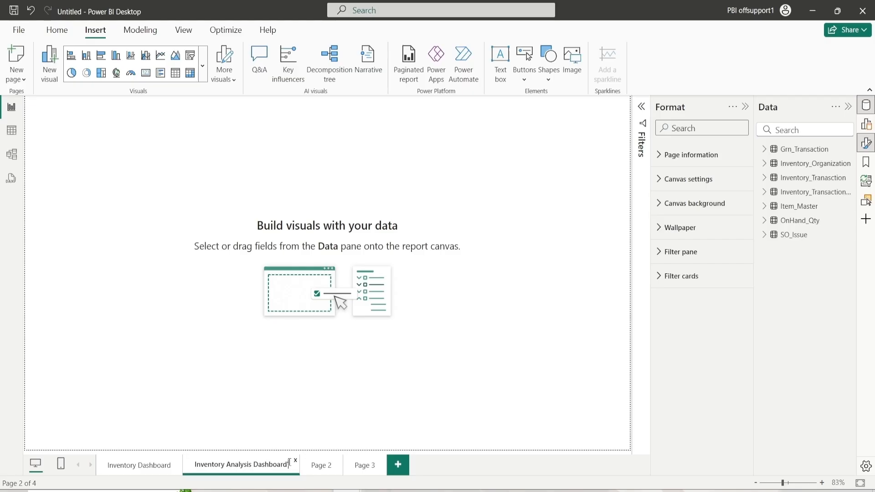
{"action": "key", "text": "Return"}
Rename the third report page as "Inventory Detail Dashboard"
{"action": "left_click", "coordinate": [324, 466]}
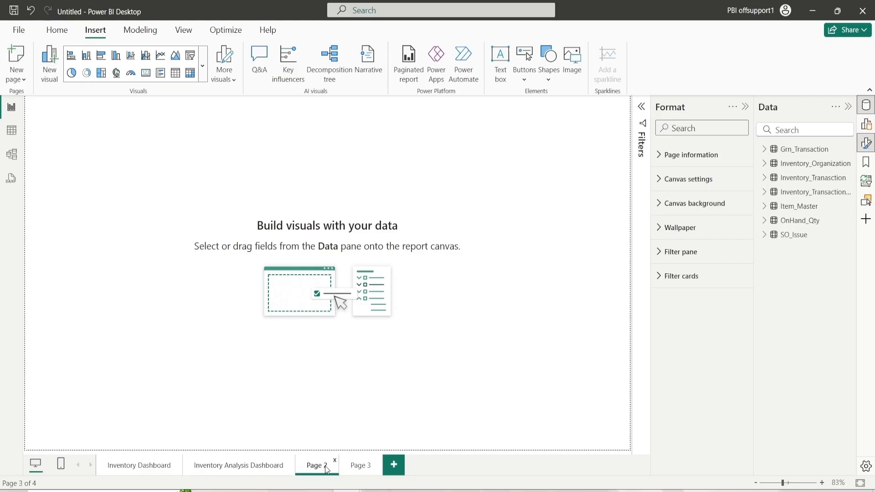
{"action": "double_click", "coordinate": [326, 465]}
{"action": "key", "text": "BackSpace"}
{"action": "type", "text": "Inventory Detail dashb"}
{"action": "key", "text": "BackSpace"}
{"action": "key", "text": "BackSpace"}
{"action": "key", "text": "BackSpace"}
{"action": "key", "text": "BackSpace"}
{"action": "key", "text": "BackSpace"}
{"action": "type", "text": "Dashboar"}
{"action": "key", "text": "Return"}
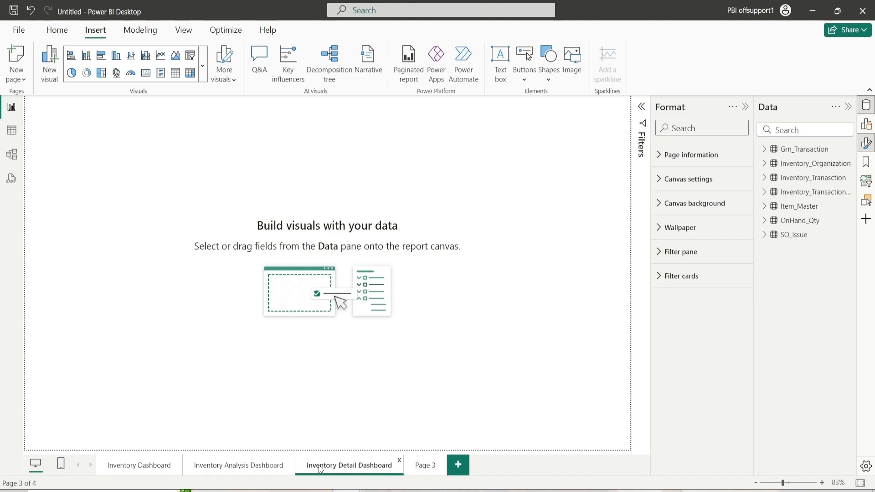
Rename the fourth report page as "GRN Details" and return to the header rectangle on the Inventory Dashboard page
{"action": "left_click", "coordinate": [426, 466]}
{"action": "double_click", "coordinate": [426, 466]}
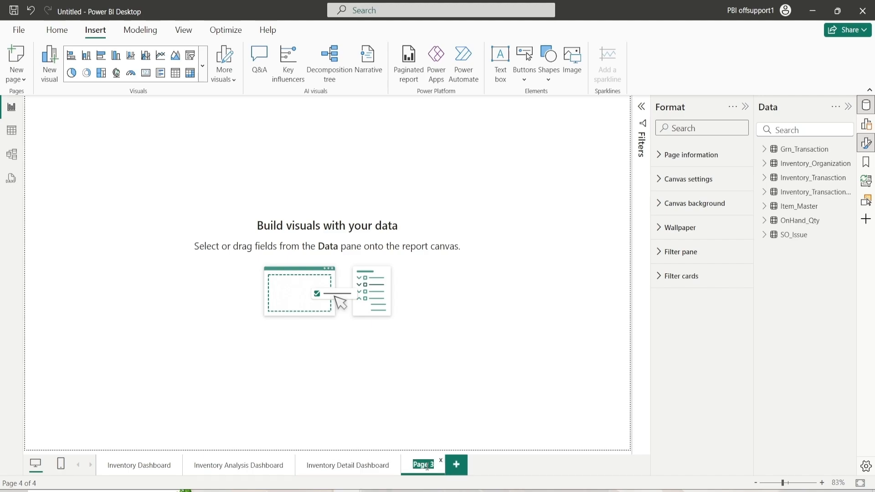
{"action": "type", "text": "GRN Details"}
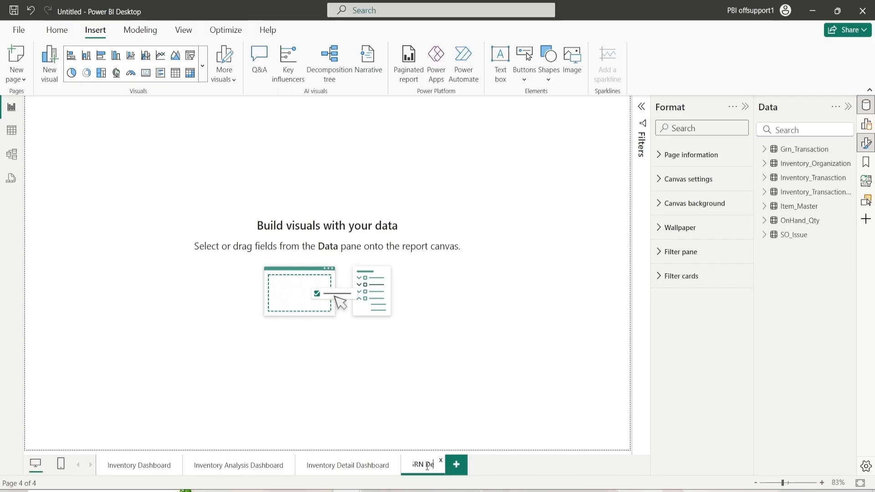
{"action": "key", "text": "Return"}
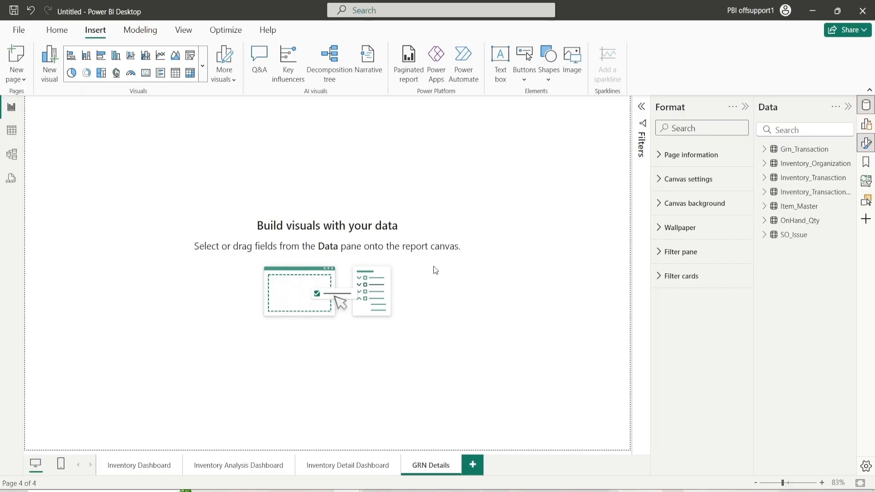
{"action": "left_click", "coordinate": [135, 466]}
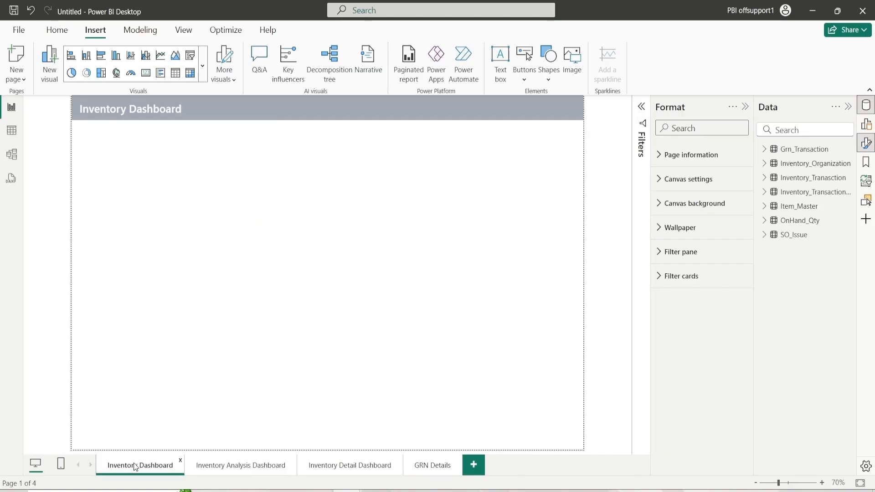
{"action": "left_click", "coordinate": [338, 118]}
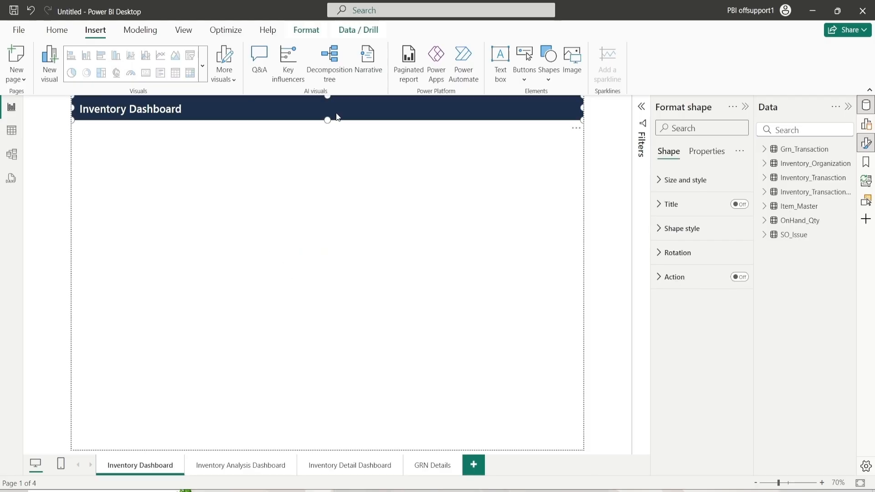
Check the reference dashboard in the browser, and insert a page navigator inside the Power BI header band, beside the title
{"action": "left_click", "coordinate": [316, 162]}
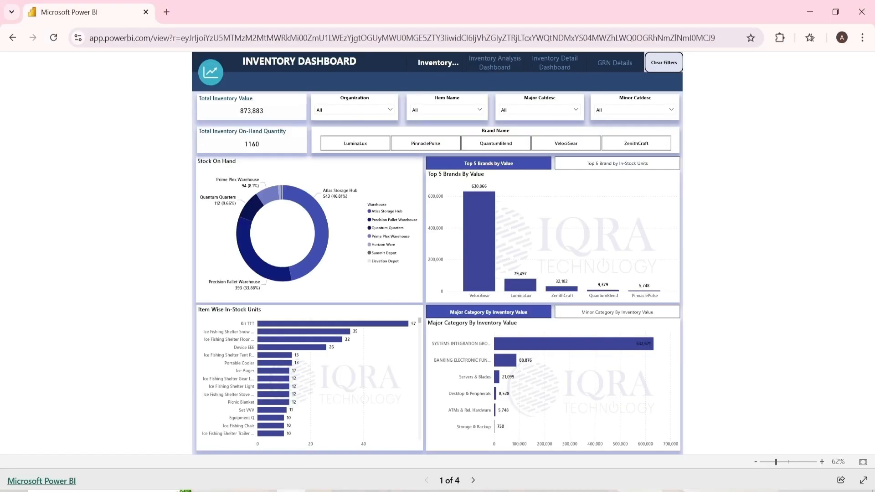
{"action": "left_click", "coordinate": [292, 491]}
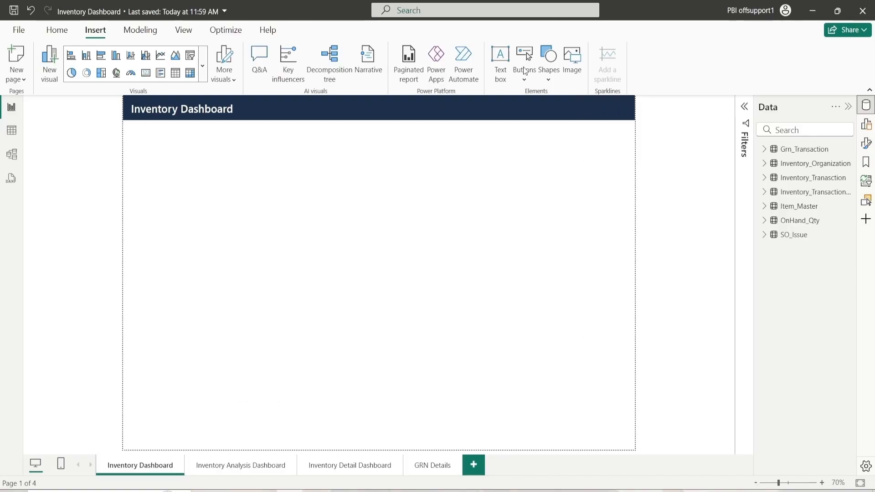
{"action": "left_click", "coordinate": [525, 71]}
{"action": "mouse_move", "coordinate": [548, 305]}
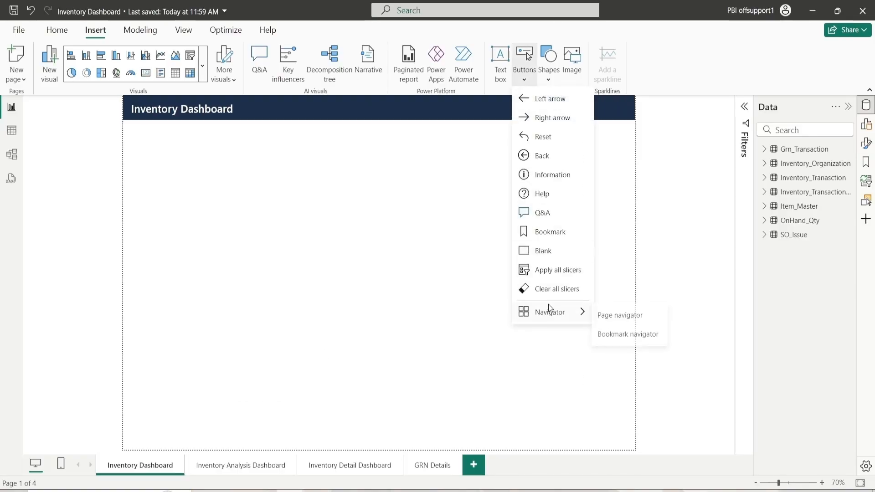
{"action": "left_click", "coordinate": [615, 317]}
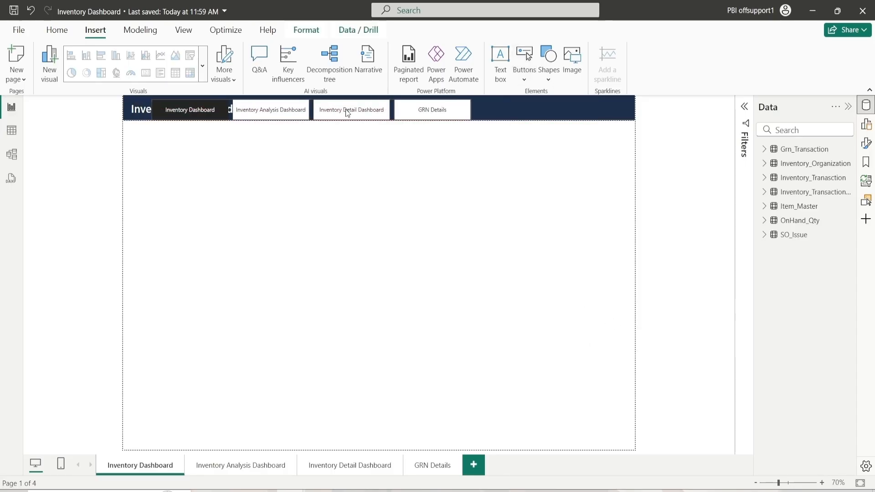
{"action": "left_click_drag", "start_coordinate": [347, 113], "coordinate": [448, 114]}
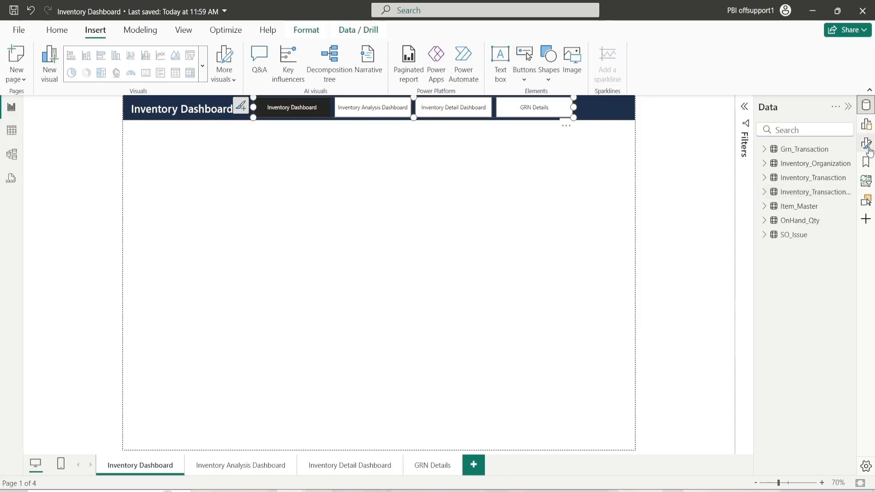
Set the page navigator's height to 50, width to 650, horizontal position to 500 and vertical position to 5
{"action": "left_click", "coordinate": [868, 149]}
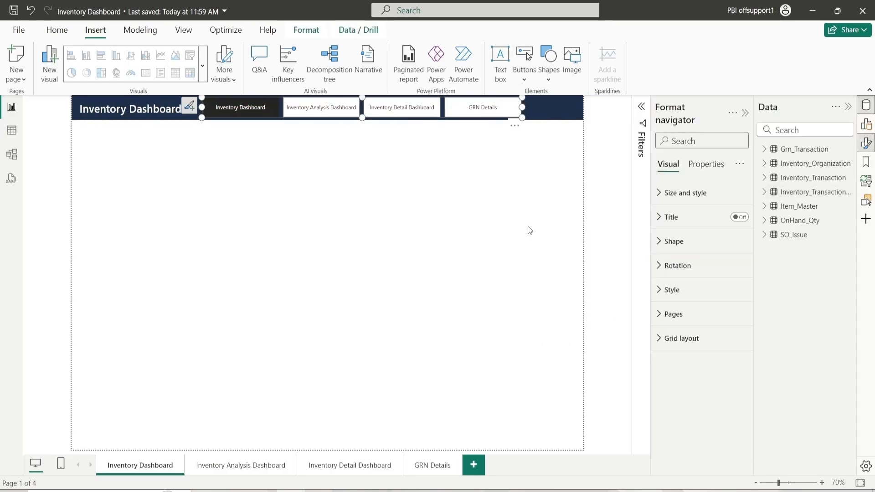
{"action": "left_click", "coordinate": [685, 192]}
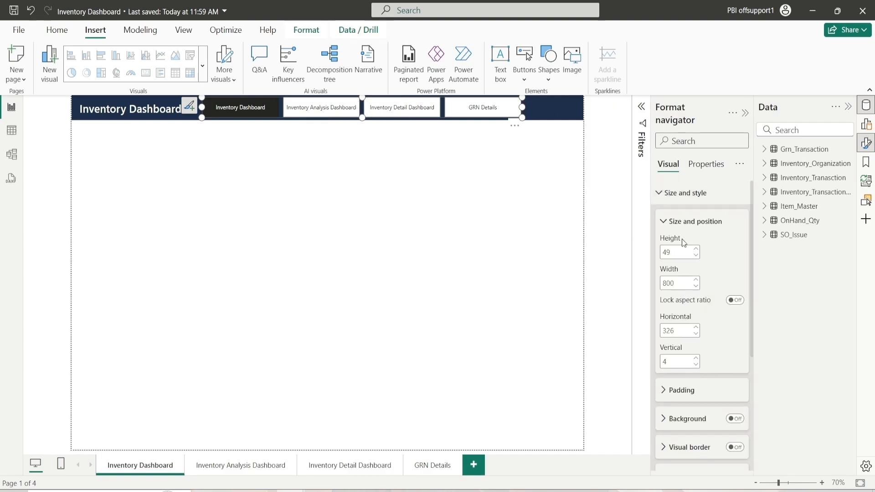
{"action": "key", "text": "BackSpace"}
{"action": "type", "text": "50"}
{"action": "double_click", "coordinate": [679, 283]}
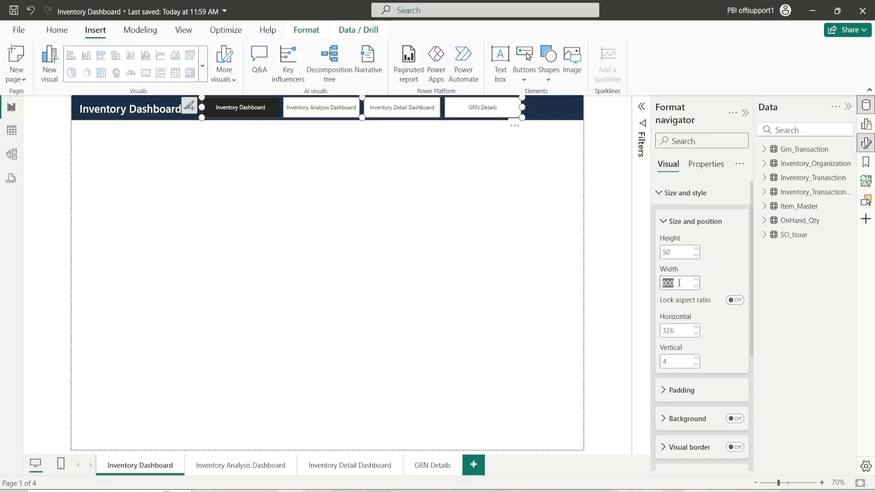
{"action": "type", "text": "650"}
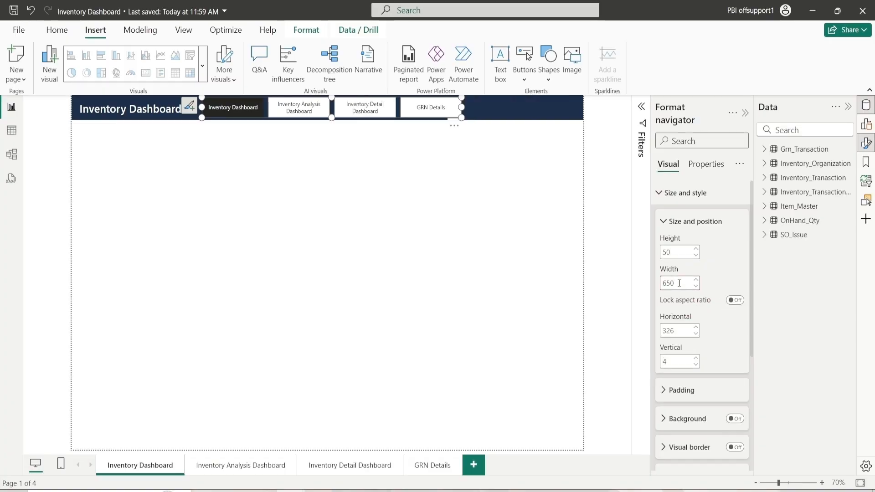
{"action": "double_click", "coordinate": [680, 329]}
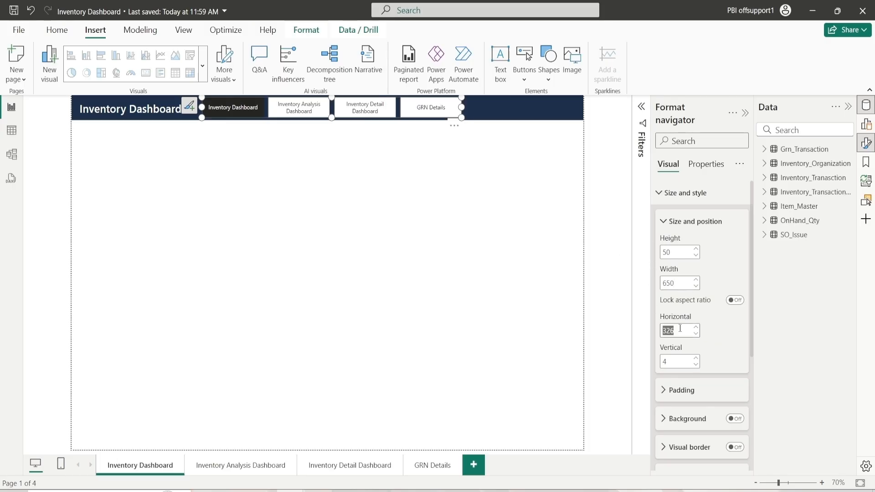
{"action": "type", "text": "500"}
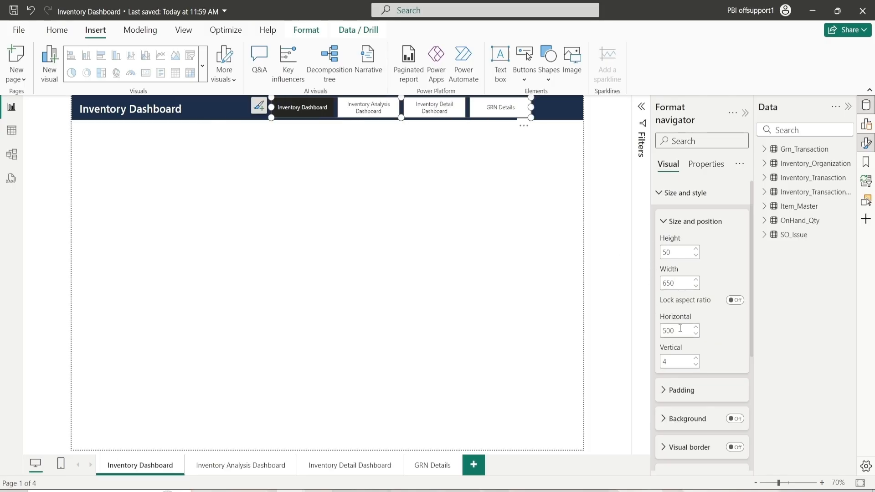
{"action": "left_click", "coordinate": [696, 358]}
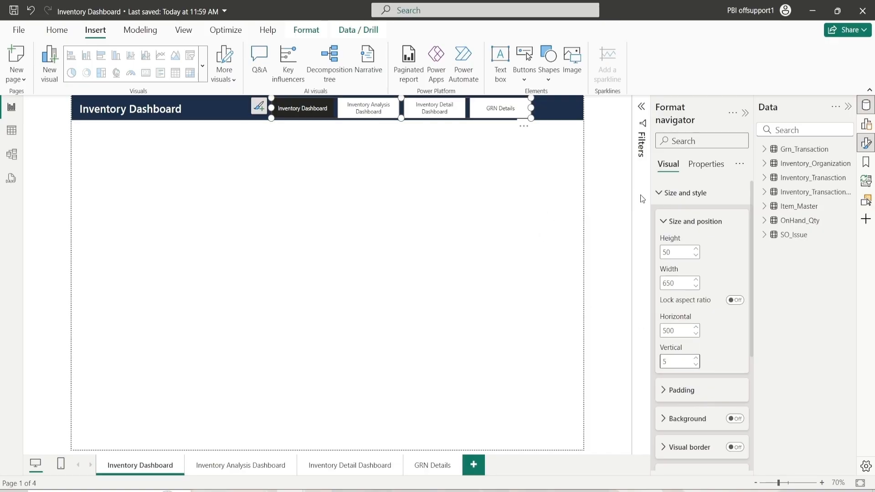
{"action": "left_click", "coordinate": [689, 222]}
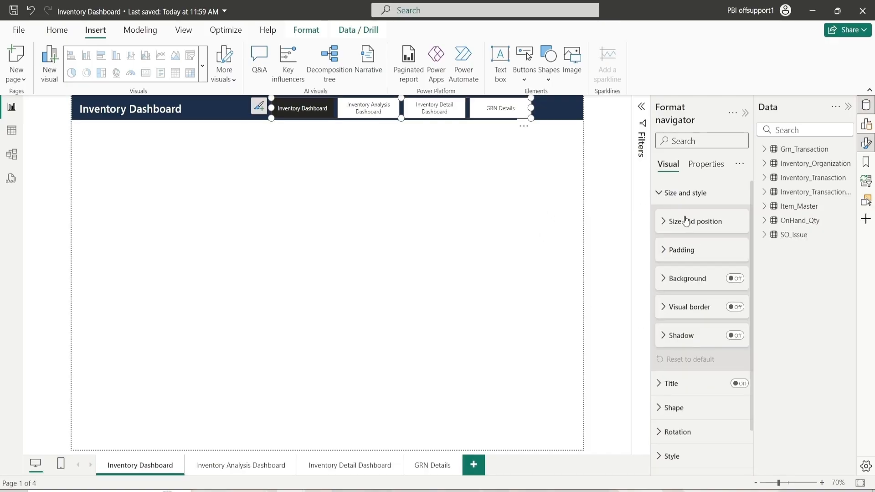
Round the corners of the page navigator's rectangular buttons to 15 px
{"action": "left_click", "coordinate": [685, 205]}
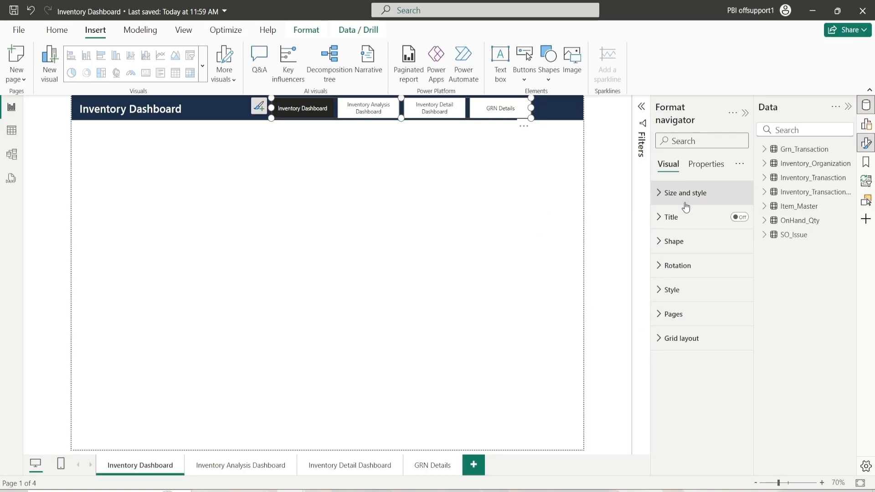
{"action": "left_click", "coordinate": [679, 244]}
{"action": "left_click", "coordinate": [679, 245]}
{"action": "left_click", "coordinate": [678, 244]}
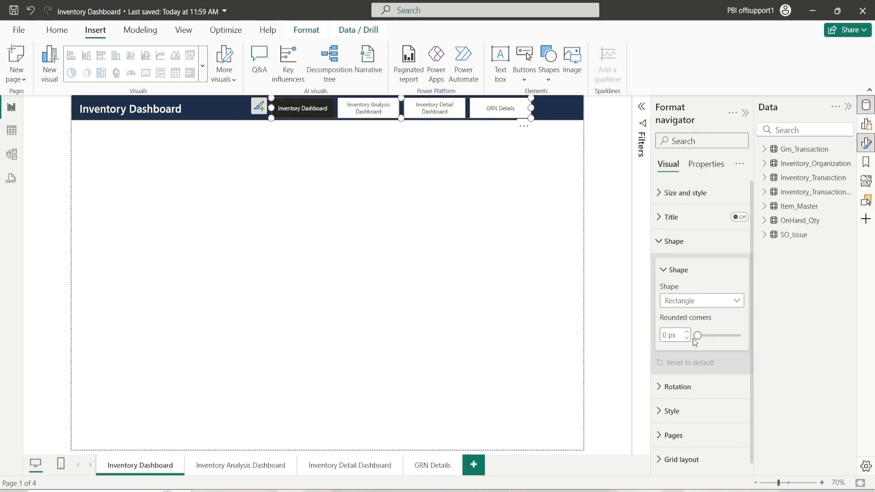
{"action": "left_click_drag", "start_coordinate": [697, 336], "coordinate": [701, 340]}
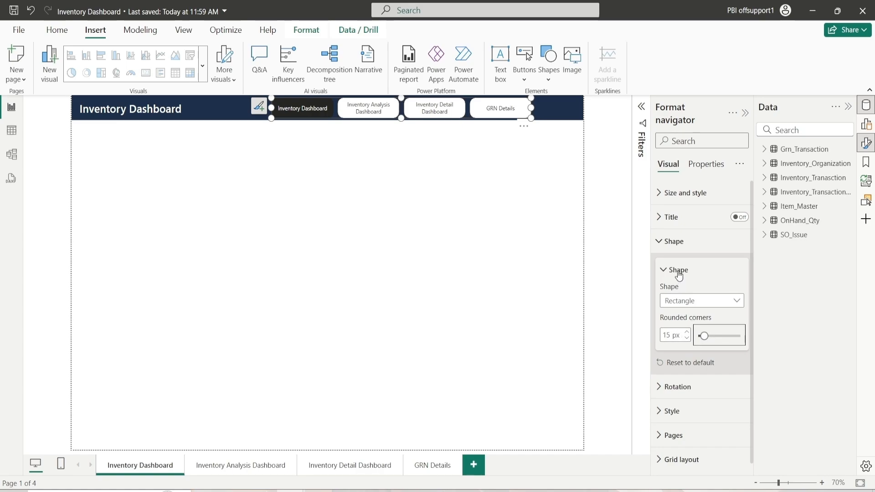
{"action": "left_click", "coordinate": [679, 276]}
{"action": "left_click", "coordinate": [674, 241]}
Format the navigator's Selected-state text as Segoe UI Semibold, size 12, in white (#FFFFFF)
{"action": "left_click", "coordinate": [673, 289]}
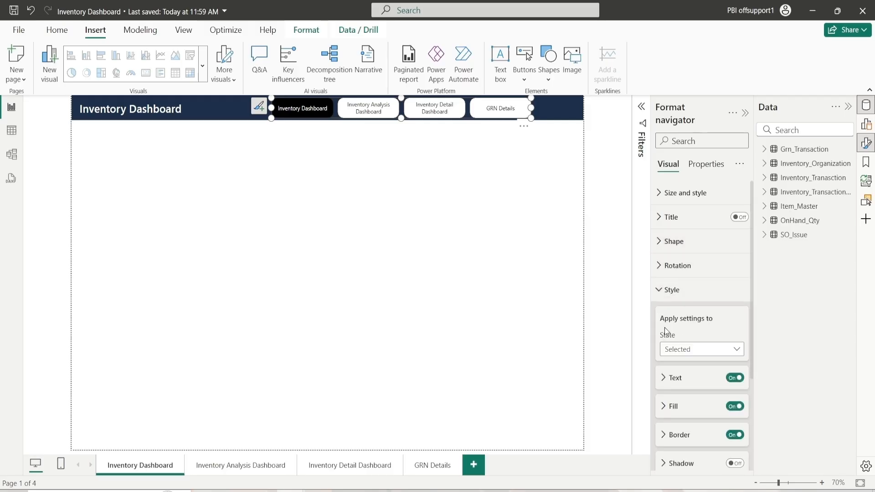
{"action": "scroll", "coordinate": [691, 340], "scroll_direction": "down", "scroll_amount": 3}
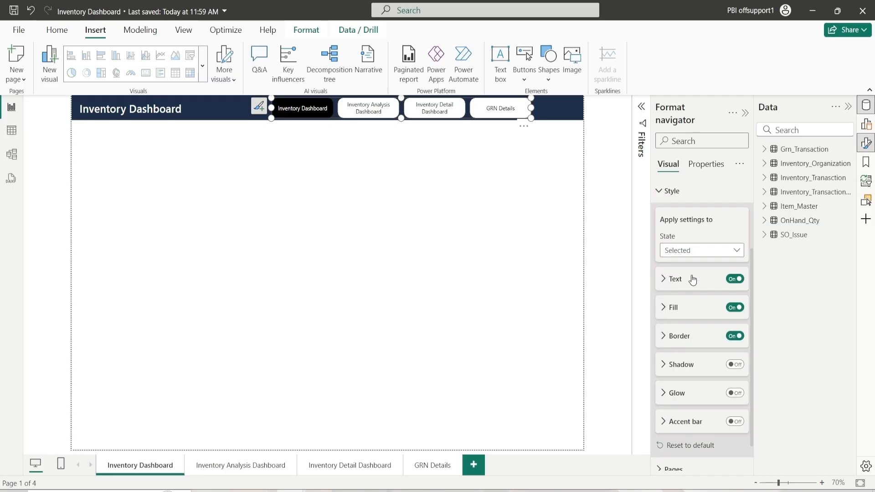
{"action": "left_click", "coordinate": [692, 279]}
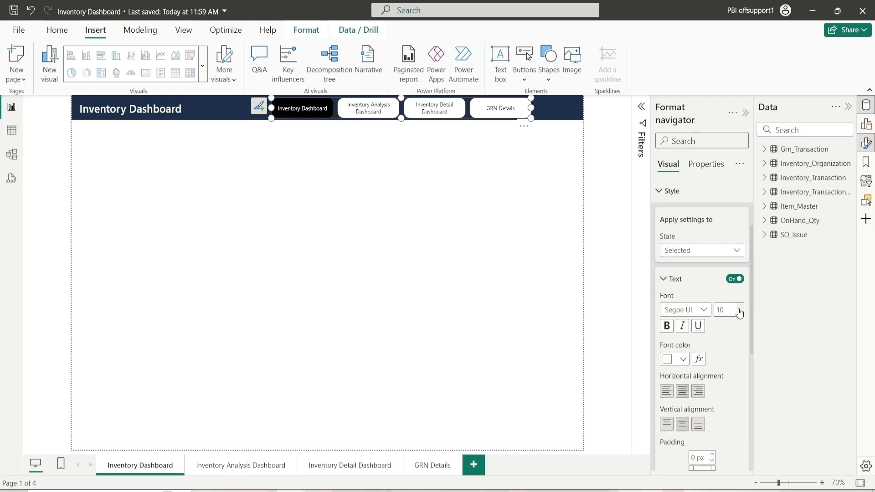
{"action": "left_click", "coordinate": [693, 312]}
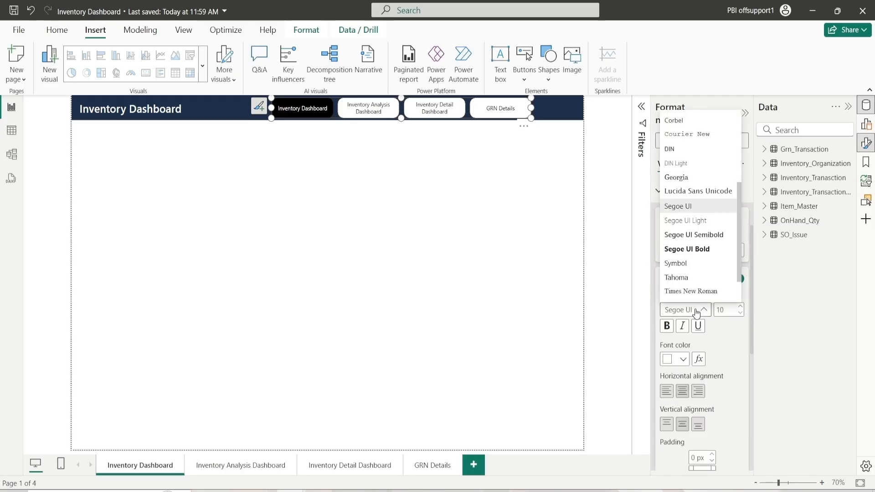
{"action": "left_click", "coordinate": [695, 237]}
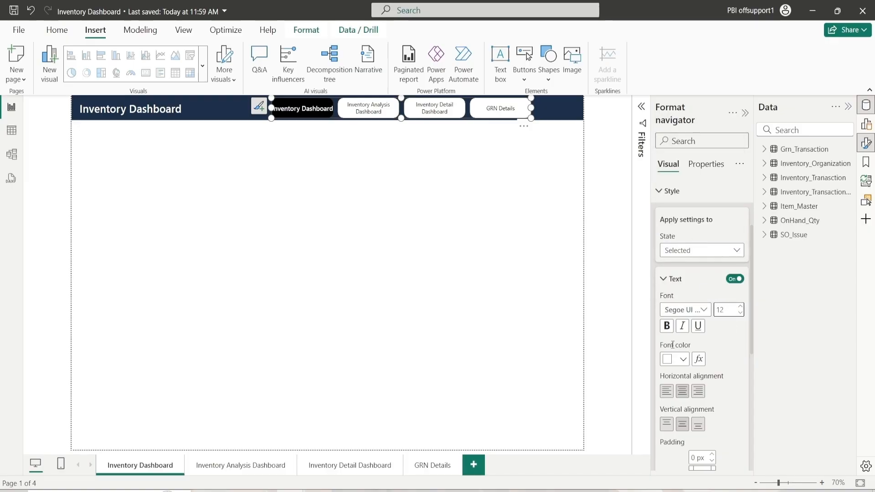
{"action": "left_click", "coordinate": [682, 358]}
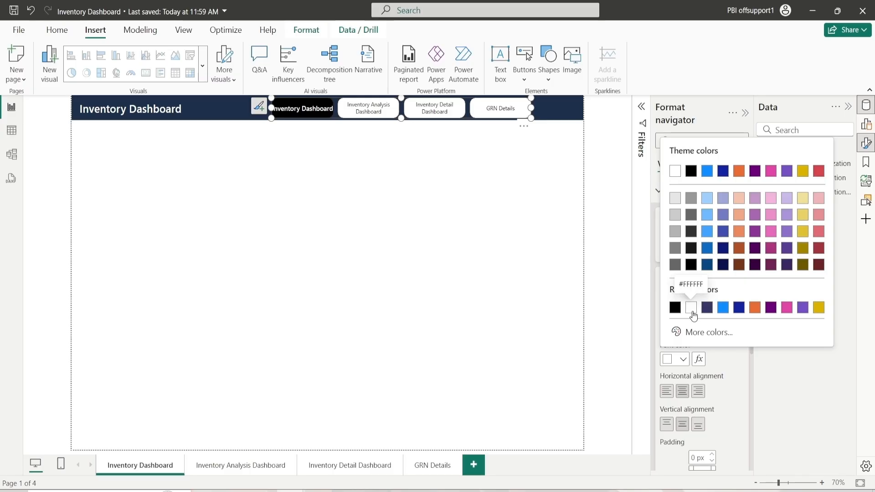
{"action": "left_click", "coordinate": [688, 308]}
{"action": "left_click", "coordinate": [683, 279]}
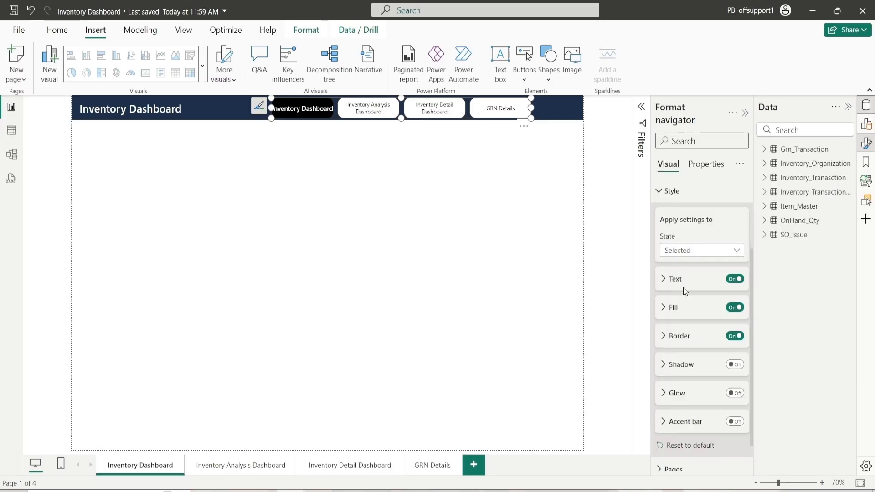
Fill the navigator's Selected-state button with the custom dark blue #184D85
{"action": "left_click", "coordinate": [680, 276]}
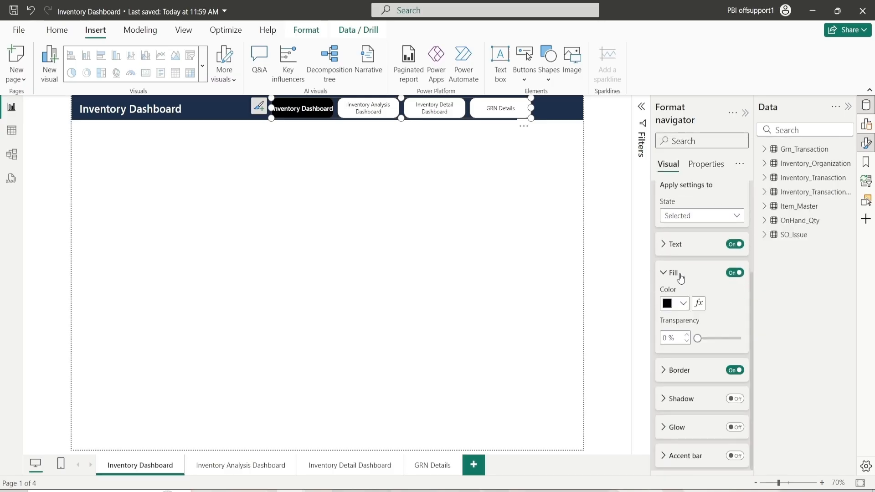
{"action": "left_click", "coordinate": [682, 304]}
{"action": "left_click", "coordinate": [703, 276]}
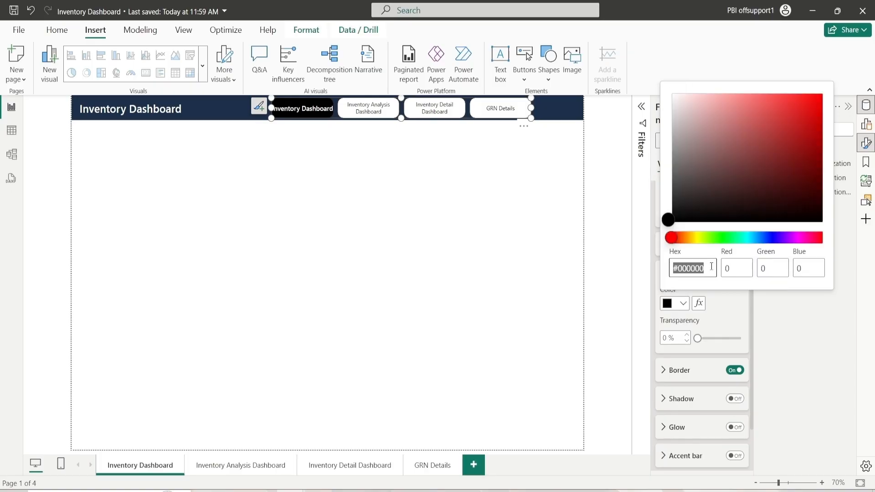
{"action": "left_click", "coordinate": [697, 239]}
{"action": "left_click_drag", "start_coordinate": [701, 244], "coordinate": [762, 244]}
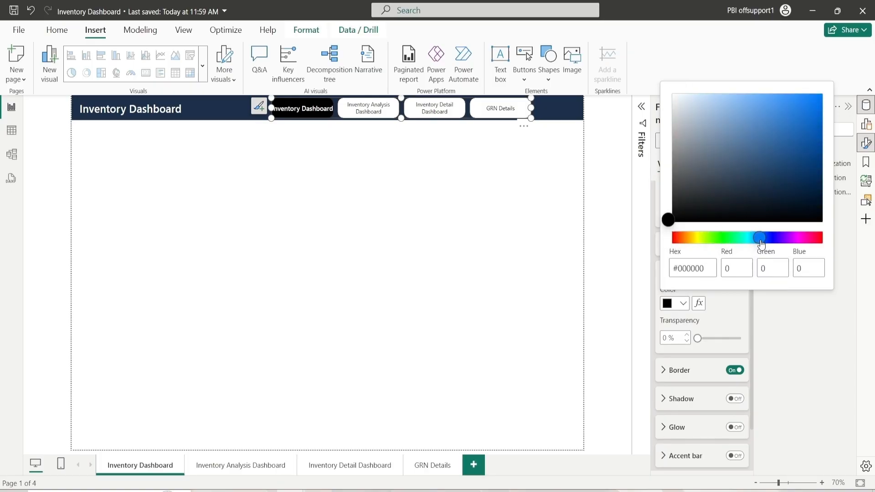
{"action": "left_click", "coordinate": [792, 155]}
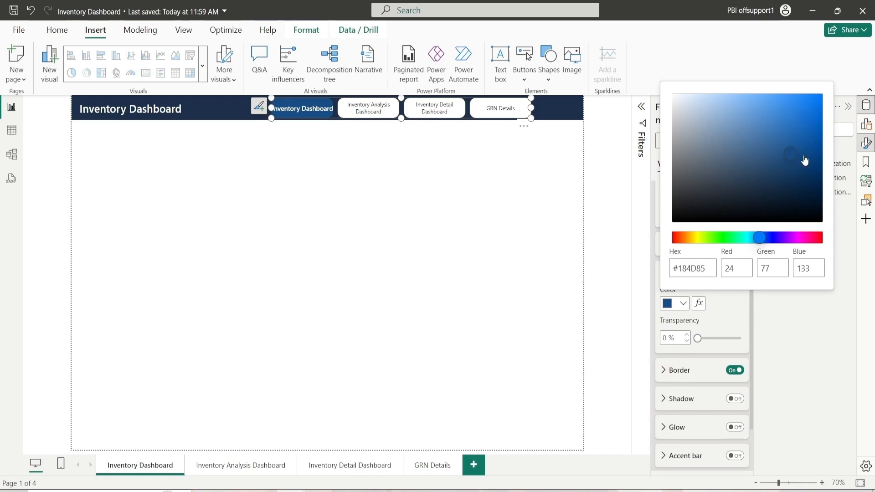
{"action": "left_click", "coordinate": [725, 313]}
{"action": "left_click", "coordinate": [685, 273]}
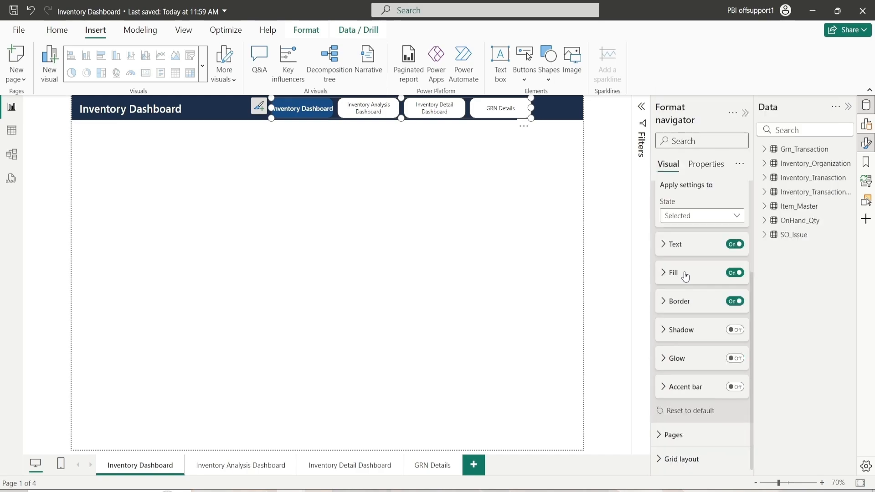
Format the navigator's Default-state text in black at size 12
{"action": "scroll", "coordinate": [685, 276], "scroll_direction": "up", "scroll_amount": 3}
{"action": "left_click", "coordinate": [687, 313]}
{"action": "left_click", "coordinate": [687, 327]}
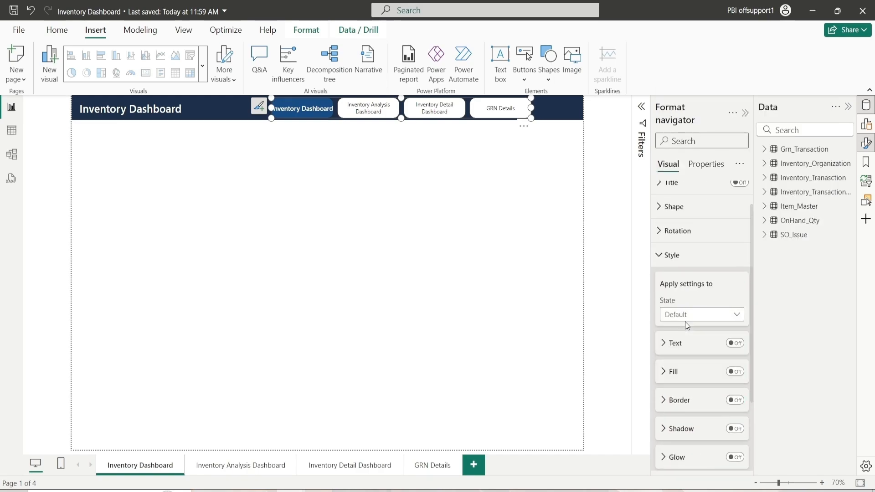
{"action": "left_click", "coordinate": [679, 343]}
{"action": "scroll", "coordinate": [702, 314], "scroll_direction": "down", "scroll_amount": 5}
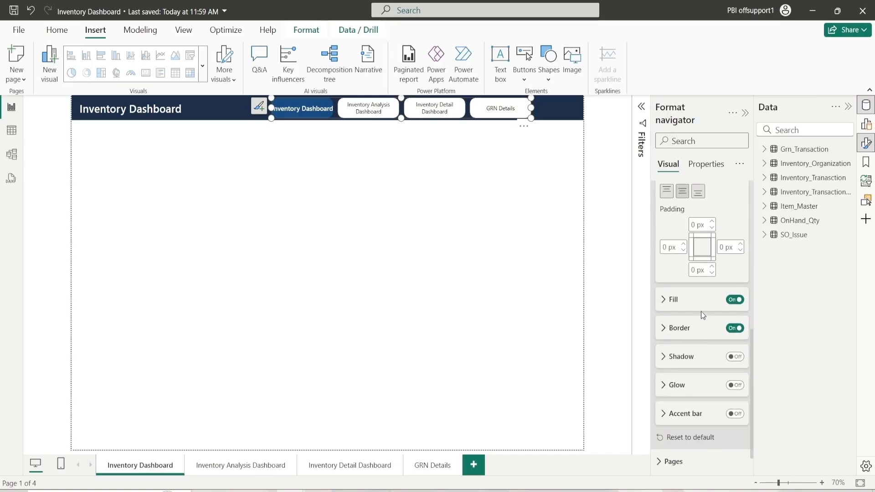
{"action": "scroll", "coordinate": [702, 315], "scroll_direction": "up", "scroll_amount": 2}
{"action": "scroll", "coordinate": [702, 315], "scroll_direction": "up", "scroll_amount": 2}
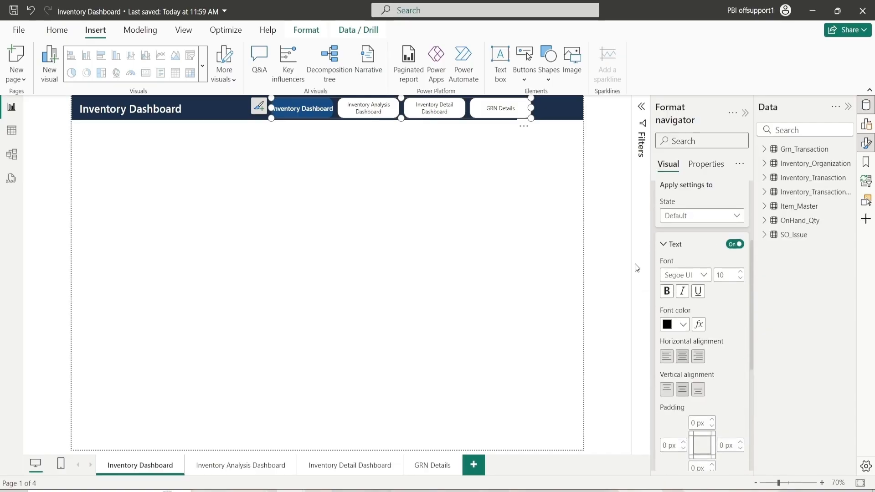
{"action": "left_click", "coordinate": [683, 326]}
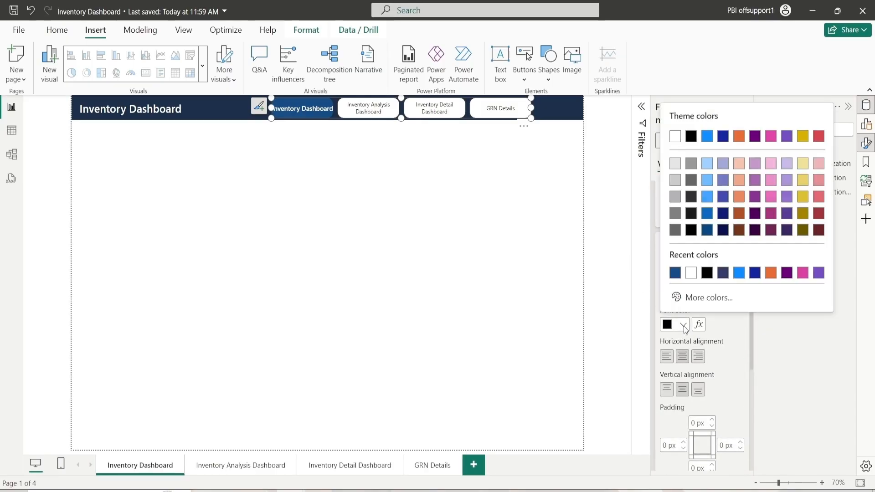
{"action": "left_click", "coordinate": [709, 274]}
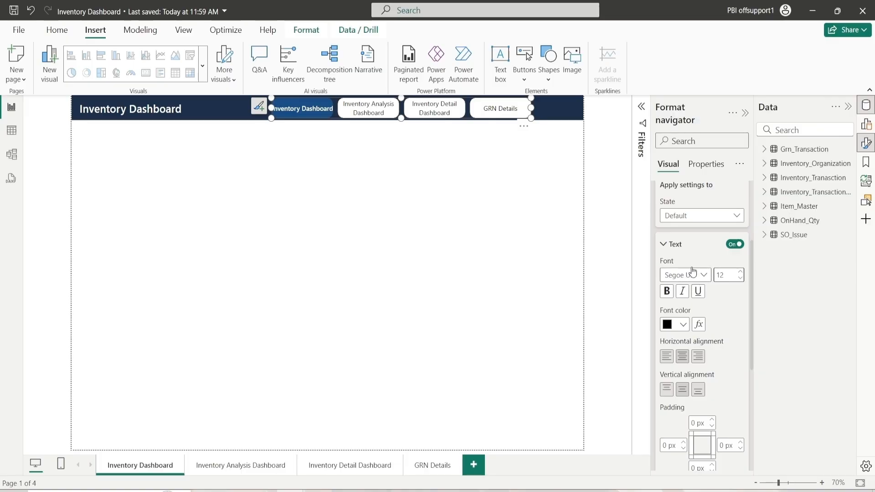
{"action": "left_click", "coordinate": [675, 244]}
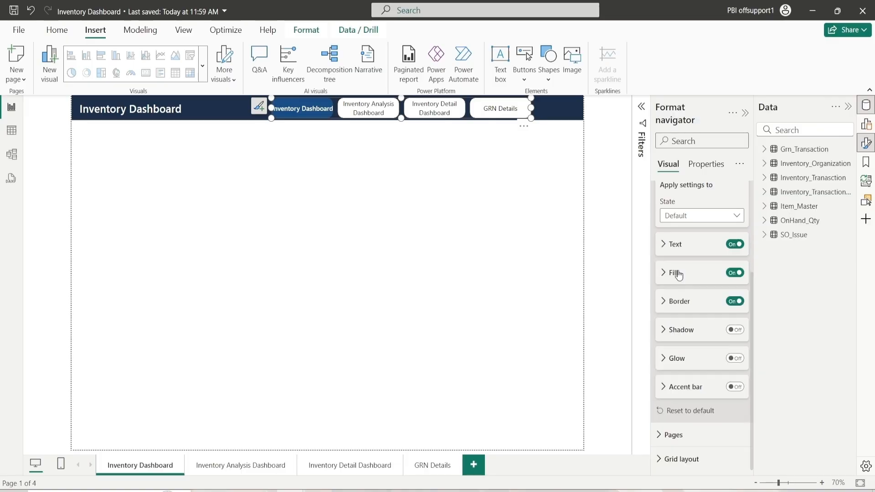
Set the navigator's Default-state fill to white (#FFFFFF) and deselect the navigator
{"action": "left_click", "coordinate": [678, 272]}
{"action": "left_click", "coordinate": [682, 303]}
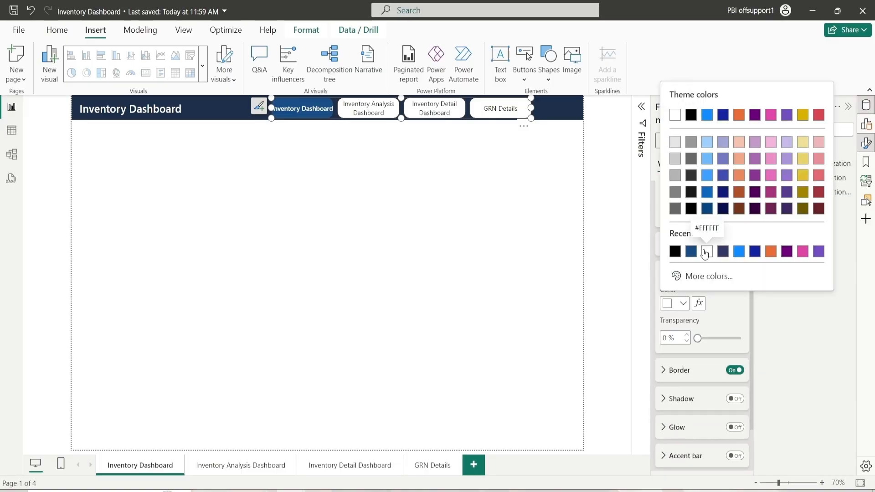
{"action": "left_click", "coordinate": [696, 251]}
{"action": "left_click", "coordinate": [670, 273]}
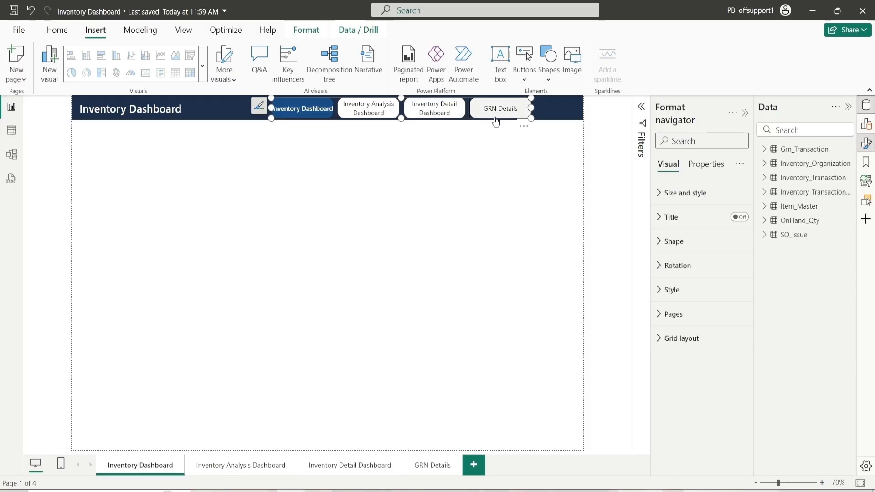
{"action": "left_click", "coordinate": [510, 127]}
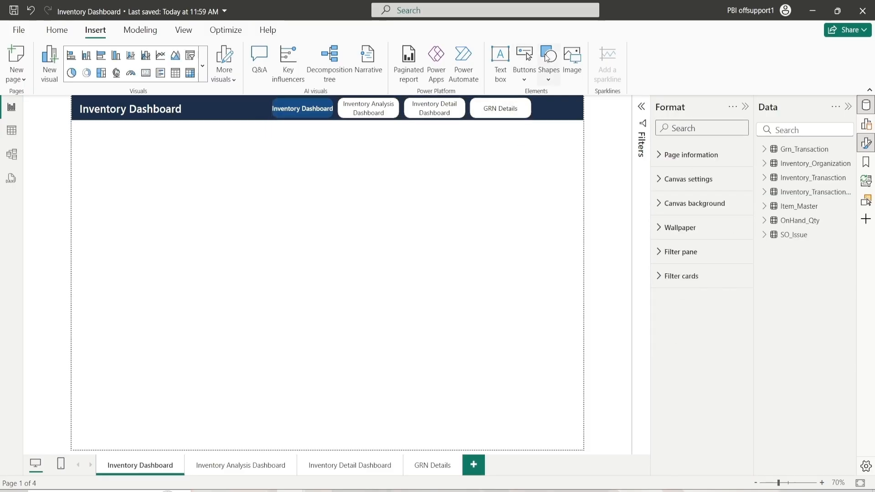
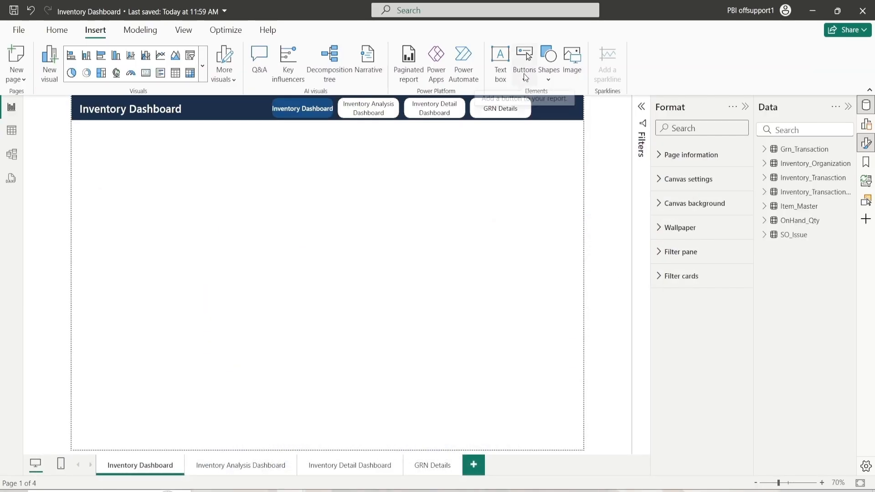
Insert a Clear all slicers button and move it just below the header band, under the page navigator
{"action": "left_click", "coordinate": [525, 76]}
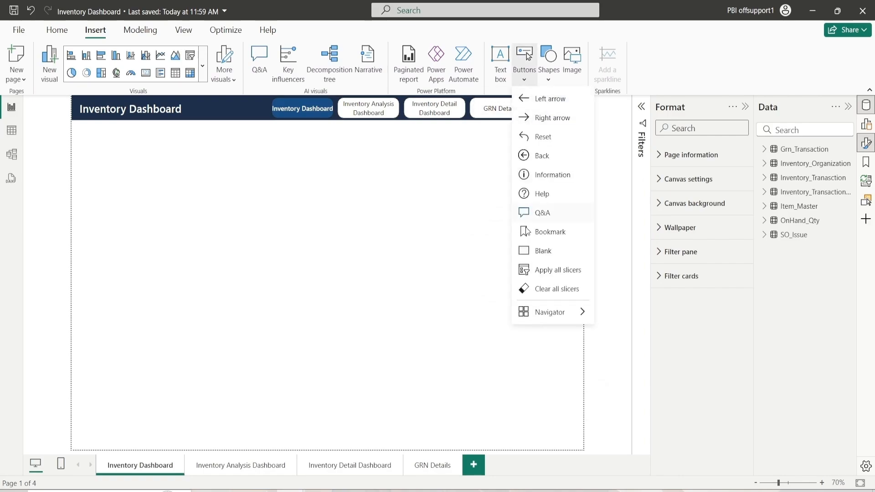
{"action": "left_click", "coordinate": [560, 290]}
{"action": "left_click_drag", "start_coordinate": [131, 120], "coordinate": [488, 165]}
Set the Clear all slicers button's height to 50, width to 110, vertical position to 5 and horizontal position to 1160
{"action": "left_click", "coordinate": [680, 180]}
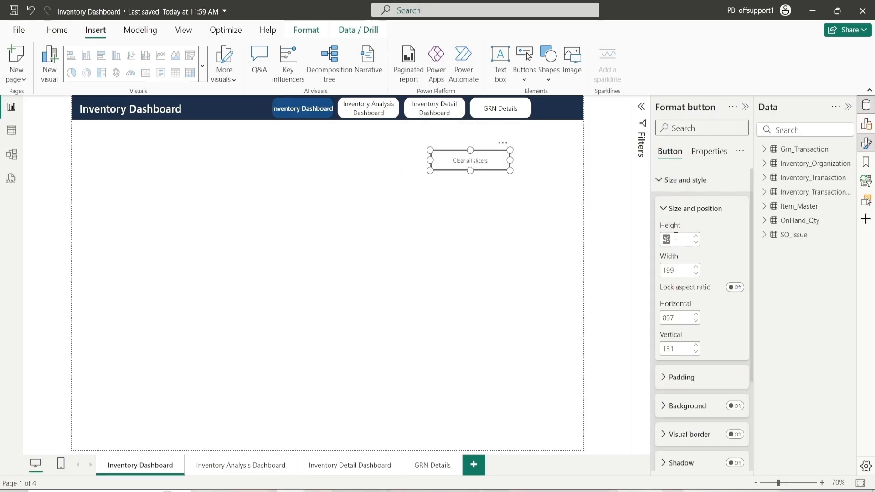
{"action": "type", "text": "50"}
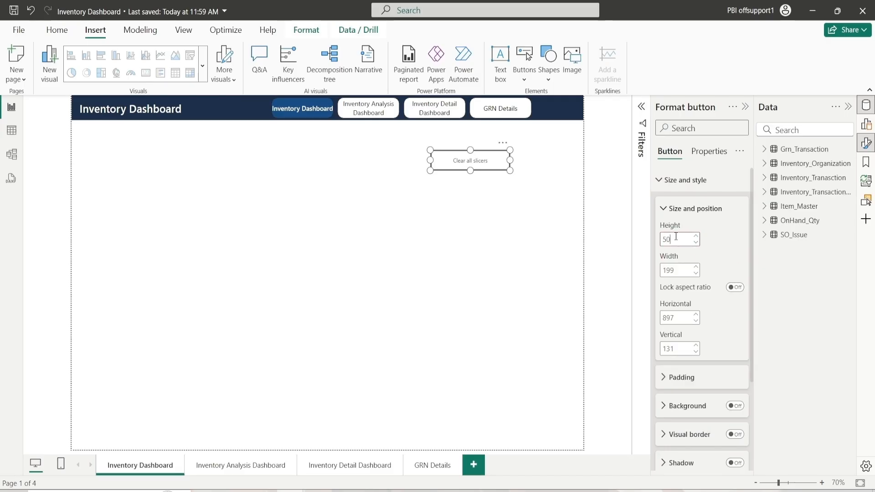
{"action": "left_click", "coordinate": [680, 273]}
{"action": "type", "text": "110"}
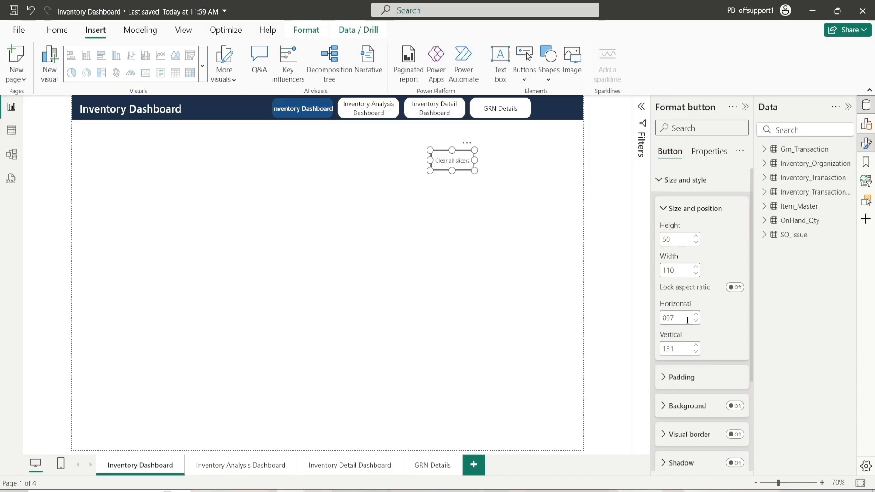
{"action": "left_click", "coordinate": [683, 350]}
{"action": "type", "text": "5"}
{"action": "left_click", "coordinate": [689, 315]}
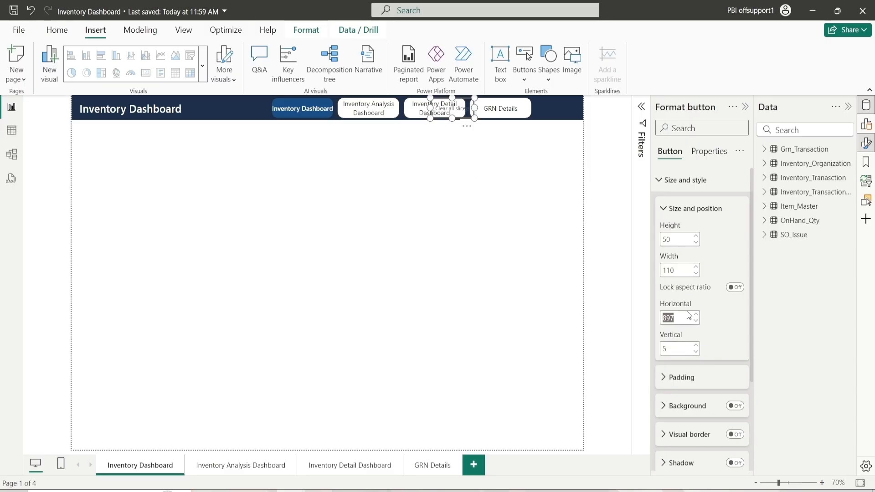
{"action": "type", "text": "1160"}
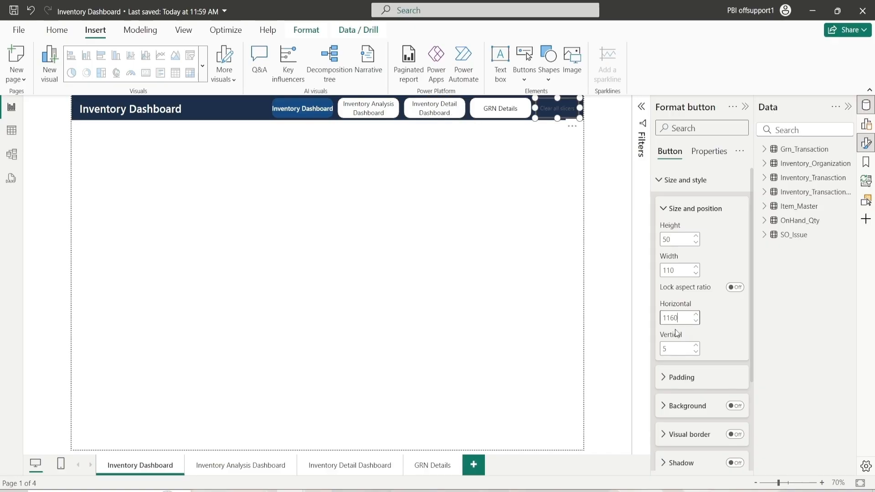
{"action": "left_click", "coordinate": [669, 209]}
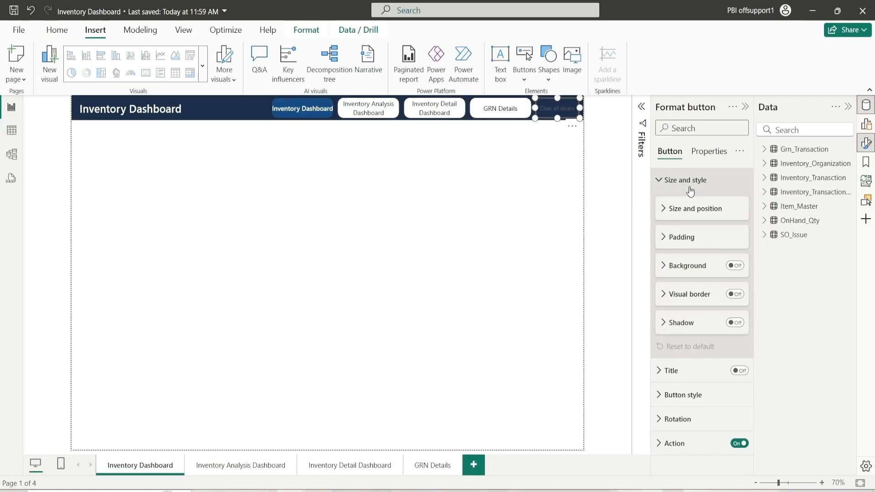
{"action": "left_click", "coordinate": [675, 191]}
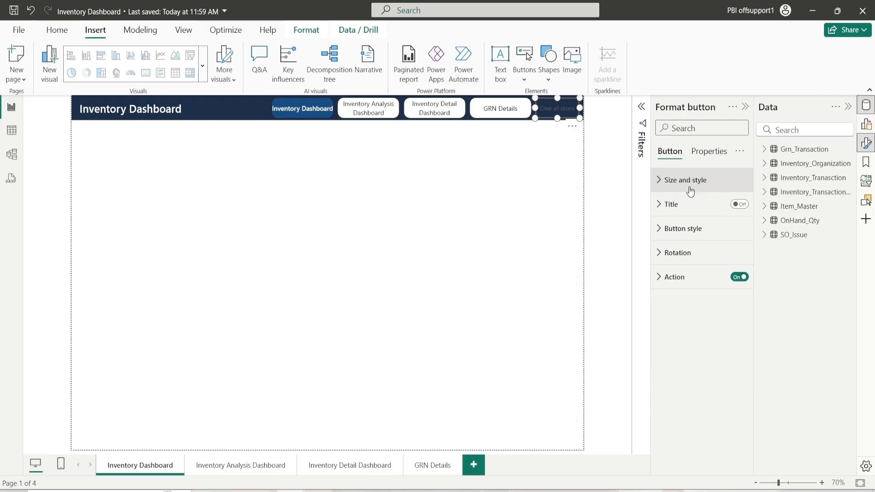
Round the corners of the Clear all slicers button to 15 px in its Default state
{"action": "left_click", "coordinate": [684, 229]}
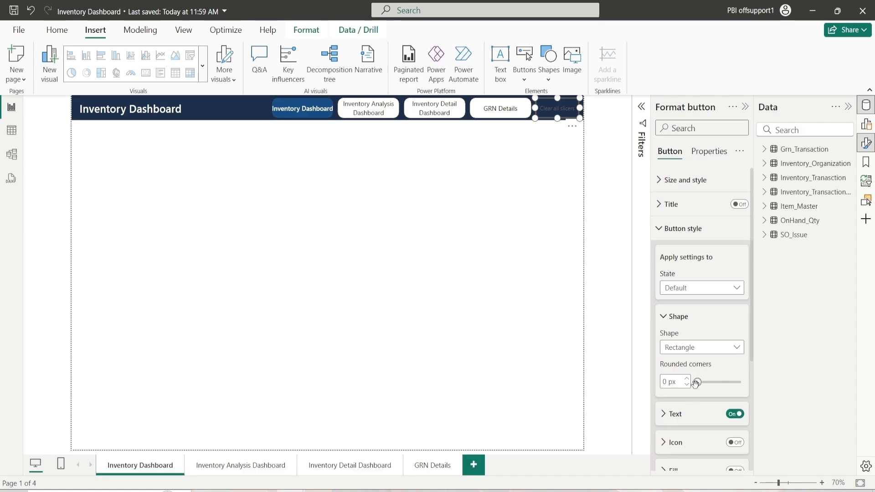
{"action": "left_click_drag", "start_coordinate": [696, 383], "coordinate": [704, 384]}
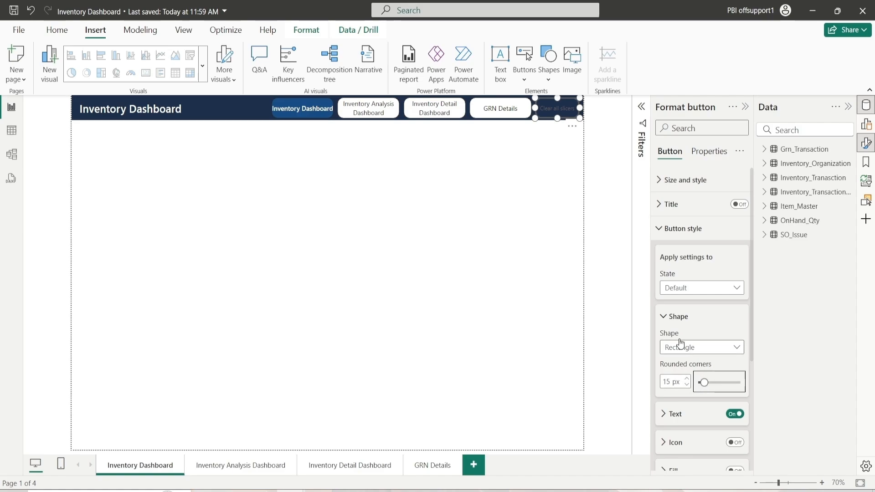
Change the Clear all slicers button's text to Clear Filters and set its font size to 12
{"action": "left_click", "coordinate": [669, 318]}
{"action": "left_click", "coordinate": [690, 342]}
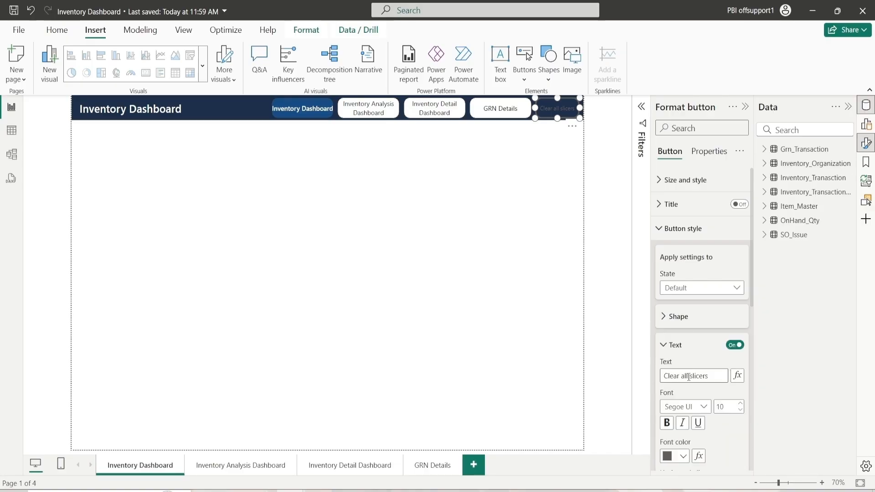
{"action": "left_click_drag", "start_coordinate": [708, 378], "coordinate": [683, 379]}
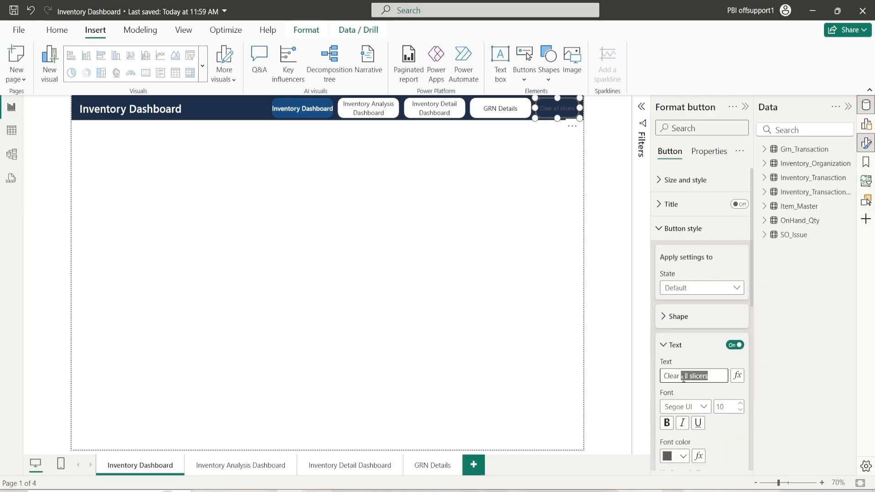
{"action": "type", "text": "Filters"}
{"action": "left_click", "coordinate": [741, 404]}
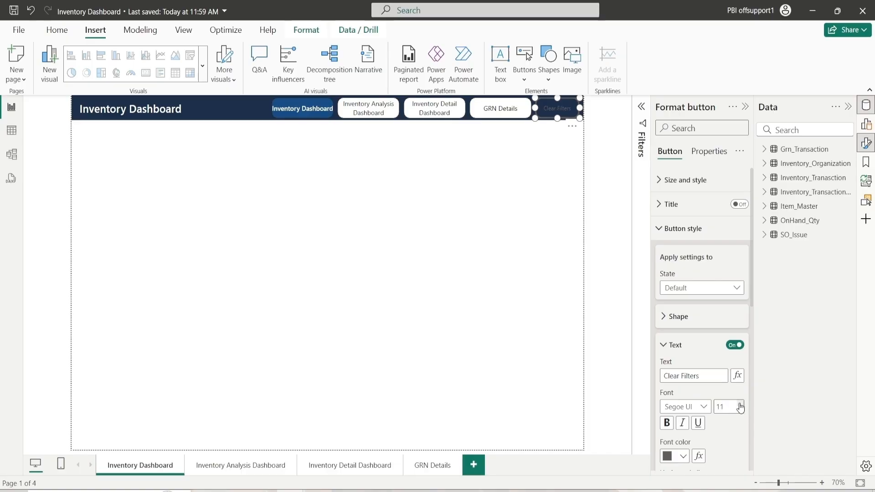
{"action": "left_click", "coordinate": [740, 404]}
Set the font color of the Clear Filters button's Default state to white
{"action": "scroll", "coordinate": [730, 396], "scroll_direction": "down", "scroll_amount": 4}
{"action": "scroll", "coordinate": [700, 349], "scroll_direction": "up", "scroll_amount": 2}
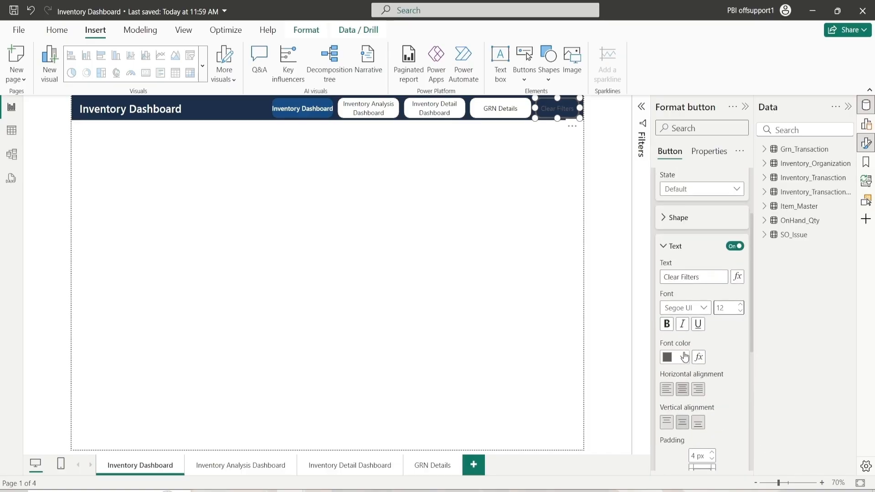
{"action": "left_click", "coordinate": [684, 357]}
{"action": "left_click", "coordinate": [674, 307]}
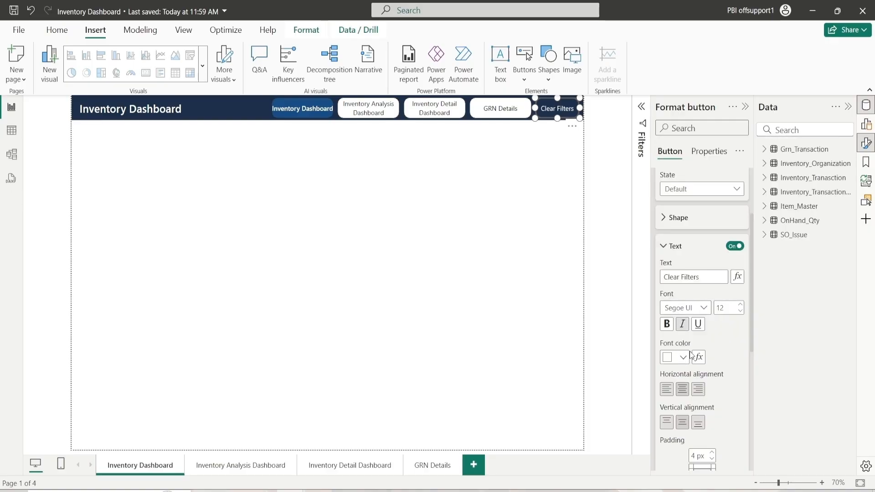
{"action": "left_click", "coordinate": [674, 245]}
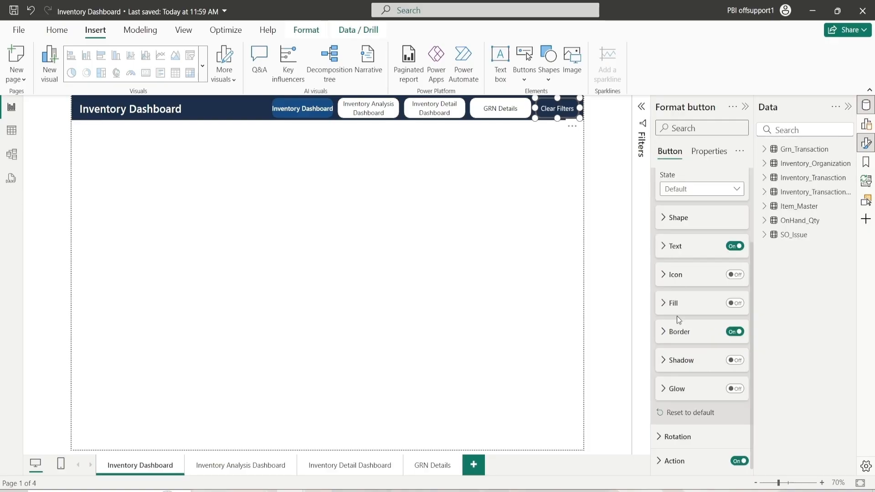
Set the border color of the Clear Filters button's Default state to white
{"action": "left_click", "coordinate": [676, 331]}
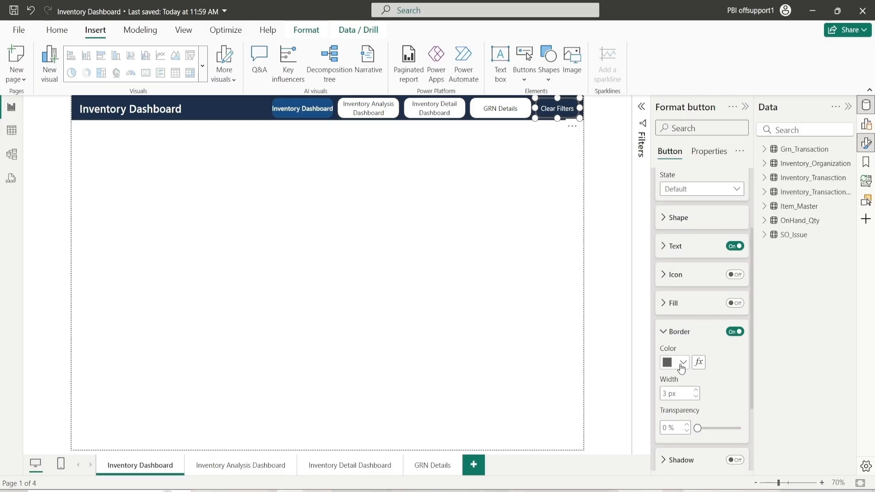
{"action": "left_click", "coordinate": [675, 363]}
{"action": "left_click", "coordinate": [675, 218]}
{"action": "left_click", "coordinate": [679, 331]}
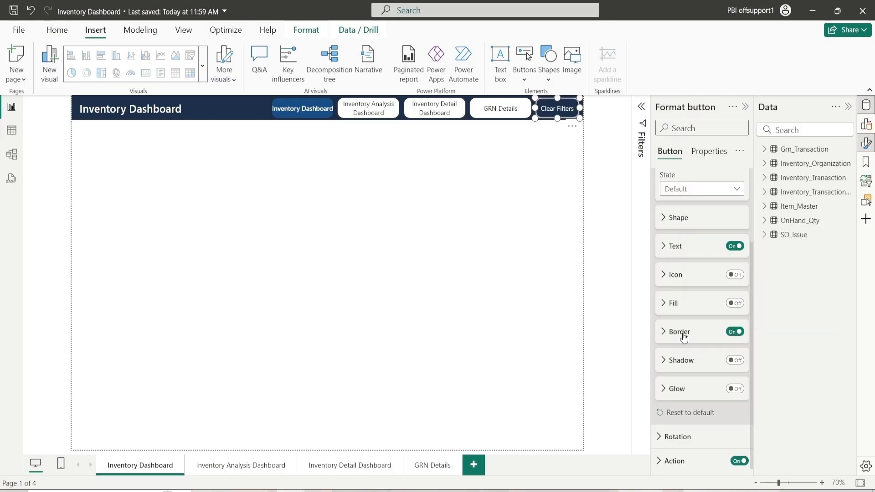
{"action": "scroll", "coordinate": [683, 338], "scroll_direction": "up", "scroll_amount": 3}
{"action": "left_click", "coordinate": [680, 226]}
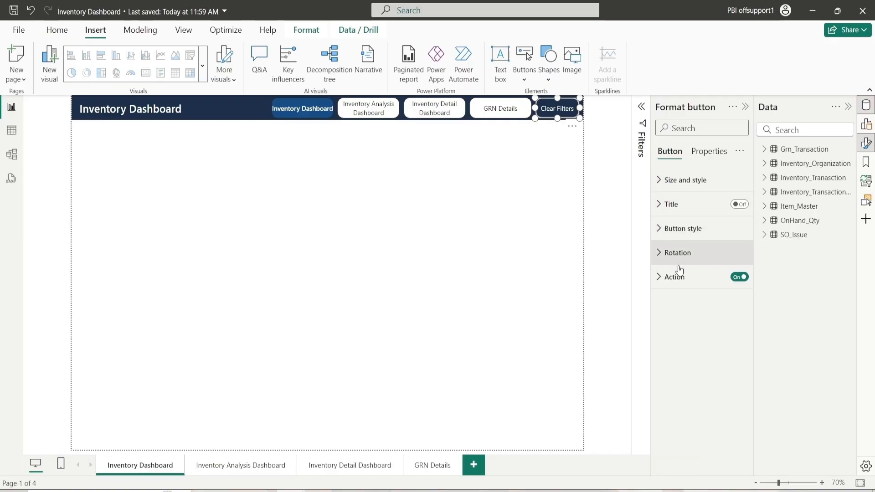
Check which action type is assigned to the Clear Filters button and deselect the button
{"action": "left_click", "coordinate": [674, 276]}
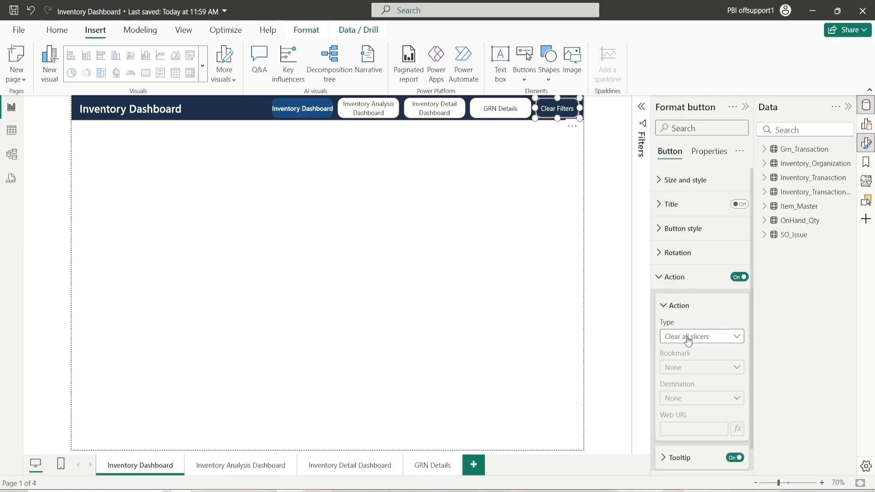
{"action": "left_click", "coordinate": [678, 278]}
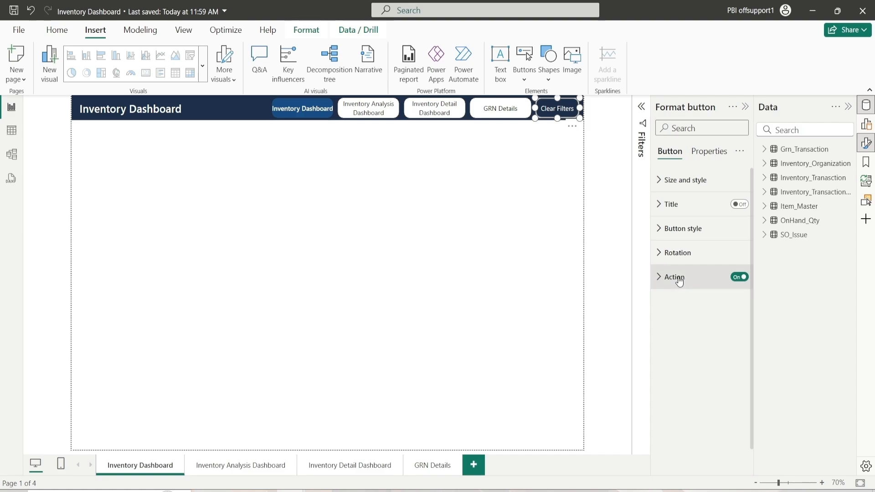
{"action": "left_click", "coordinate": [518, 192]}
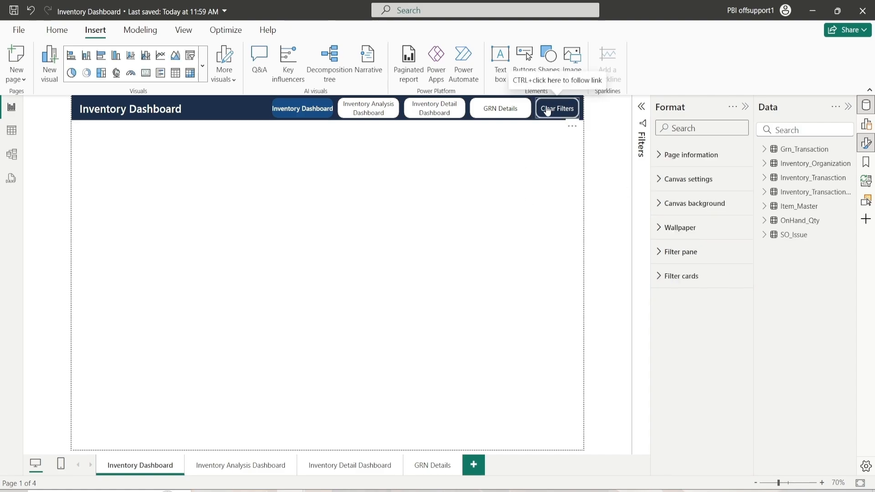
{"action": "left_click", "coordinate": [552, 118]}
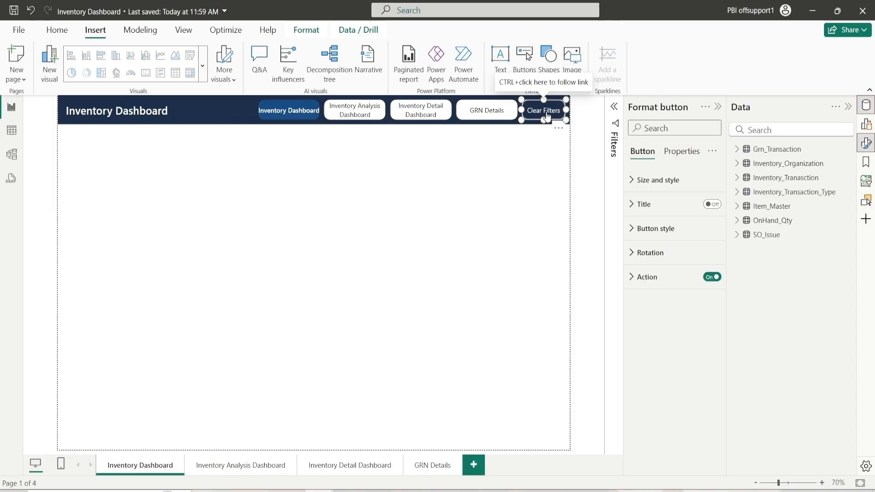
{"action": "left_click", "coordinate": [481, 211]}
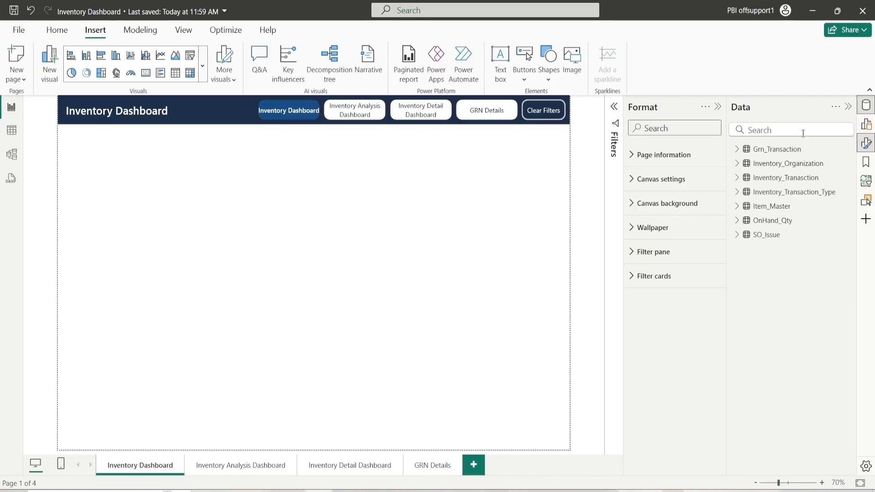
Add an empty card visual to the Inventory Dashboard page and set its height to 70
{"action": "left_click", "coordinate": [866, 124]}
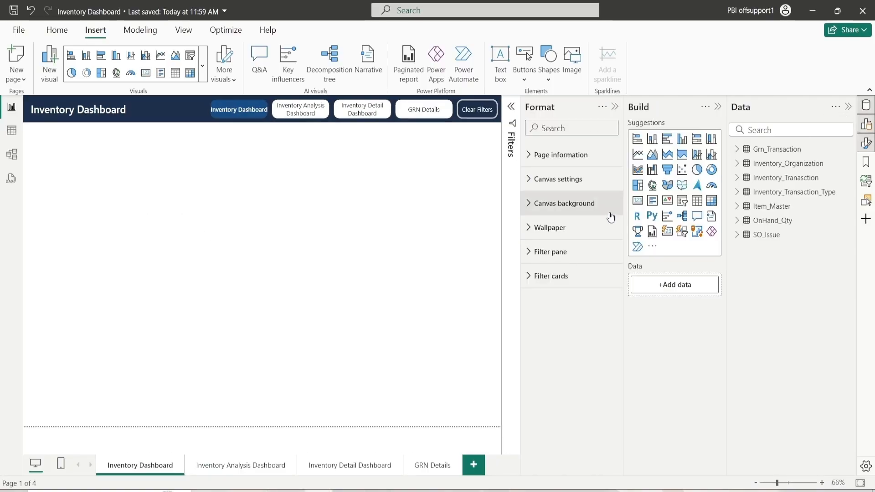
{"action": "left_click", "coordinate": [641, 204]}
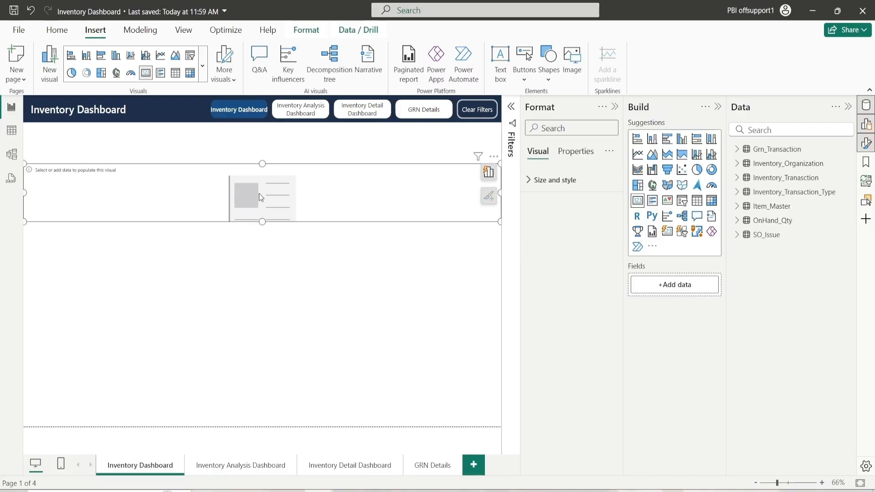
{"action": "left_click", "coordinate": [534, 180]}
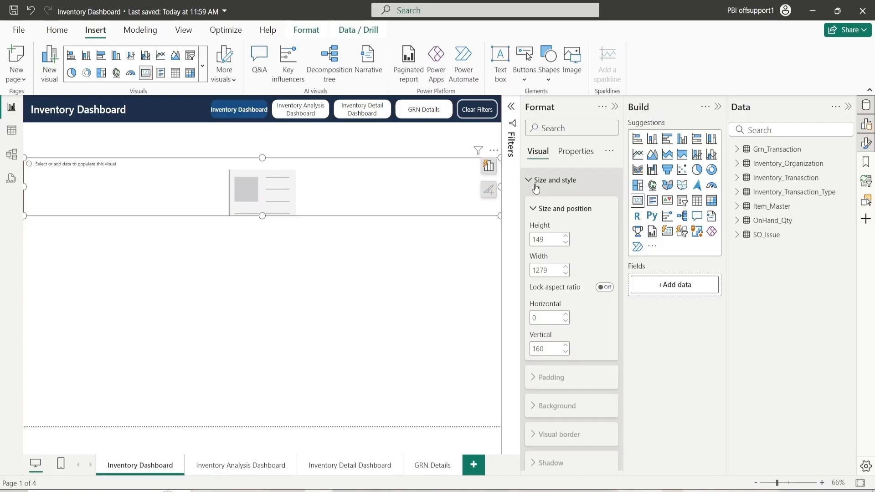
{"action": "left_click", "coordinate": [553, 238]}
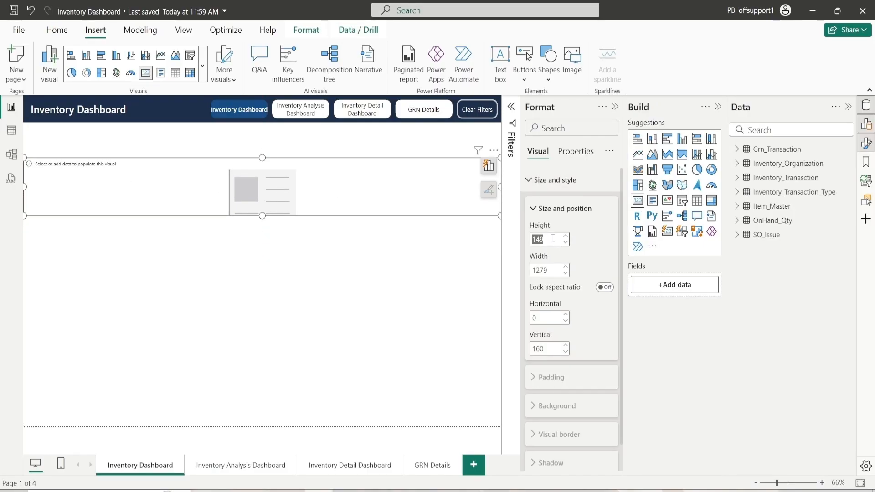
{"action": "type", "text": "60"}
{"action": "key", "text": "Return"}
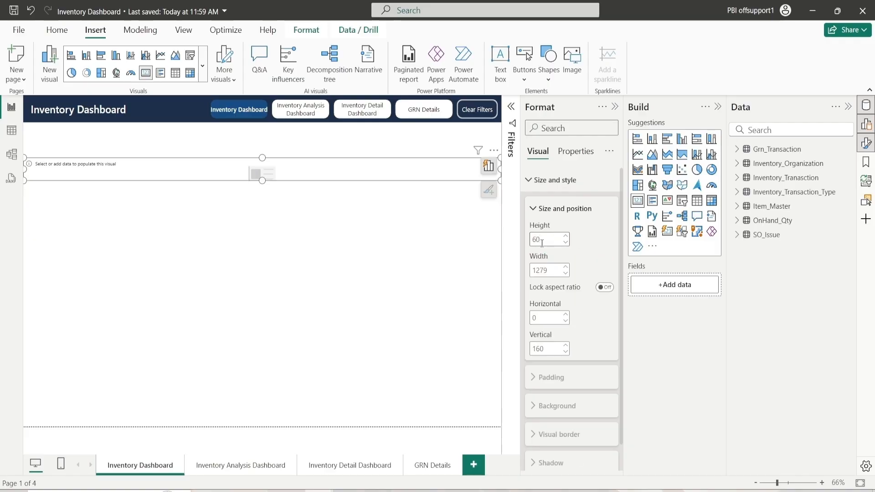
{"action": "left_click", "coordinate": [542, 239]}
{"action": "type", "text": "690"}
{"action": "key", "text": "Return"}
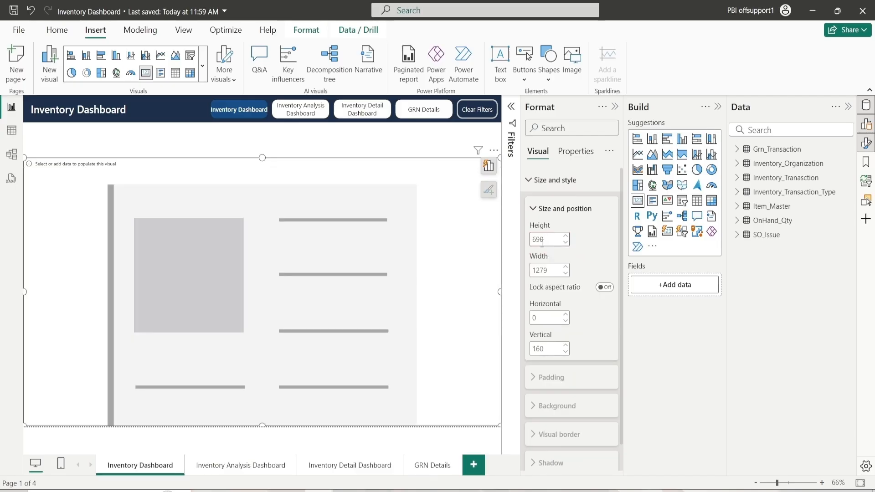
{"action": "key", "text": "BackSpace"}
{"action": "key", "text": "BackSpace"}
{"action": "type", "text": "70"}
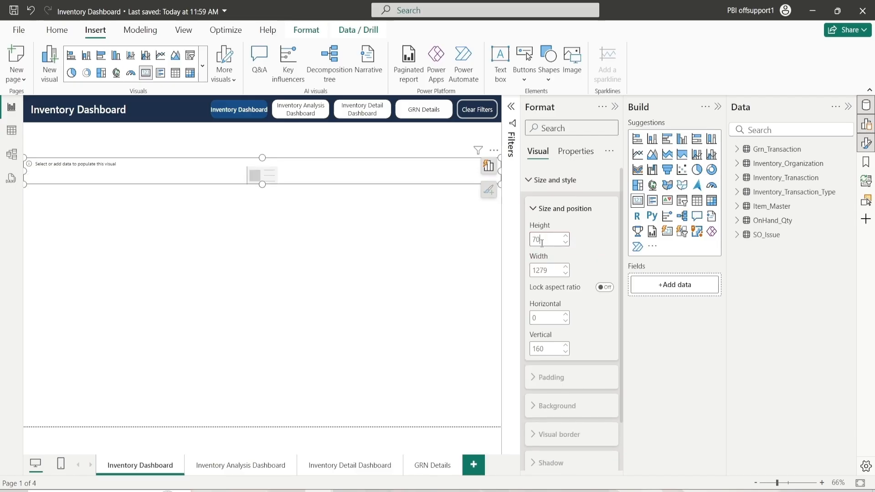
Set the card's width to 240 and place it just below the header at horizontal position 10 and vertical position 80
{"action": "double_click", "coordinate": [543, 271]}
{"action": "type", "text": "240"}
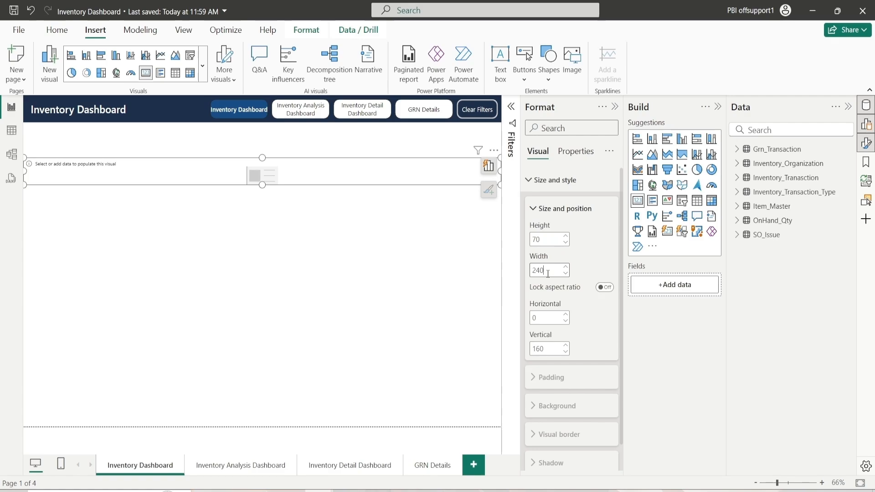
{"action": "key", "text": "Return"}
{"action": "left_click_drag", "start_coordinate": [69, 181], "coordinate": [76, 167]}
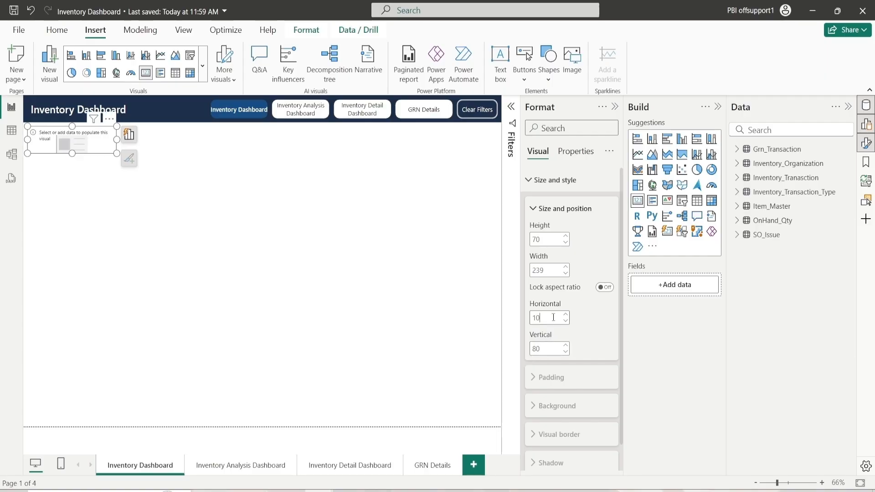
{"action": "left_click", "coordinate": [560, 208]}
{"action": "left_click", "coordinate": [554, 180]}
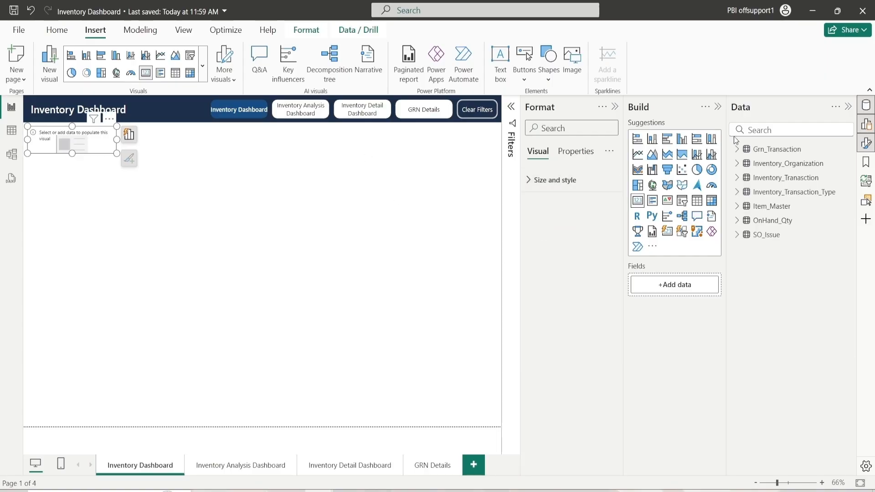
Find the Inventory_Value field of the OnHand_Qty table and add it to the card
{"action": "left_click", "coordinate": [768, 133]}
{"action": "type", "text": "In"}
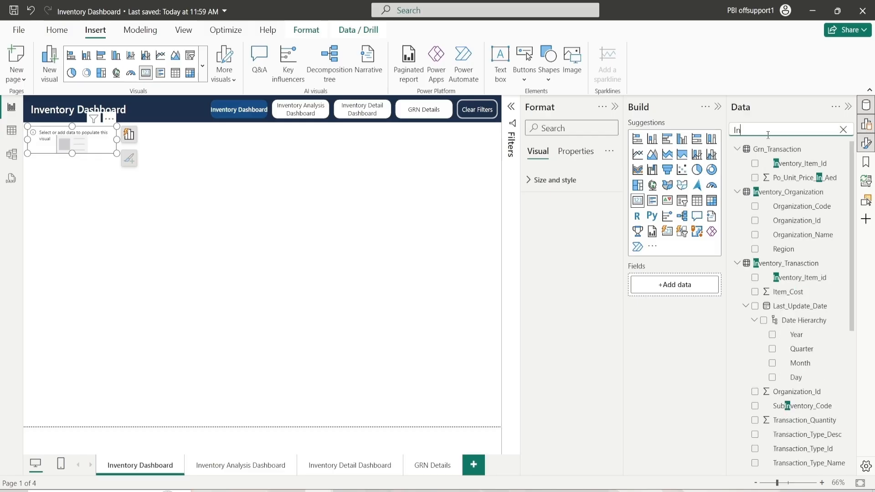
{"action": "type", "text": "vetory"}
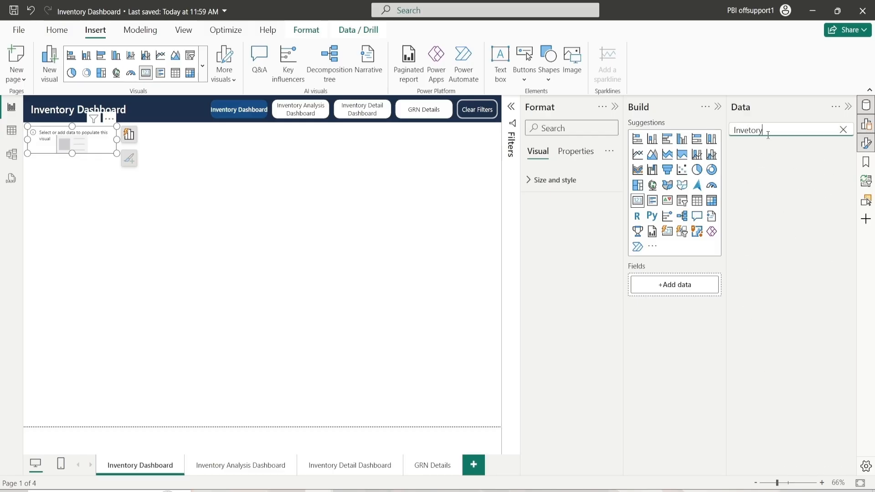
{"action": "key", "text": "BackSpace"}
{"action": "key", "text": "BackSpace"}
{"action": "key", "text": "BackSpace"}
{"action": "key", "text": "BackSpace"}
{"action": "type", "text": "n"}
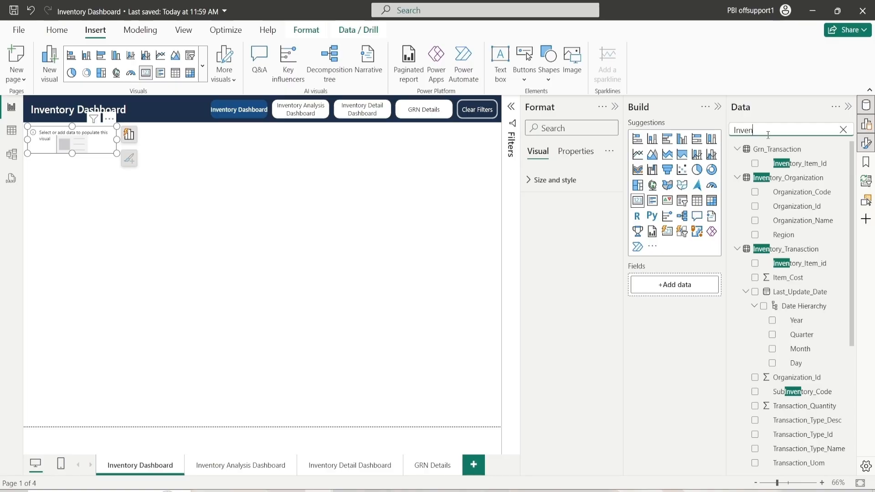
{"action": "scroll", "coordinate": [793, 322], "scroll_direction": "down", "scroll_amount": 5}
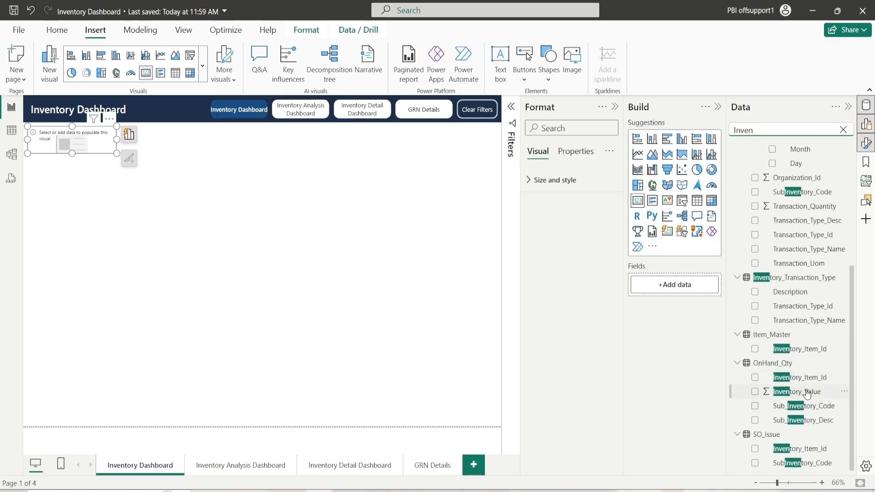
{"action": "left_click_drag", "start_coordinate": [807, 395], "coordinate": [696, 287]}
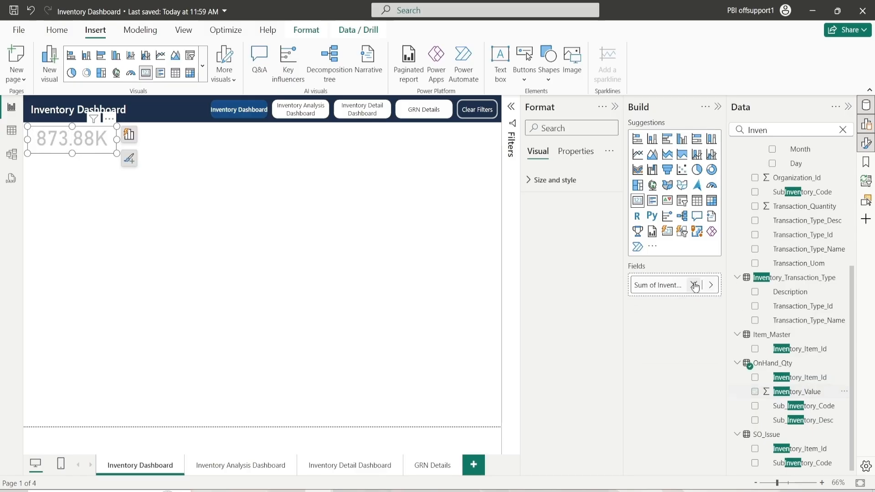
Turn on the card's title and set its text to Inventory Value
{"action": "left_click", "coordinate": [553, 183]}
{"action": "left_click", "coordinate": [553, 181]}
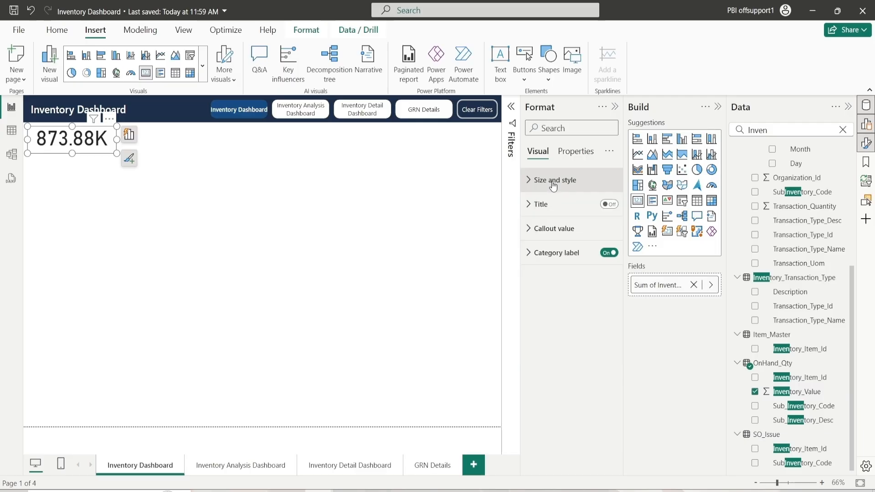
{"action": "left_click", "coordinate": [601, 204]}
{"action": "left_click", "coordinate": [576, 204]}
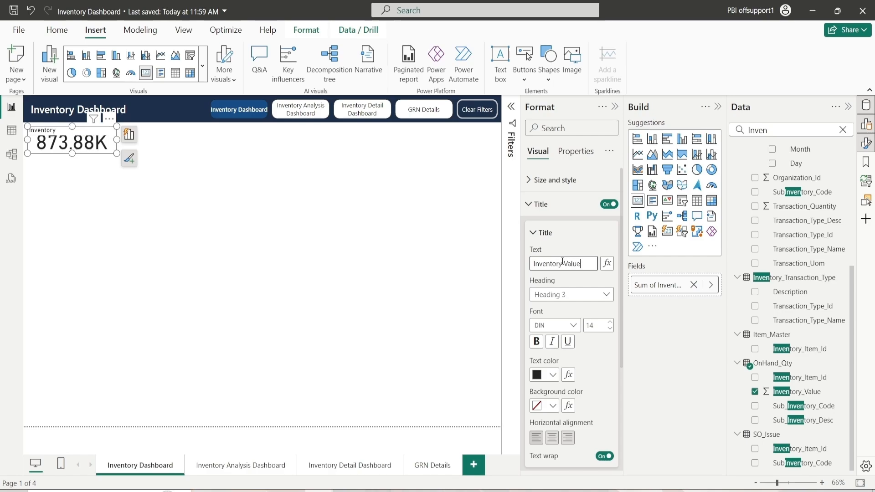
Set the card title's font to Segoe UI Semibold at size 12
{"action": "left_click", "coordinate": [573, 325]}
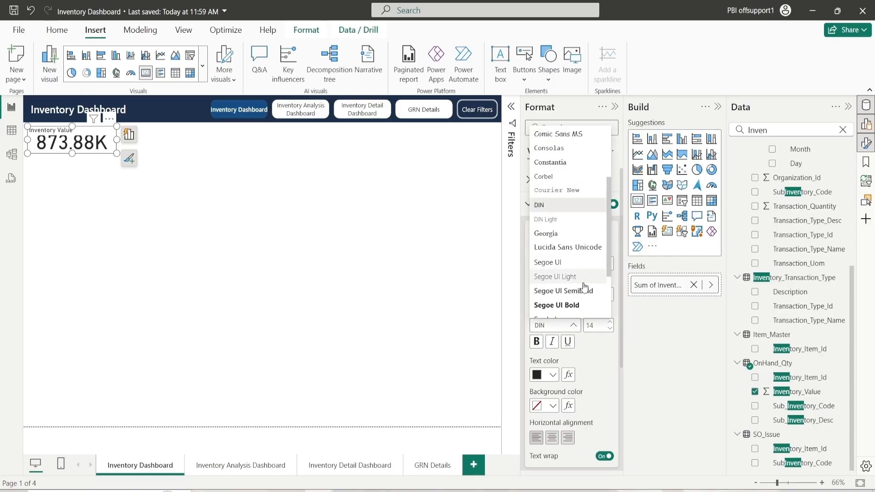
{"action": "left_click", "coordinate": [584, 294]}
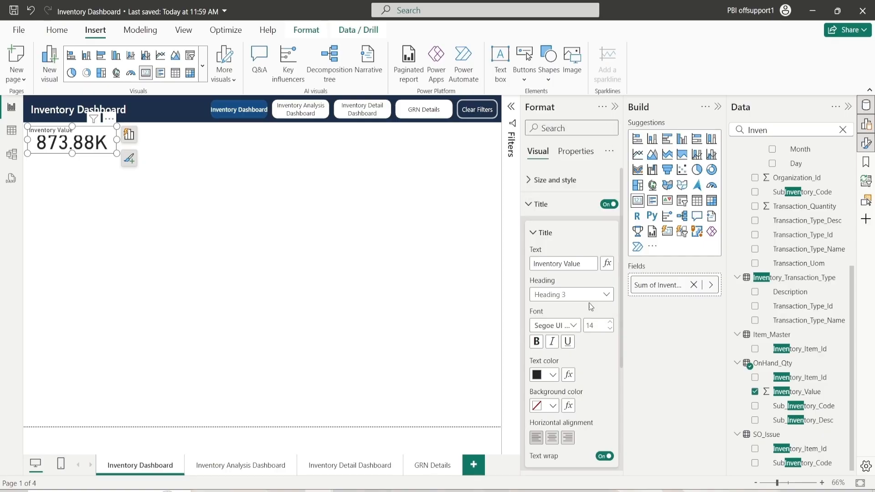
{"action": "left_click", "coordinate": [610, 329]}
{"action": "left_click", "coordinate": [610, 329]}
Set the Inventory Value card's title text color to the custom dark blue #113C79
{"action": "scroll", "coordinate": [581, 346], "scroll_direction": "down", "scroll_amount": 2}
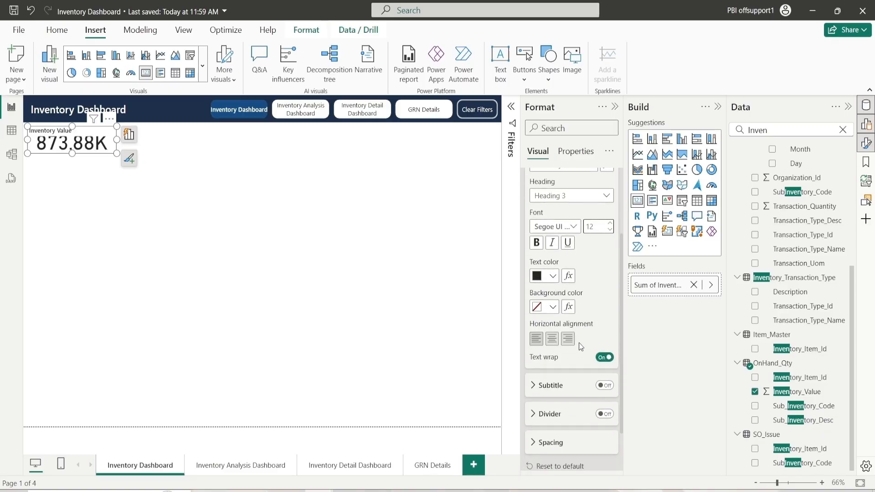
{"action": "left_click", "coordinate": [552, 277]}
{"action": "left_click", "coordinate": [570, 248]}
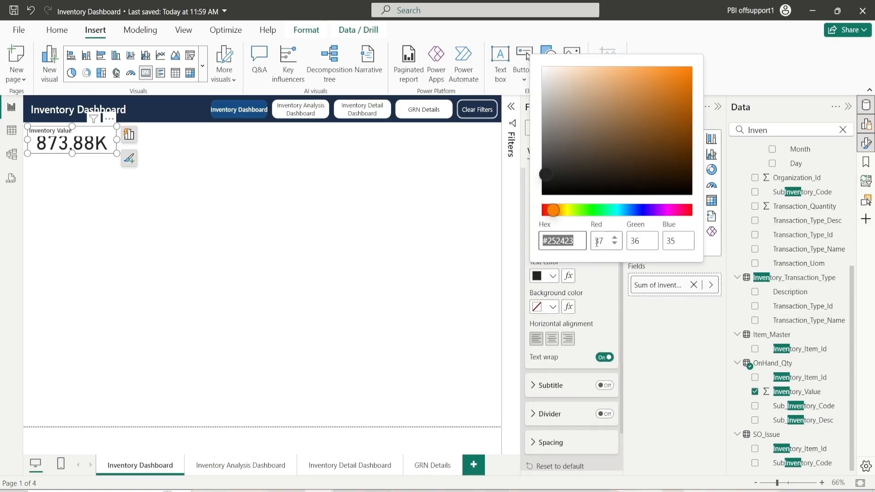
{"action": "left_click_drag", "start_coordinate": [553, 211], "coordinate": [632, 212]}
{"action": "left_click", "coordinate": [672, 139]}
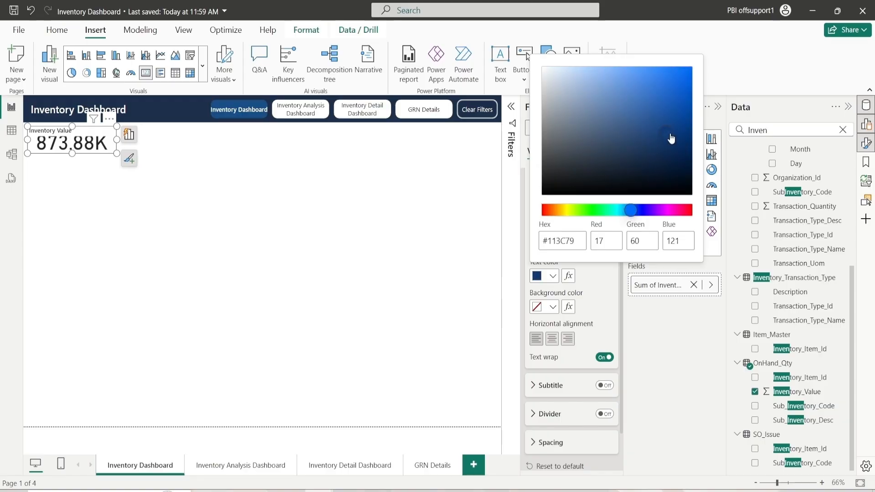
{"action": "left_click", "coordinate": [590, 314]}
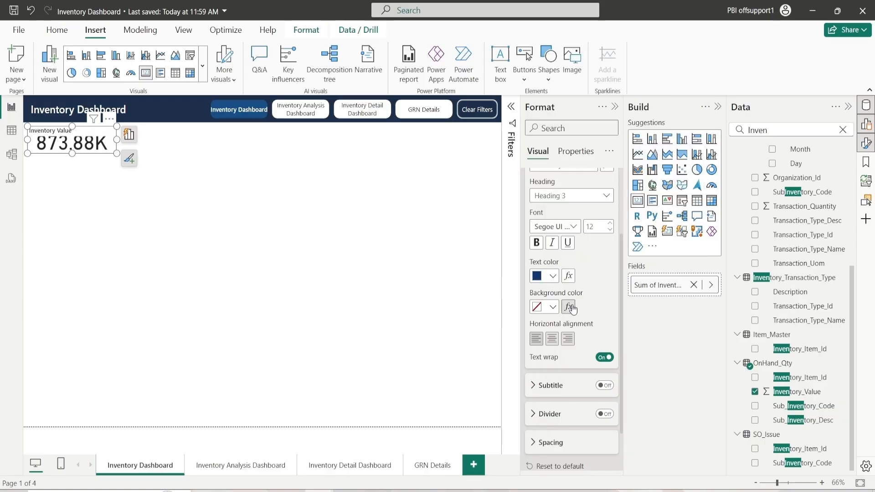
{"action": "scroll", "coordinate": [587, 299], "scroll_direction": "up", "scroll_amount": 2}
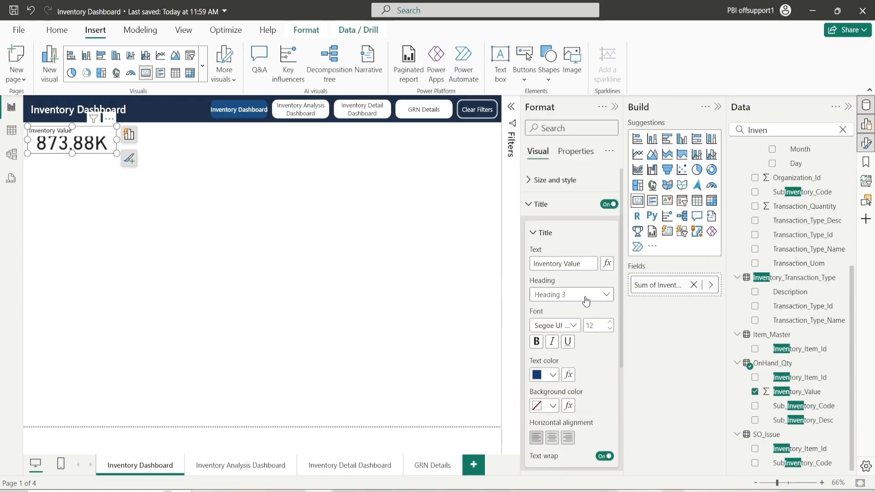
{"action": "left_click", "coordinate": [546, 232]}
{"action": "left_click", "coordinate": [555, 210]}
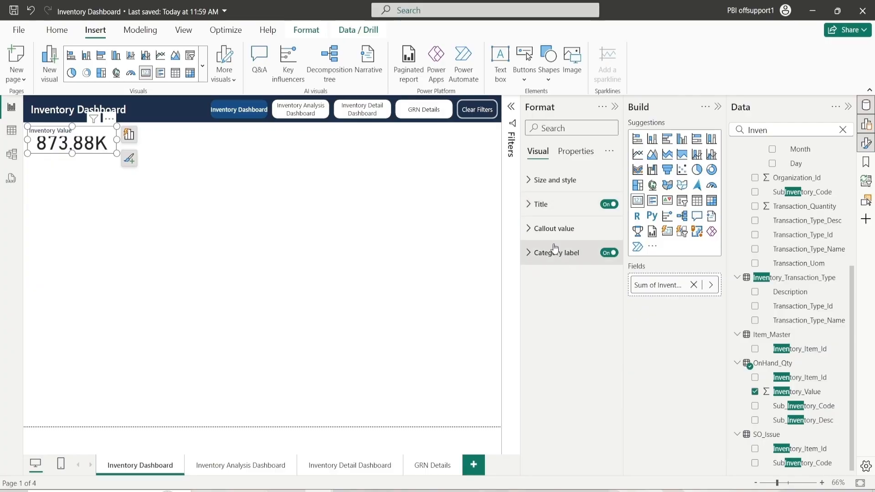
Set the card's callout value font to Segoe UI at size 22
{"action": "left_click", "coordinate": [556, 229]}
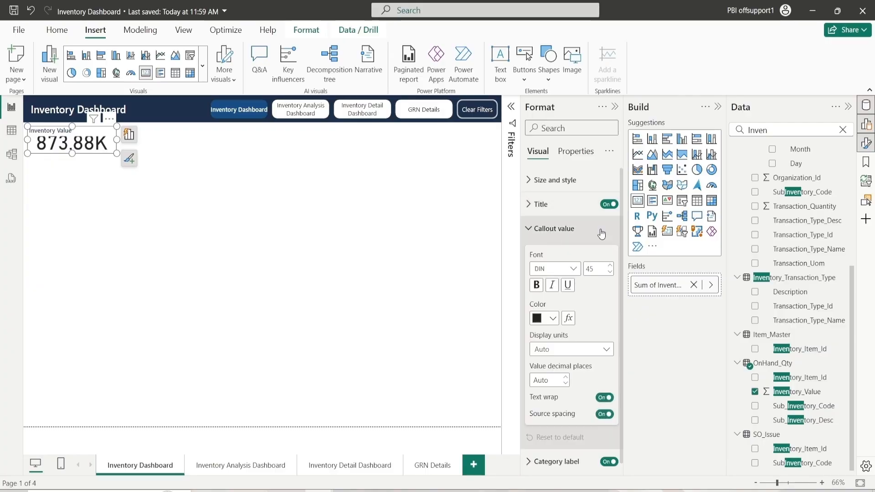
{"action": "left_click", "coordinate": [552, 269]}
{"action": "scroll", "coordinate": [565, 379], "scroll_direction": "down", "scroll_amount": 2}
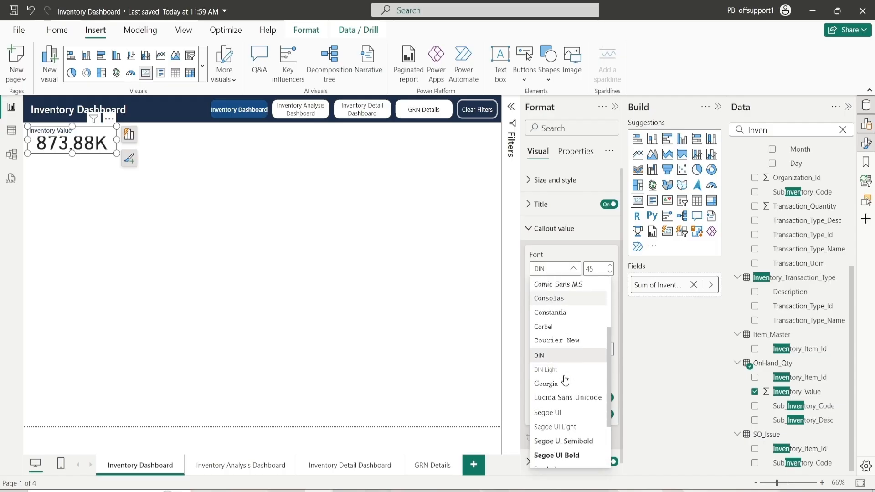
{"action": "left_click", "coordinate": [565, 413]}
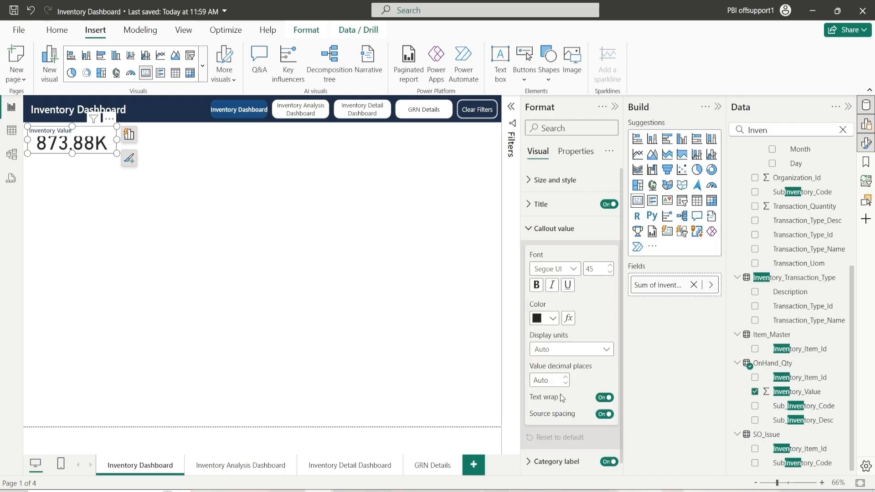
{"action": "double_click", "coordinate": [597, 269]}
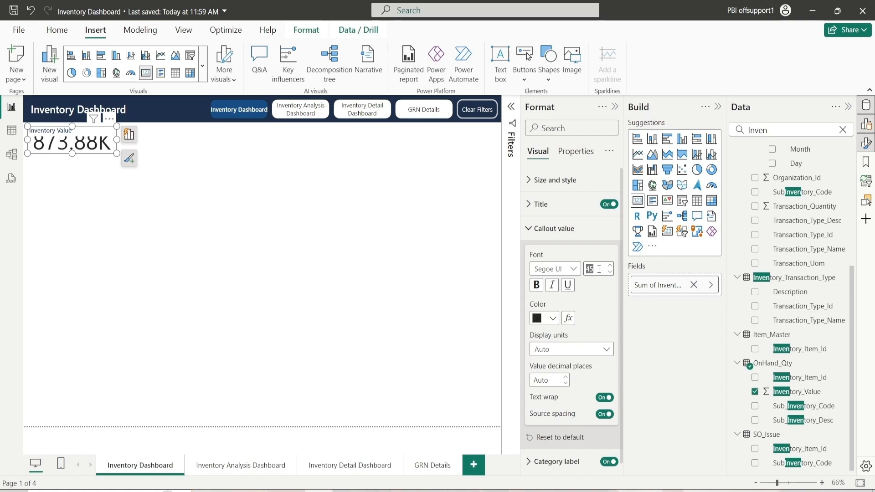
{"action": "type", "text": "20"}
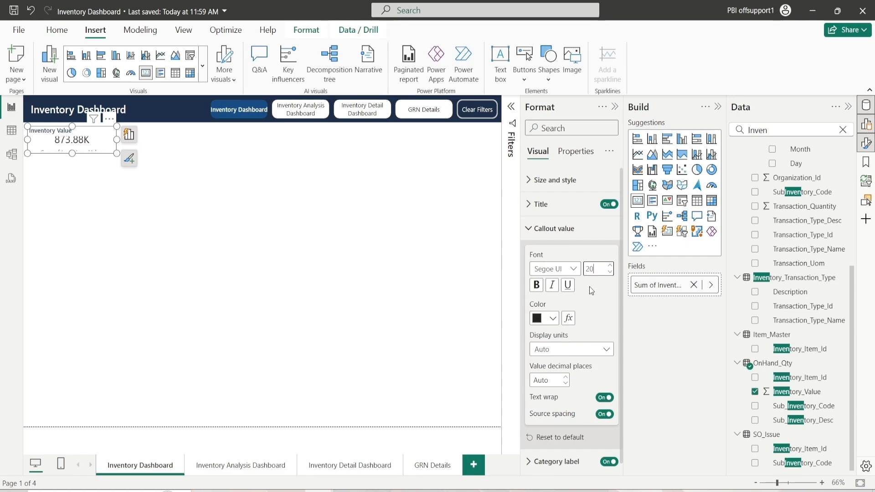
{"action": "left_click", "coordinate": [611, 264]}
{"action": "left_click", "coordinate": [611, 264]}
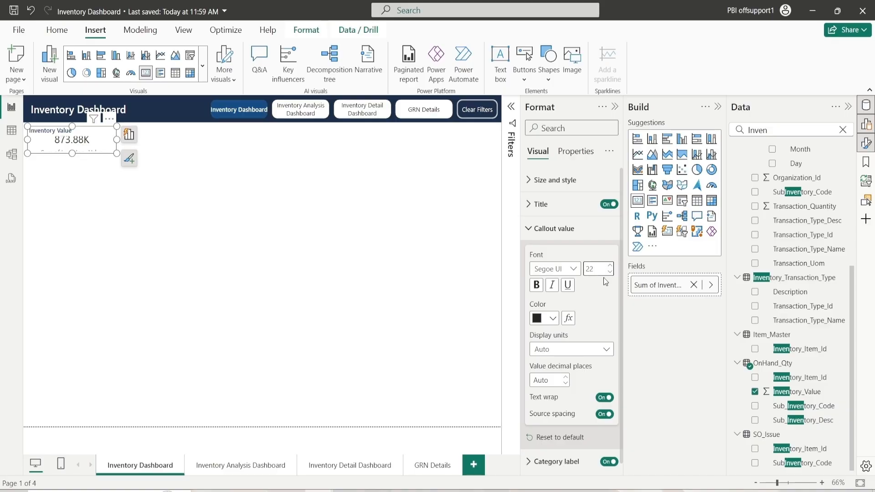
Color the card's callout value black and set its display units to None
{"action": "left_click", "coordinate": [579, 354]}
{"action": "left_click", "coordinate": [552, 319]}
{"action": "left_click", "coordinate": [553, 318]}
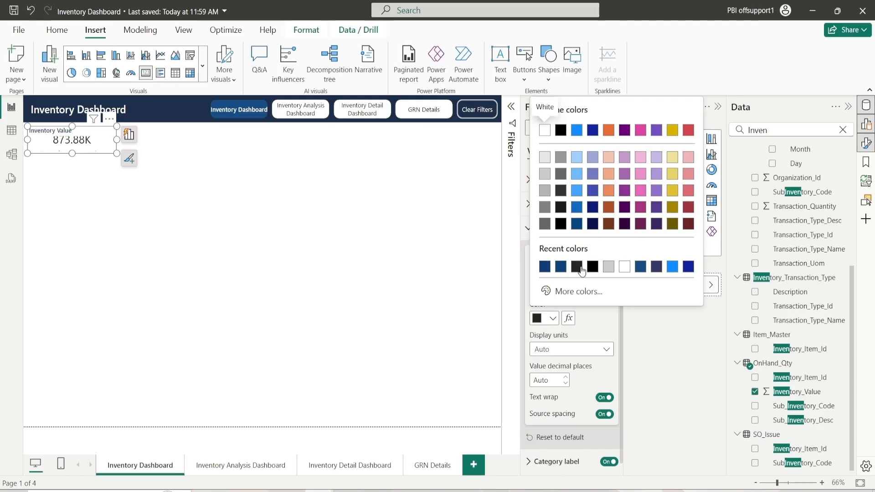
{"action": "left_click", "coordinate": [562, 228]}
{"action": "left_click", "coordinate": [568, 351]}
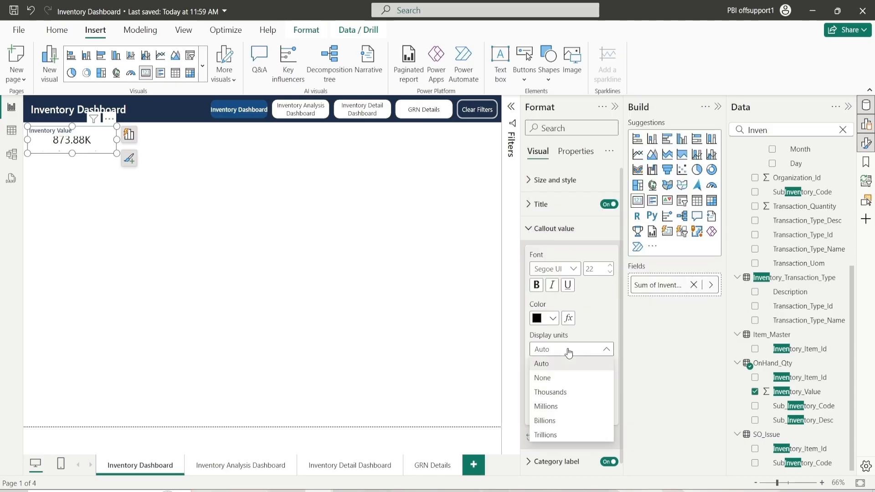
{"action": "left_click", "coordinate": [552, 378]}
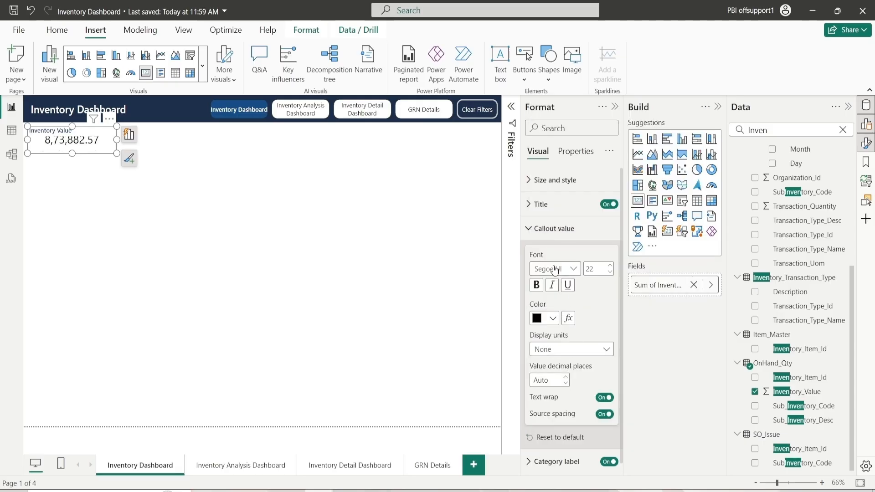
Turn off the card's category label and make the callout value bold with 0 decimal places
{"action": "left_click", "coordinate": [551, 237]}
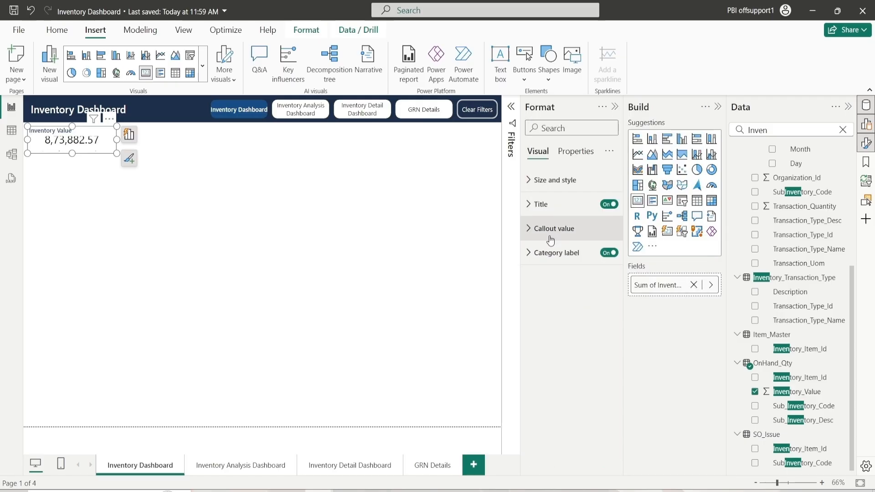
{"action": "left_click", "coordinate": [610, 253]}
{"action": "left_click", "coordinate": [566, 229]}
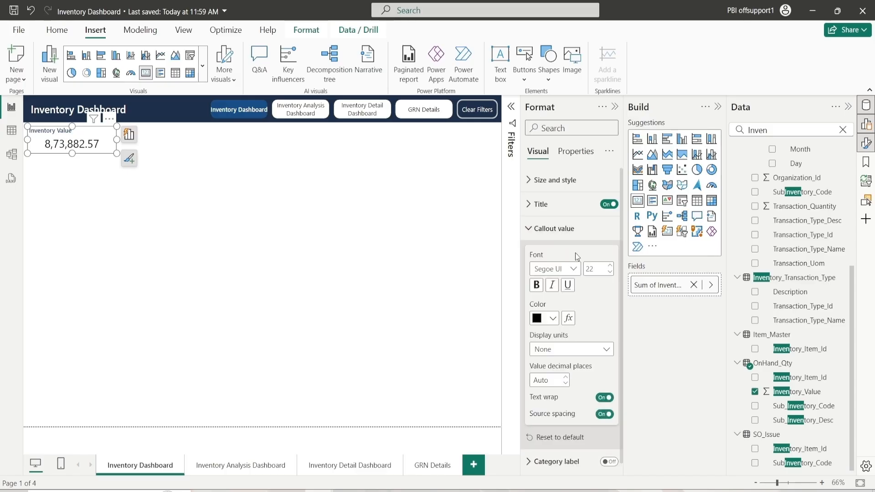
{"action": "left_click", "coordinate": [557, 380]}
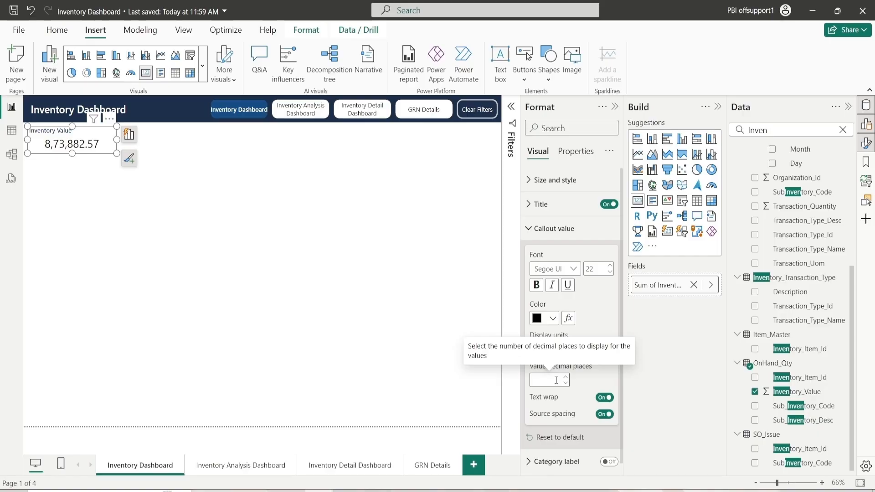
{"action": "type", "text": "0"}
{"action": "key", "text": "Return"}
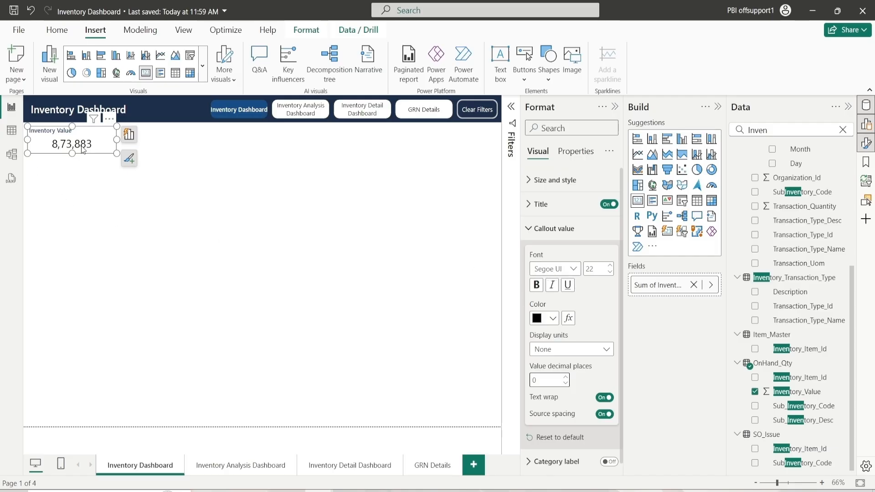
{"action": "left_click", "coordinate": [540, 288]}
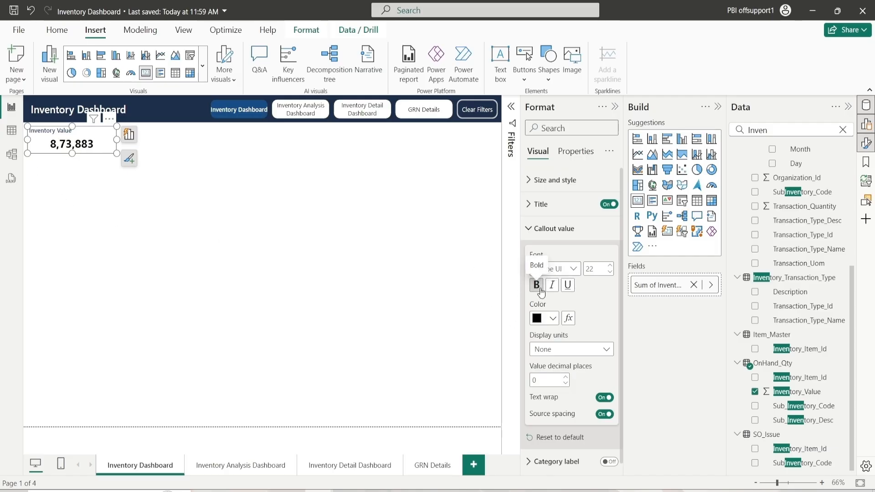
{"action": "left_click", "coordinate": [545, 229]}
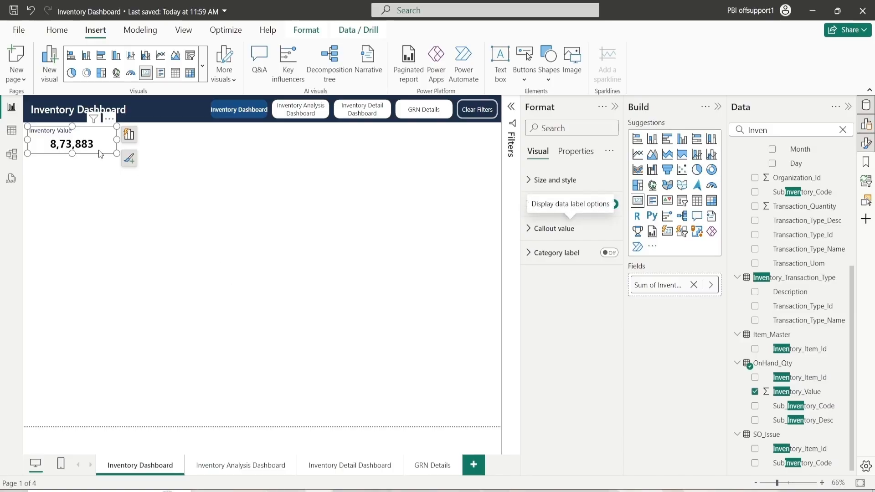
Duplicate the Inventory Value card directly below the original and replace the copy's field with On_Hand_Quantity from the OnHand_Qty table
{"action": "key", "text": "ctrl+v"}
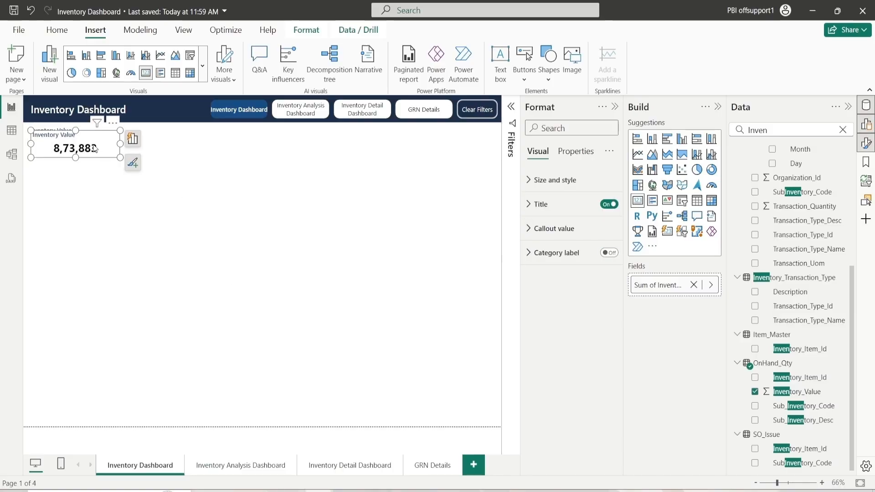
{"action": "left_click_drag", "start_coordinate": [94, 146], "coordinate": [91, 172]}
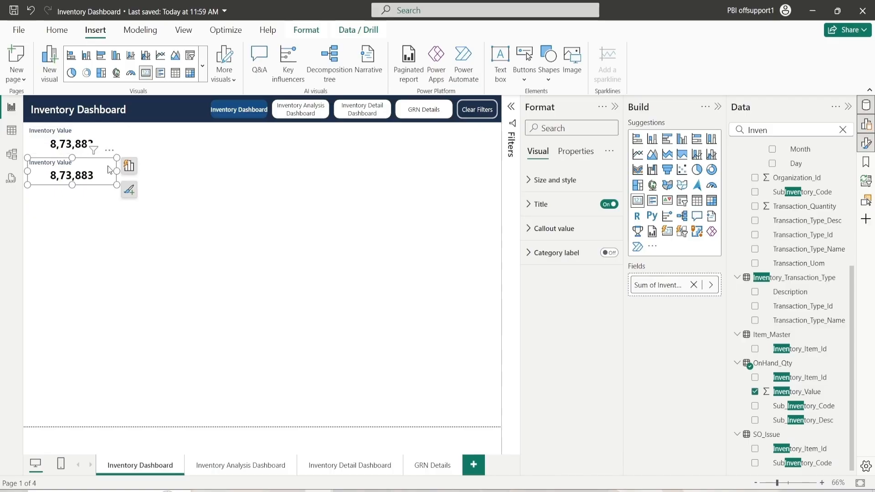
{"action": "left_click", "coordinate": [694, 285]}
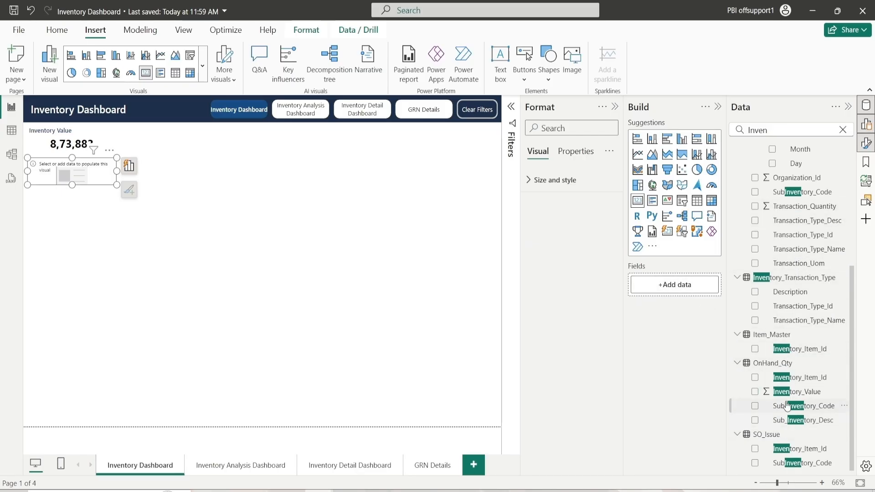
{"action": "scroll", "coordinate": [789, 390], "scroll_direction": "up", "scroll_amount": 5}
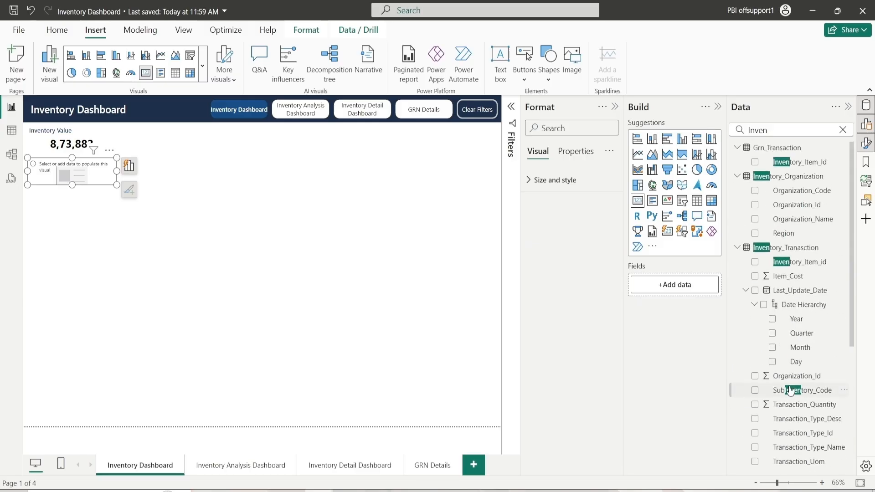
{"action": "left_click", "coordinate": [843, 130]}
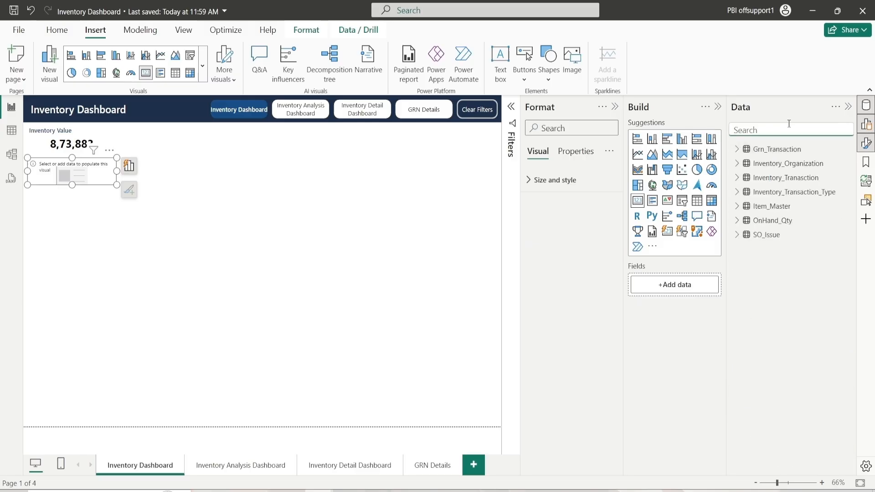
{"action": "type", "text": "OnHand"}
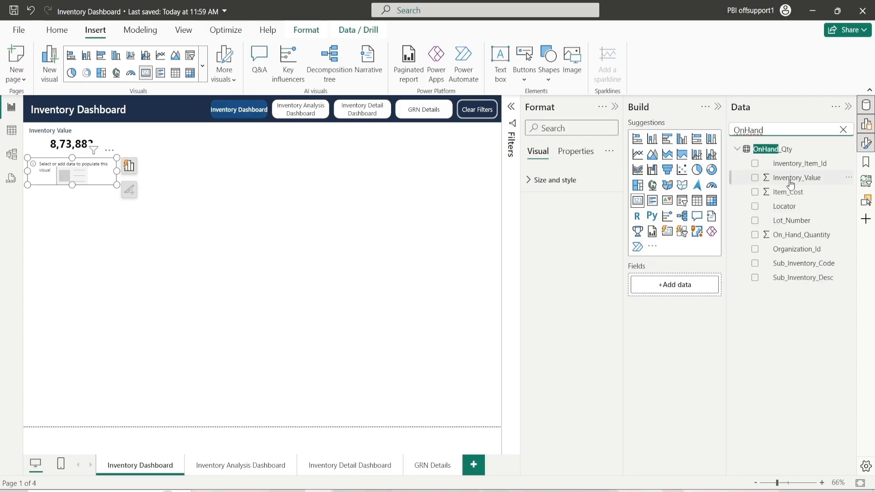
{"action": "left_click_drag", "start_coordinate": [775, 234], "coordinate": [676, 286]}
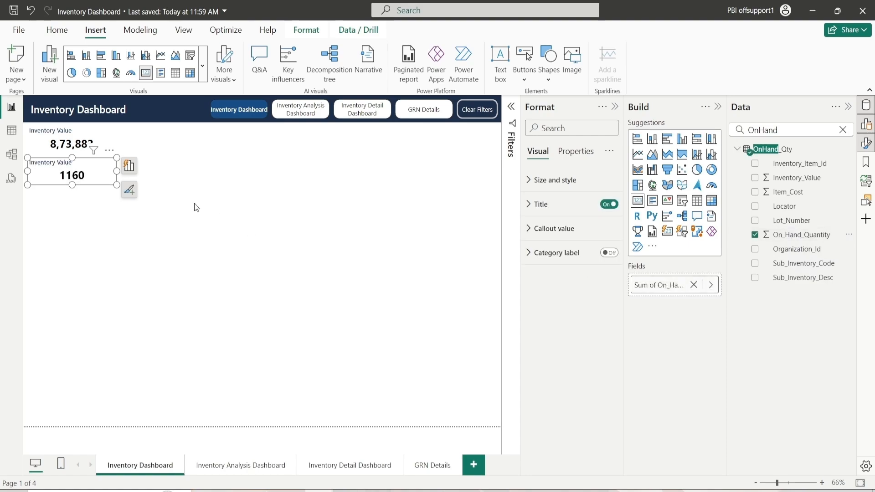
Change the title text of the lower card to OnHand Quantity
{"action": "left_click", "coordinate": [566, 205]}
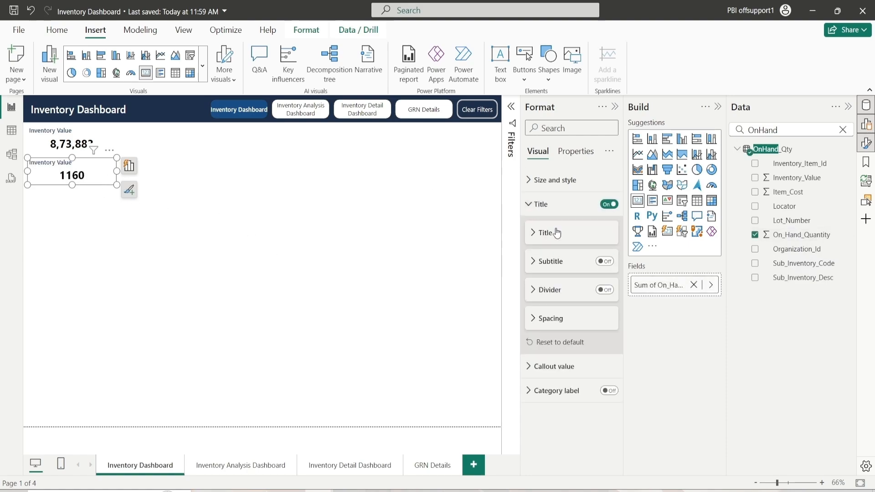
{"action": "left_click", "coordinate": [557, 234]}
{"action": "triple_click", "coordinate": [563, 264]}
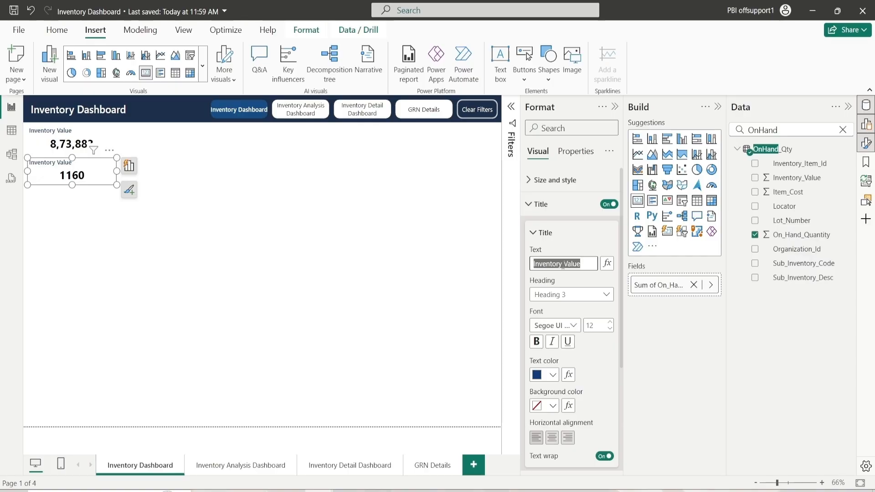
{"action": "type", "text": "OnHand Quantoiry"}
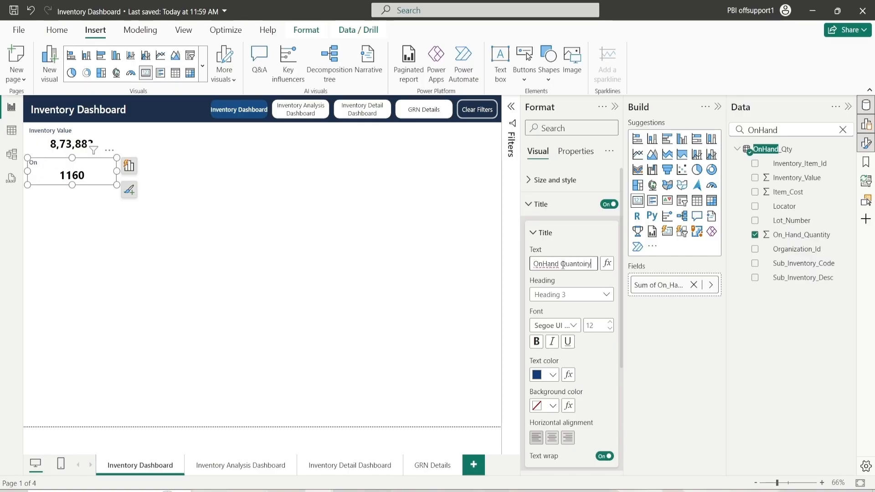
{"action": "key", "text": "Left"}
{"action": "key", "text": "Left"}
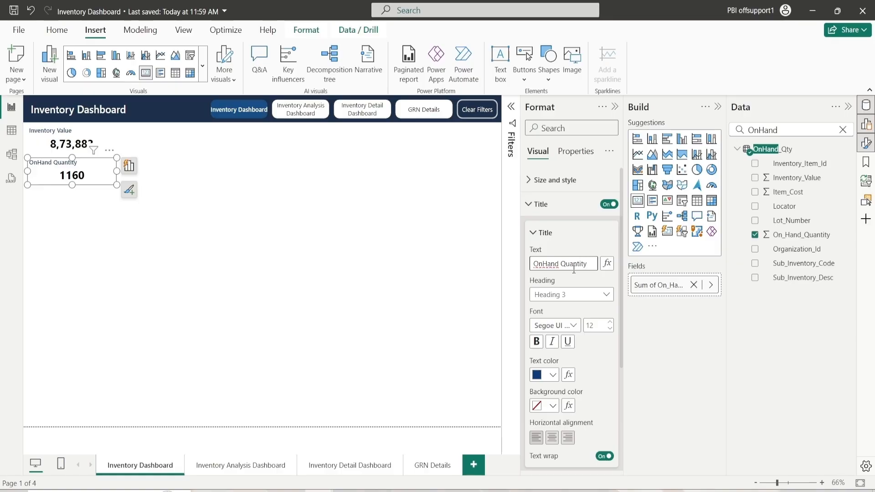
{"action": "left_click", "coordinate": [566, 236]}
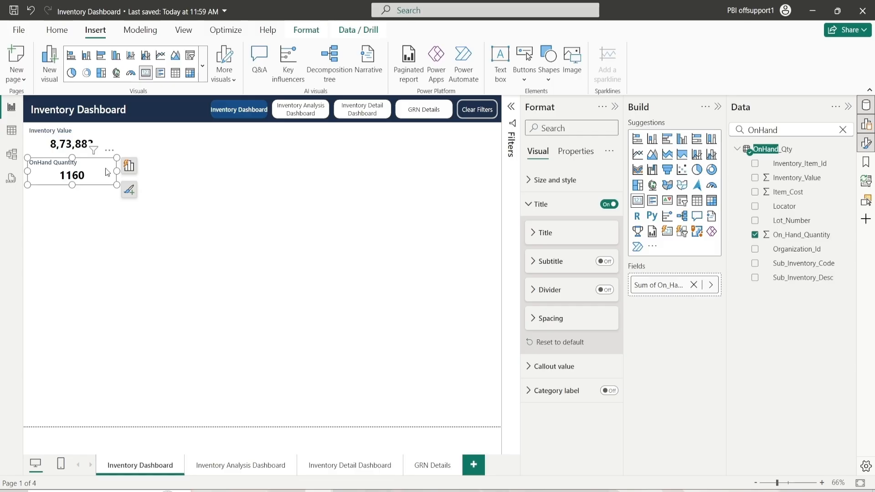
Format the On_Hand_Quantity column as a whole number with a thousands separator, and select the Inventory Value card
{"action": "left_click", "coordinate": [841, 236]}
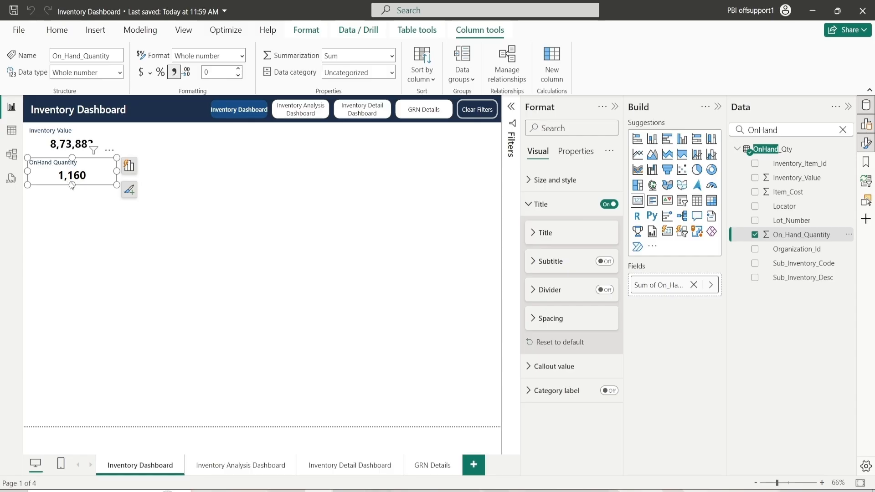
{"action": "left_click", "coordinate": [84, 135]}
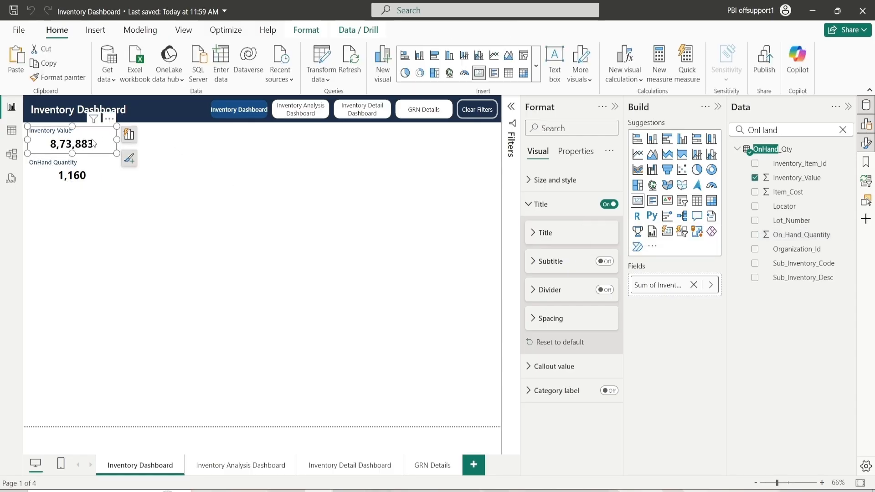
Clear the field search and turn on the visual border of the Inventory Value card
{"action": "left_click", "coordinate": [544, 205]}
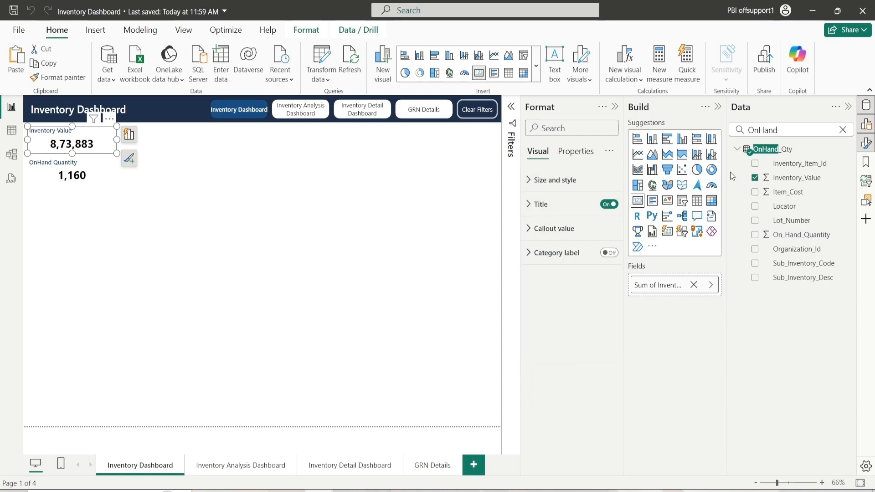
{"action": "left_click", "coordinate": [837, 132]}
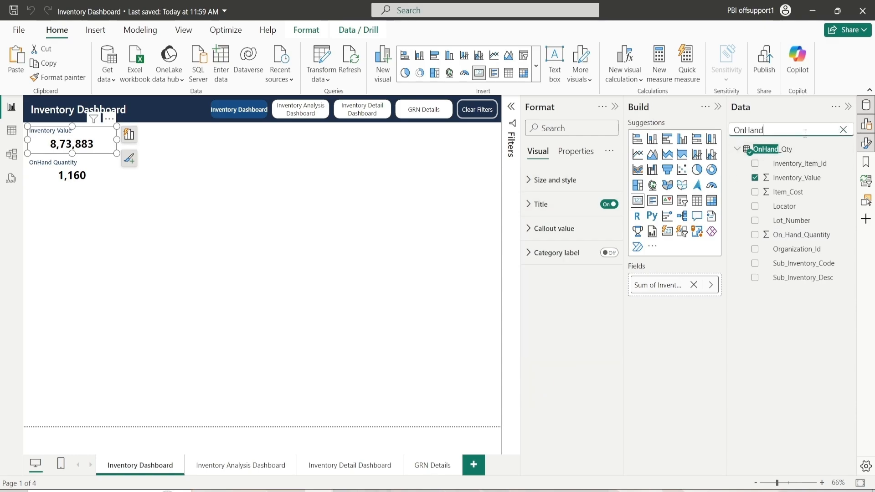
{"action": "left_click", "coordinate": [843, 130]}
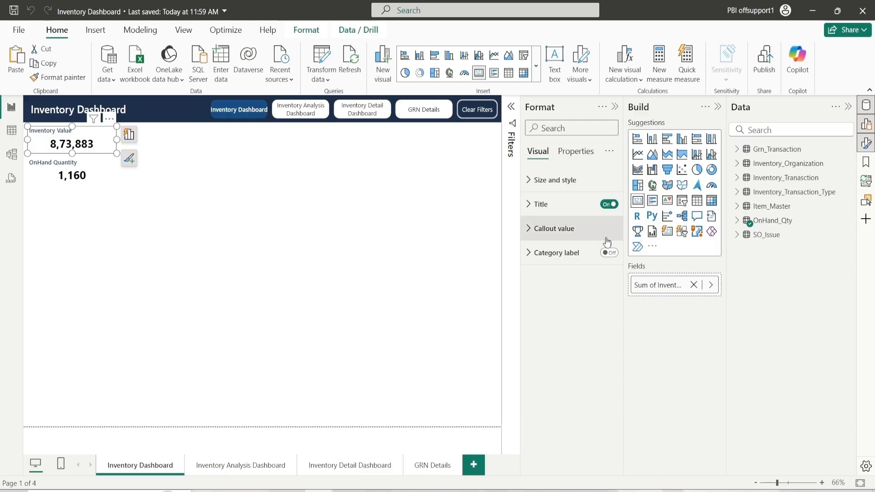
{"action": "left_click", "coordinate": [570, 205]}
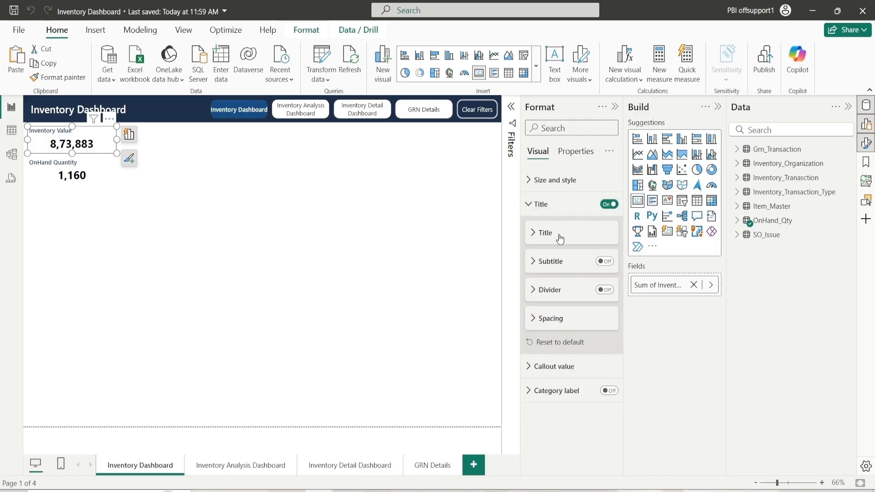
{"action": "left_click", "coordinate": [558, 204]}
{"action": "left_click", "coordinate": [557, 181]}
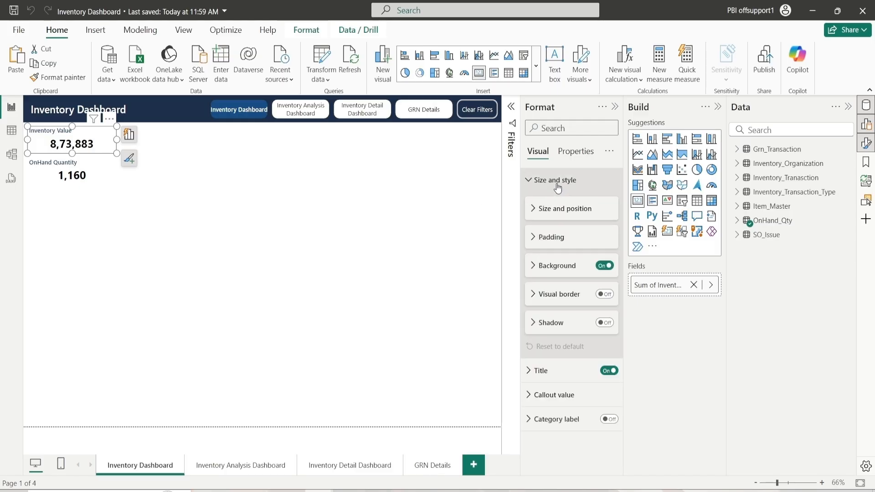
{"action": "left_click", "coordinate": [605, 293]}
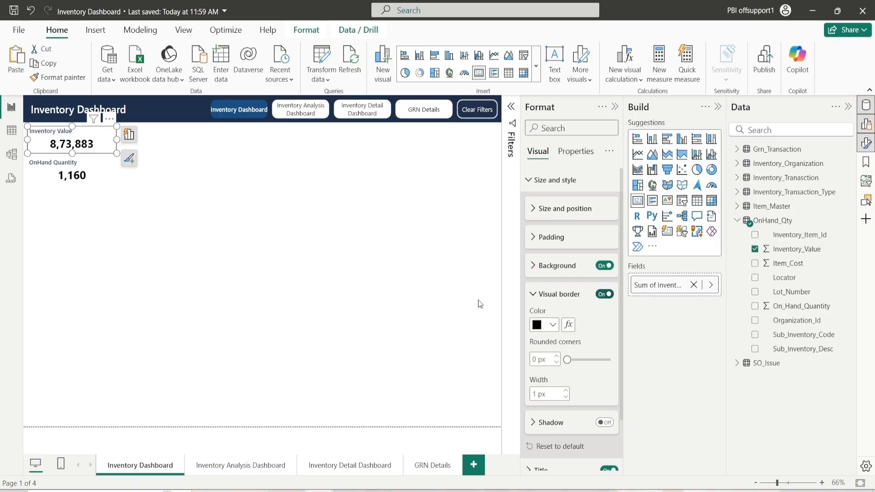
Turn on the visual border of the OnHand Quantity card and deselect it
{"action": "left_click", "coordinate": [56, 209]}
{"action": "left_click", "coordinate": [71, 168]}
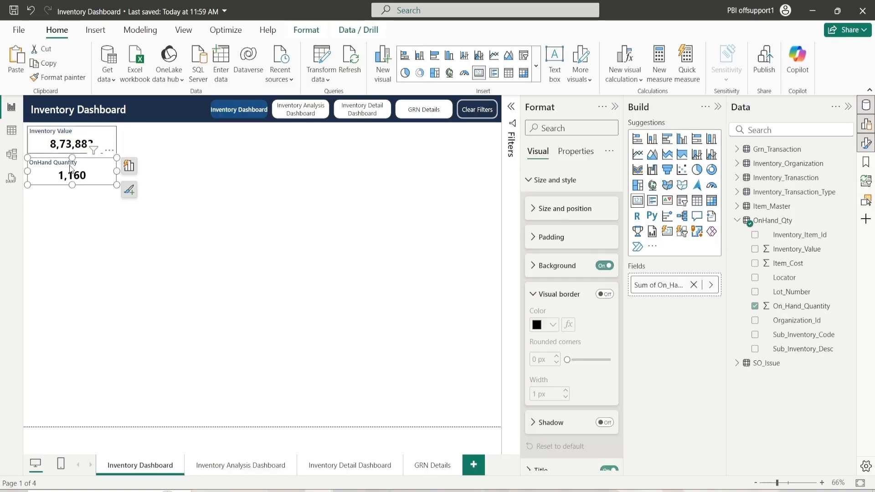
{"action": "left_click", "coordinate": [603, 294]}
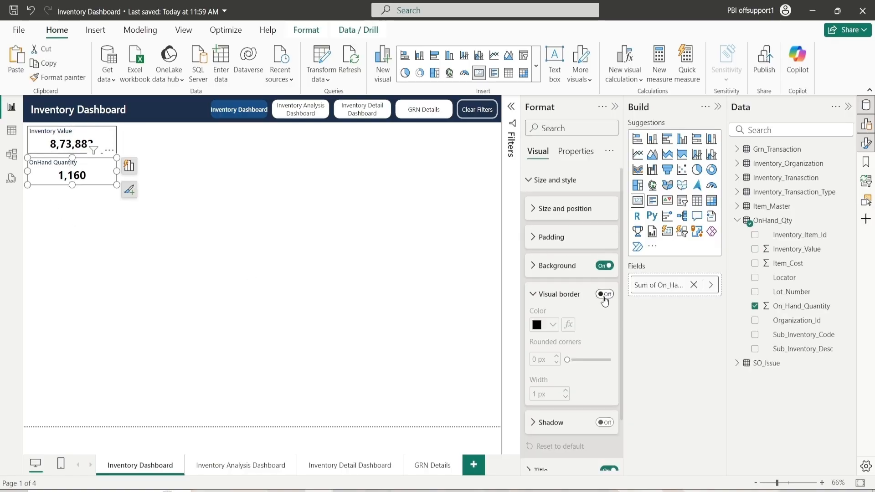
{"action": "left_click", "coordinate": [164, 236]}
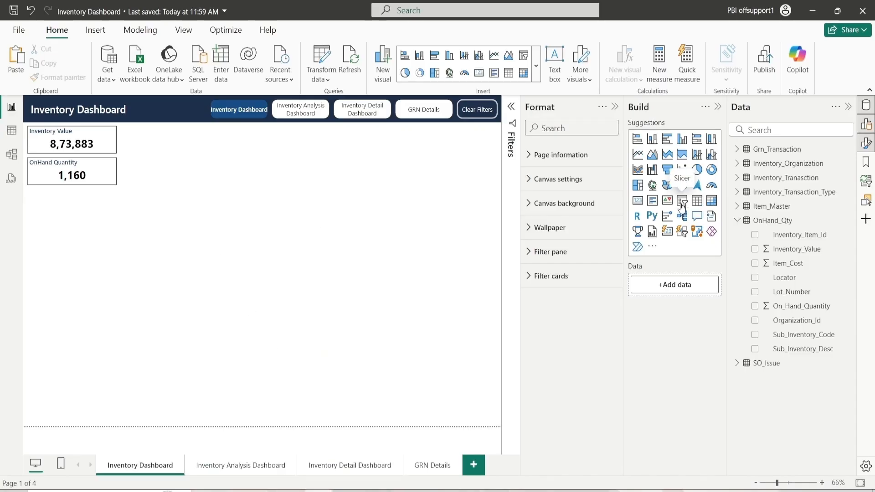
Insert a slicer about 239 wide and 70 high directly to the right of the Inventory Value card
{"action": "left_click", "coordinate": [682, 205]}
{"action": "left_click_drag", "start_coordinate": [57, 234], "coordinate": [154, 144]}
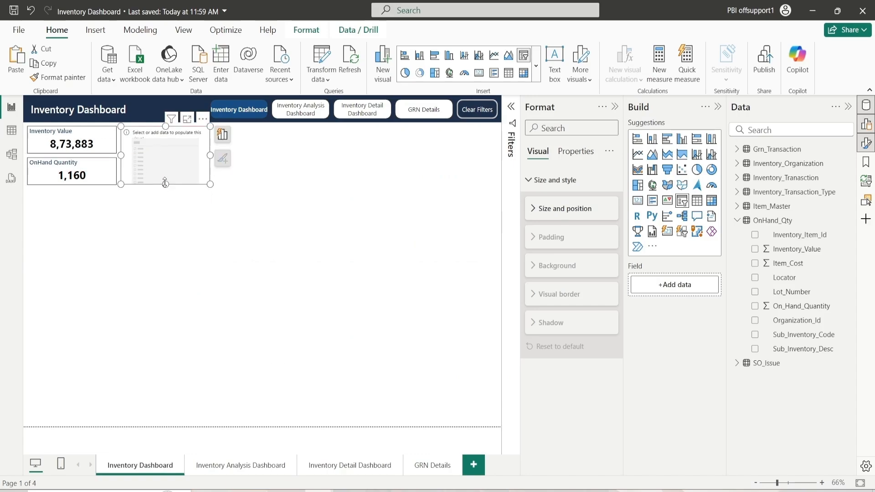
{"action": "left_click_drag", "start_coordinate": [165, 184], "coordinate": [163, 153]}
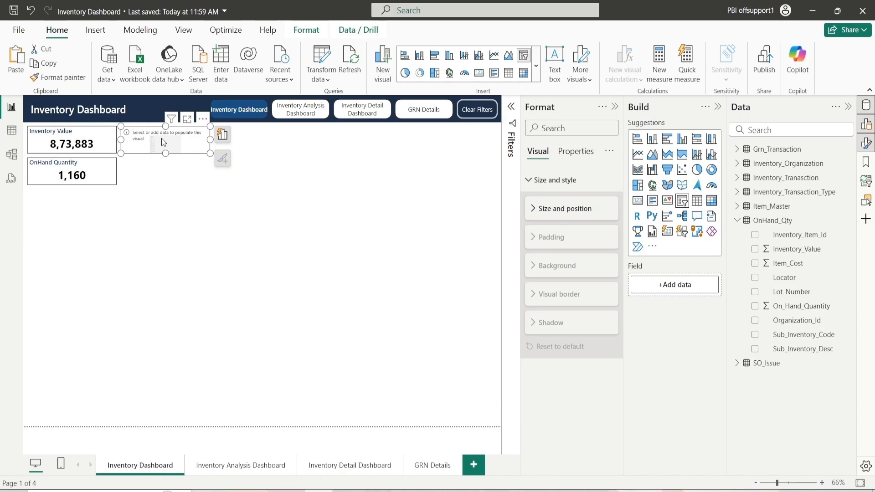
Populate the slicer with Organization_Name from the Inventory_Organization table and turn on its visual border
{"action": "left_click", "coordinate": [797, 131]}
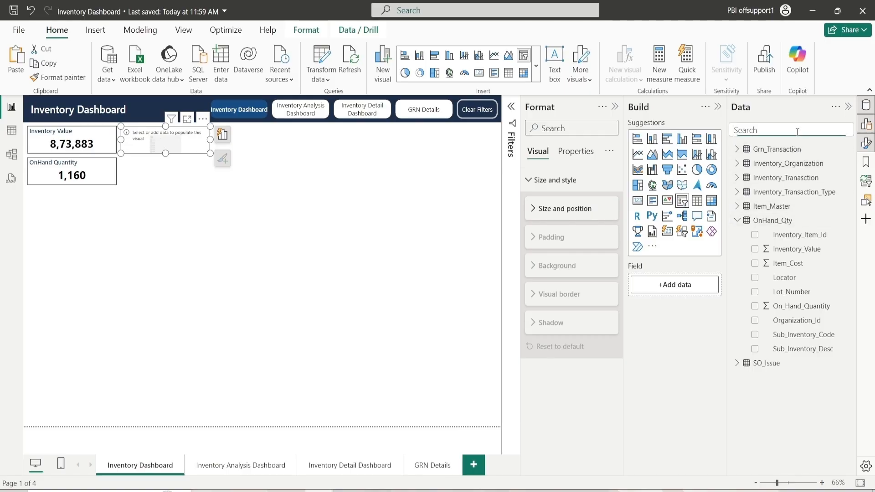
{"action": "type", "text": "Orag"}
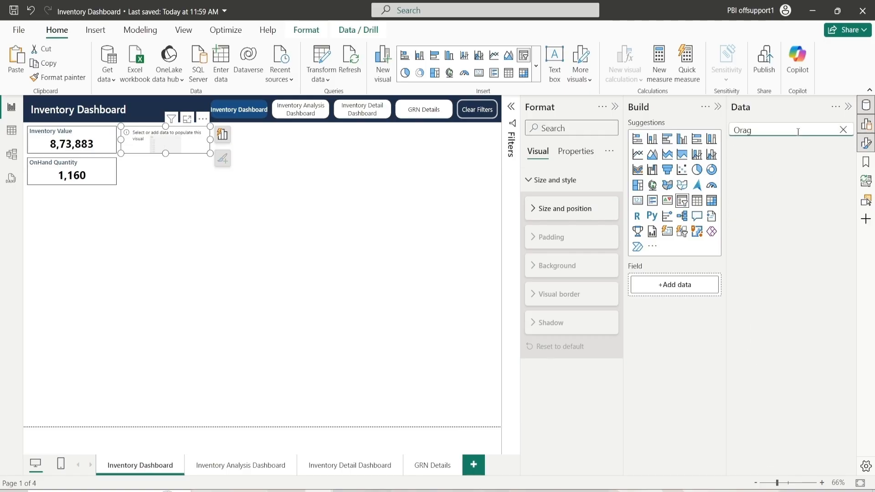
{"action": "key", "text": "BackSpace"}
{"action": "type", "text": "gan"}
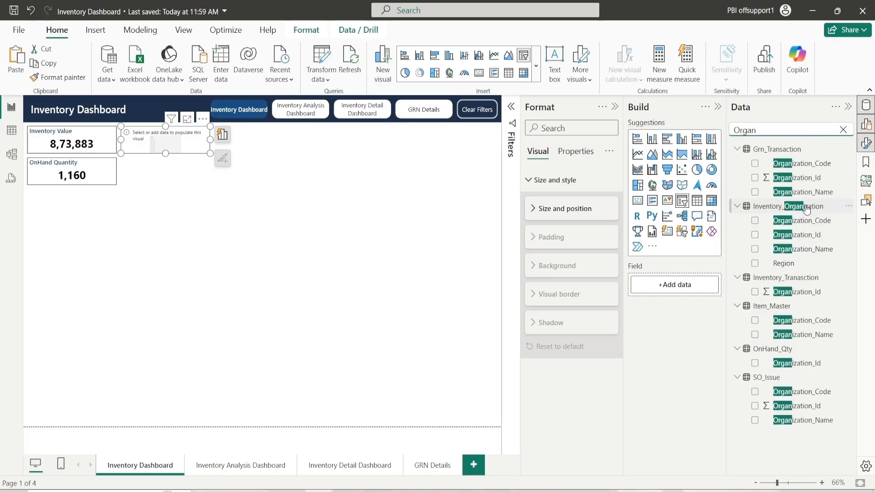
{"action": "left_click_drag", "start_coordinate": [807, 253], "coordinate": [698, 287]}
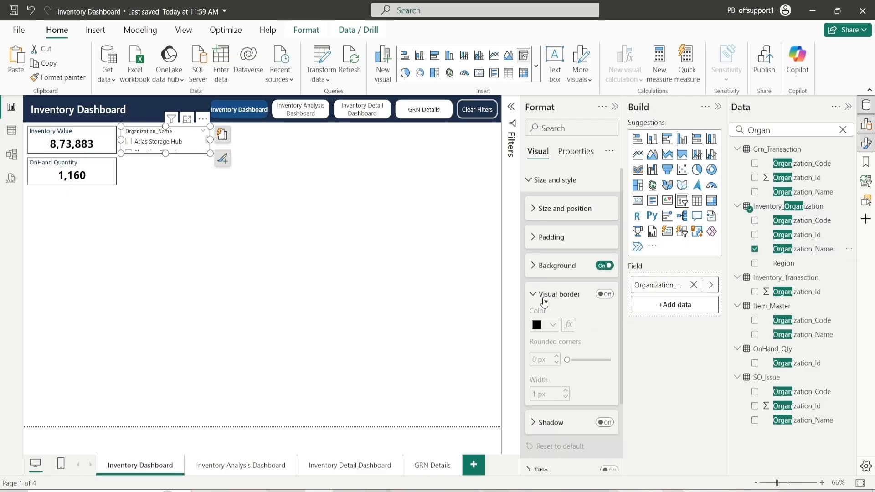
{"action": "left_click", "coordinate": [598, 294]}
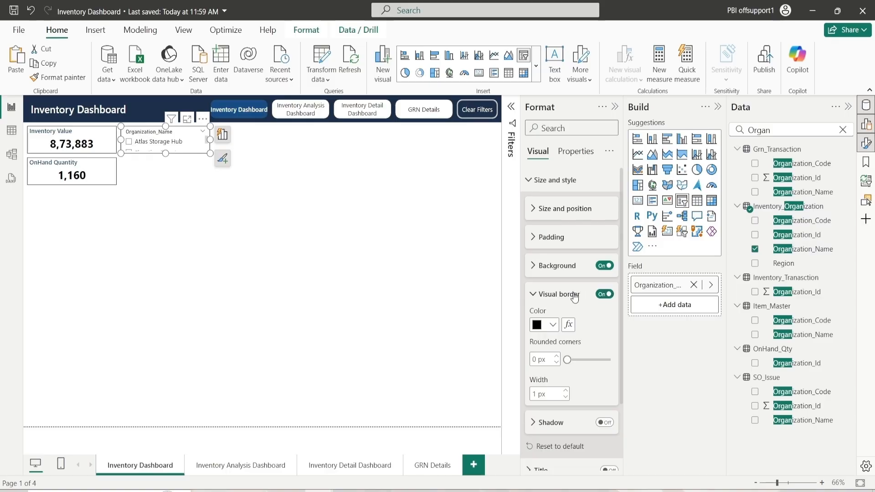
{"action": "left_click", "coordinate": [558, 294]}
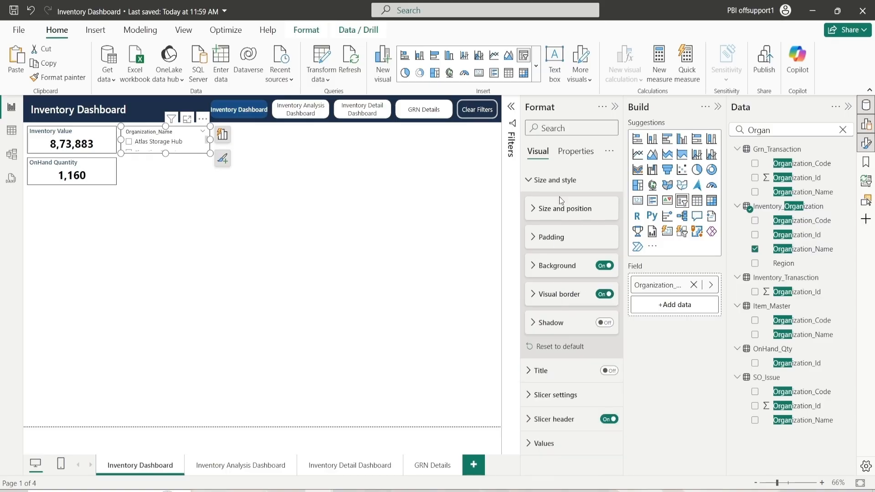
Check the slicer's height, width and position values
{"action": "left_click", "coordinate": [554, 210]}
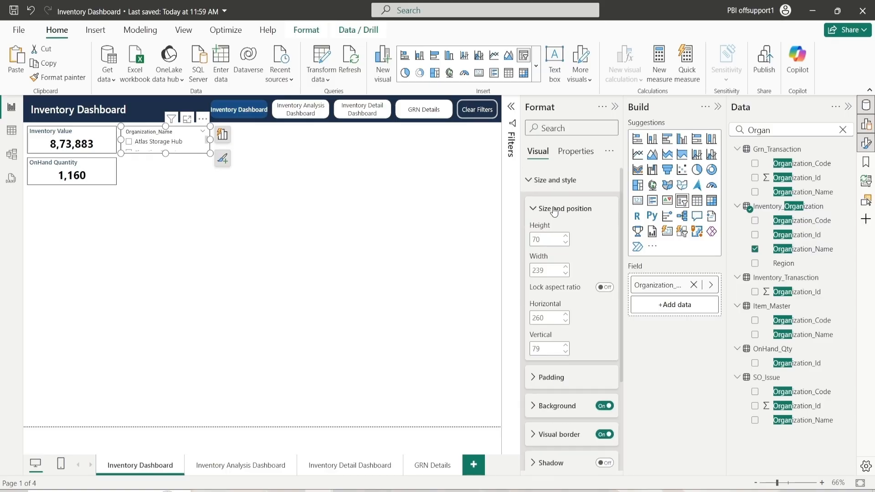
{"action": "left_click", "coordinate": [547, 241]}
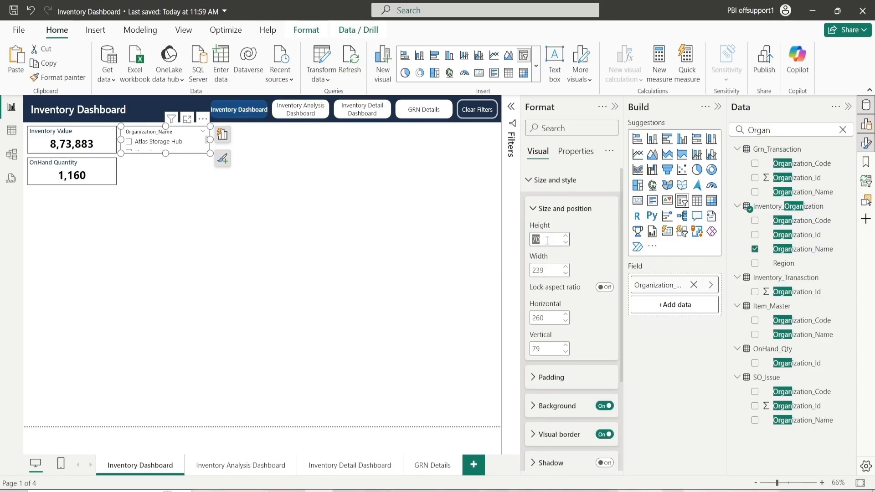
{"action": "left_click", "coordinate": [565, 268]}
{"action": "left_click", "coordinate": [565, 345]}
{"action": "left_click", "coordinate": [557, 212]}
{"action": "left_click", "coordinate": [560, 179]}
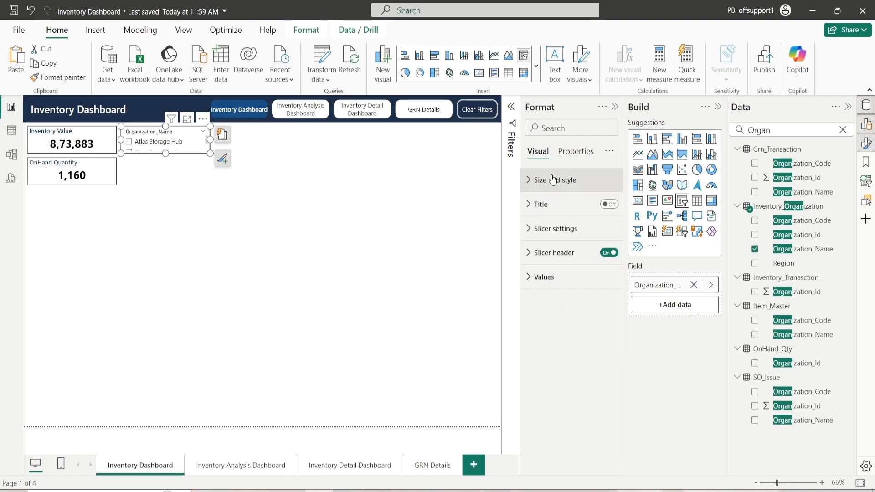
{"action": "left_click", "coordinate": [562, 179]}
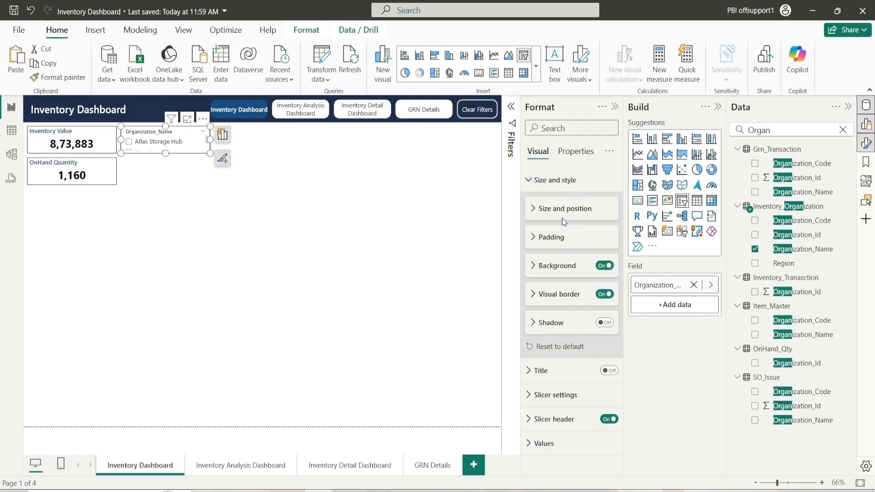
{"action": "left_click", "coordinate": [565, 180]}
Set the slicer's style to Dropdown and turn on its "Select all" option
{"action": "left_click", "coordinate": [560, 230]}
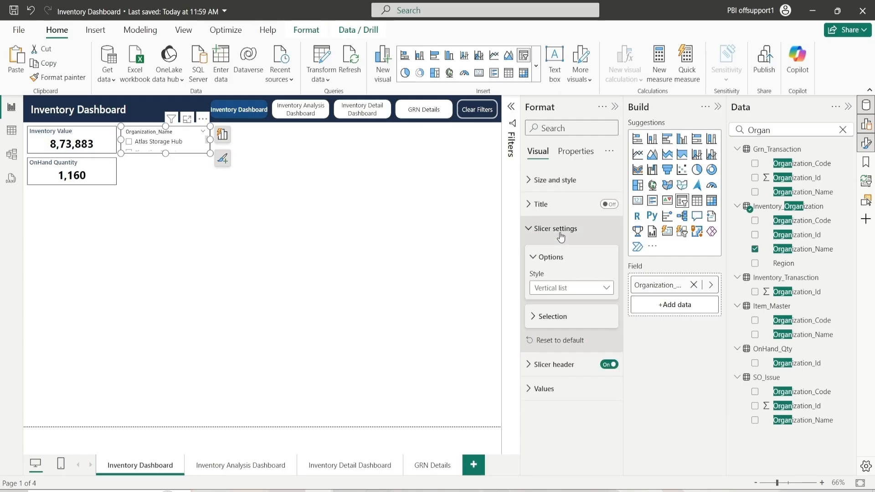
{"action": "left_click", "coordinate": [571, 288]}
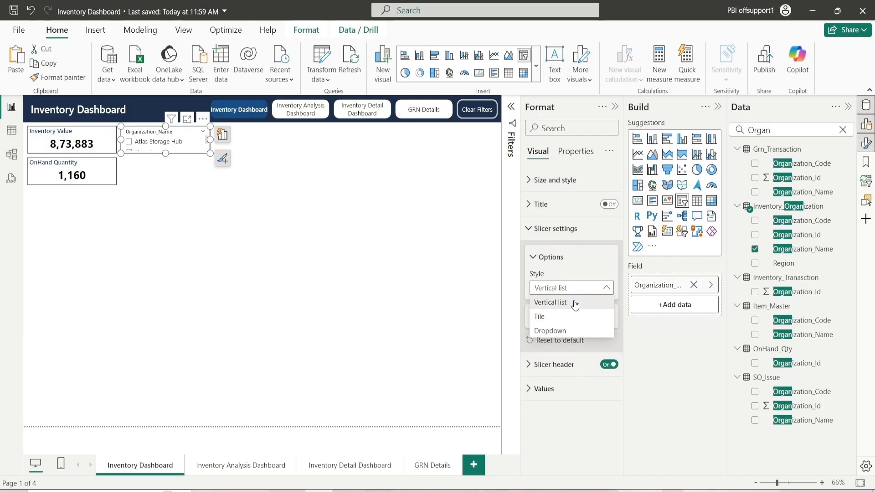
{"action": "left_click", "coordinate": [554, 328]}
{"action": "left_click", "coordinate": [564, 315]}
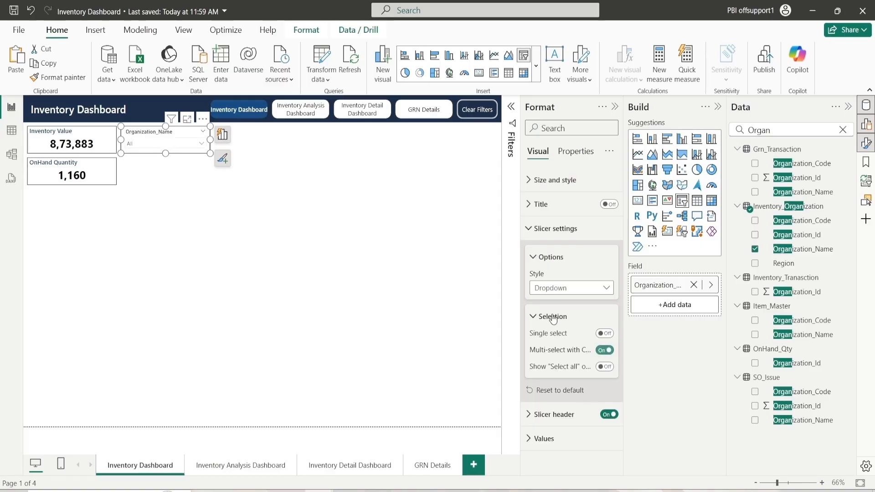
{"action": "left_click", "coordinate": [602, 367]}
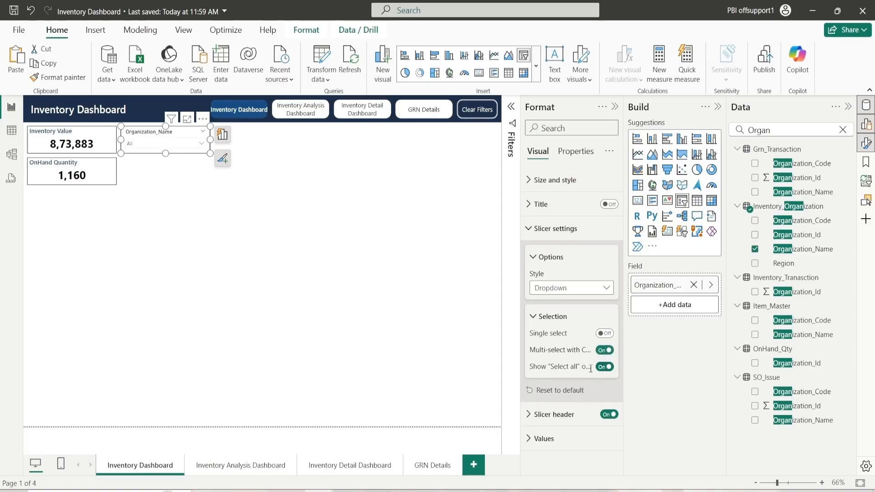
{"action": "left_click", "coordinate": [387, 291]}
{"action": "left_click", "coordinate": [182, 133]}
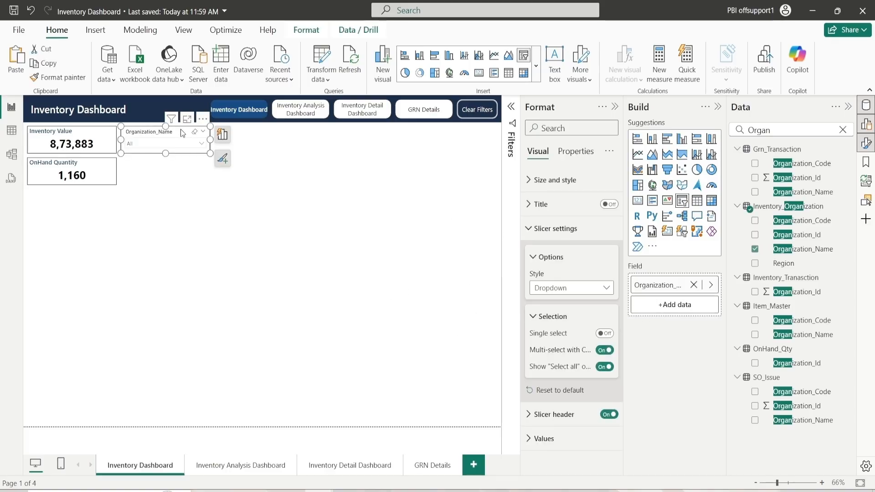
Change the slicer header's title text to Organization Name
{"action": "left_click", "coordinate": [564, 258]}
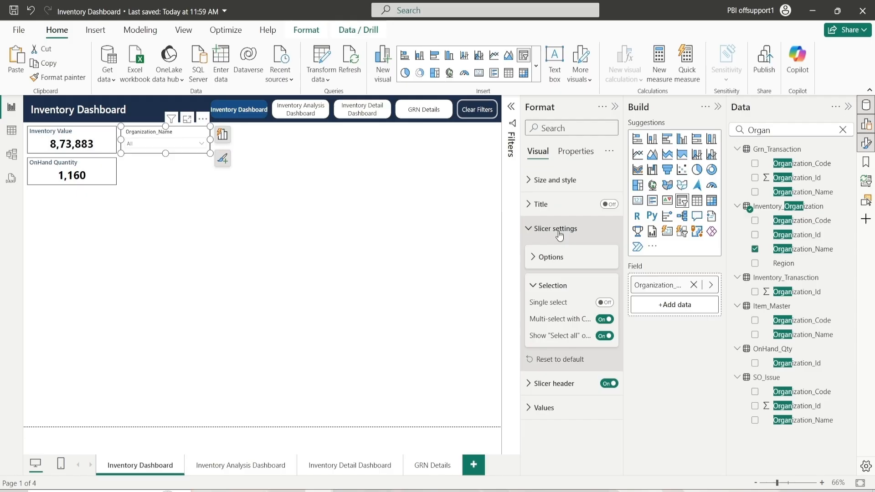
{"action": "left_click", "coordinate": [560, 228]}
{"action": "left_click", "coordinate": [561, 253]}
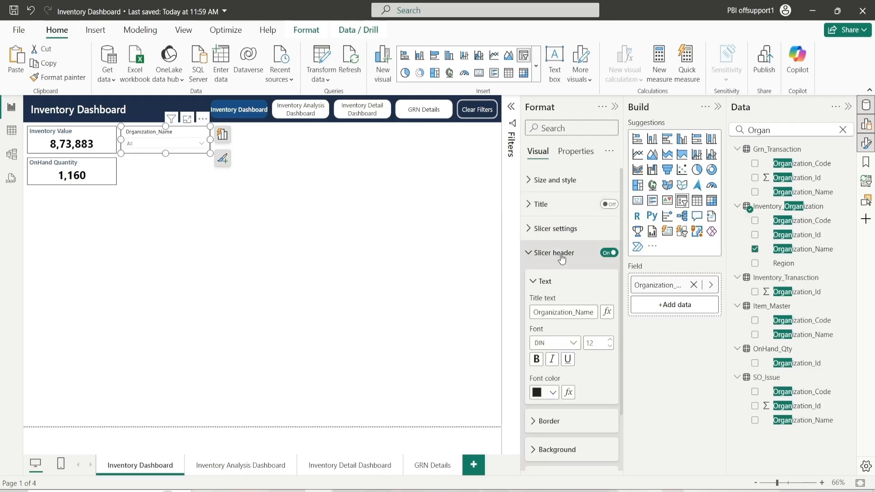
{"action": "left_click", "coordinate": [577, 313]}
{"action": "key", "text": "BackSpace"}
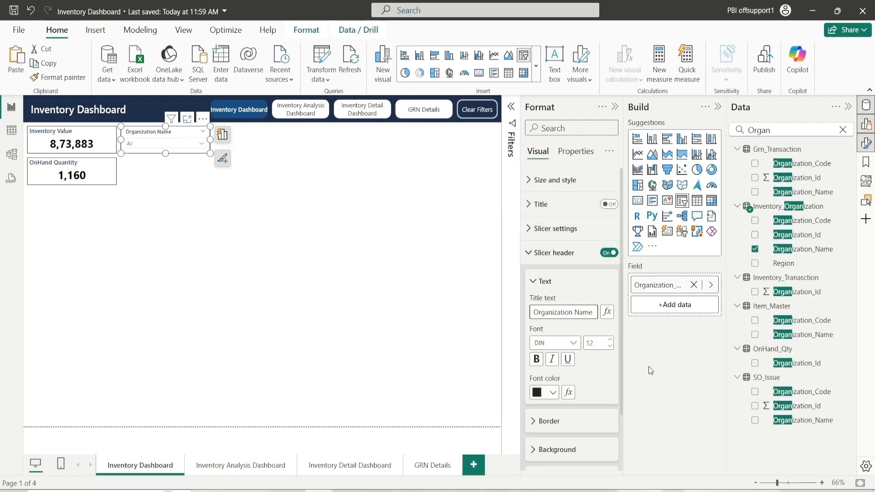
Set the slicer header's font to Segoe UI Semibold and its font color to dark blue from the recent colors
{"action": "left_click", "coordinate": [552, 359]}
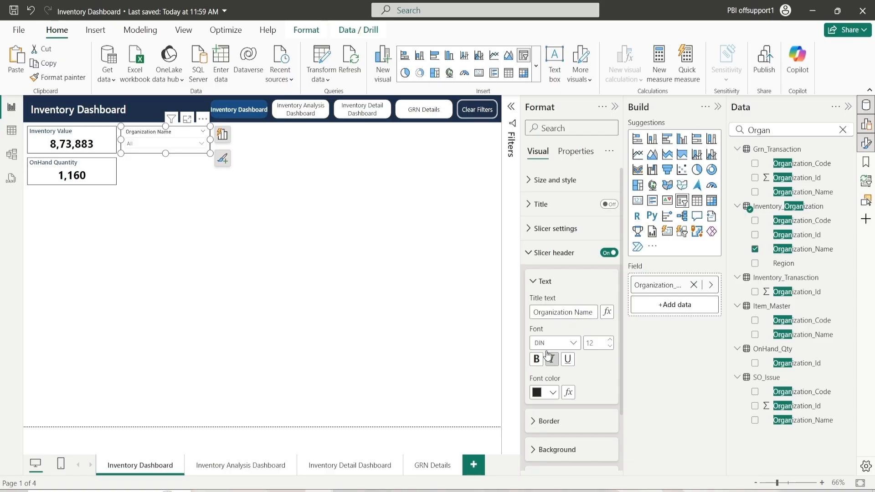
{"action": "left_click", "coordinate": [552, 359]}
{"action": "left_click", "coordinate": [568, 343]}
{"action": "scroll", "coordinate": [584, 255], "scroll_direction": "down", "scroll_amount": 5}
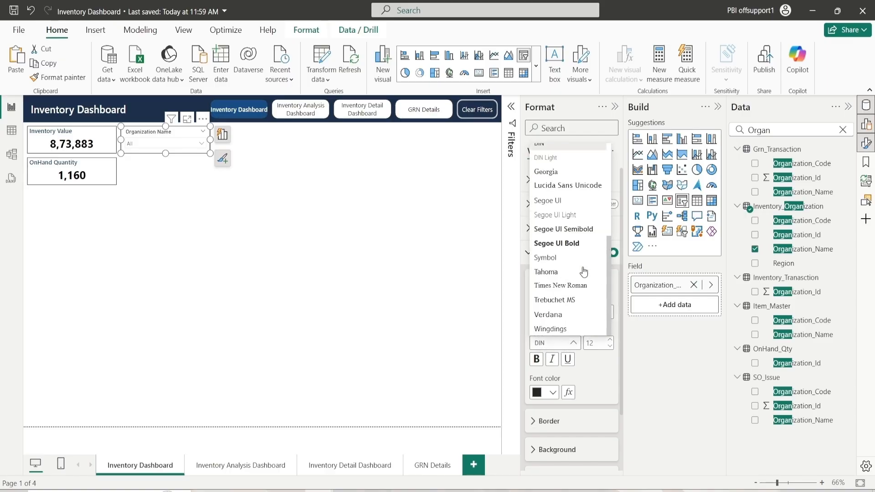
{"action": "left_click", "coordinate": [582, 237]}
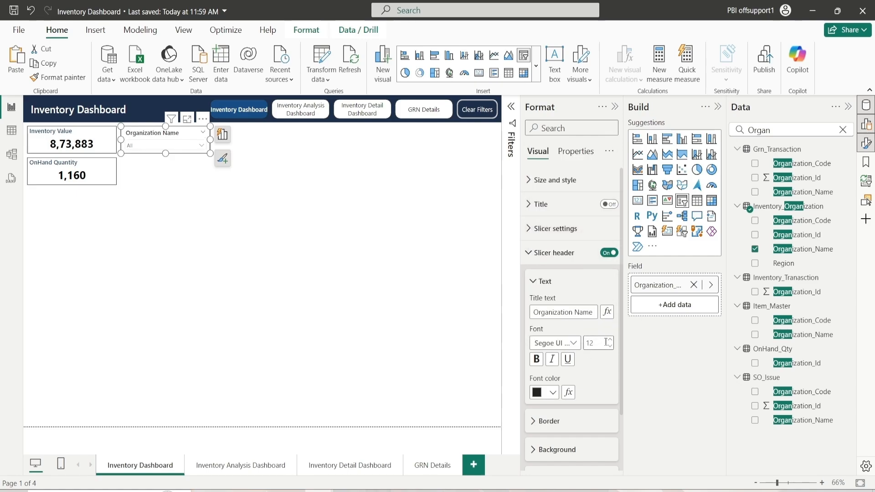
{"action": "left_click", "coordinate": [598, 375]}
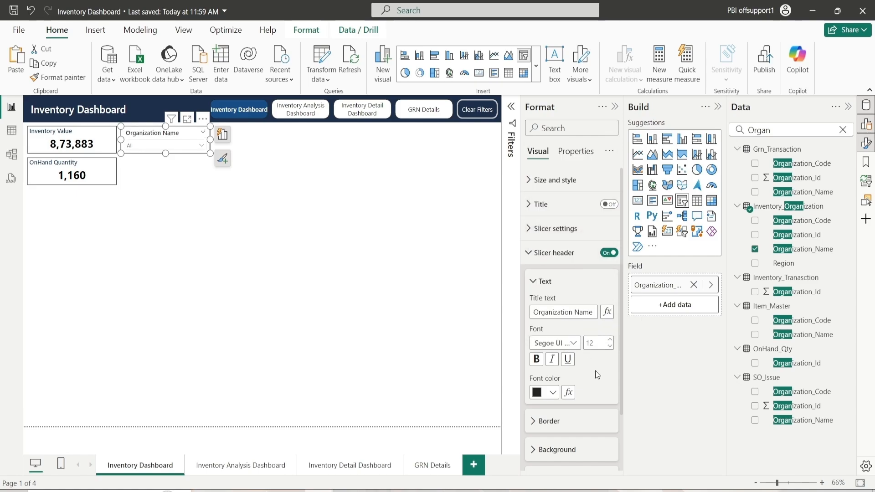
{"action": "left_click", "coordinate": [553, 393]}
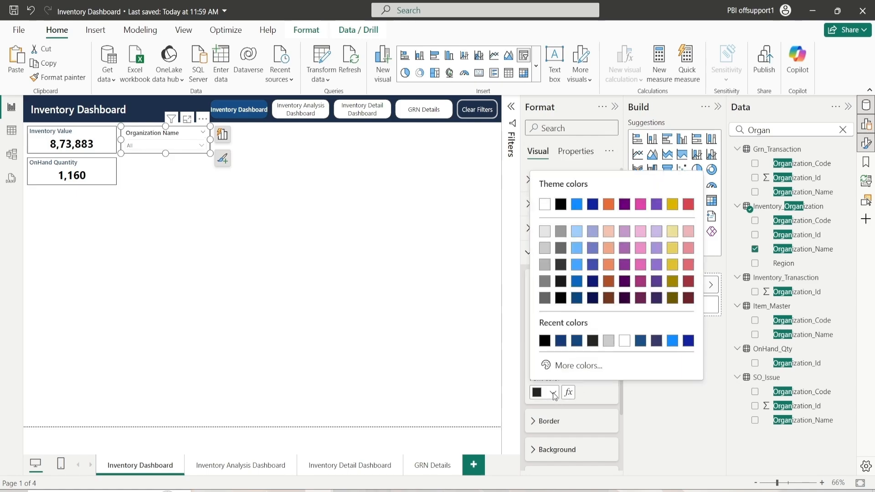
{"action": "left_click", "coordinate": [577, 342]}
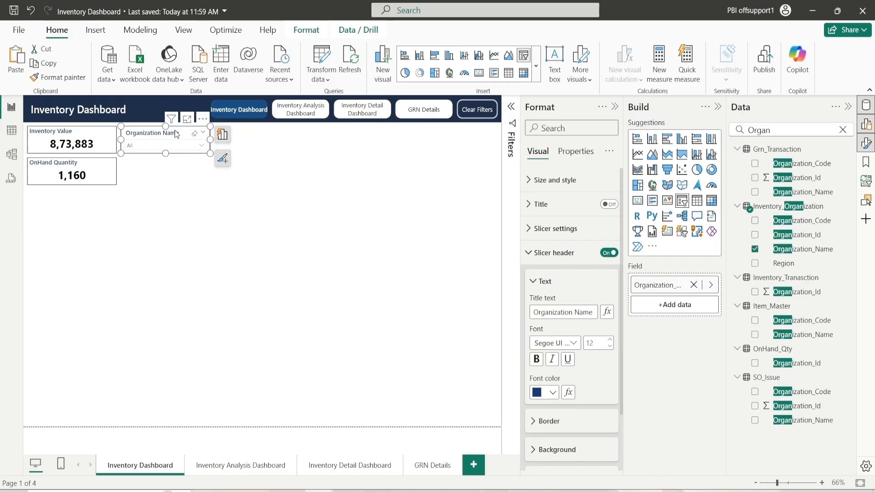
Paste three copies of the Organization Name slicer and place them in a row beside the original
{"action": "left_click", "coordinate": [249, 160]}
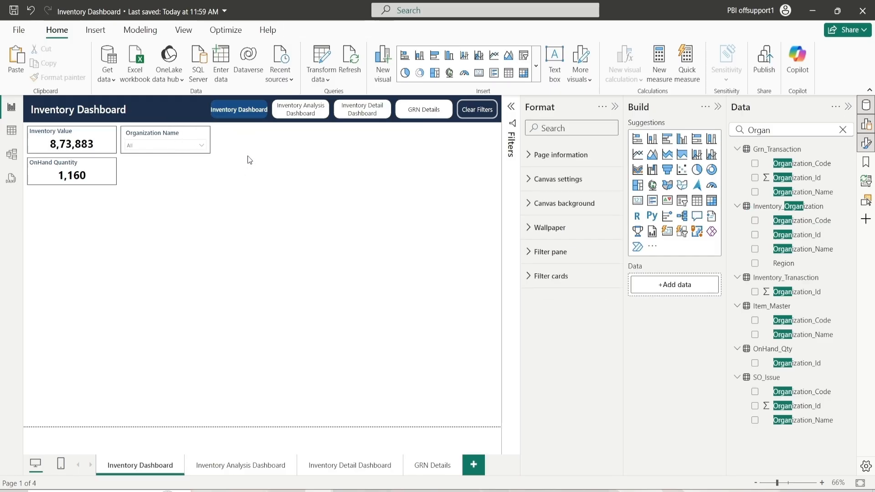
{"action": "key", "text": "ctrl+v"}
{"action": "left_click_drag", "start_coordinate": [182, 138], "coordinate": [271, 139]}
{"action": "key", "text": "ctrl+v"}
{"action": "key", "text": "ctrl+v"}
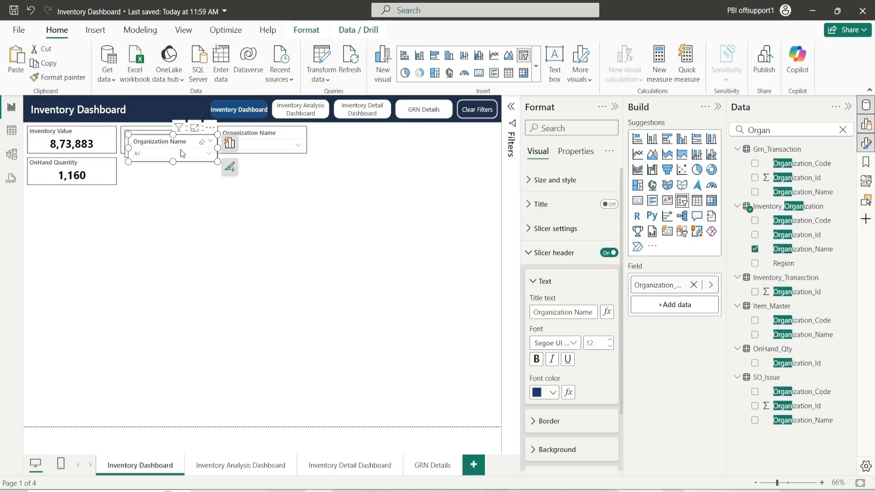
{"action": "left_click_drag", "start_coordinate": [182, 153], "coordinate": [378, 139]}
{"action": "left_click_drag", "start_coordinate": [187, 137], "coordinate": [470, 135]}
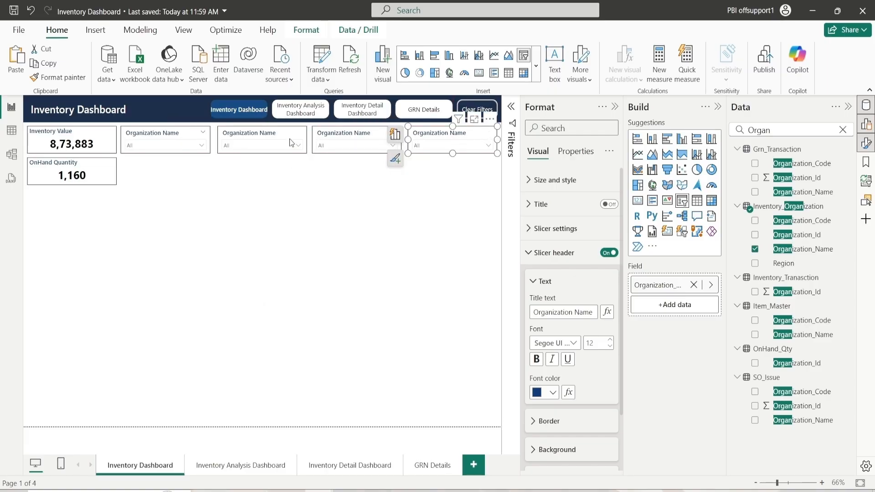
Replace the second slicer's field with Item_Description from the Item_Master table
{"action": "left_click", "coordinate": [275, 136]}
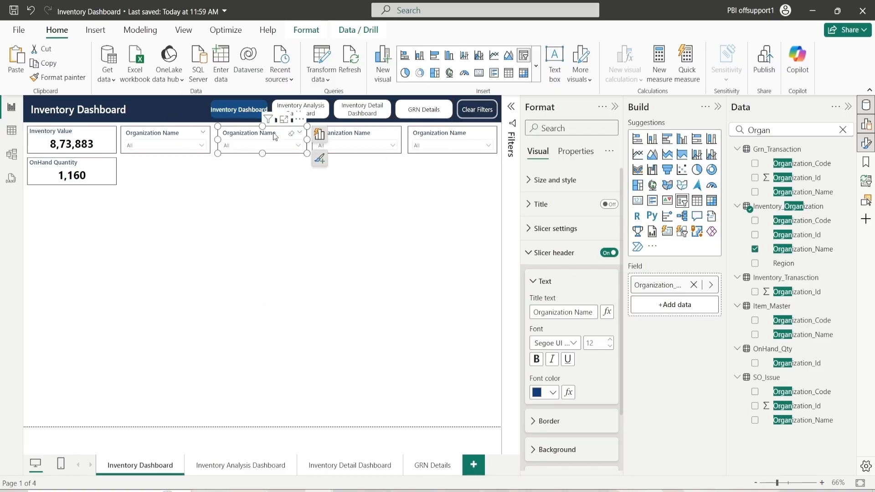
{"action": "left_click", "coordinate": [693, 285]}
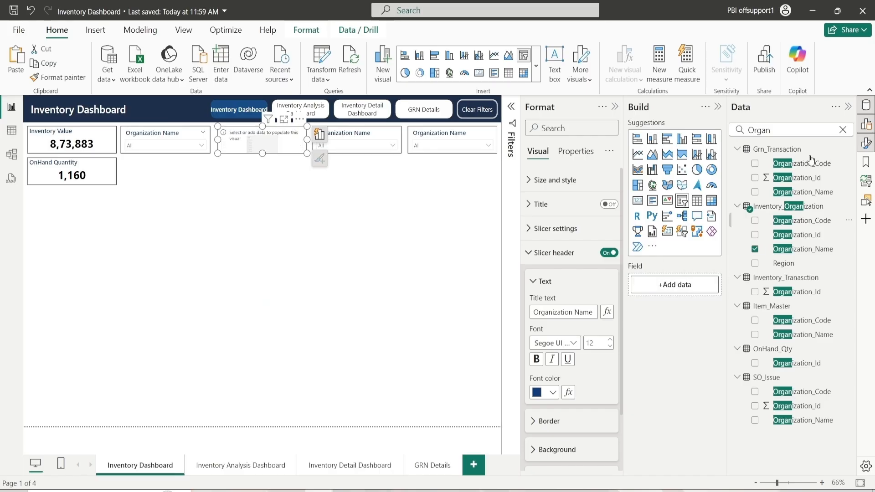
{"action": "left_click", "coordinate": [843, 130]}
{"action": "type", "text": "Itme"}
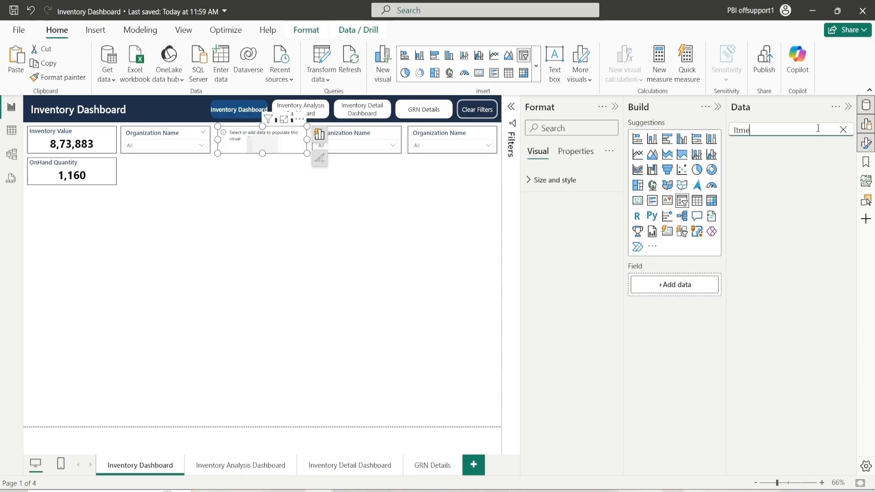
{"action": "key", "text": "BackSpace"}
{"action": "key", "text": "BackSpace"}
{"action": "type", "text": "em"}
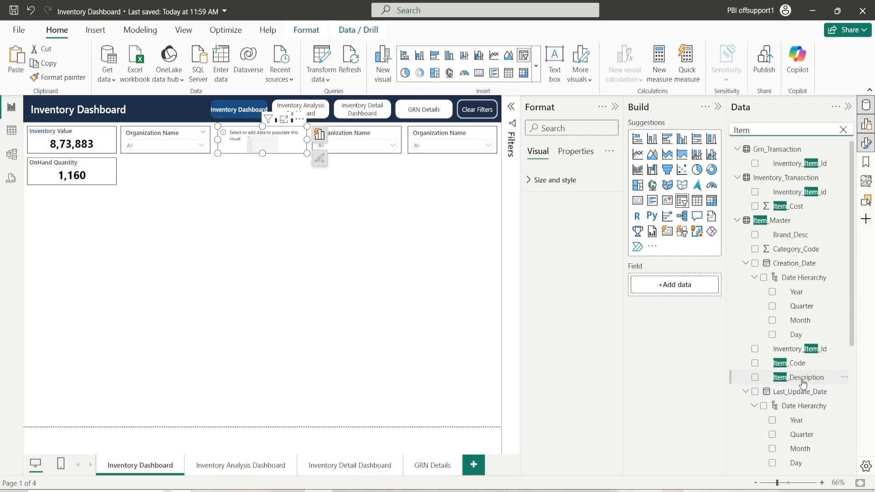
{"action": "left_click_drag", "start_coordinate": [803, 384], "coordinate": [708, 290]}
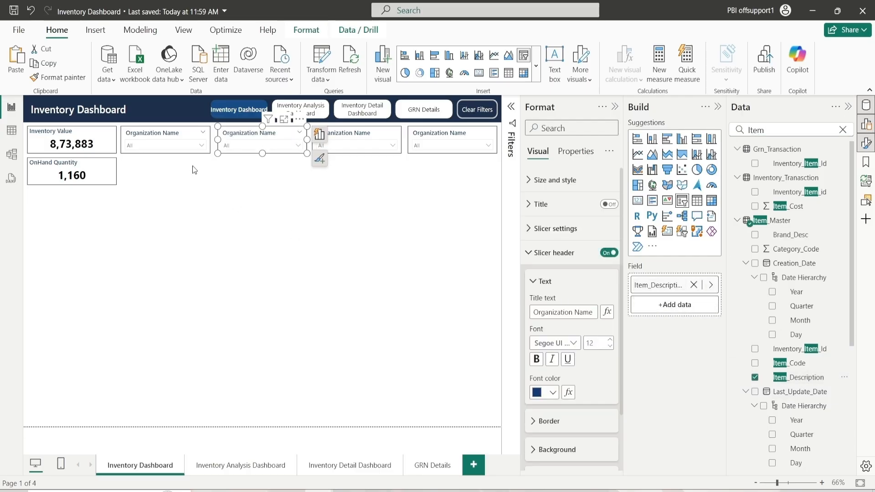
Change the second slicer's header title to Item Name and check its dropdown list
{"action": "left_click", "coordinate": [575, 315]}
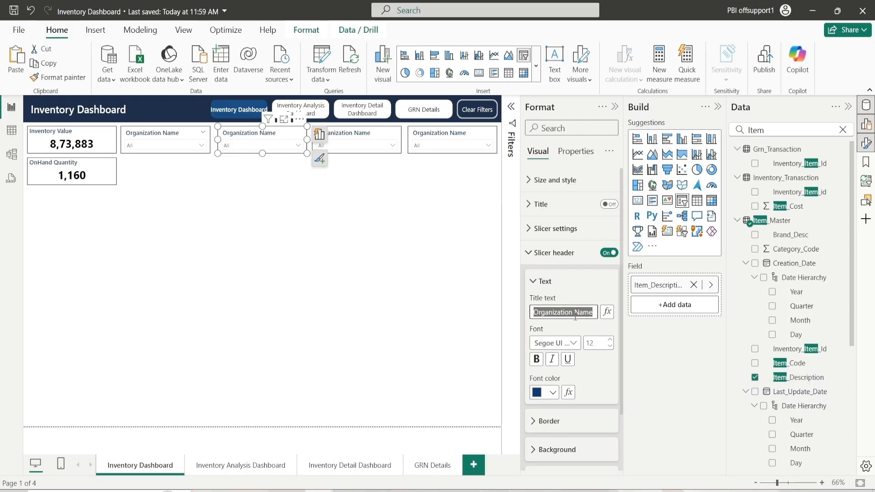
{"action": "type", "text": "Item"}
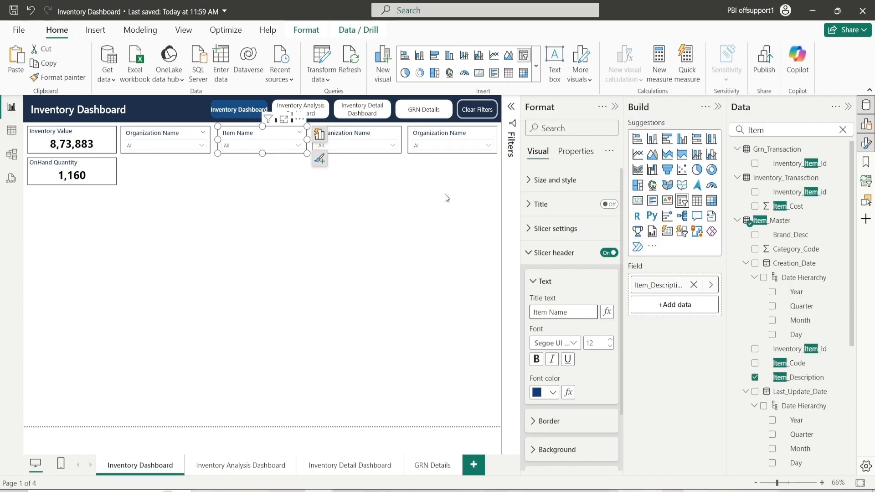
{"action": "left_click", "coordinate": [269, 147]}
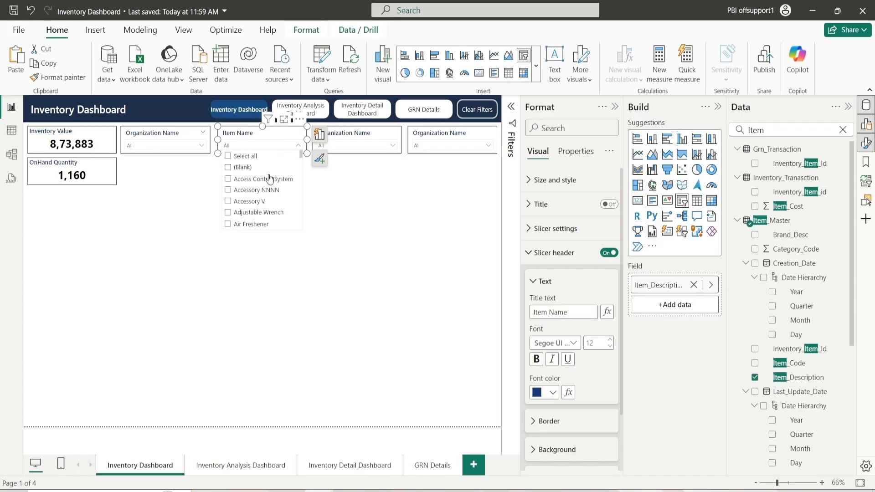
{"action": "left_click", "coordinate": [280, 142]}
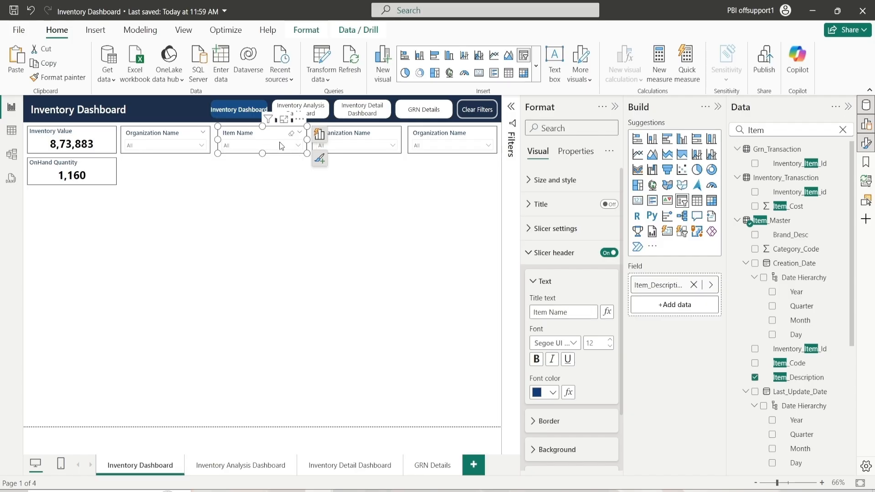
Check the Item Name and Major Catdesc slicers on the reference inventory dashboard in the browser
{"action": "left_click", "coordinate": [364, 130]}
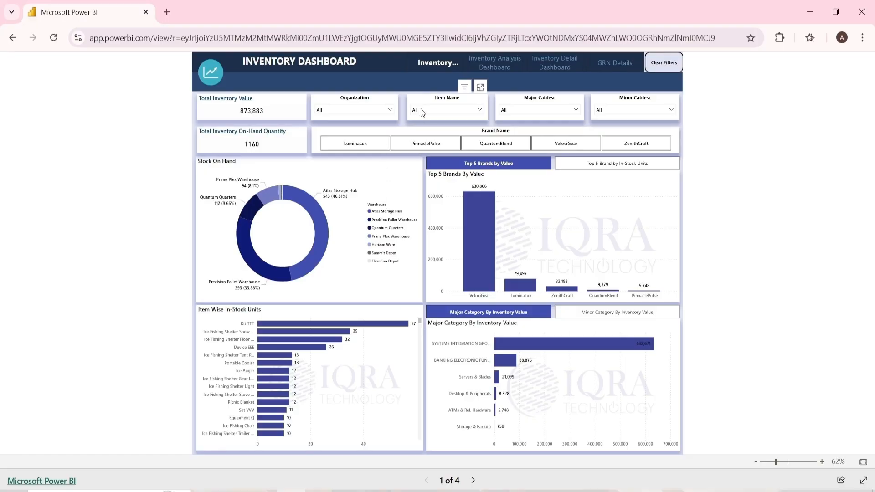
{"action": "left_click", "coordinate": [434, 110]}
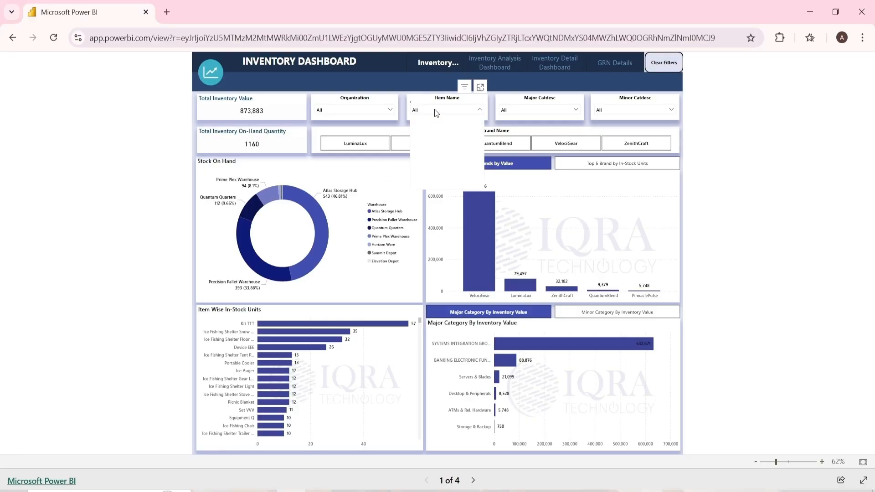
{"action": "left_click", "coordinate": [531, 108]}
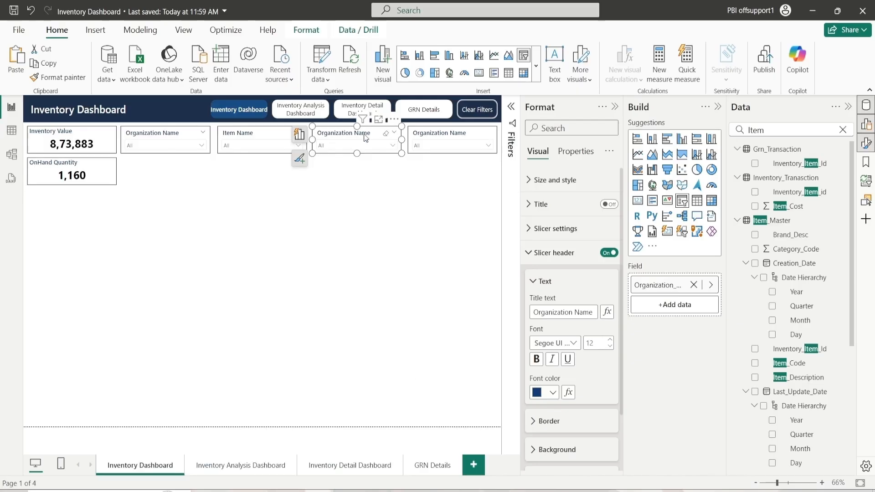
Replace the third slicer's field with Major_Catdesc from the Item_Master table
{"action": "left_click", "coordinate": [842, 130]}
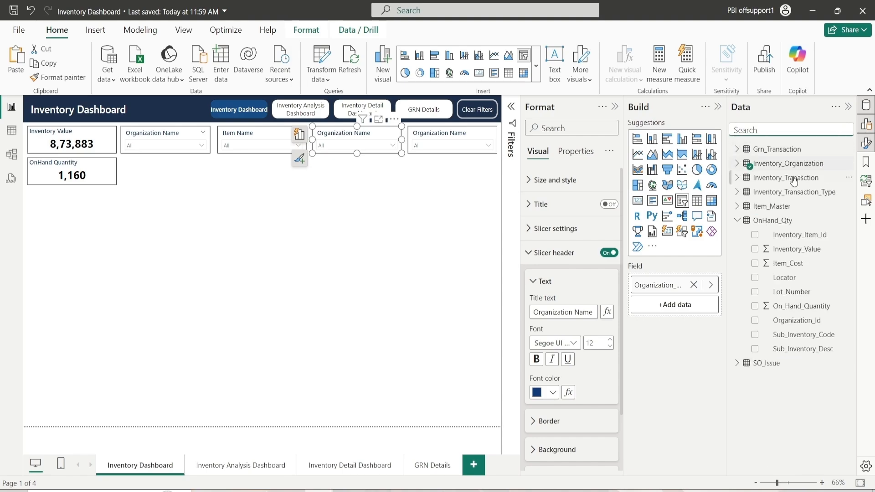
{"action": "type", "text": "Major"}
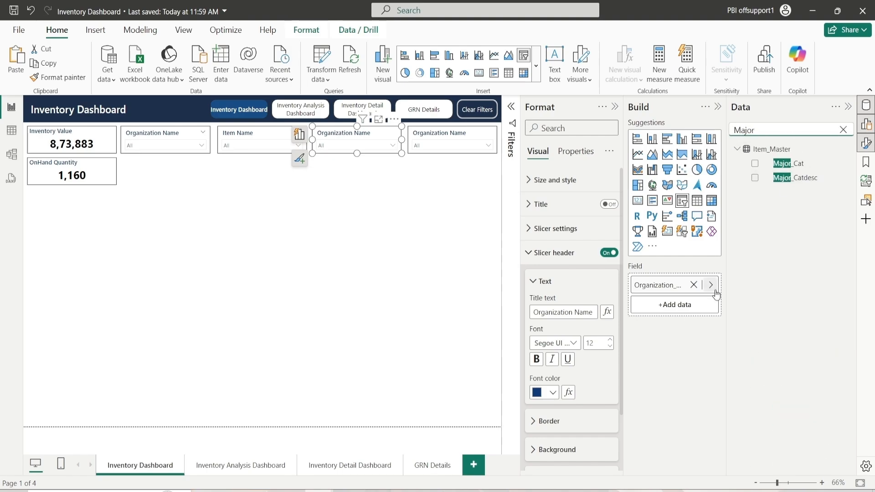
{"action": "left_click", "coordinate": [693, 285]}
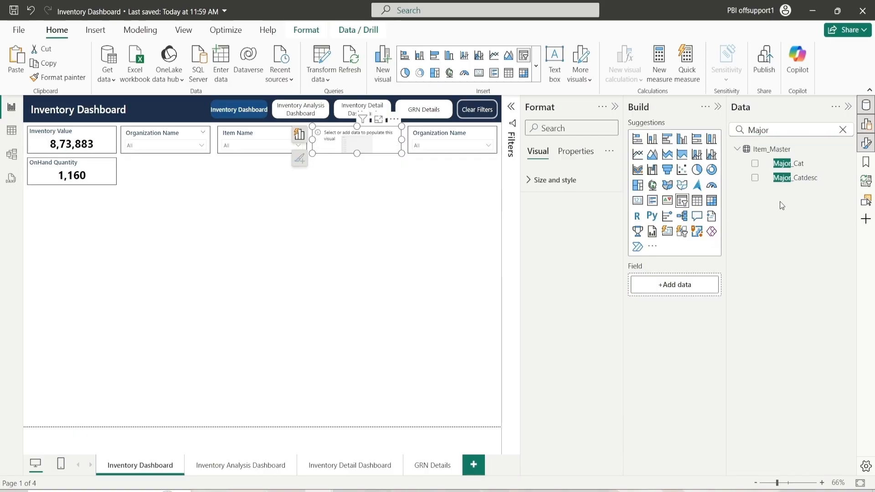
{"action": "left_click", "coordinate": [797, 168]}
{"action": "left_click_drag", "start_coordinate": [794, 184], "coordinate": [668, 290]}
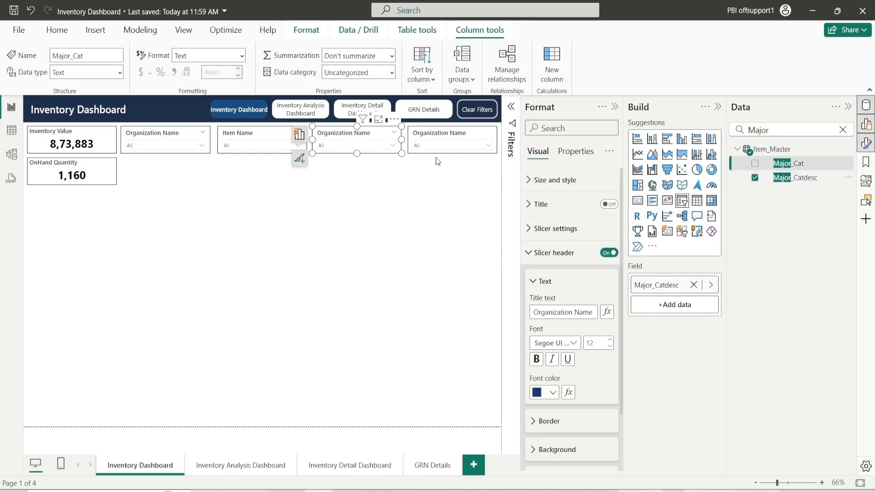
Change the third slicer's header title to Major Catdesc
{"action": "triple_click", "coordinate": [573, 314]}
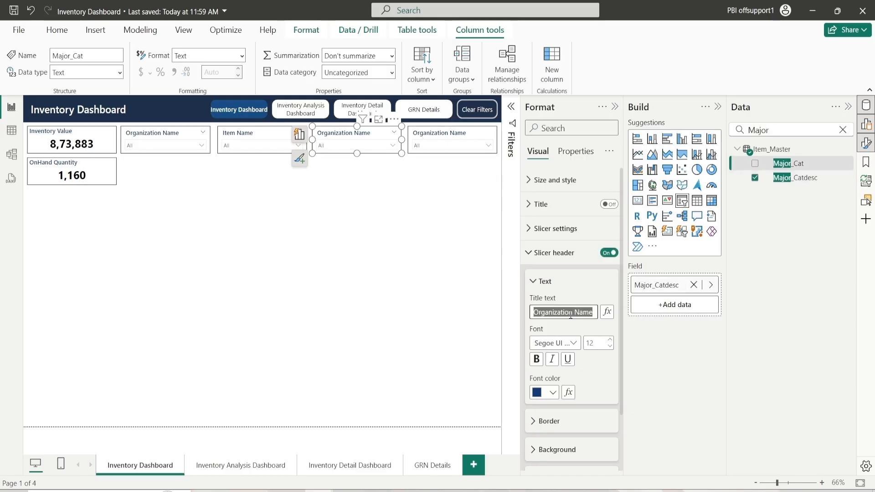
{"action": "type", "text": "Major Catdesc"}
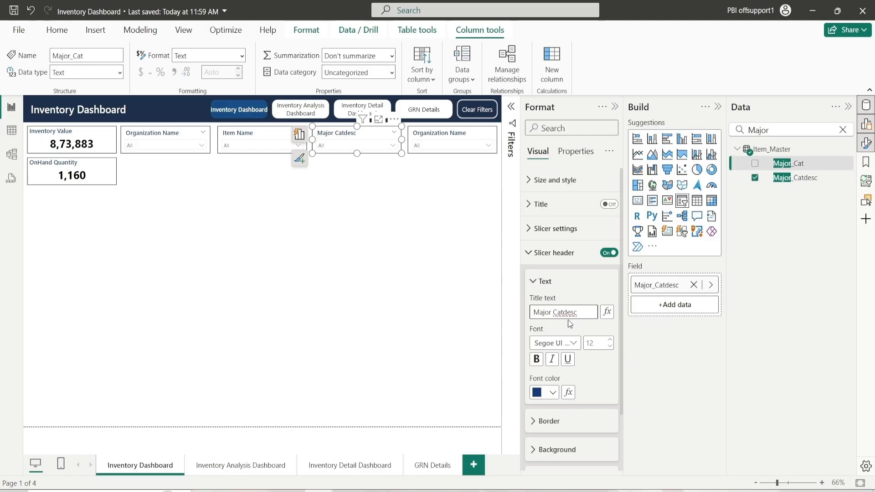
{"action": "left_click", "coordinate": [545, 282]}
Replace the fourth slicer's field with Minorcat_Desc from the Item_Master table
{"action": "left_click", "coordinate": [429, 138]}
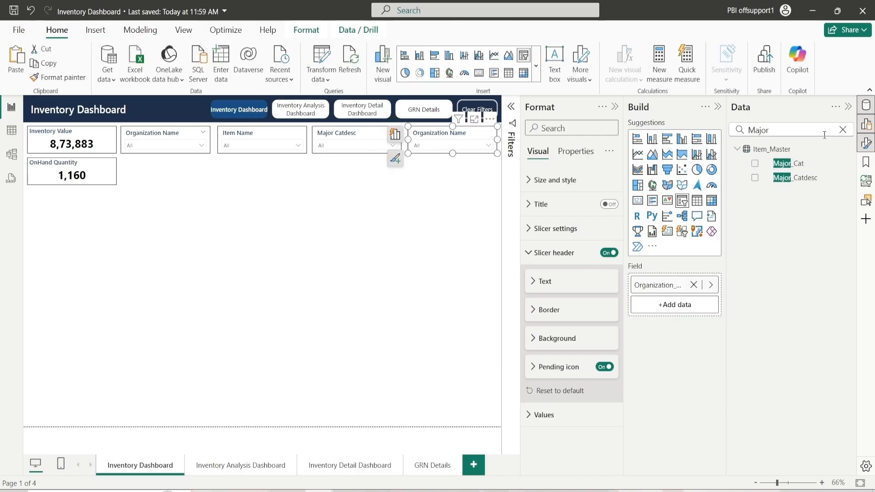
{"action": "left_click", "coordinate": [765, 131]}
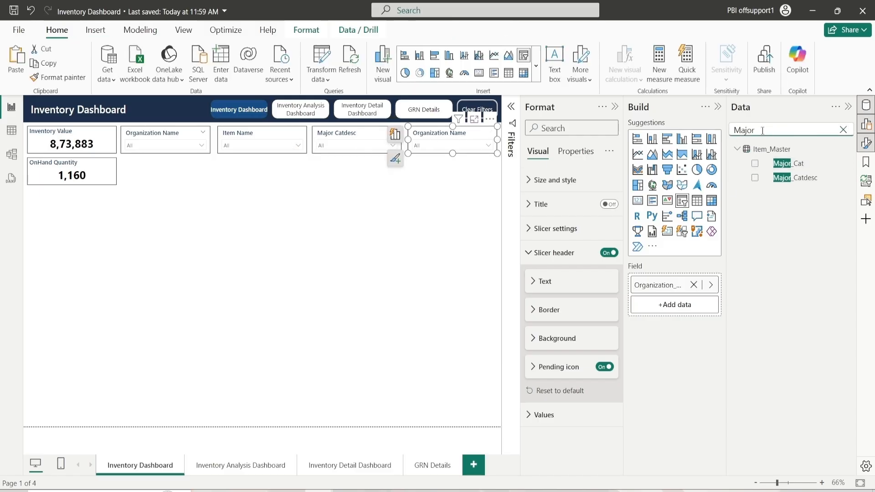
{"action": "key", "text": "BackSpace"}
{"action": "key", "text": "BackSpace"}
{"action": "key", "text": "BackSpace"}
{"action": "key", "text": "BackSpace"}
{"action": "type", "text": "o"}
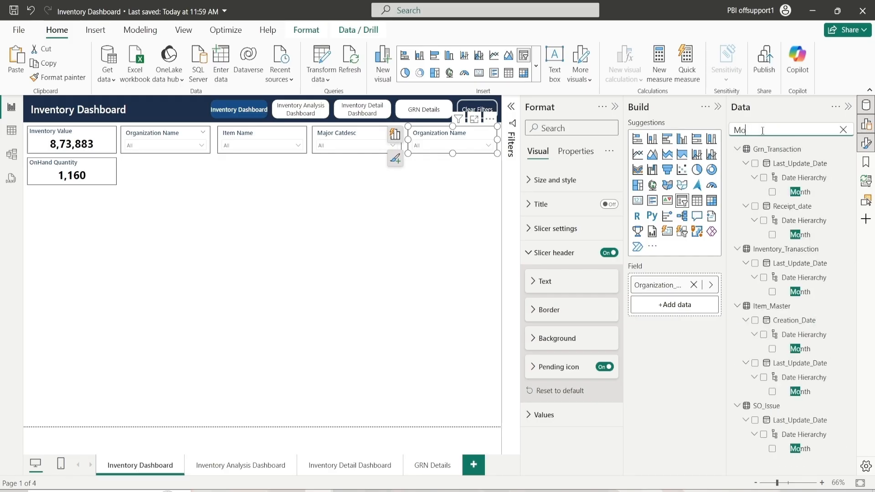
{"action": "key", "text": "BackSpace"}
{"action": "type", "text": "inoel"}
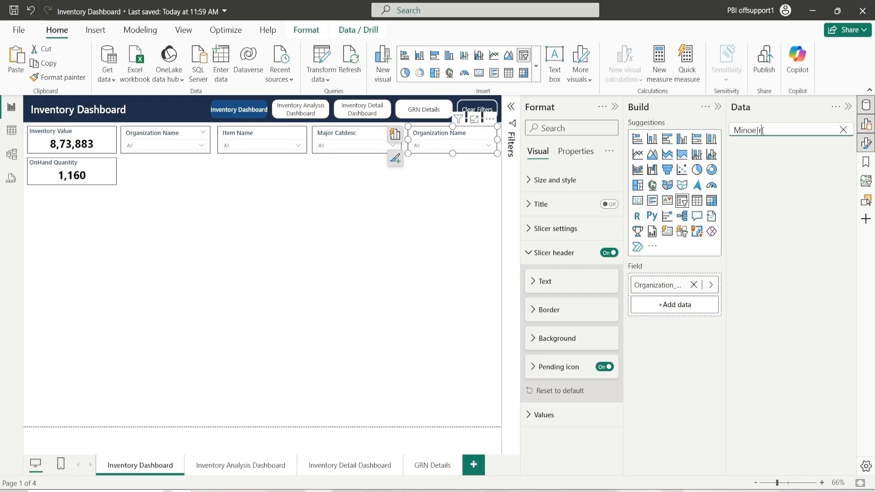
{"action": "key", "text": "BackSpace"}
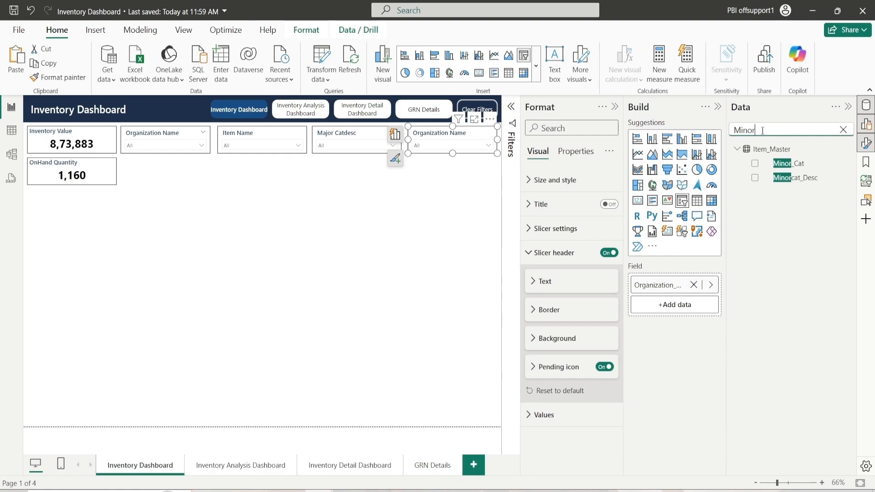
{"action": "left_click", "coordinate": [693, 285]}
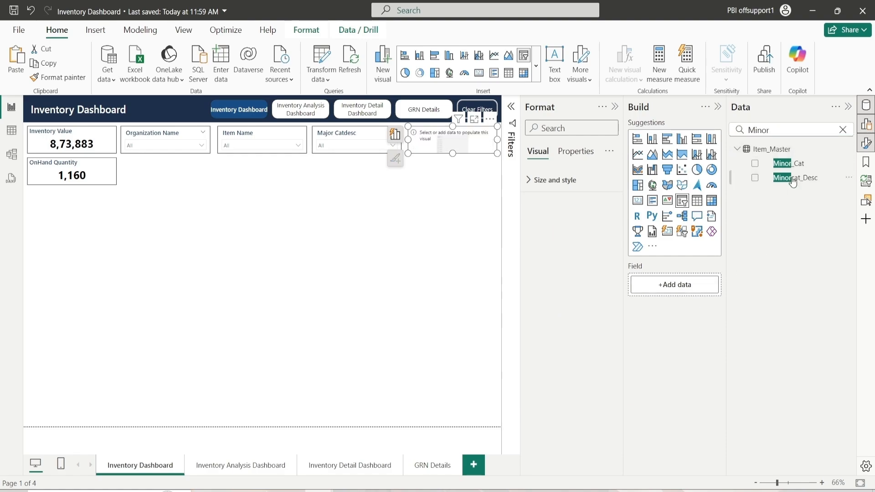
{"action": "left_click", "coordinate": [791, 165]}
{"action": "left_click_drag", "start_coordinate": [796, 182], "coordinate": [716, 266]}
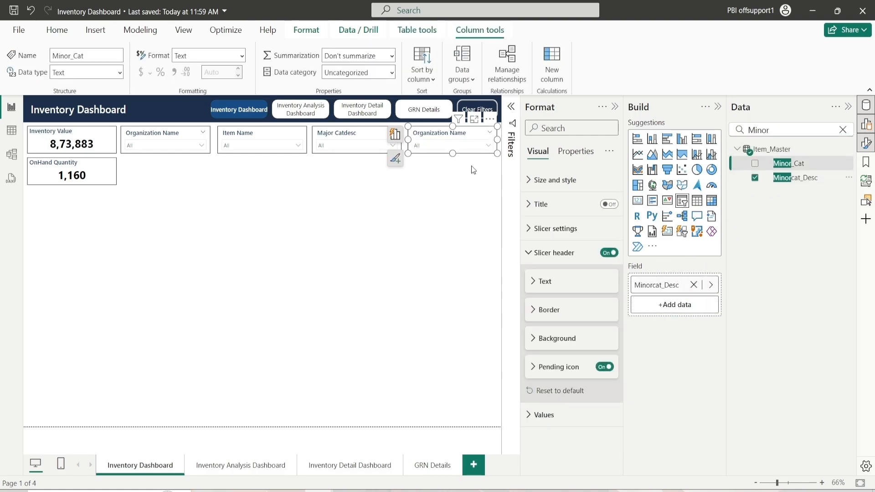
Change the fourth slicer's header title to Minor Catdesc and deselect the slicer
{"action": "left_click", "coordinate": [542, 281]}
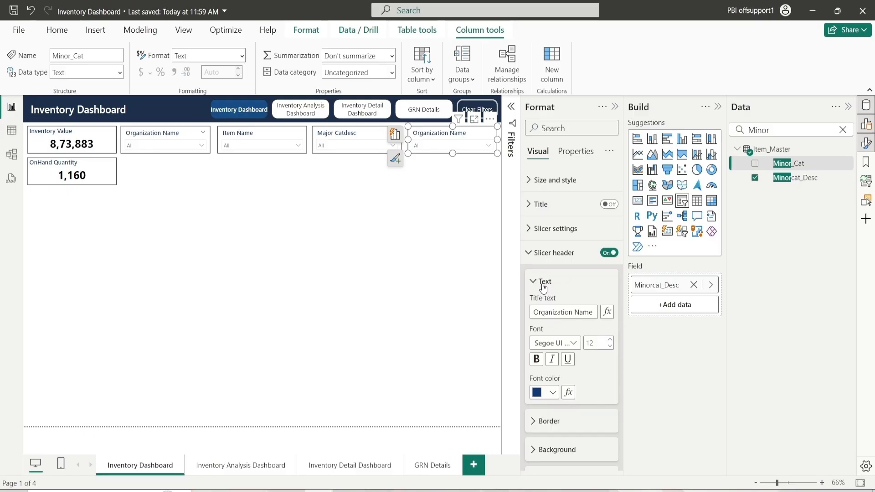
{"action": "left_click", "coordinate": [555, 313]}
{"action": "type", "text": "Mi"}
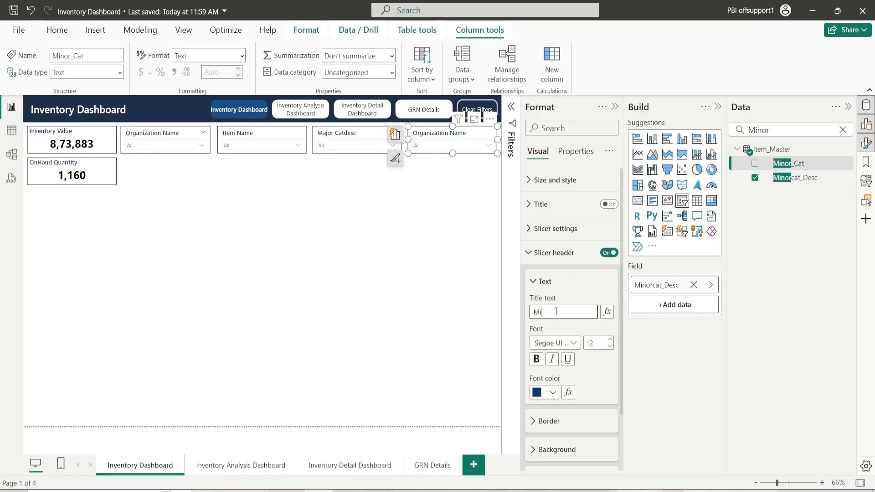
{"action": "type", "text": "nor Cat"}
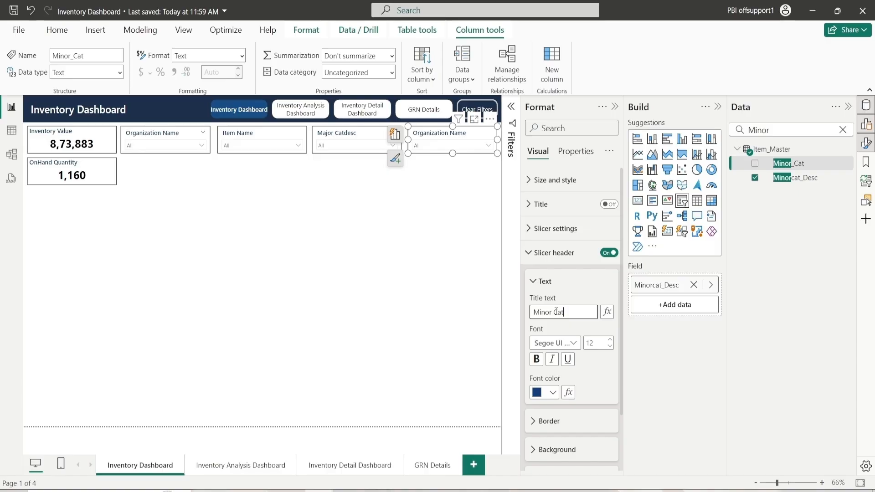
{"action": "type", "text": "desc"}
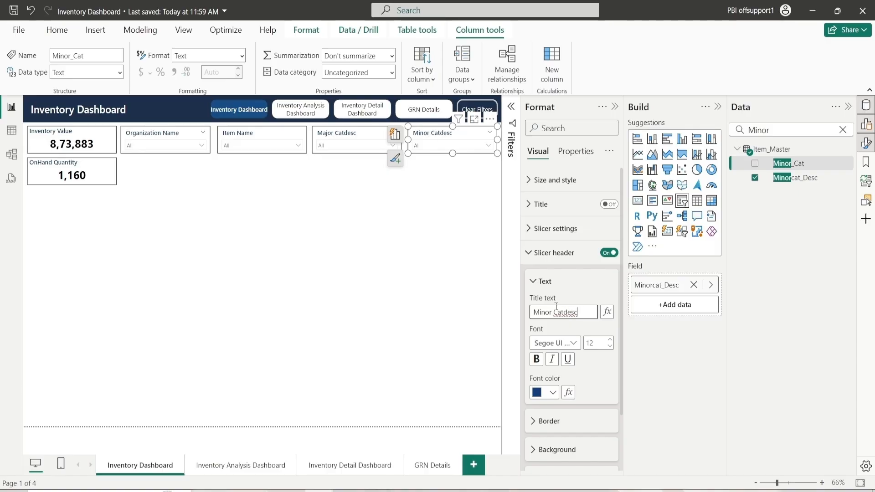
{"action": "left_click", "coordinate": [545, 281]}
{"action": "left_click", "coordinate": [555, 252]}
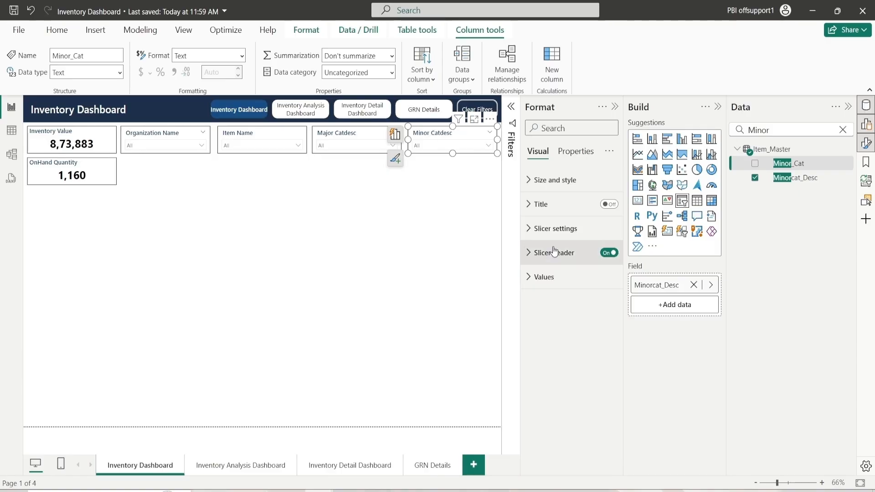
{"action": "left_click", "coordinate": [361, 217]}
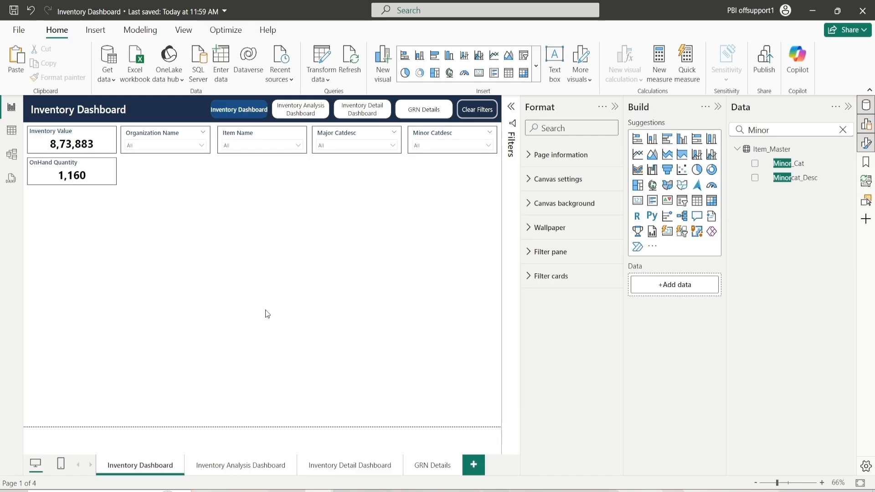
Test the Organization Name slicer by selecting Atlas Storage Hub and clearing it again
{"action": "left_click", "coordinate": [168, 149]}
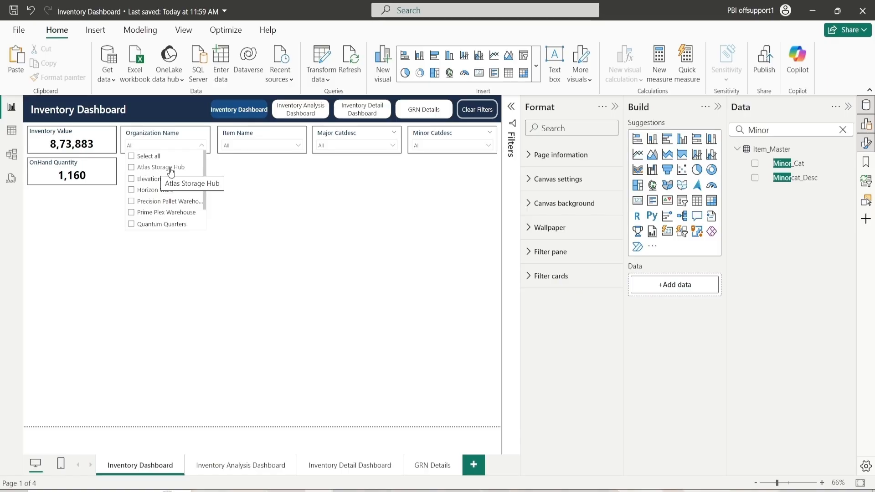
{"action": "left_click", "coordinate": [132, 169]}
{"action": "left_click", "coordinate": [133, 168]}
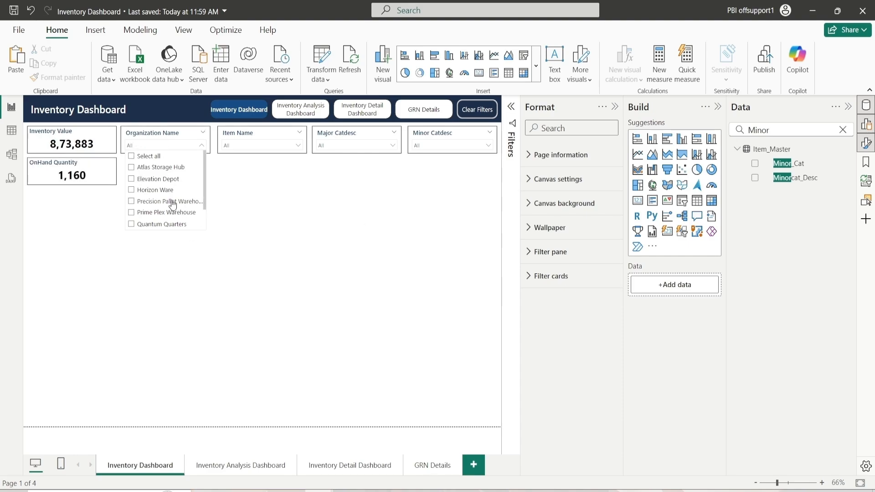
Close the Organization Name list, then insert a new slicer and place it directly beneath the Organization Name slicer
{"action": "left_click", "coordinate": [162, 140]}
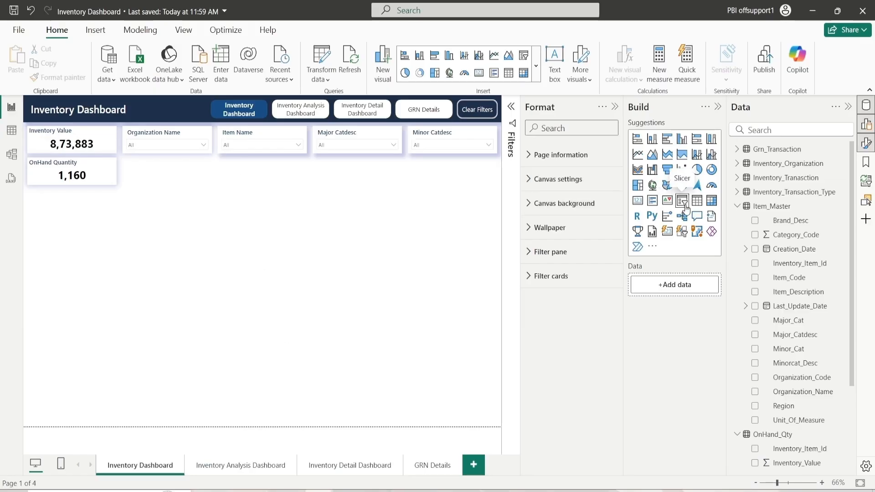
{"action": "left_click", "coordinate": [682, 201]}
{"action": "left_click_drag", "start_coordinate": [89, 262], "coordinate": [185, 195]}
Set the new slicer's height to 70 and its width to 1003
{"action": "left_click", "coordinate": [579, 180]}
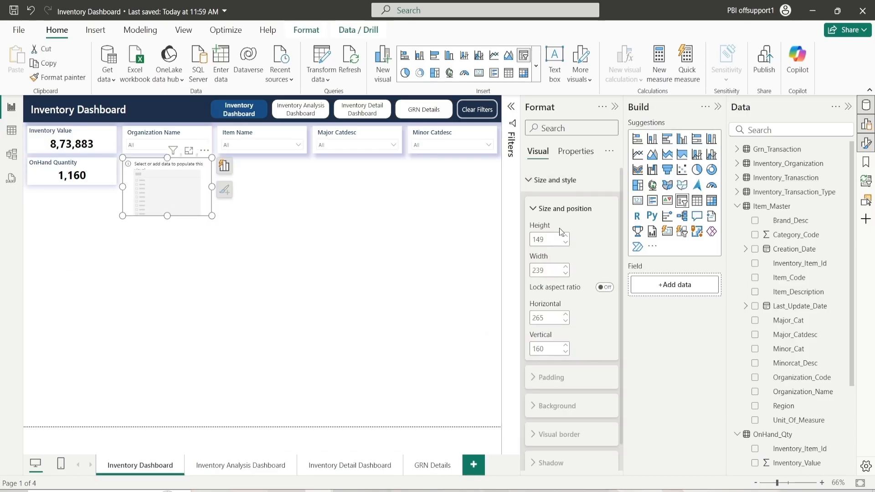
{"action": "left_click", "coordinate": [555, 241]}
{"action": "type", "text": "10"}
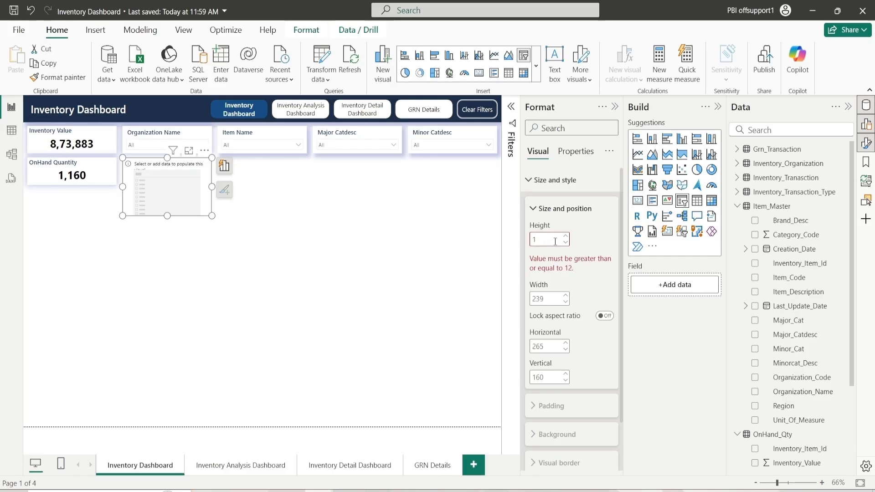
{"action": "key", "text": "BackSpace"}
{"action": "type", "text": "70"}
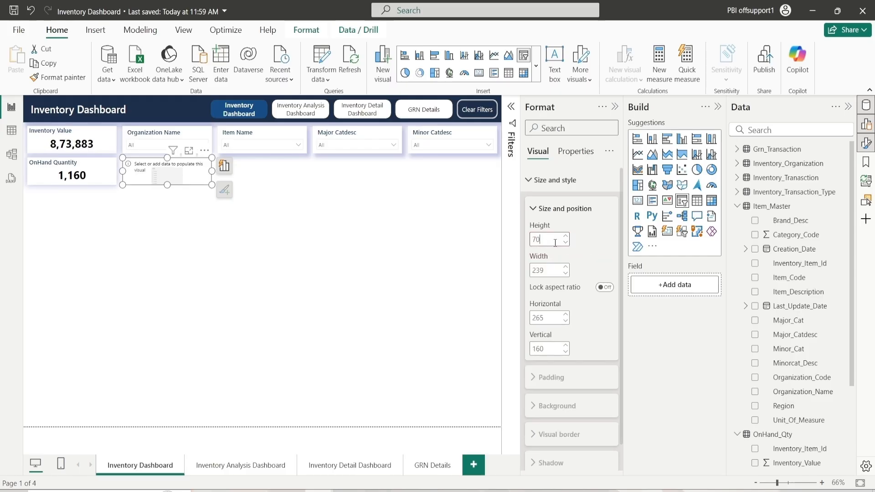
{"action": "left_click", "coordinate": [548, 271]}
{"action": "type", "text": "11"}
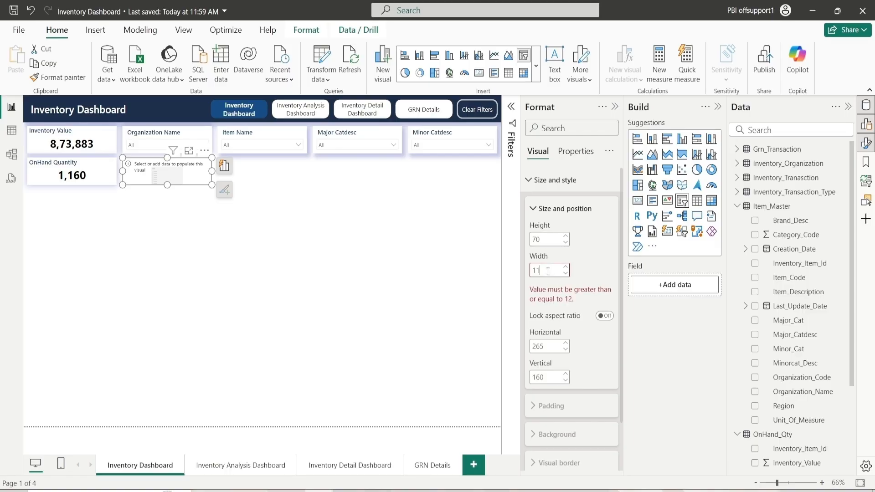
{"action": "type", "text": "01"}
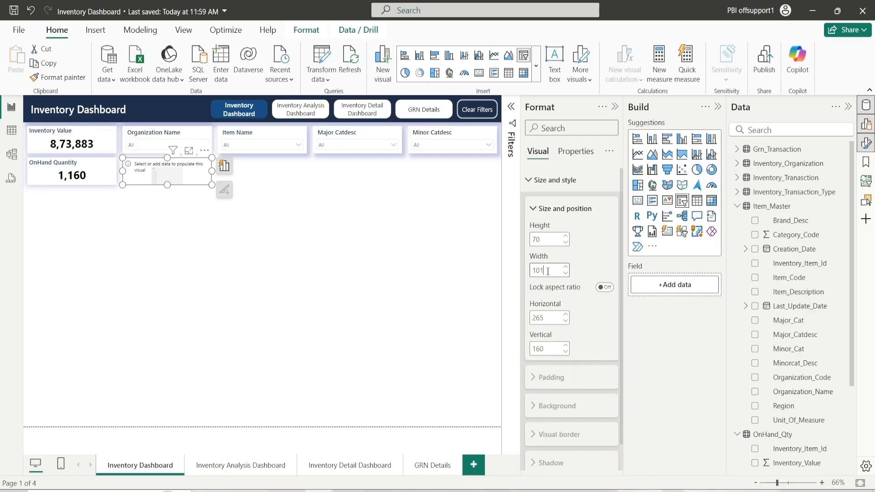
{"action": "type", "text": "0"}
{"action": "key", "text": "BackSpace"}
{"action": "type", "text": "1"}
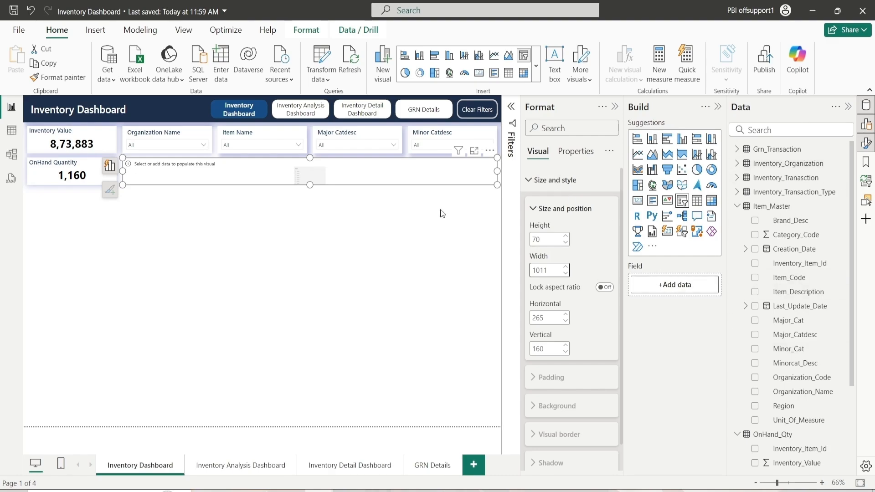
Find the Brand_Desc field of Item_Master and assign it to the new slicer
{"action": "left_click", "coordinate": [802, 128]}
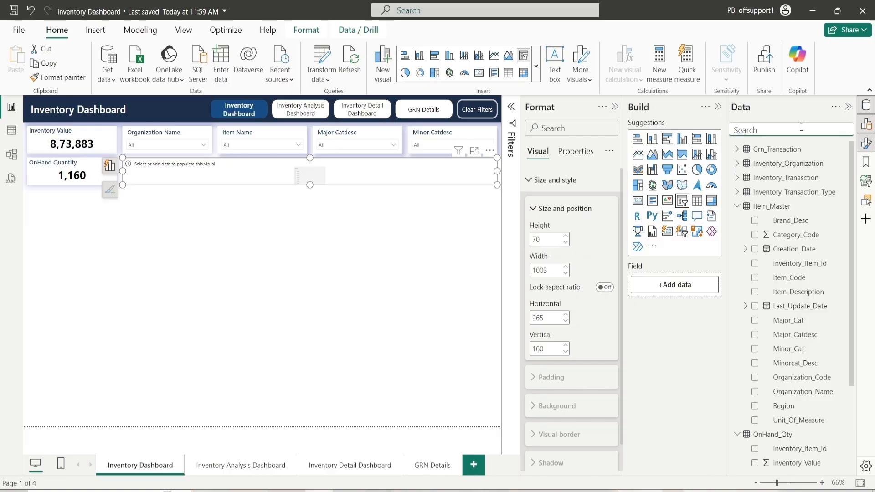
{"action": "type", "text": "Brans"}
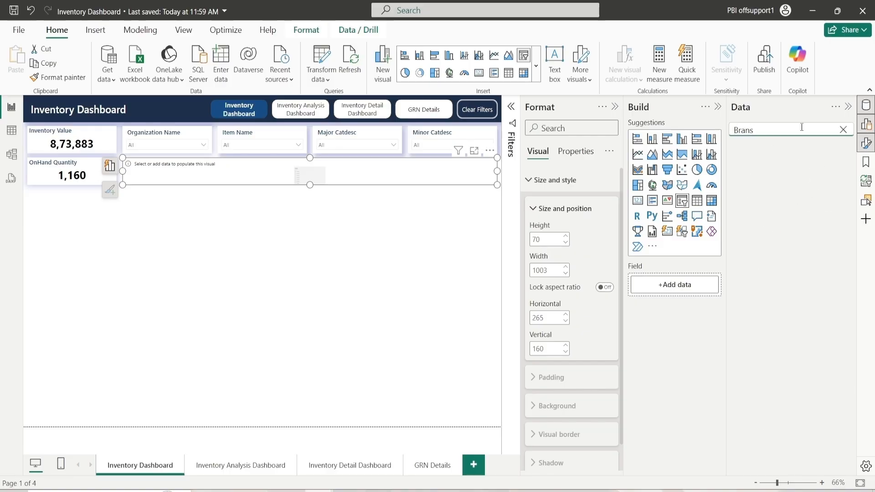
{"action": "key", "text": "BackSpace"}
{"action": "left_click_drag", "start_coordinate": [793, 164], "coordinate": [667, 287]}
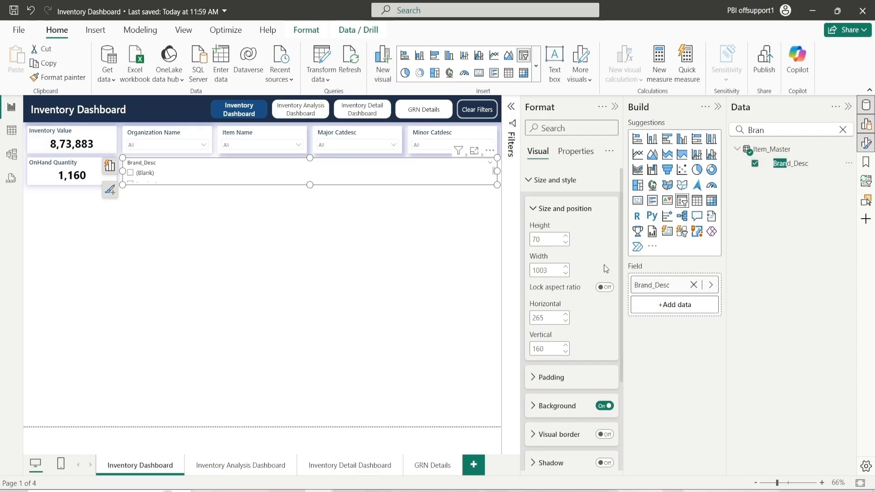
Turn on the slicer's shadow, with the medium blue recent color and the position set to Center
{"action": "left_click", "coordinate": [555, 212]}
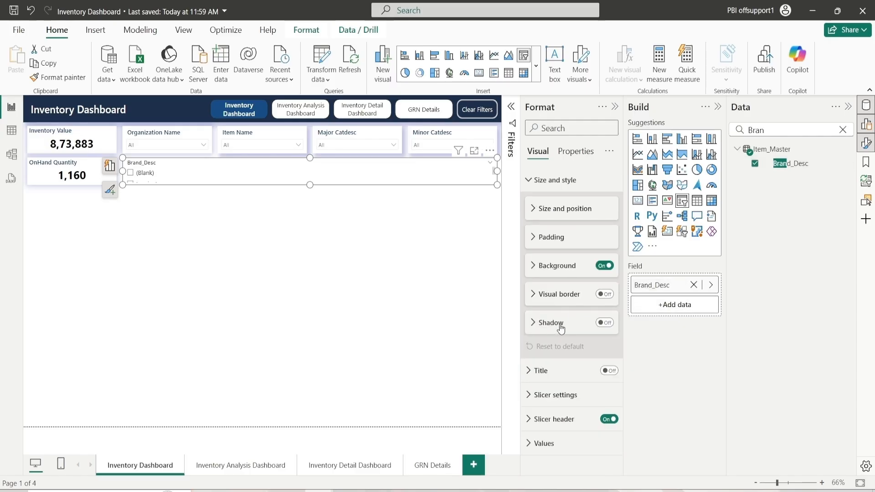
{"action": "left_click", "coordinate": [605, 323]}
{"action": "left_click", "coordinate": [558, 325]}
{"action": "left_click", "coordinate": [545, 355]}
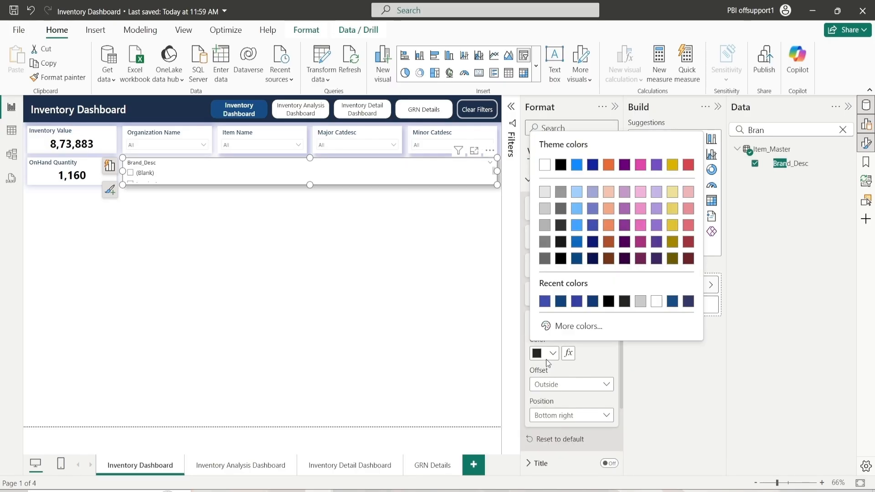
{"action": "left_click", "coordinate": [545, 301]}
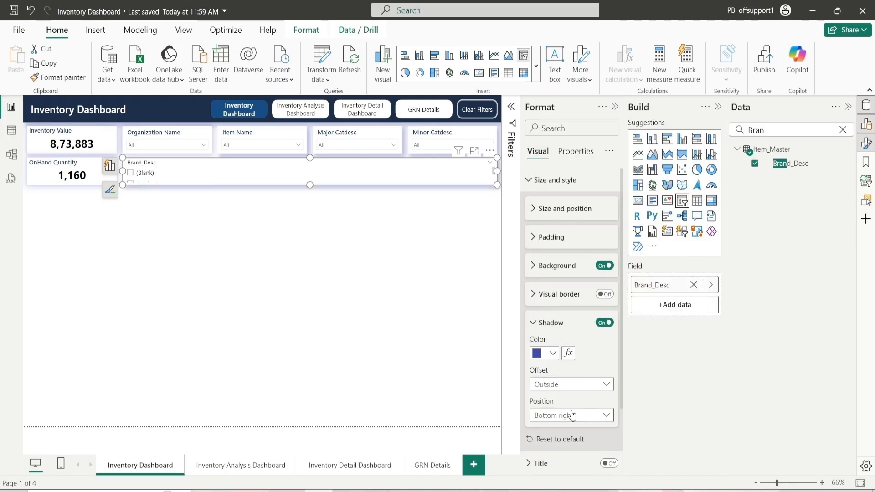
{"action": "left_click", "coordinate": [573, 415]}
{"action": "left_click", "coordinate": [565, 413]}
{"action": "left_click", "coordinate": [569, 415]}
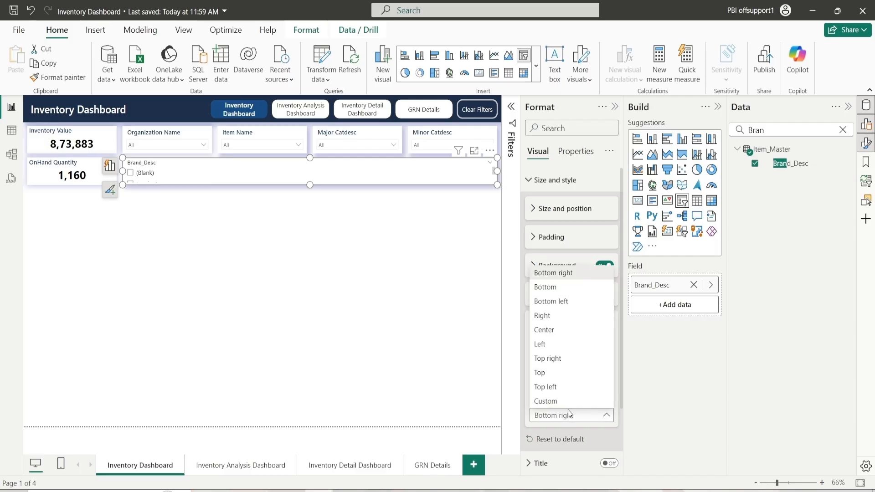
{"action": "left_click", "coordinate": [556, 329]}
{"action": "left_click", "coordinate": [554, 324]}
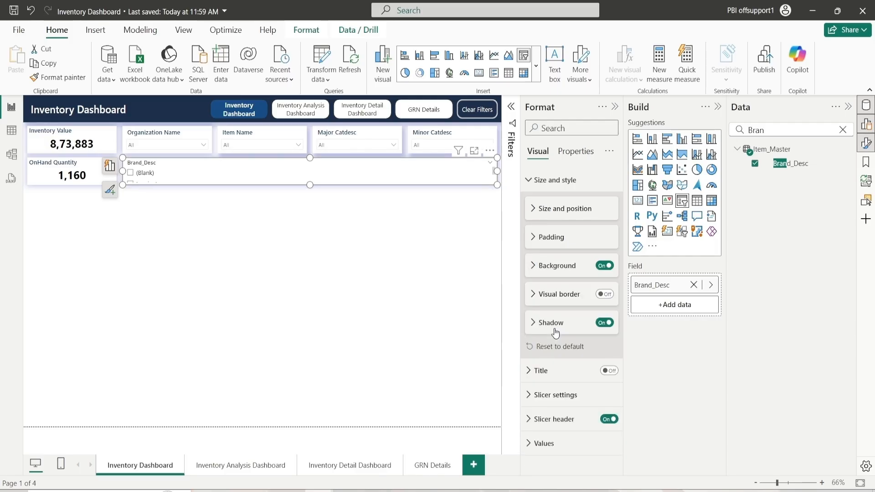
Turn on the brand slicer's title and set its text to "Brand Name"
{"action": "left_click", "coordinate": [552, 188]}
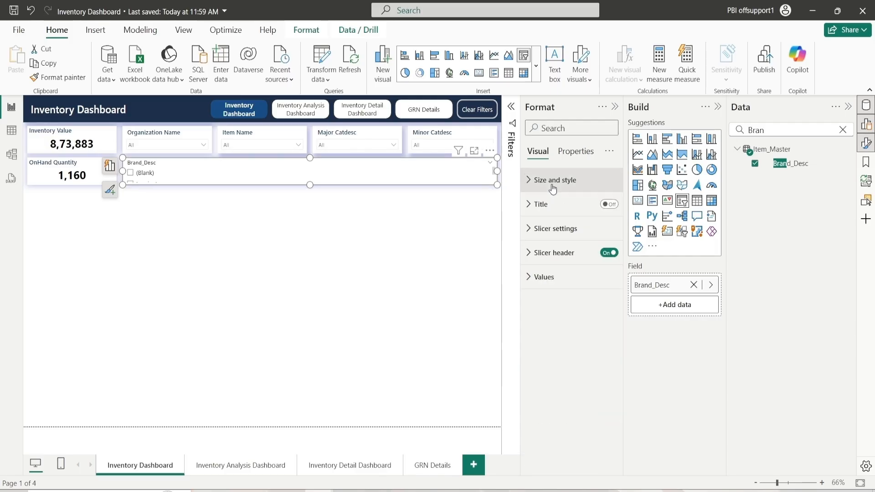
{"action": "left_click", "coordinate": [606, 206]}
{"action": "left_click", "coordinate": [565, 208]}
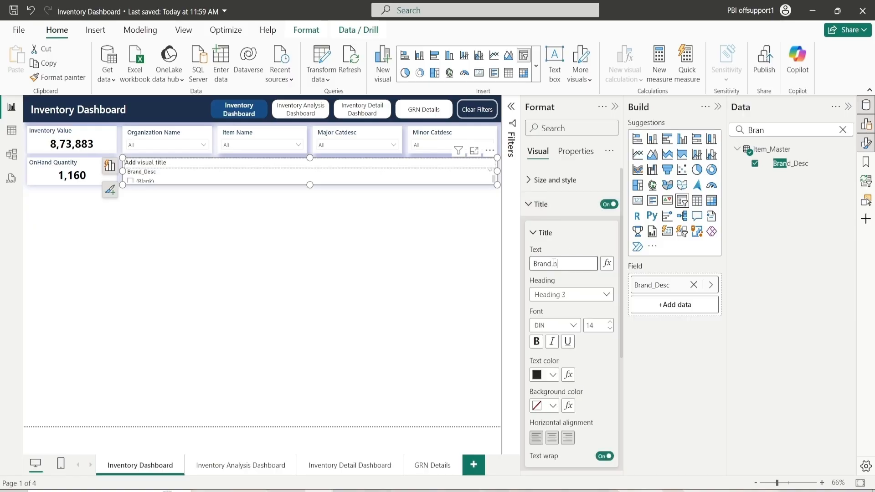
{"action": "type", "text": "Name"}
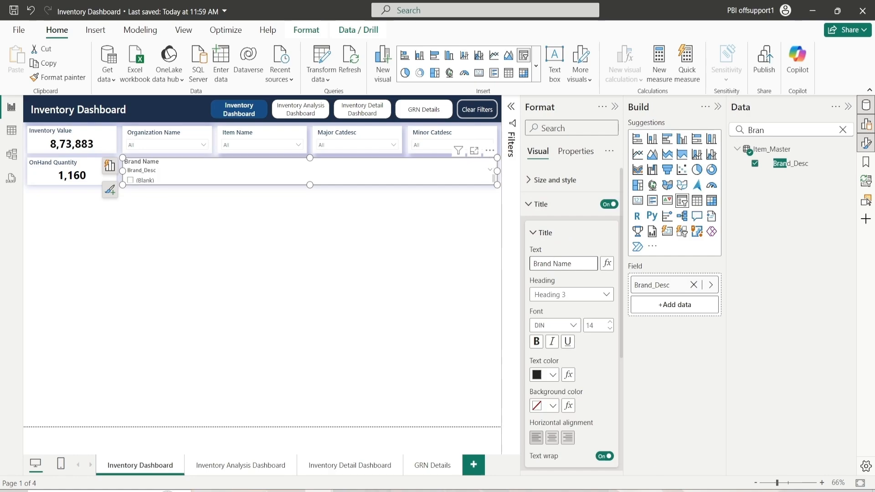
Format the Brand Name title in Segoe UI Semibold, size 13, with dark blue text and centered alignment
{"action": "left_click", "coordinate": [565, 326]}
{"action": "scroll", "coordinate": [561, 260], "scroll_direction": "down", "scroll_amount": 2}
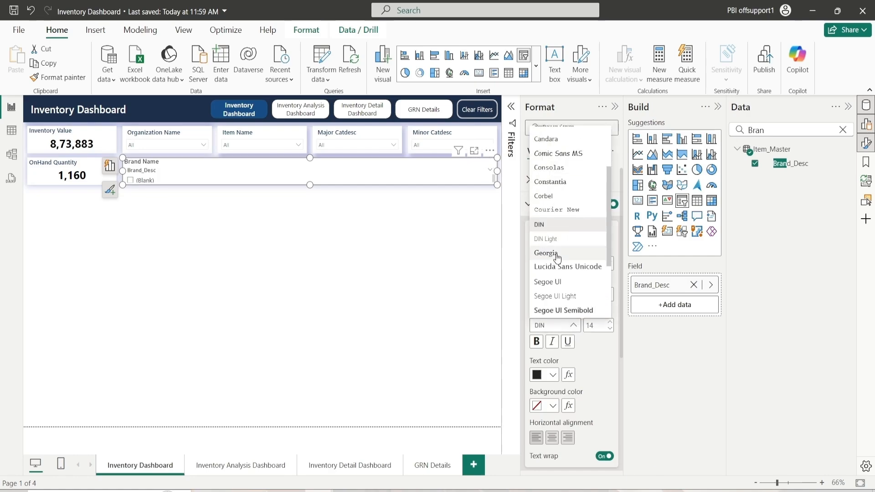
{"action": "left_click", "coordinate": [567, 309]}
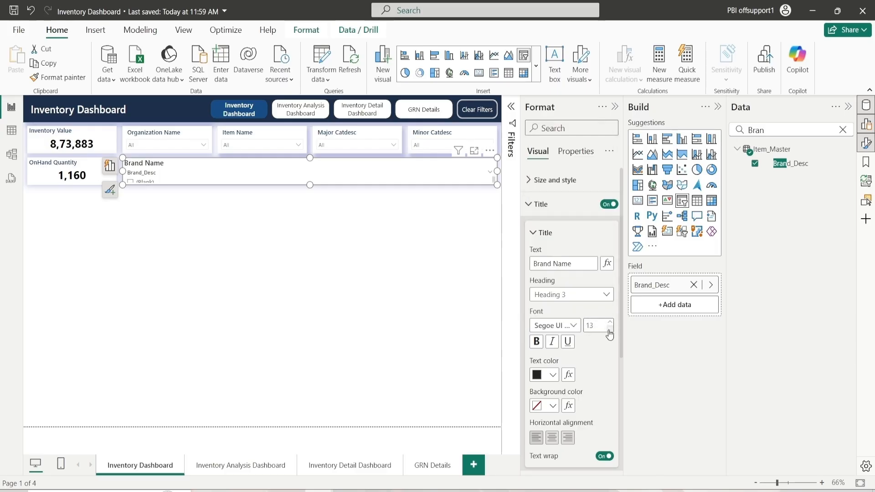
{"action": "left_click", "coordinate": [549, 374]}
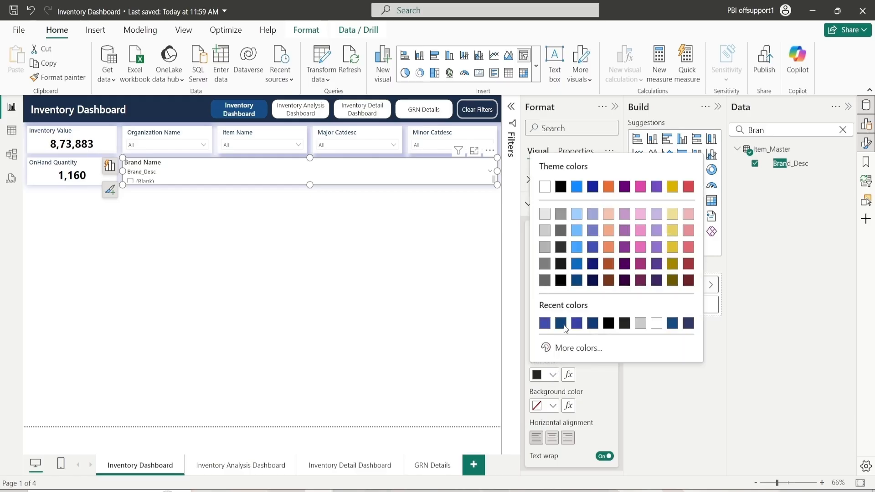
{"action": "left_click", "coordinate": [562, 324]}
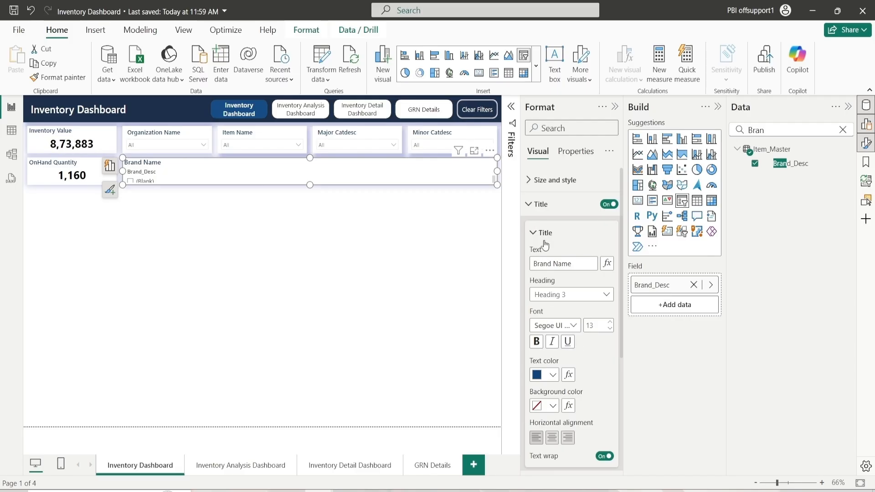
{"action": "left_click", "coordinate": [553, 439]}
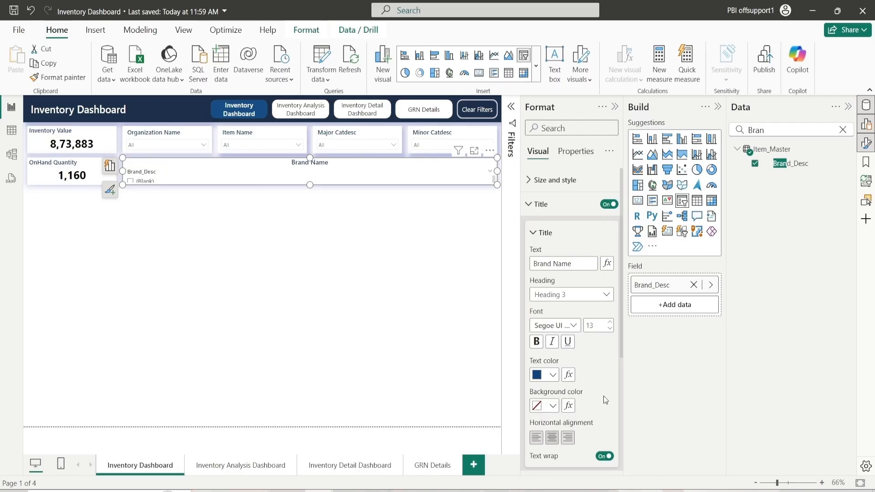
{"action": "left_click", "coordinate": [539, 234]}
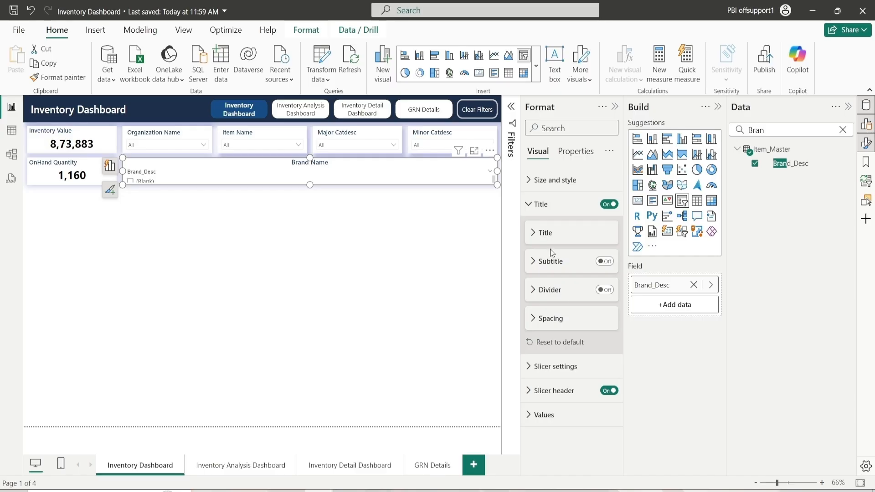
{"action": "left_click", "coordinate": [548, 206]}
Change the Brand Name slicer's style to Tile
{"action": "left_click", "coordinate": [555, 228]}
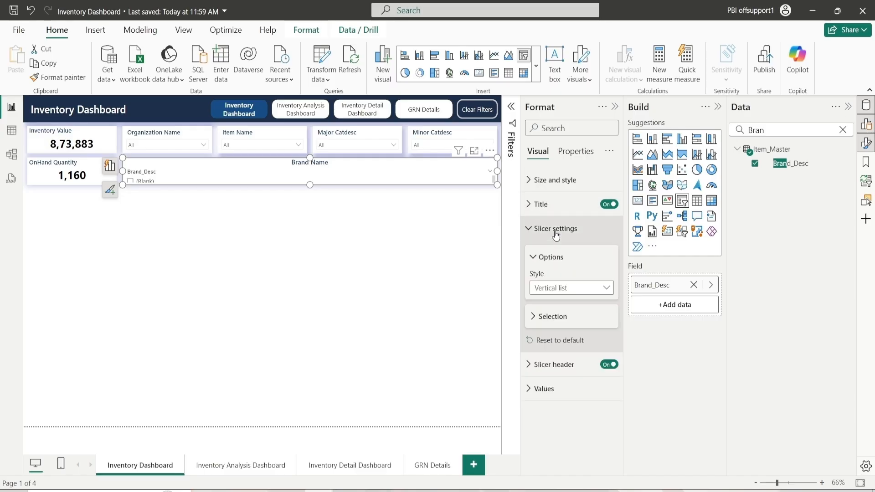
{"action": "left_click", "coordinate": [557, 289]}
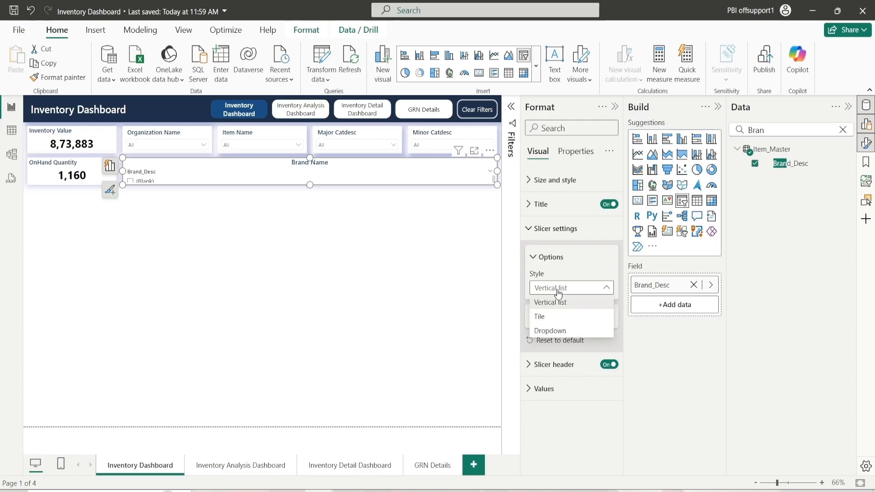
{"action": "left_click", "coordinate": [553, 319]}
{"action": "left_click", "coordinate": [545, 258]}
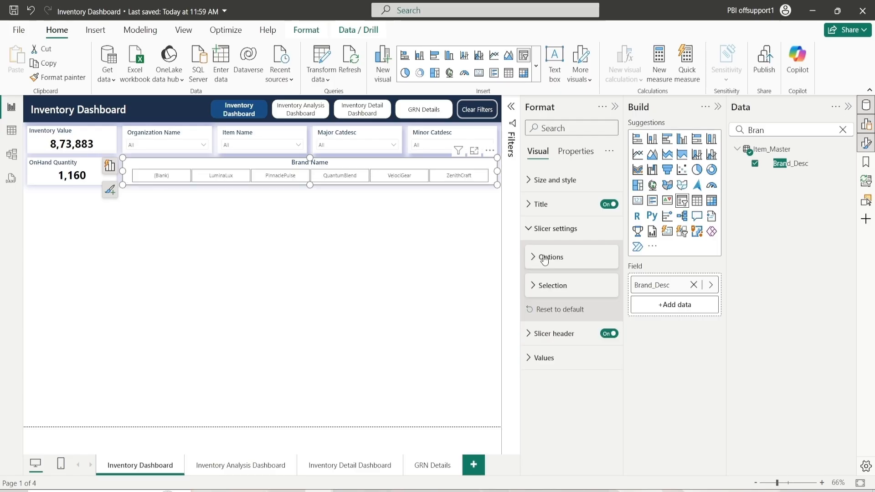
{"action": "left_click", "coordinate": [545, 259]}
{"action": "left_click", "coordinate": [544, 258]}
{"action": "left_click", "coordinate": [549, 229]}
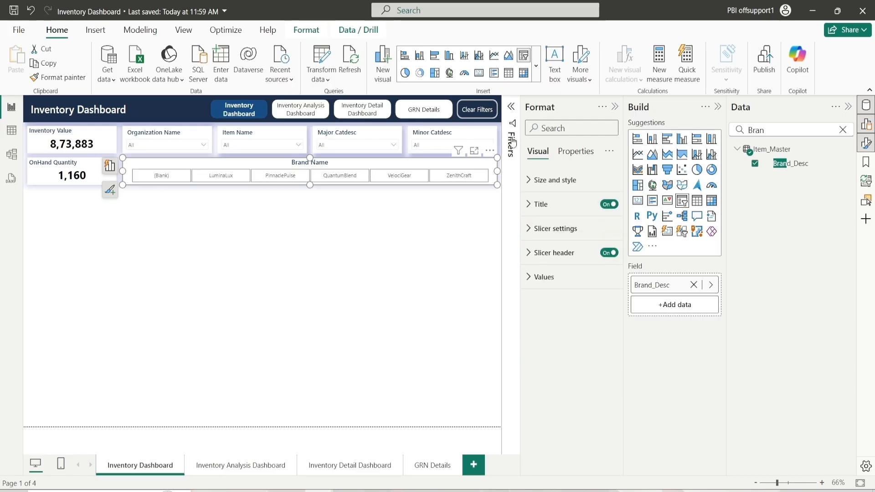
Filter the Brand Name slicer on Brand_Desc to include every brand except (Blank)
{"action": "left_click", "coordinate": [511, 107]}
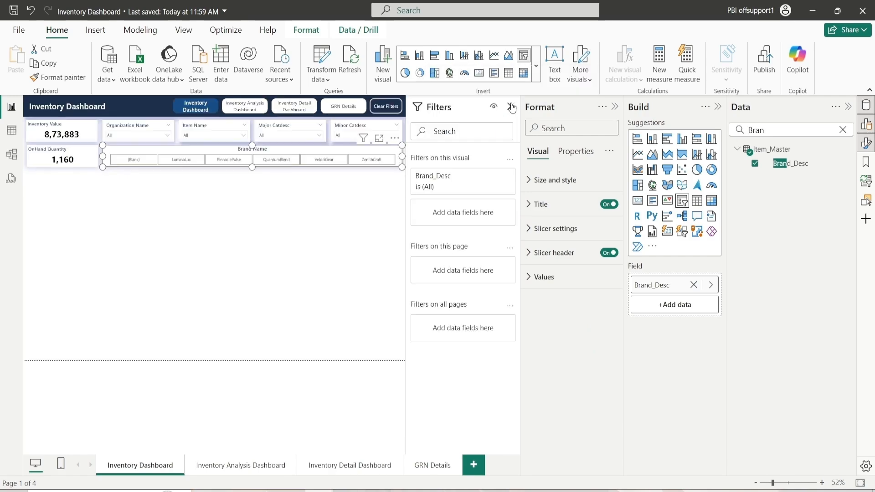
{"action": "left_click", "coordinate": [493, 178]}
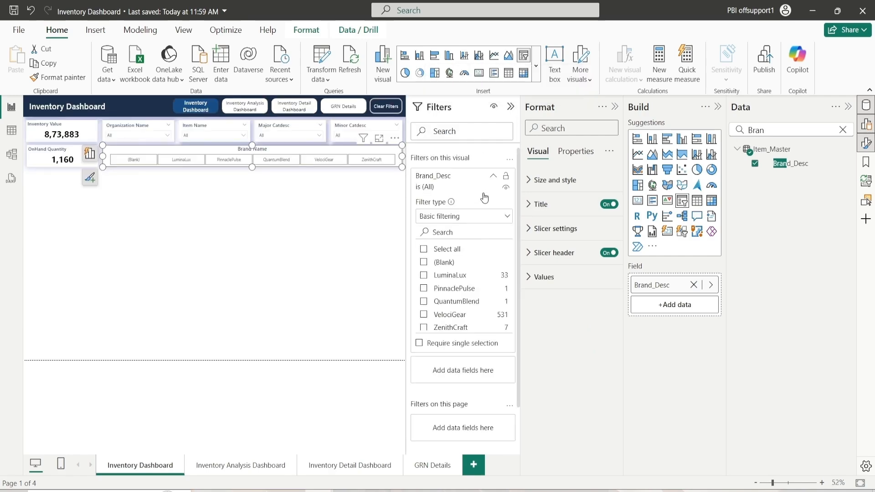
{"action": "left_click", "coordinate": [433, 249]}
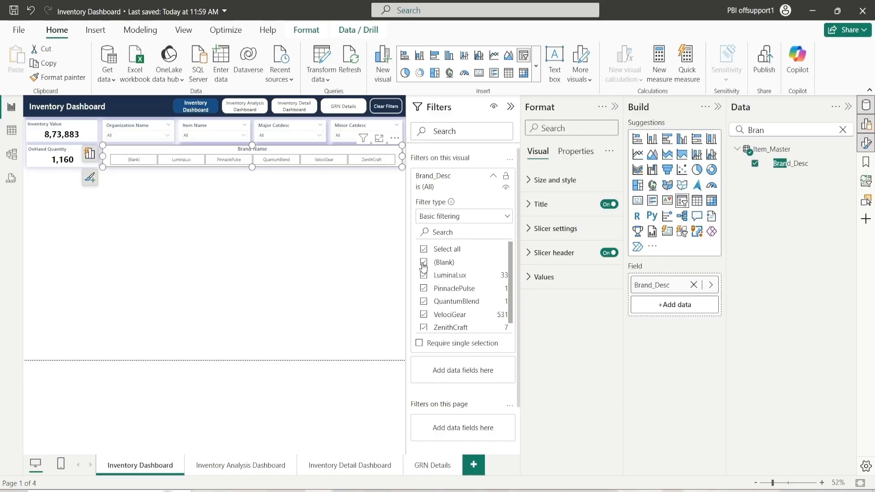
{"action": "left_click", "coordinate": [423, 263]}
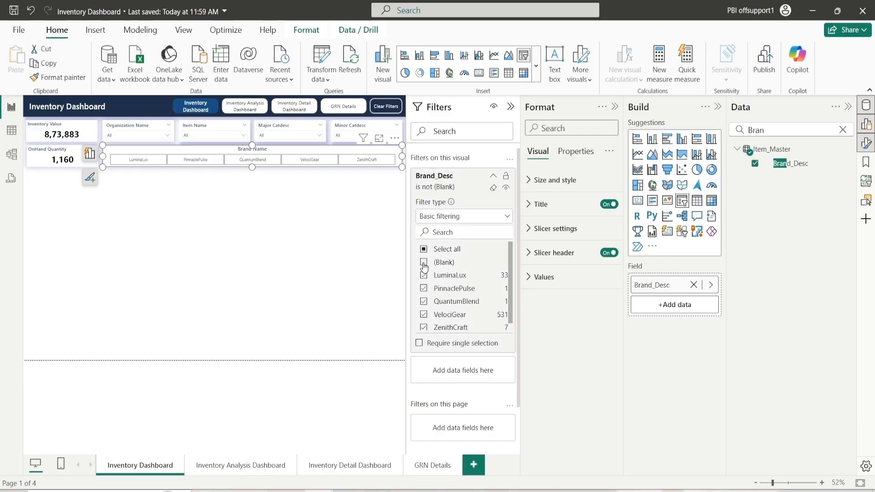
{"action": "left_click", "coordinate": [511, 107]}
Turn off the slicer header of the Brand Name slicer
{"action": "left_click", "coordinate": [570, 253]}
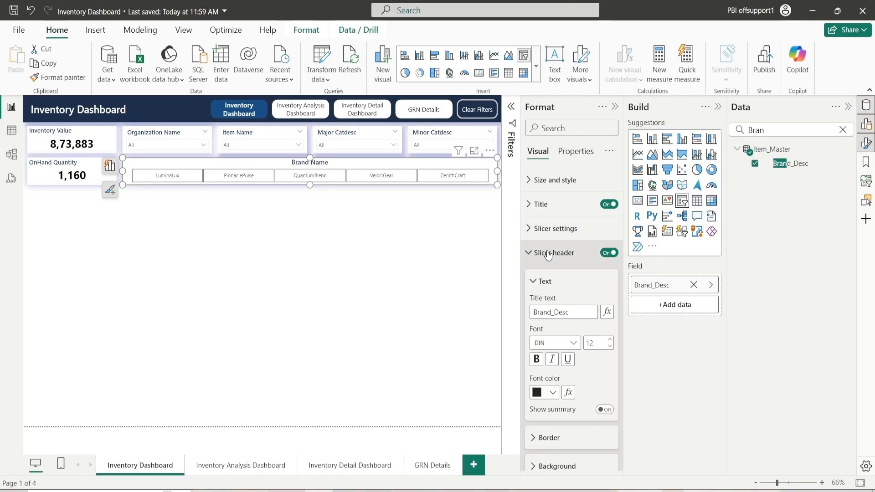
{"action": "left_click", "coordinate": [596, 257]}
{"action": "left_click", "coordinate": [609, 253]}
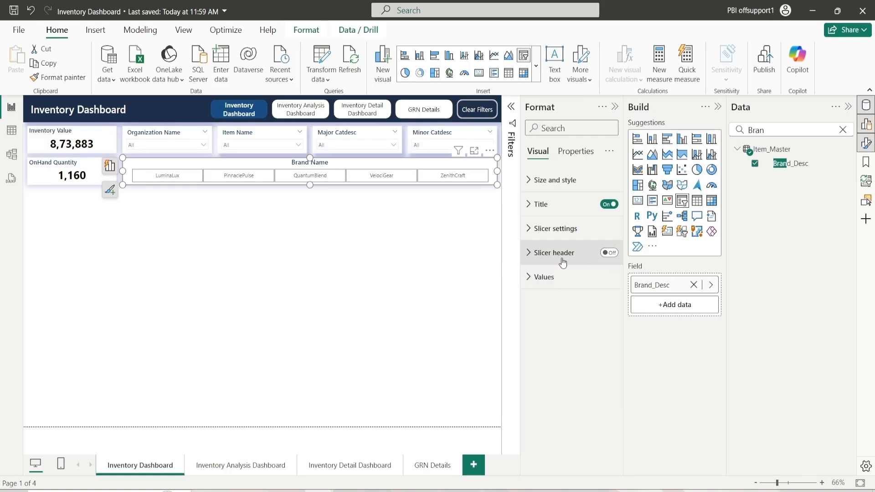
Set the Brand Name slicer's values to black text at font size 12
{"action": "left_click", "coordinate": [543, 278]}
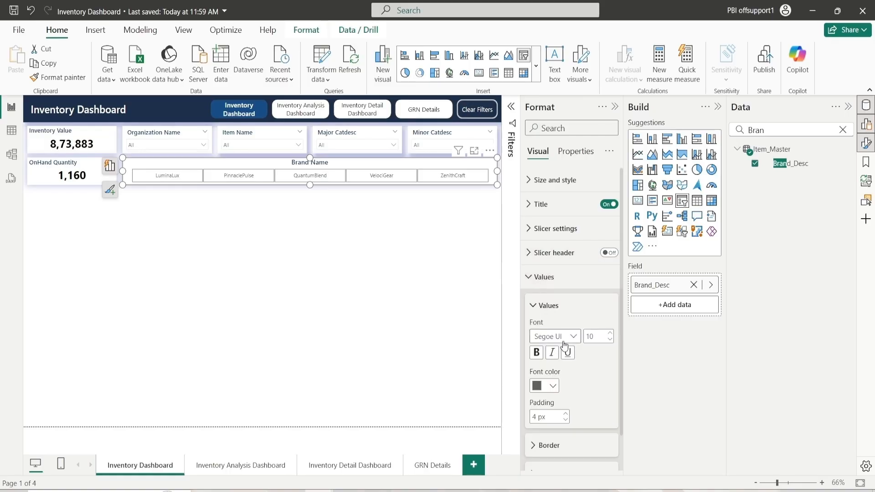
{"action": "left_click", "coordinate": [547, 386]}
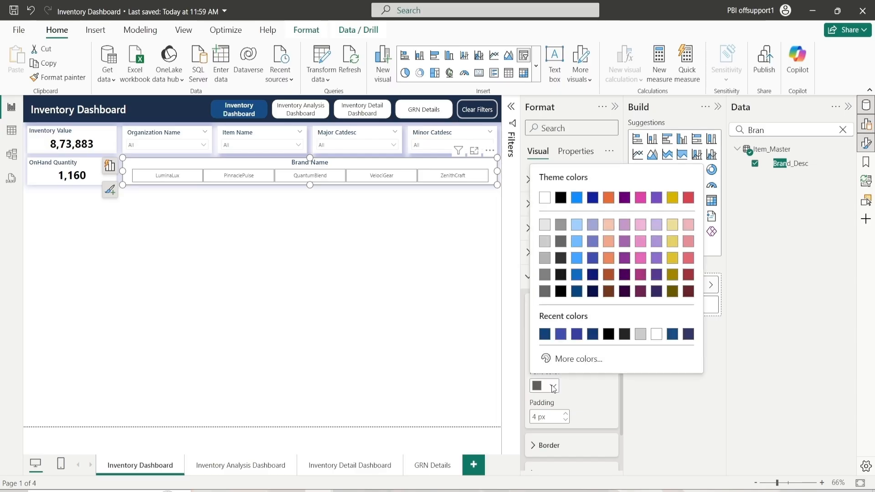
{"action": "left_click", "coordinate": [561, 196]}
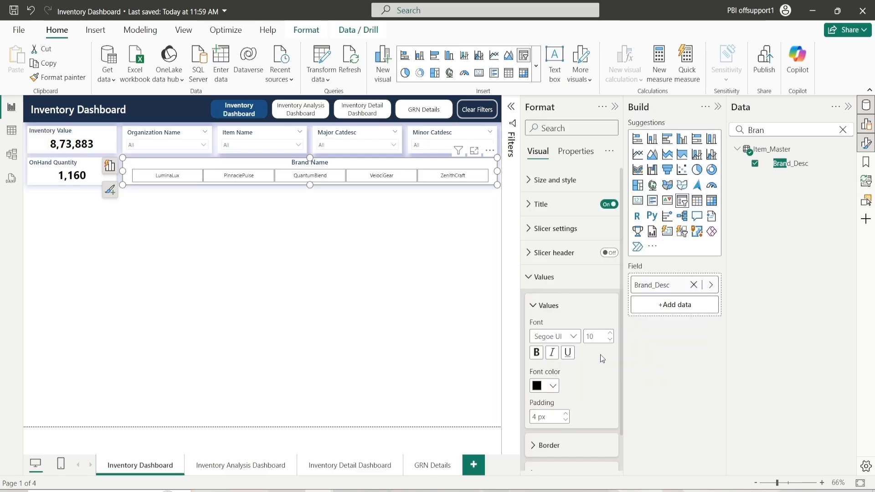
{"action": "left_click", "coordinate": [610, 333]}
{"action": "left_click", "coordinate": [610, 334]}
{"action": "scroll", "coordinate": [582, 391], "scroll_direction": "down", "scroll_amount": 1}
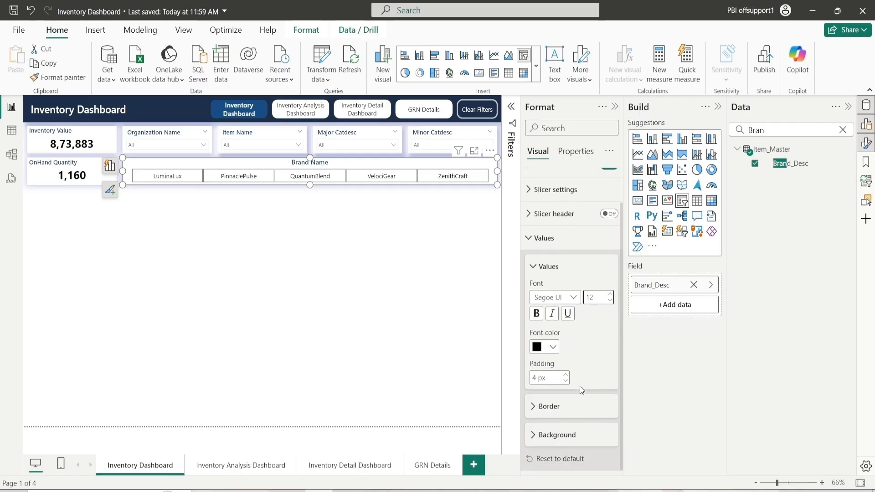
{"action": "scroll", "coordinate": [553, 313], "scroll_direction": "up", "scroll_amount": 1}
{"action": "left_click", "coordinate": [540, 309]}
{"action": "left_click", "coordinate": [291, 204]}
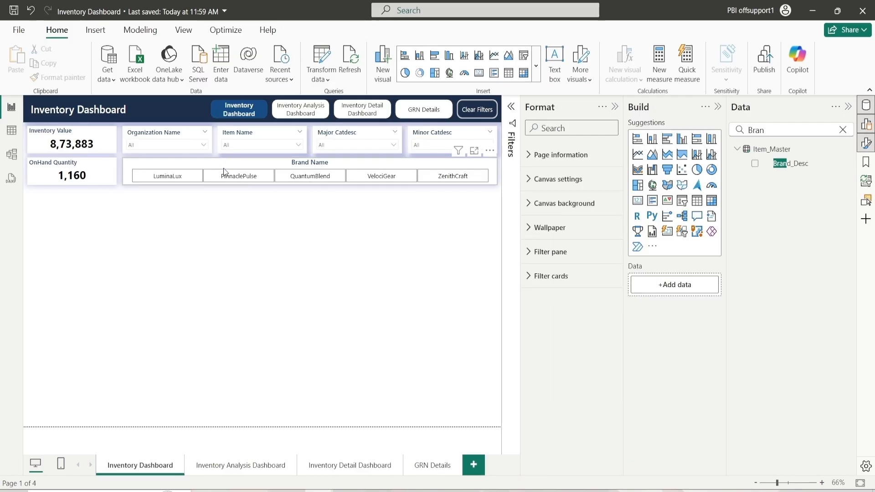
{"action": "left_click", "coordinate": [246, 161]}
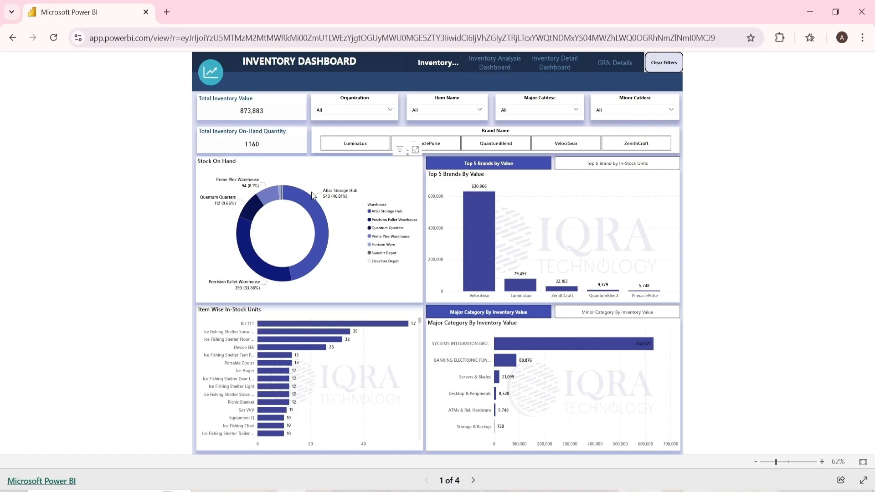
Insert a donut chart below the Inventory Value and OnHand Quantity cards, with a height of 300 and a width of 620
{"action": "mouse_move", "coordinate": [318, 211]}
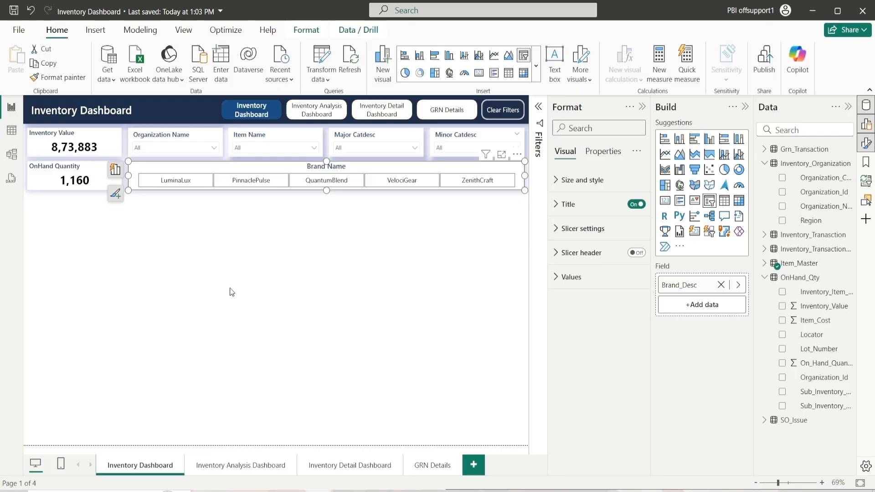
{"action": "left_click", "coordinate": [232, 292]}
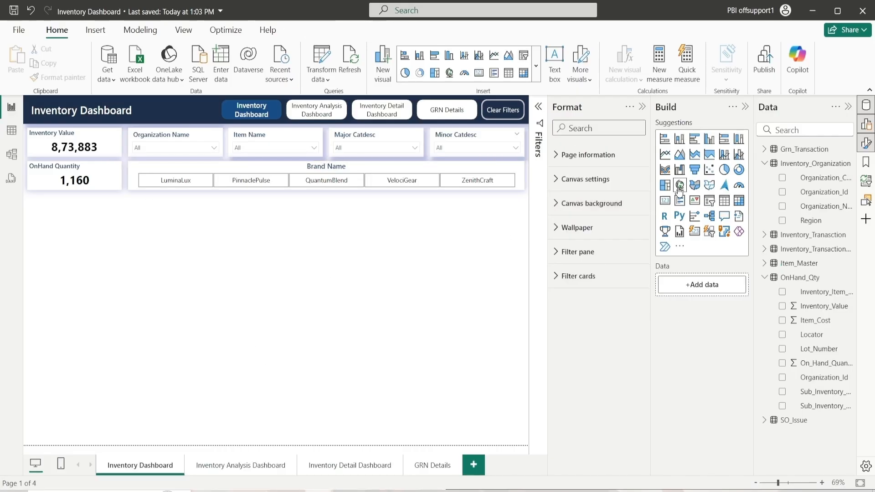
{"action": "left_click", "coordinate": [739, 170]}
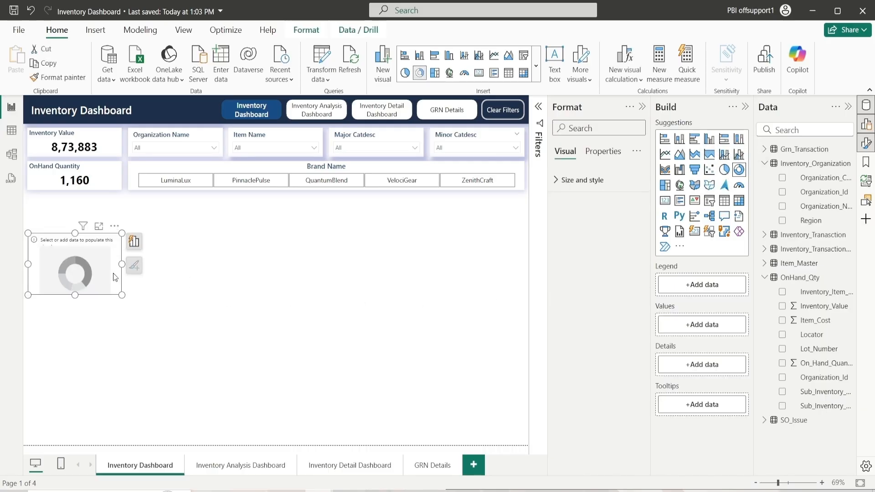
{"action": "left_click", "coordinate": [563, 180]}
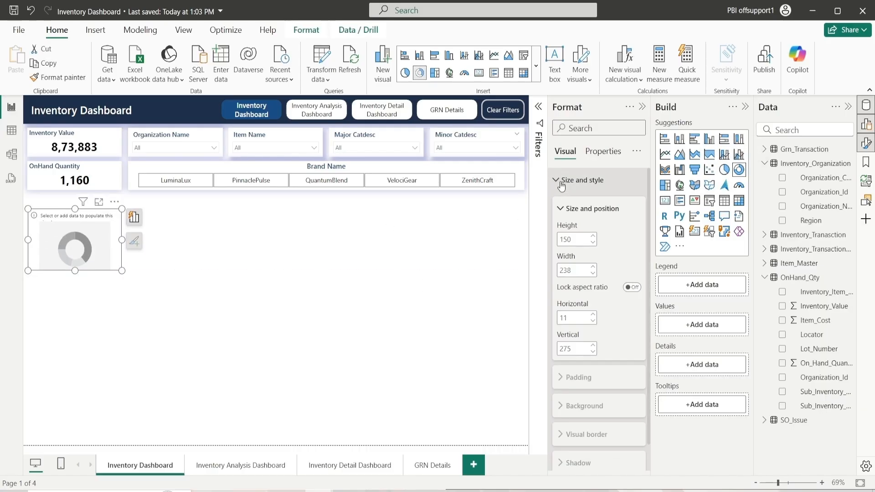
{"action": "double_click", "coordinate": [574, 236]}
{"action": "type", "text": "300"}
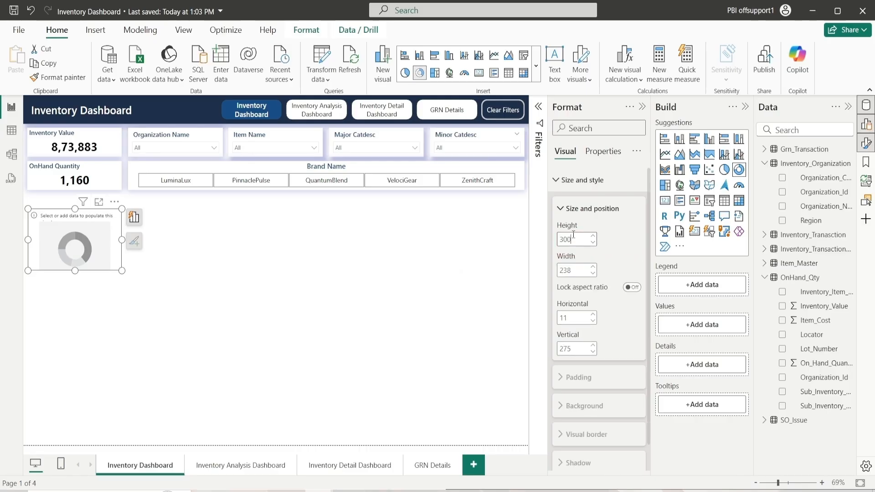
{"action": "double_click", "coordinate": [580, 267]}
{"action": "type", "text": "30"}
{"action": "key", "text": "BackSpace"}
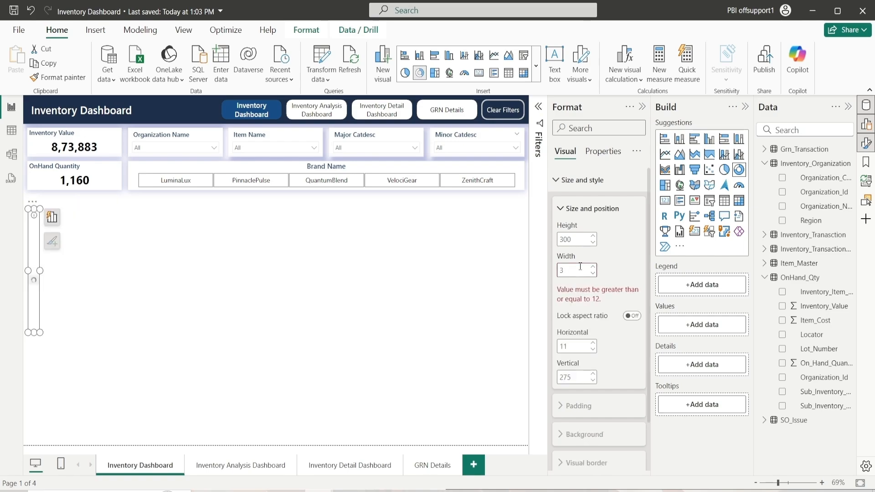
{"action": "key", "text": "BackSpace"}
{"action": "type", "text": "620"}
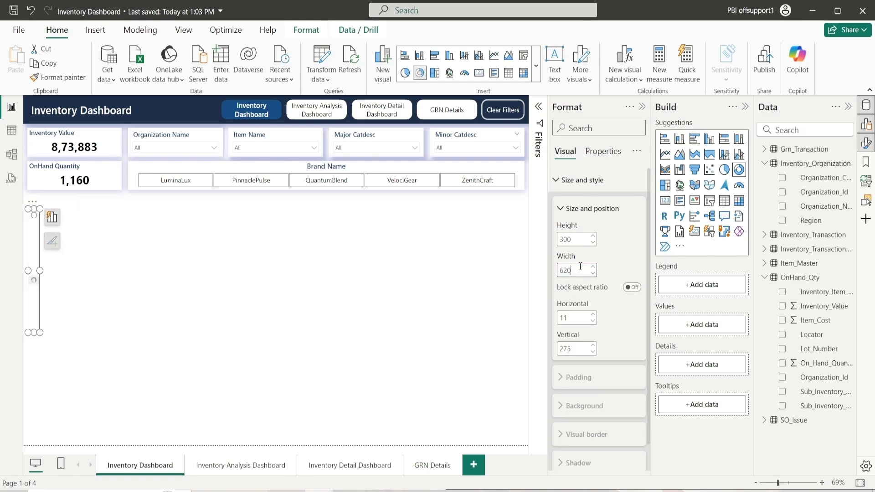
Position the donut chart at horizontal 10 and vertical 245
{"action": "left_click", "coordinate": [593, 321]}
{"action": "double_click", "coordinate": [584, 348]}
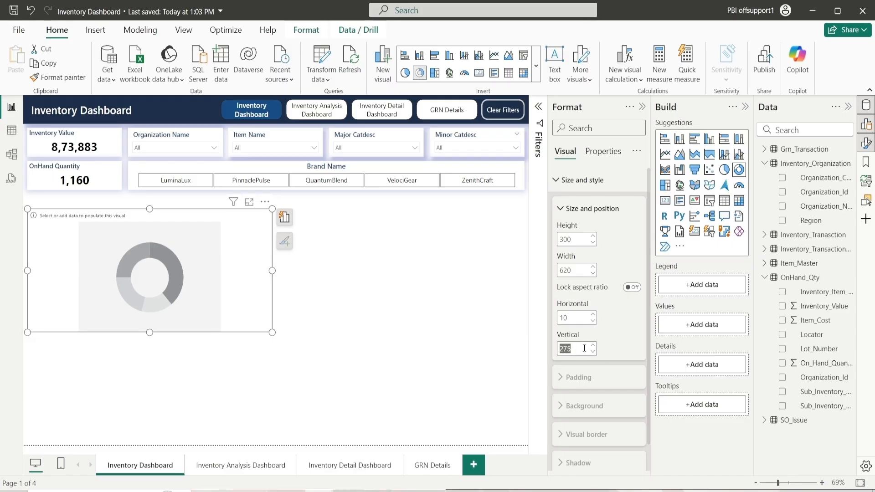
{"action": "type", "text": "24"}
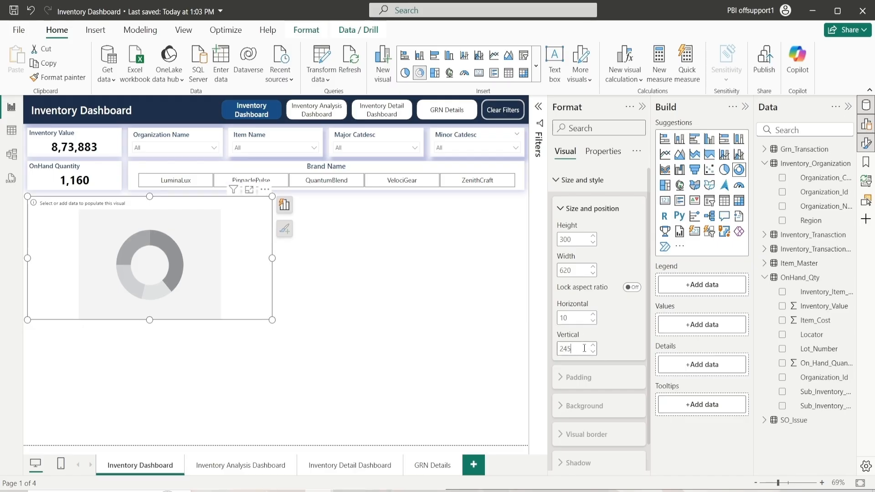
{"action": "left_click", "coordinate": [593, 208]}
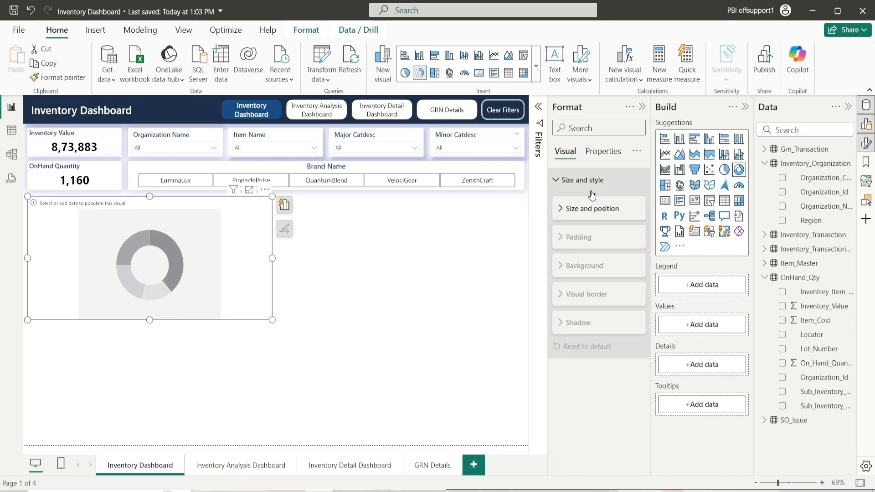
{"action": "left_click", "coordinate": [592, 181]}
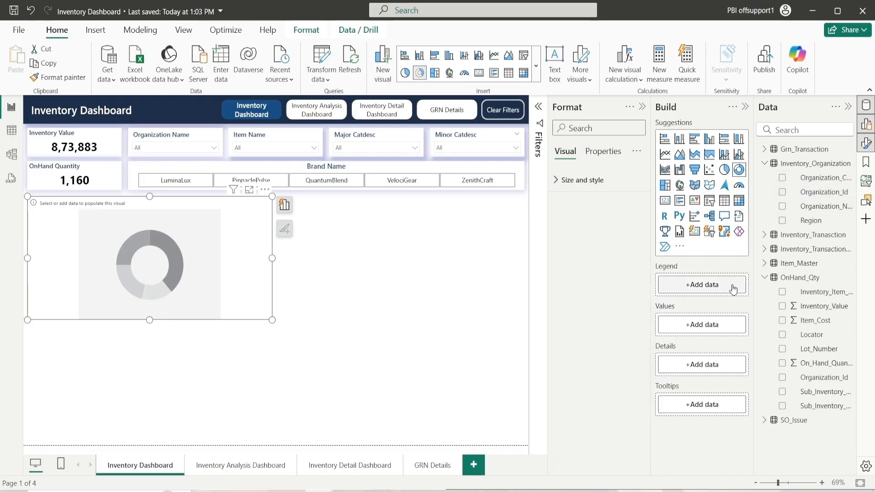
Use Organization_Name from Inventory_Organization as the donut chart's legend and On_Hand_Quantity from OnHand_Qty as its values
{"action": "left_click_drag", "start_coordinate": [823, 208], "coordinate": [723, 286]}
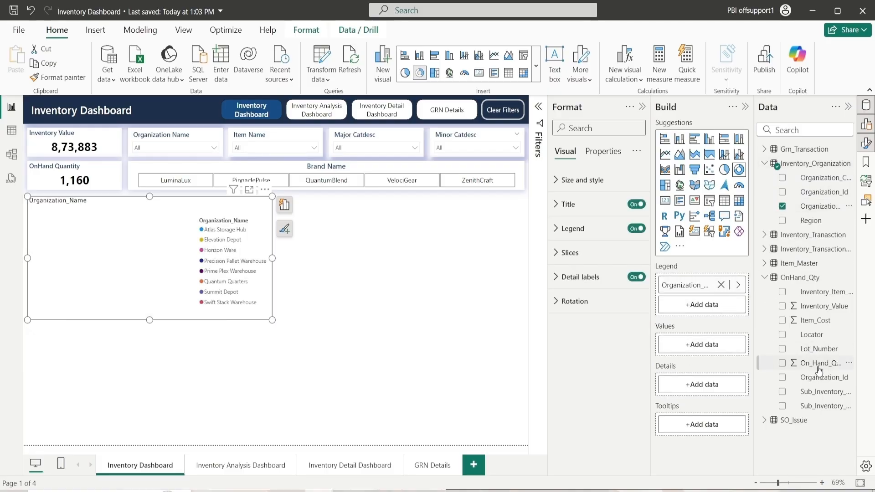
{"action": "left_click_drag", "start_coordinate": [818, 366], "coordinate": [702, 355]}
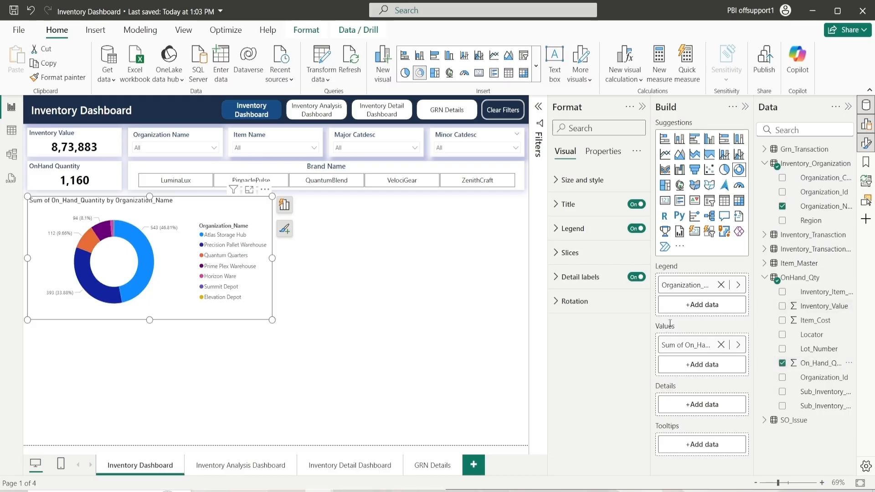
Turn on the donut chart's shadow with the blue color #19299F and the Center position
{"action": "left_click", "coordinate": [573, 182]}
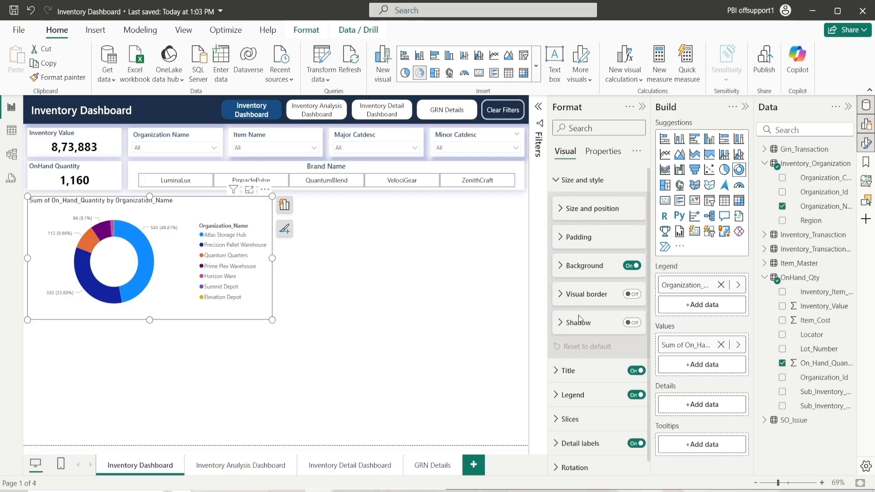
{"action": "left_click", "coordinate": [630, 324]}
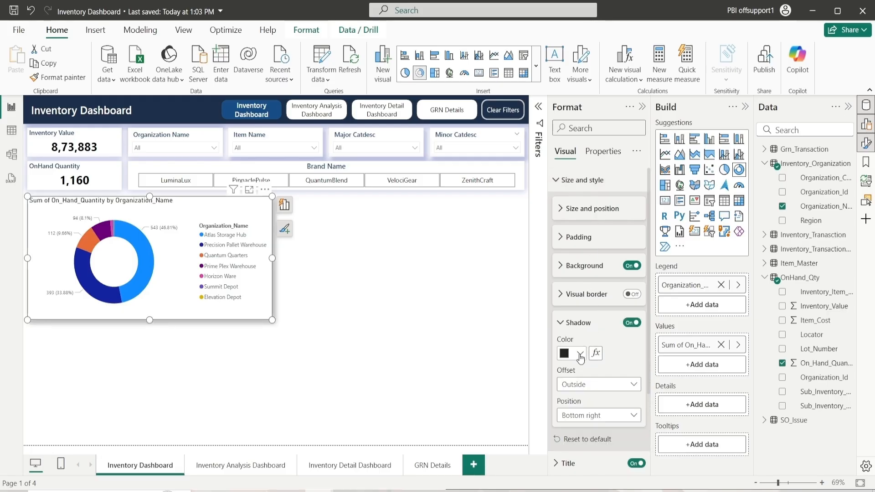
{"action": "left_click", "coordinate": [580, 354]}
{"action": "left_click", "coordinate": [602, 326]}
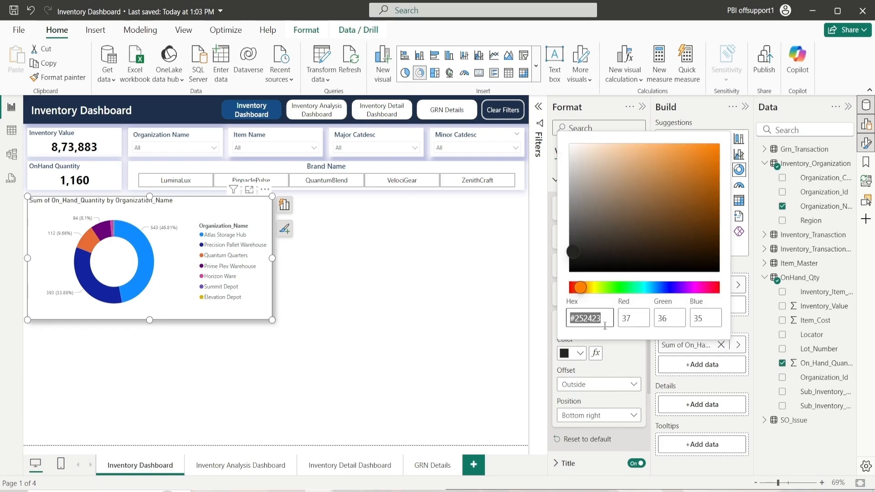
{"action": "left_click_drag", "start_coordinate": [591, 292], "coordinate": [667, 280]}
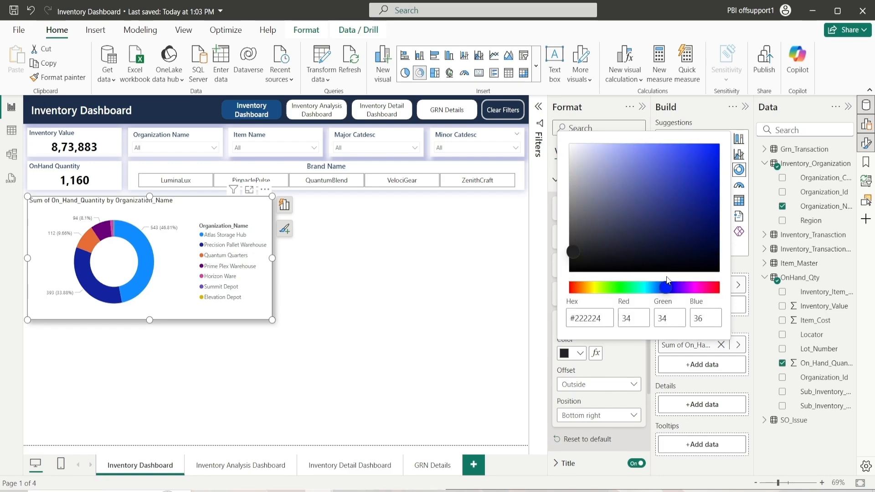
{"action": "left_click", "coordinate": [693, 193]}
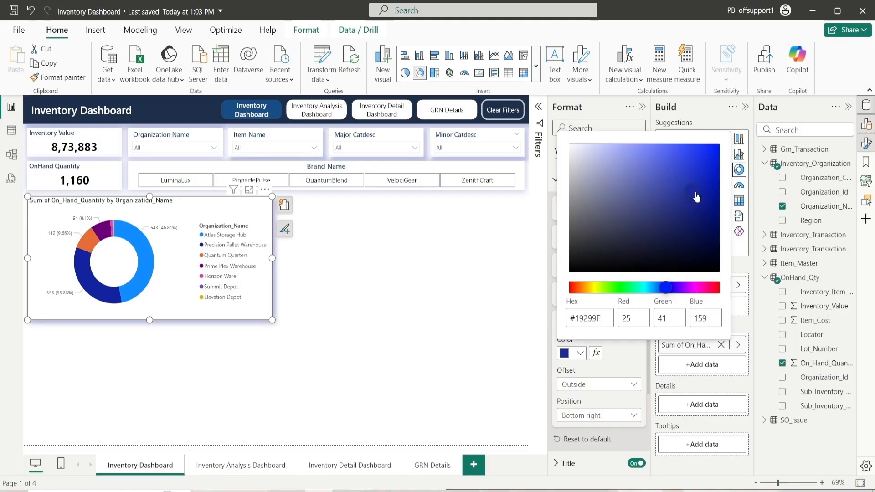
{"action": "left_click", "coordinate": [491, 237]}
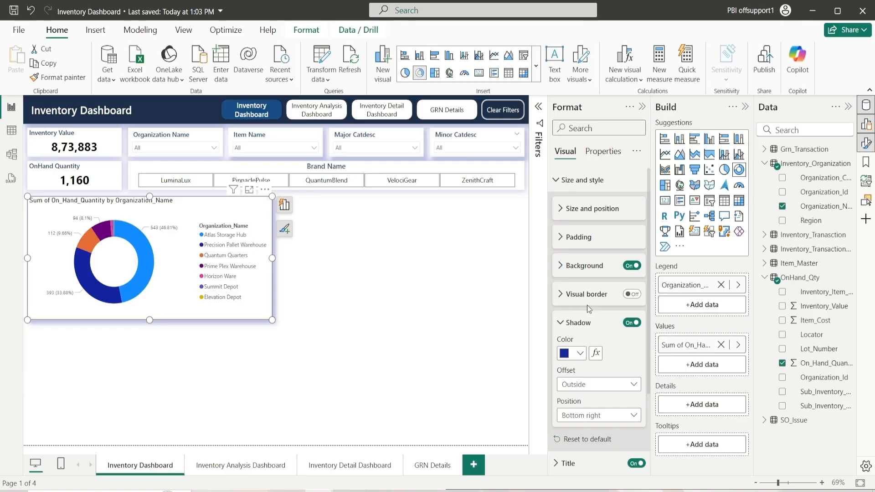
{"action": "left_click", "coordinate": [595, 416]}
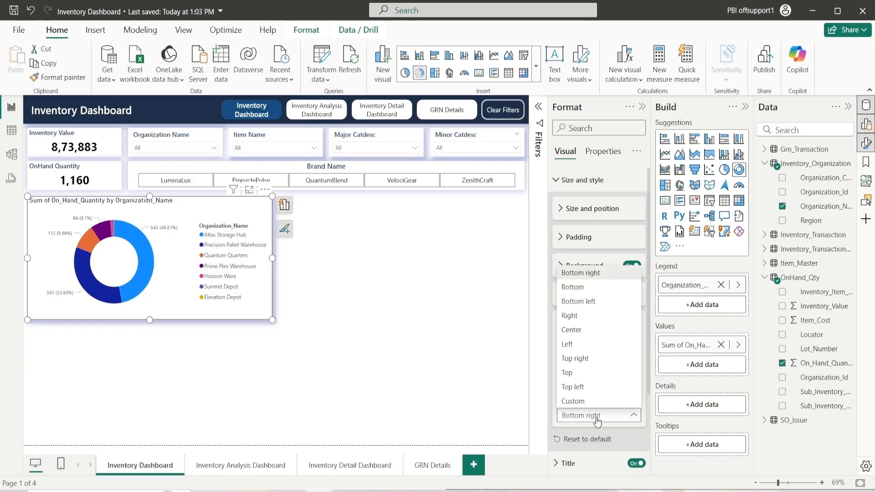
{"action": "left_click", "coordinate": [571, 330]}
{"action": "left_click", "coordinate": [566, 323]}
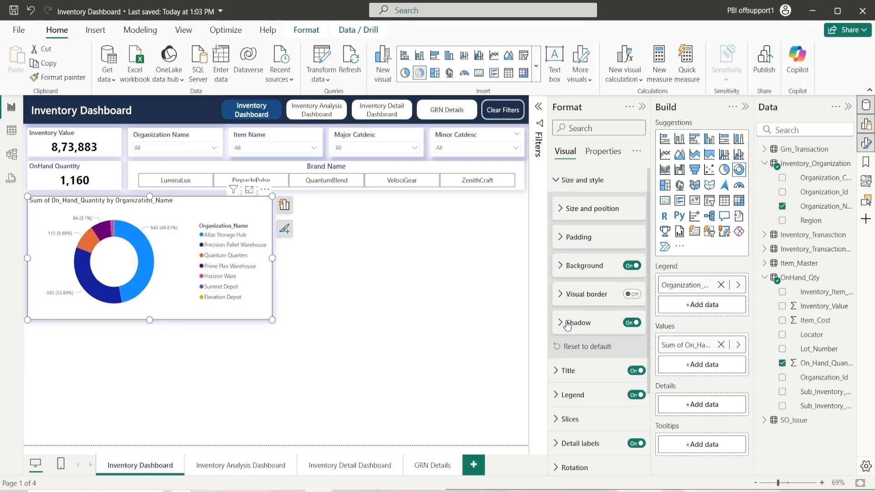
{"action": "left_click", "coordinate": [578, 181]}
Change the donut chart's title text to "Stock OnHand"
{"action": "left_click", "coordinate": [570, 204]}
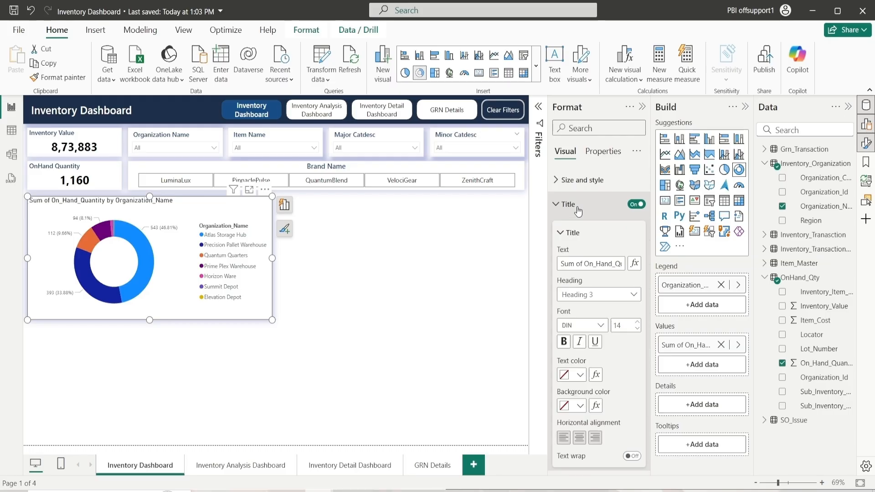
{"action": "left_click", "coordinate": [586, 264]}
{"action": "type", "text": "sTOCJ"}
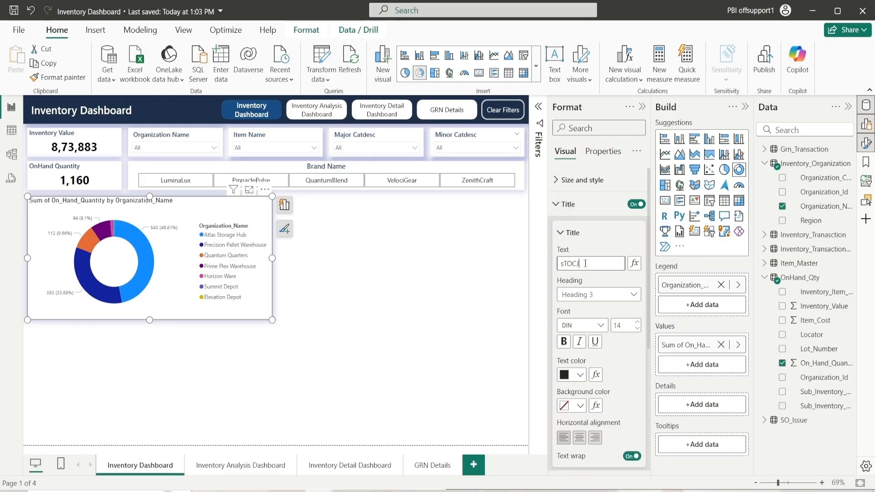
{"action": "key", "text": "BackSpace"}
{"action": "key", "text": "BackSpace"}
{"action": "type", "text": "S"}
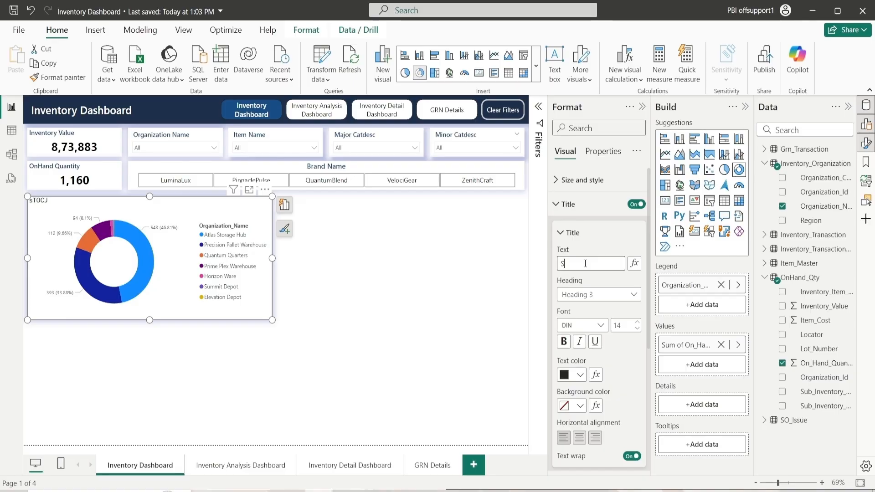
{"action": "type", "text": "tock Oh"}
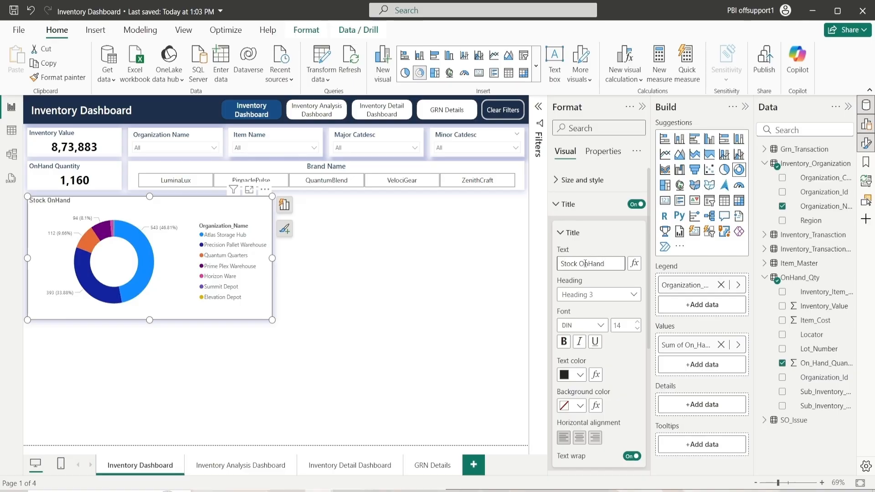
Format the Stock OnHand title in Segoe UI Semibold, size 13, with dark blue text
{"action": "left_click", "coordinate": [587, 326]}
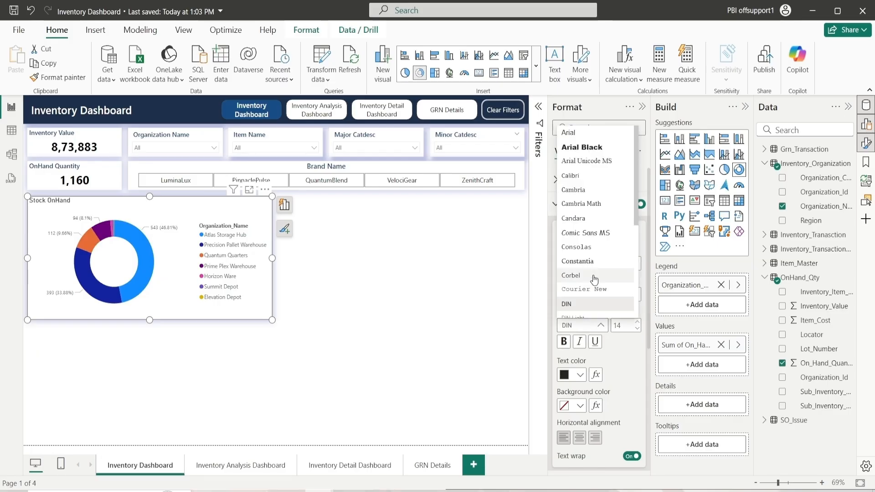
{"action": "scroll", "coordinate": [588, 274], "scroll_direction": "down", "scroll_amount": 4}
{"action": "left_click", "coordinate": [598, 212]}
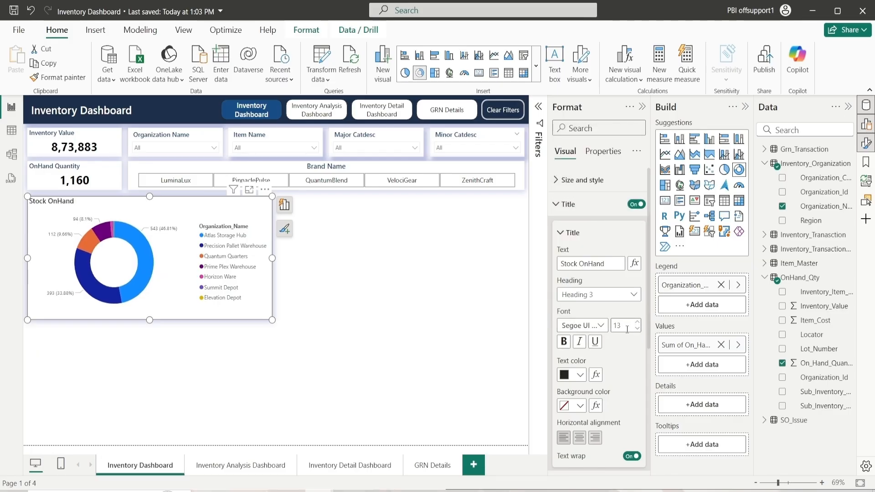
{"action": "left_click", "coordinate": [580, 375]}
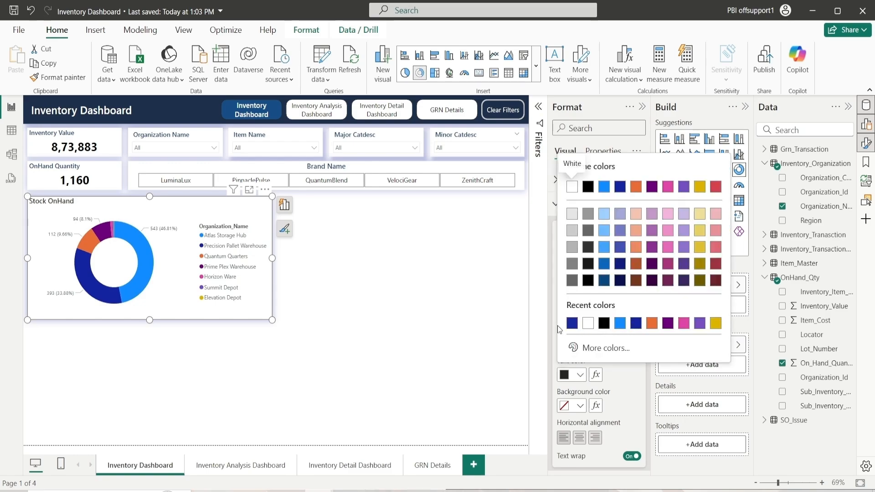
{"action": "left_click", "coordinate": [572, 323]}
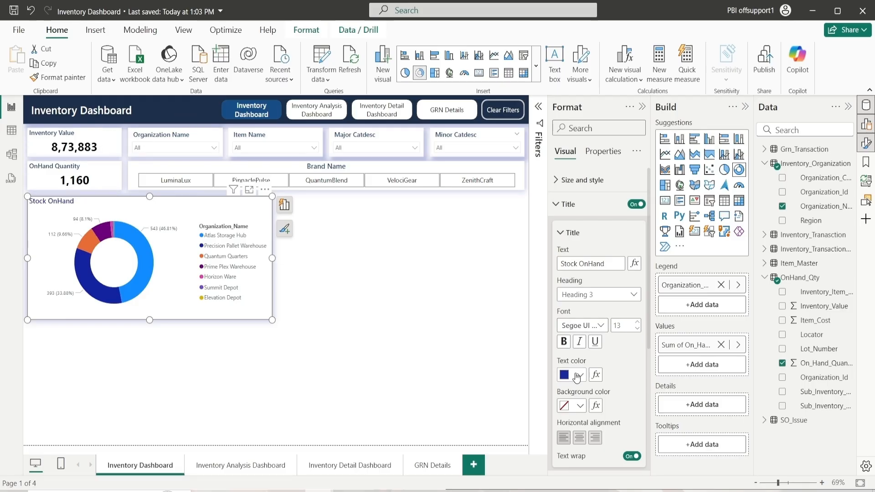
Give the Stock OnHand title a white background and center its horizontal alignment
{"action": "left_click", "coordinate": [581, 405]}
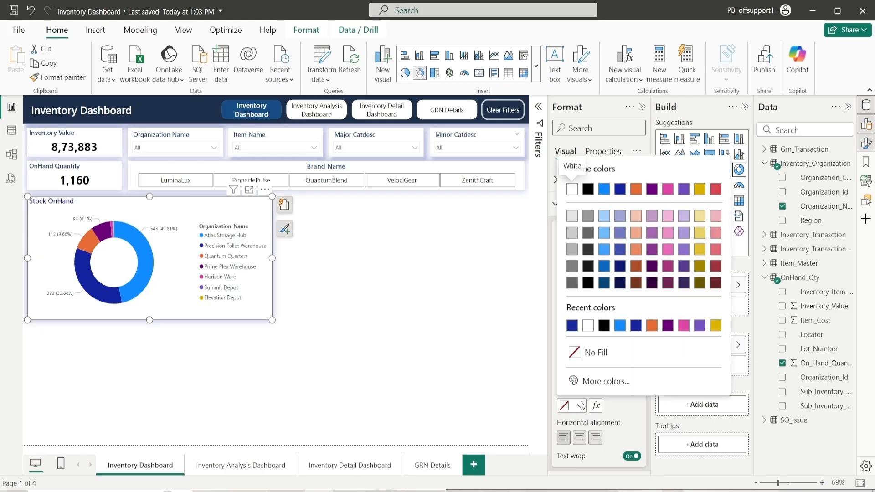
{"action": "left_click", "coordinate": [588, 325]}
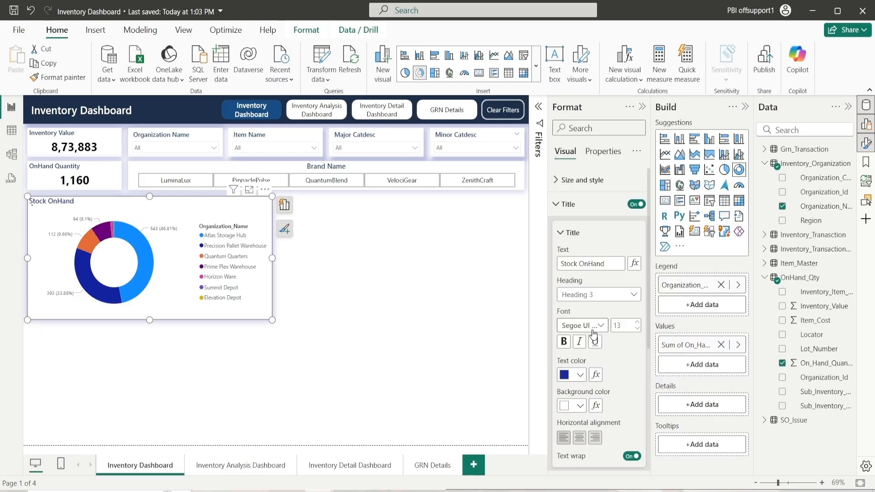
{"action": "left_click", "coordinate": [579, 439]}
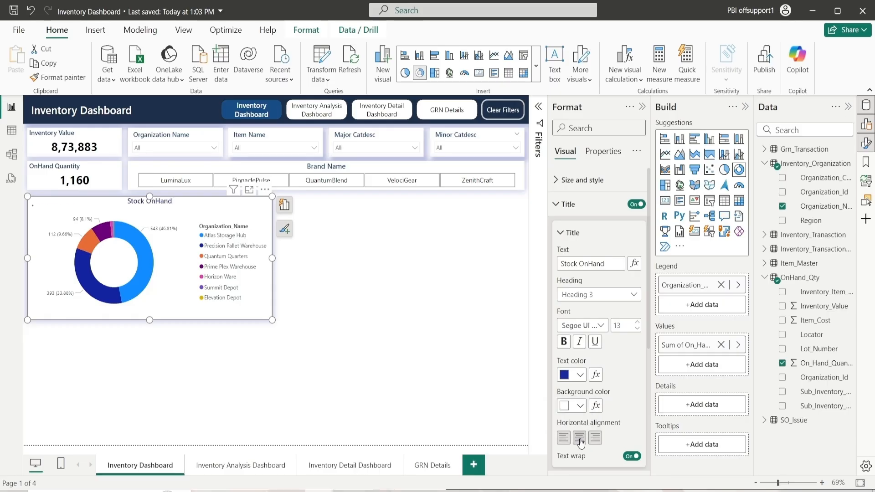
{"action": "left_click", "coordinate": [570, 233]}
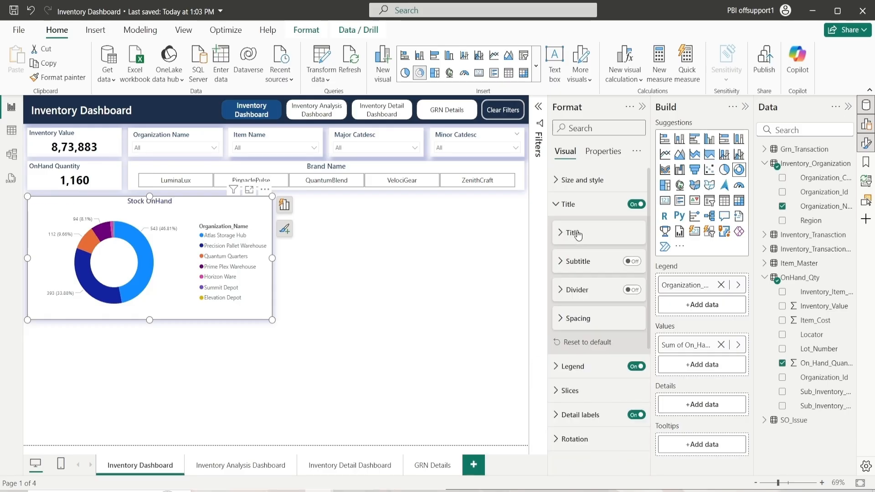
Turn on the divider under the Stock OnHand title and color it dark gray
{"action": "left_click", "coordinate": [632, 290]}
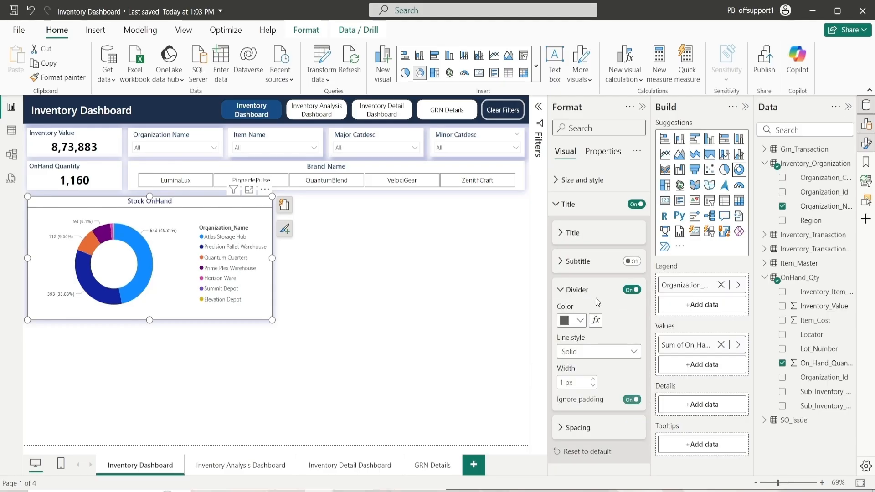
{"action": "left_click", "coordinate": [574, 321]}
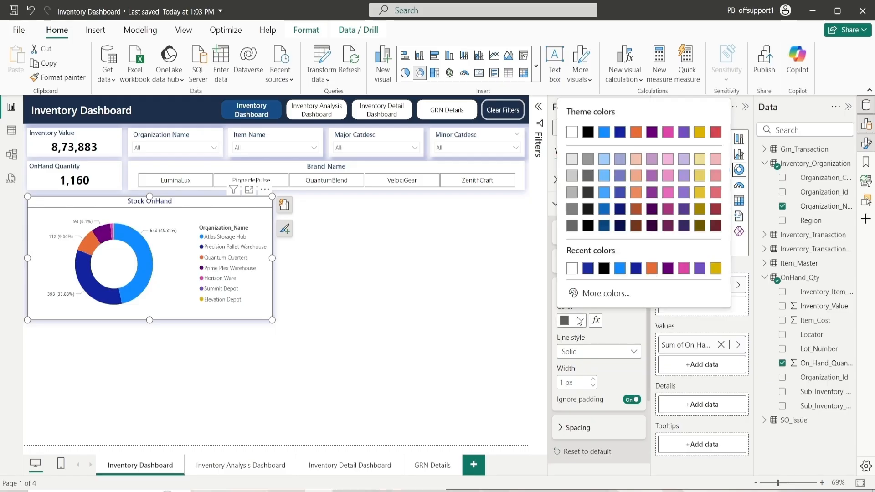
{"action": "left_click", "coordinate": [589, 196]}
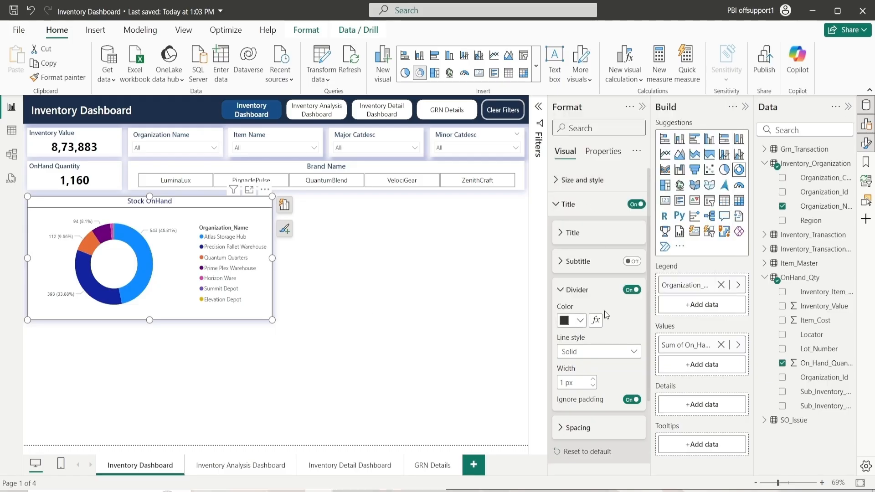
{"action": "left_click", "coordinate": [575, 290]}
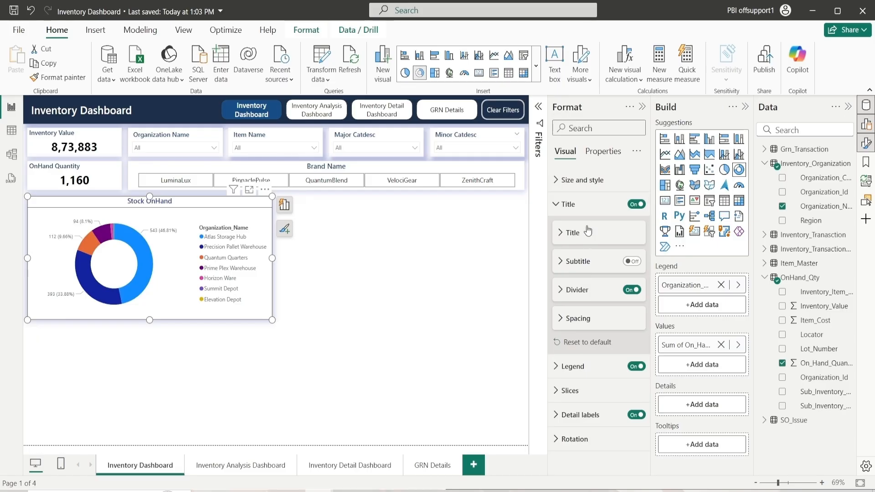
Enable customized spacing for the donut chart's title and set the space below the title area to 0 px
{"action": "left_click", "coordinate": [583, 209]}
{"action": "left_click", "coordinate": [584, 213]}
{"action": "left_click", "coordinate": [579, 319]}
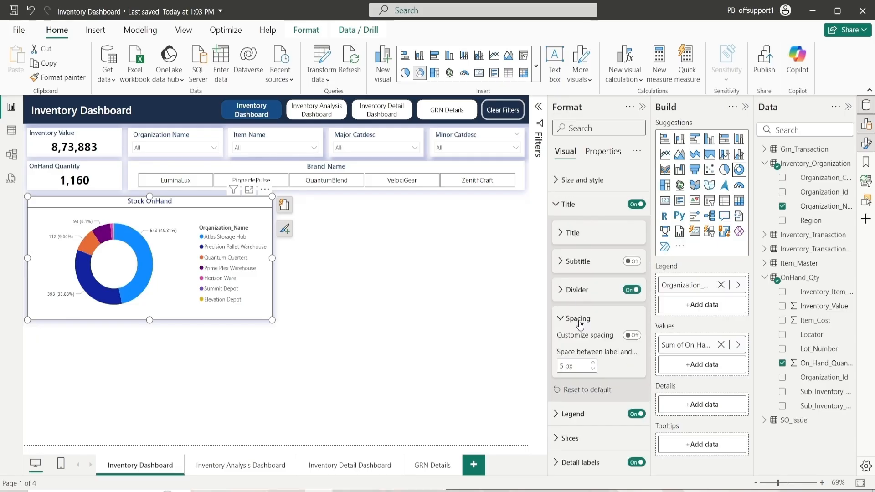
{"action": "left_click", "coordinate": [626, 336]}
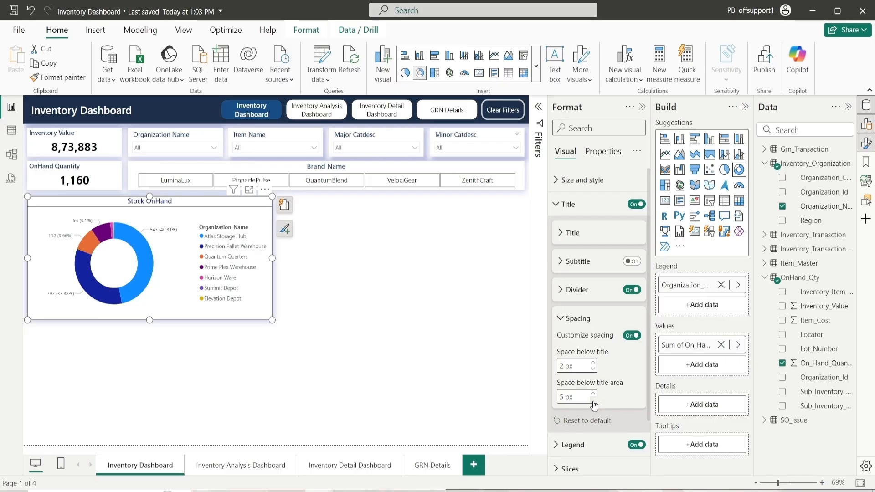
{"action": "double_click", "coordinate": [562, 397]}
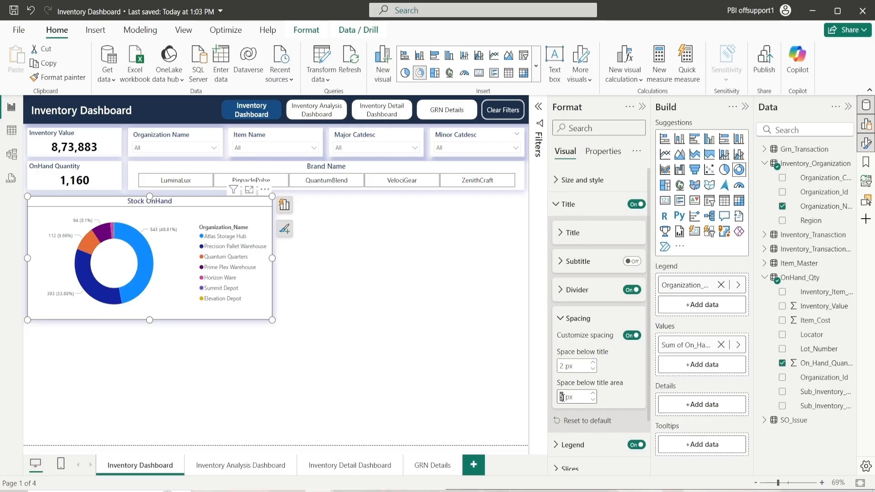
{"action": "type", "text": "0"}
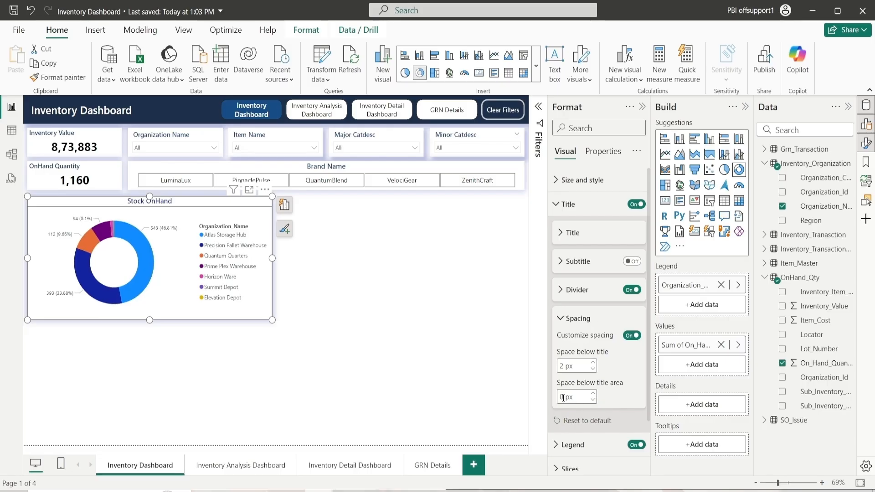
{"action": "left_click", "coordinate": [575, 324]}
{"action": "left_click", "coordinate": [580, 205]}
Change the donut chart's legend text color to black and turn off the legend title
{"action": "left_click", "coordinate": [579, 228]}
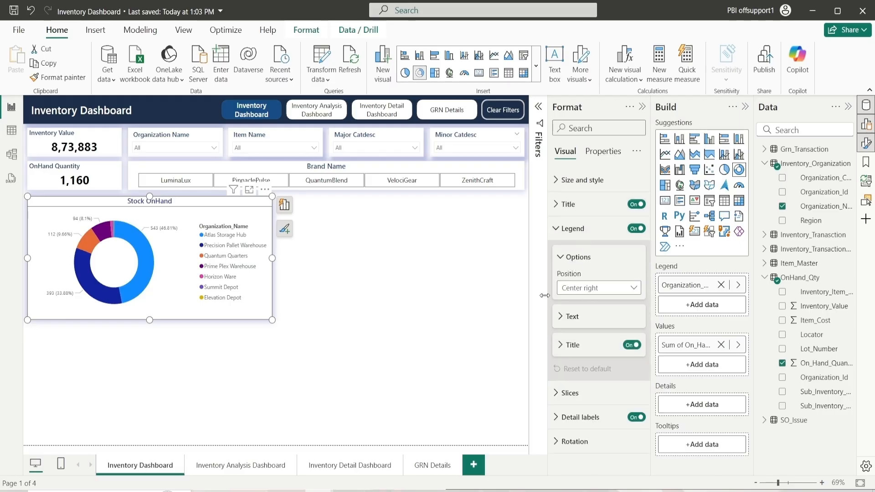
{"action": "left_click", "coordinate": [568, 258]}
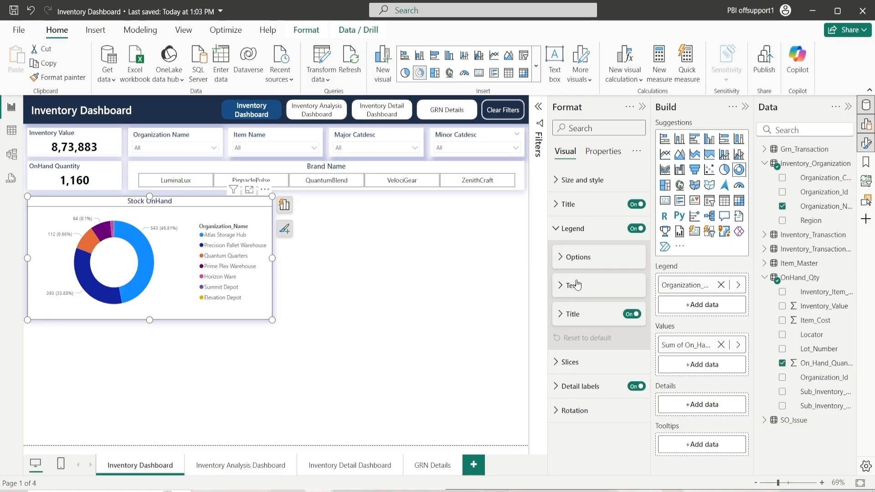
{"action": "left_click", "coordinate": [577, 285]}
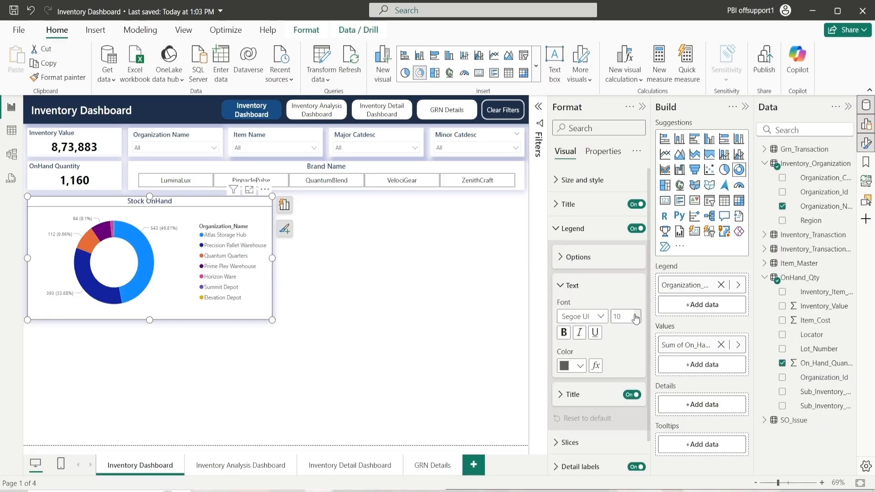
{"action": "left_click", "coordinate": [575, 366]}
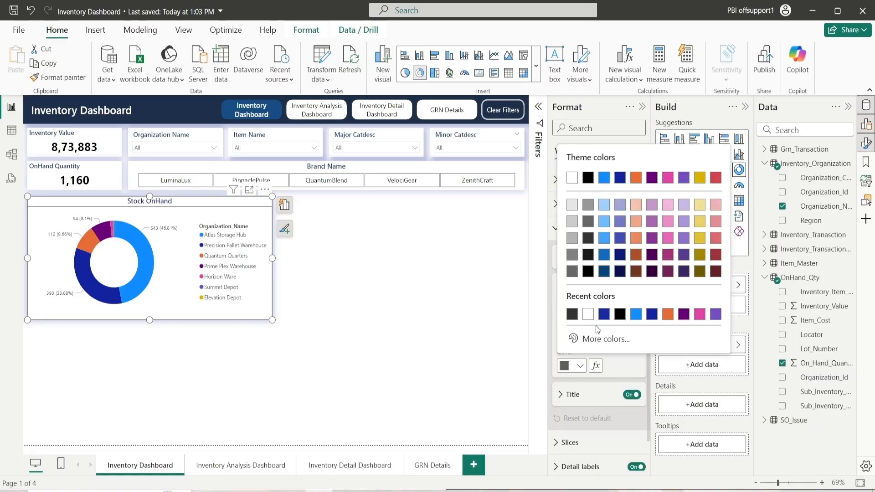
{"action": "left_click", "coordinate": [571, 316]}
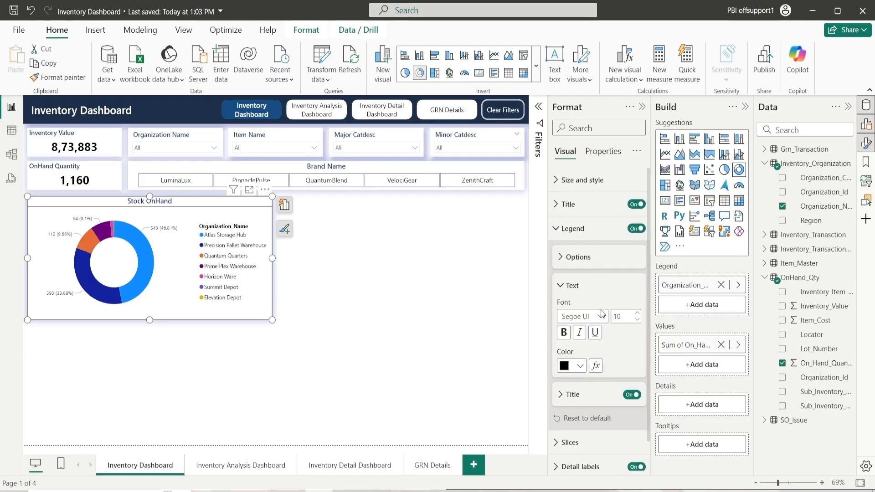
{"action": "left_click", "coordinate": [580, 279]}
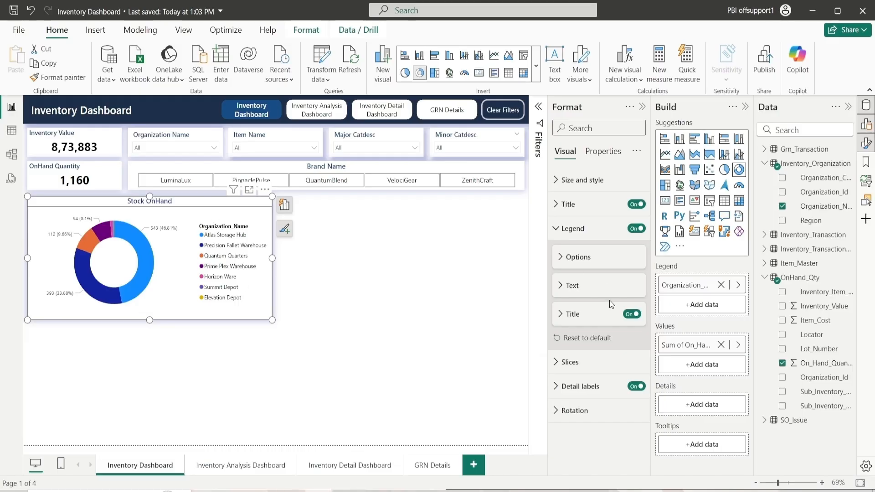
{"action": "left_click", "coordinate": [632, 314]}
{"action": "left_click", "coordinate": [572, 230]}
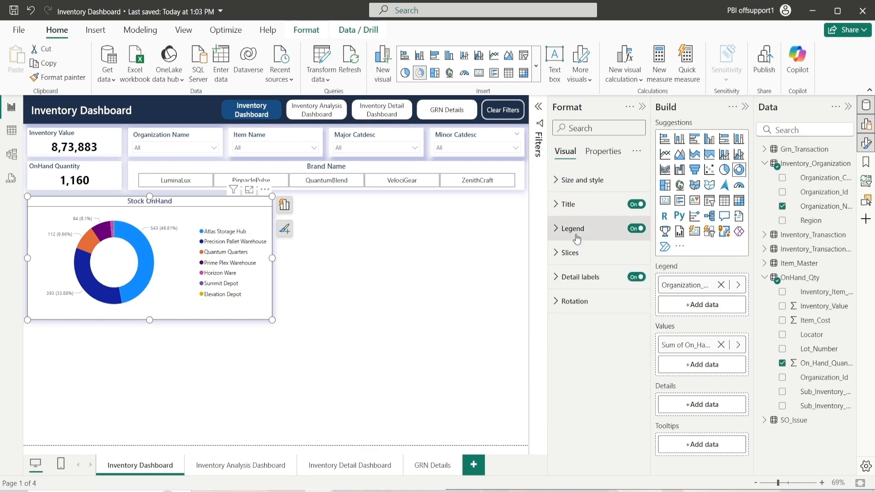
{"action": "left_click", "coordinate": [575, 258]}
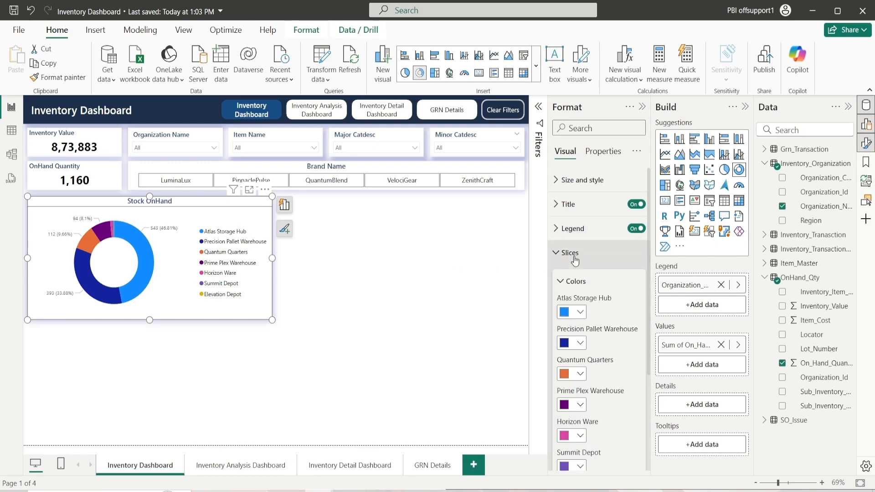
{"action": "left_click", "coordinate": [575, 255]}
{"action": "left_click", "coordinate": [575, 256]}
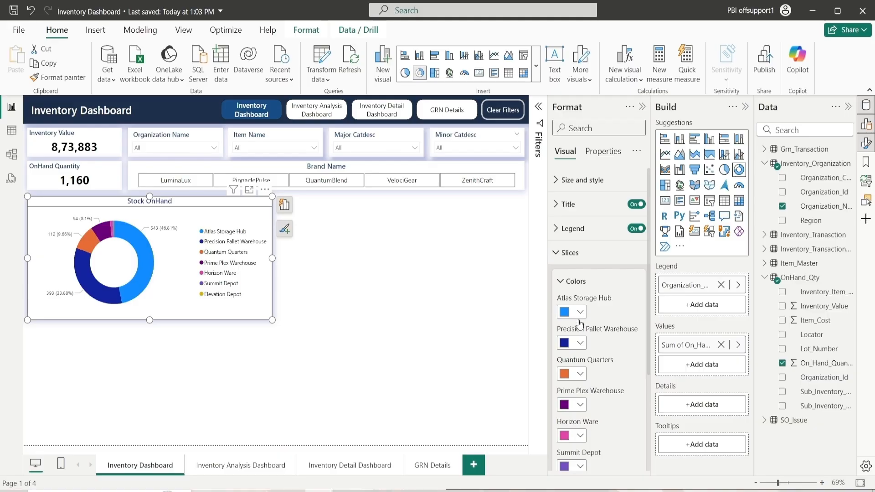
{"action": "left_click", "coordinate": [575, 252]}
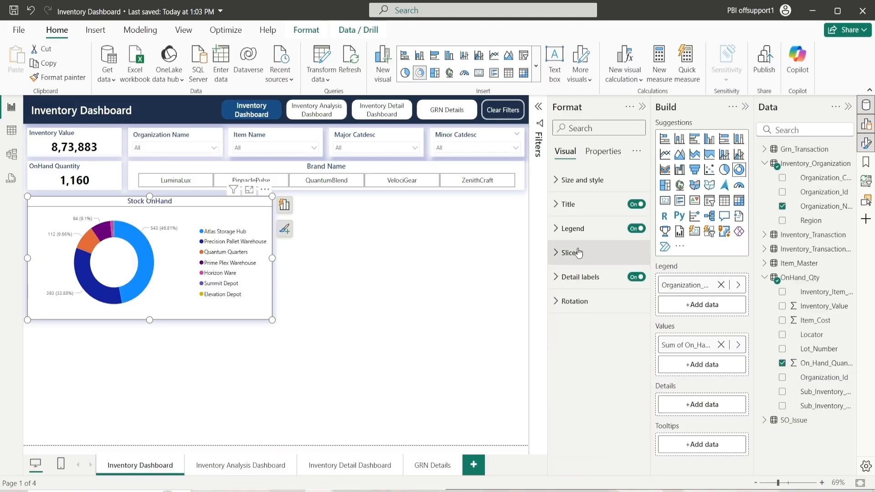
Set the donut chart's detail label values to font size 10 and color them black (#000000)
{"action": "left_click", "coordinate": [581, 277]}
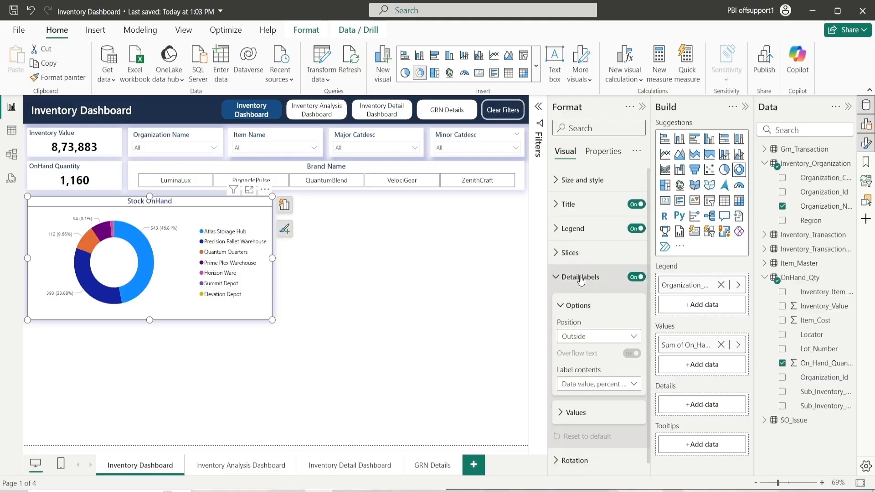
{"action": "left_click", "coordinate": [586, 339]}
{"action": "left_click", "coordinate": [586, 342]}
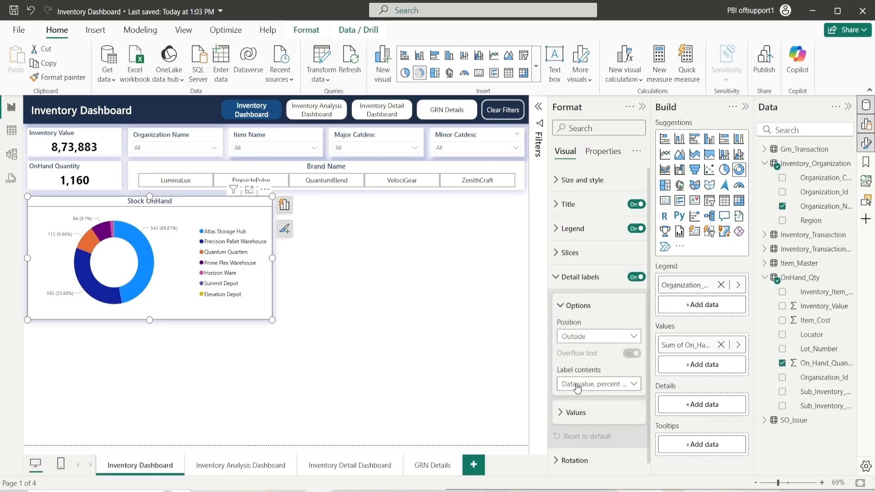
{"action": "left_click", "coordinate": [606, 385]}
{"action": "left_click", "coordinate": [617, 384]}
{"action": "left_click", "coordinate": [578, 306]}
{"action": "left_click", "coordinate": [580, 334]}
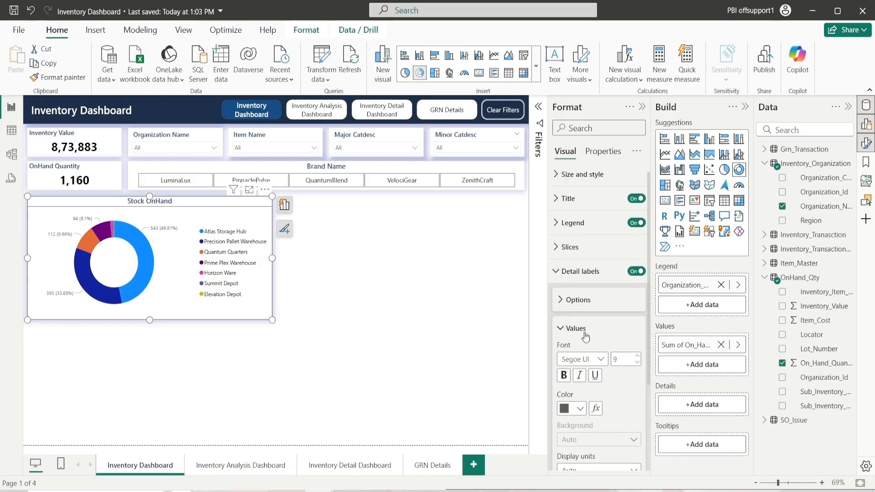
{"action": "left_click", "coordinate": [639, 362]}
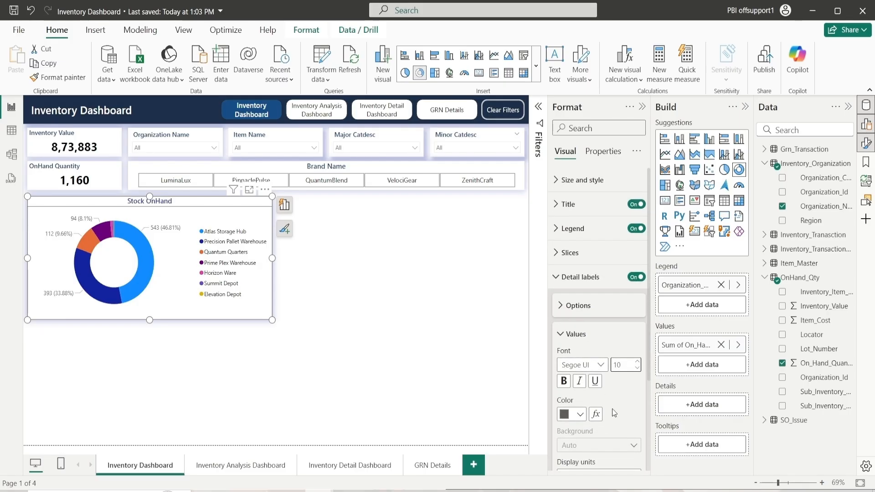
{"action": "left_click", "coordinate": [580, 414]}
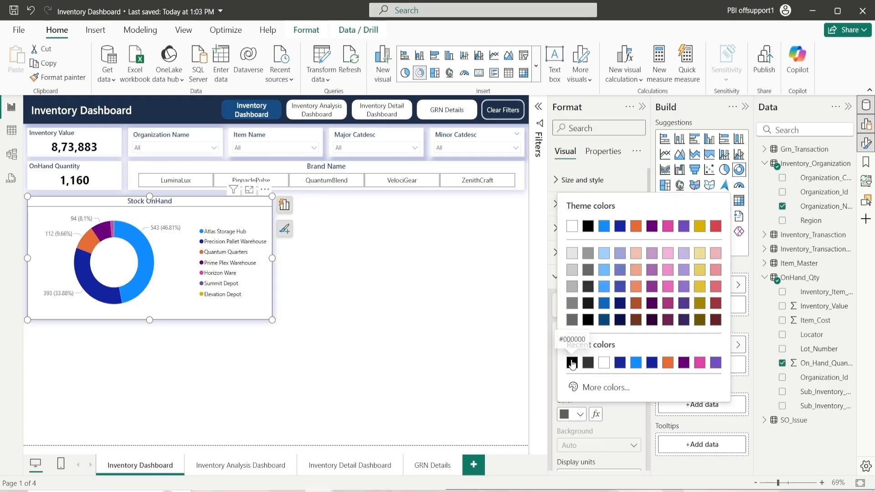
{"action": "left_click", "coordinate": [572, 363]}
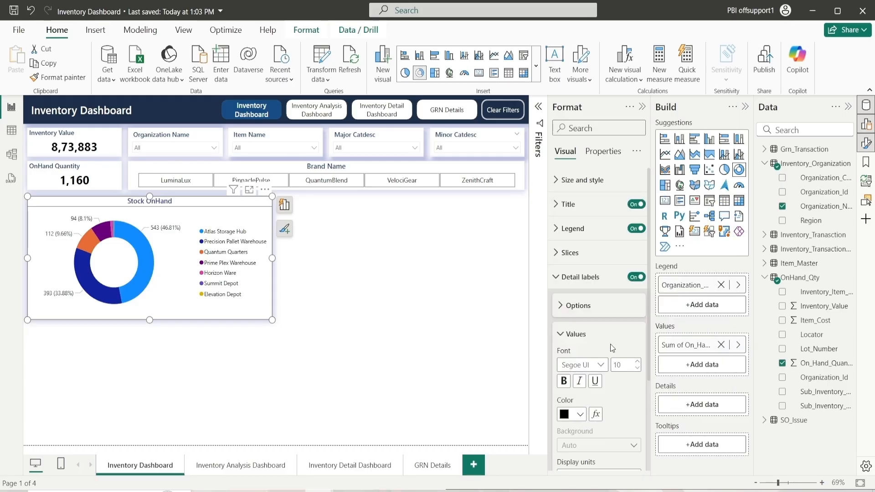
{"action": "left_click", "coordinate": [573, 334]}
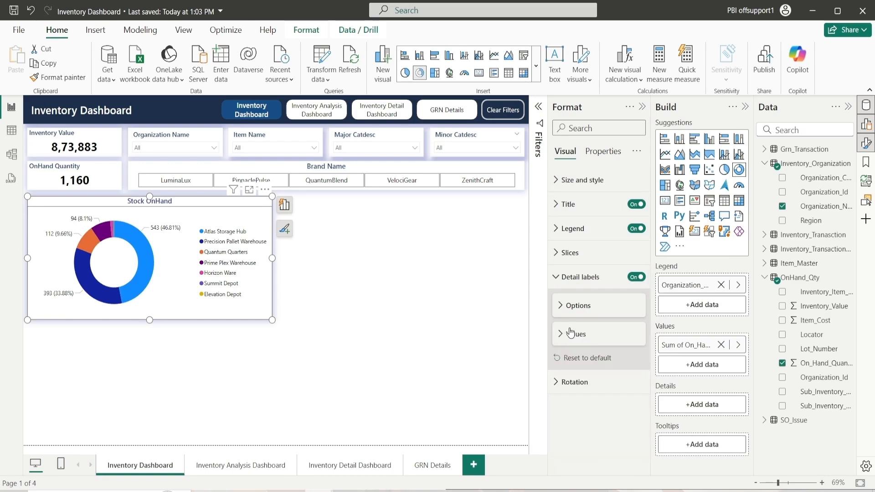
{"action": "left_click", "coordinate": [583, 277]}
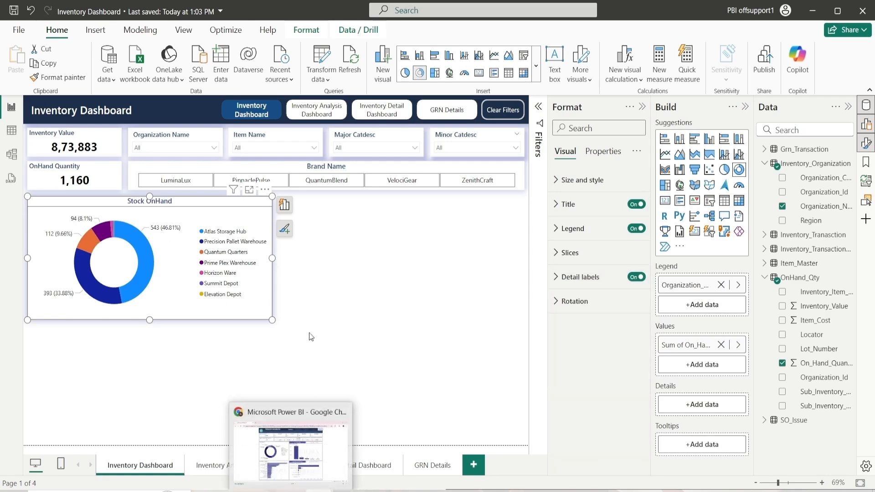
Switch to the published reference dashboard in Chrome and compare its Top 5 Brands charts by in-stock units and by value
{"action": "left_click", "coordinate": [311, 304]}
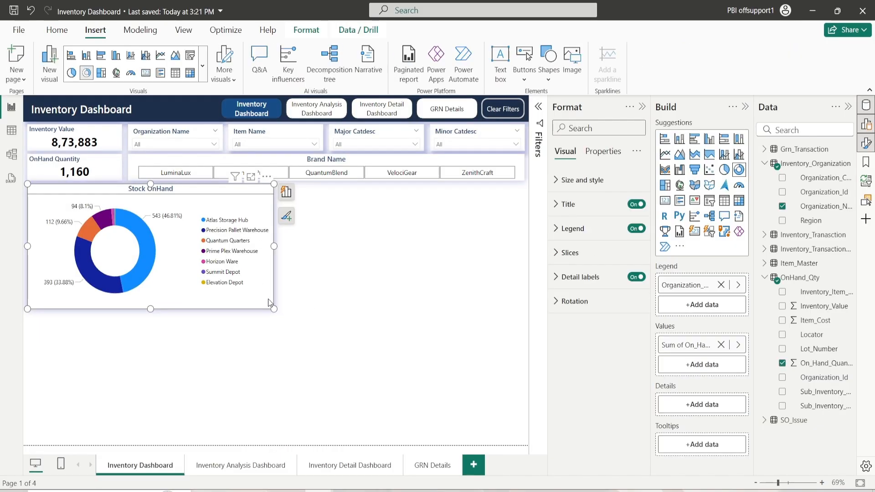
{"action": "left_click", "coordinate": [303, 488]}
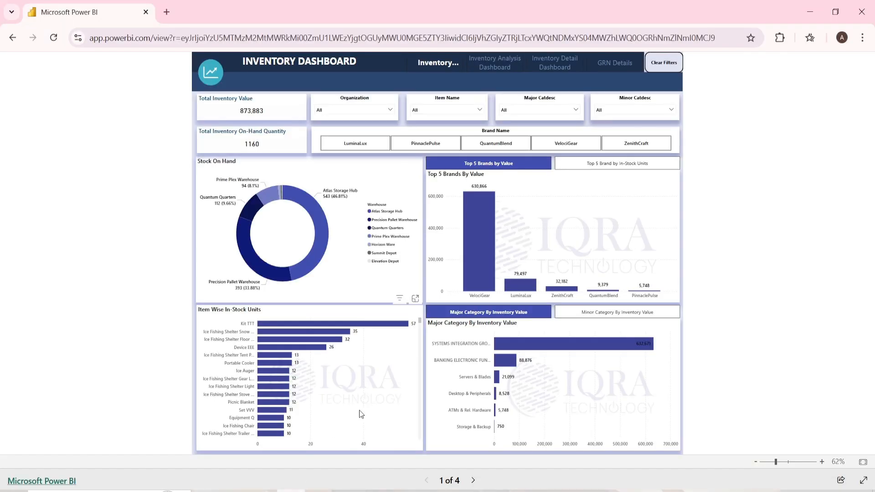
{"action": "left_click", "coordinate": [566, 164]}
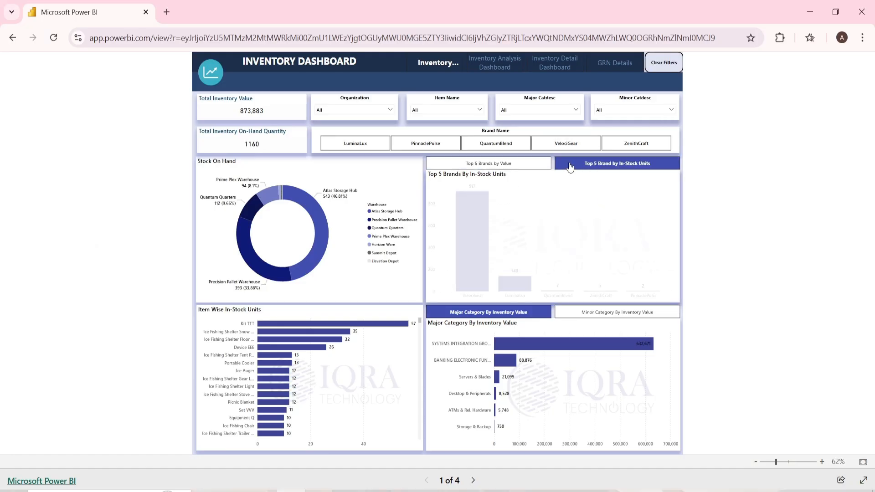
{"action": "left_click", "coordinate": [525, 167]}
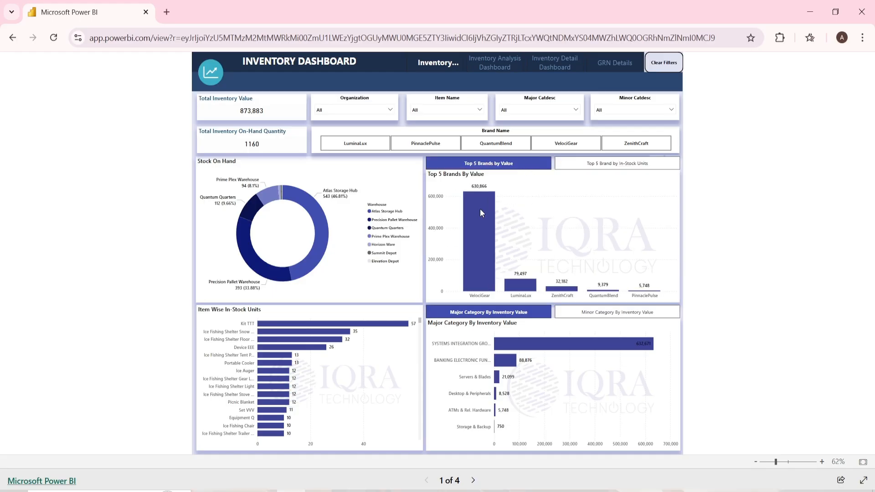
{"action": "mouse_move", "coordinate": [481, 212]}
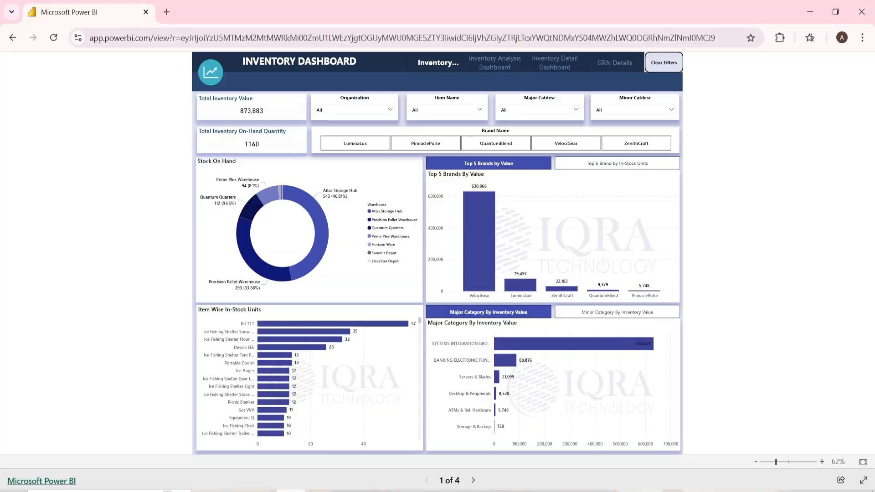
Switch back to Power BI Desktop and place an empty clustered column chart beside the Stock OnHand donut chart
{"action": "left_click", "coordinate": [318, 491]}
{"action": "left_click", "coordinate": [467, 223]}
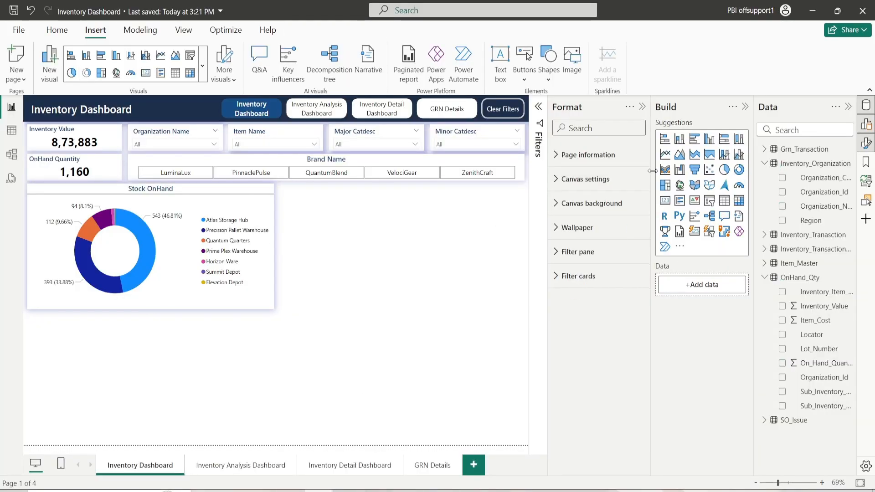
{"action": "left_click", "coordinate": [710, 138]}
{"action": "left_click_drag", "start_coordinate": [261, 338], "coordinate": [518, 216]}
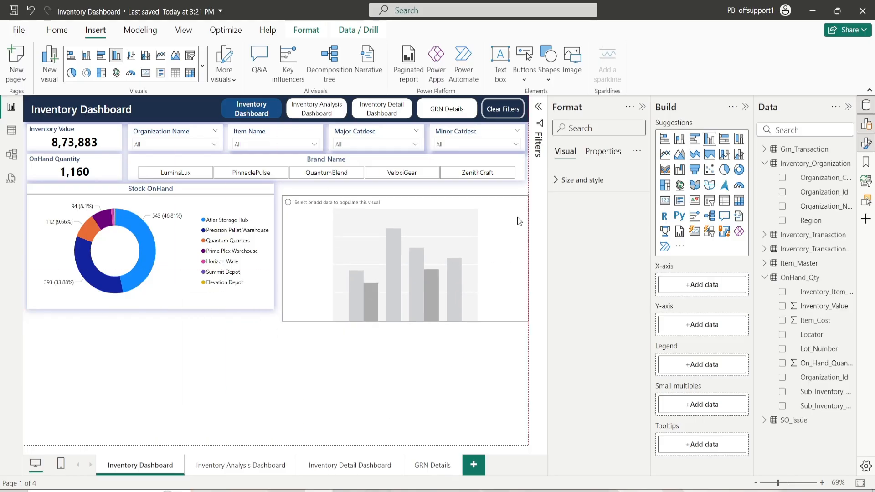
Set the column chart's width to 625, its horizontal position to 645 and its vertical position to 215
{"action": "left_click", "coordinate": [582, 180]}
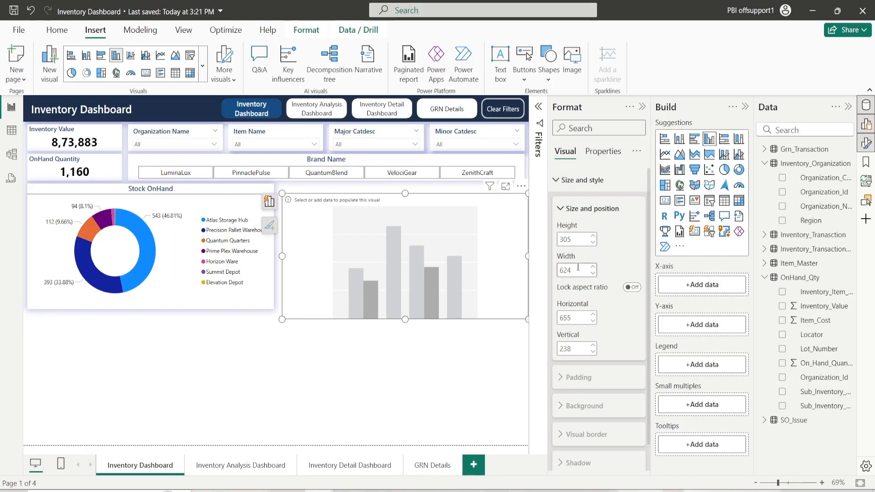
{"action": "left_click_drag", "start_coordinate": [485, 260], "coordinate": [478, 259]}
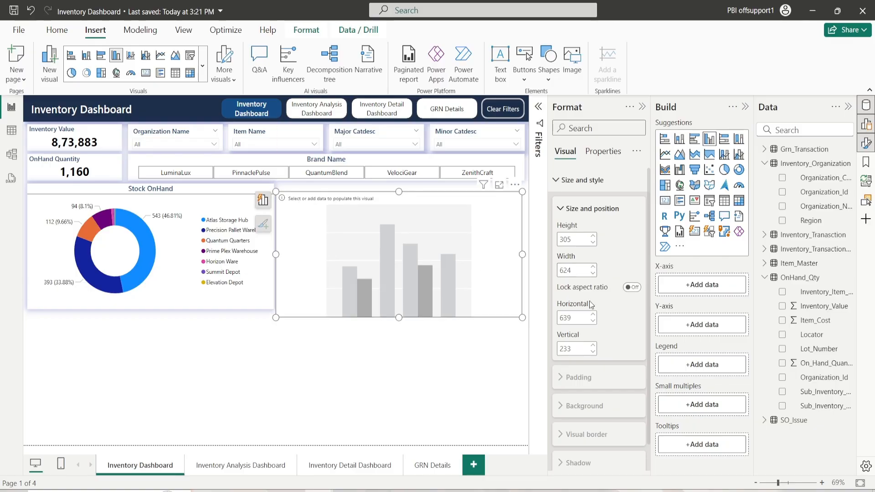
{"action": "left_click", "coordinate": [587, 320]}
{"action": "type", "text": "645"}
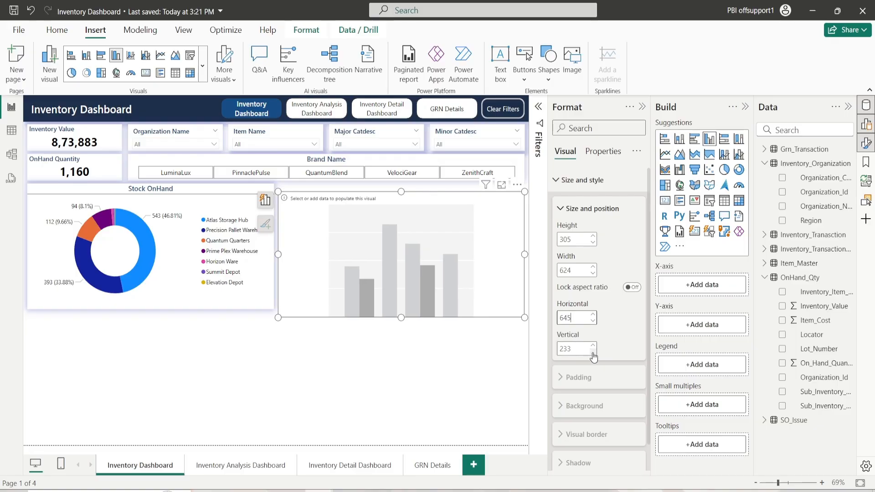
{"action": "left_click", "coordinate": [576, 234]}
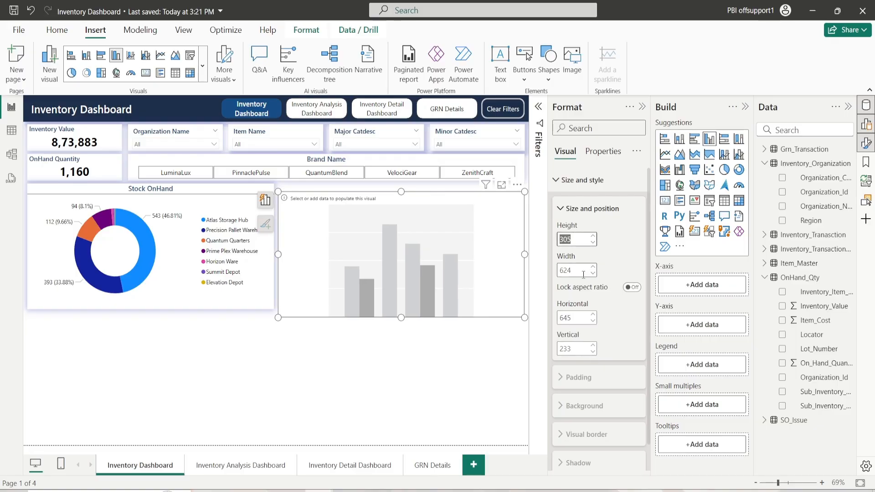
{"action": "left_click", "coordinate": [593, 267]}
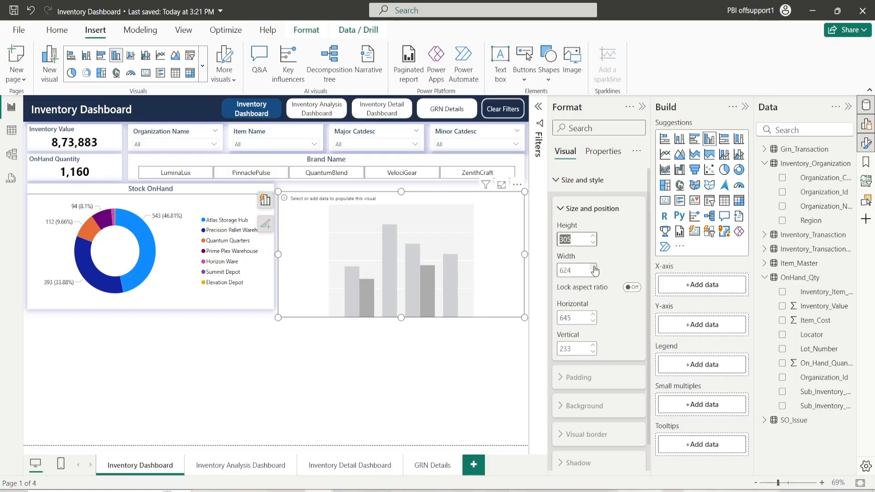
{"action": "left_click", "coordinate": [577, 345]}
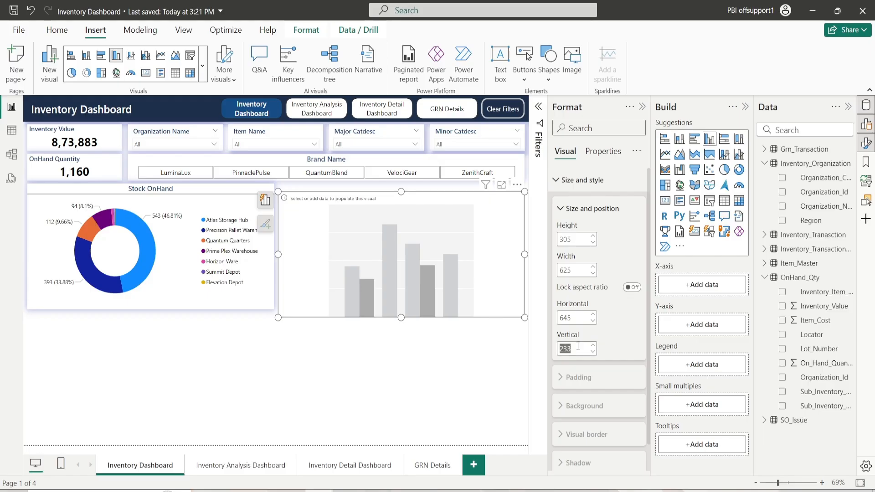
{"action": "type", "text": "215"}
{"action": "key", "text": "Return"}
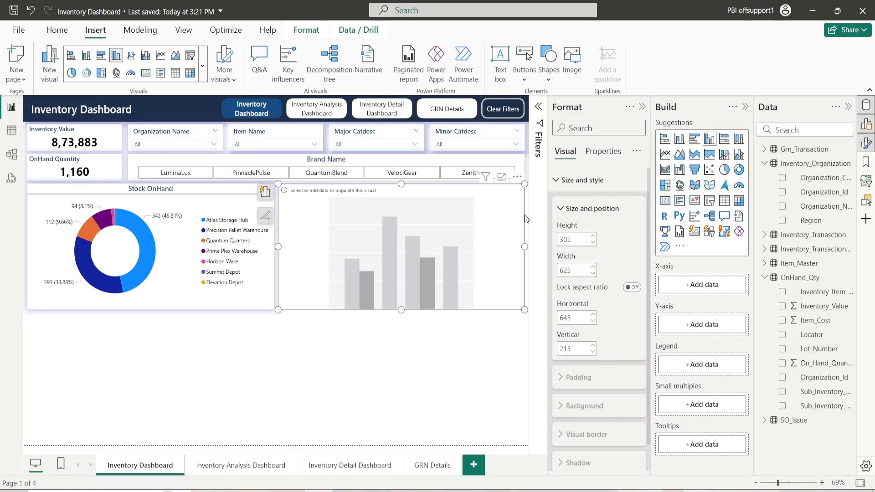
Assign Brand_Desc from Item_Master to the column chart's X-axis and Inventory_Value from OnHand_Qty to its Y-axis
{"action": "left_click", "coordinate": [819, 134]}
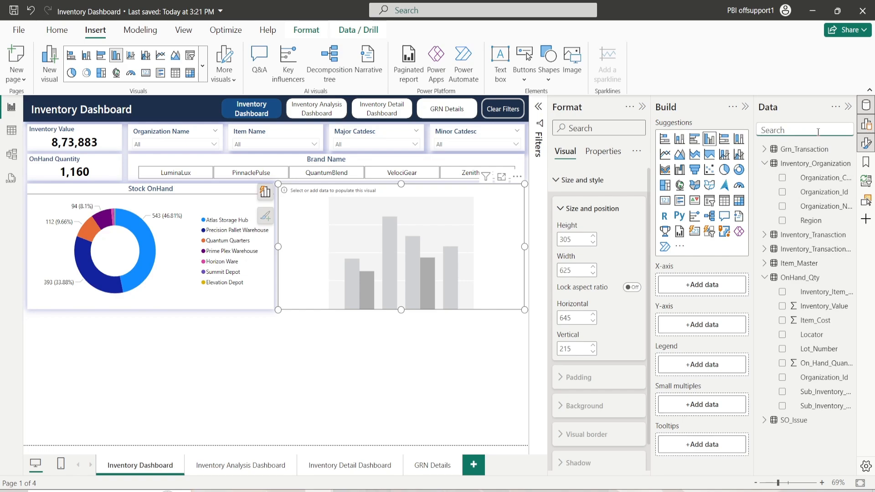
{"action": "type", "text": "Bran"}
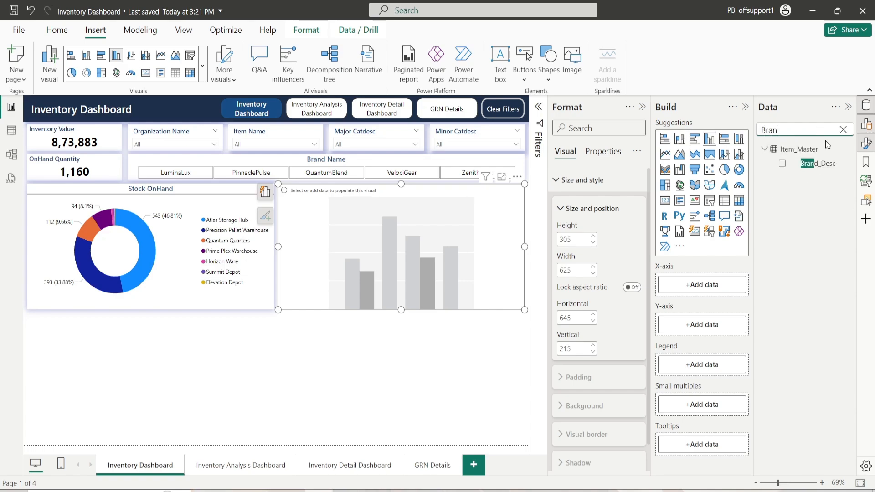
{"action": "left_click_drag", "start_coordinate": [818, 163], "coordinate": [718, 285]}
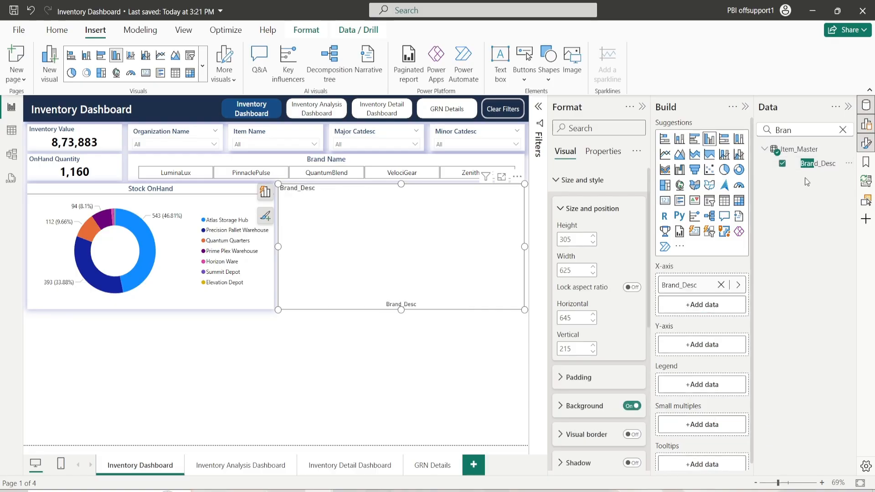
{"action": "left_click", "coordinate": [844, 131]}
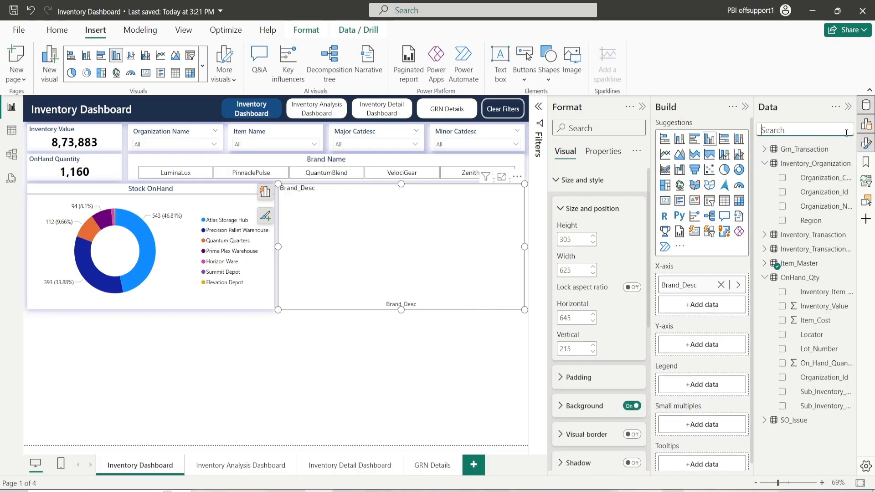
{"action": "left_click_drag", "start_coordinate": [822, 311], "coordinate": [704, 346]}
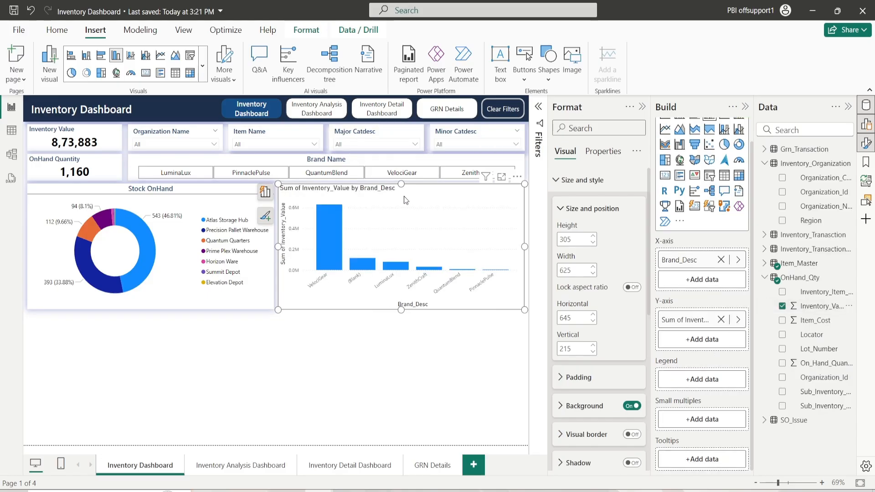
Exclude (Blank) from the column chart with its visual-level Brand_Desc filter
{"action": "left_click", "coordinate": [538, 110]}
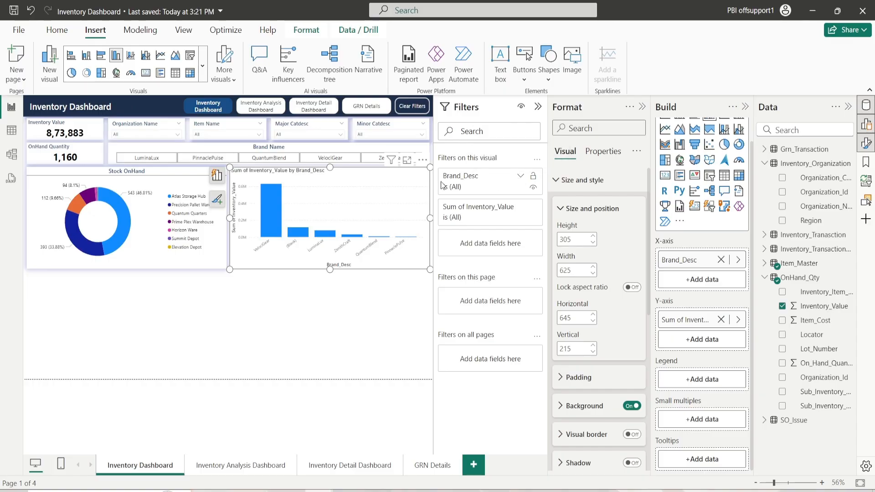
{"action": "left_click", "coordinate": [520, 179]}
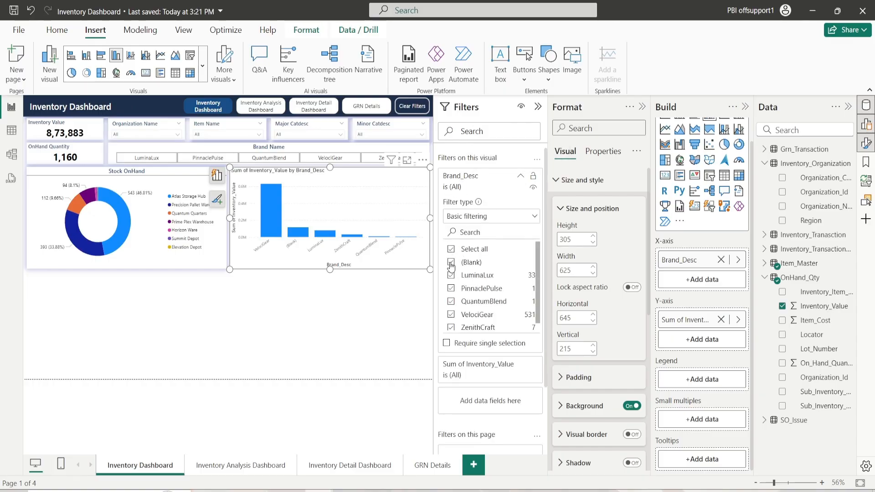
{"action": "left_click", "coordinate": [451, 263]}
{"action": "left_click", "coordinate": [538, 108]}
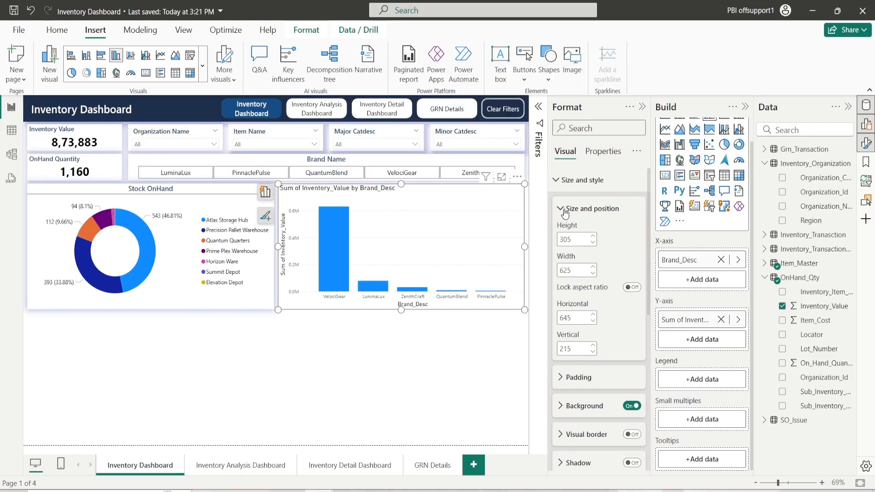
Turn on the column chart's shadow and color it dark blue, keeping the Bottom right position
{"action": "scroll", "coordinate": [566, 216], "scroll_direction": "down", "scroll_amount": 3}
{"action": "left_click", "coordinate": [631, 364]}
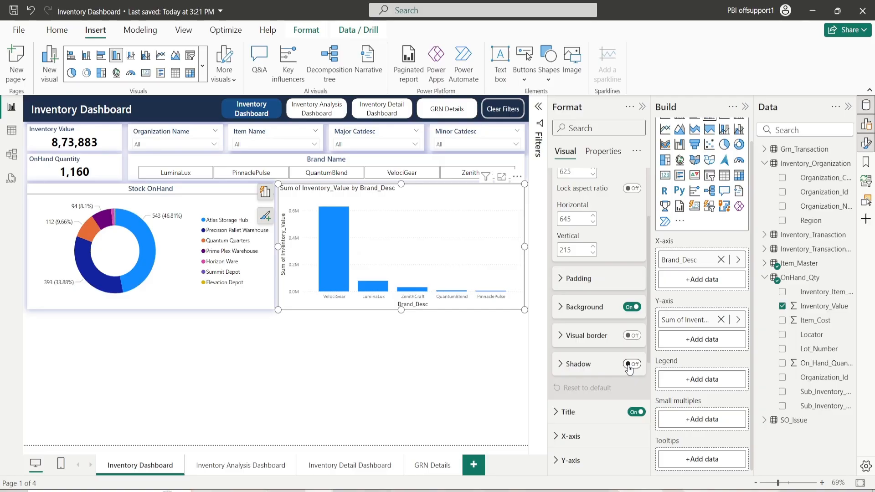
{"action": "scroll", "coordinate": [606, 255], "scroll_direction": "up", "scroll_amount": 1}
{"action": "scroll", "coordinate": [604, 251], "scroll_direction": "up", "scroll_amount": 3}
{"action": "scroll", "coordinate": [570, 257], "scroll_direction": "down", "scroll_amount": 6}
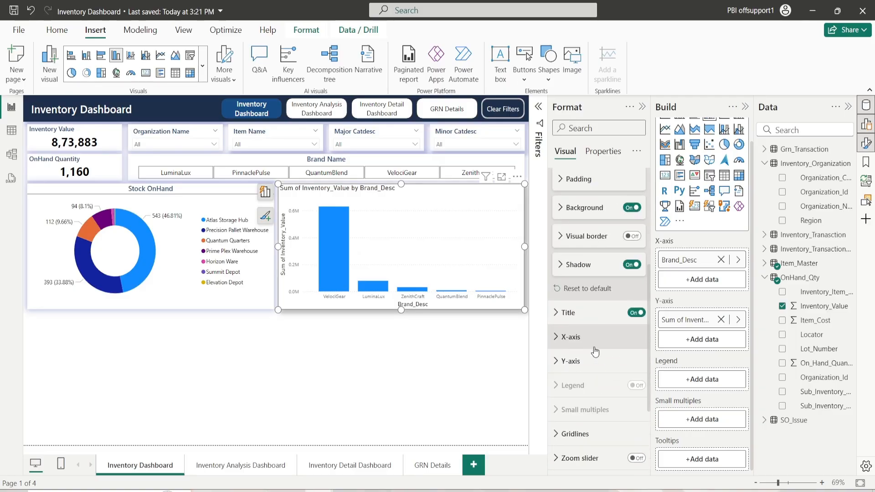
{"action": "left_click", "coordinate": [565, 262]}
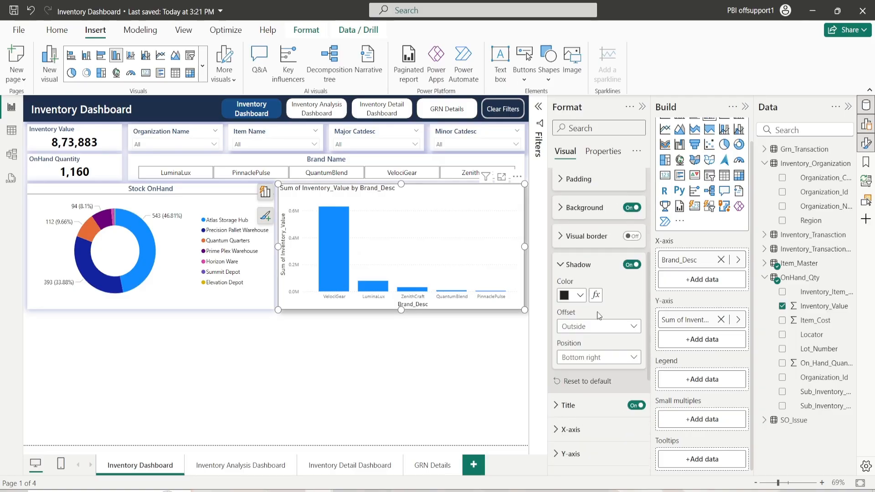
{"action": "left_click", "coordinate": [581, 296]}
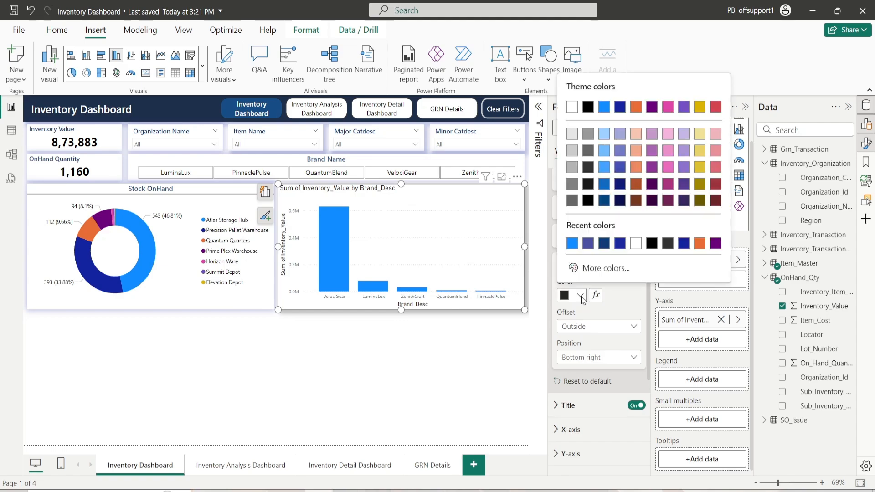
{"action": "left_click", "coordinate": [593, 246]}
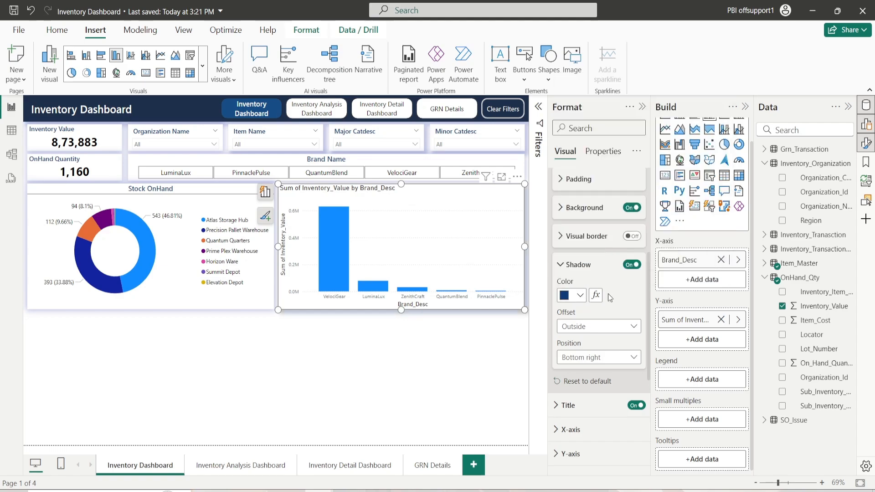
{"action": "left_click", "coordinate": [577, 296]}
{"action": "left_click", "coordinate": [620, 244]}
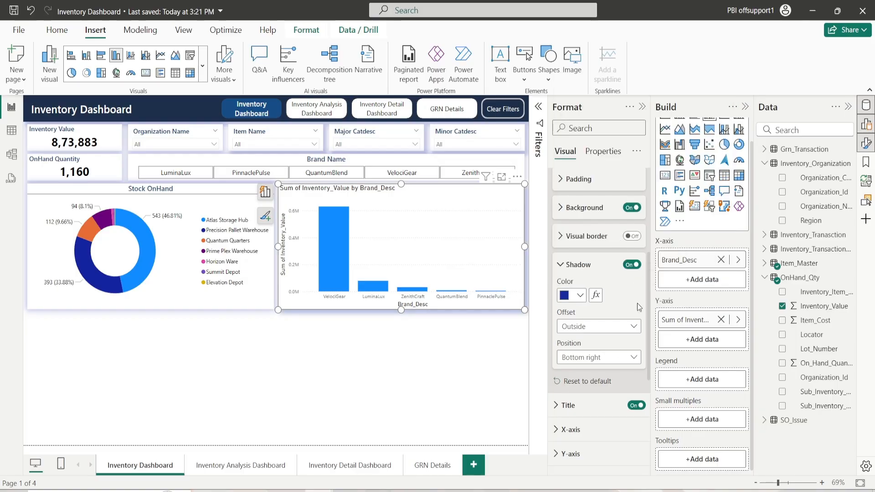
{"action": "left_click", "coordinate": [618, 357]}
{"action": "left_click", "coordinate": [593, 282]}
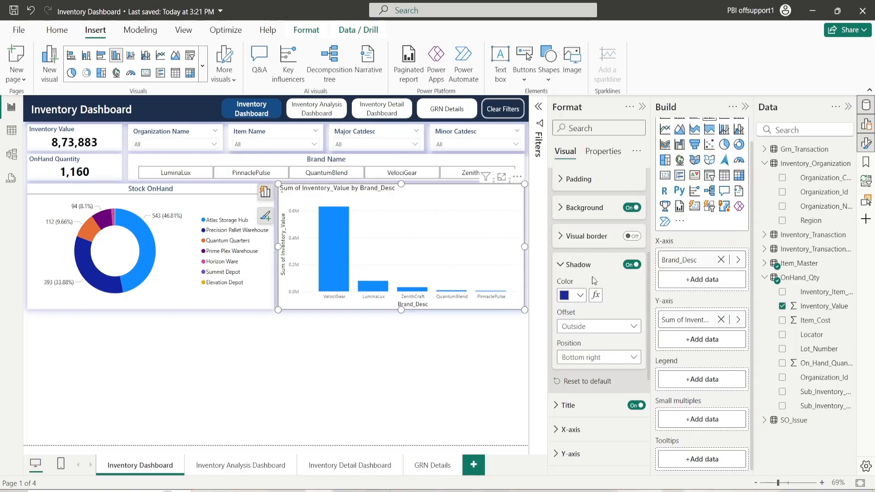
{"action": "left_click", "coordinate": [578, 264]}
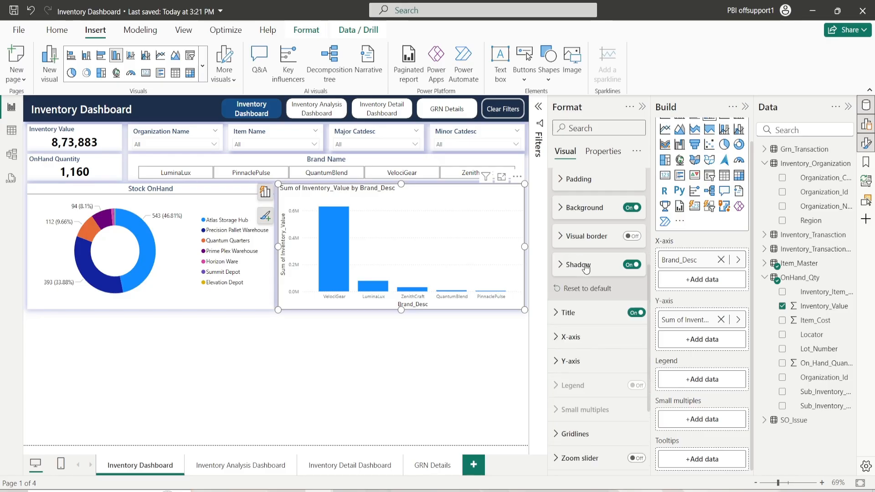
Change the column chart's title text to "Top 5 Brands by Value"
{"action": "scroll", "coordinate": [584, 204], "scroll_direction": "up", "scroll_amount": 5}
{"action": "left_click", "coordinate": [584, 208]}
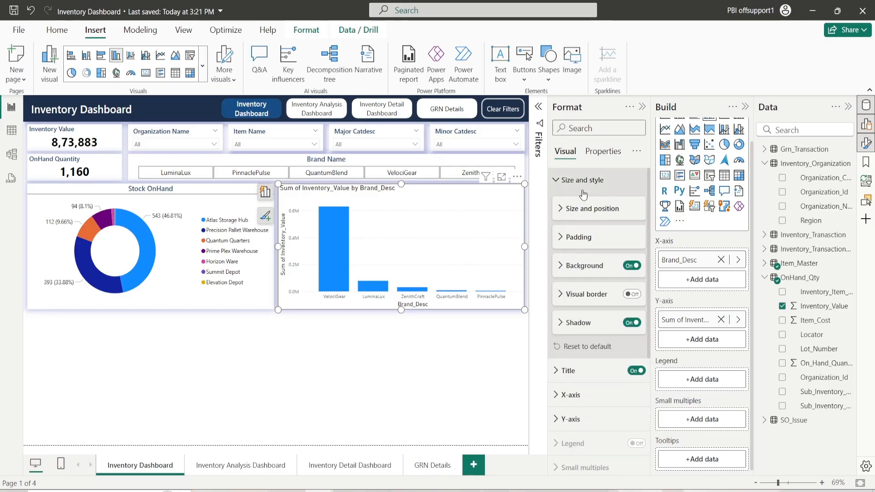
{"action": "left_click", "coordinate": [575, 180]}
{"action": "left_click", "coordinate": [589, 213]}
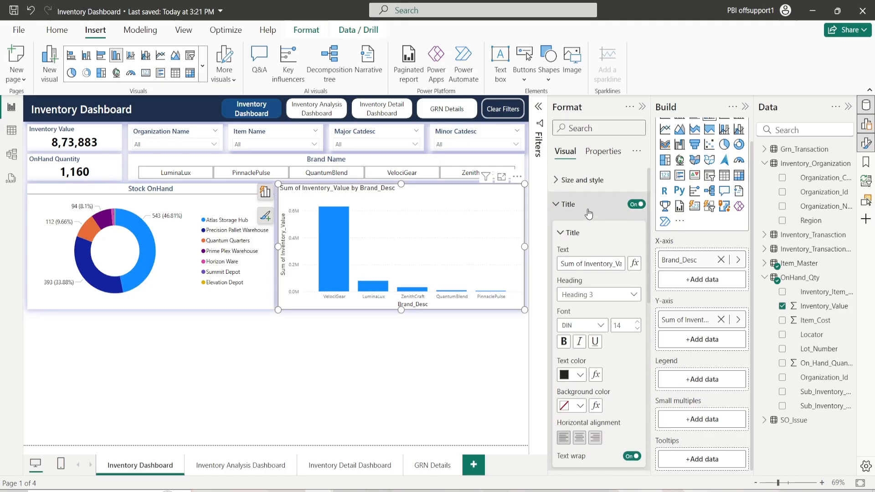
{"action": "triple_click", "coordinate": [583, 263]}
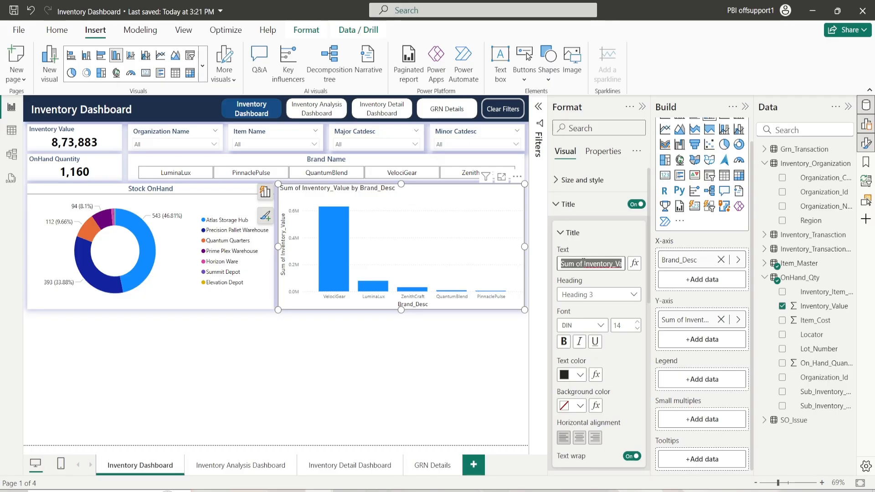
{"action": "type", "text": "To"}
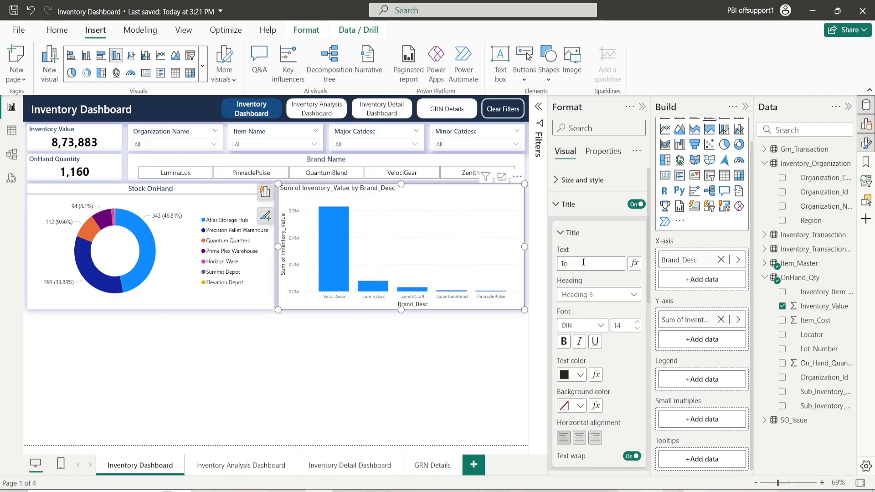
{"action": "type", "text": "p 4"}
{"action": "key", "text": "BackSpace"}
{"action": "type", "text": "5 "}
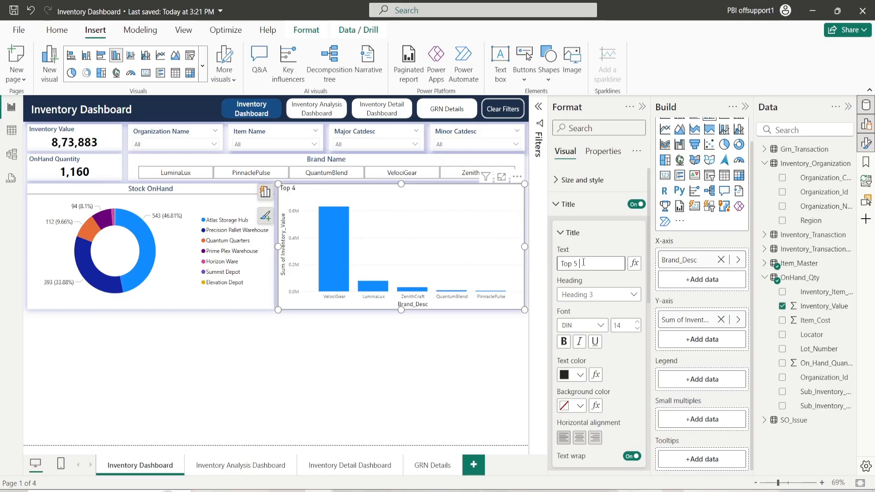
{"action": "type", "text": "Bra"}
{"action": "type", "text": "nds bu"}
{"action": "type", "text": "y Valu"}
{"action": "type", "text": "e"}
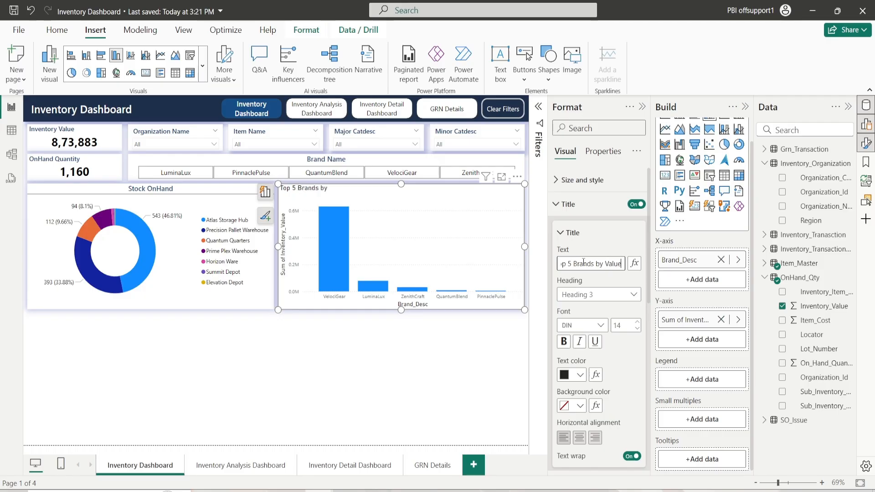
Format the column chart's title text with a Segoe UI variant font at size 13 in dark blue
{"action": "left_click", "coordinate": [590, 326]}
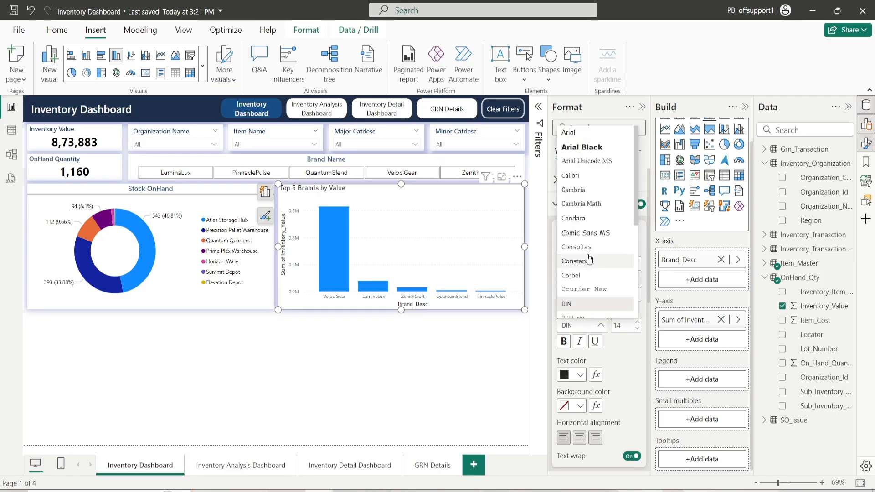
{"action": "left_click", "coordinate": [592, 213]}
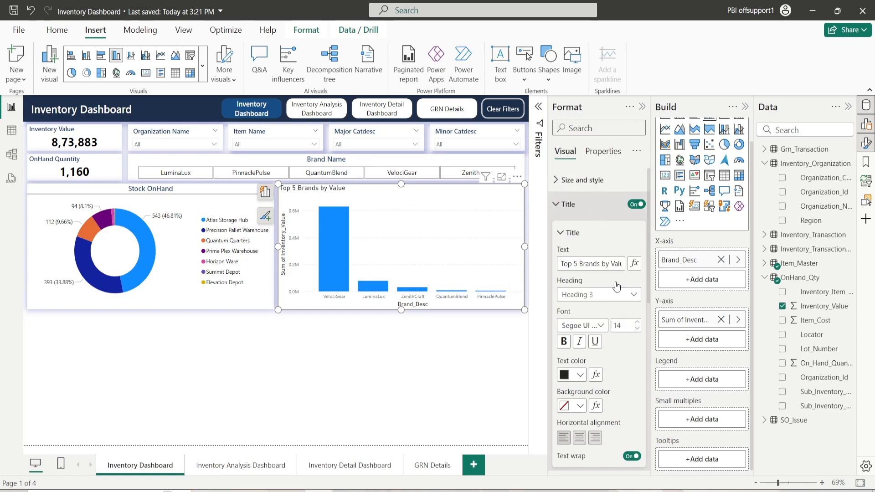
{"action": "left_click", "coordinate": [637, 333]}
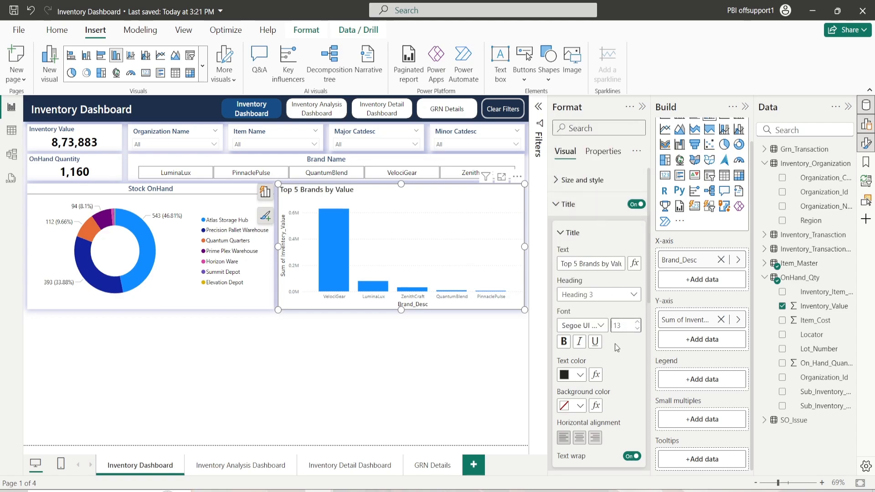
{"action": "left_click", "coordinate": [579, 375]}
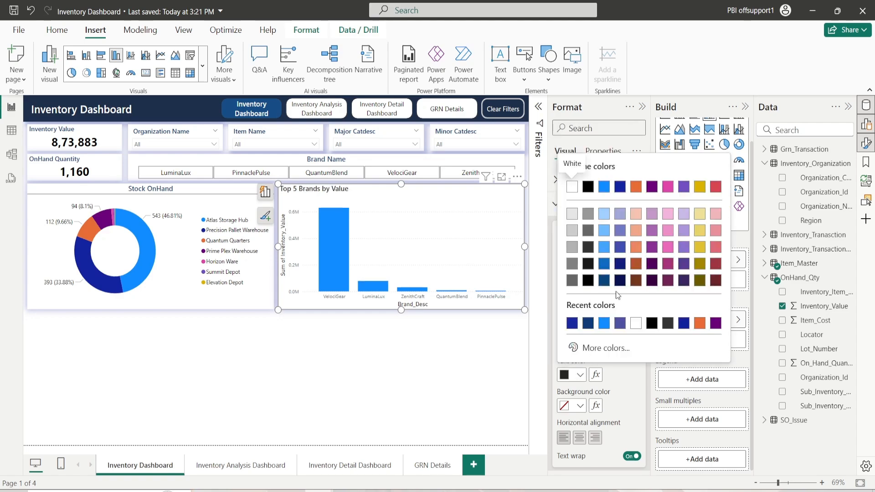
{"action": "left_click", "coordinate": [588, 324]}
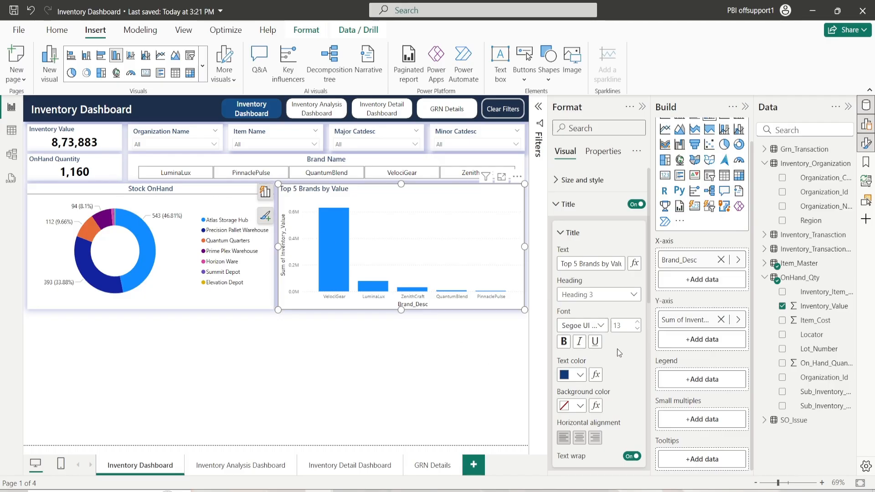
Give the column chart's title a white background and center it horizontally
{"action": "left_click", "coordinate": [573, 410]}
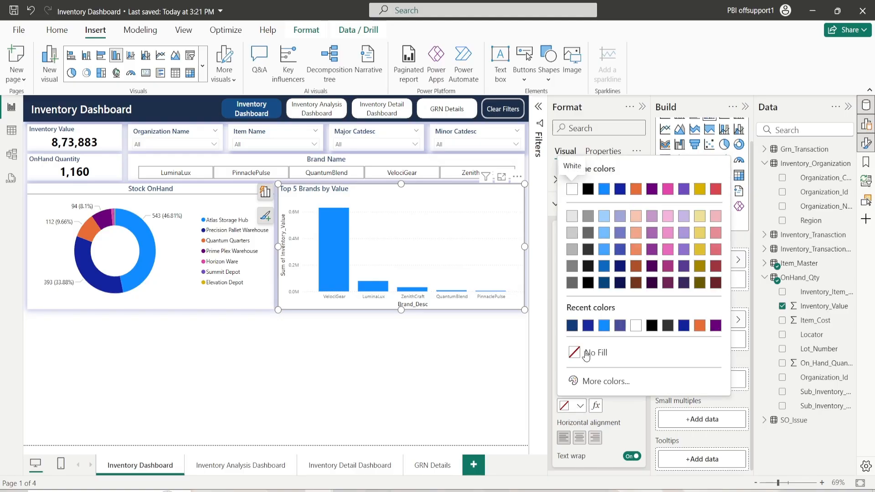
{"action": "left_click", "coordinate": [636, 326]}
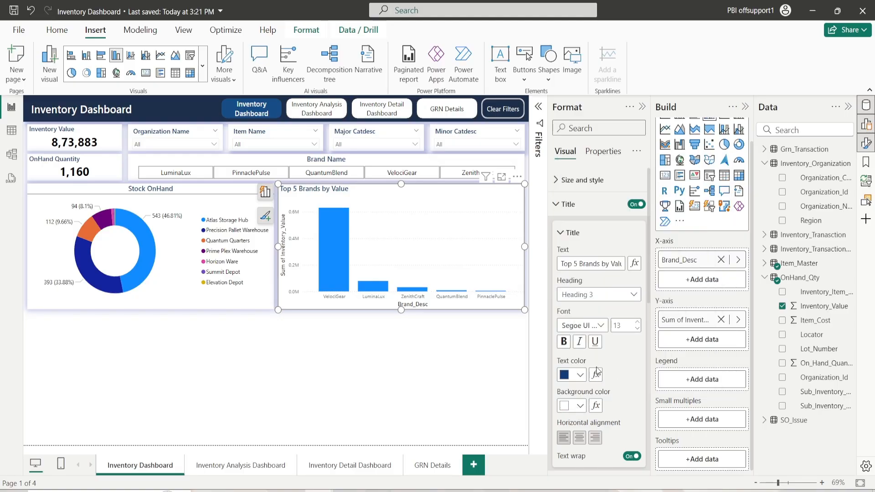
{"action": "left_click", "coordinate": [579, 439]}
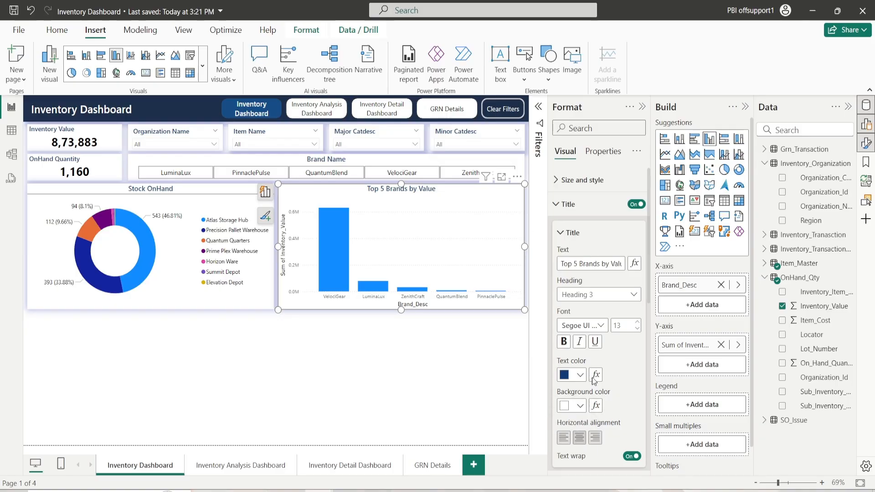
{"action": "left_click", "coordinate": [563, 437]}
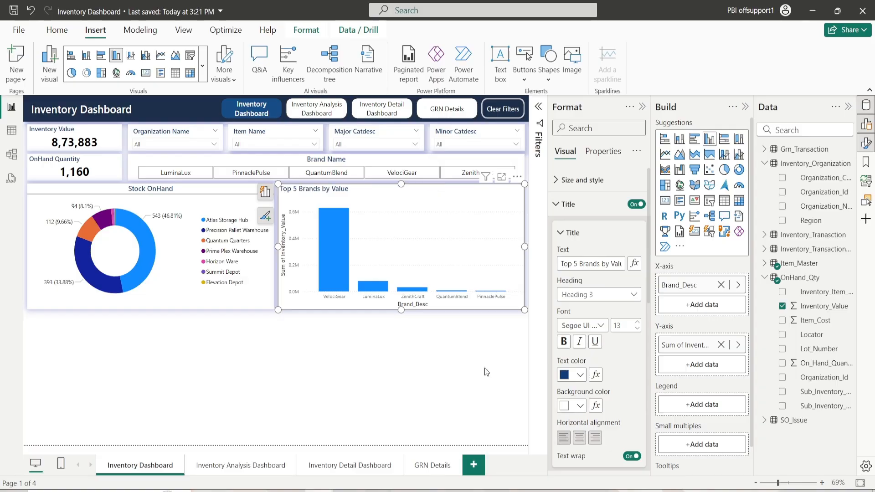
{"action": "left_click", "coordinate": [579, 437]}
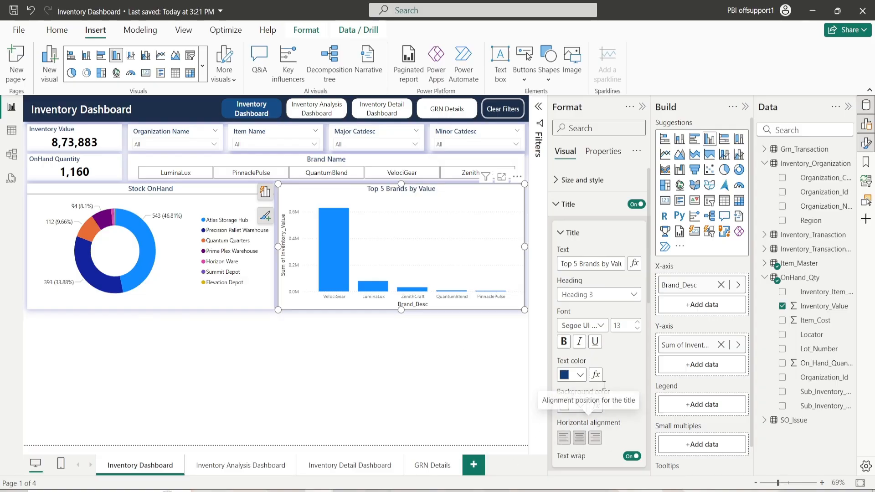
Turn on custom title spacing for the column chart and set the space below the title to 3 px
{"action": "left_click", "coordinate": [574, 242]}
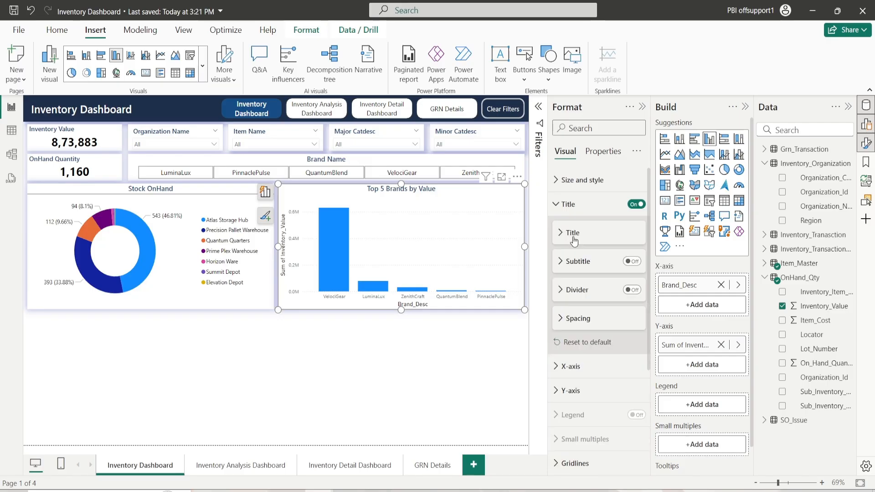
{"action": "left_click", "coordinate": [593, 320]}
{"action": "left_click", "coordinate": [627, 336]}
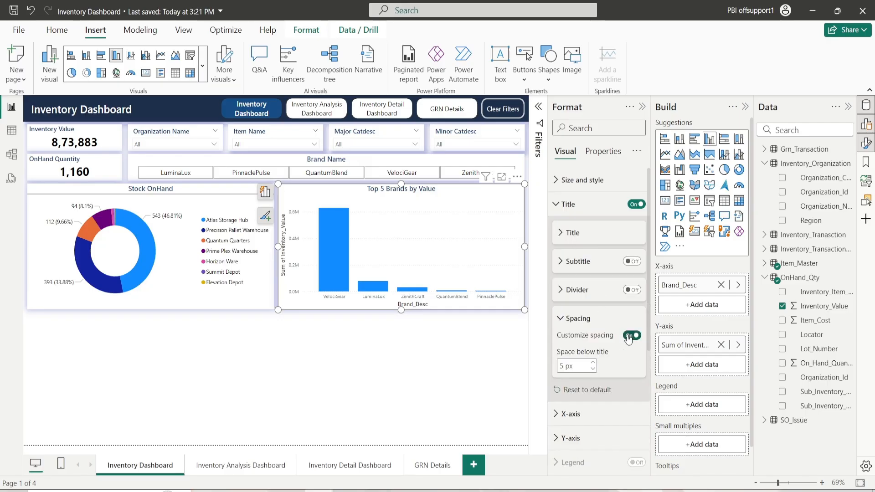
{"action": "left_click", "coordinate": [593, 362]}
{"action": "left_click", "coordinate": [562, 319]}
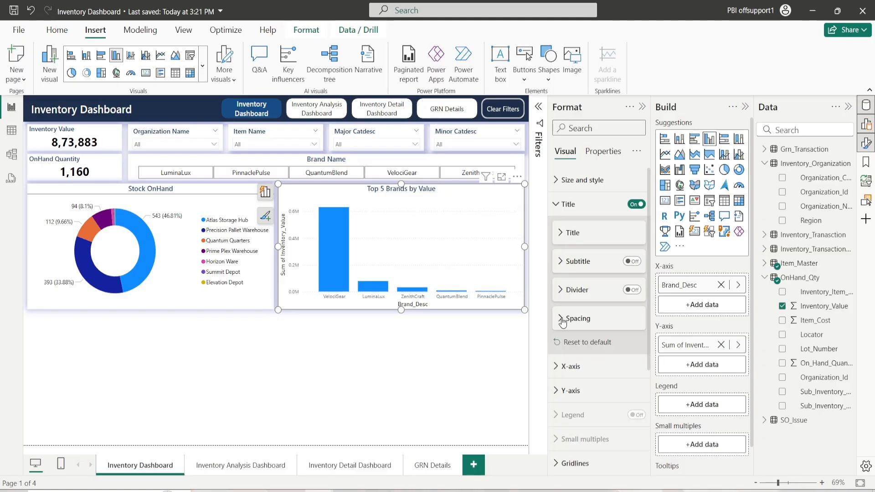
Turn on the divider beneath the column chart's title and color it dark gray, keeping a solid 1 px line
{"action": "left_click", "coordinate": [571, 298]}
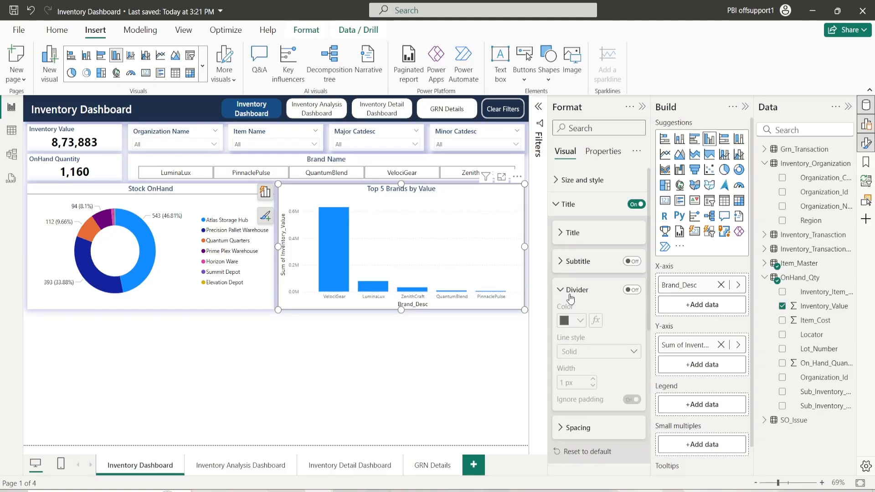
{"action": "left_click", "coordinate": [632, 290]}
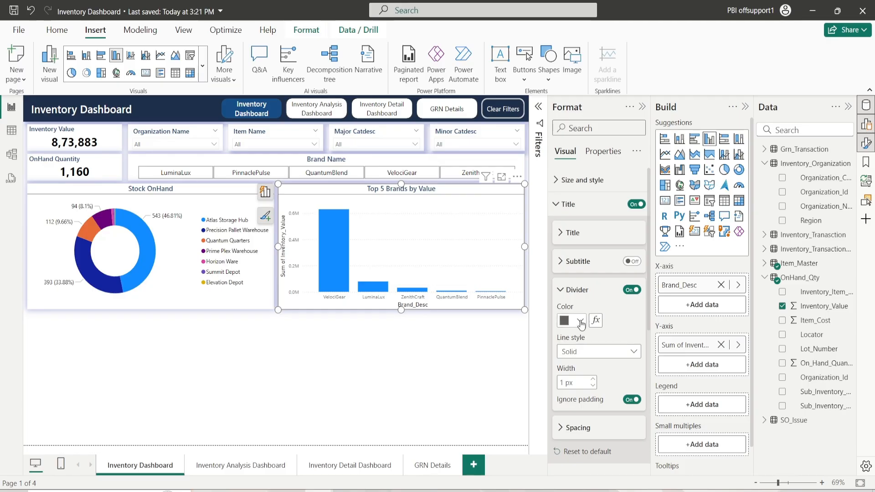
{"action": "left_click", "coordinate": [580, 321]}
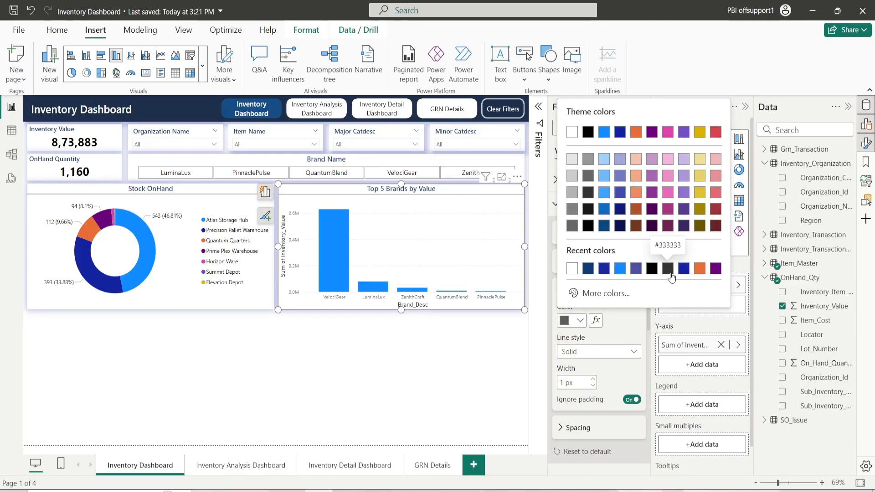
{"action": "left_click", "coordinate": [572, 193]}
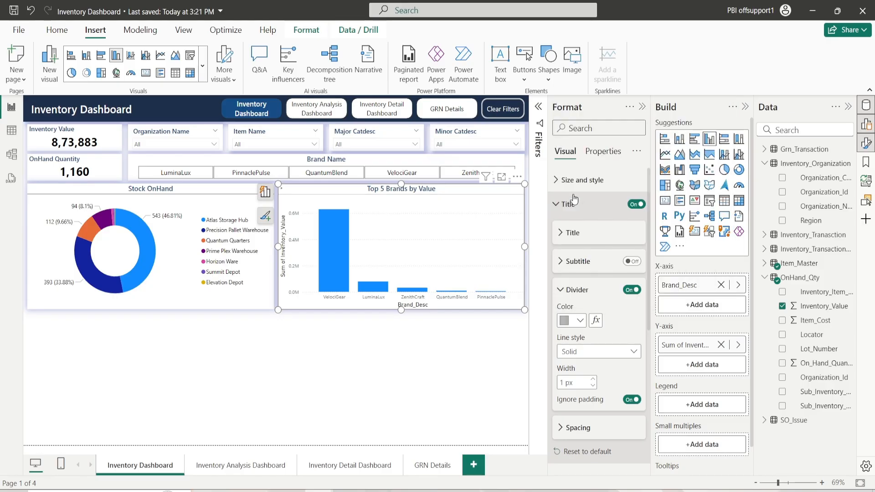
{"action": "left_click", "coordinate": [575, 321]}
{"action": "left_click", "coordinate": [588, 177]}
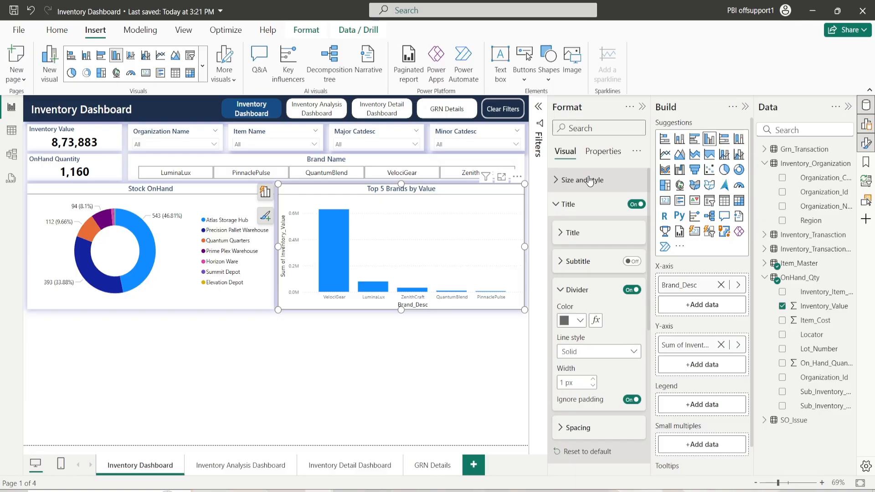
Set the space below the column chart's title area to 0 px
{"action": "left_click", "coordinate": [586, 294]}
{"action": "left_click", "coordinate": [588, 318]}
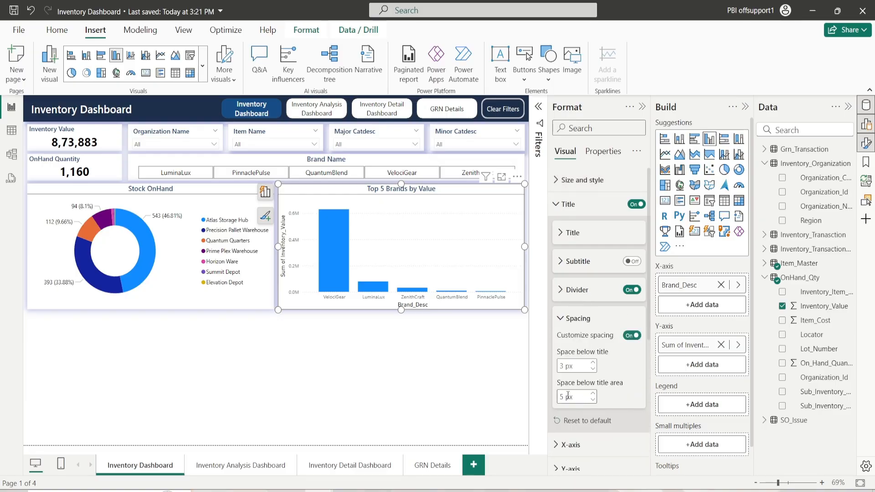
{"action": "type", "text": "0"}
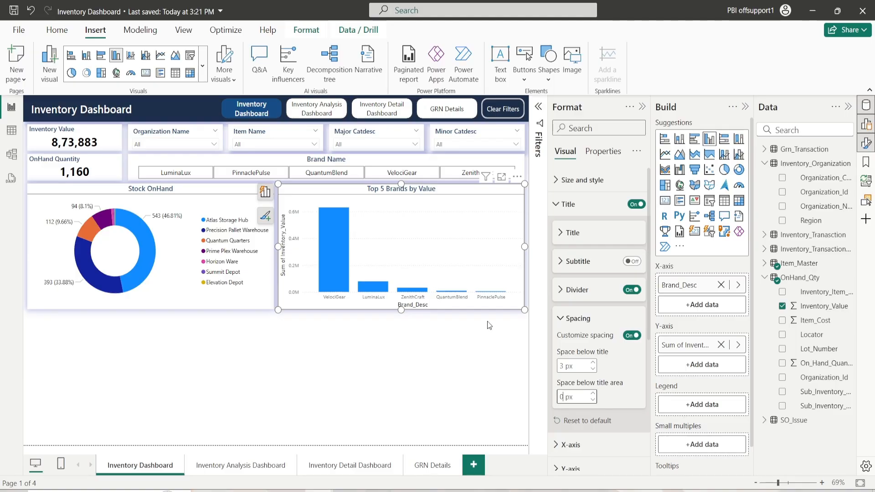
{"action": "left_click", "coordinate": [574, 321]}
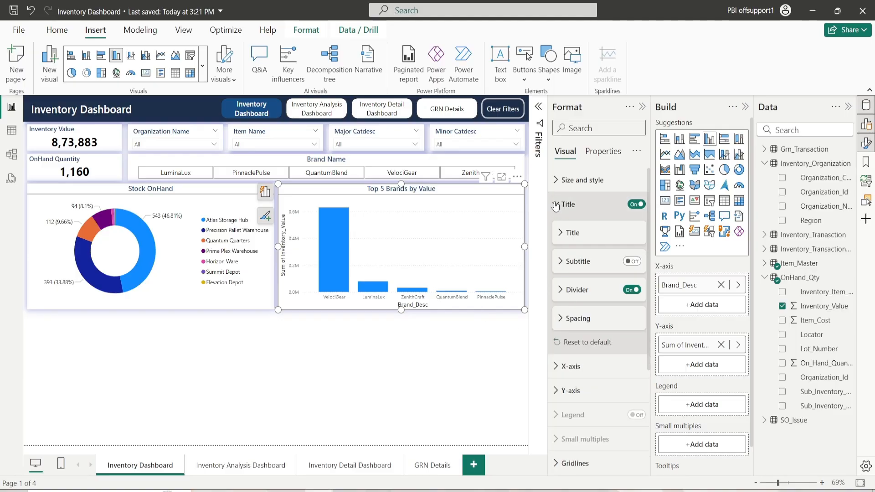
{"action": "left_click", "coordinate": [569, 204]}
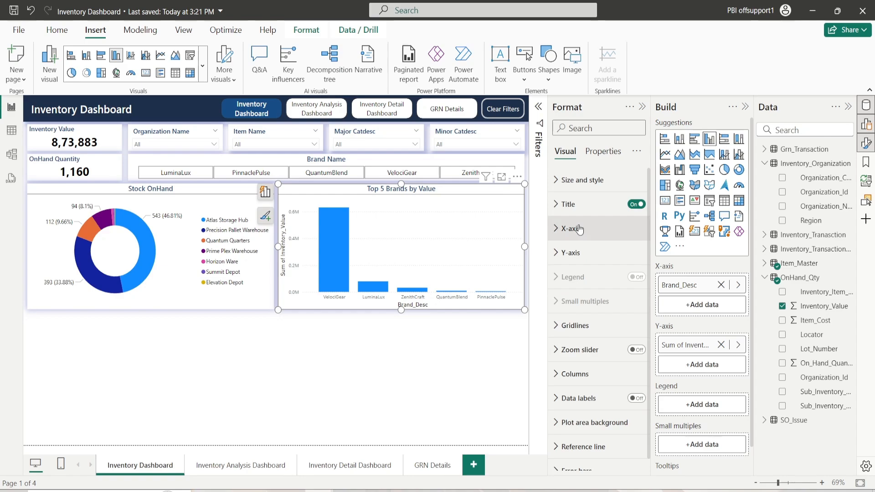
Set the column chart's X-axis values to size 10 in black and turn off the X-axis title
{"action": "left_click", "coordinate": [592, 232]}
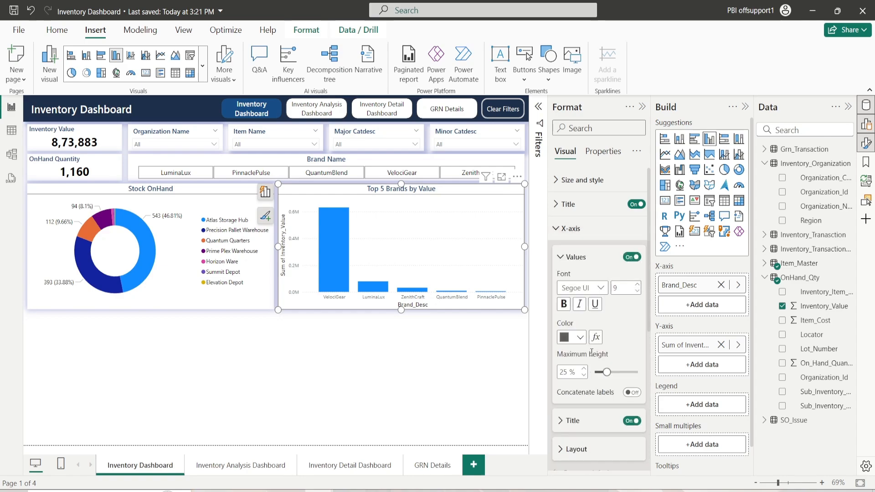
{"action": "left_click", "coordinate": [573, 338]}
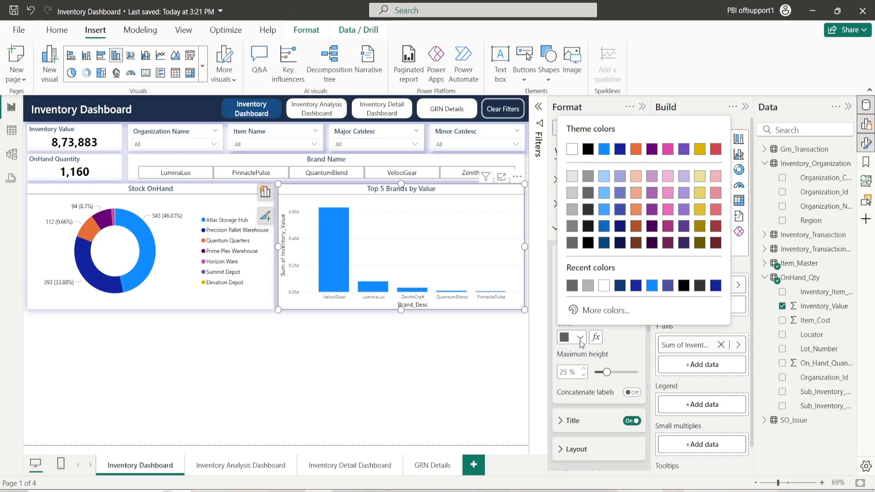
{"action": "left_click", "coordinate": [588, 243]}
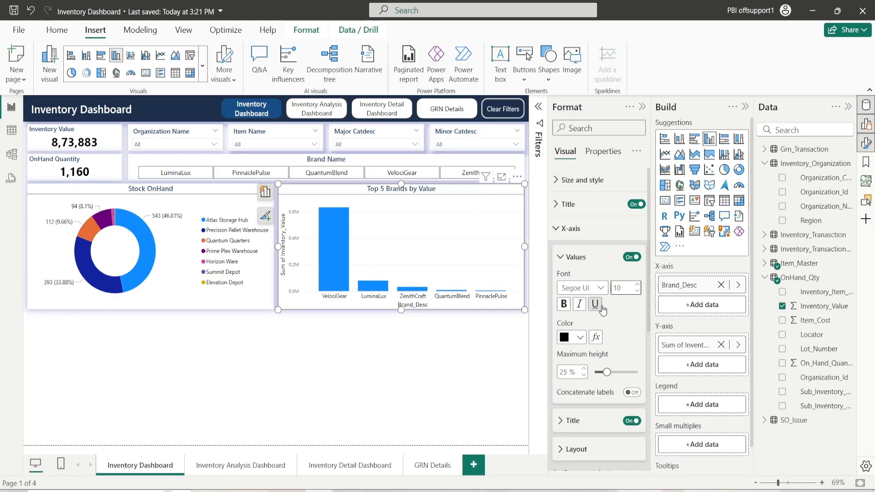
{"action": "left_click", "coordinate": [575, 257]}
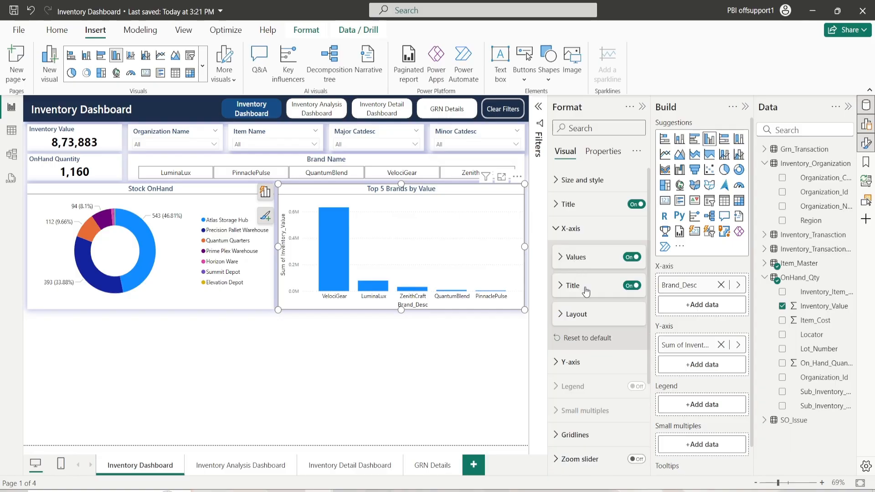
{"action": "left_click", "coordinate": [631, 286]}
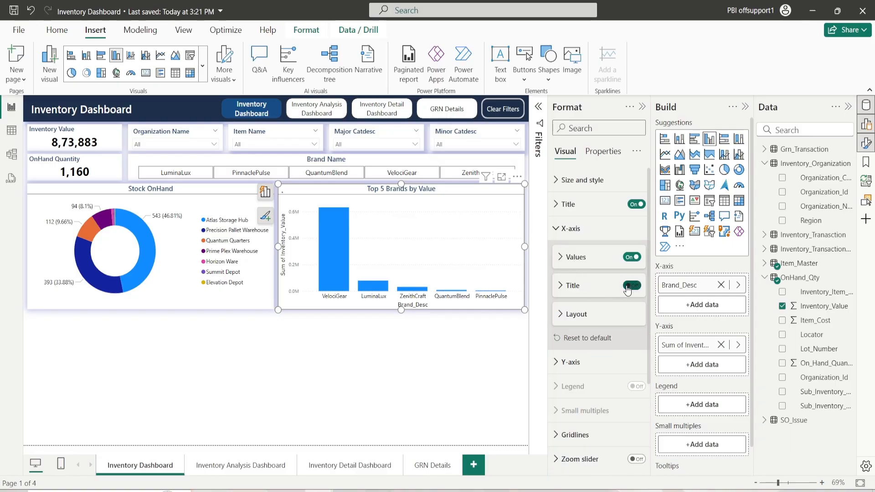
{"action": "left_click", "coordinate": [571, 229]}
Set the column chart's Y-axis values to font size 10 and color them black
{"action": "left_click", "coordinate": [571, 252]}
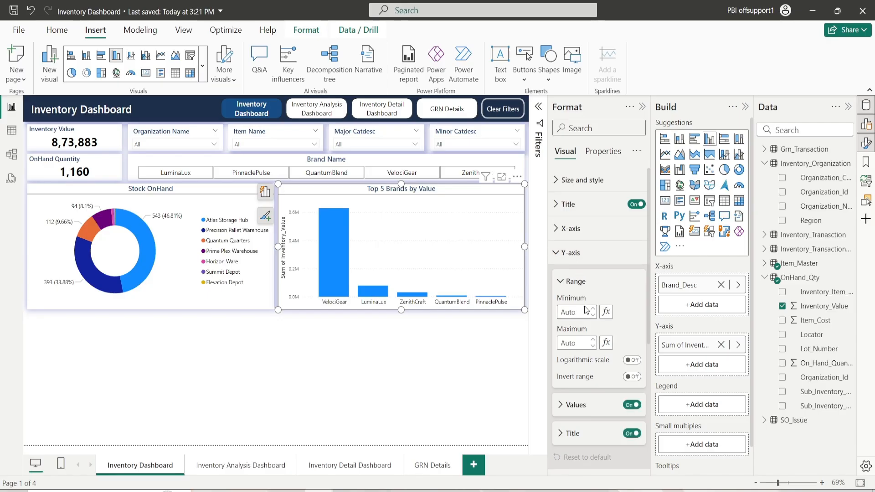
{"action": "left_click", "coordinate": [576, 283]}
{"action": "left_click", "coordinate": [591, 315]}
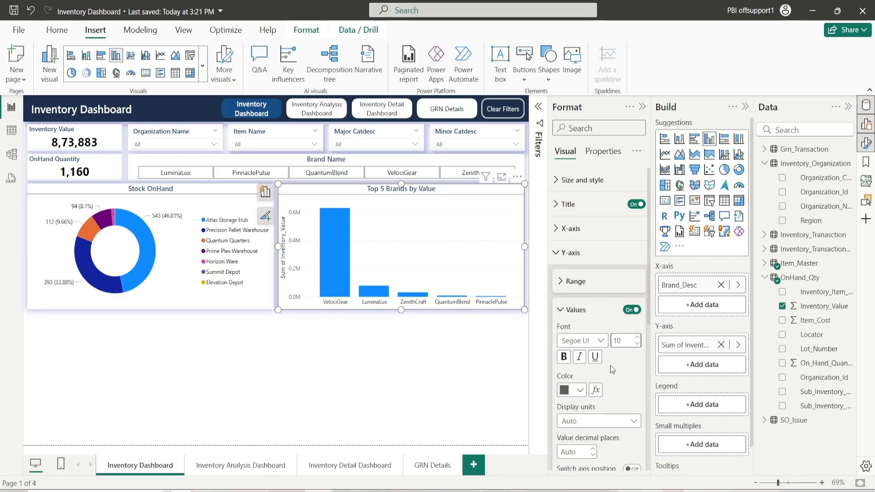
{"action": "left_click", "coordinate": [582, 390]}
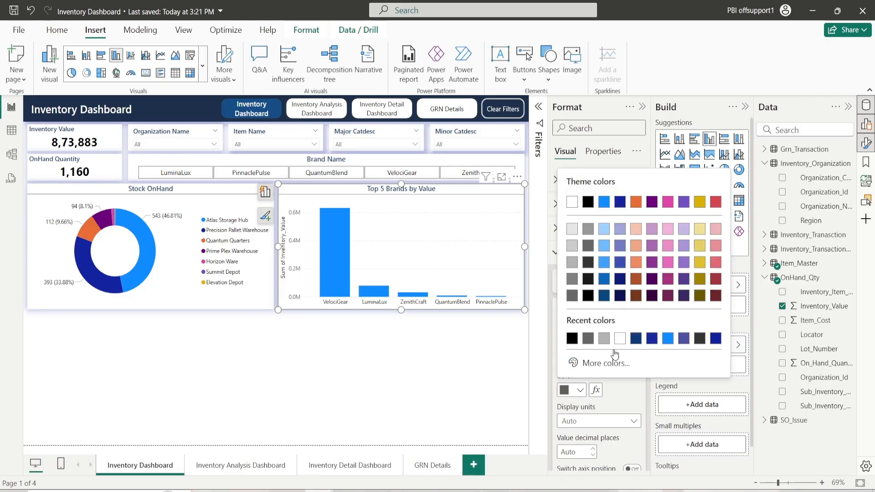
{"action": "left_click", "coordinate": [587, 297]}
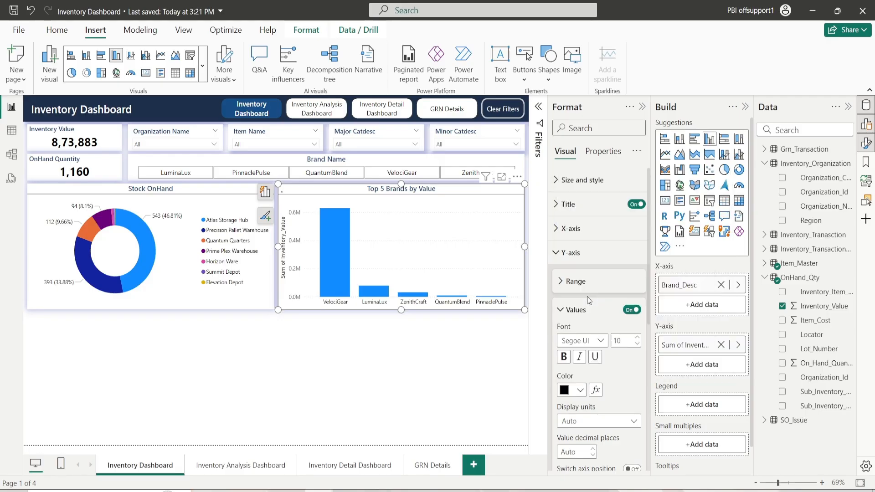
Set the display units of the column chart's Y-axis values to None
{"action": "left_click", "coordinate": [605, 421]}
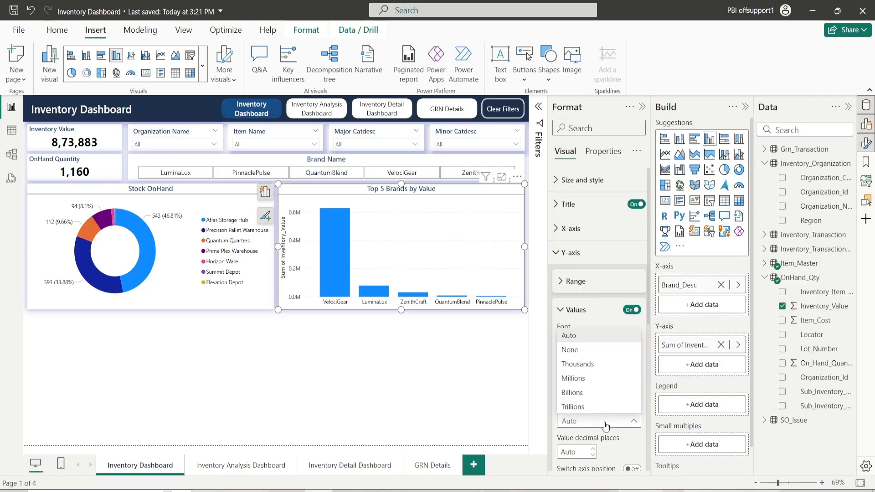
{"action": "left_click", "coordinate": [588, 350]}
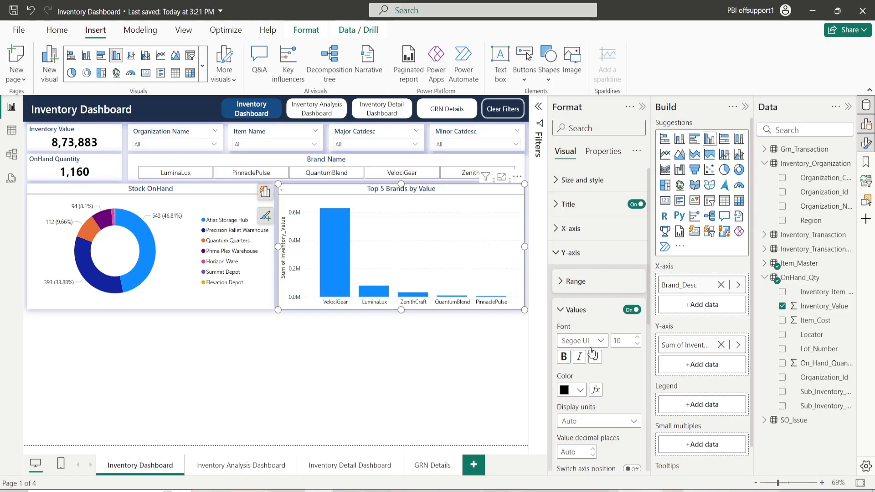
{"action": "left_click", "coordinate": [588, 431]}
{"action": "left_click", "coordinate": [588, 430]}
{"action": "left_click", "coordinate": [569, 315]}
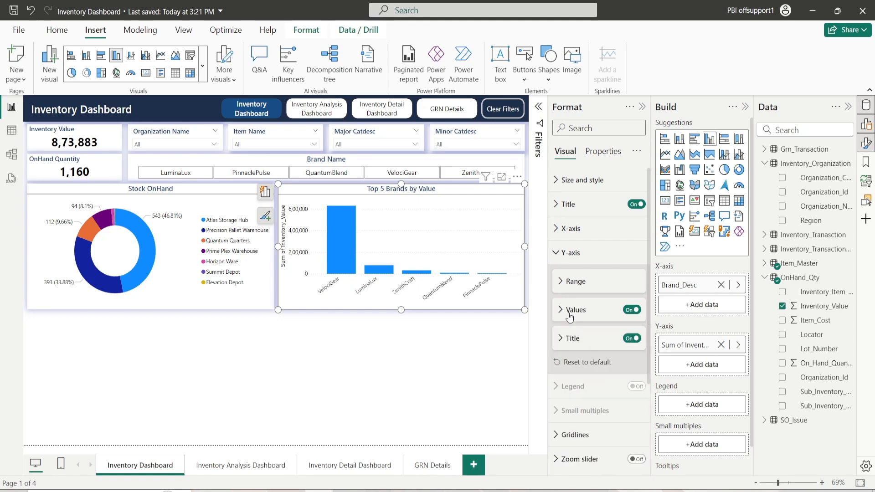
{"action": "left_click", "coordinate": [570, 315]}
{"action": "left_click", "coordinate": [569, 310]}
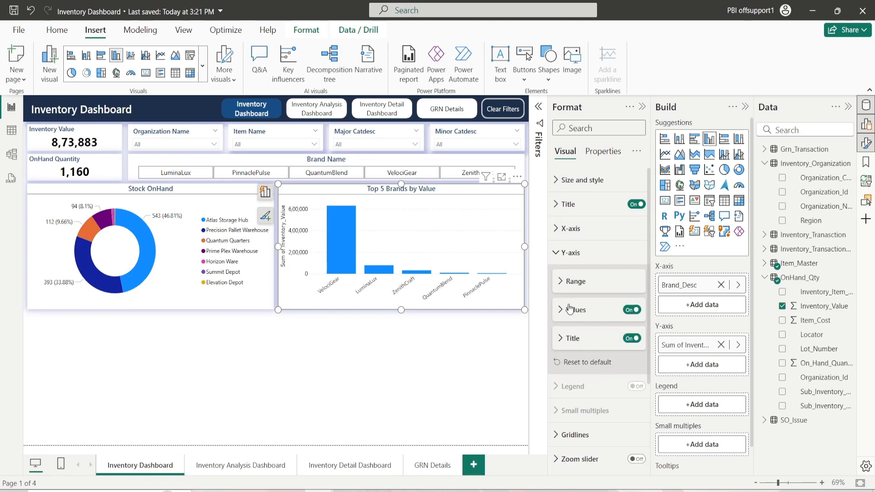
Turn off the column chart's Y-axis title and change its horizontal gridline color to dark gray
{"action": "left_click", "coordinate": [632, 338]}
{"action": "left_click", "coordinate": [588, 254]}
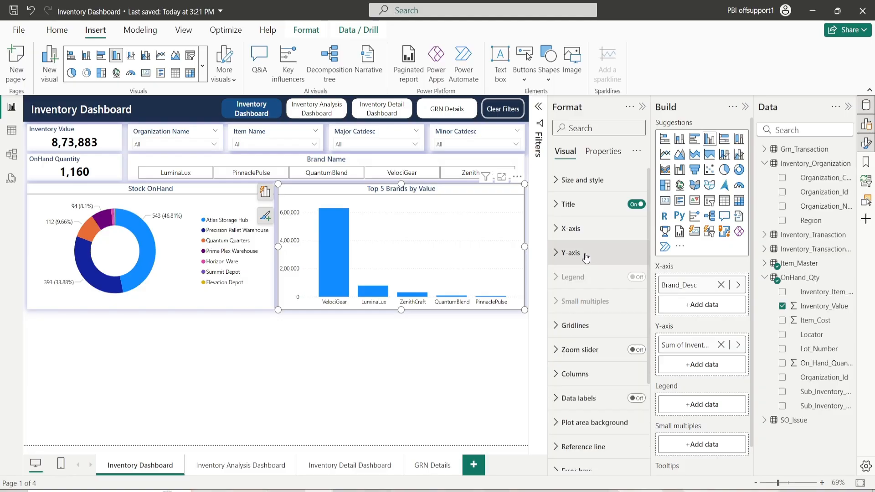
{"action": "left_click", "coordinate": [575, 326]}
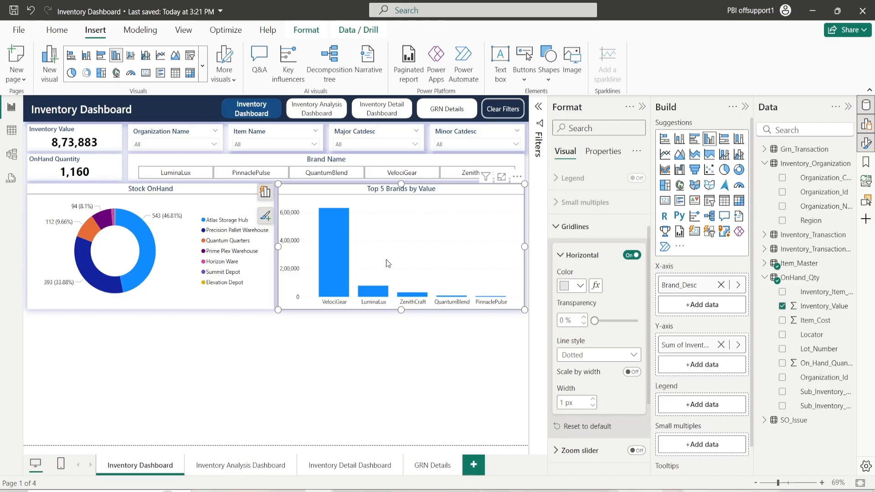
{"action": "left_click", "coordinate": [580, 286]}
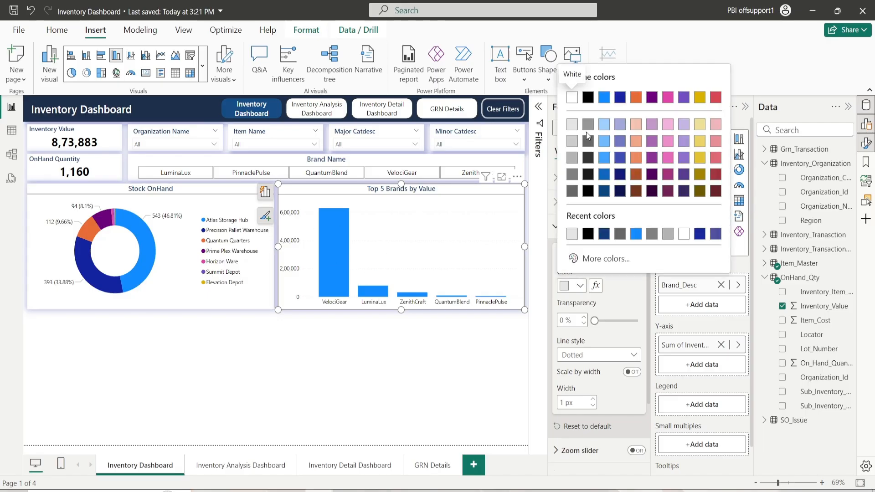
{"action": "left_click", "coordinate": [589, 141]}
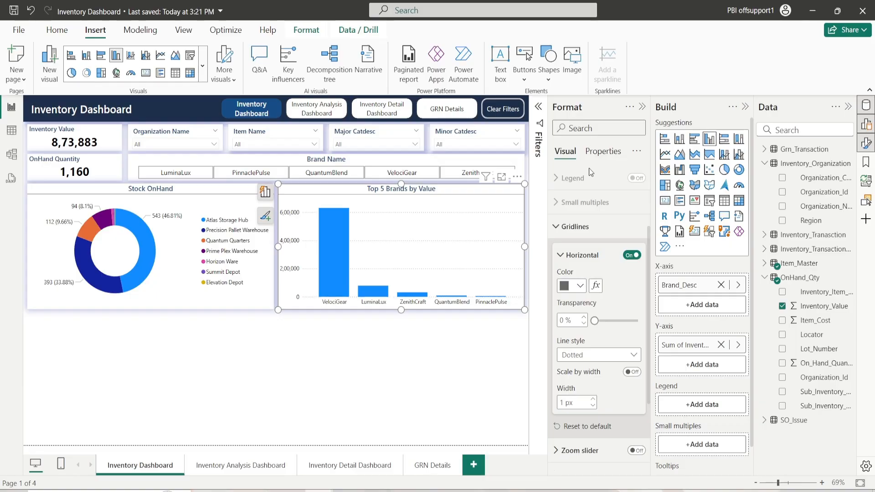
{"action": "left_click", "coordinate": [574, 249]}
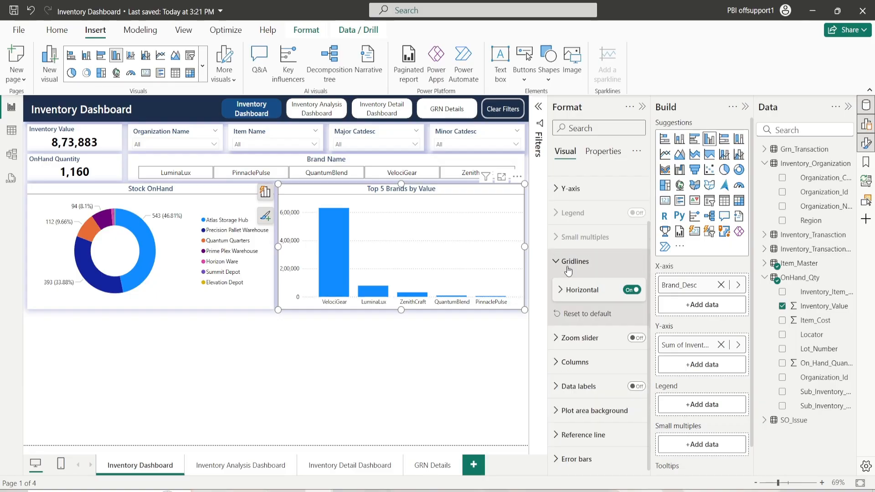
{"action": "left_click", "coordinate": [567, 268]}
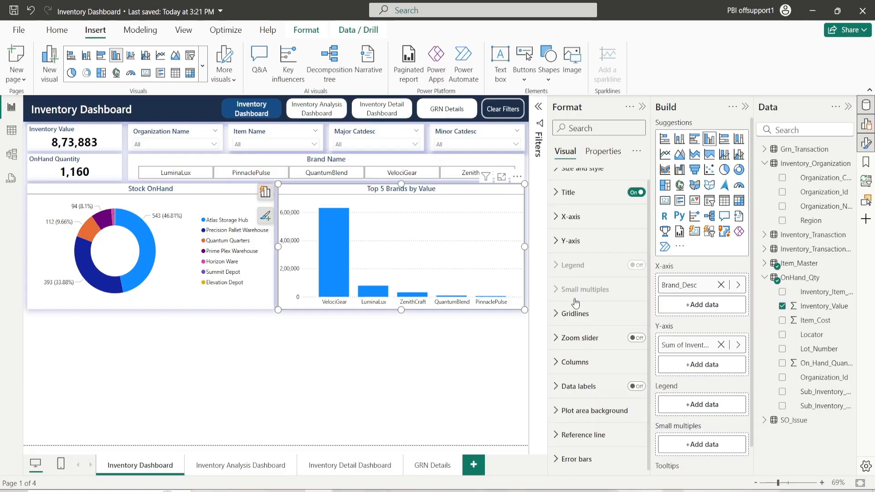
Color all columns of the Top 5 Brands by Value chart dark blue using the recent color
{"action": "left_click", "coordinate": [571, 368]}
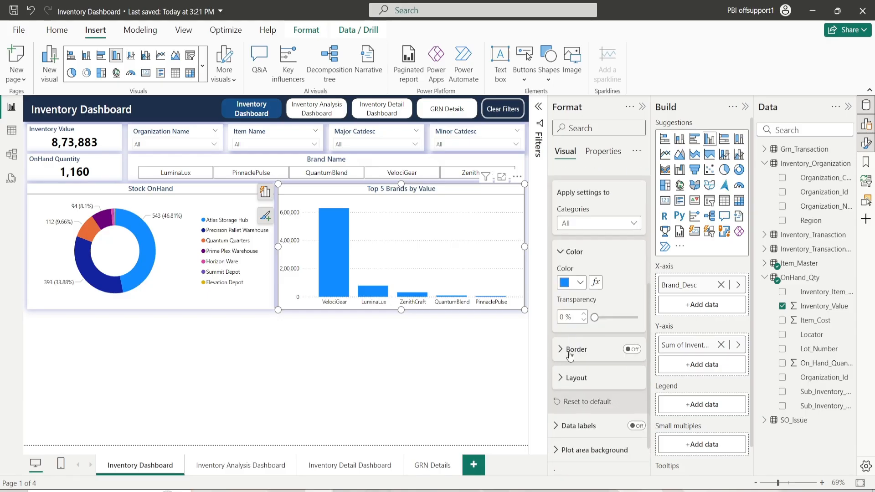
{"action": "left_click", "coordinate": [587, 227]}
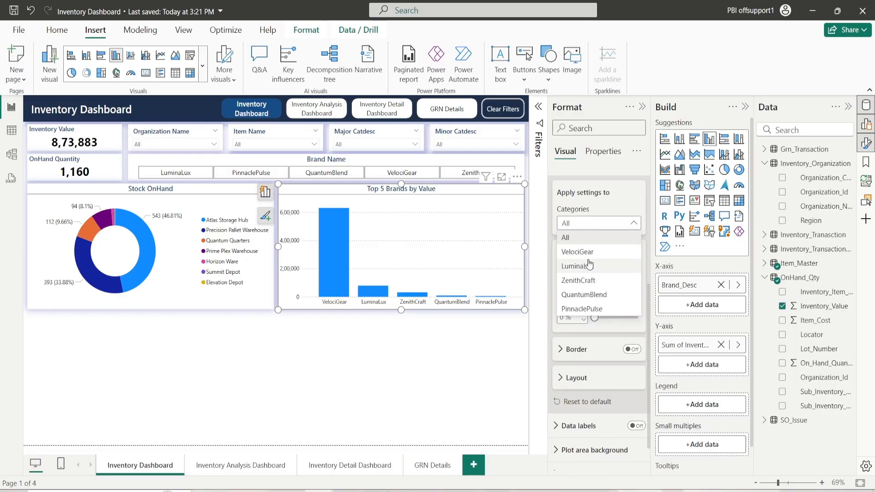
{"action": "left_click", "coordinate": [602, 219]}
{"action": "left_click", "coordinate": [579, 283]}
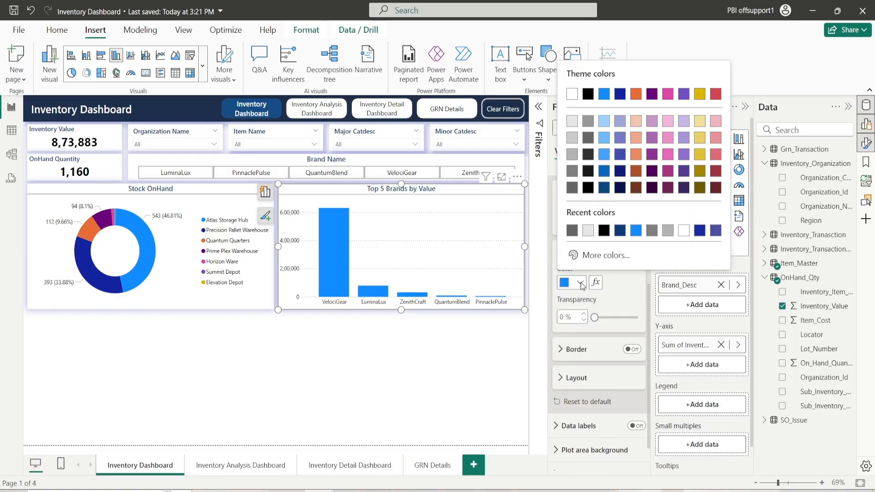
{"action": "left_click", "coordinate": [617, 231]}
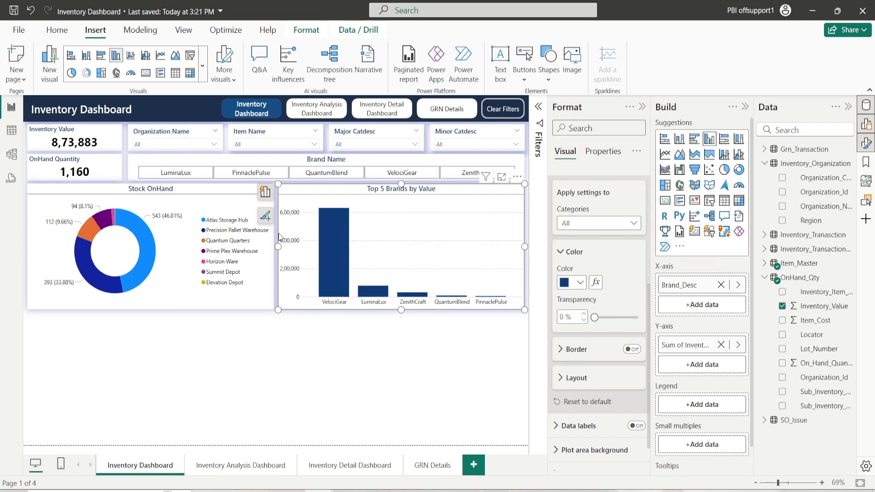
{"action": "left_click", "coordinate": [580, 259]}
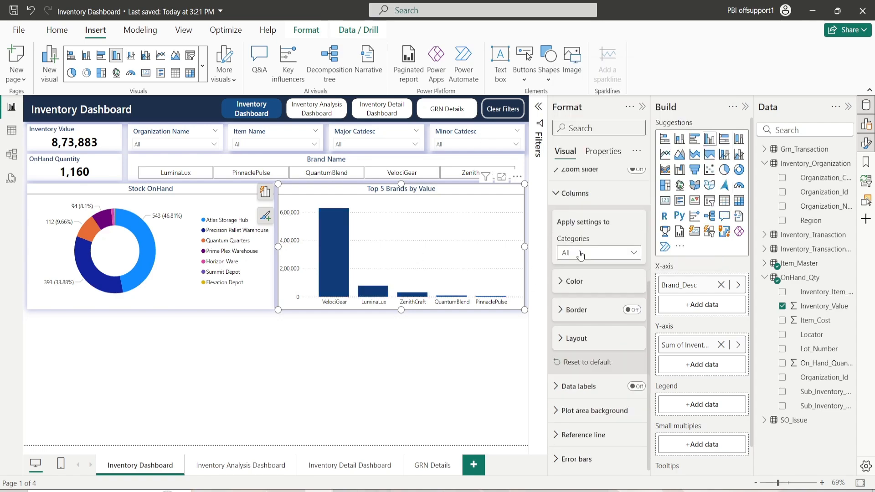
{"action": "left_click", "coordinate": [581, 193]}
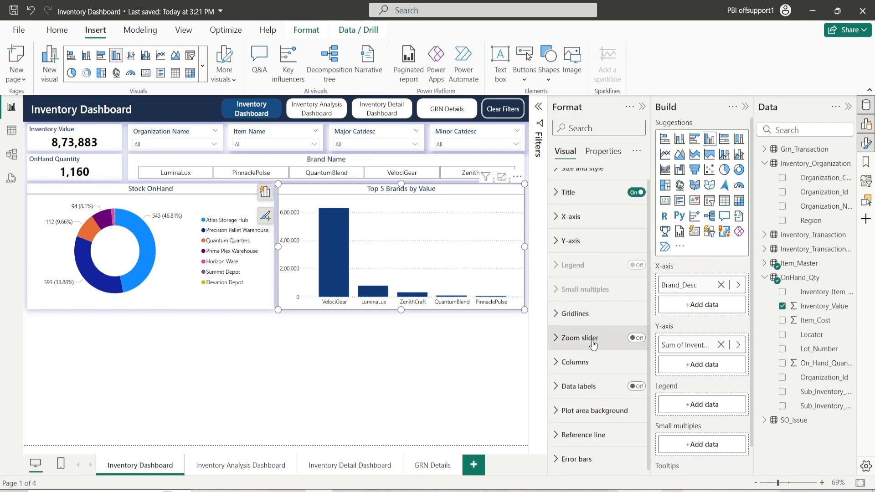
Turn on the column chart's data labels and color their values black
{"action": "left_click", "coordinate": [638, 386]}
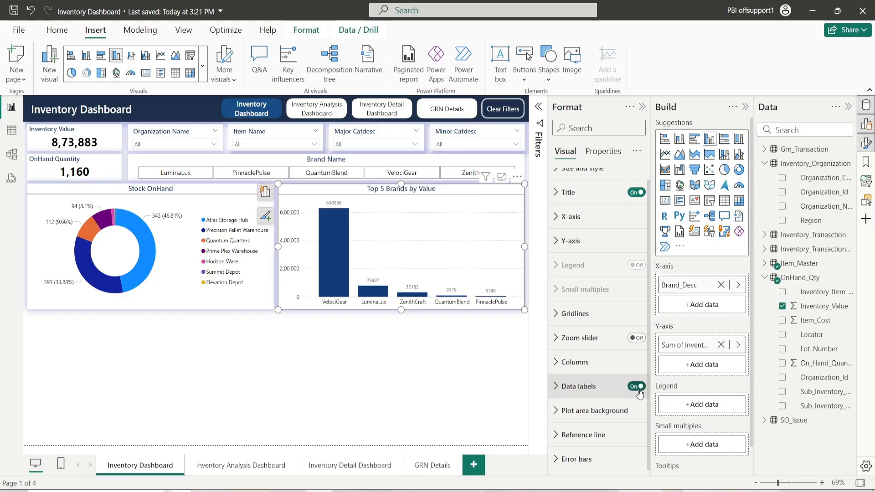
{"action": "left_click", "coordinate": [578, 388]}
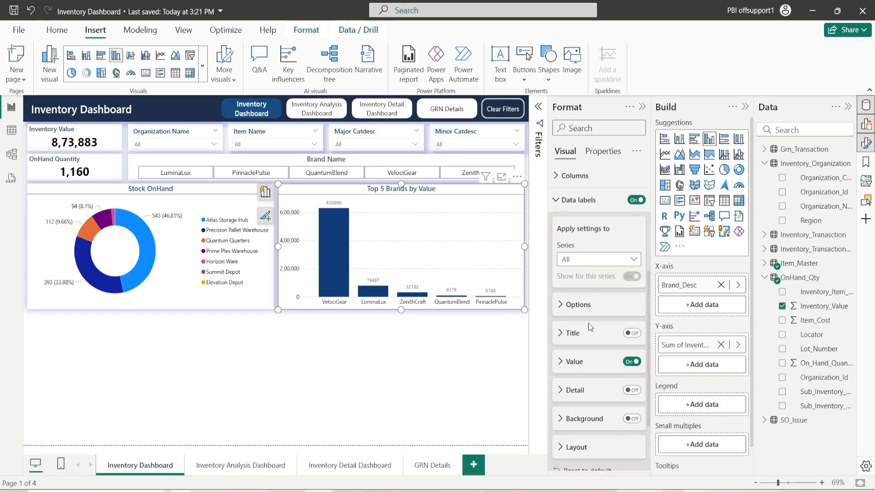
{"action": "left_click", "coordinate": [574, 363]}
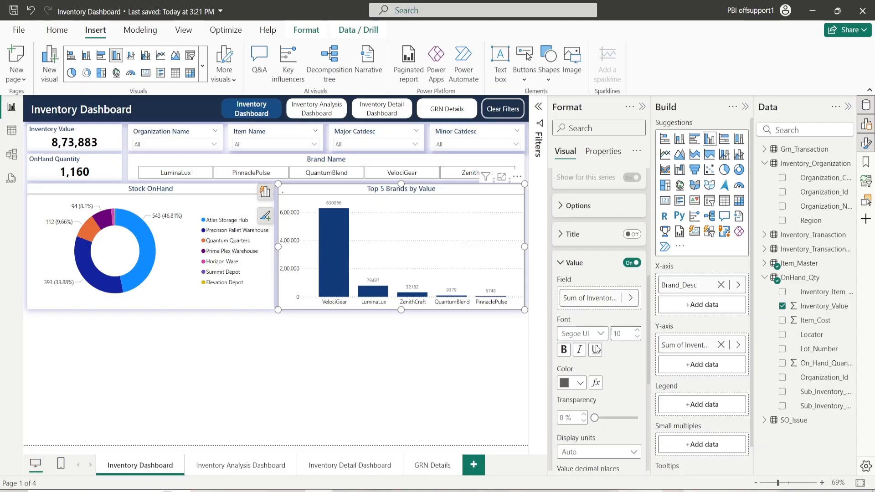
{"action": "left_click", "coordinate": [578, 384]}
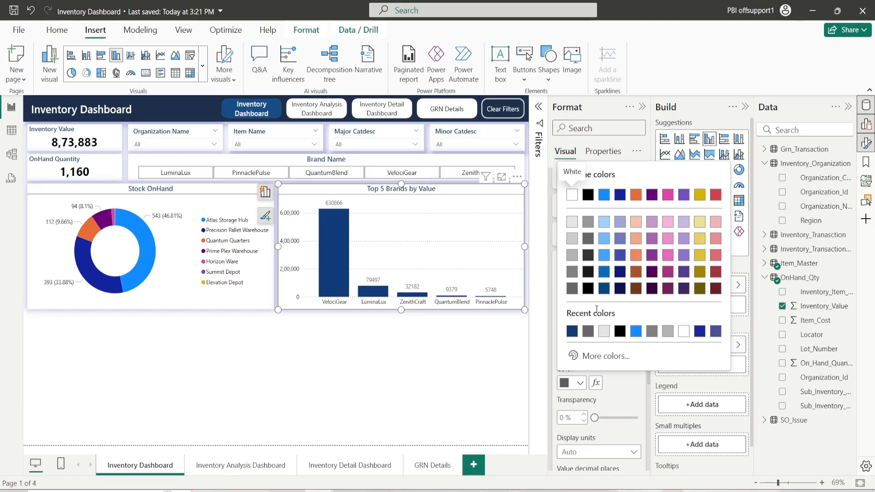
{"action": "left_click", "coordinate": [587, 291]}
{"action": "scroll", "coordinate": [608, 349], "scroll_direction": "down", "scroll_amount": 3}
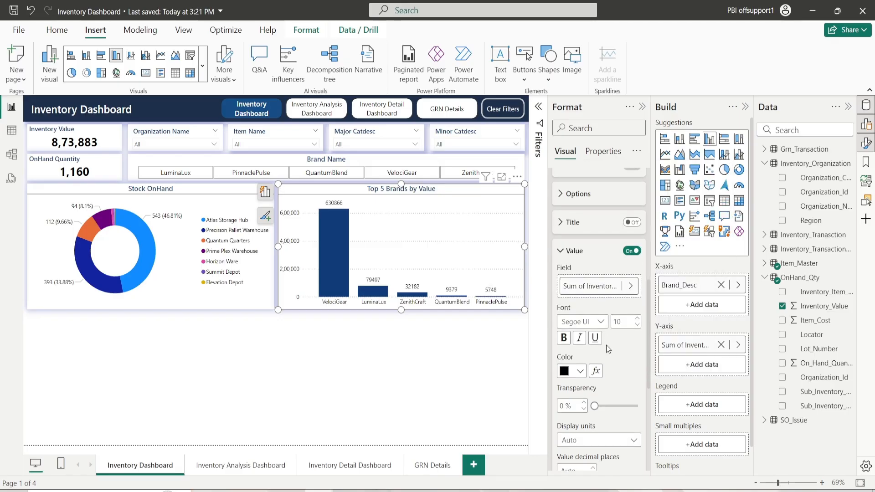
{"action": "scroll", "coordinate": [608, 351], "scroll_direction": "up", "scroll_amount": 3}
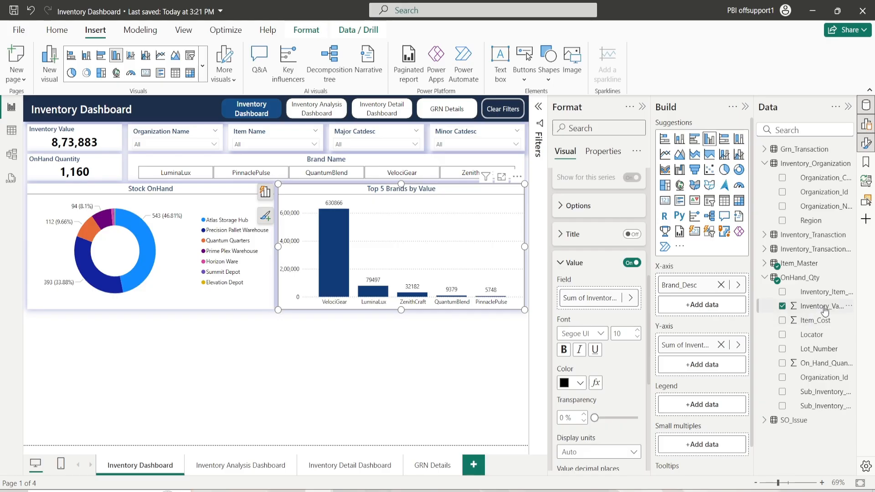
Format the Inventory_Value column of OnHand_Qty with a thousands separator and 0 decimal places
{"action": "left_click", "coordinate": [824, 308]}
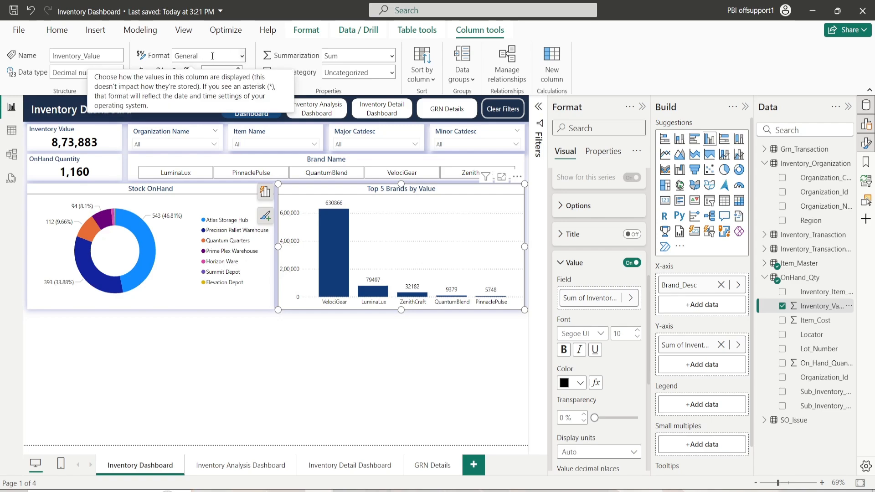
{"action": "left_click", "coordinate": [173, 73]}
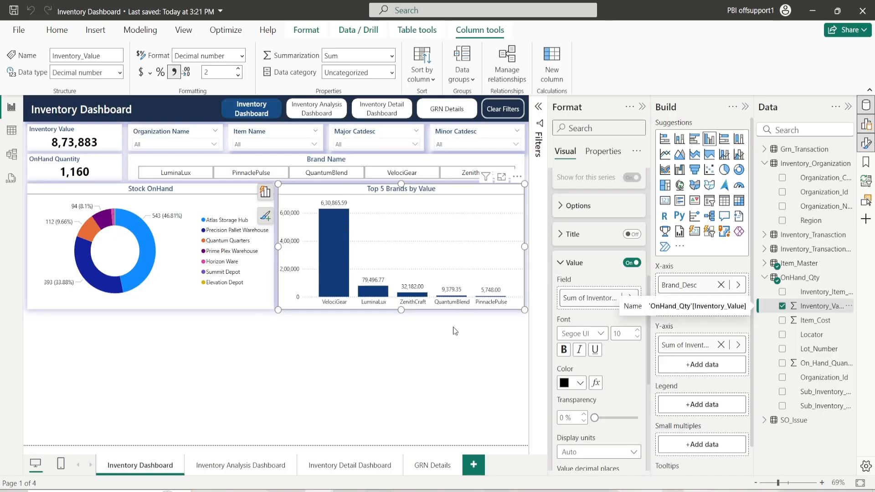
{"action": "left_click", "coordinate": [212, 73]}
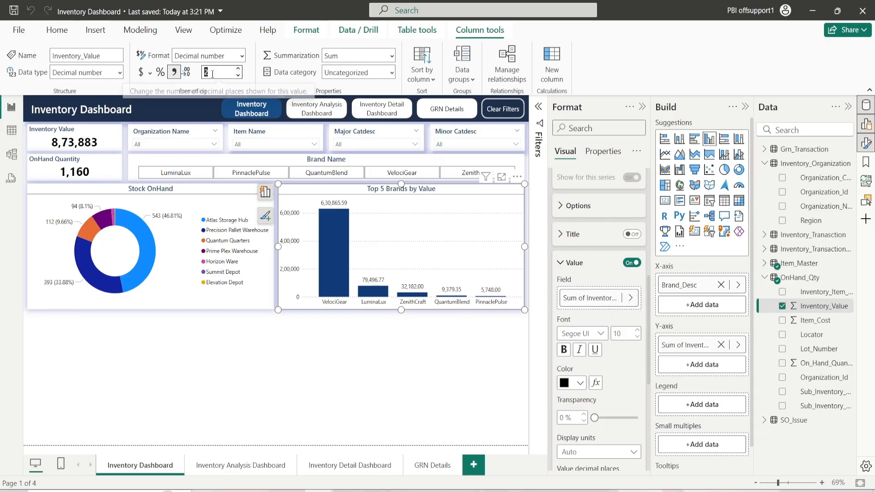
{"action": "type", "text": "0"}
{"action": "key", "text": "BackSpace"}
{"action": "type", "text": "2"}
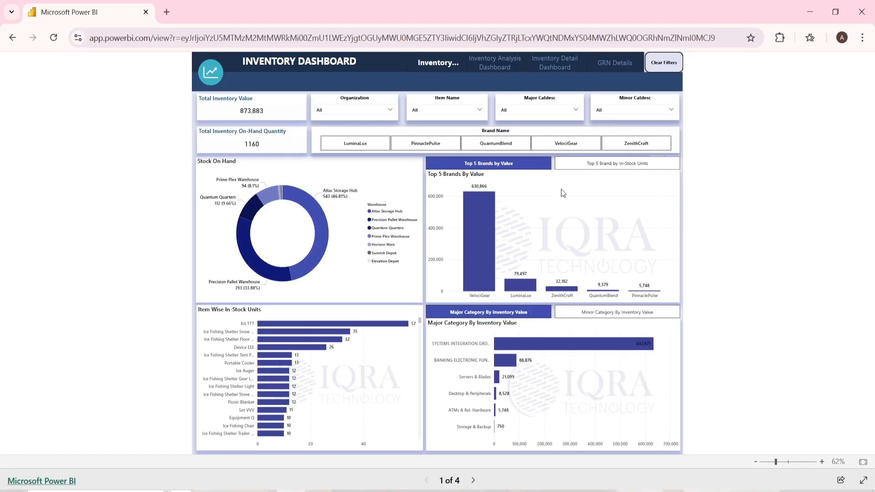
View Top 5 Brand by In-Stock Units in the browser reference report and place a copy of the Top 5 Brands by Value chart below the original
{"action": "left_click", "coordinate": [615, 165]}
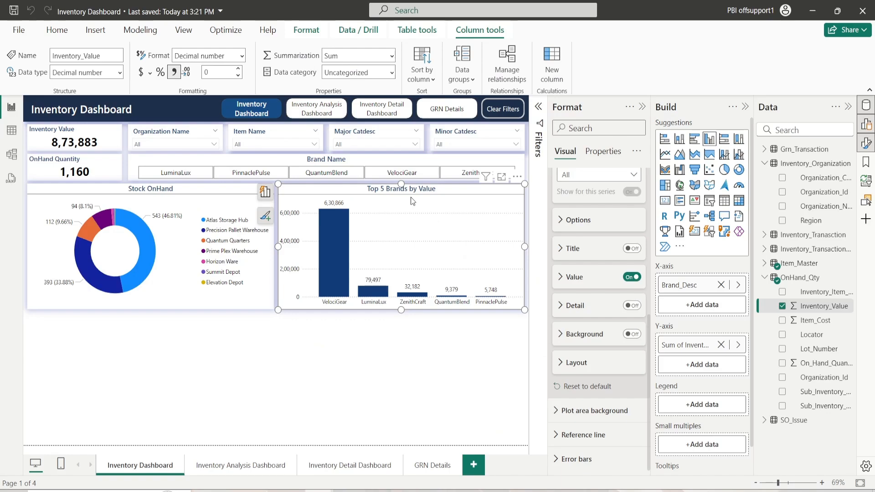
{"action": "left_click", "coordinate": [417, 194]}
{"action": "left_click_drag", "start_coordinate": [418, 194], "coordinate": [422, 293]}
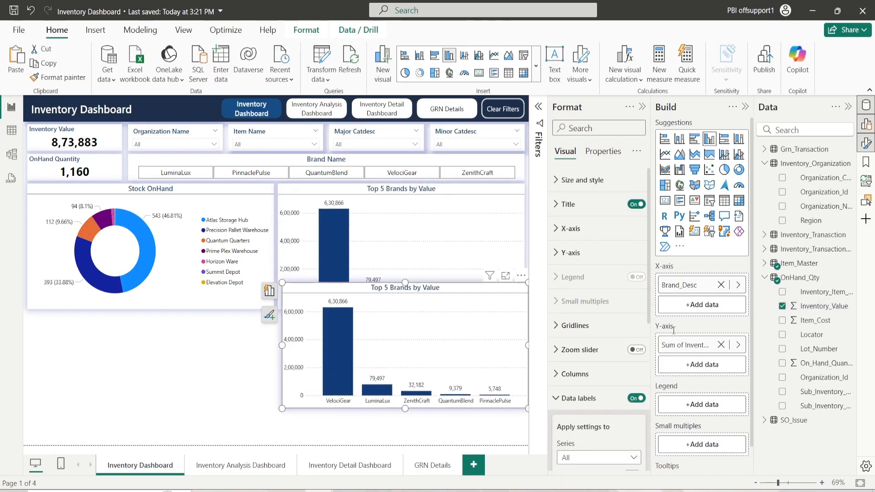
Replace the copied chart's Y-axis field with the on-hand quantity from OnHand_Qty and move the copy slightly lower
{"action": "left_click", "coordinate": [720, 347]}
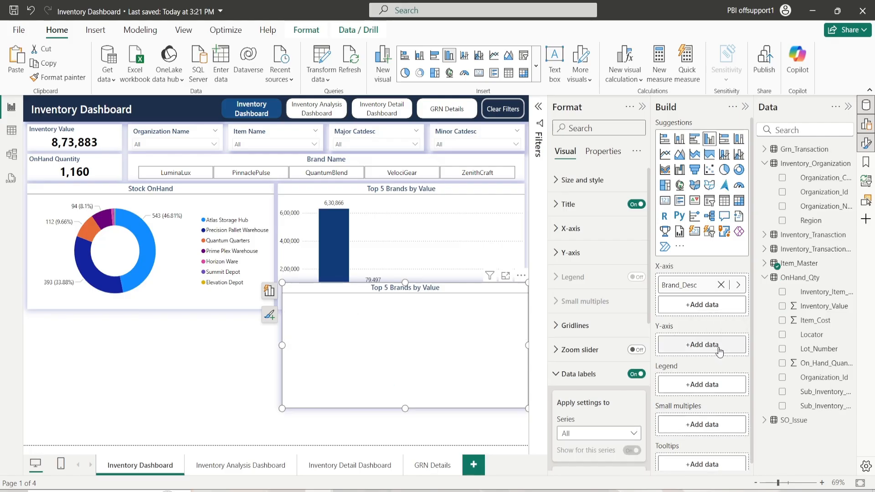
{"action": "left_click_drag", "start_coordinate": [814, 363], "coordinate": [710, 343]}
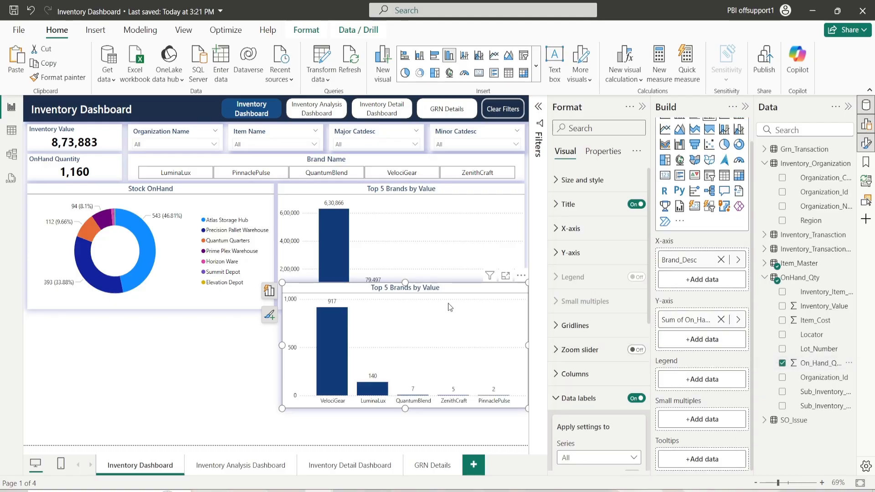
{"action": "mouse_move", "coordinate": [447, 294]}
{"action": "left_mouse_down"}
{"action": "mouse_move", "coordinate": [412, 294]}
{"action": "mouse_move", "coordinate": [448, 303]}
{"action": "left_mouse_up"}
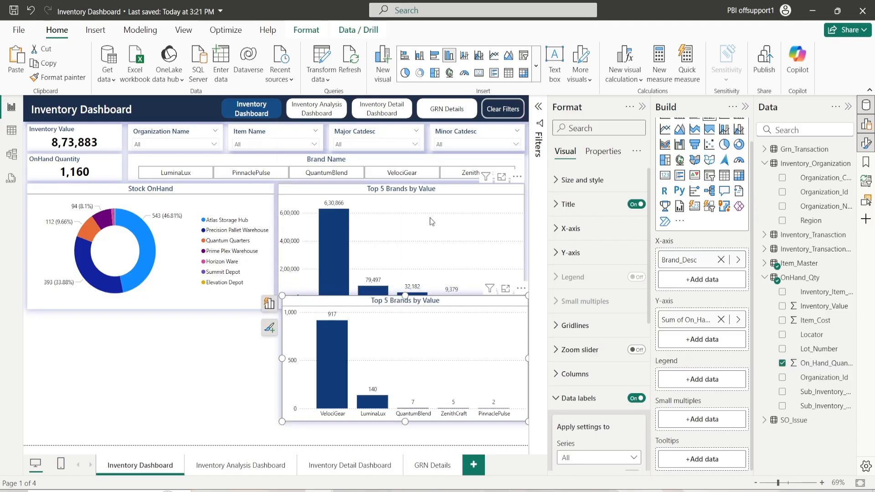
Insert a bookmark navigator and place it across the upper edge of the original Top 5 Brands by Value chart
{"action": "left_click", "coordinate": [428, 196]}
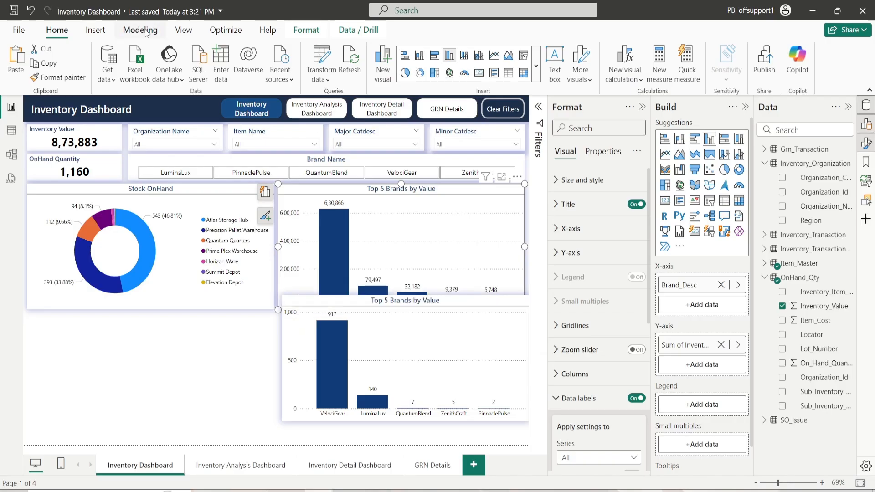
{"action": "left_click", "coordinate": [95, 30]}
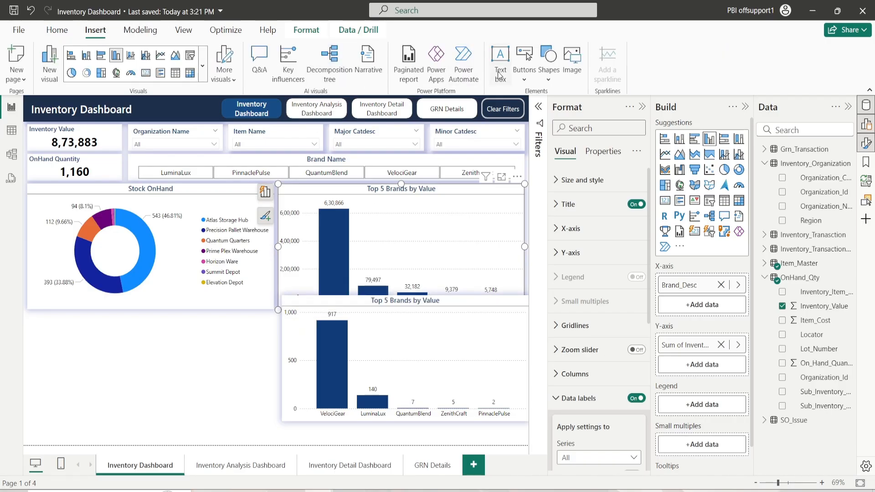
{"action": "left_click", "coordinate": [522, 74]}
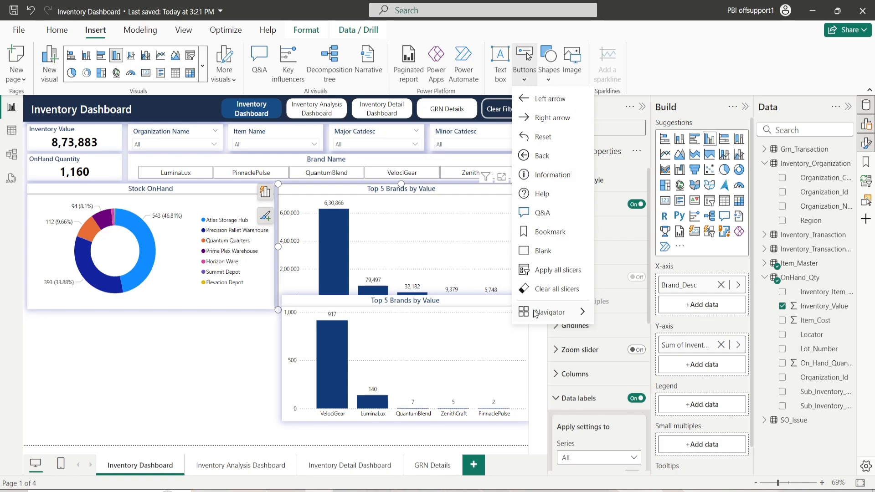
{"action": "mouse_move", "coordinate": [536, 314]}
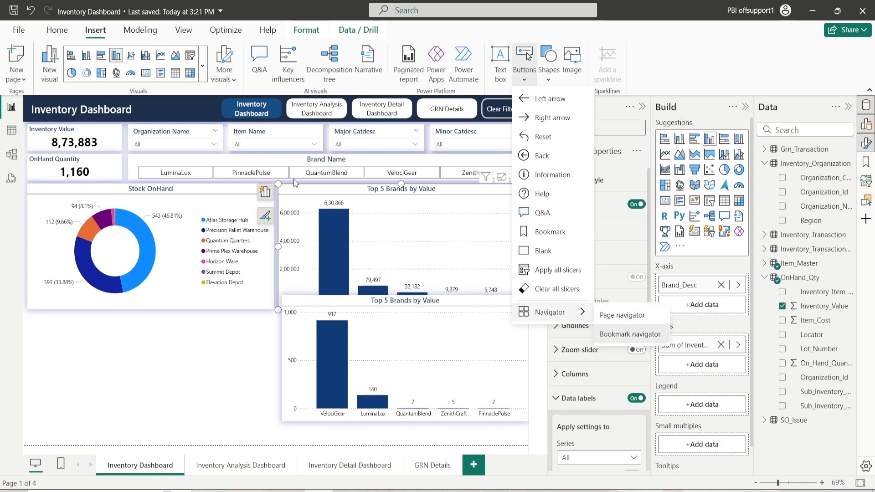
{"action": "left_click", "coordinate": [633, 335]}
{"action": "left_click_drag", "start_coordinate": [146, 107], "coordinate": [400, 195]}
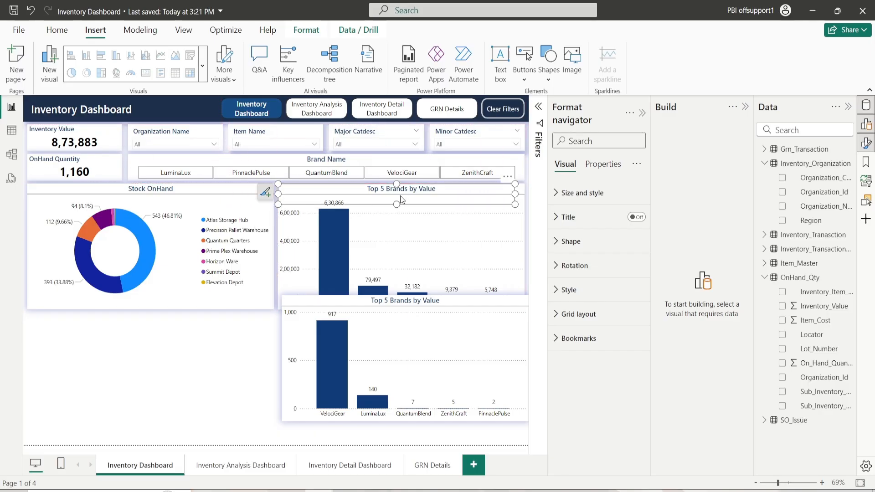
Set the bookmark navigator's height to 40
{"action": "left_click", "coordinate": [571, 193]}
{"action": "left_click", "coordinate": [588, 222]}
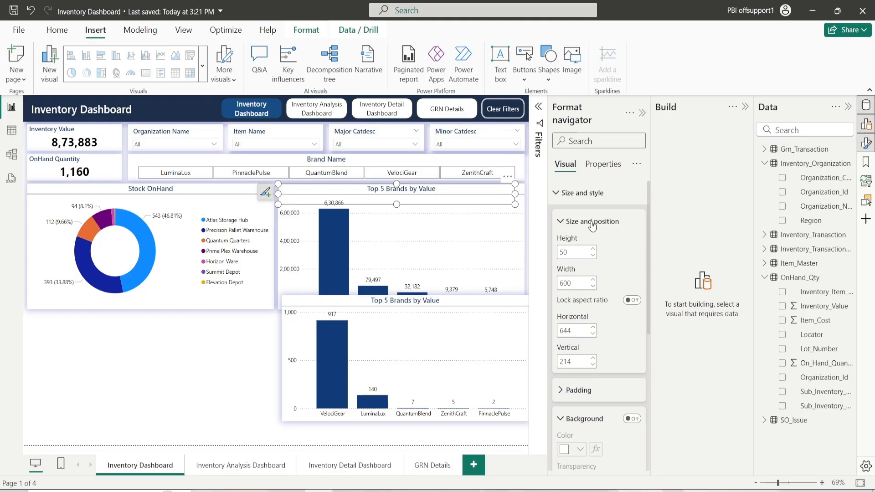
{"action": "double_click", "coordinate": [573, 252]}
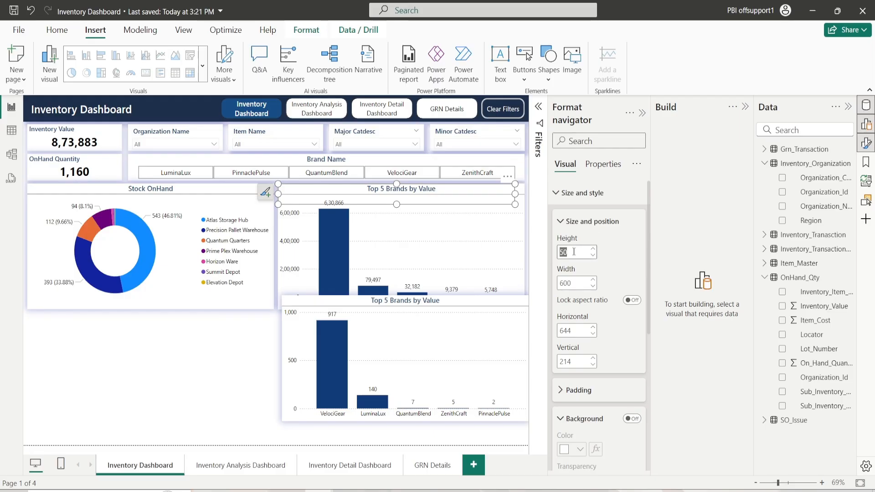
{"action": "type", "text": "40"}
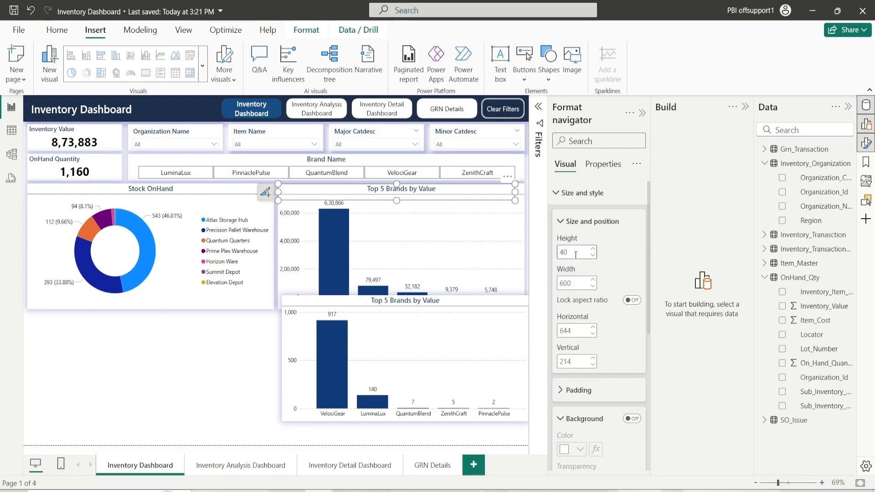
Set the bookmark navigator's width to 625, horizontal position to 645 and vertical position to 215
{"action": "double_click", "coordinate": [582, 283]}
{"action": "type", "text": "625"}
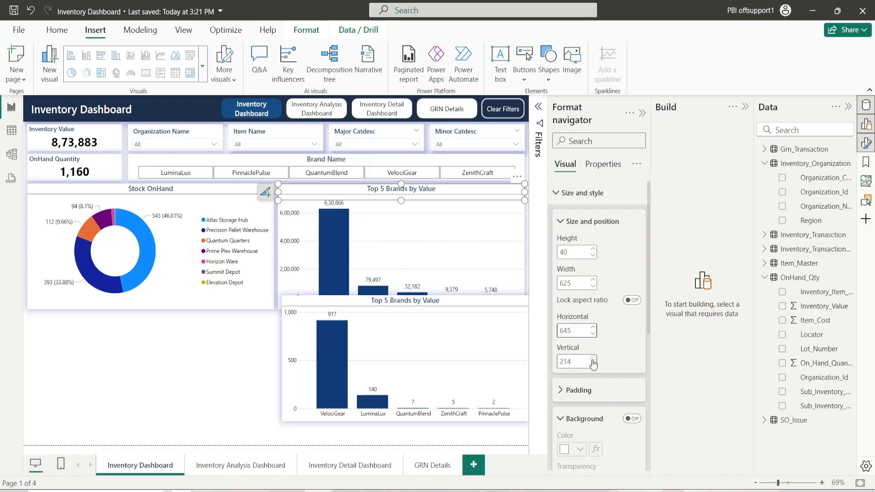
{"action": "left_click", "coordinate": [593, 358]}
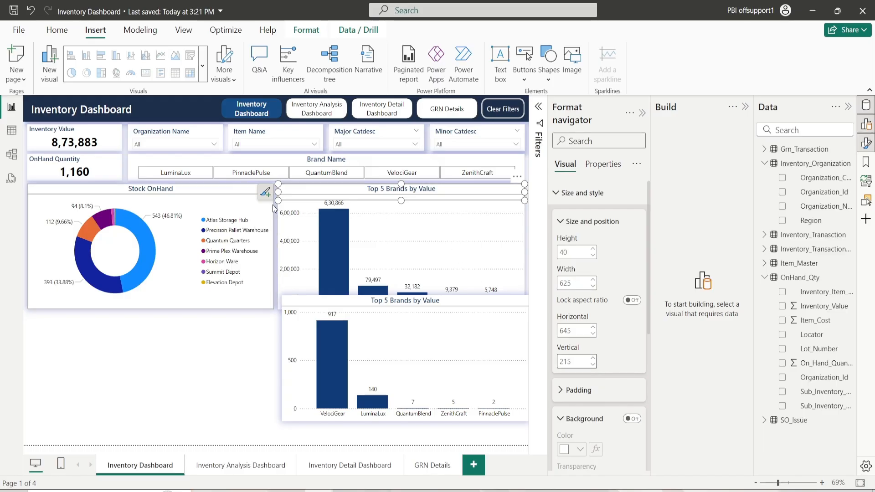
Shrink the original Top 5 Brands by Value chart from its upper edge to about 265 high so it starts below the navigator
{"action": "left_click", "coordinate": [524, 207]}
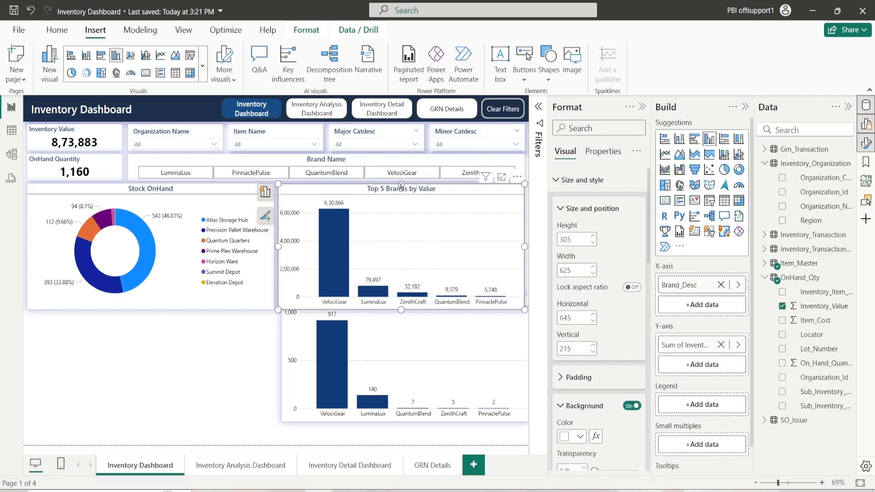
{"action": "mouse_move", "coordinate": [401, 184]}
{"action": "left_mouse_down"}
{"action": "mouse_move", "coordinate": [399, 214]}
{"action": "mouse_move", "coordinate": [397, 201]}
{"action": "left_mouse_up"}
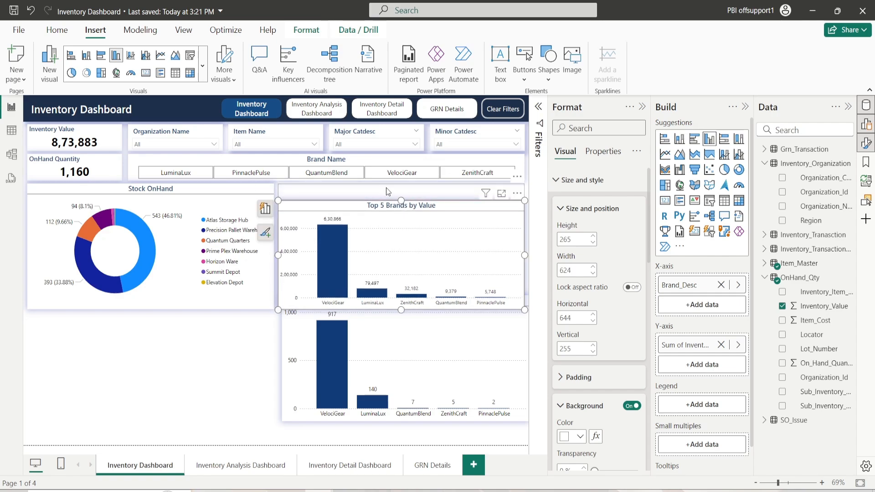
{"action": "left_click", "coordinate": [384, 190]}
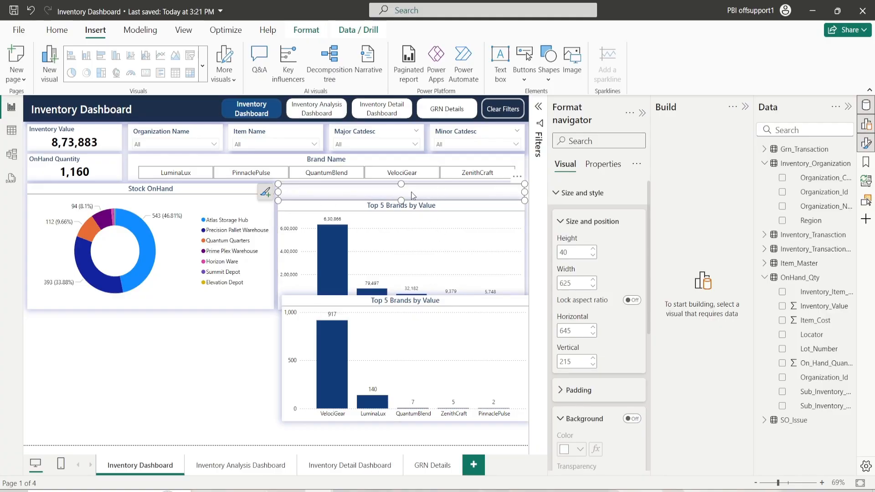
Show the bookmark list and layer order in place of the build and format options, and add two bookmarks
{"action": "left_click", "coordinate": [867, 163]}
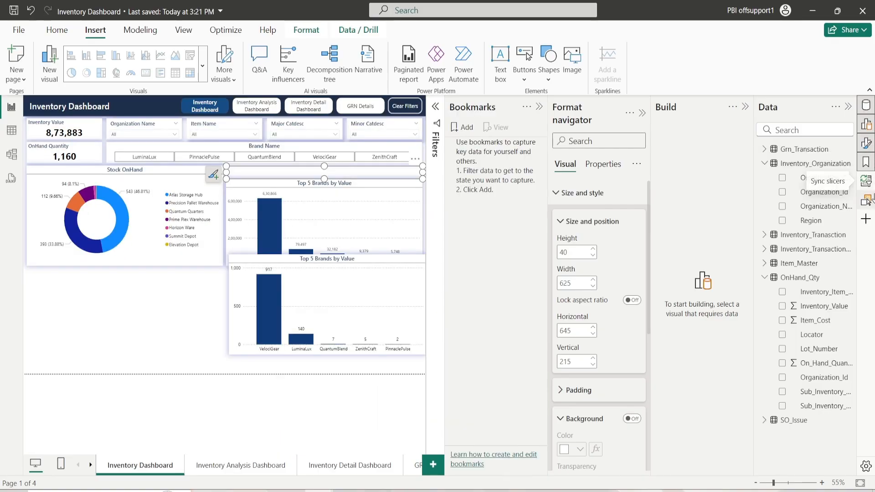
{"action": "left_click", "coordinate": [867, 201]}
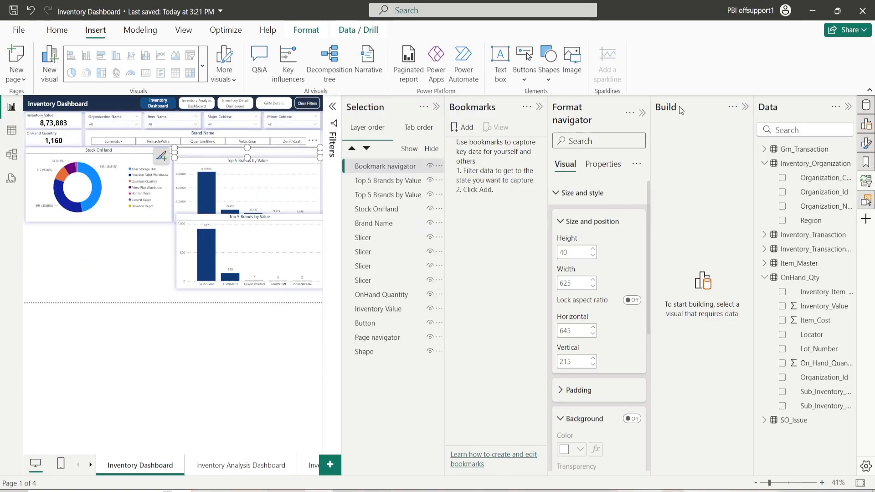
{"action": "left_click", "coordinate": [745, 107]}
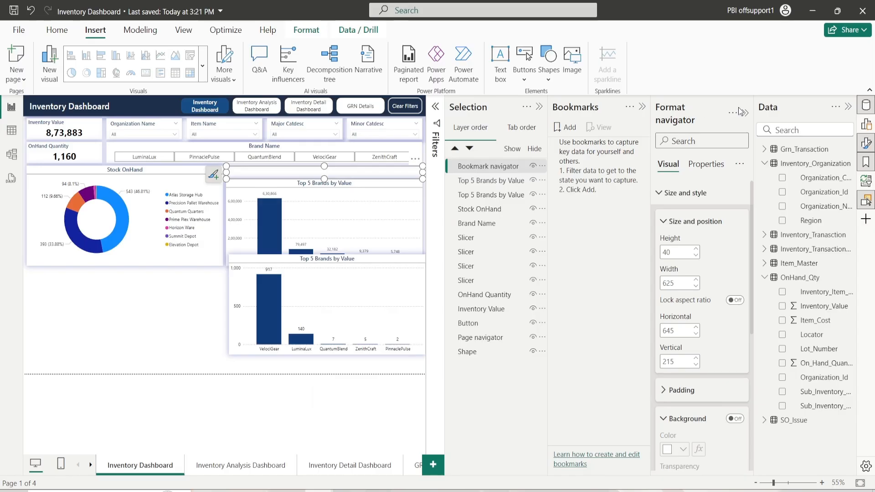
{"action": "left_click", "coordinate": [744, 110]}
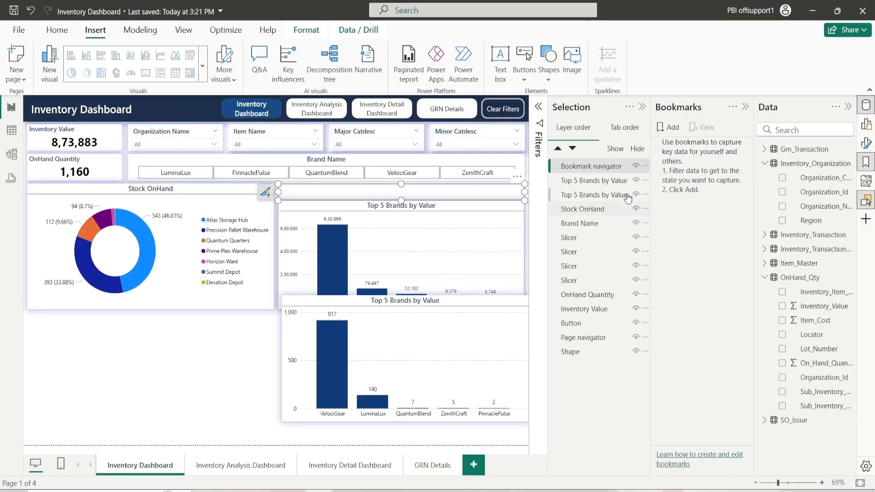
{"action": "double_click", "coordinate": [673, 128]}
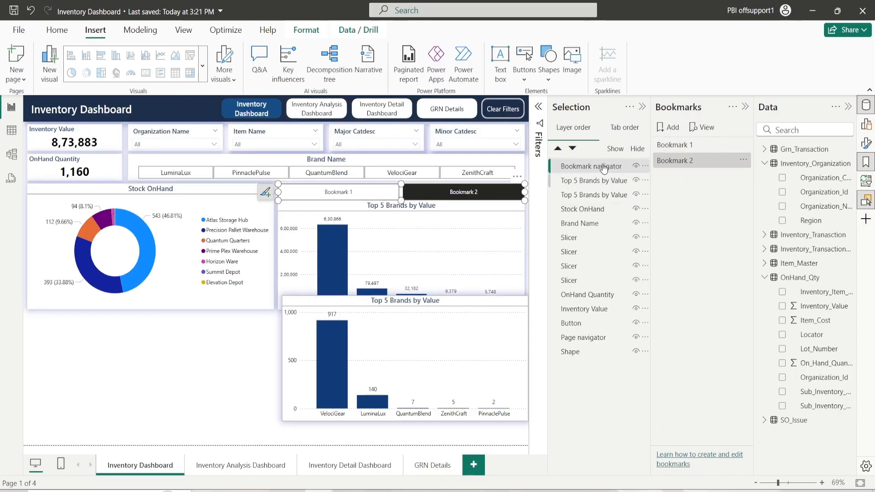
Rename the first bookmark as Top 5 Brands by Value
{"action": "double_click", "coordinate": [678, 146]}
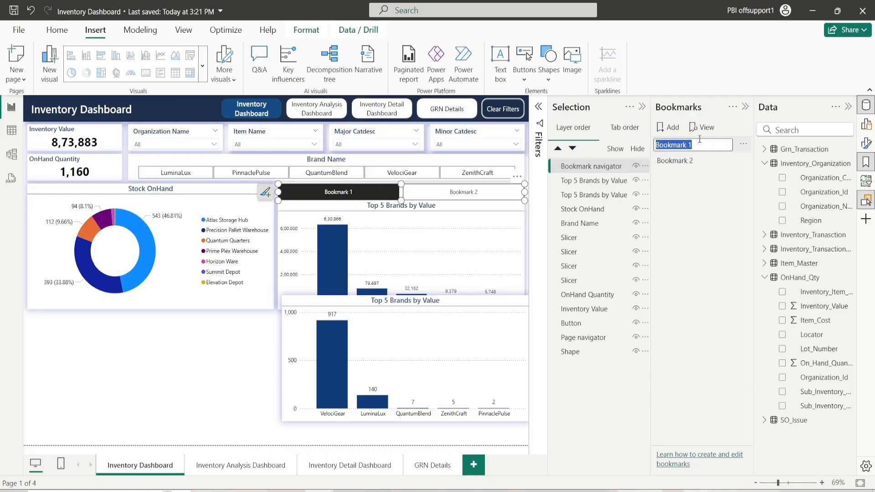
{"action": "type", "text": "Top 5 Brands by Value"}
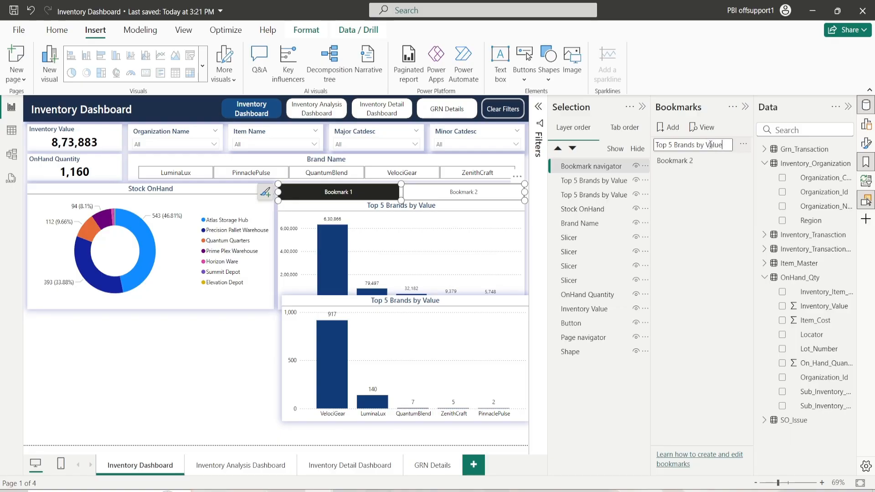
{"action": "key", "text": "Return"}
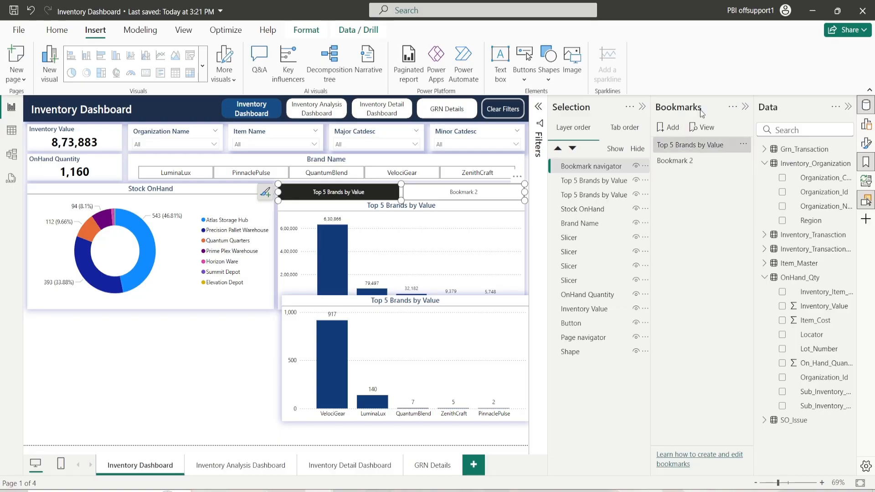
Rename the second bookmark as Top 5 Brands by In stock
{"action": "double_click", "coordinate": [702, 160]}
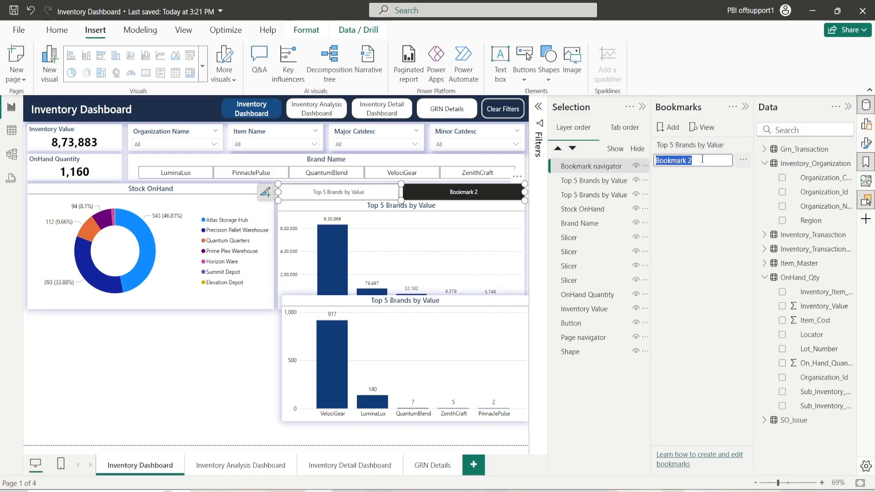
{"action": "type", "text": "Top"}
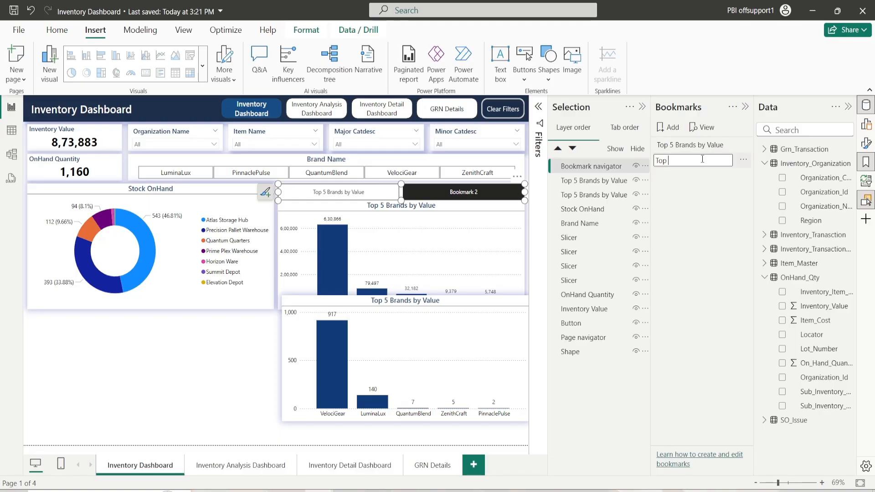
{"action": "type", "text": " %"}
{"action": "type", "text": "Brands"}
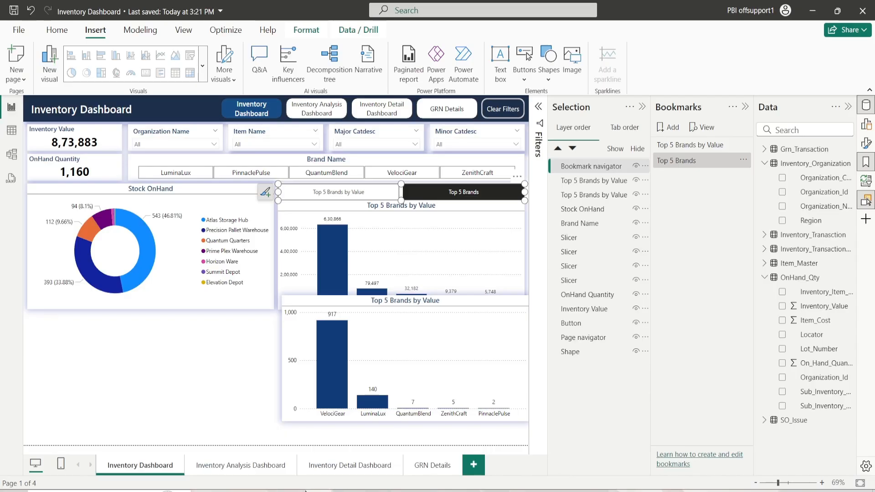
{"action": "double_click", "coordinate": [708, 160]}
{"action": "left_click", "coordinate": [708, 159]}
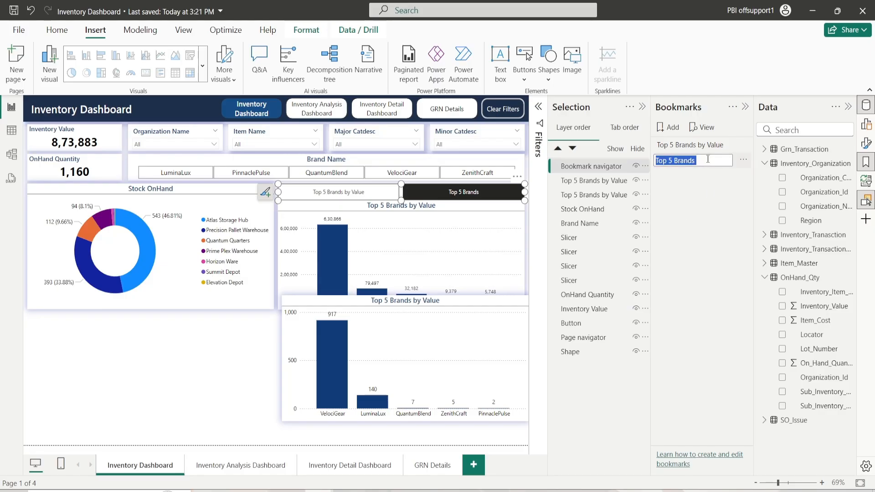
{"action": "type", "text": "by in stock"}
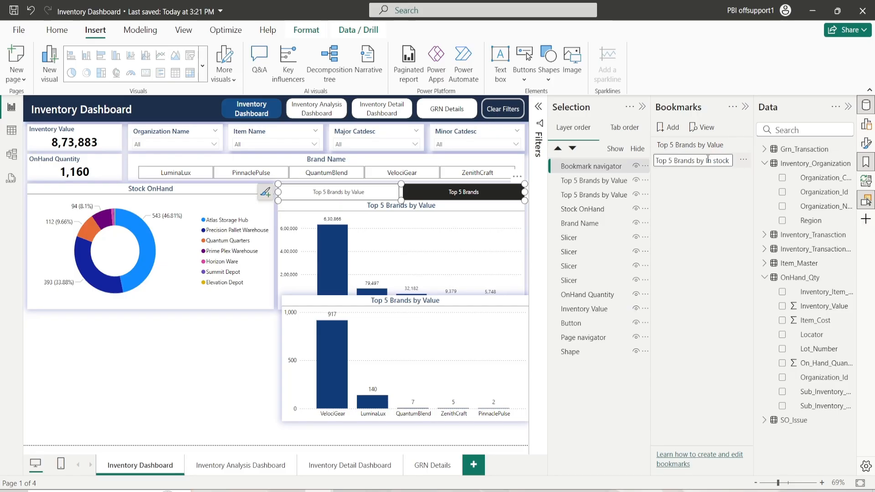
{"action": "key", "text": "Return"}
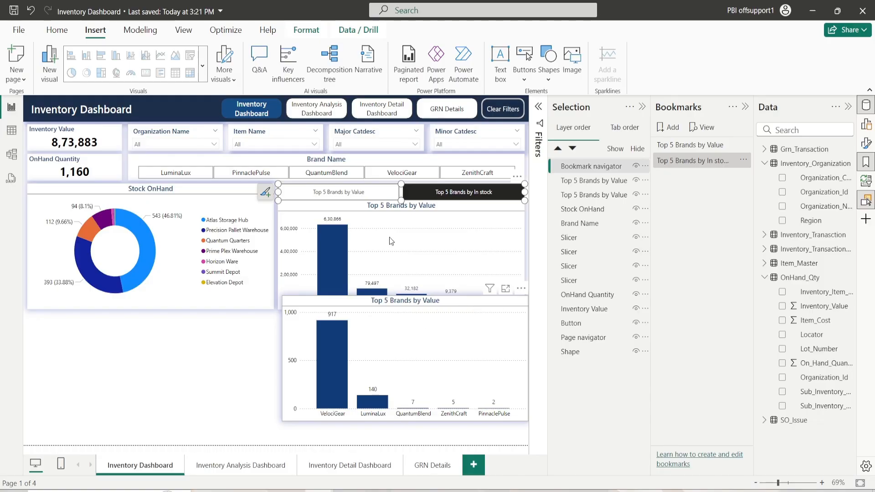
Set the copied on-hand quantity chart's height to 265 and place it exactly over the original chart below the navigator
{"action": "left_click", "coordinate": [399, 304]}
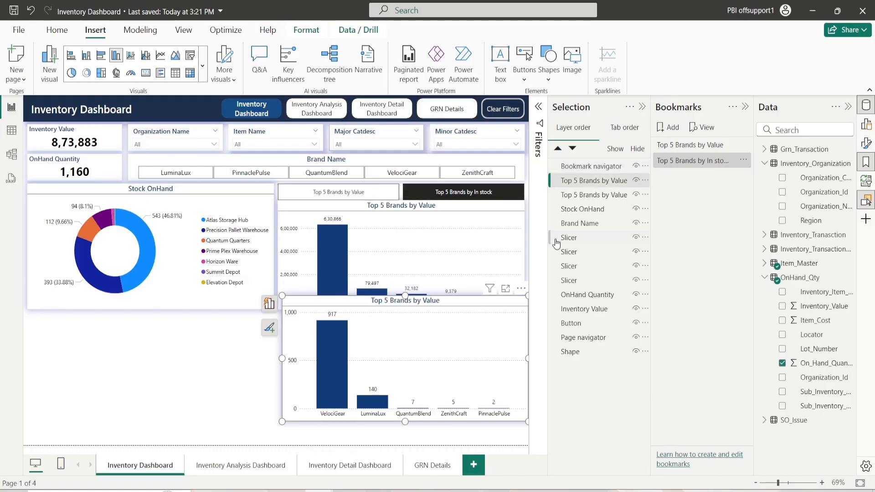
{"action": "left_click", "coordinate": [867, 142]}
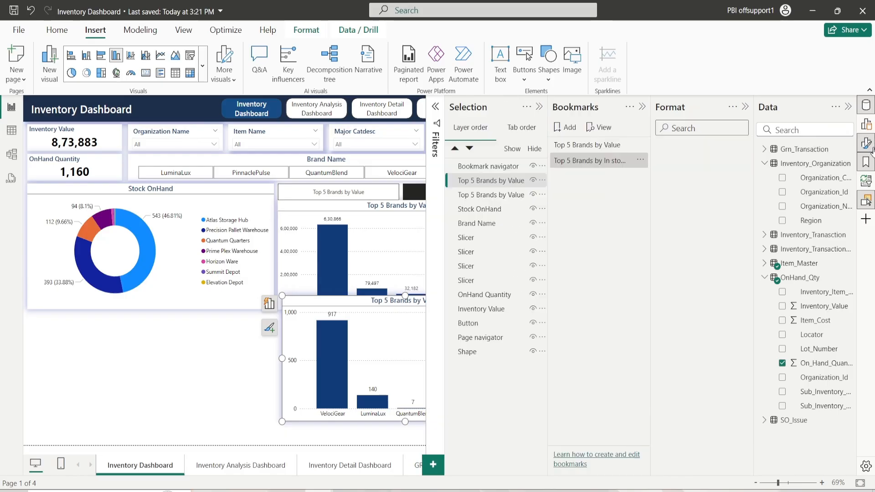
{"action": "left_click", "coordinate": [684, 180]}
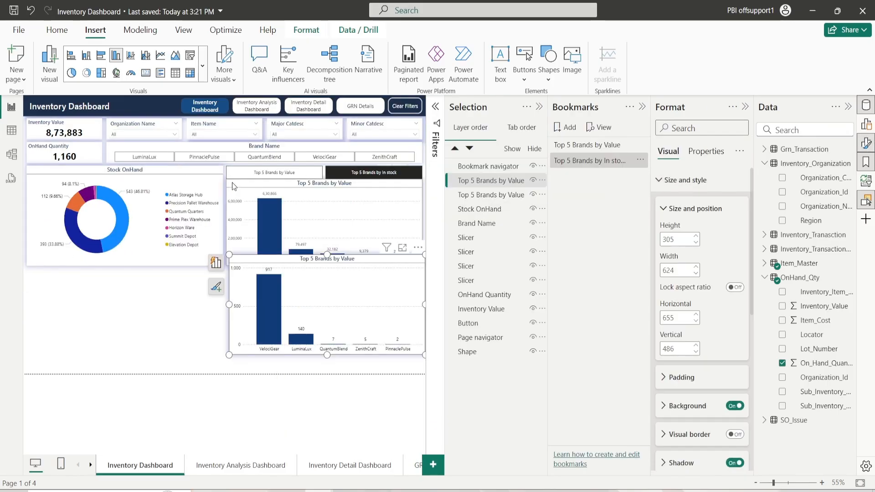
{"action": "left_click", "coordinate": [231, 183]}
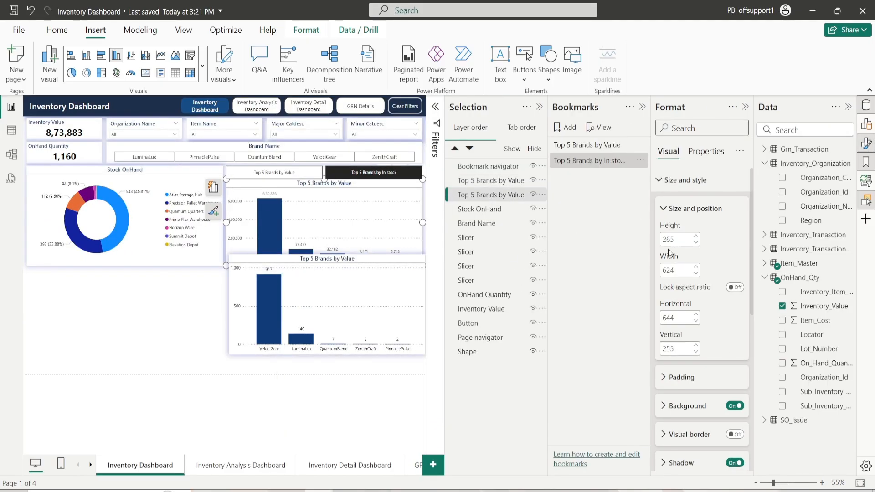
{"action": "left_click", "coordinate": [236, 284]}
{"action": "double_click", "coordinate": [688, 239]}
{"action": "type", "text": "3"}
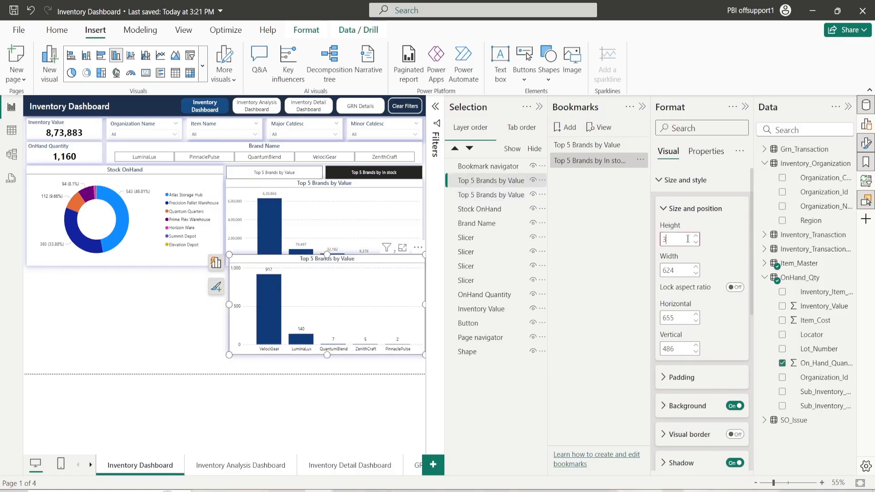
{"action": "type", "text": "265"}
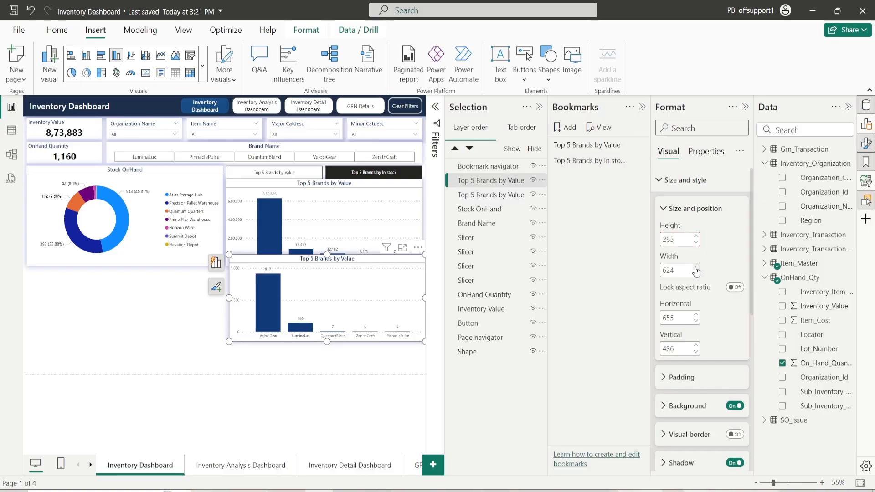
{"action": "left_click_drag", "start_coordinate": [697, 272], "coordinate": [611, 280]}
{"action": "left_click_drag", "start_coordinate": [333, 260], "coordinate": [329, 187]}
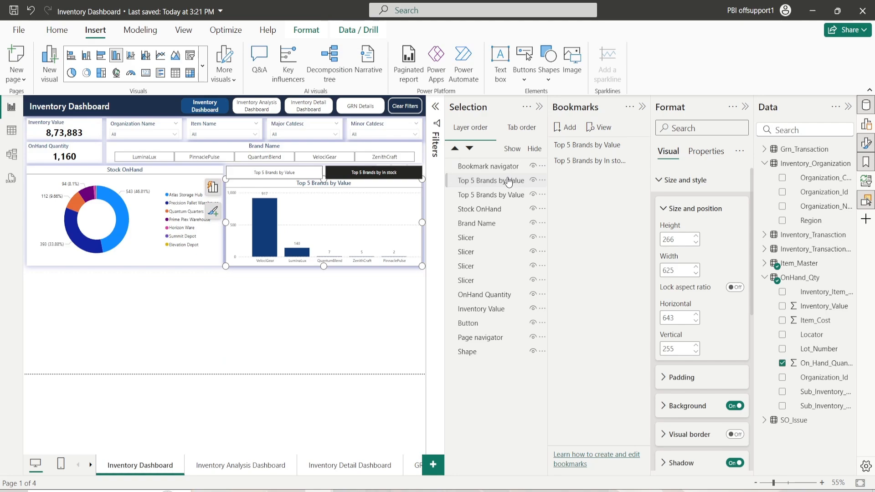
Select only the two overlapping Top 5 Brands charts in the layer order and collapse their size and style settings
{"action": "left_click", "coordinate": [488, 167]}
{"action": "left_click", "coordinate": [490, 196], "text": "ctrl"}
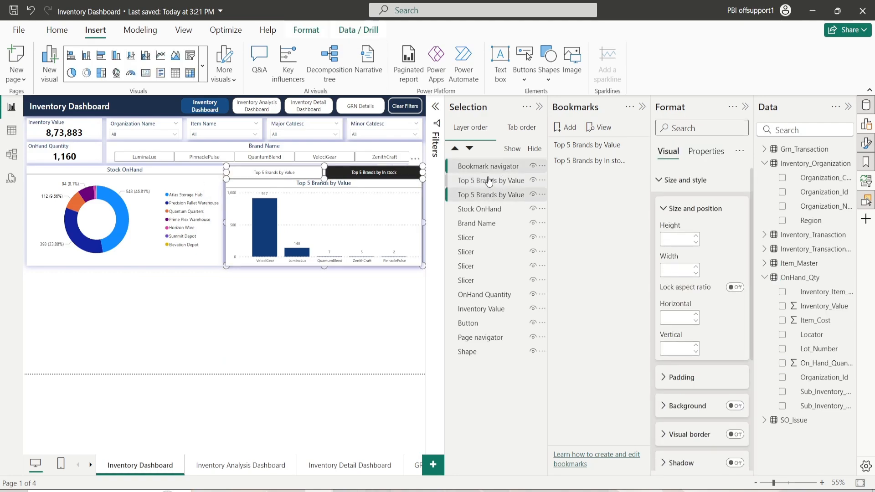
{"action": "left_click", "coordinate": [489, 181], "text": "ctrl"}
{"action": "left_click", "coordinate": [493, 167], "text": "ctrl"}
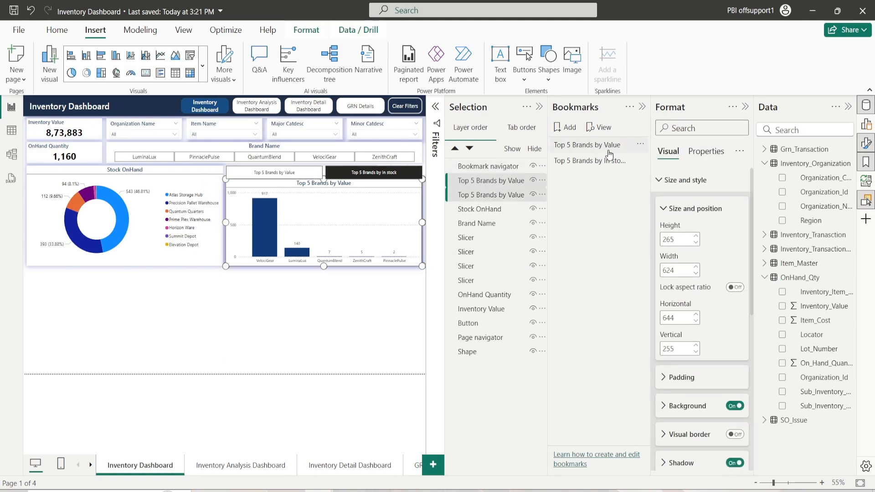
{"action": "left_click", "coordinate": [677, 209]}
{"action": "left_click", "coordinate": [675, 180]}
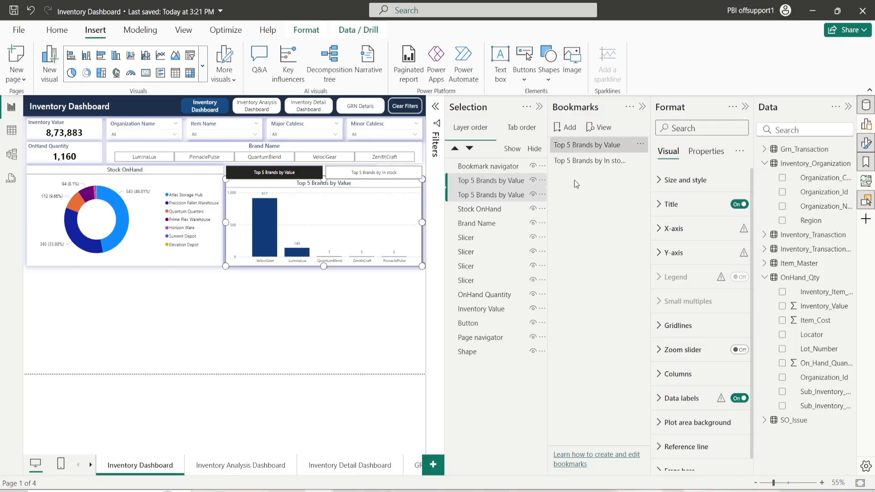
With the Top 5 Brands by Value bookmark applied, hide the on-hand quantity chart and keep both Top 5 charts selected
{"action": "left_click", "coordinate": [593, 145]}
{"action": "left_click", "coordinate": [529, 197], "text": "ctrl"}
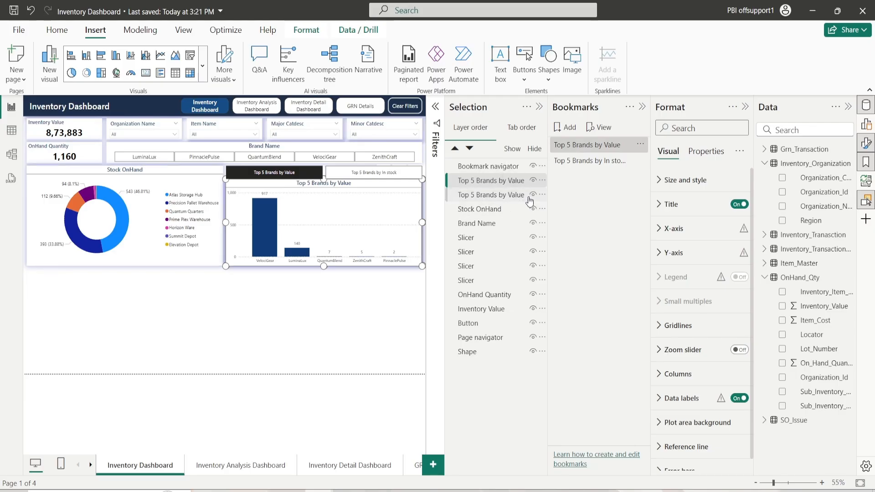
{"action": "left_click", "coordinate": [527, 183], "text": "ctrl"}
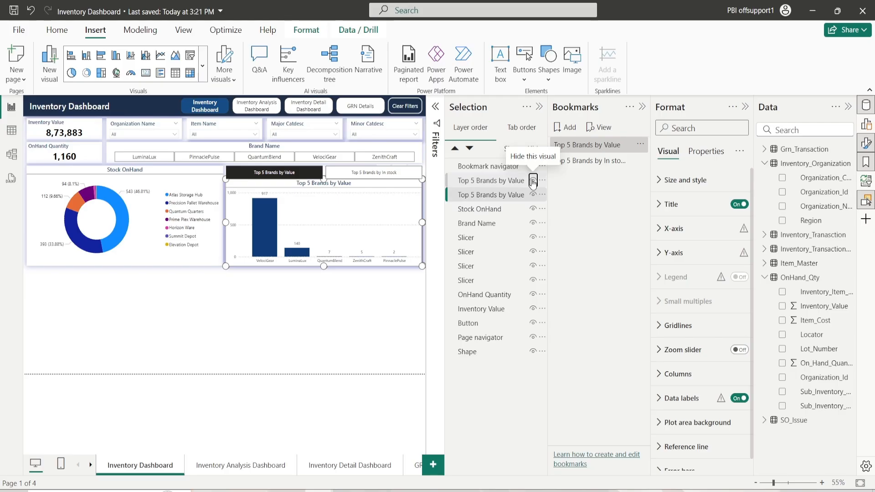
{"action": "left_click", "coordinate": [492, 184], "text": "ctrl"}
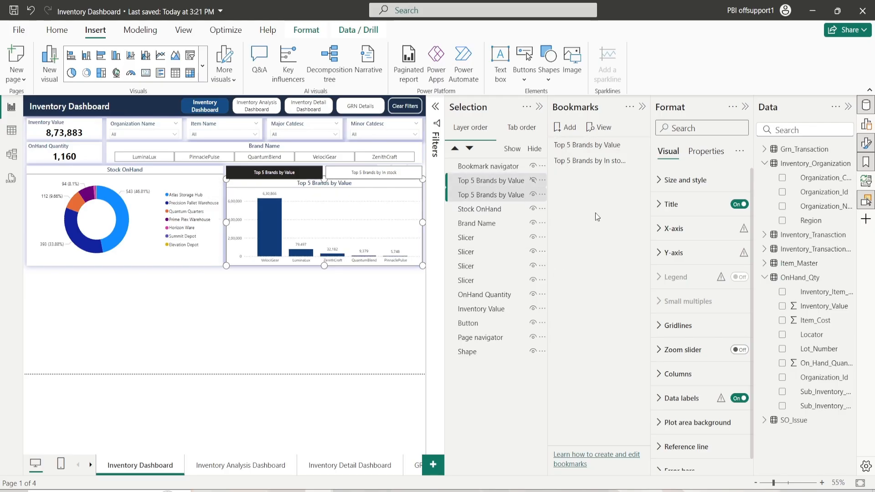
Exclude data from what the Top 5 Brands by Value bookmark captures and update the bookmark
{"action": "right_click", "coordinate": [596, 150]}
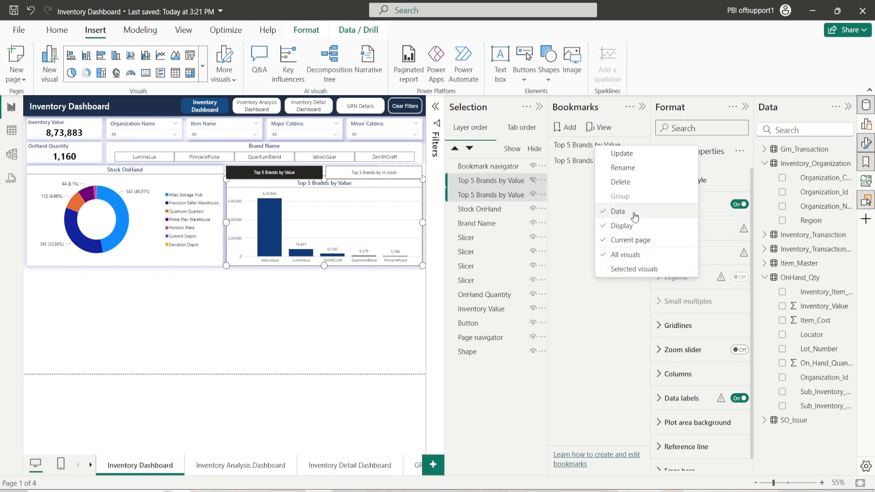
{"action": "left_click", "coordinate": [619, 212]}
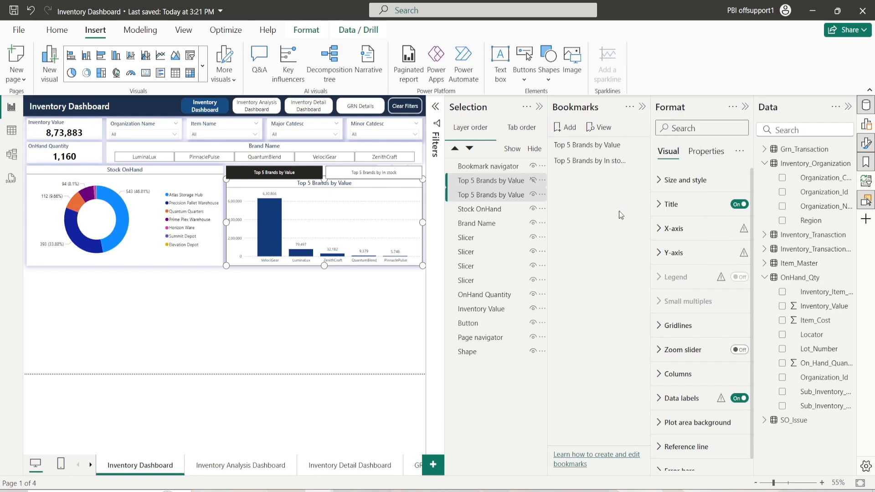
{"action": "right_click", "coordinate": [586, 151]}
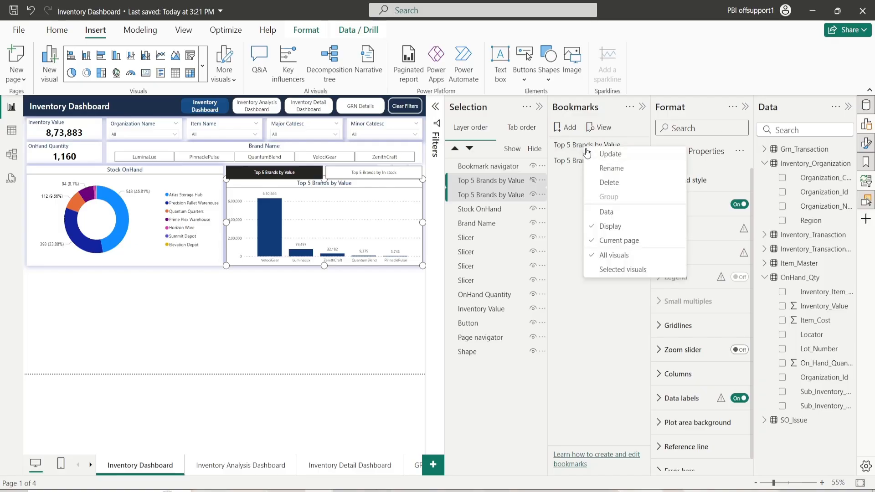
{"action": "left_click", "coordinate": [611, 155]}
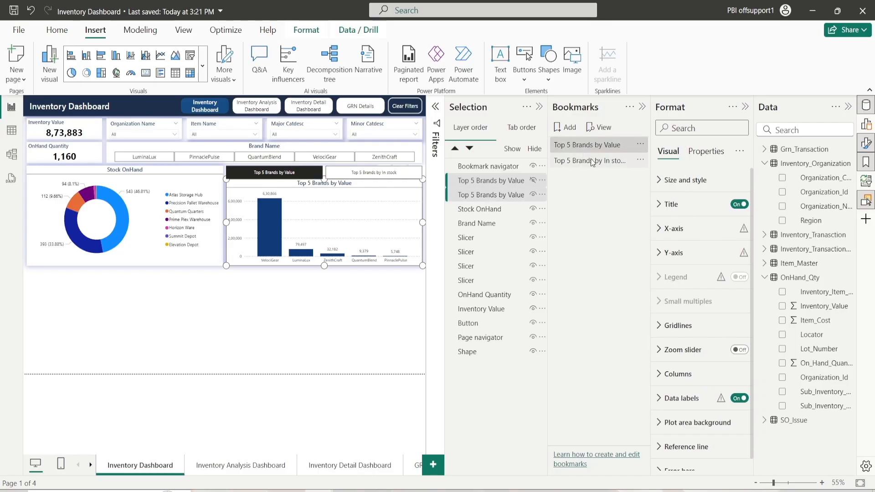
With the Top 5 Brands by In stock bookmark applied, hide the inventory value chart and keep both Top 5 charts selected
{"action": "left_click", "coordinate": [592, 161]}
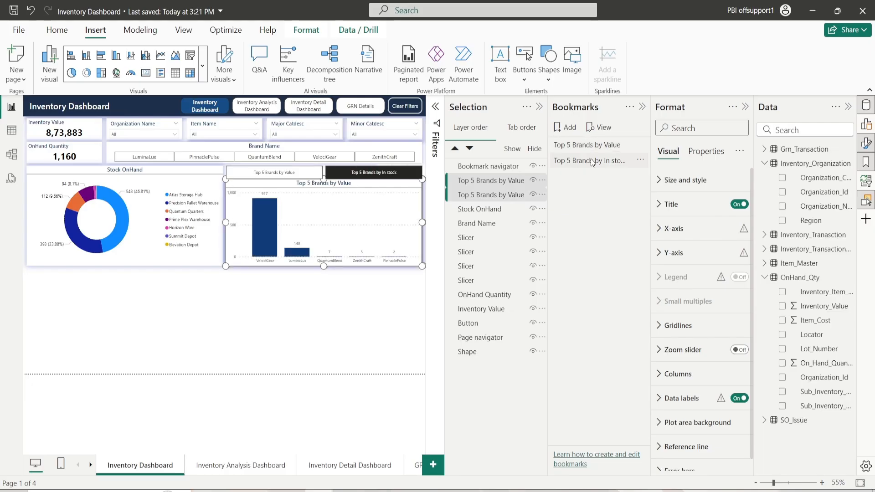
{"action": "left_click", "coordinate": [533, 195]}
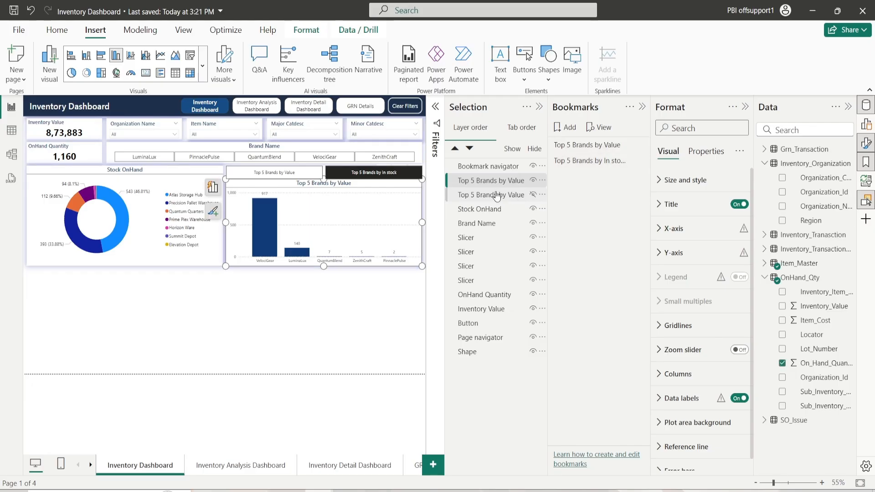
{"action": "left_click", "coordinate": [487, 196], "text": "ctrl"}
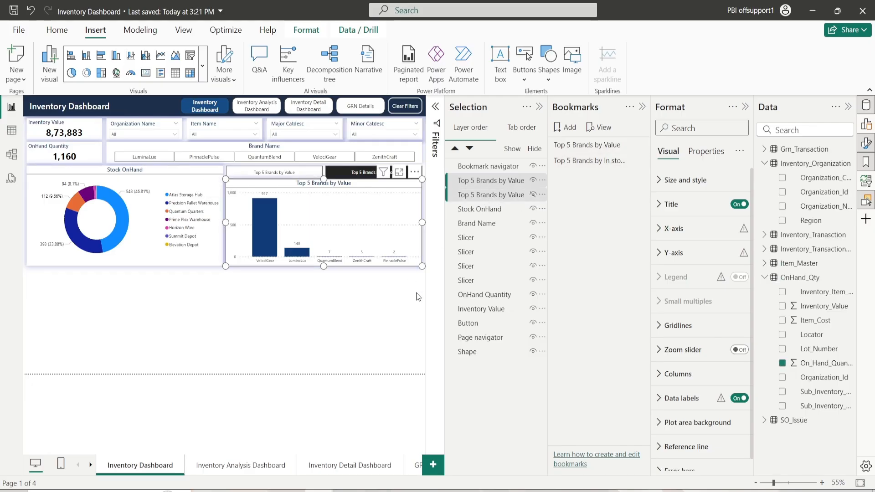
Exclude data from what the Top 5 Brands by In stock bookmark captures and update the bookmark
{"action": "right_click", "coordinate": [592, 163]}
{"action": "left_click", "coordinate": [613, 226]}
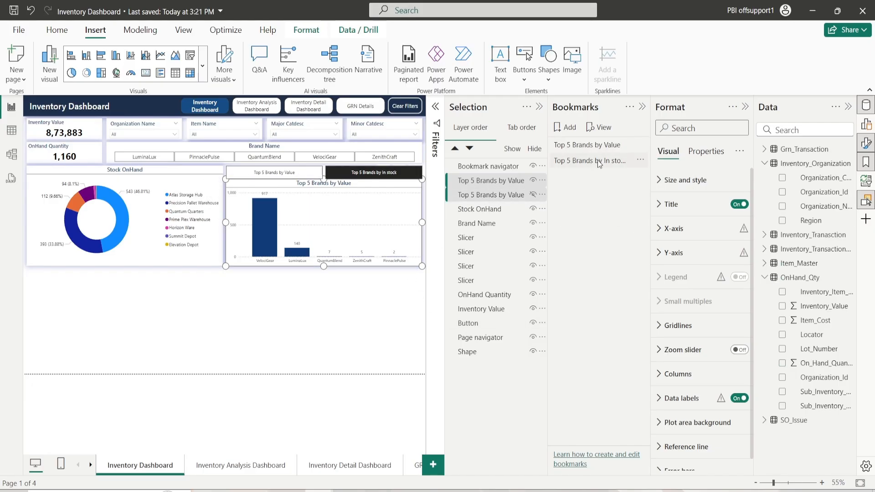
{"action": "right_click", "coordinate": [600, 164]}
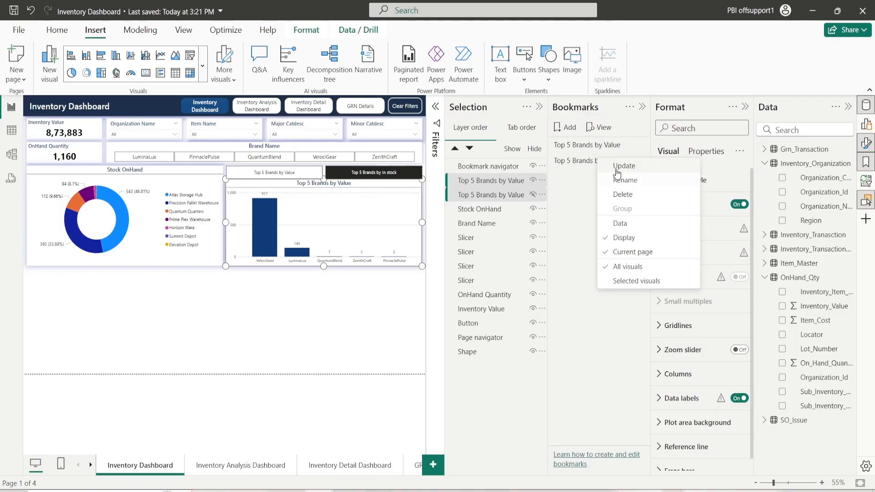
{"action": "left_click", "coordinate": [619, 167]}
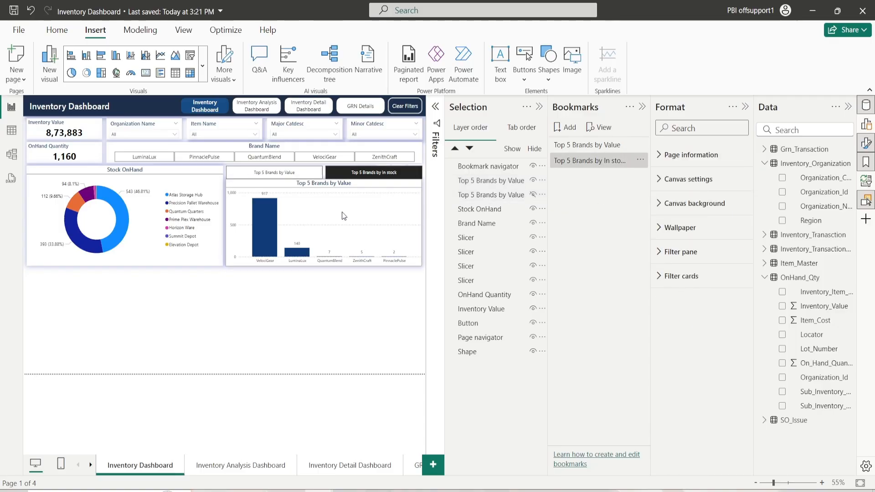
Test switching between the value and in-stock charts with the bookmark navigator, and put away the bookmark and layer order lists
{"action": "left_click", "coordinate": [279, 179], "text": "ctrl"}
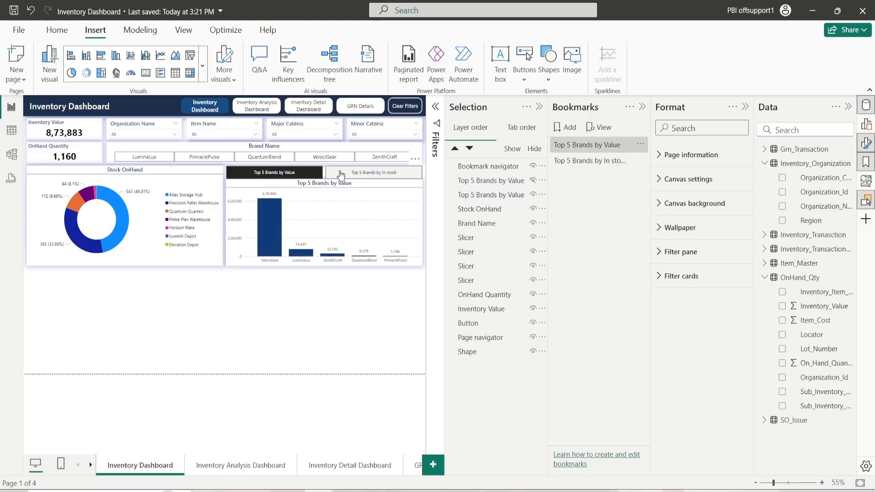
{"action": "left_click", "coordinate": [343, 175], "text": "ctrl"}
{"action": "left_click", "coordinate": [293, 176], "text": "ctrl"}
{"action": "left_click", "coordinate": [350, 176], "text": "ctrl"}
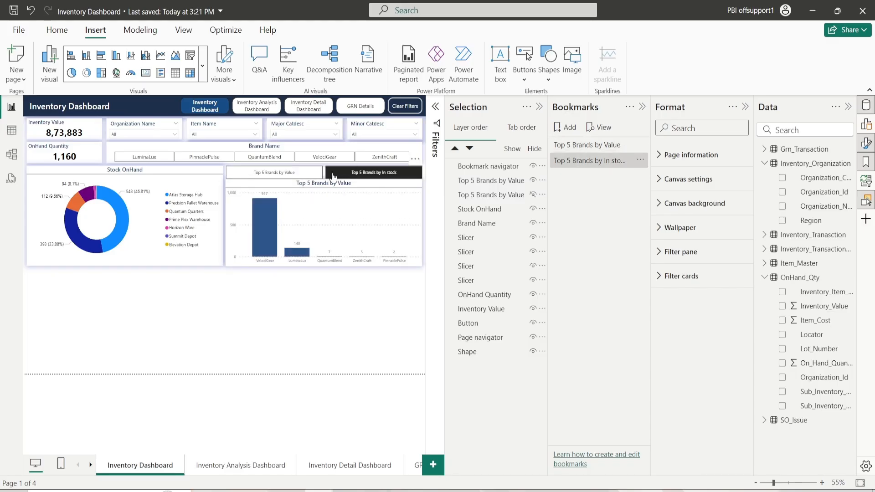
{"action": "left_click", "coordinate": [279, 178], "text": "ctrl"}
{"action": "left_click", "coordinate": [642, 107]}
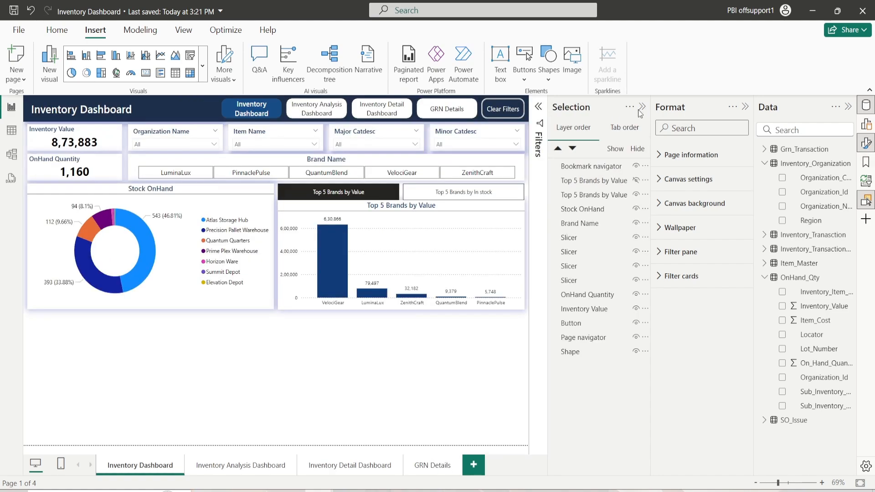
{"action": "left_click", "coordinate": [642, 107]}
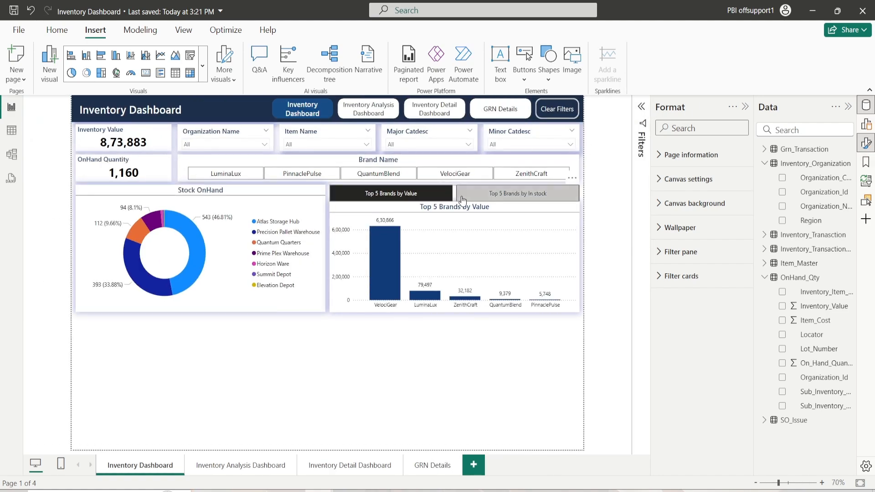
Turn on a dark blue shadow for the bookmark navigator and set its position to Top right
{"action": "left_click", "coordinate": [462, 199]}
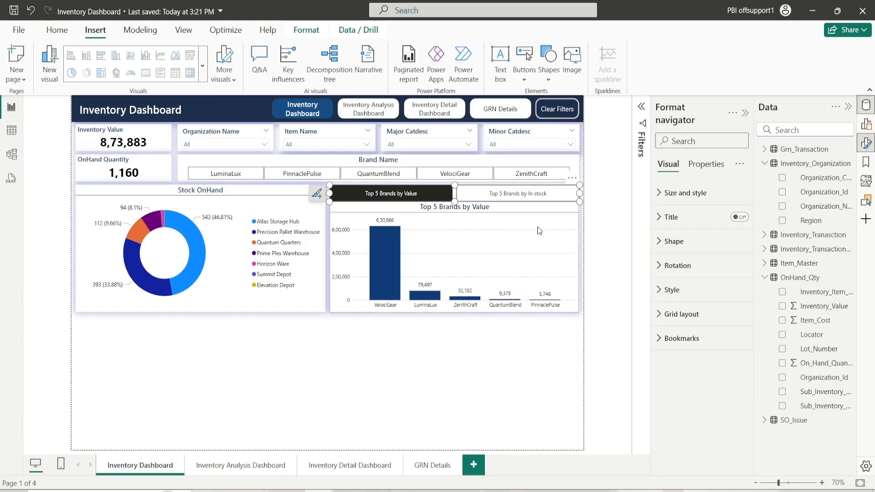
{"action": "left_click", "coordinate": [693, 193]}
{"action": "left_click", "coordinate": [734, 335]}
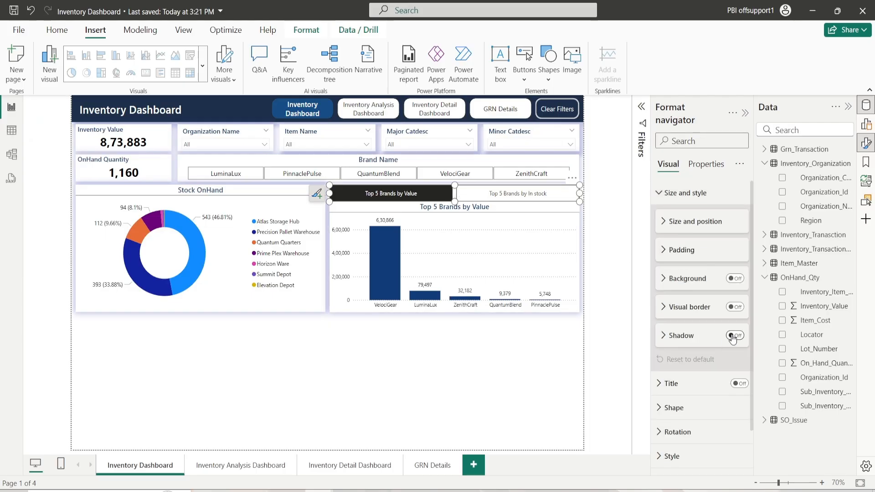
{"action": "left_click", "coordinate": [682, 336]}
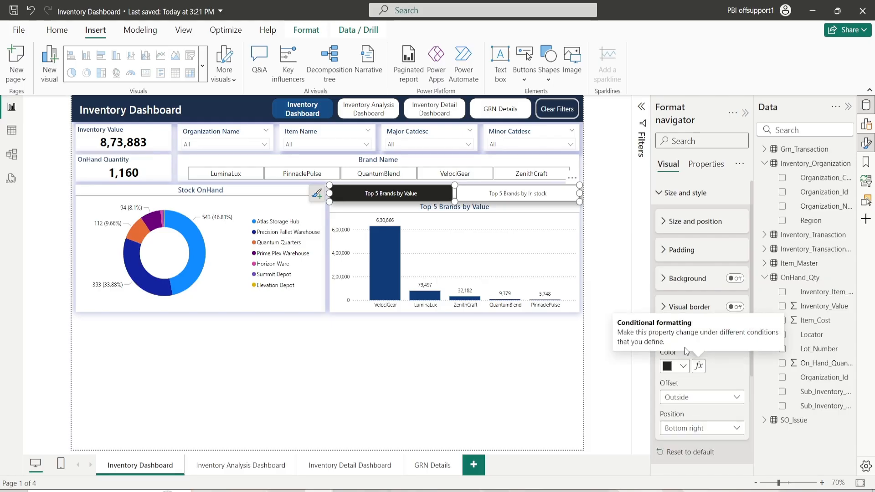
{"action": "left_click", "coordinate": [685, 366]}
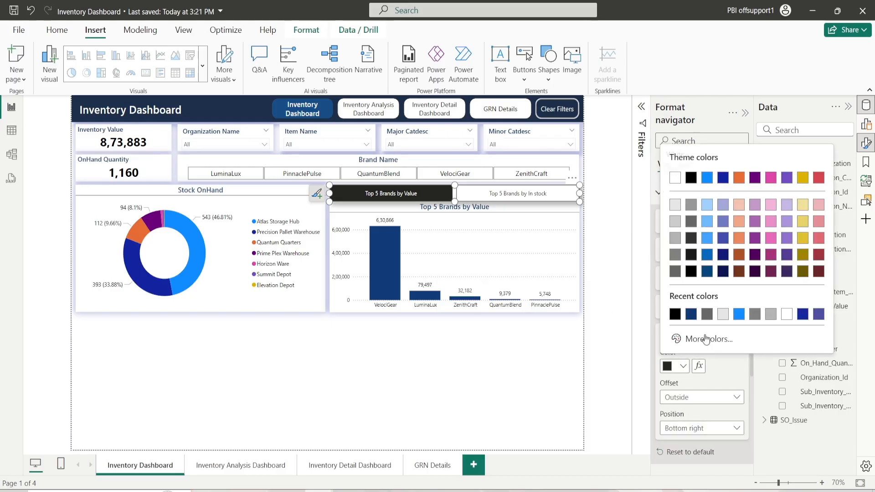
{"action": "left_click", "coordinate": [690, 310]}
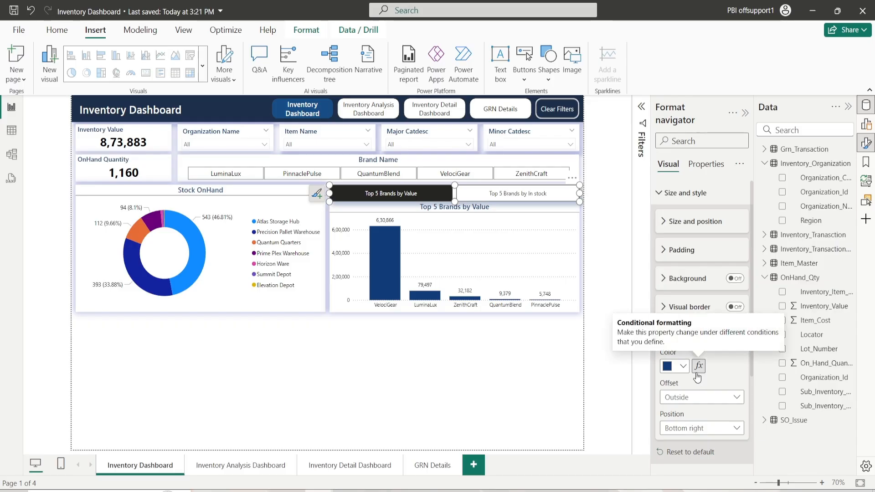
{"action": "left_click", "coordinate": [704, 429]}
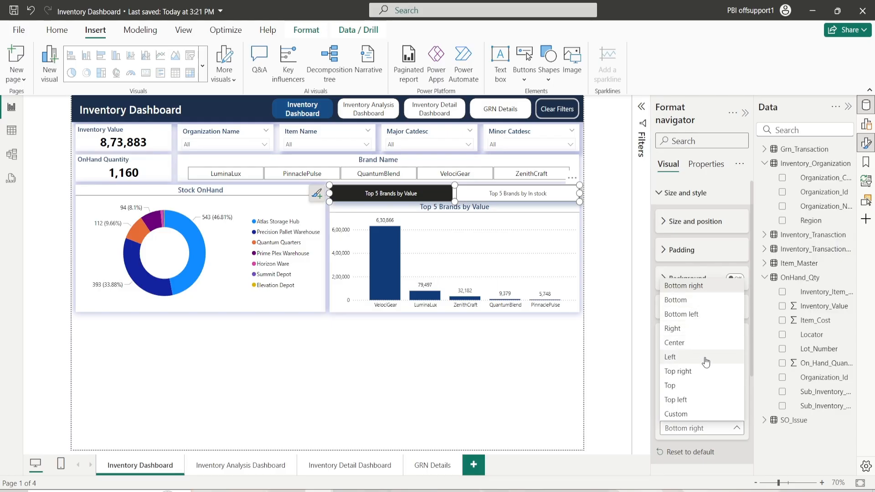
{"action": "left_click", "coordinate": [700, 373]}
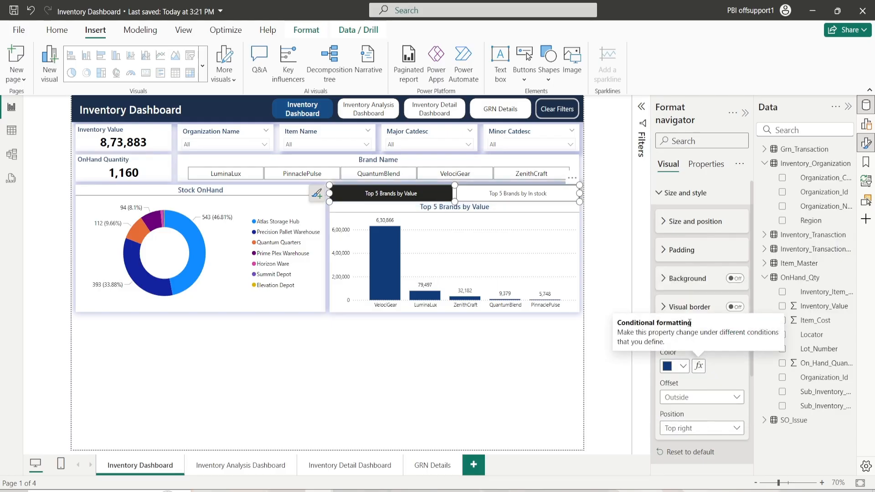
{"action": "left_click", "coordinate": [689, 337]}
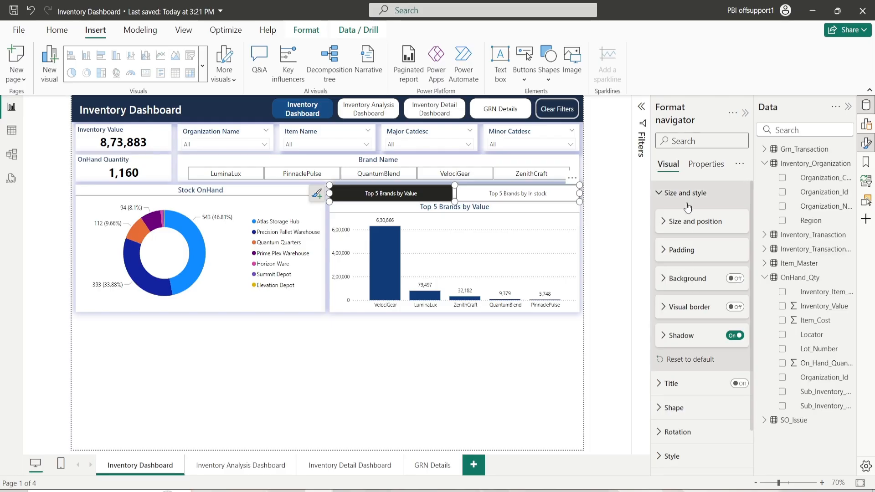
{"action": "left_click", "coordinate": [688, 195]}
Try a white font color for the bookmark navigator's Default state and check its fill color choices
{"action": "left_click", "coordinate": [677, 241]}
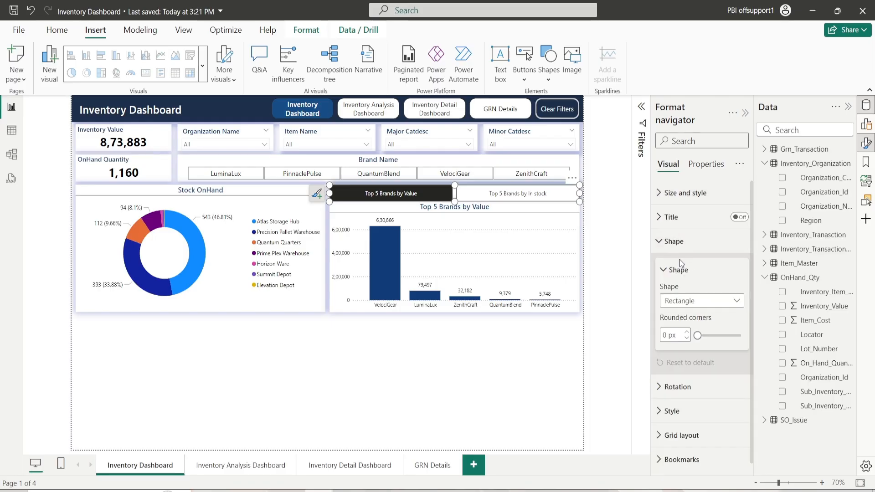
{"action": "left_click", "coordinate": [677, 248]}
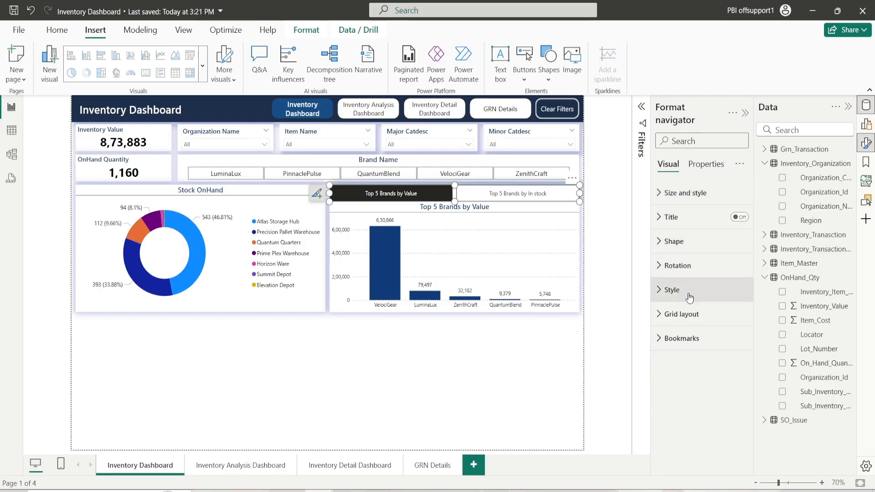
{"action": "left_click", "coordinate": [672, 290]}
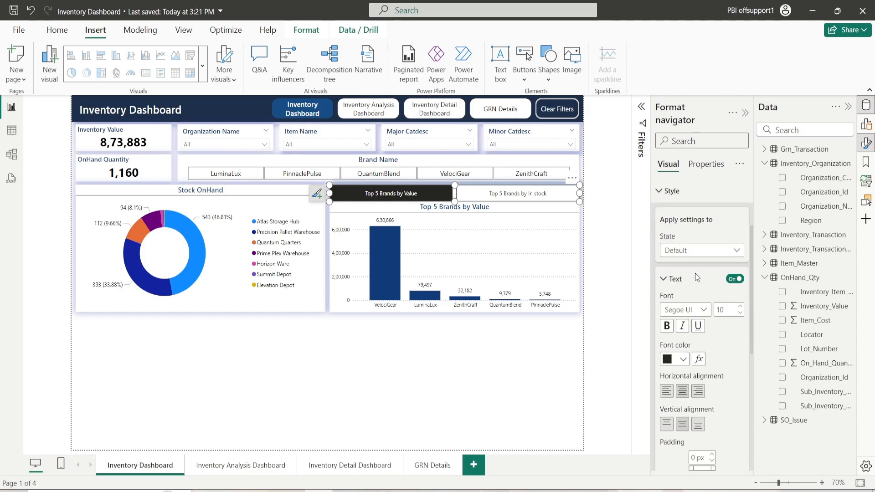
{"action": "left_click", "coordinate": [683, 360]}
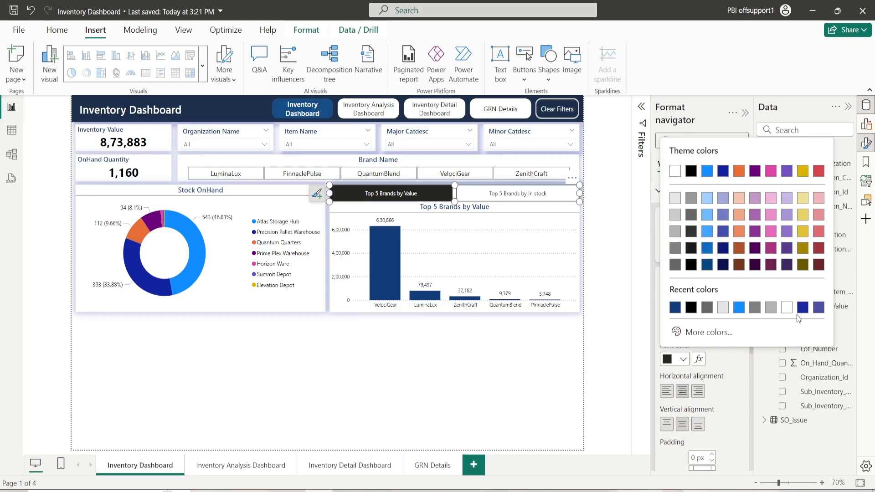
{"action": "left_click", "coordinate": [786, 308]}
{"action": "scroll", "coordinate": [717, 362], "scroll_direction": "down", "scroll_amount": 5}
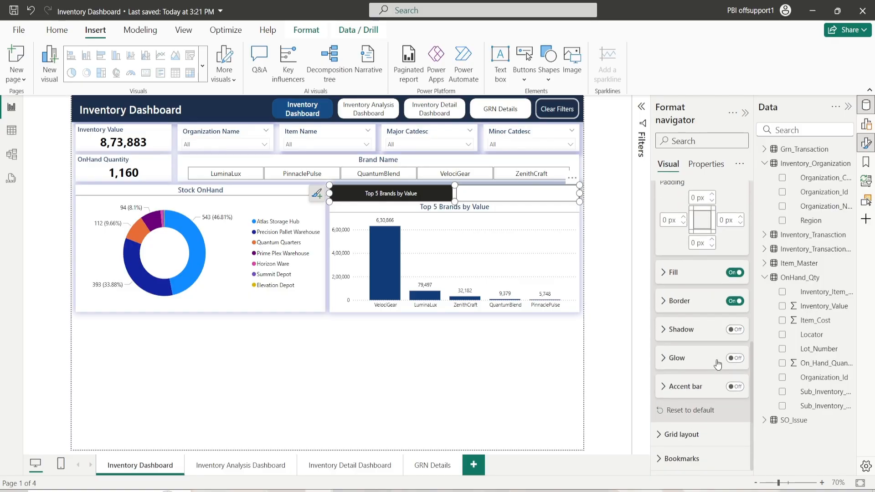
{"action": "left_click", "coordinate": [689, 275]}
{"action": "left_click", "coordinate": [682, 305]}
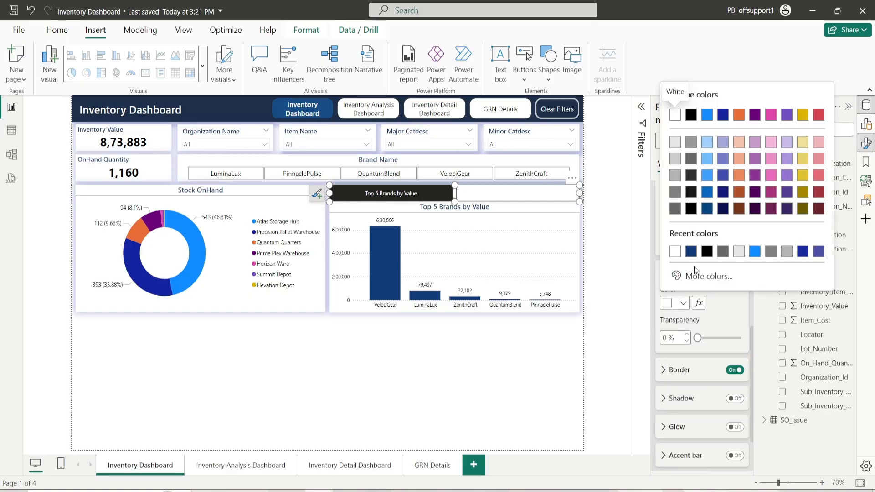
{"action": "scroll", "coordinate": [718, 317], "scroll_direction": "up", "scroll_amount": 10}
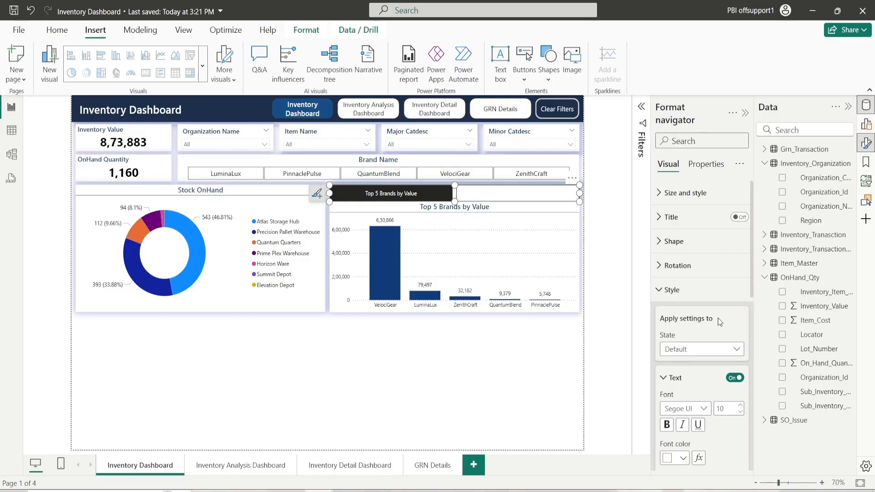
{"action": "scroll", "coordinate": [718, 318], "scroll_direction": "down", "scroll_amount": 6}
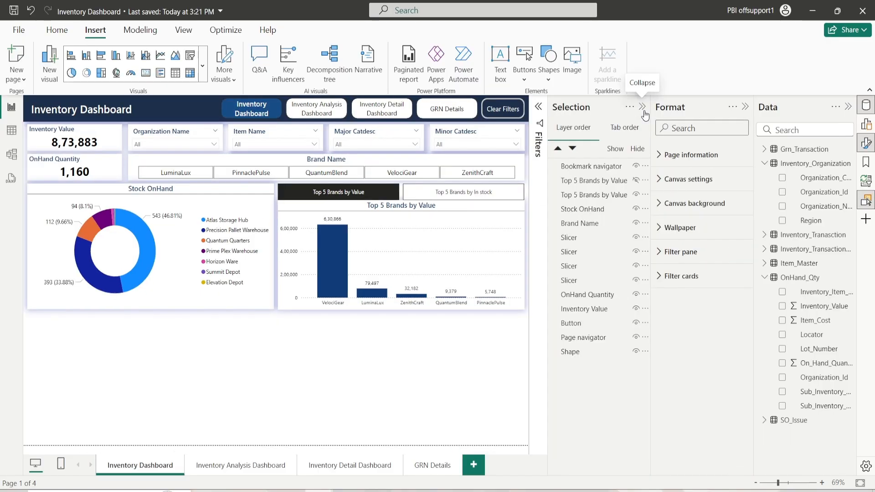
Set the bookmark navigator's Default state to a black font color and a white fill
{"action": "left_click", "coordinate": [643, 110]}
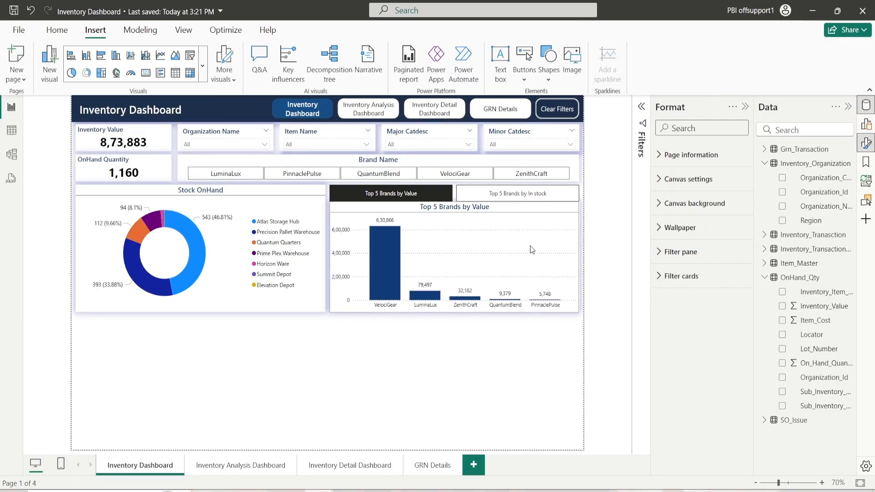
{"action": "left_click", "coordinate": [458, 194]}
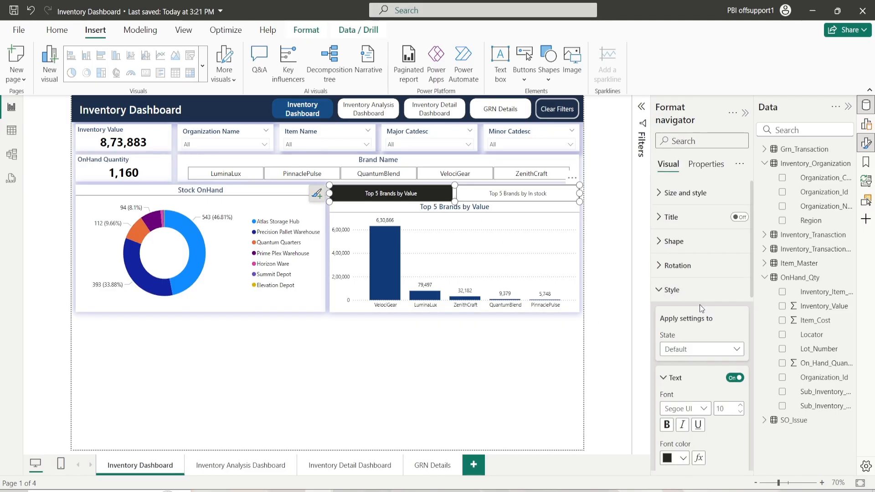
{"action": "scroll", "coordinate": [697, 302], "scroll_direction": "down", "scroll_amount": 2}
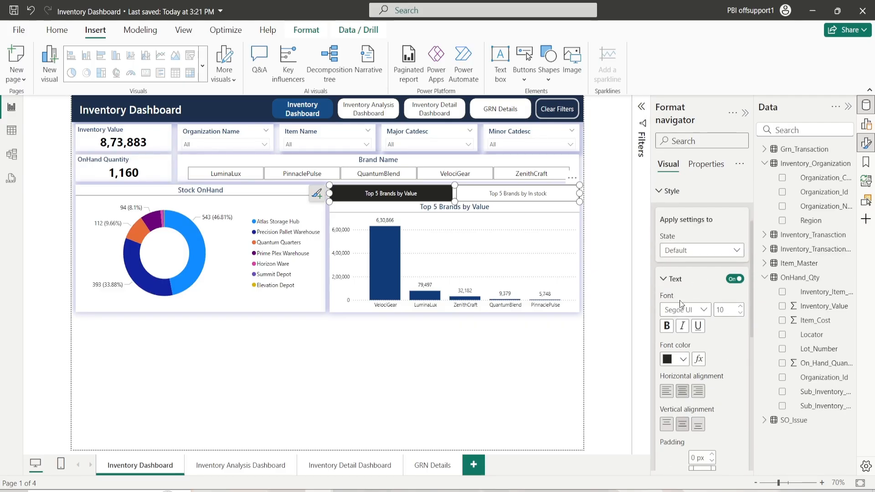
{"action": "left_click", "coordinate": [680, 357]}
{"action": "left_click", "coordinate": [707, 312]}
{"action": "scroll", "coordinate": [707, 311], "scroll_direction": "down", "scroll_amount": 5}
{"action": "left_click", "coordinate": [679, 368]}
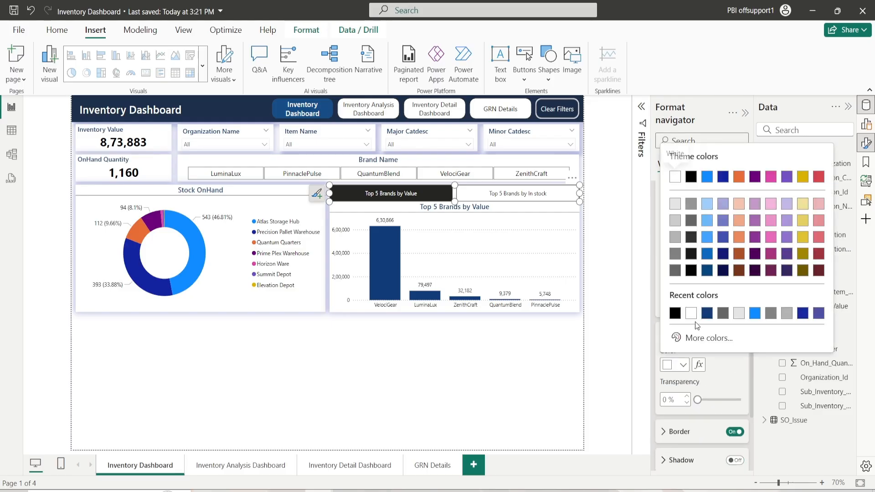
{"action": "left_click", "coordinate": [693, 312]}
{"action": "scroll", "coordinate": [700, 338], "scroll_direction": "up", "scroll_amount": 2}
{"action": "scroll", "coordinate": [686, 326], "scroll_direction": "down", "scroll_amount": 2}
{"action": "scroll", "coordinate": [687, 328], "scroll_direction": "up", "scroll_amount": 5}
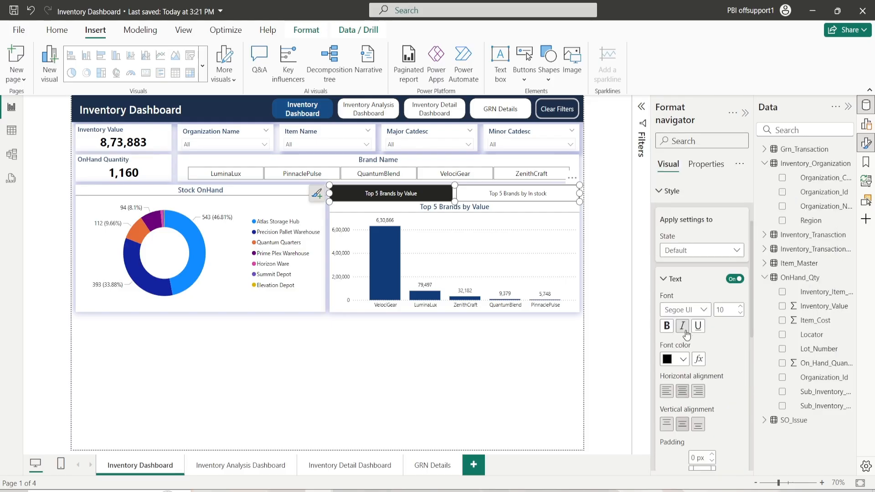
Set the bookmark navigator's Selected state to a white font color and a dark blue fill
{"action": "left_click", "coordinate": [688, 251]}
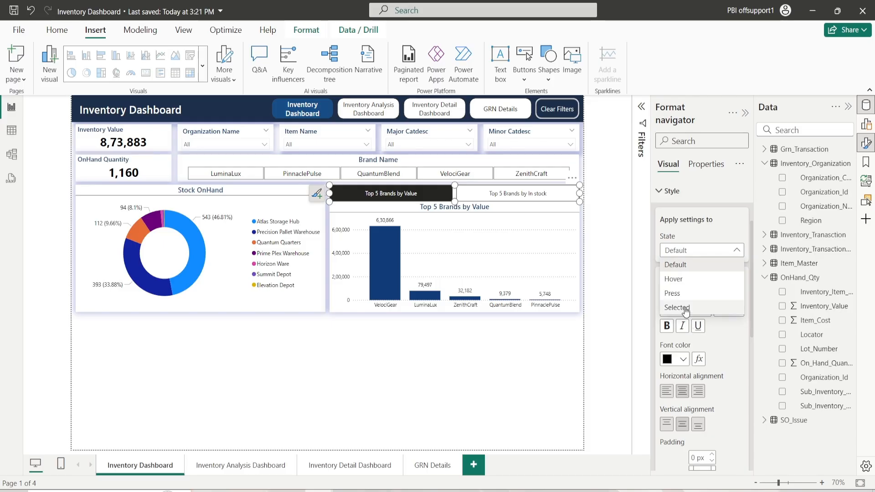
{"action": "left_click", "coordinate": [686, 307]}
{"action": "left_click", "coordinate": [684, 359]}
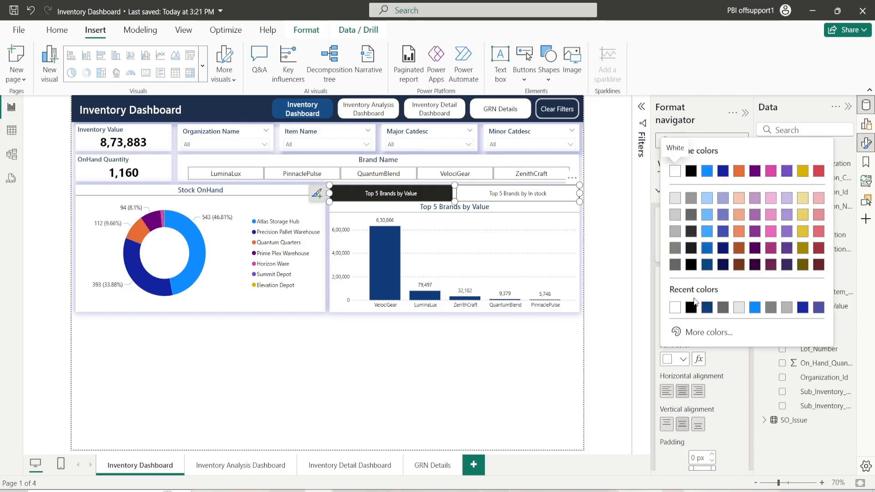
{"action": "left_click", "coordinate": [675, 308]}
{"action": "scroll", "coordinate": [683, 356], "scroll_direction": "down", "scroll_amount": 5}
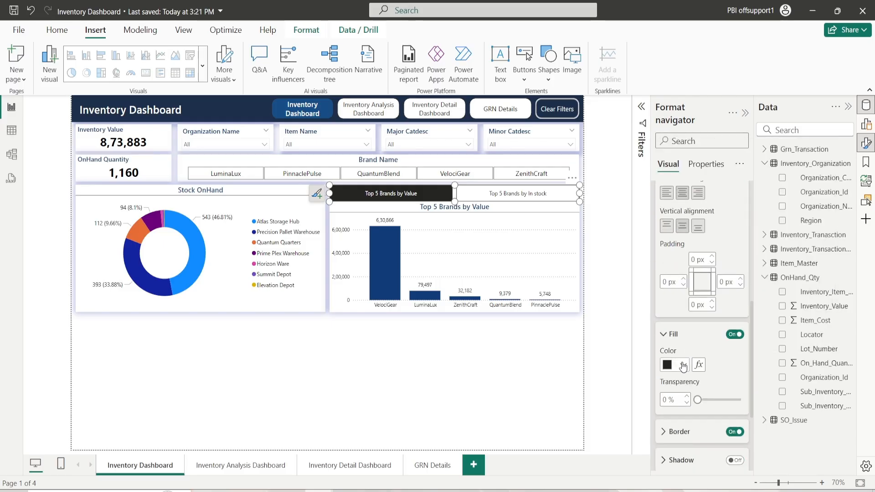
{"action": "left_click", "coordinate": [683, 366]}
{"action": "left_click", "coordinate": [707, 314]}
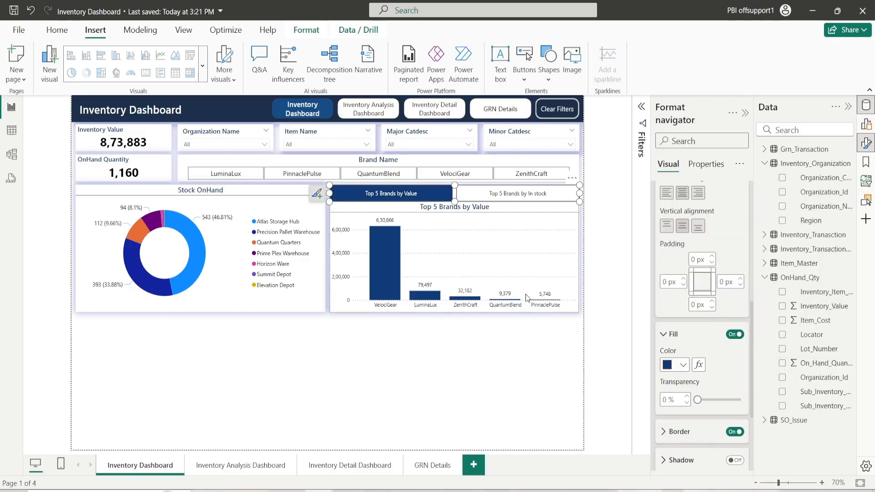
Try a purple-blue fill for the navigator's Selected state and return it to dark blue
{"action": "left_click", "coordinate": [681, 367]}
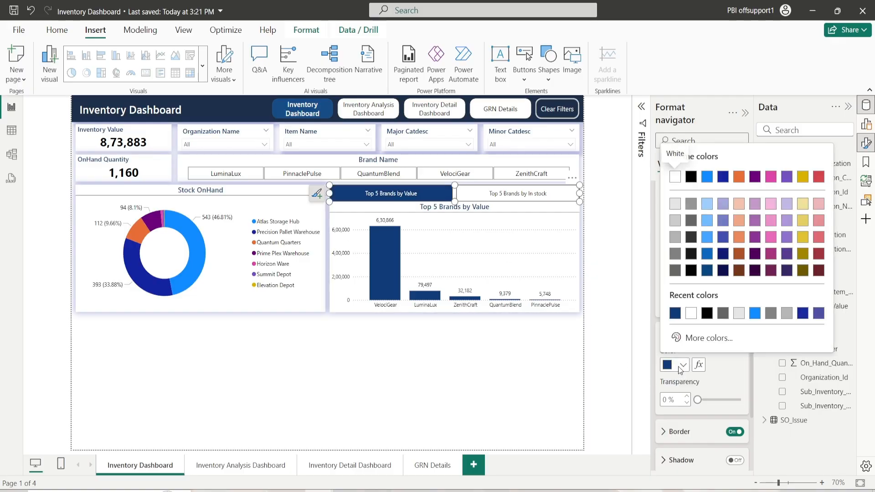
{"action": "left_click", "coordinate": [819, 315]}
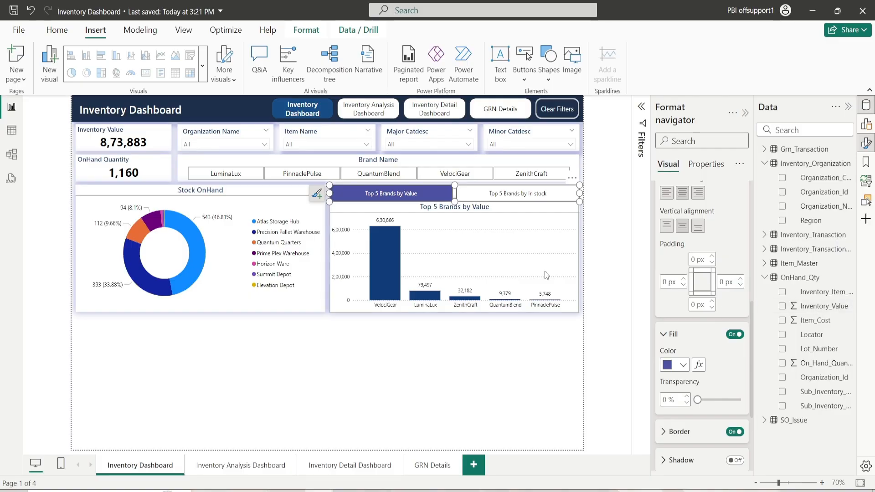
{"action": "left_click", "coordinate": [682, 365]}
{"action": "left_click", "coordinate": [691, 314]}
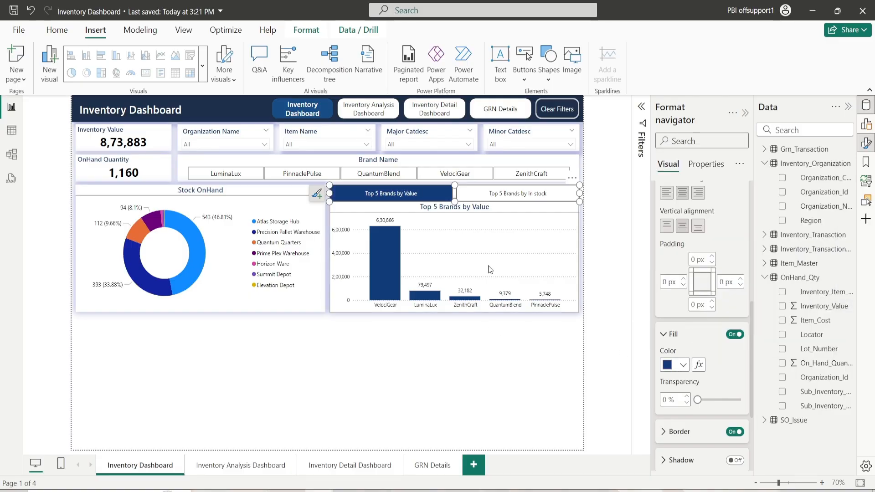
Test the restyled bookmark navigator by switching repeatedly between Top 5 Brands by Value and Top 5 Brands by In stock
{"action": "left_click", "coordinate": [495, 194]}
{"action": "left_click", "coordinate": [410, 195]}
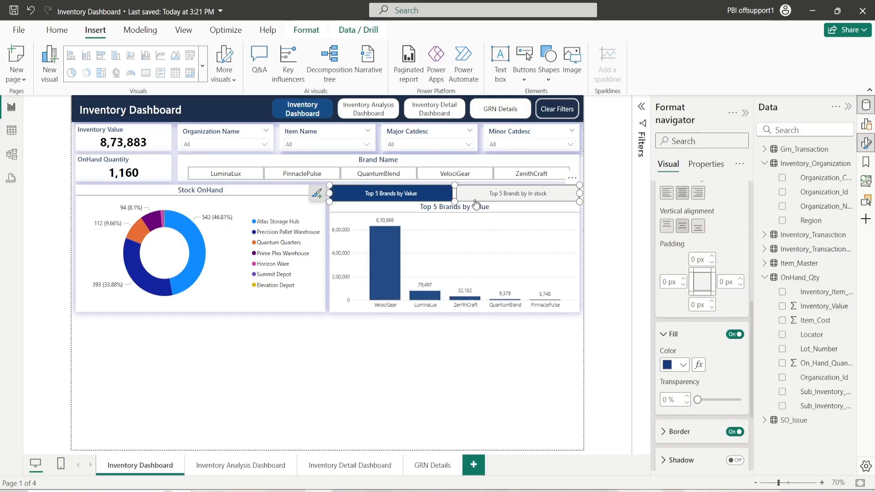
{"action": "left_click", "coordinate": [485, 200]}
{"action": "left_click", "coordinate": [386, 196]}
{"action": "left_click", "coordinate": [488, 195]}
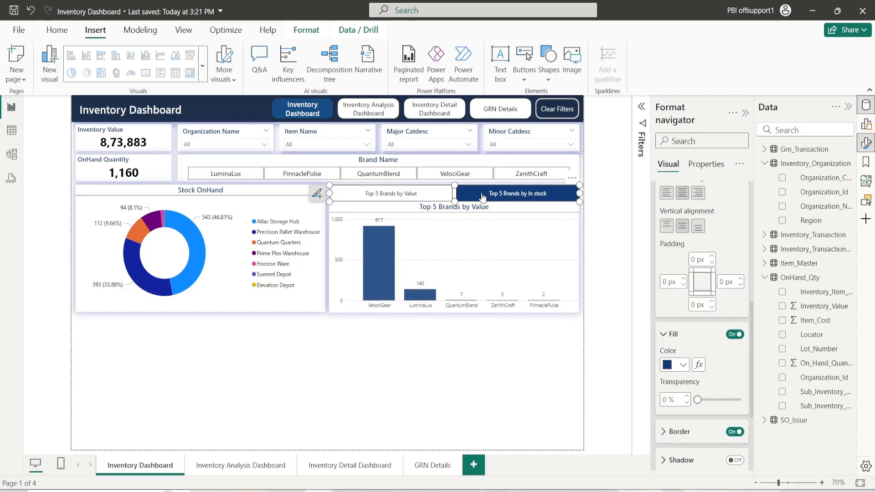
{"action": "left_click", "coordinate": [387, 194]}
{"action": "left_click", "coordinate": [489, 195]}
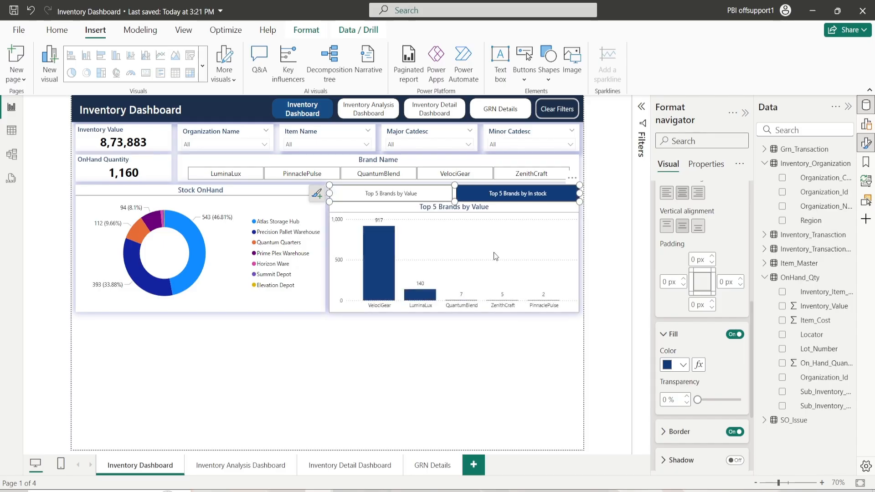
Deselect the navigator, look at the published reference dashboard in Chrome, and return to Power BI Desktop
{"action": "left_click", "coordinate": [352, 346]}
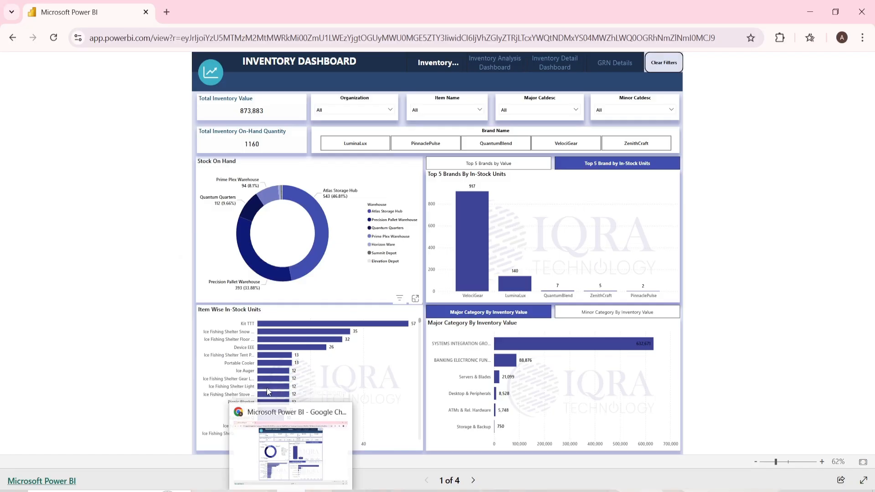
{"action": "mouse_move", "coordinate": [281, 348]}
{"action": "left_click", "coordinate": [345, 491]}
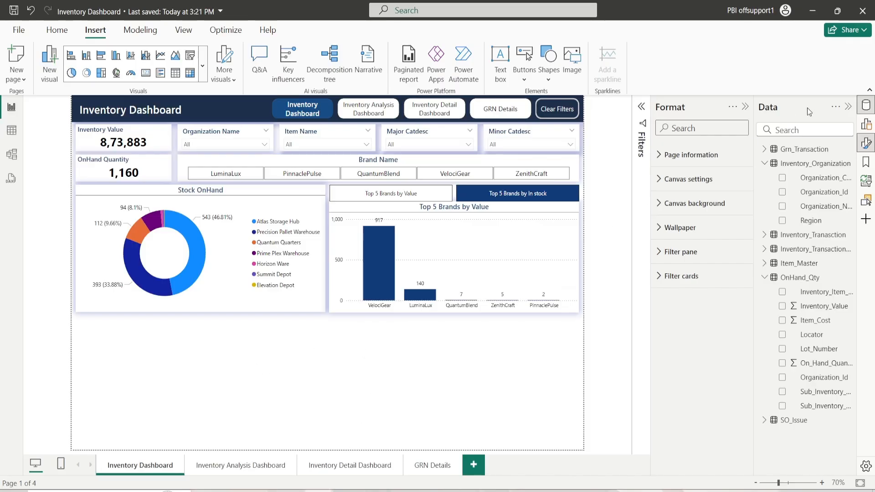
Add a clustered bar chart below the Stock OnHand donut chart and set its height to 305
{"action": "left_click", "coordinate": [866, 124]}
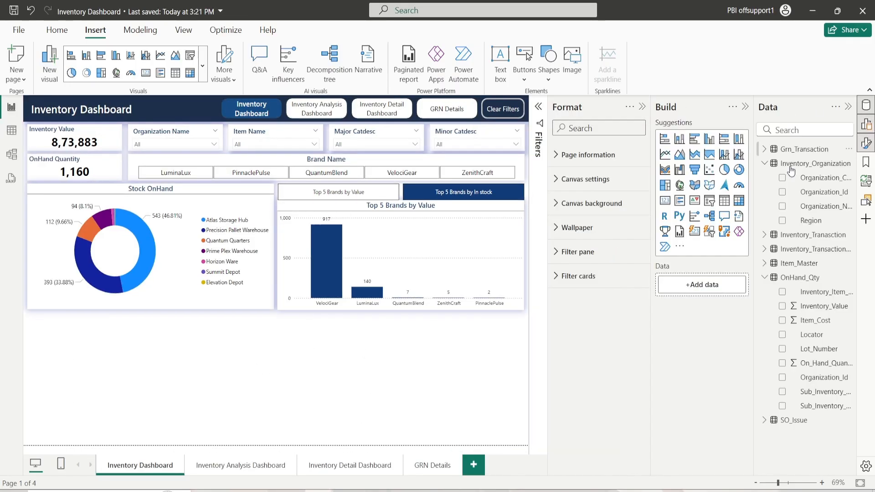
{"action": "left_click", "coordinate": [696, 140]}
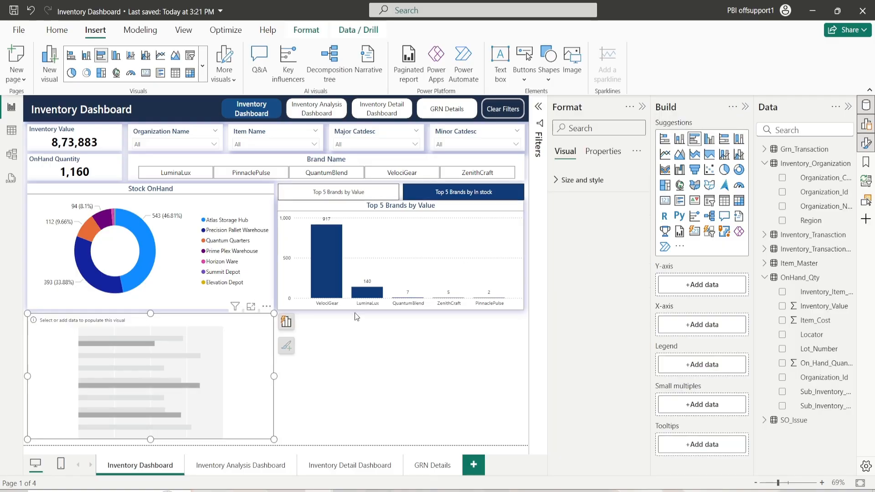
{"action": "left_click", "coordinate": [575, 181]}
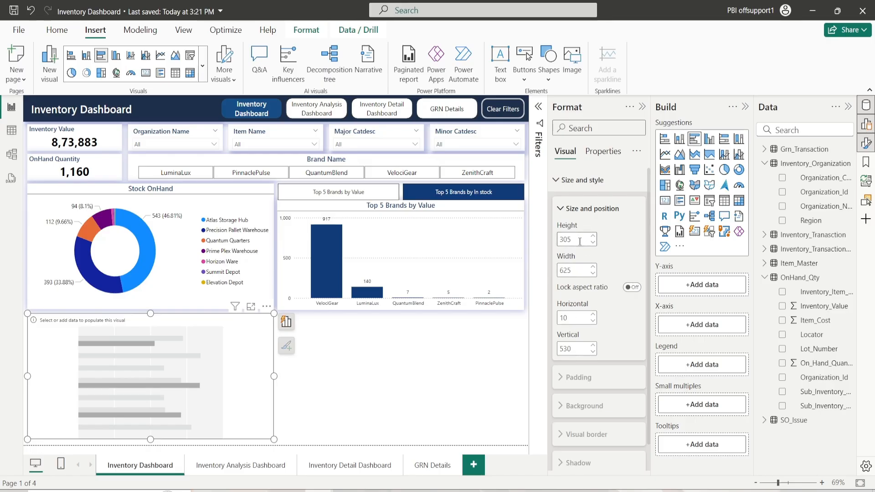
{"action": "double_click", "coordinate": [580, 241]}
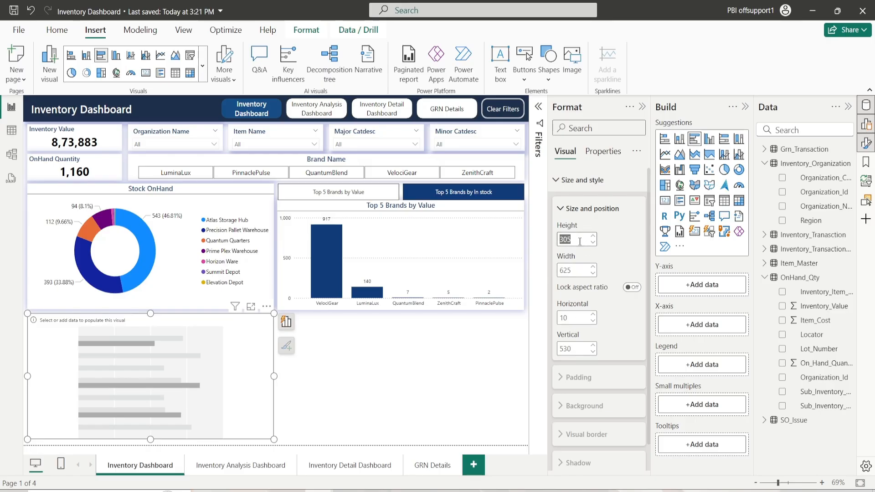
{"action": "type", "text": "305"}
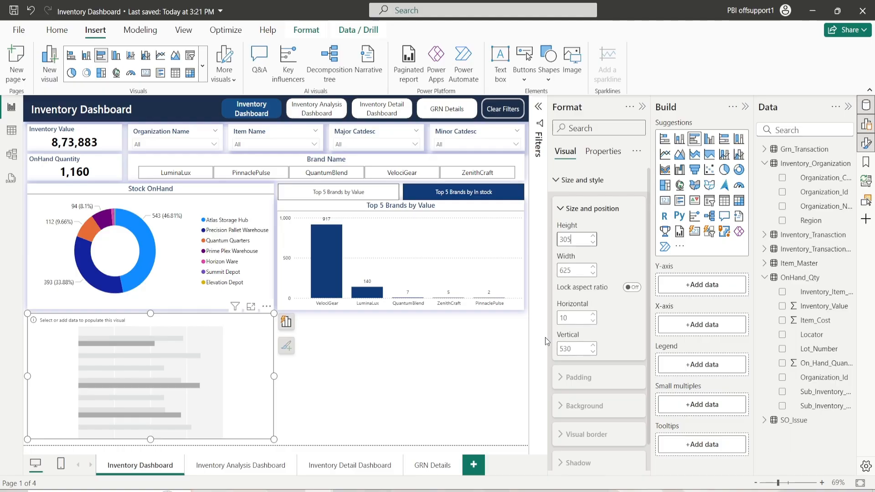
{"action": "left_click", "coordinate": [593, 208]}
{"action": "left_click", "coordinate": [589, 182]}
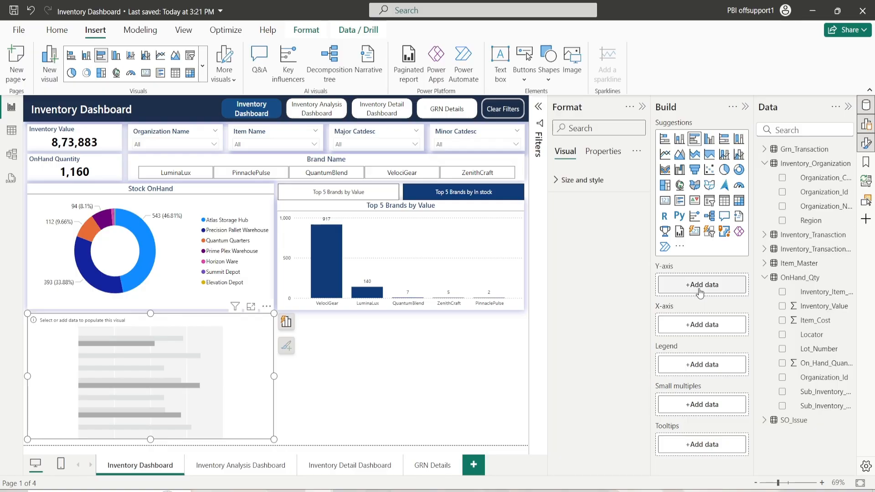
Assign Item_Description from Item_Master to the bar chart's Y-axis and On_Hand_Quantity from OnHand_Qty to its X-axis
{"action": "left_click", "coordinate": [806, 131]}
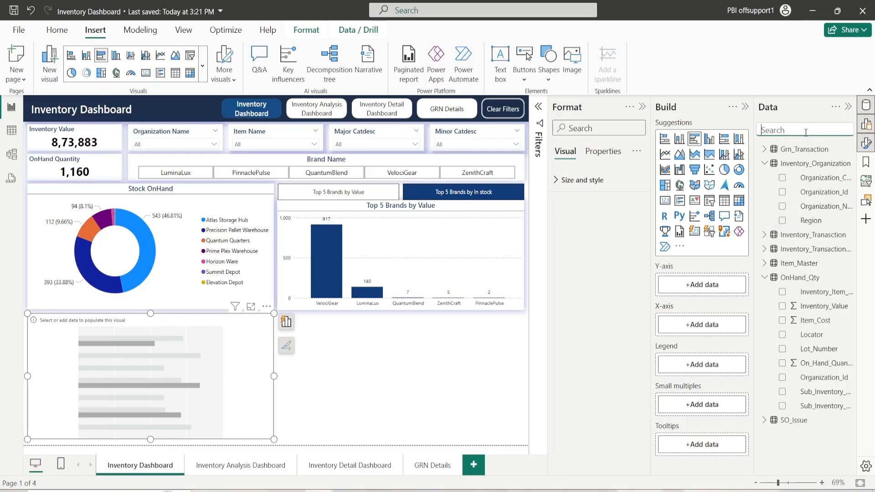
{"action": "type", "text": "Item"}
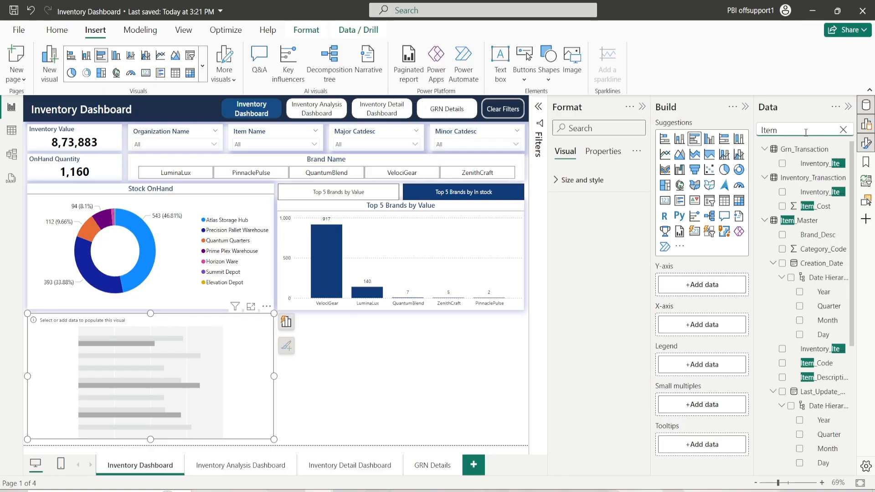
{"action": "left_click_drag", "start_coordinate": [807, 378], "coordinate": [677, 283]}
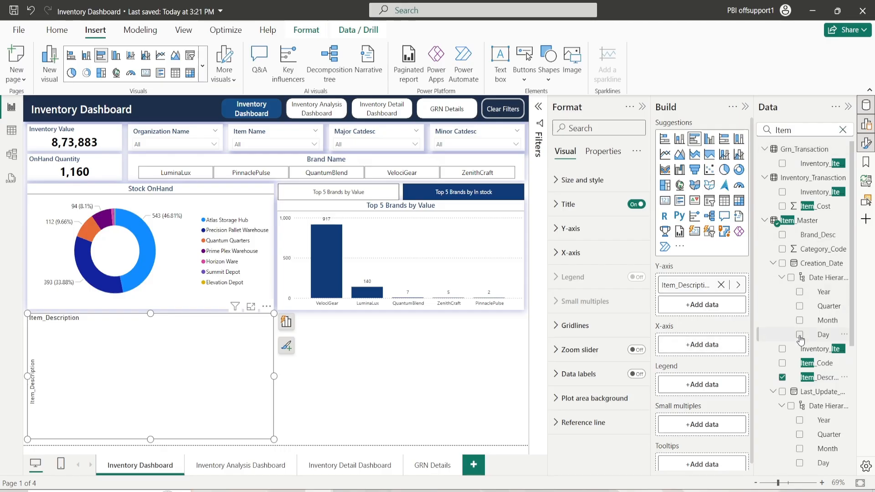
{"action": "scroll", "coordinate": [801, 340], "scroll_direction": "down", "scroll_amount": 2}
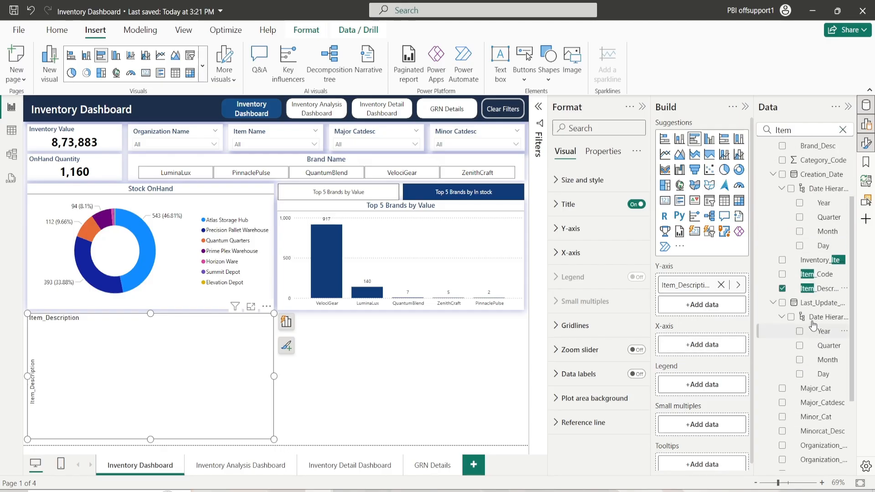
{"action": "scroll", "coordinate": [813, 326], "scroll_direction": "up", "scroll_amount": 2}
{"action": "left_click", "coordinate": [843, 130]}
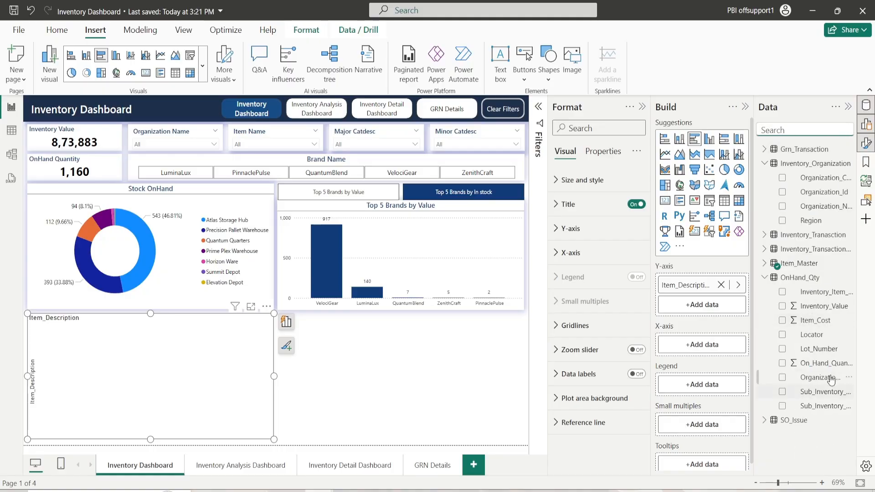
{"action": "left_click_drag", "start_coordinate": [821, 363], "coordinate": [706, 345]}
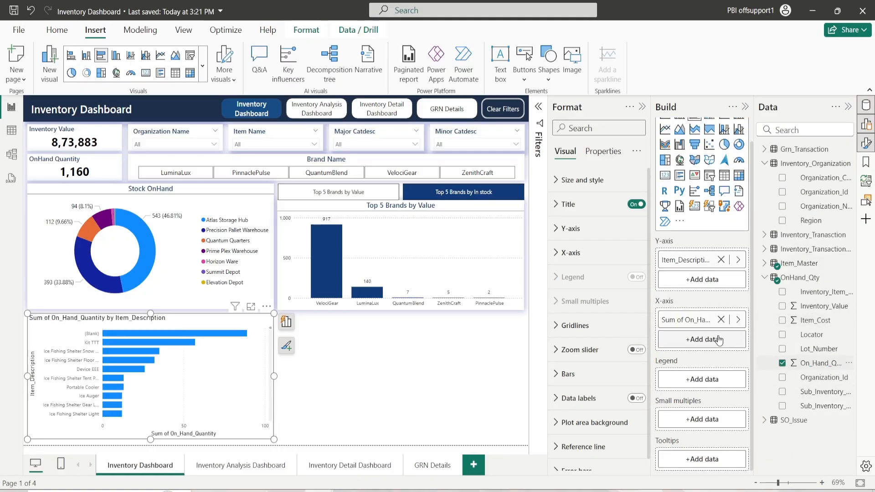
Filter the bar chart's Item_Description to exclude (Blank) items
{"action": "left_click", "coordinate": [538, 107]}
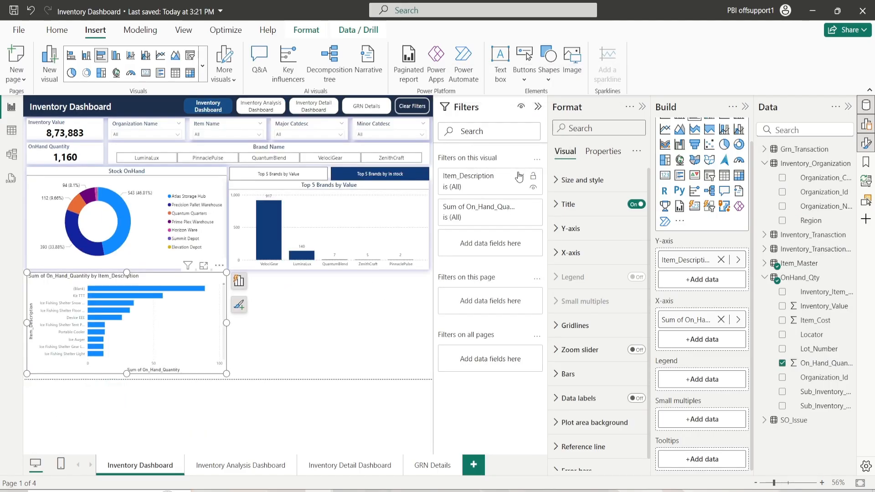
{"action": "left_click", "coordinate": [519, 177]}
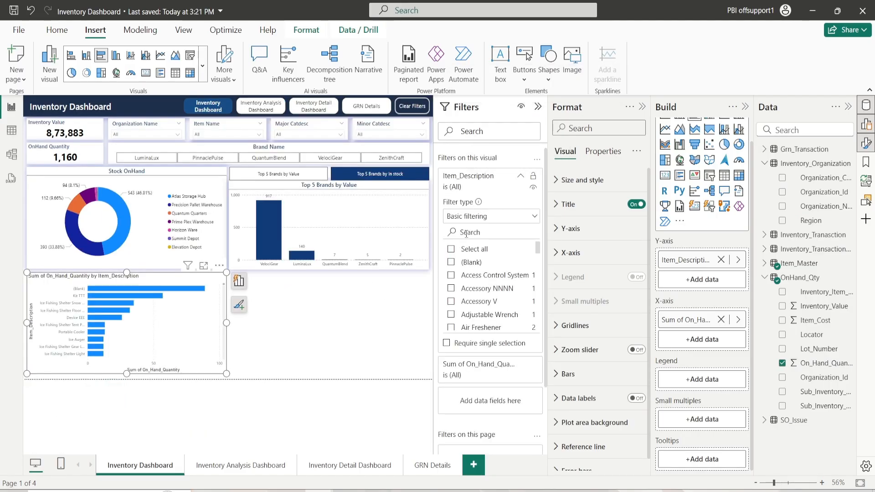
{"action": "left_click", "coordinate": [451, 263]}
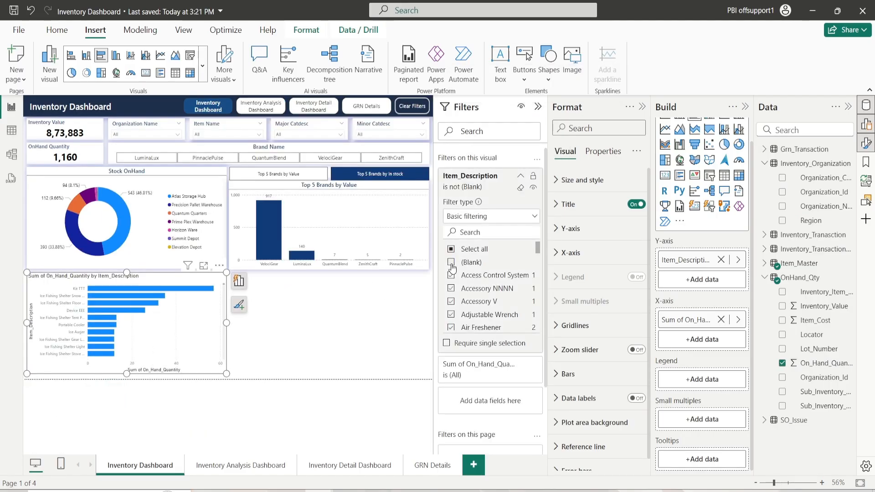
{"action": "left_click", "coordinate": [519, 179]}
{"action": "left_click", "coordinate": [538, 108]}
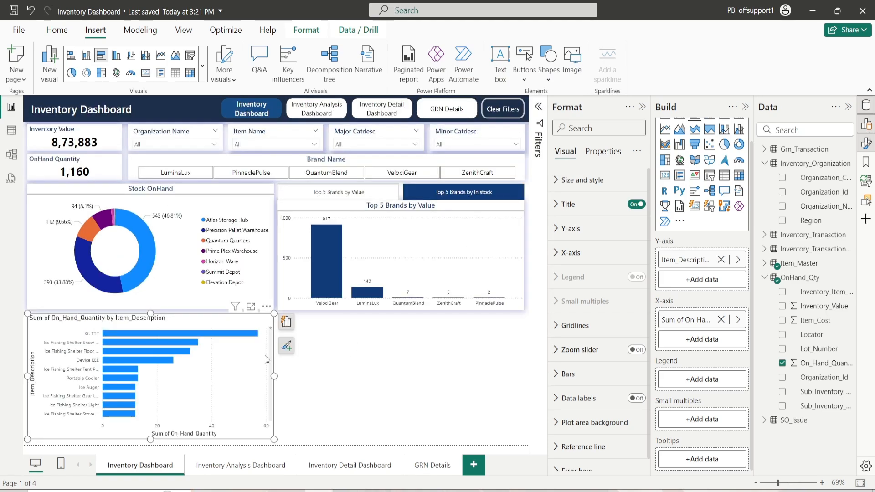
Turn on a purple-blue shadow for the bar chart and set its position to Center
{"action": "left_click", "coordinate": [580, 180]}
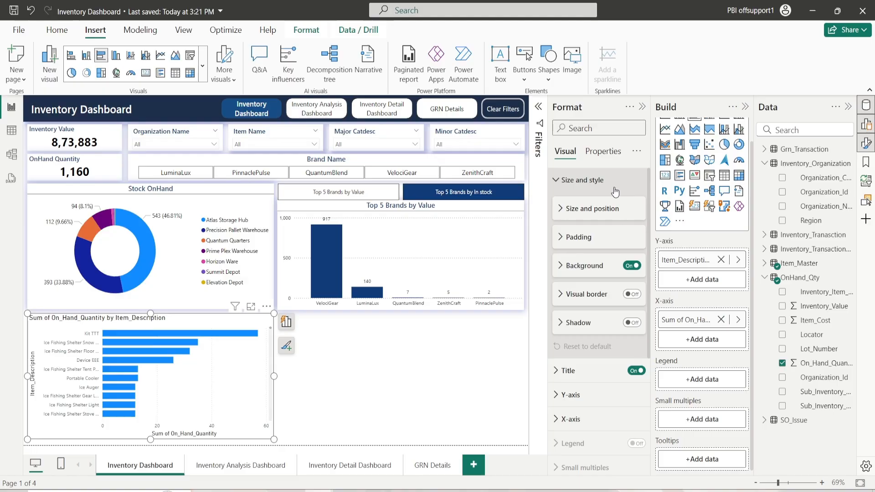
{"action": "left_click", "coordinate": [632, 323]}
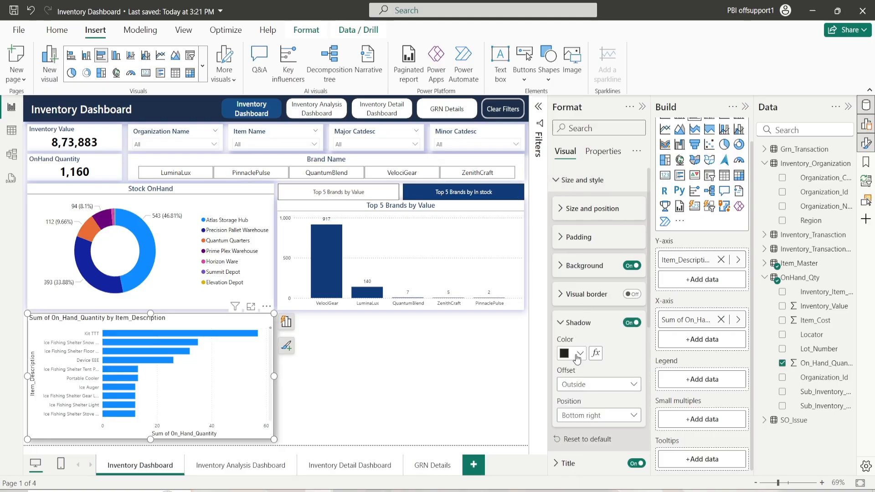
{"action": "left_click", "coordinate": [578, 354]}
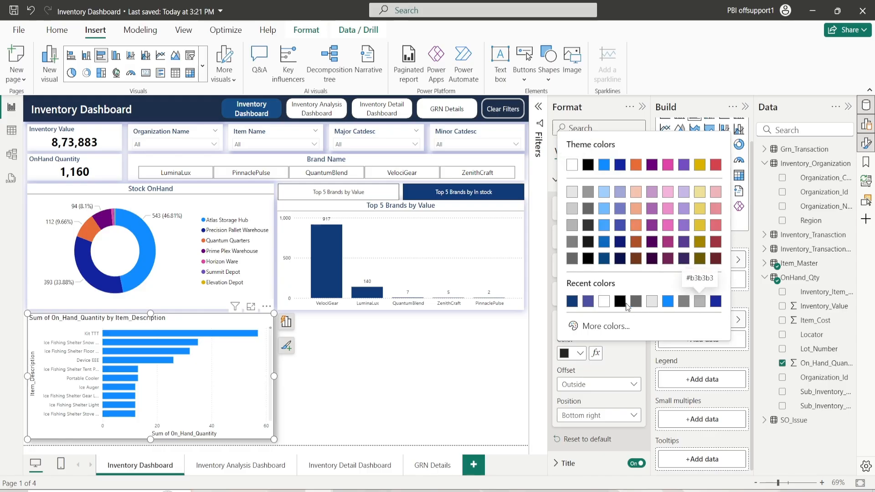
{"action": "left_click", "coordinate": [587, 301]}
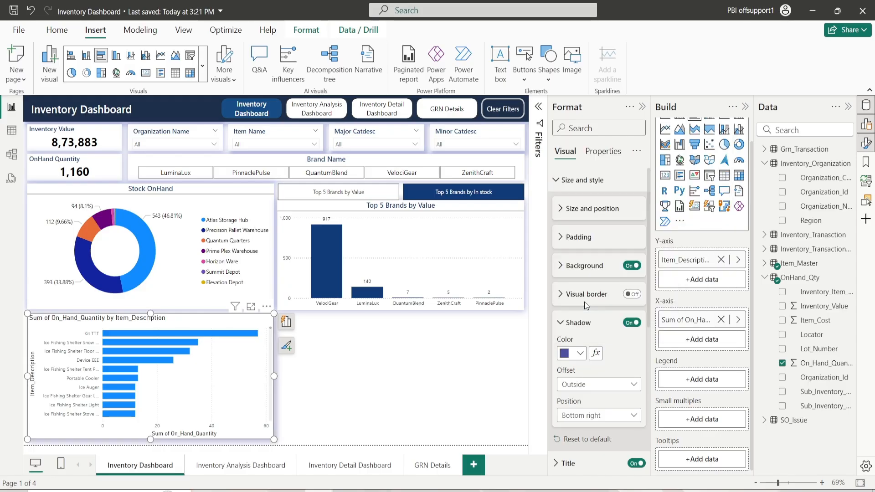
{"action": "left_click", "coordinate": [593, 416]}
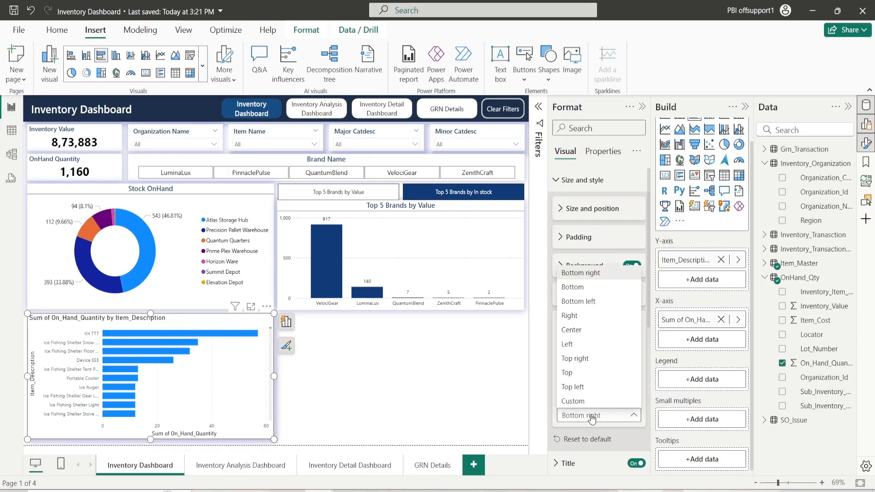
{"action": "left_click", "coordinate": [589, 330]}
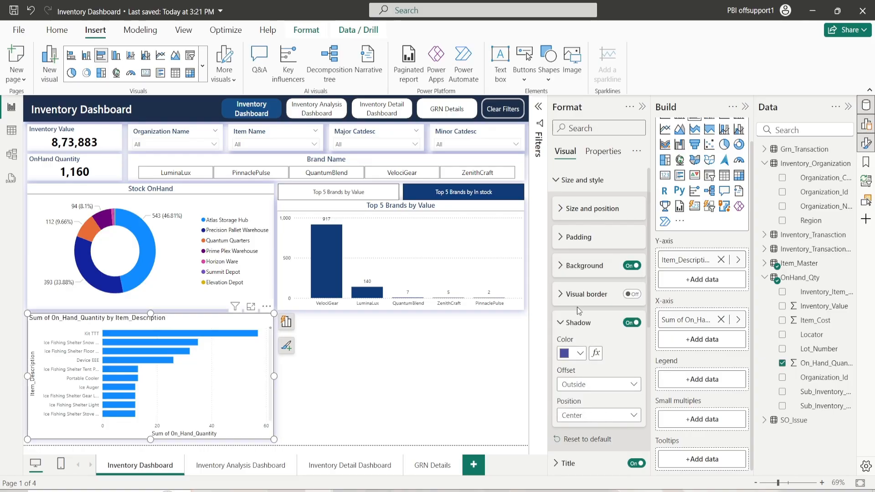
{"action": "left_click", "coordinate": [579, 323]}
{"action": "left_click", "coordinate": [586, 180]}
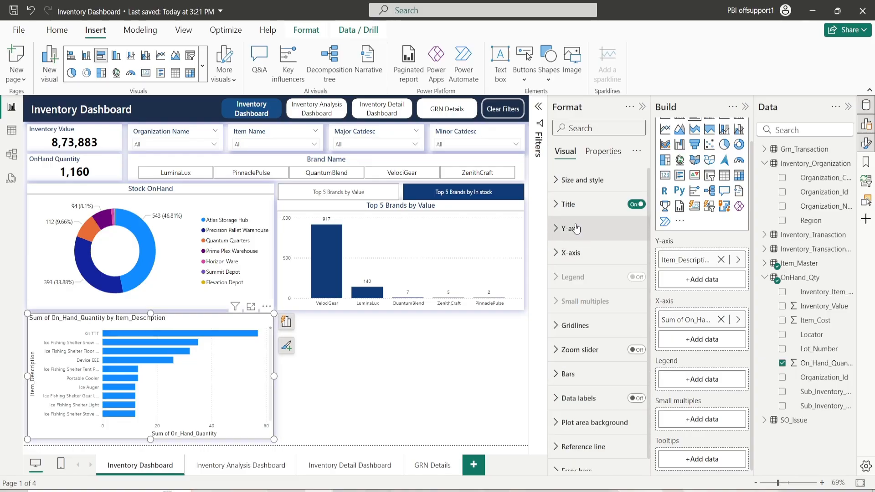
Rename the bar chart's title to "Item wise In Stock Units"
{"action": "left_click", "coordinate": [582, 210]}
{"action": "triple_click", "coordinate": [589, 263]}
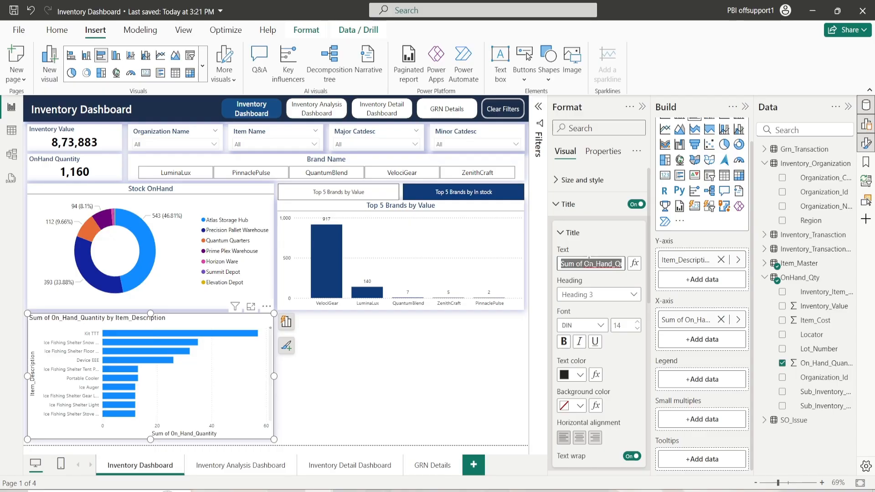
{"action": "type", "text": "It"}
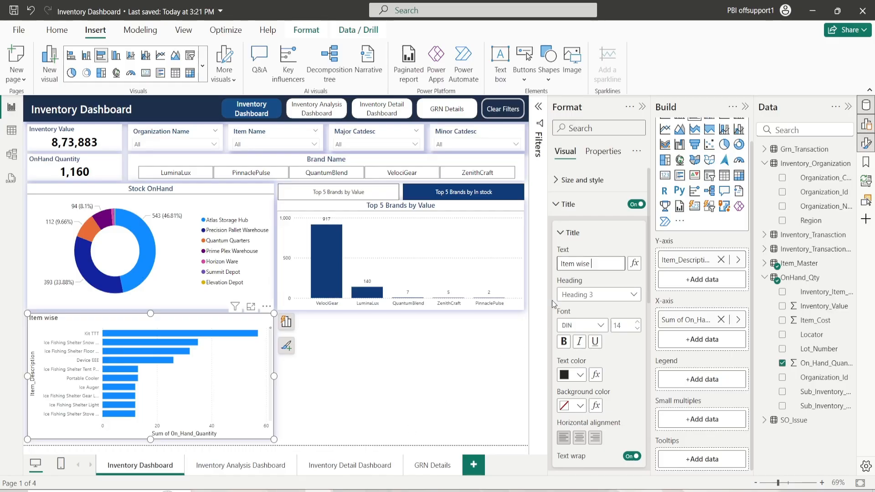
{"action": "type", "text": "n Stock unit"}
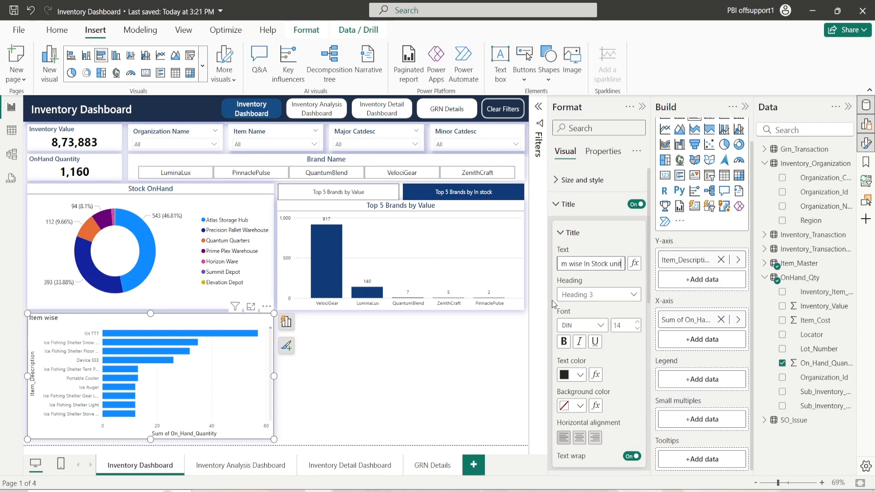
{"action": "type", "text": "s"}
{"action": "type", "text": "U"}
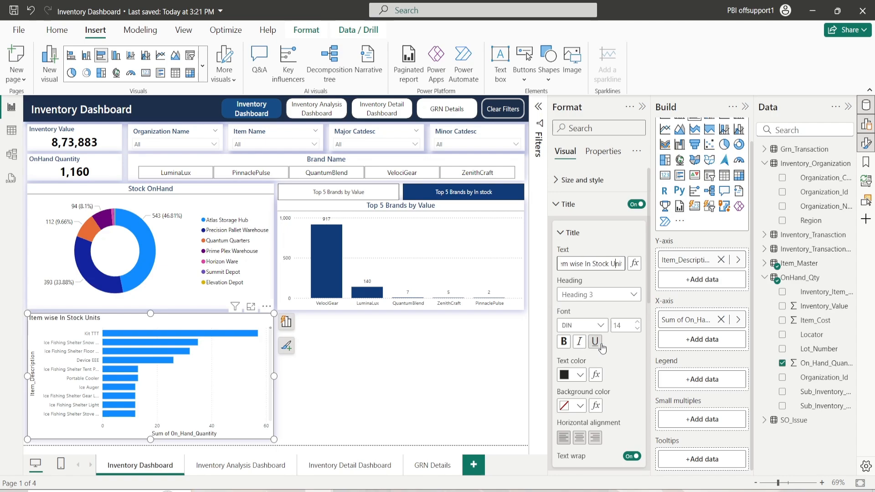
Set the bar chart title's font to Segoe UI Semibold at size 13
{"action": "left_click", "coordinate": [602, 327]}
{"action": "scroll", "coordinate": [602, 269], "scroll_direction": "down", "scroll_amount": 3}
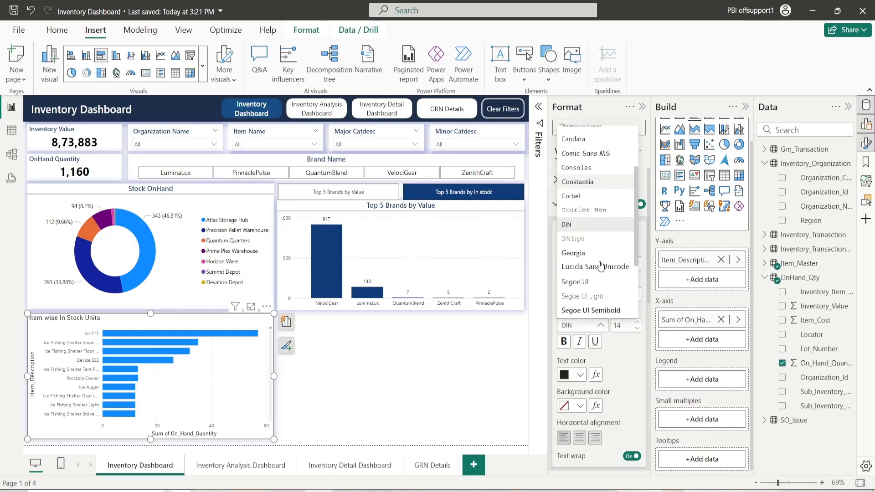
{"action": "scroll", "coordinate": [599, 277], "scroll_direction": "down", "scroll_amount": 3}
{"action": "left_click", "coordinate": [597, 213]}
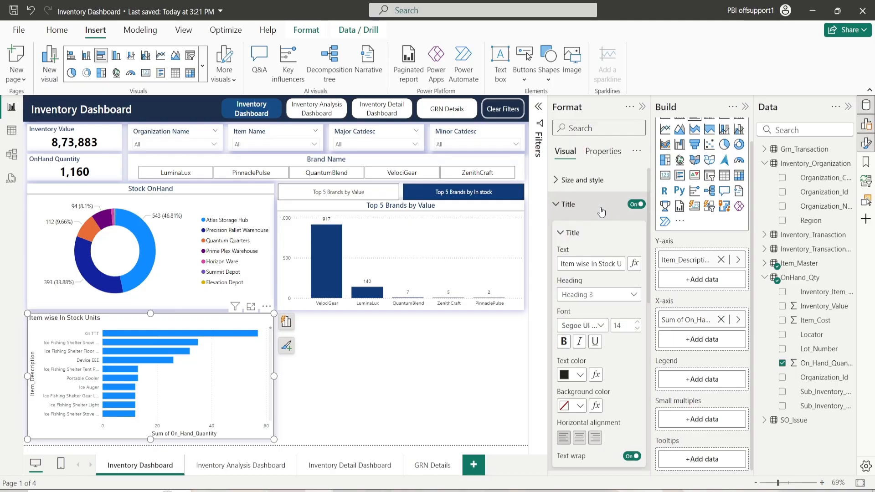
{"action": "left_click", "coordinate": [638, 328]}
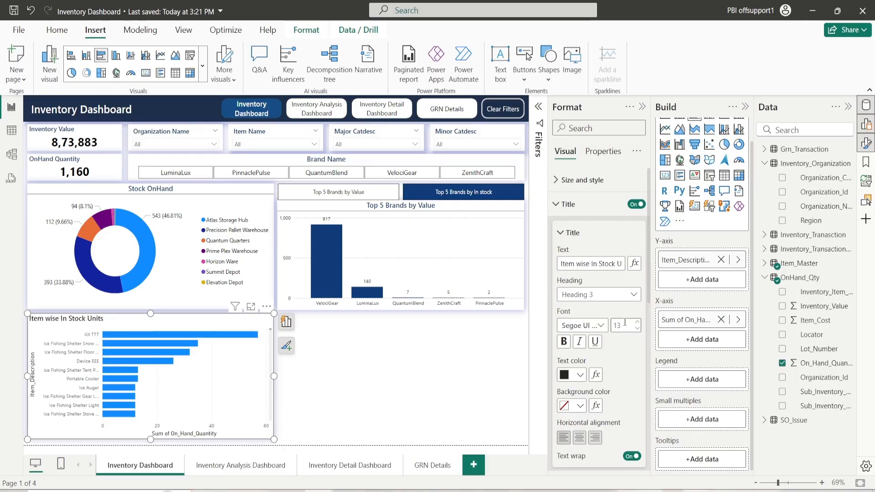
Color the bar chart's title text dark blue and its title background white
{"action": "left_click", "coordinate": [580, 375]}
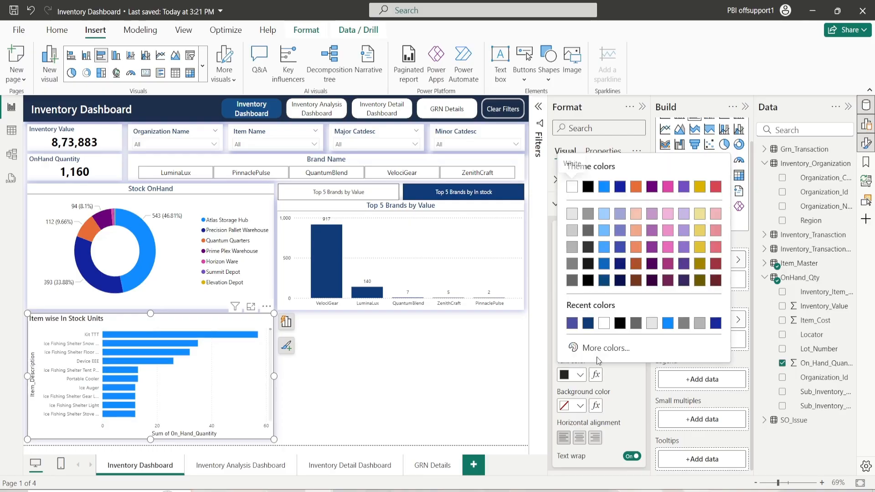
{"action": "left_click", "coordinate": [587, 324]}
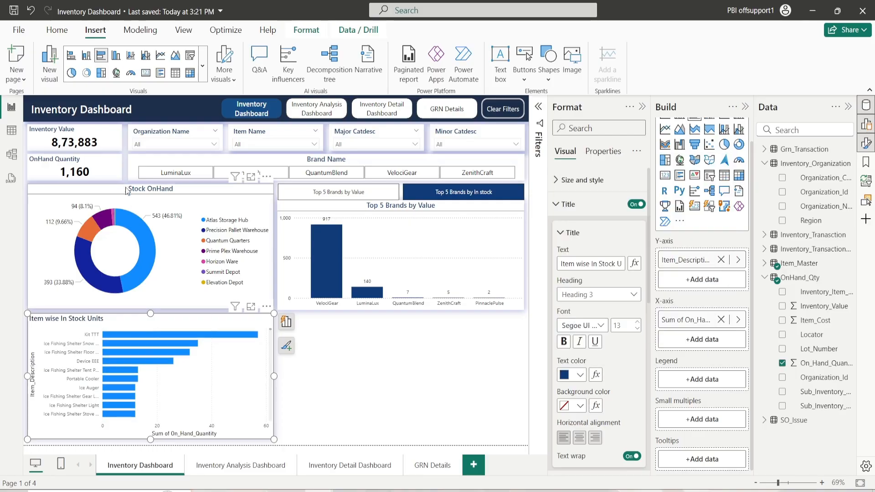
{"action": "left_click", "coordinate": [579, 407]}
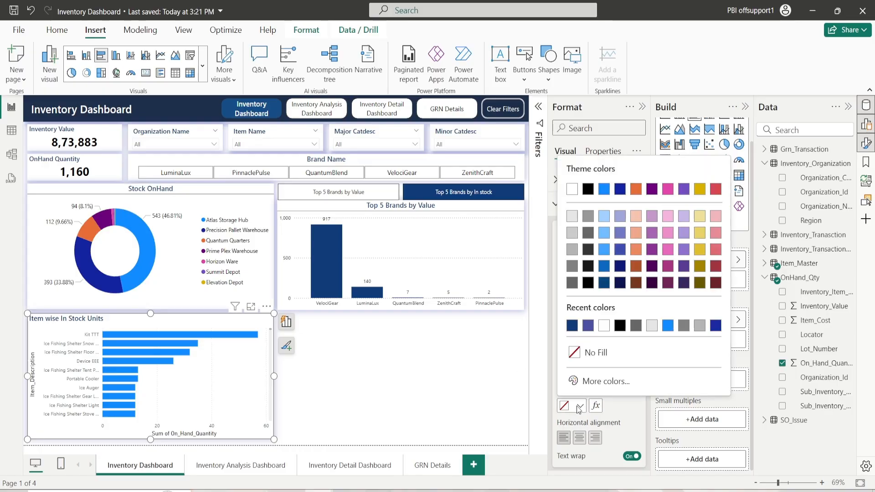
{"action": "left_click", "coordinate": [604, 325]}
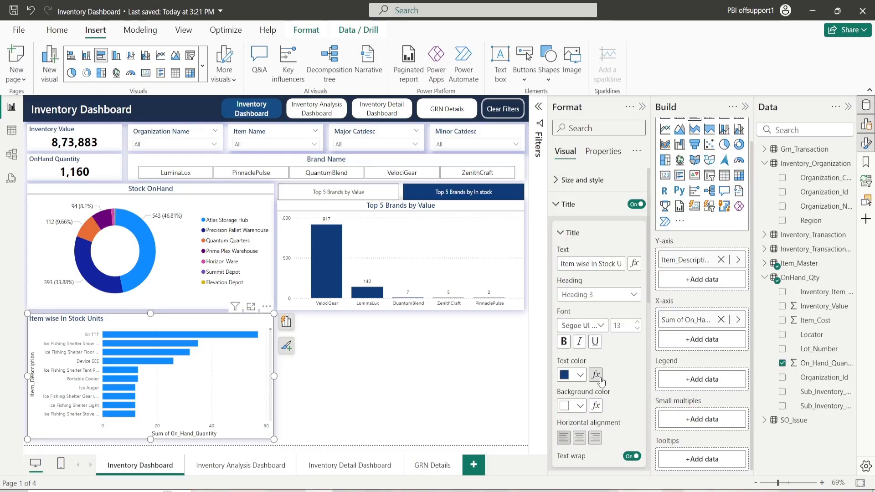
Center the bar chart's title horizontally
{"action": "scroll", "coordinate": [583, 395], "scroll_direction": "down", "scroll_amount": 3}
{"action": "left_click", "coordinate": [579, 340]}
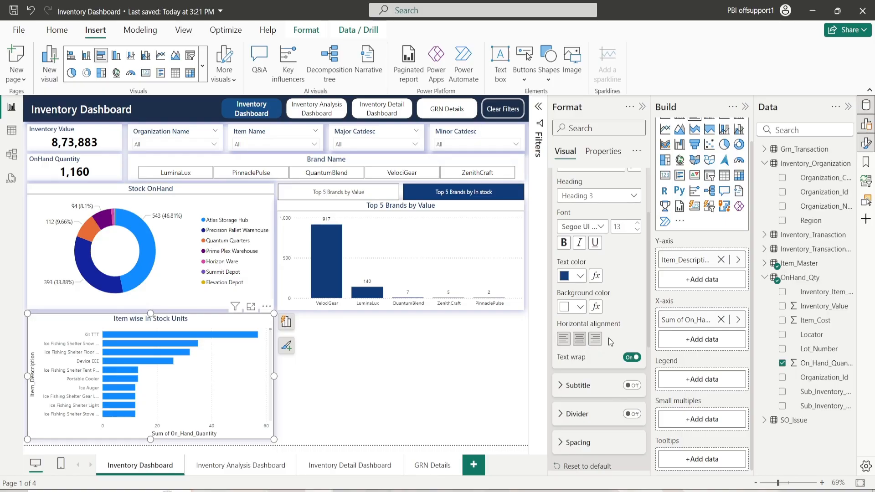
{"action": "scroll", "coordinate": [571, 216], "scroll_direction": "up", "scroll_amount": 3}
{"action": "left_click", "coordinate": [572, 232]}
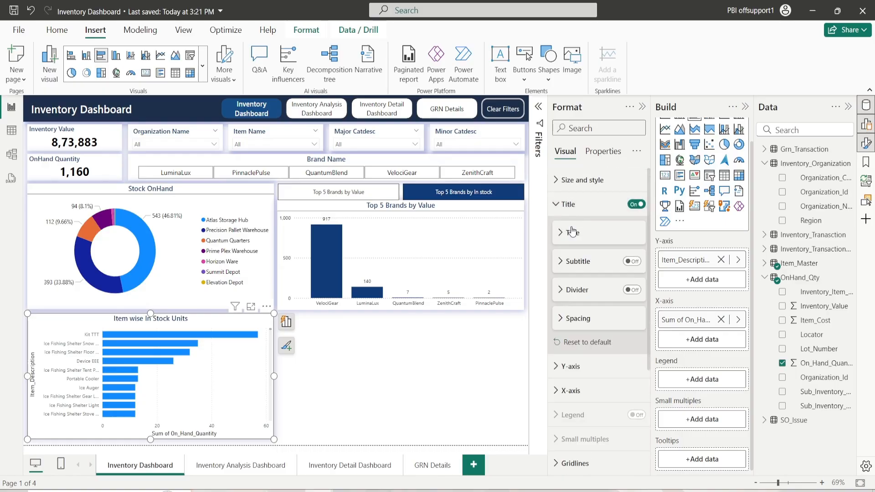
Turn on the divider under the bar chart's title and color it dark gray
{"action": "left_click", "coordinate": [634, 289]}
{"action": "left_click", "coordinate": [621, 296]}
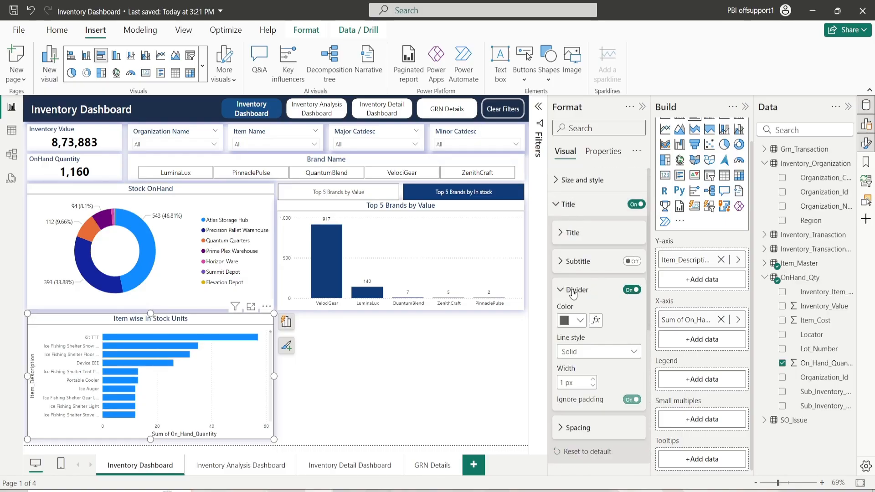
{"action": "left_click", "coordinate": [581, 321]}
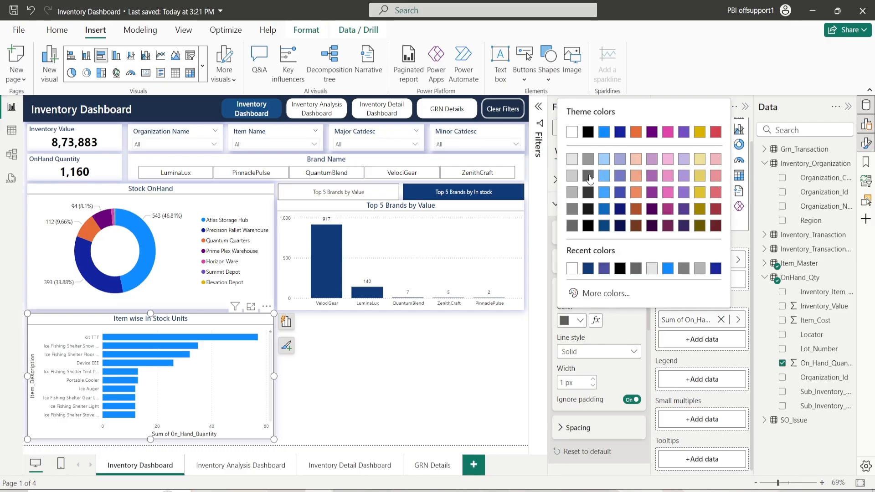
{"action": "left_click", "coordinate": [588, 177]}
{"action": "left_click", "coordinate": [582, 320]}
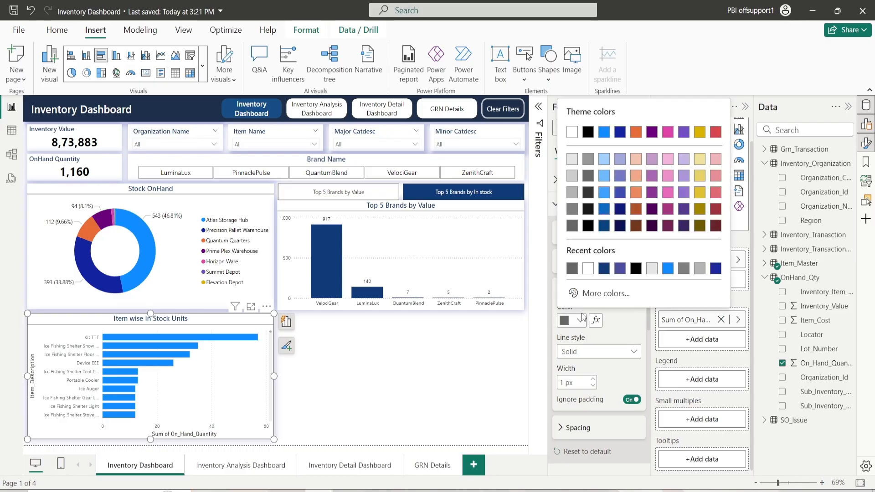
{"action": "left_click", "coordinate": [588, 176]}
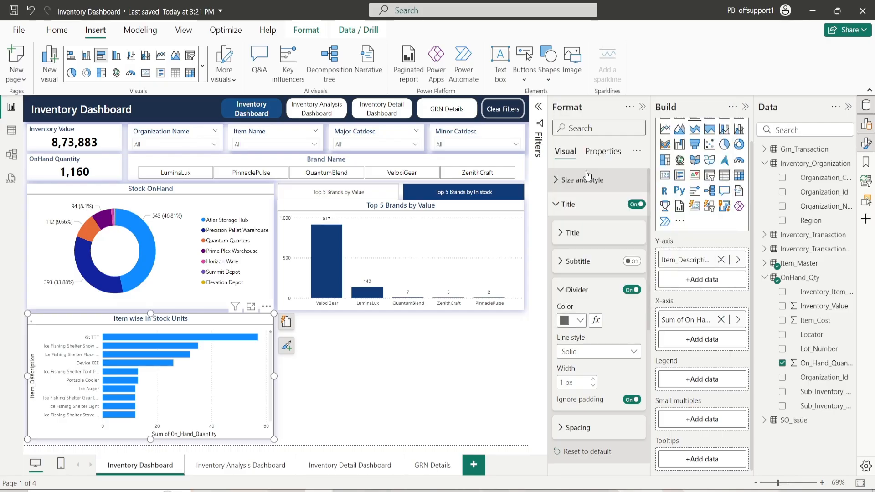
{"action": "left_click", "coordinate": [575, 290]}
Enable custom title spacing on the bar chart, with 3 px below the title and 0 px below the title area
{"action": "left_click", "coordinate": [586, 321]}
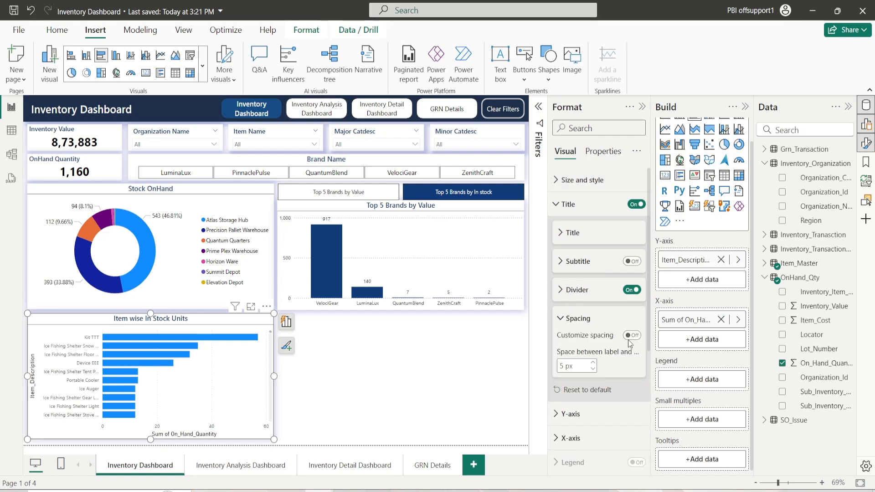
{"action": "left_click", "coordinate": [629, 338]}
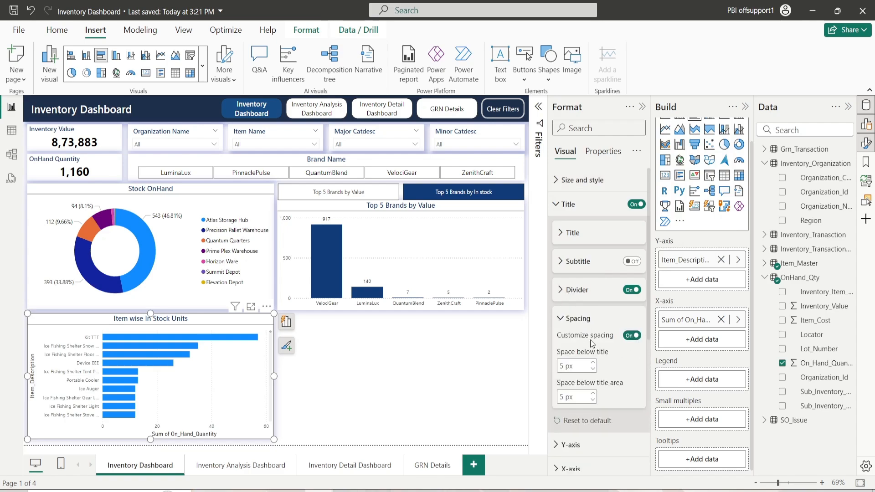
{"action": "left_click", "coordinate": [593, 369]}
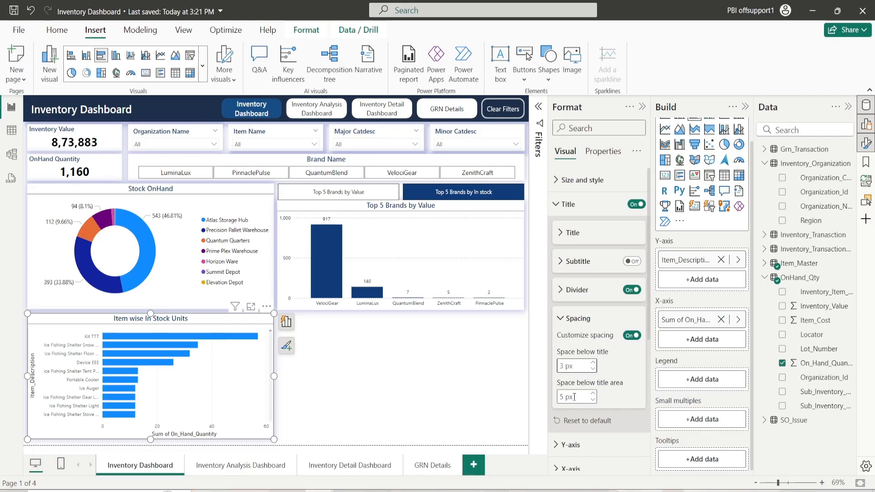
{"action": "type", "text": "0"}
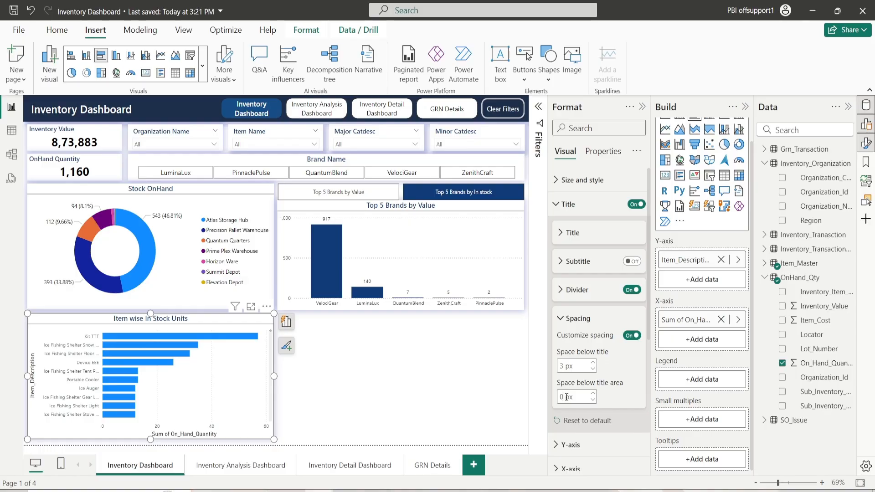
{"action": "left_click", "coordinate": [578, 319]}
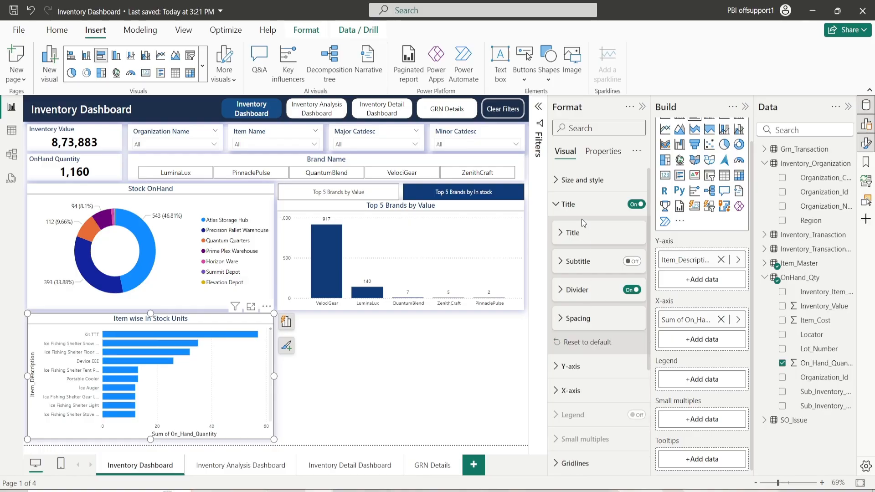
{"action": "left_click", "coordinate": [569, 204]}
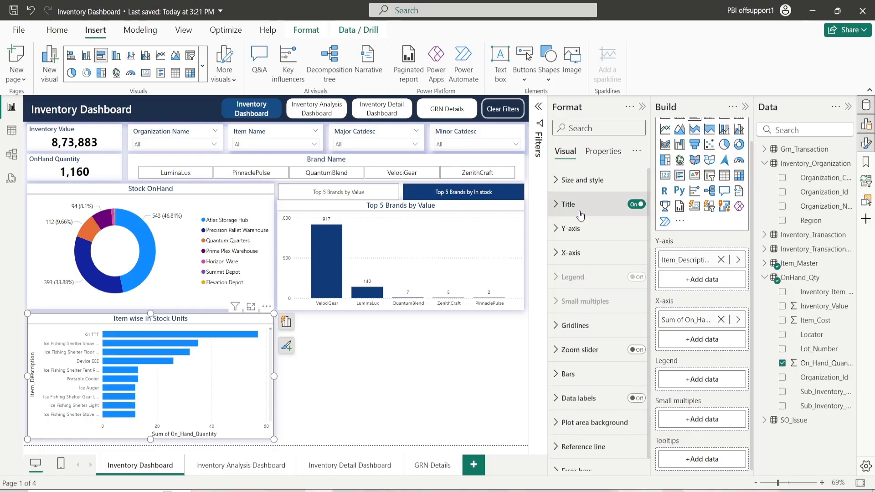
Format the bar chart's Y-axis values as size 10 in black and turn off the Y-axis title
{"action": "left_click", "coordinate": [565, 232]}
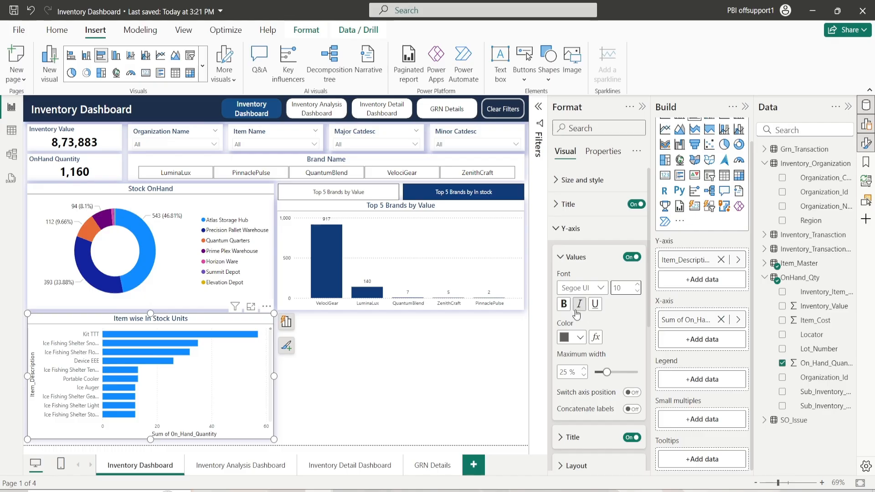
{"action": "left_click", "coordinate": [581, 337]}
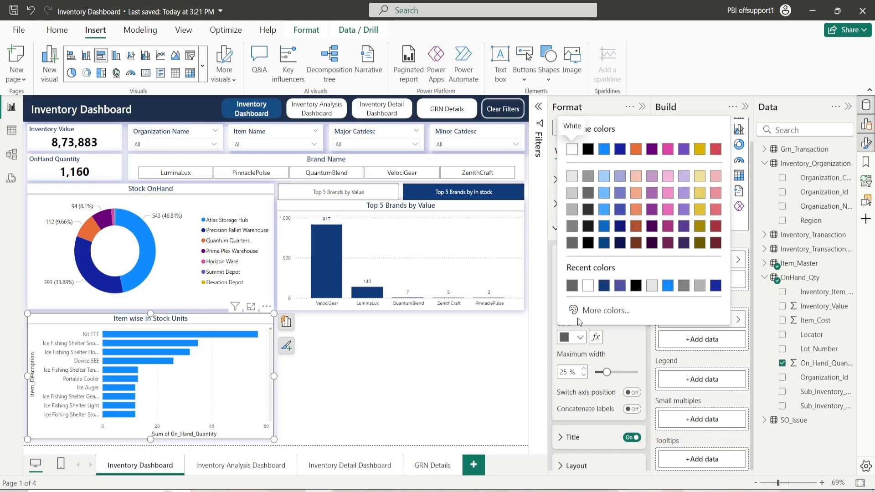
{"action": "left_click", "coordinate": [588, 227]}
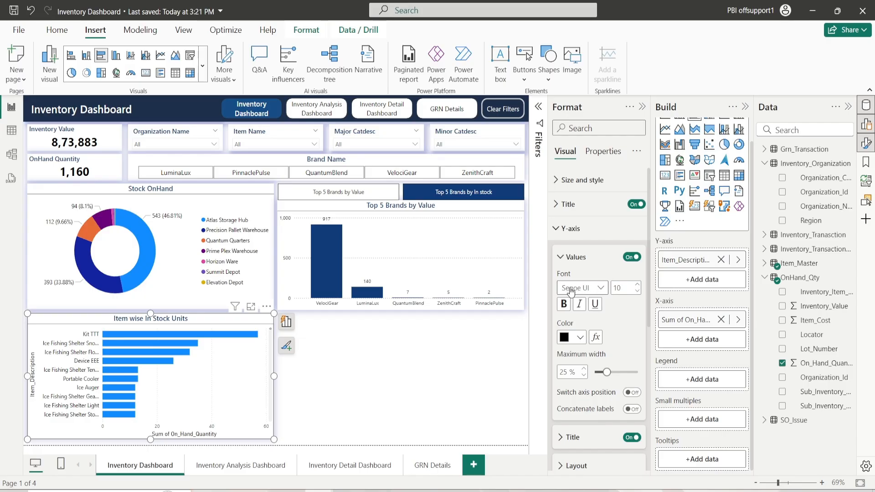
{"action": "left_click", "coordinate": [578, 258]}
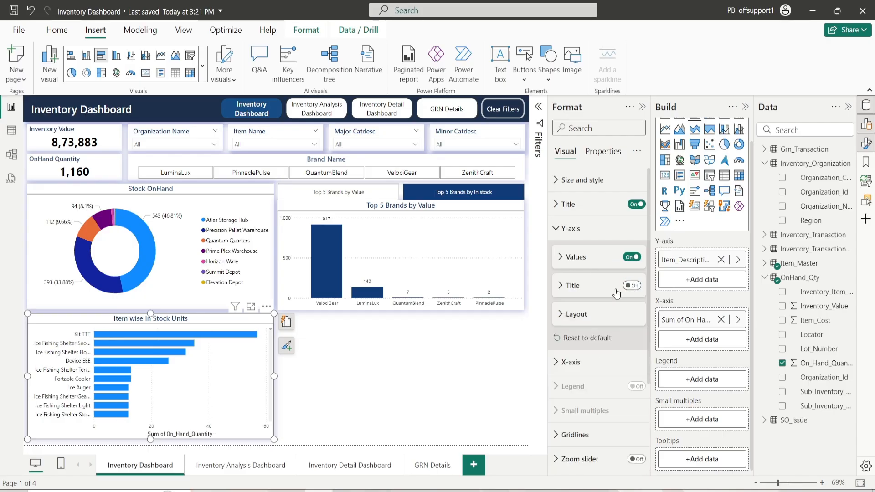
{"action": "left_click", "coordinate": [575, 230]}
Format the bar chart's X-axis values as size 10 in black and turn off the X-axis title
{"action": "left_click", "coordinate": [579, 252]}
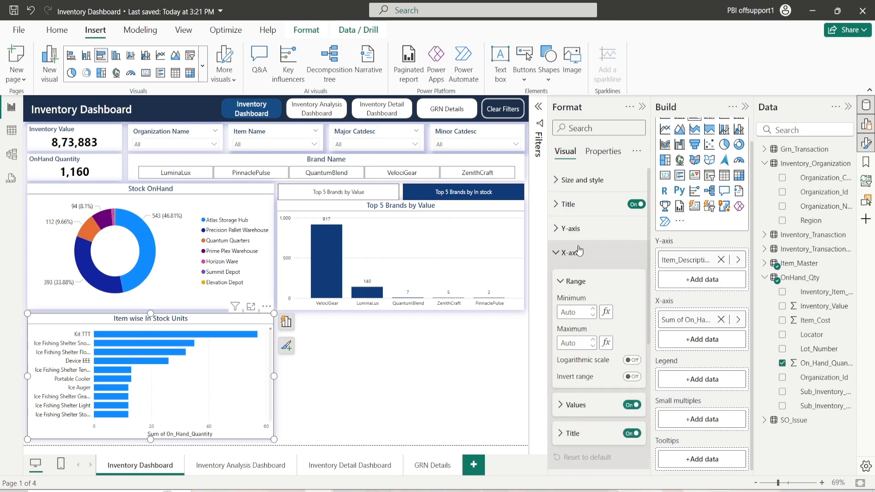
{"action": "left_click", "coordinate": [577, 281]}
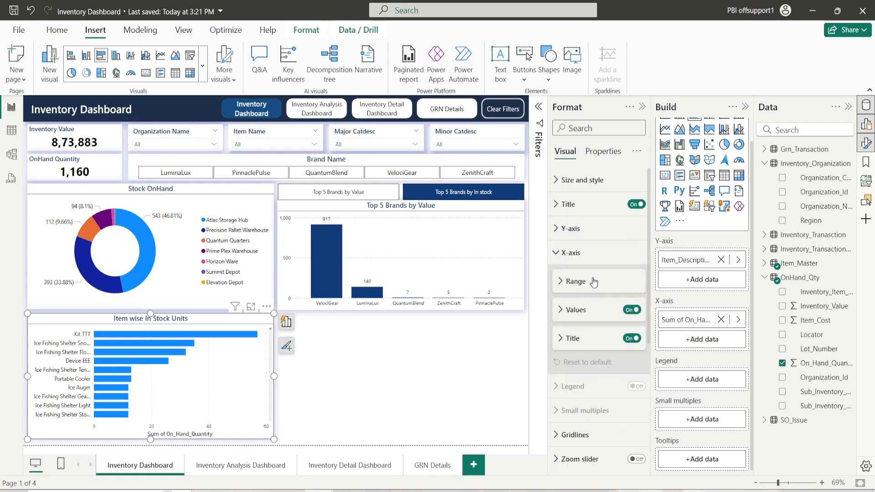
{"action": "left_click", "coordinate": [576, 310]}
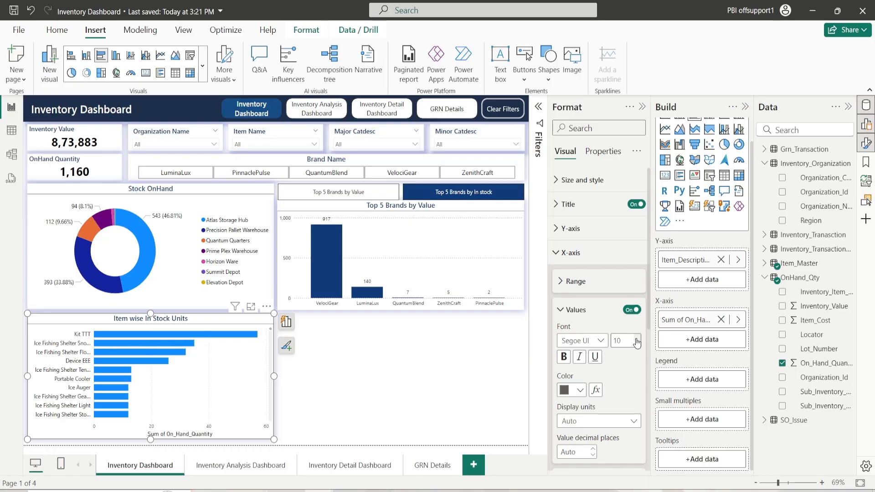
{"action": "left_click", "coordinate": [577, 390]}
{"action": "left_click", "coordinate": [575, 340]}
{"action": "left_click", "coordinate": [580, 314]}
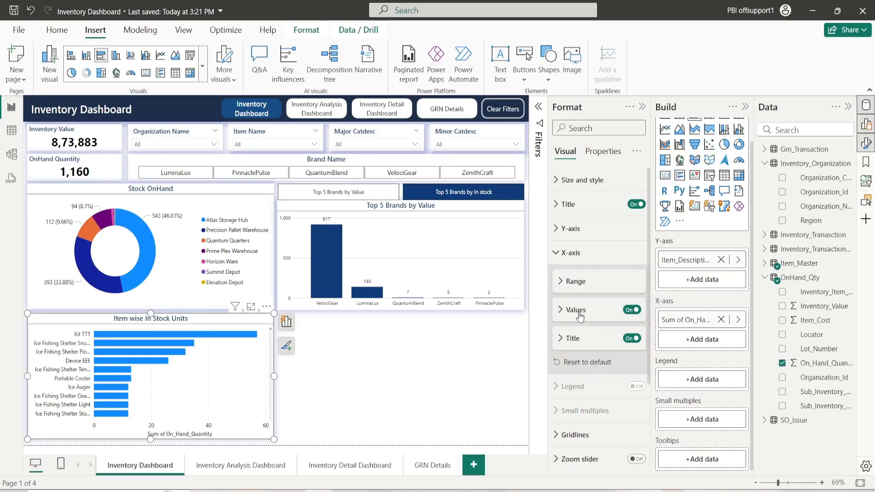
{"action": "left_click", "coordinate": [626, 340]}
{"action": "left_click", "coordinate": [571, 253]}
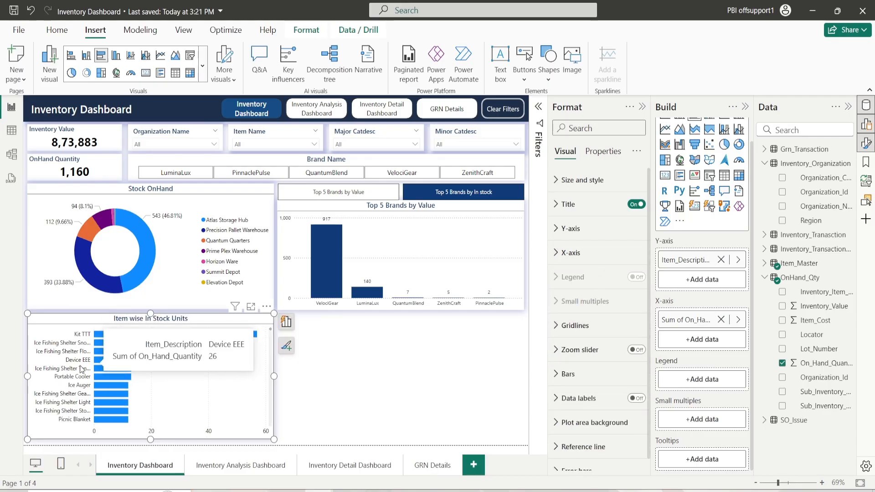
Change the color of the bar chart's vertical gridlines to a near-black gray
{"action": "left_click", "coordinate": [575, 326]}
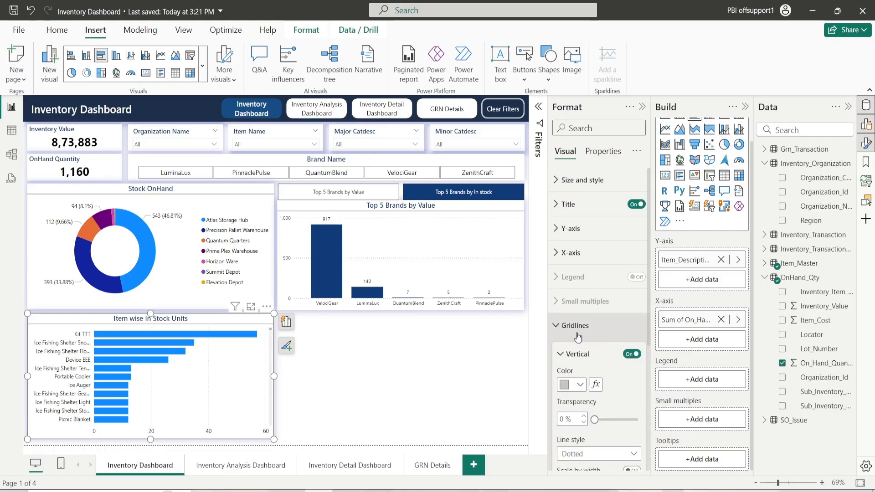
{"action": "scroll", "coordinate": [593, 342], "scroll_direction": "down", "scroll_amount": 2}
{"action": "left_click", "coordinate": [580, 286]}
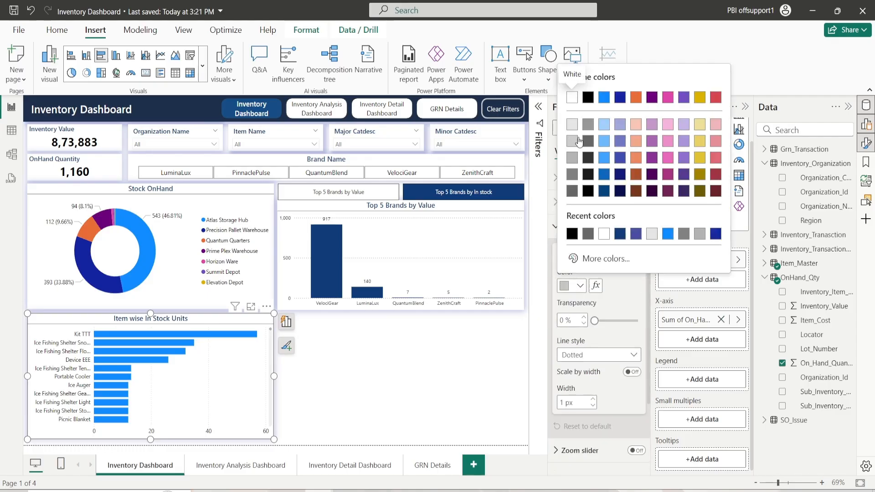
{"action": "left_click", "coordinate": [590, 158]}
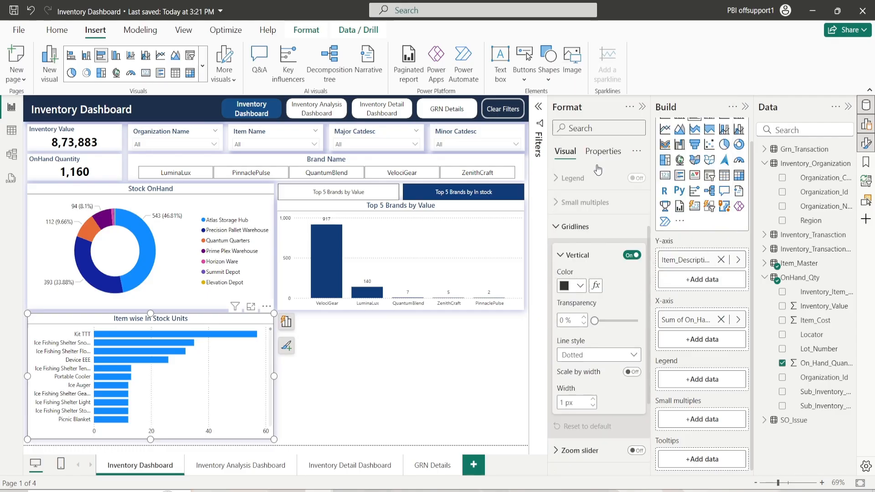
Change the color of all bars in the item-wise in-stock units chart to indigo
{"action": "left_click", "coordinate": [573, 256]}
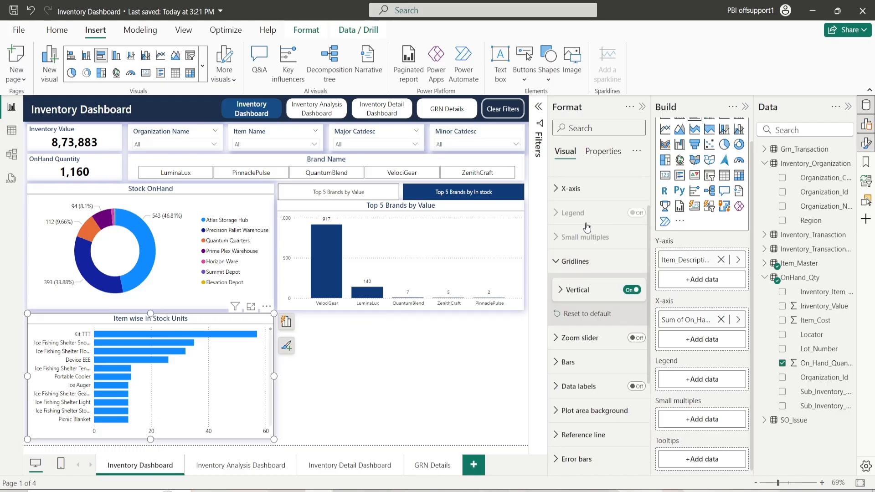
{"action": "left_click", "coordinate": [576, 253]}
{"action": "left_click", "coordinate": [587, 369]}
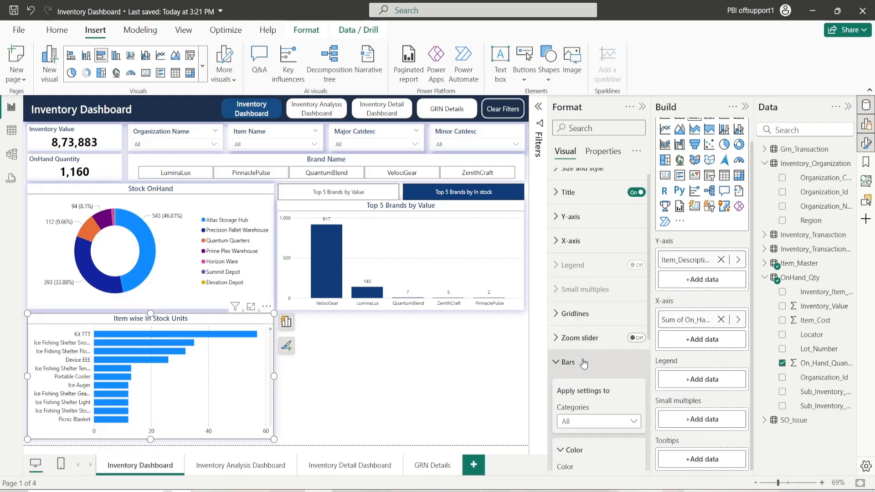
{"action": "scroll", "coordinate": [587, 365], "scroll_direction": "down", "scroll_amount": 2}
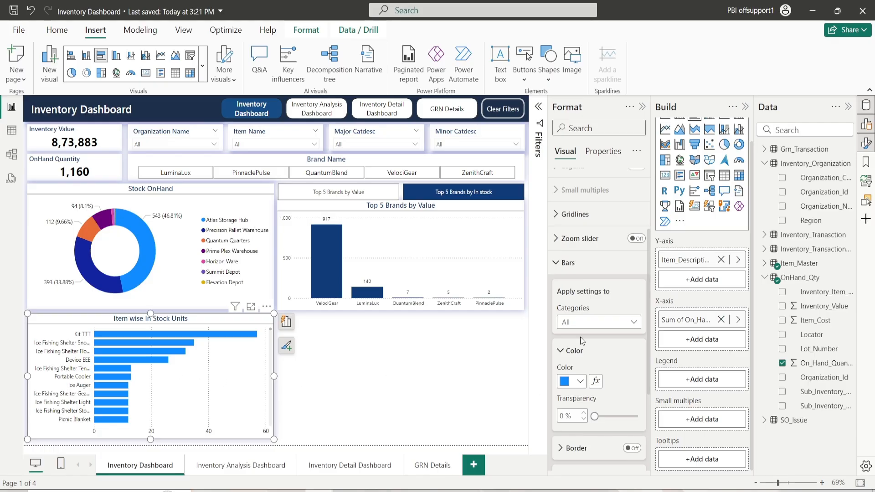
{"action": "left_click", "coordinate": [594, 322]}
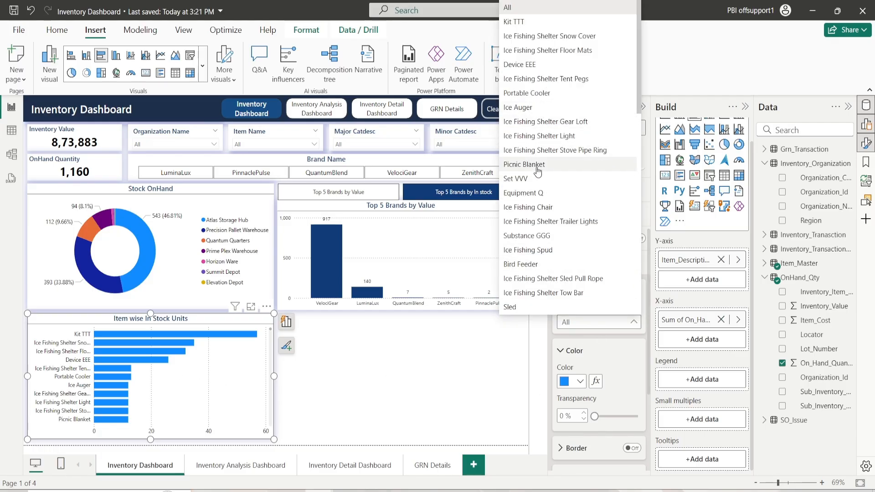
{"action": "left_click", "coordinate": [595, 338]}
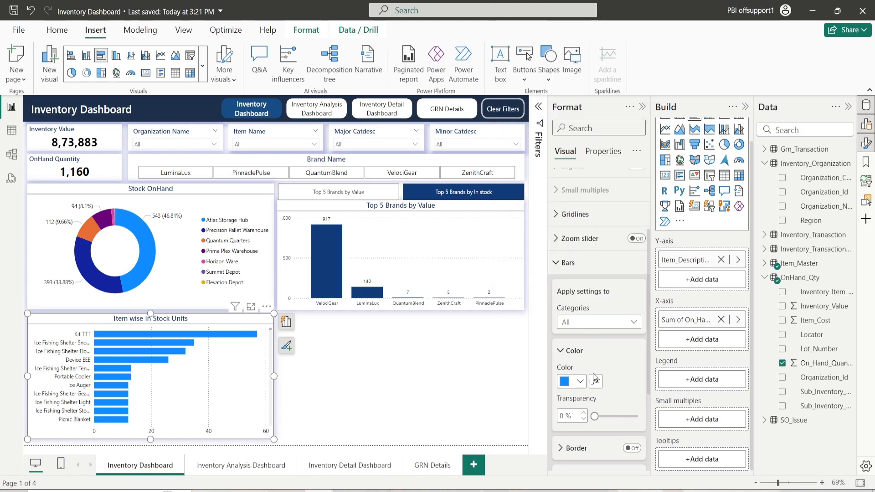
{"action": "left_click", "coordinate": [580, 381]}
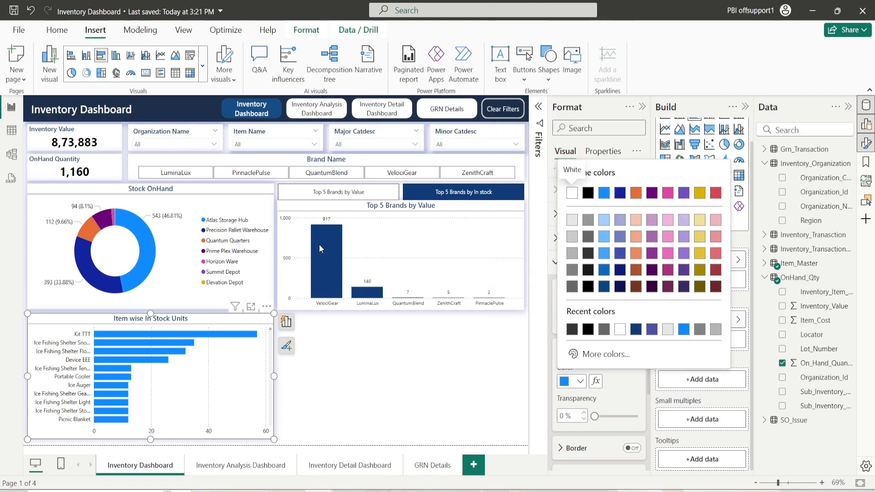
{"action": "left_click", "coordinate": [653, 333]}
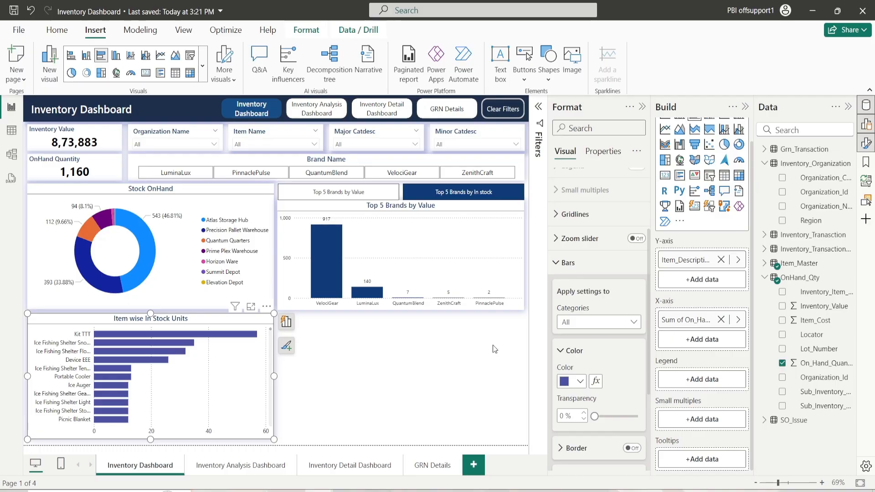
{"action": "left_click", "coordinate": [583, 347]}
{"action": "left_click", "coordinate": [587, 263]}
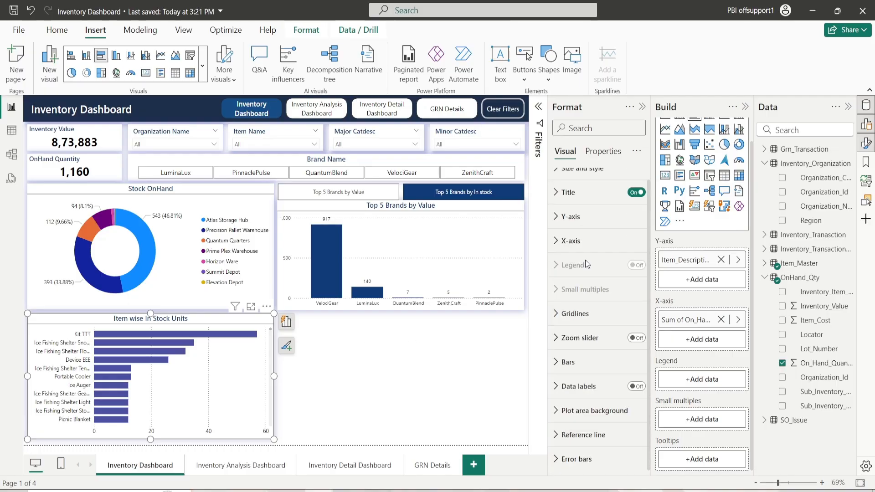
Turn on data labels for the item-wise bar chart and set their position to Outside end
{"action": "left_click", "coordinate": [636, 386]}
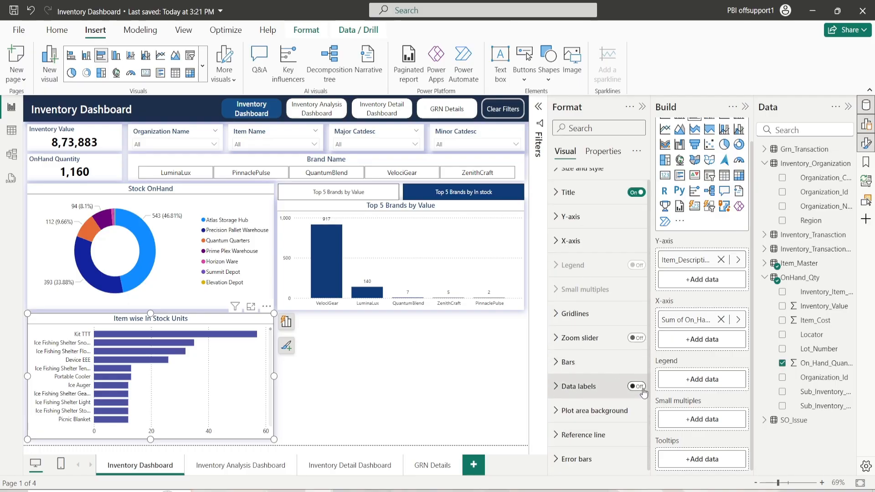
{"action": "left_click", "coordinate": [569, 386]}
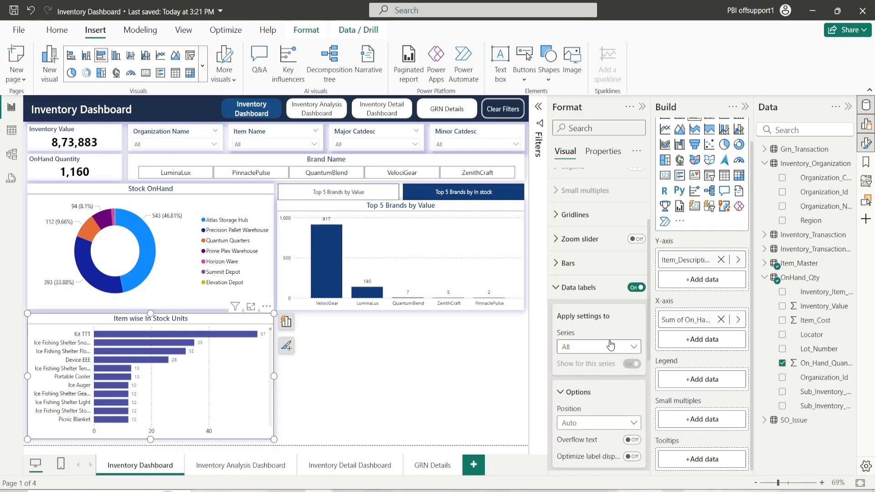
{"action": "left_click", "coordinate": [572, 392]}
{"action": "scroll", "coordinate": [572, 393], "scroll_direction": "down", "scroll_amount": 4}
{"action": "left_click", "coordinate": [579, 220]}
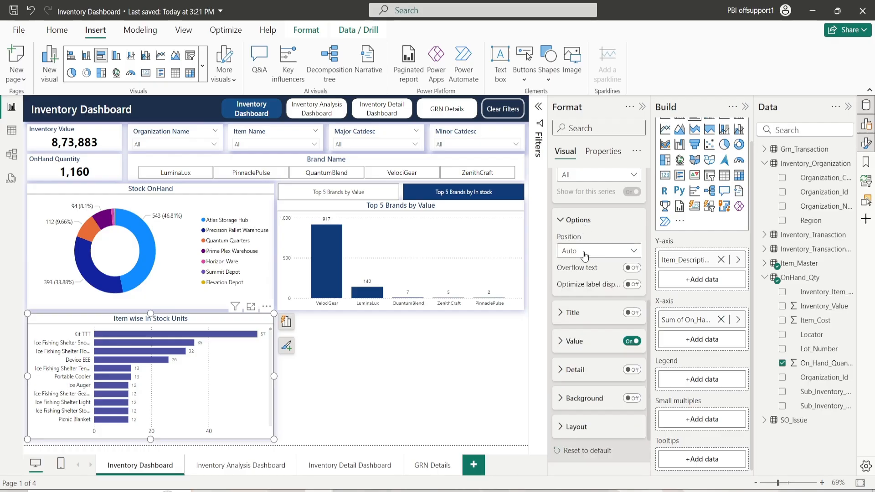
{"action": "left_click", "coordinate": [584, 258]}
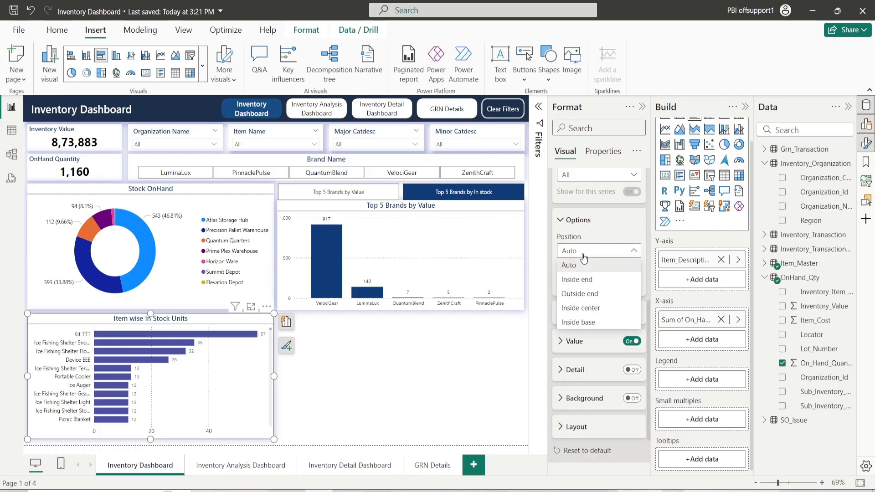
{"action": "left_click", "coordinate": [582, 294]}
{"action": "left_click", "coordinate": [577, 220]}
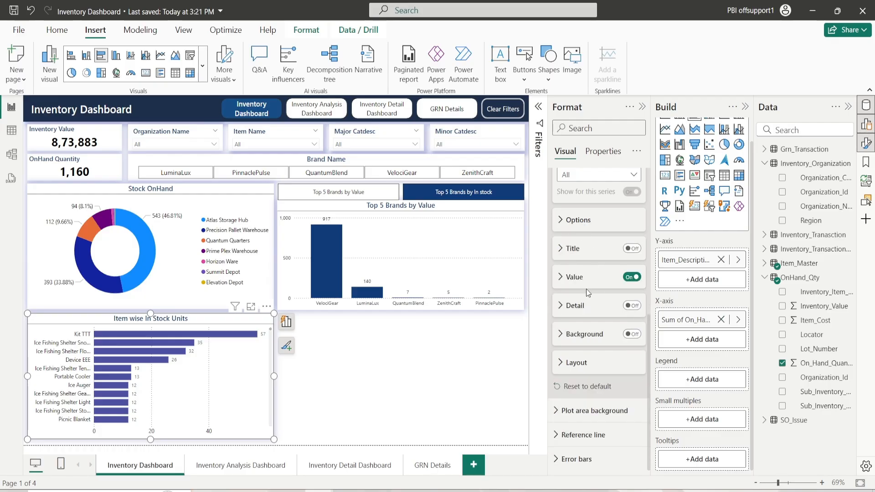
Format the item-wise bar chart's data label values as size 10 in black
{"action": "left_click", "coordinate": [577, 279]}
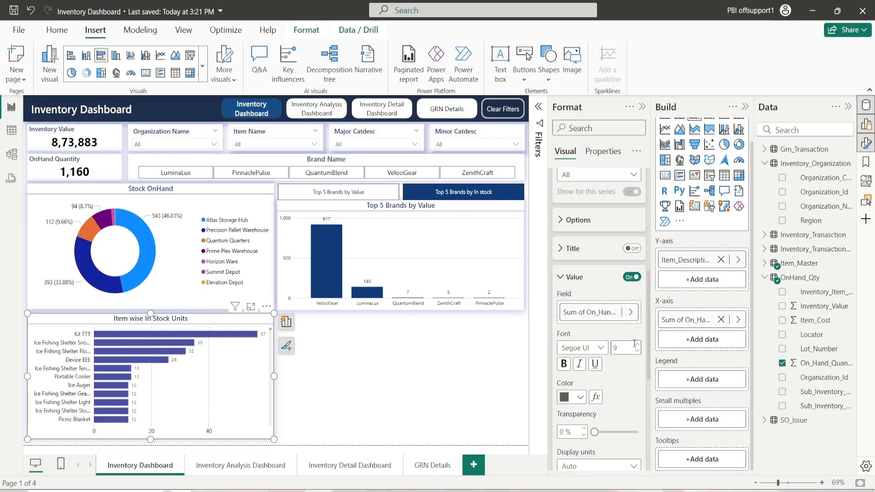
{"action": "left_click", "coordinate": [575, 397]}
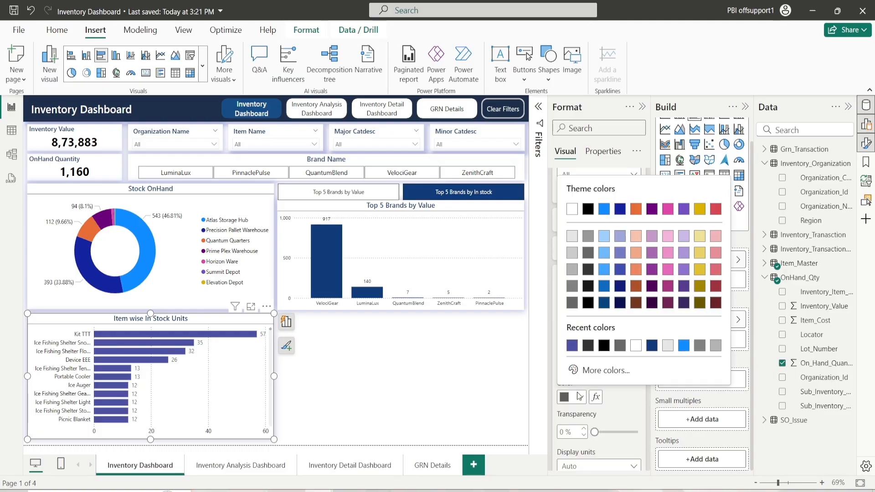
{"action": "left_click", "coordinate": [592, 304]}
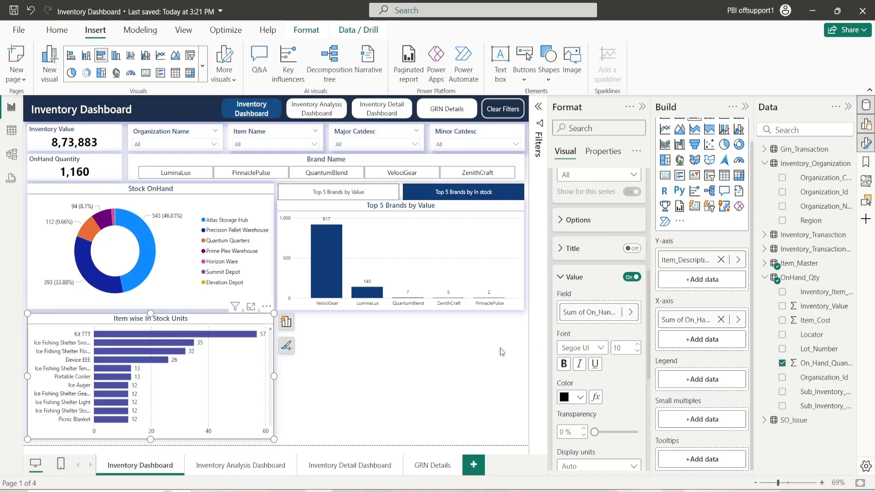
{"action": "left_click", "coordinate": [581, 277]}
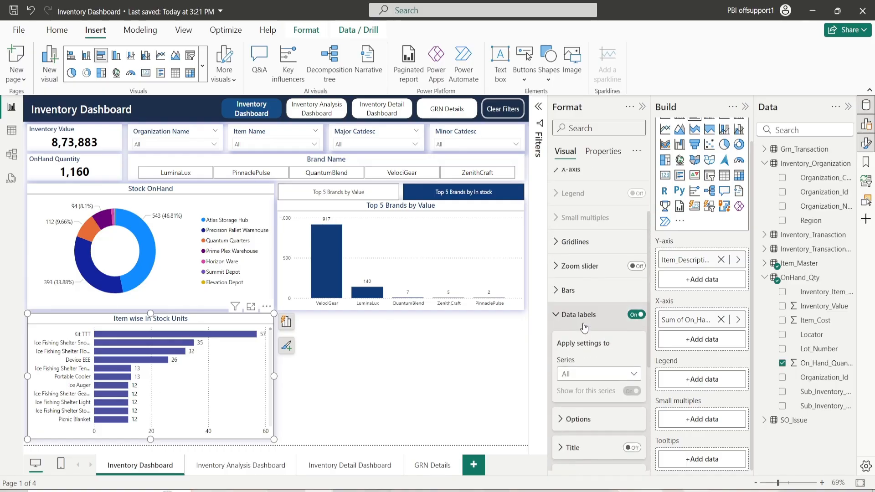
{"action": "scroll", "coordinate": [572, 364], "scroll_direction": "up", "scroll_amount": 5}
{"action": "left_click", "coordinate": [570, 396]}
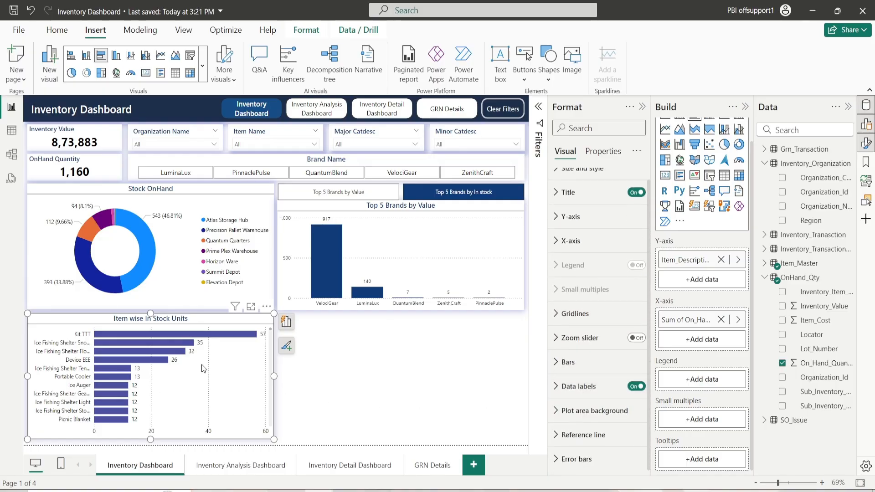
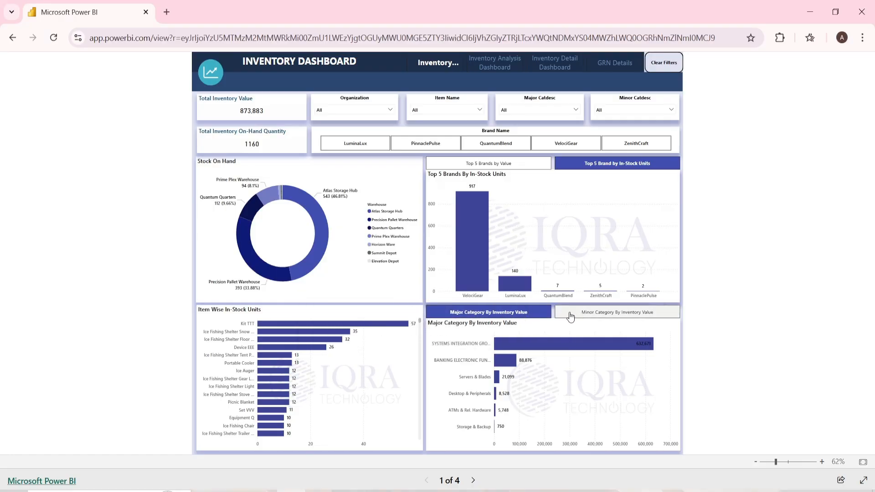
In the published reference dashboard in the browser, compare the Major Category and Minor Category By Inventory Value views
{"action": "left_click", "coordinate": [567, 315]}
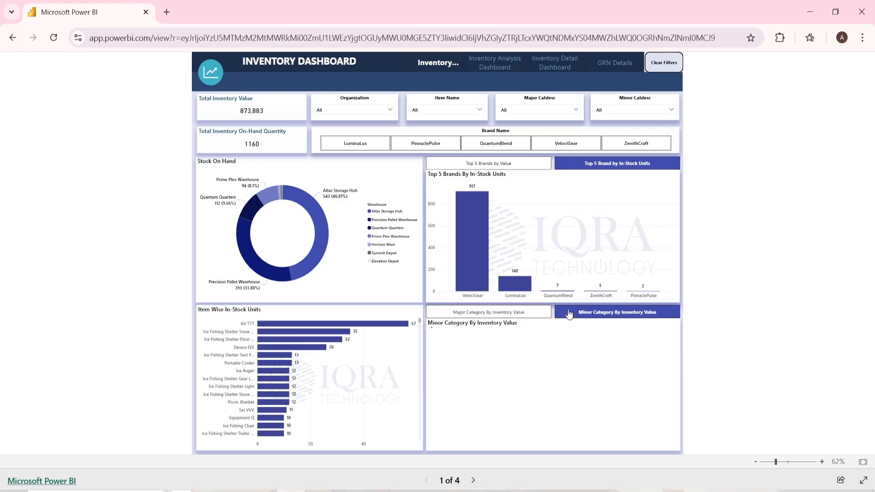
{"action": "left_click", "coordinate": [516, 314]}
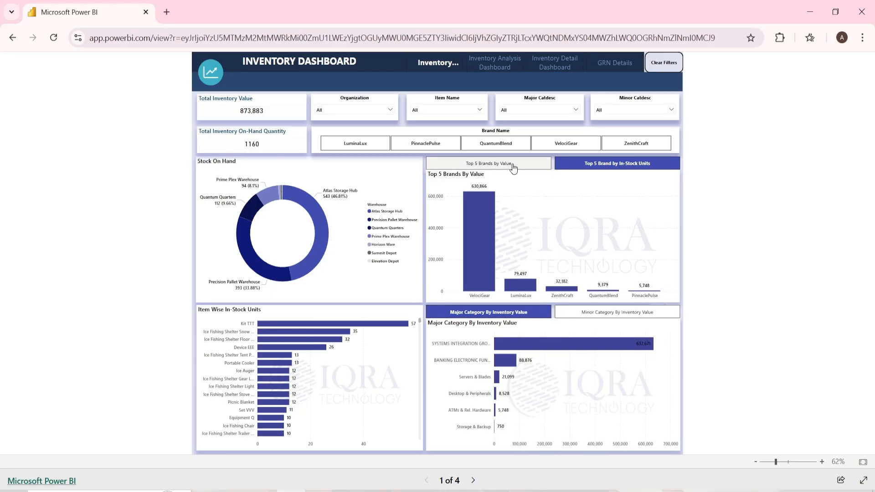
{"action": "left_click", "coordinate": [577, 315]}
{"action": "left_click", "coordinate": [522, 313]}
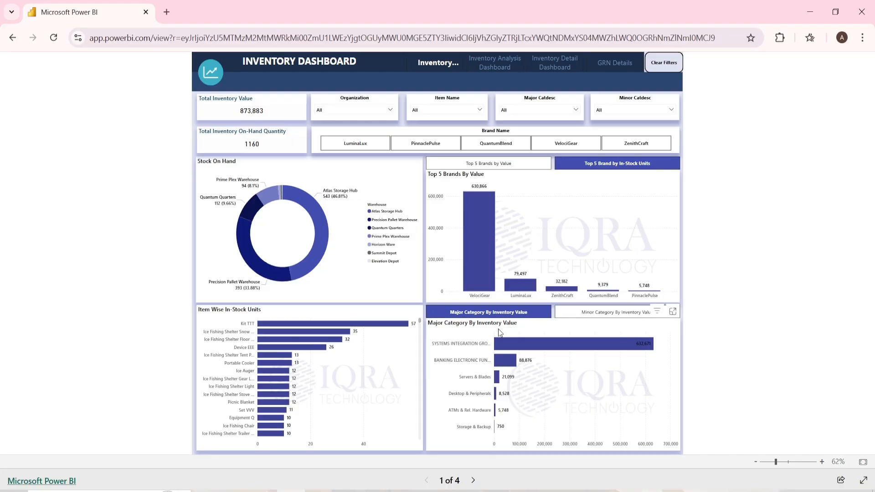
{"action": "left_click", "coordinate": [588, 312]}
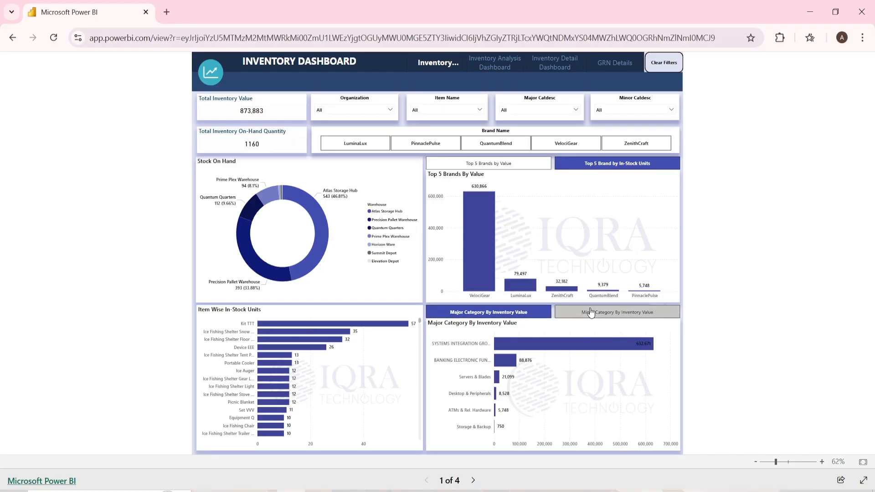
{"action": "left_click", "coordinate": [524, 313]}
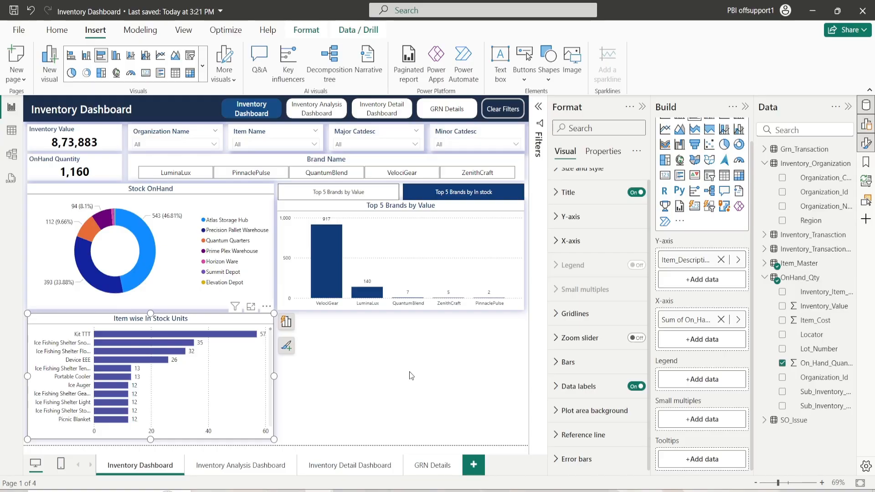
Back in Power BI Desktop, insert a clustered bar chart beneath the Top 5 Brands chart and set its horizontal position to 645
{"action": "left_click", "coordinate": [408, 373]}
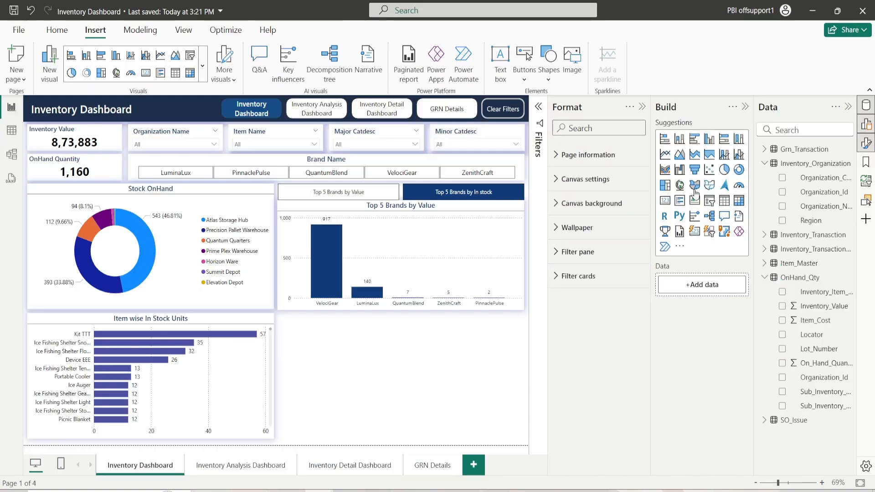
{"action": "left_click", "coordinate": [693, 140]}
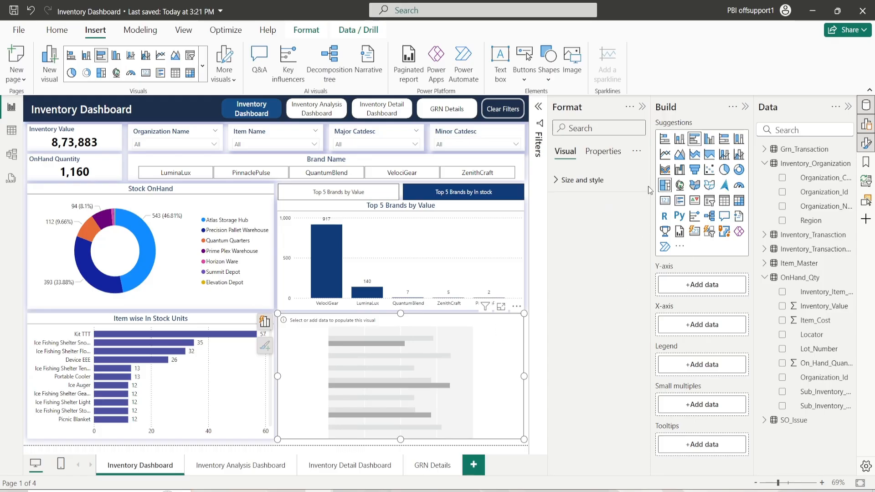
{"action": "left_click", "coordinate": [581, 180]}
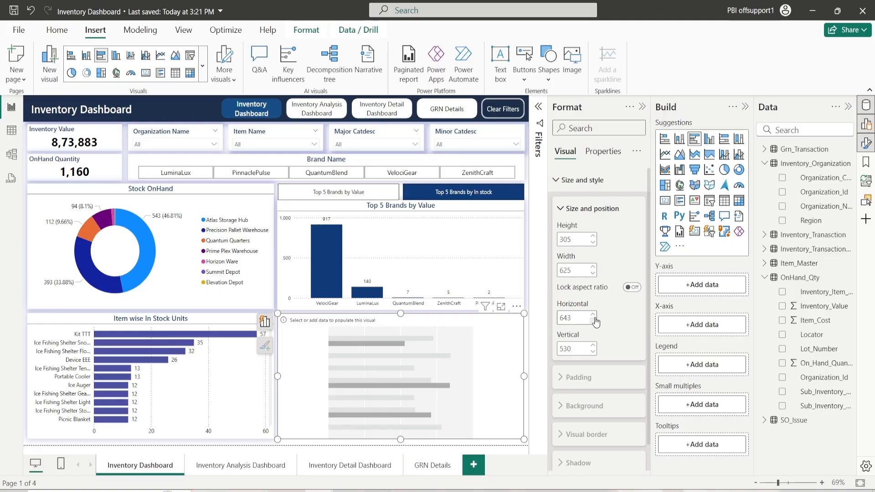
{"action": "left_click", "coordinate": [595, 316]}
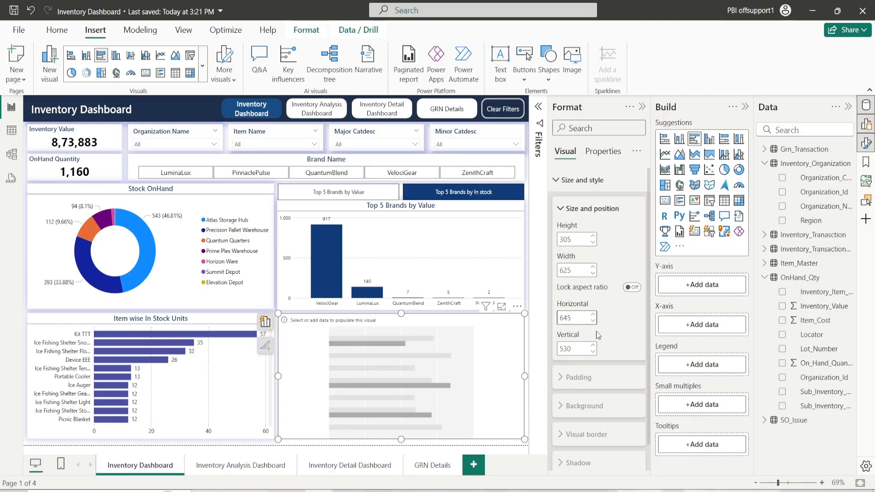
{"action": "left_click", "coordinate": [576, 210]}
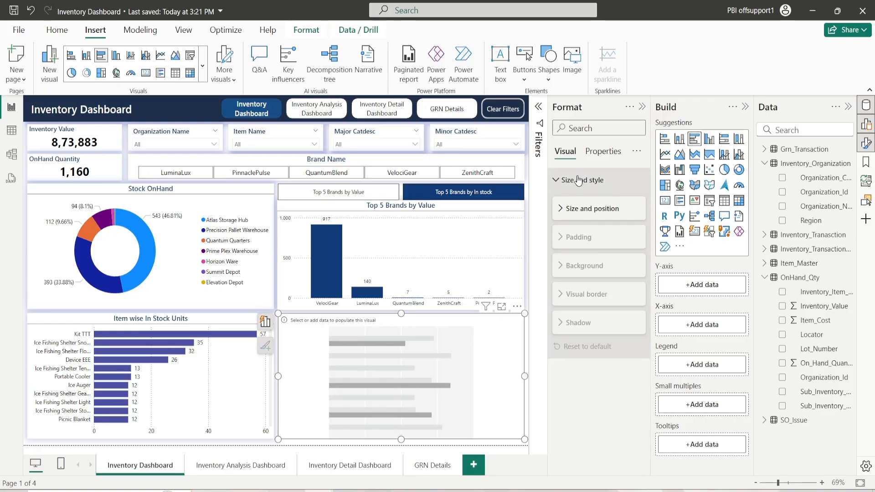
{"action": "left_click", "coordinate": [581, 180]}
Assign Major_Catdesc to the new bar chart's Y-axis and Inventory_Value from OnHand_Qty to its X-axis
{"action": "left_click", "coordinate": [808, 129]}
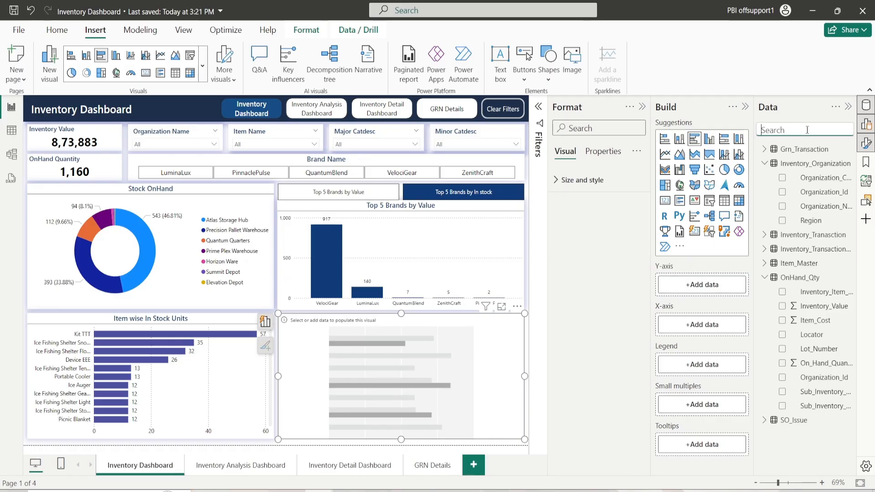
{"action": "type", "text": "Major"}
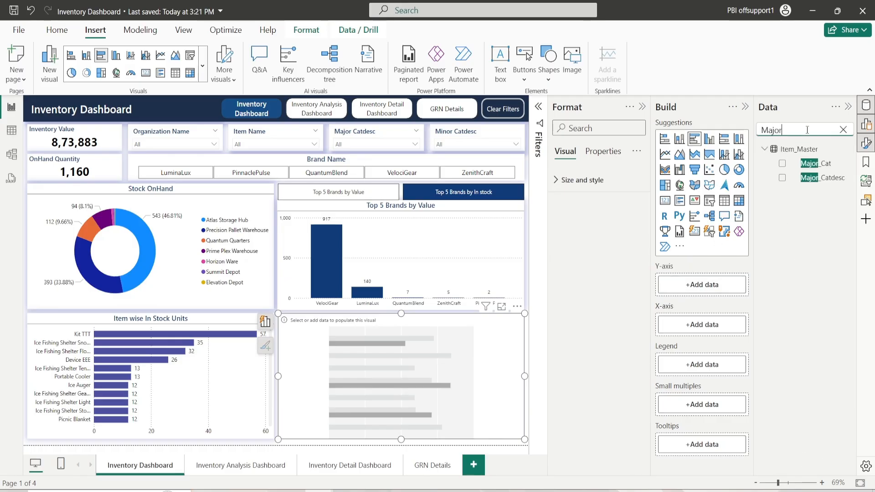
{"action": "left_click_drag", "start_coordinate": [809, 178], "coordinate": [706, 293]}
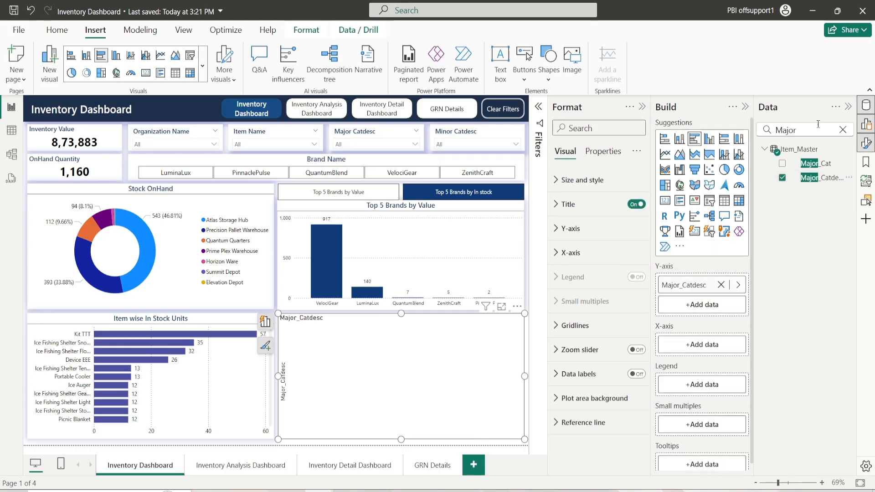
{"action": "left_click", "coordinate": [846, 131]}
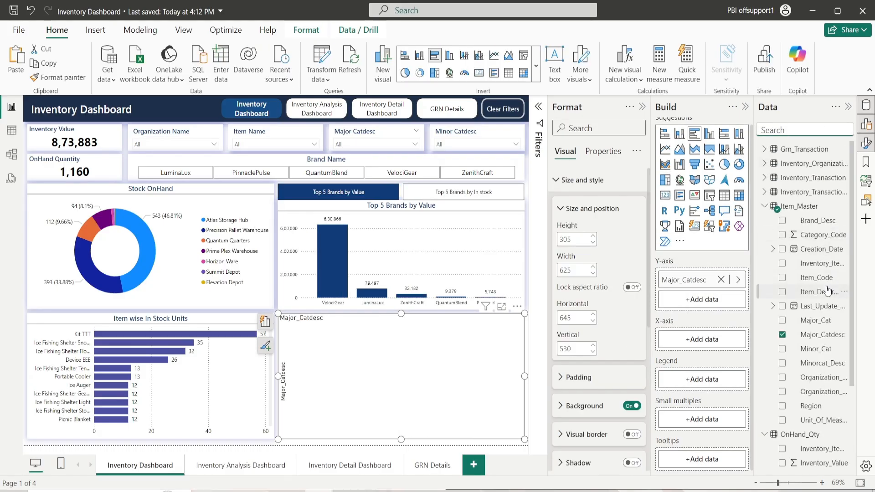
{"action": "scroll", "coordinate": [822, 347], "scroll_direction": "down", "scroll_amount": 3}
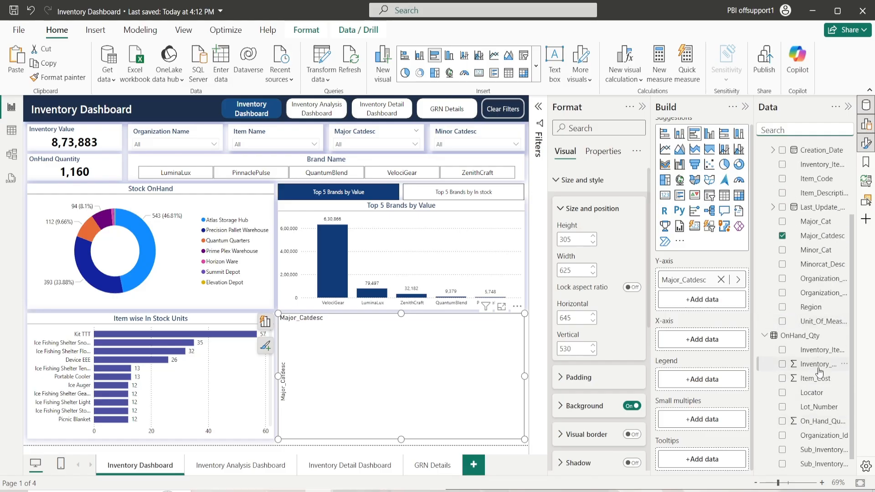
{"action": "left_click_drag", "start_coordinate": [816, 364], "coordinate": [694, 343]}
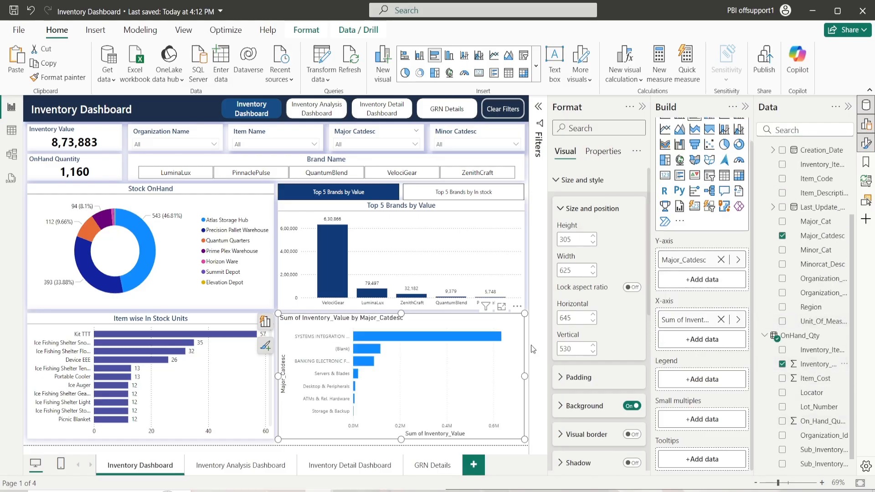
Filter the Major_Catdesc bar chart with basic filtering to include every Major_Catdesc value except (Blank)
{"action": "left_click", "coordinate": [541, 126]}
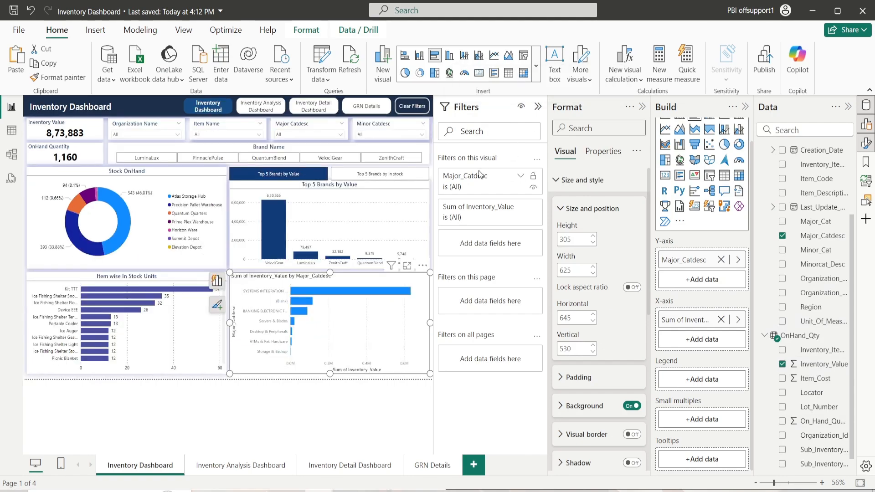
{"action": "left_click", "coordinate": [521, 177]}
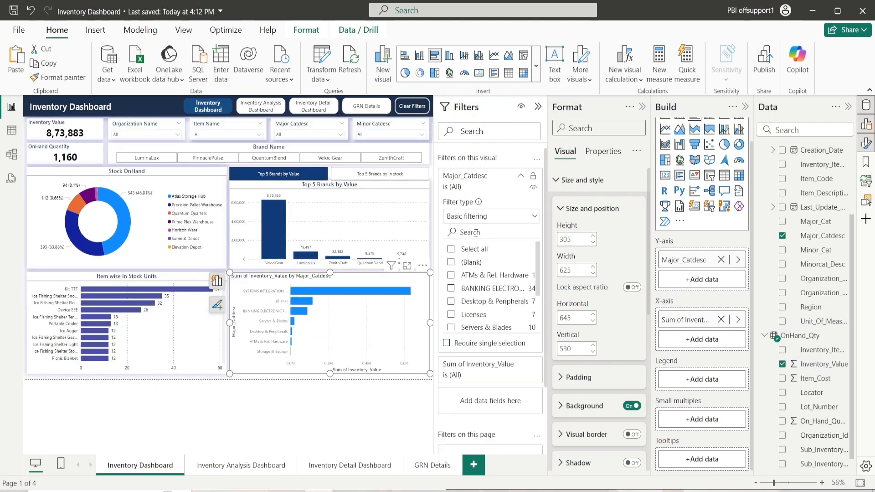
{"action": "left_click", "coordinate": [451, 249]}
{"action": "left_click", "coordinate": [452, 262]}
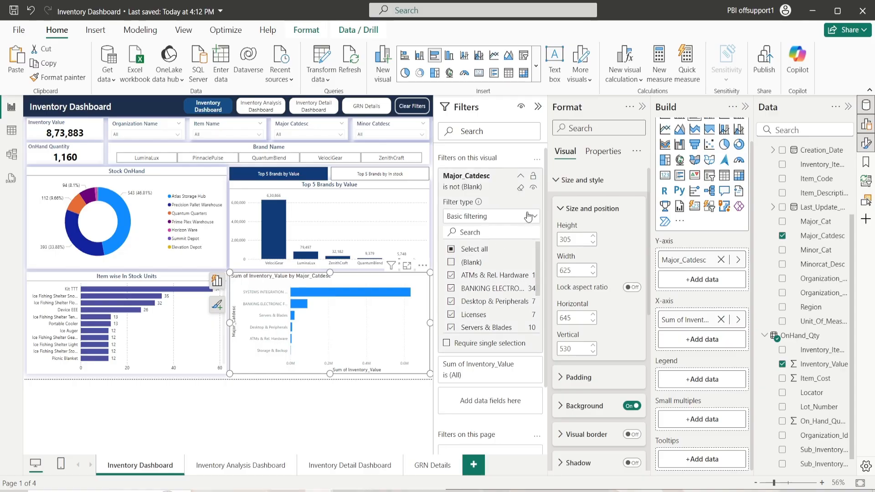
{"action": "left_click", "coordinate": [521, 176]}
{"action": "left_click", "coordinate": [539, 109]}
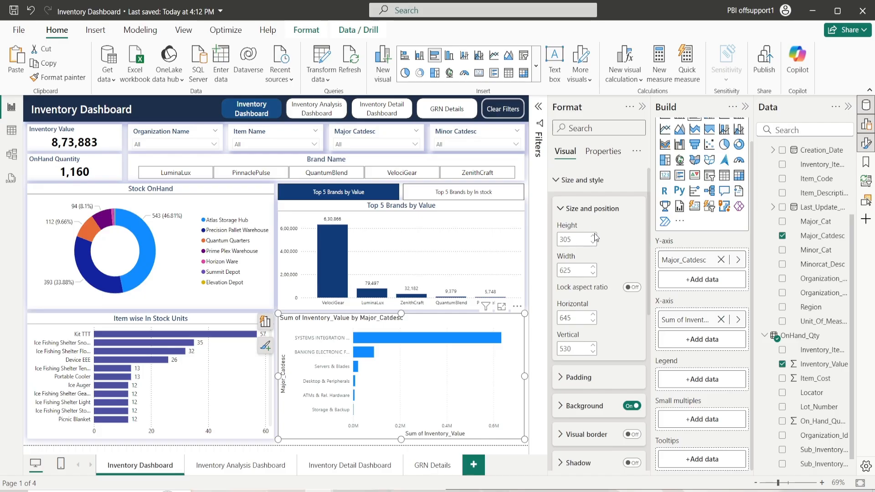
Turn on the shadow for the Major_Catdesc bar chart and open its shadow settings
{"action": "left_click", "coordinate": [592, 210]}
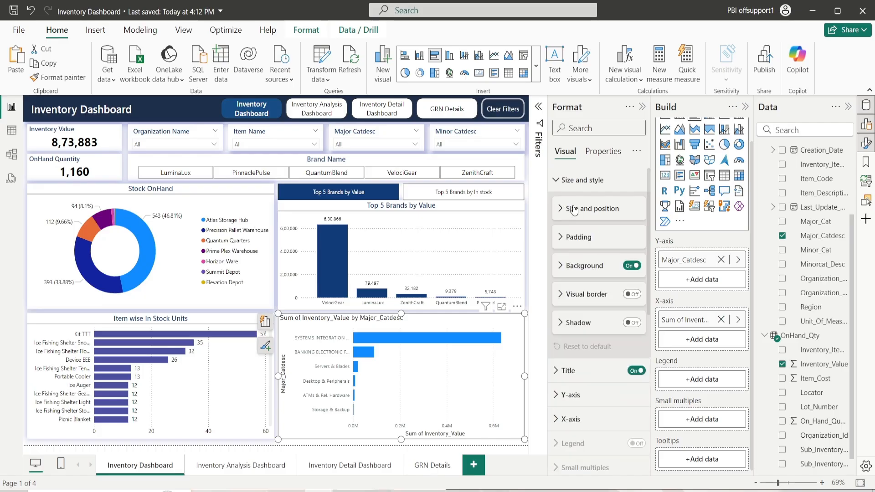
{"action": "left_click", "coordinate": [632, 322]}
{"action": "left_click", "coordinate": [581, 323]}
{"action": "scroll", "coordinate": [583, 327], "scroll_direction": "down", "scroll_amount": 2}
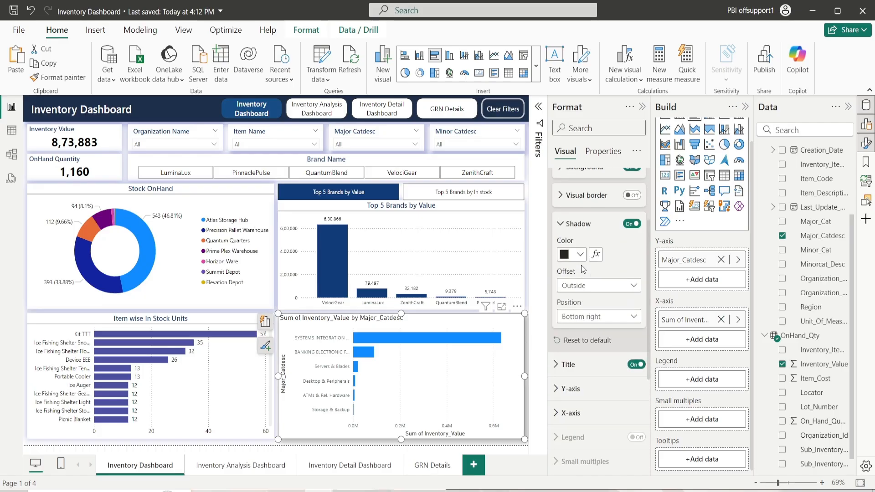
Set the shadow of the Sum of Inventory_Value by Major_Catdesc chart to dark blue with its position at Center
{"action": "left_click", "coordinate": [574, 254]}
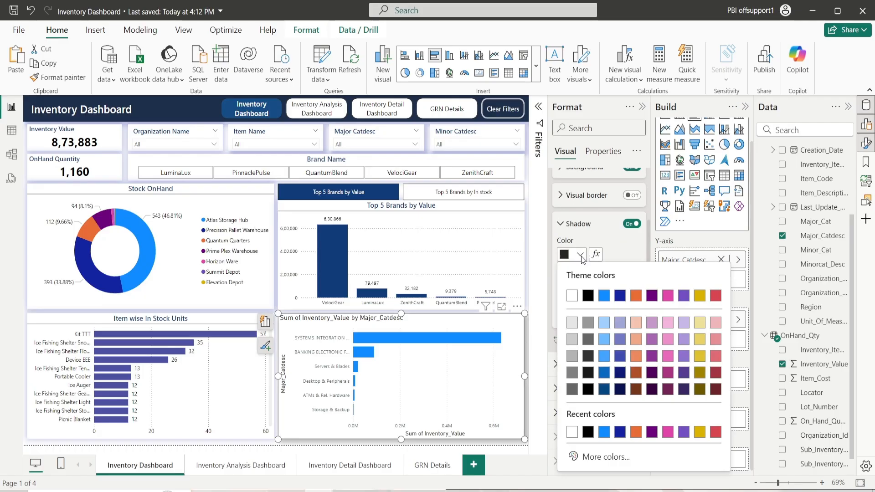
{"action": "left_click", "coordinate": [620, 432]}
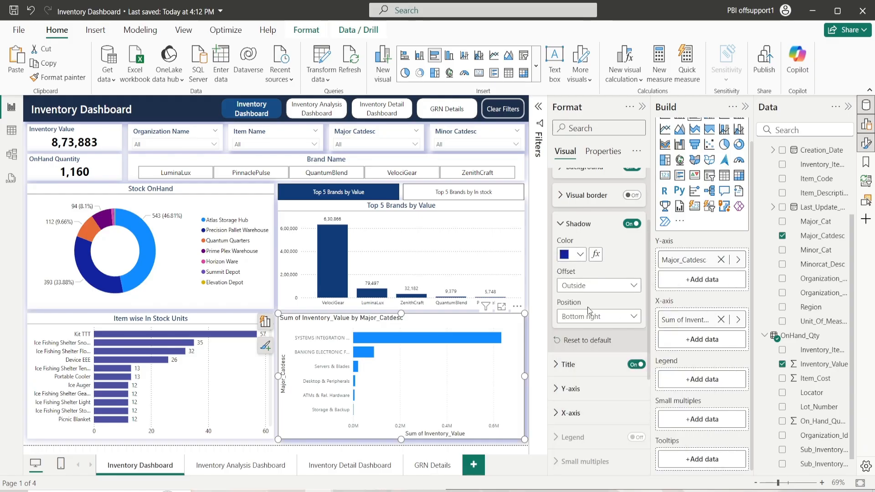
{"action": "left_click", "coordinate": [604, 322]}
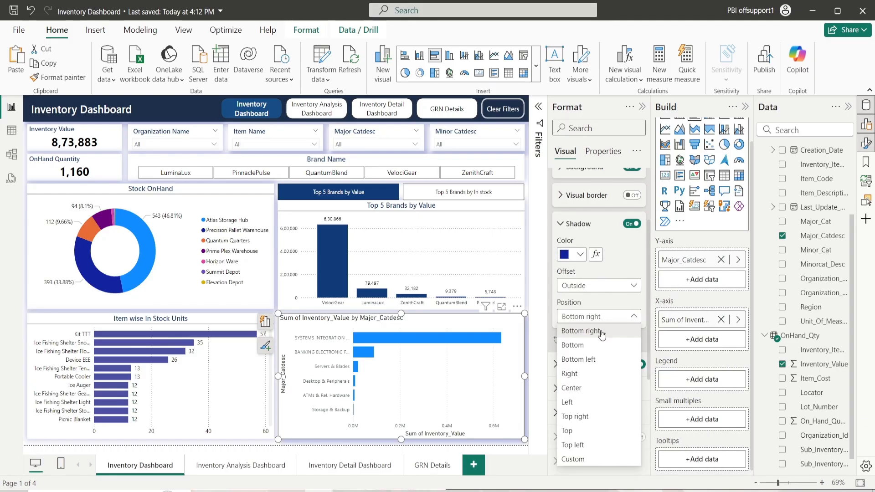
{"action": "left_click", "coordinate": [592, 388]}
{"action": "scroll", "coordinate": [586, 272], "scroll_direction": "up", "scroll_amount": 2}
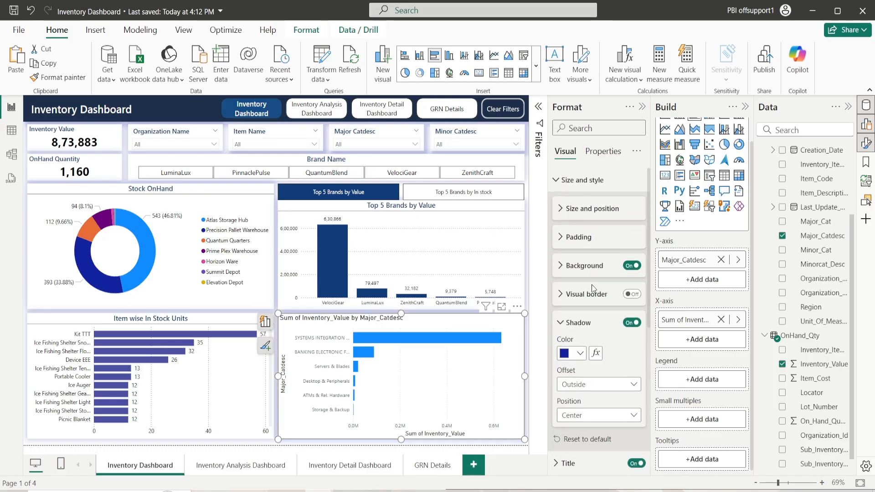
{"action": "left_click", "coordinate": [570, 319]}
{"action": "left_click", "coordinate": [583, 180]}
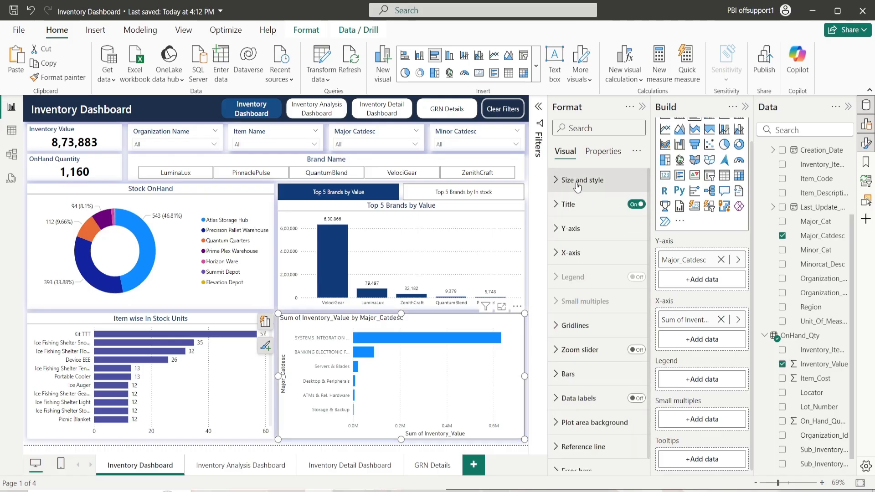
Change the bar chart's title text to "Major Category by Inventory Value"
{"action": "left_click", "coordinate": [586, 209]}
{"action": "triple_click", "coordinate": [591, 264]}
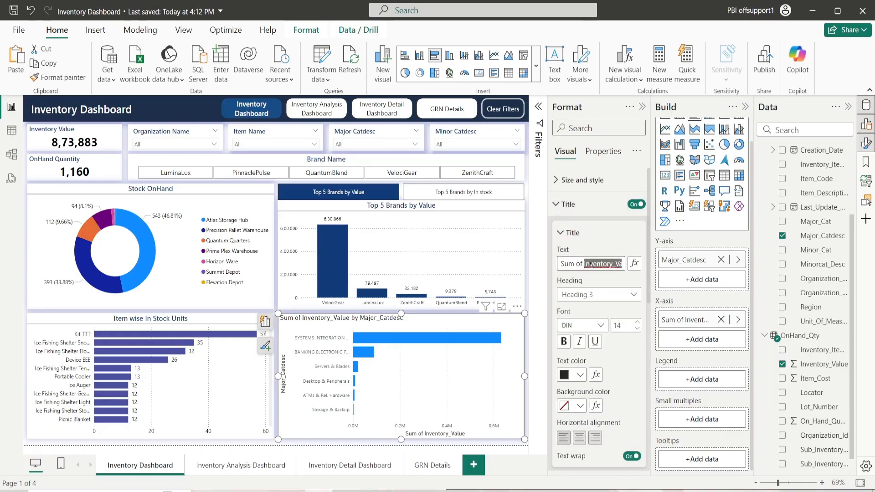
{"action": "key", "text": "BackSpace"}
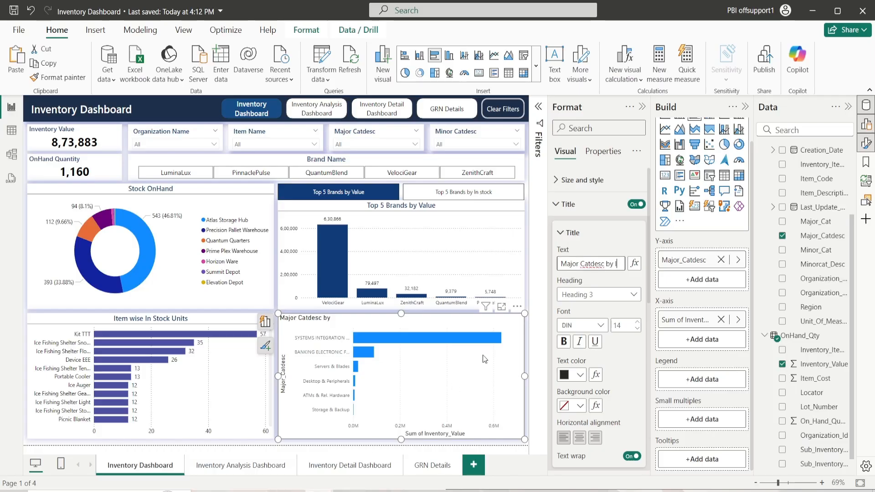
{"action": "type", "text": "Inventpr"}
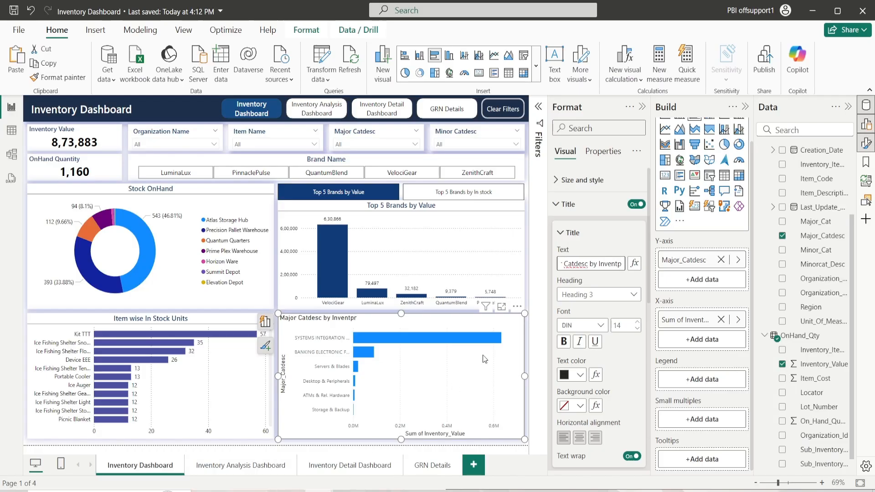
{"action": "key", "text": "BackSpace"}
{"action": "key", "text": "BackSpace"}
{"action": "type", "text": "ory Value"}
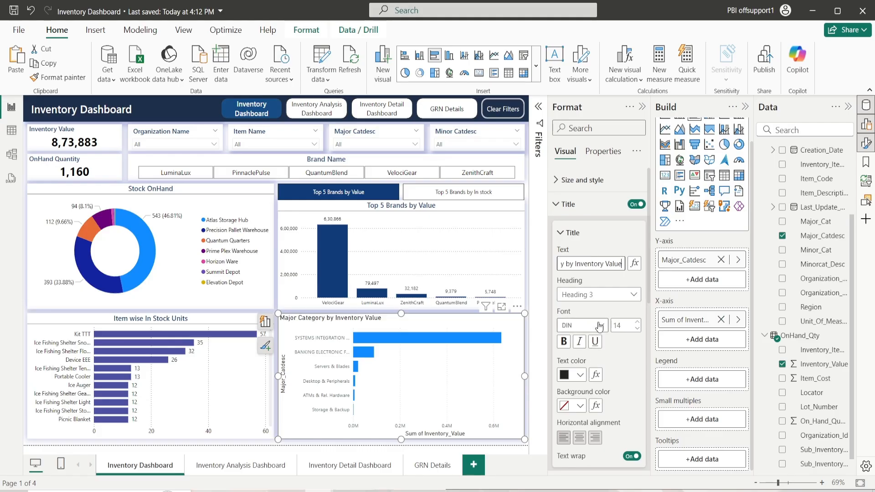
Format the chart title in Segoe UI Semibold, size 13, with dark blue text
{"action": "left_click", "coordinate": [600, 326]}
{"action": "scroll", "coordinate": [607, 289], "scroll_direction": "down", "scroll_amount": 3}
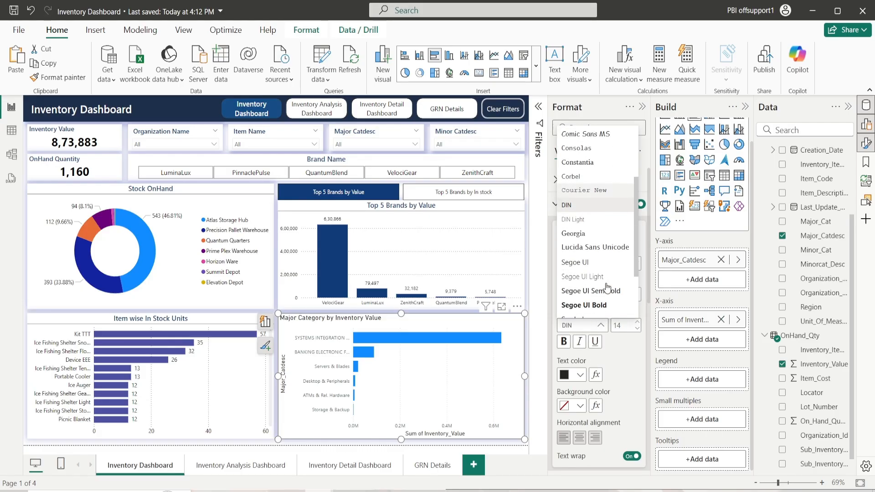
{"action": "left_click", "coordinate": [609, 294]}
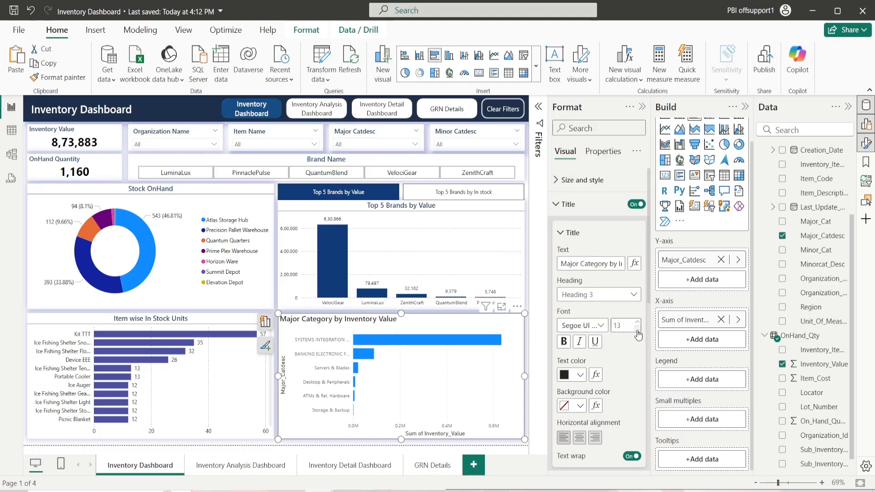
{"action": "left_click", "coordinate": [580, 375]}
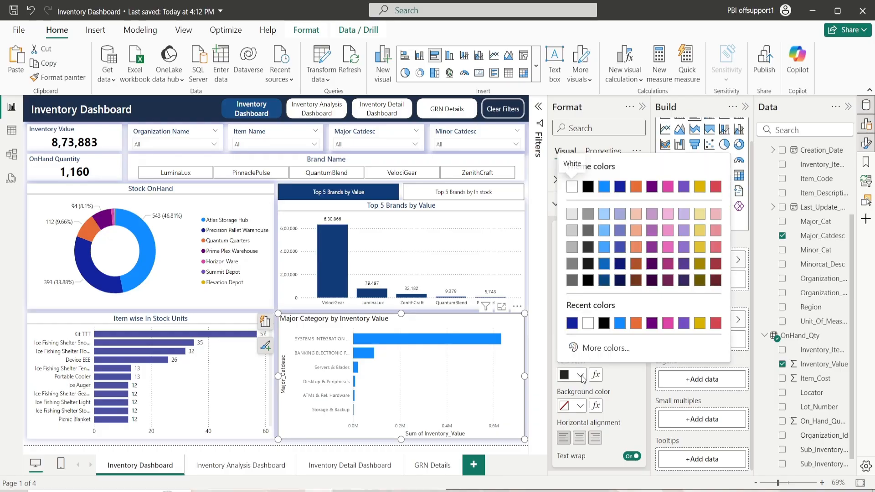
{"action": "left_click", "coordinate": [574, 324]}
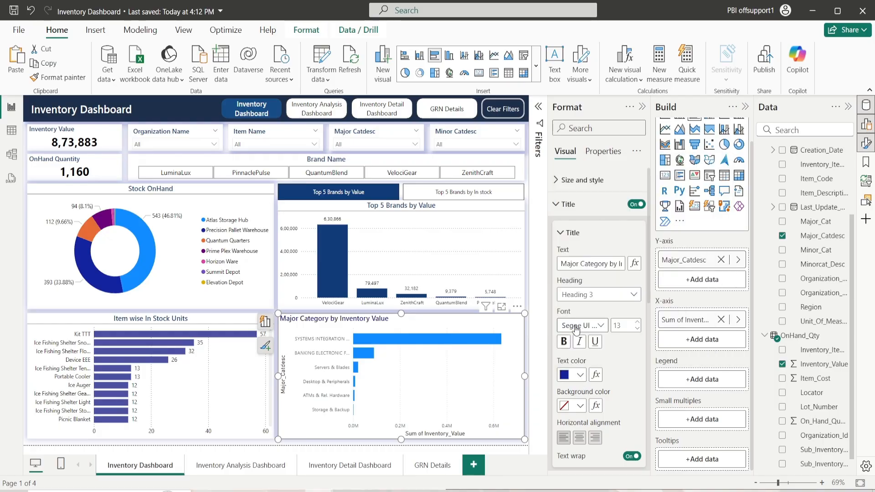
Give the chart title a white background and center its horizontal alignment
{"action": "left_click", "coordinate": [580, 405]}
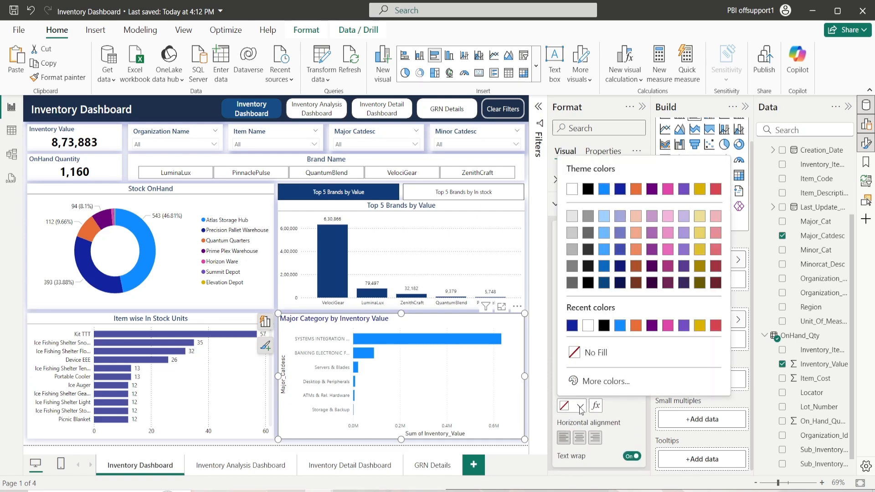
{"action": "left_click", "coordinate": [588, 325]}
{"action": "scroll", "coordinate": [614, 395], "scroll_direction": "down", "scroll_amount": 3}
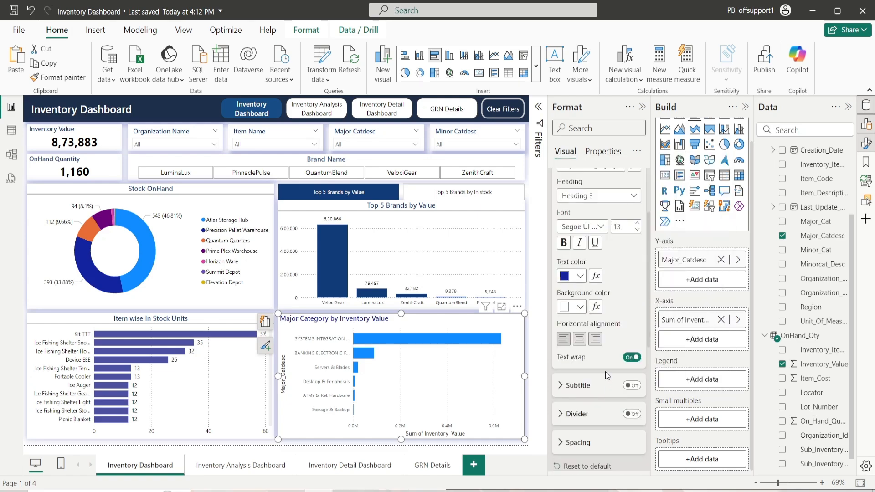
{"action": "left_click", "coordinate": [579, 339]}
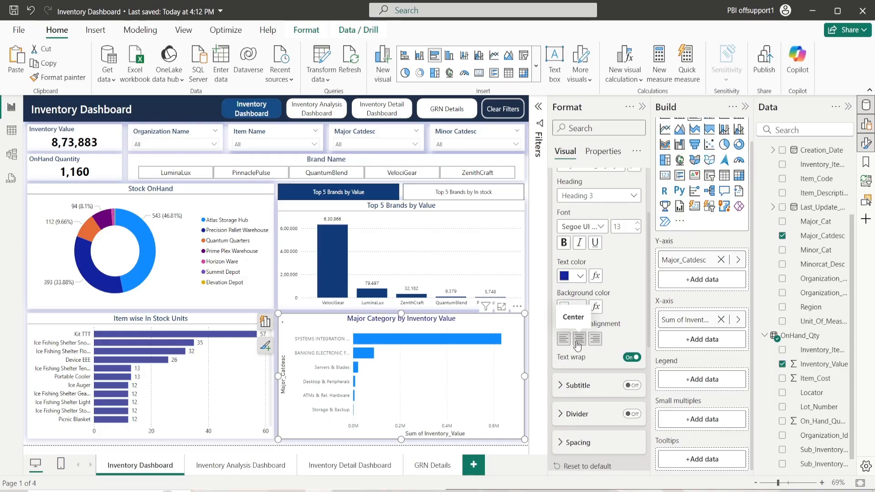
{"action": "scroll", "coordinate": [582, 274], "scroll_direction": "up", "scroll_amount": 3}
{"action": "left_click", "coordinate": [581, 240]}
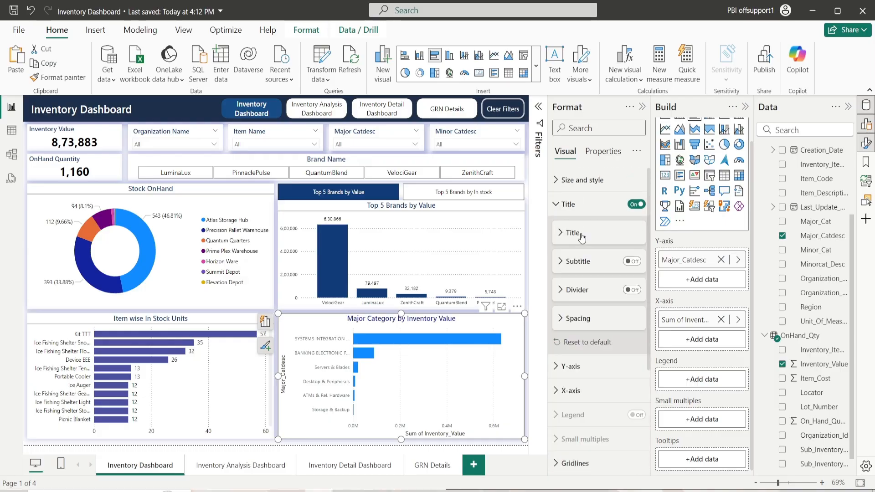
Turn on the divider below the chart title and color it Black, 40% lighter
{"action": "left_click", "coordinate": [629, 291]}
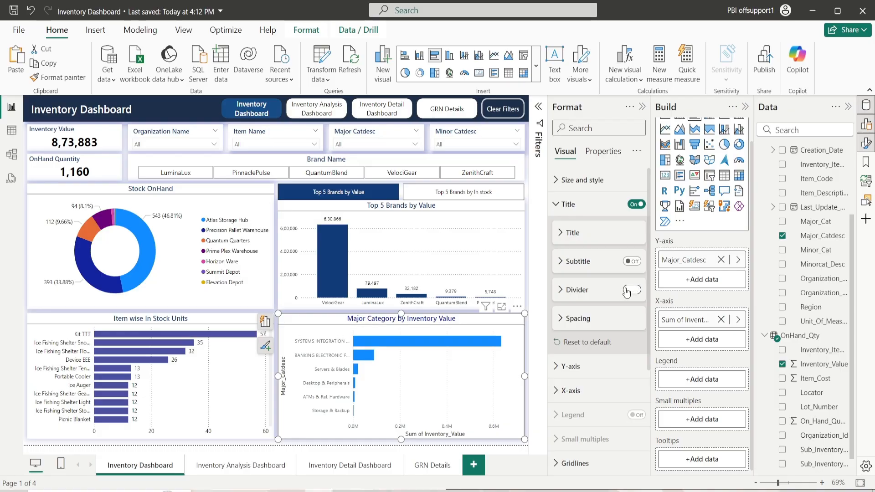
{"action": "left_click", "coordinate": [601, 293]}
{"action": "left_click", "coordinate": [579, 321]}
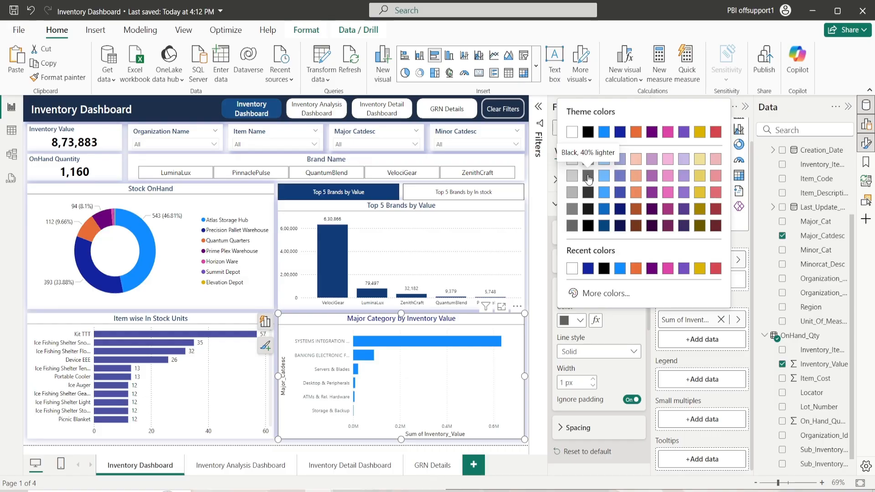
{"action": "left_click", "coordinate": [588, 176]}
{"action": "left_click", "coordinate": [578, 291]}
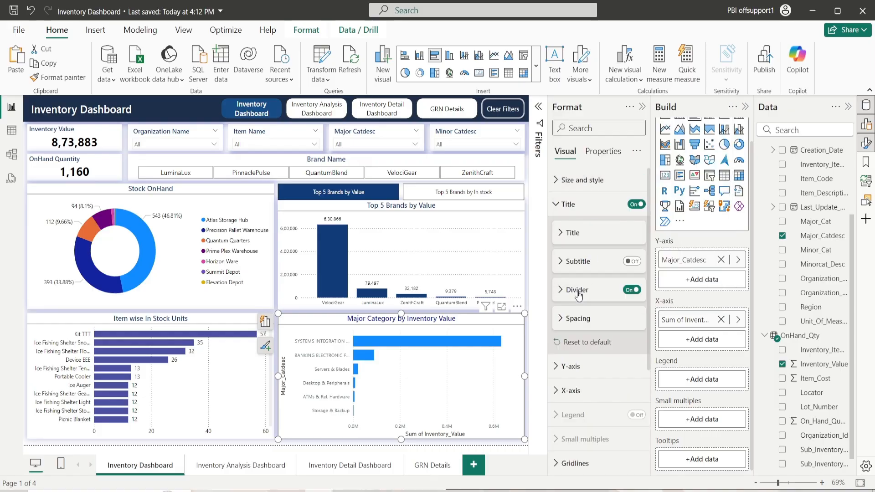
Enable custom title spacing, with 3 px below the title and 0 px below the title area
{"action": "left_click", "coordinate": [574, 325]}
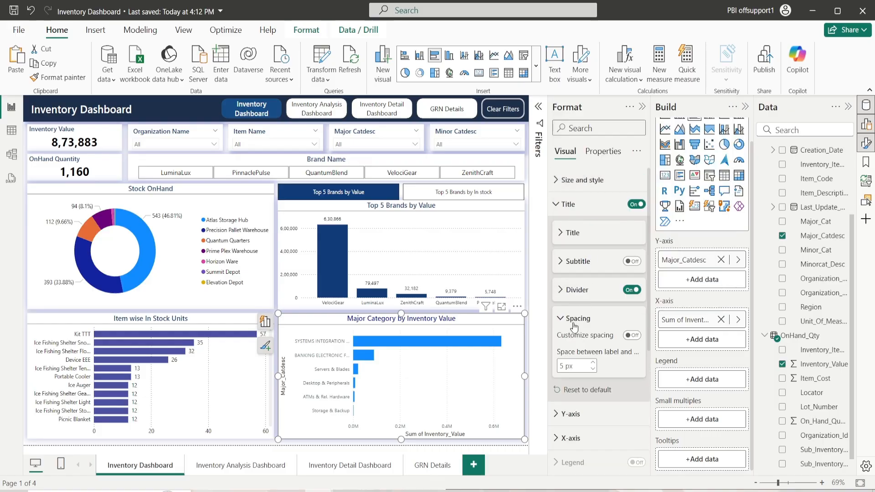
{"action": "left_click", "coordinate": [625, 336]}
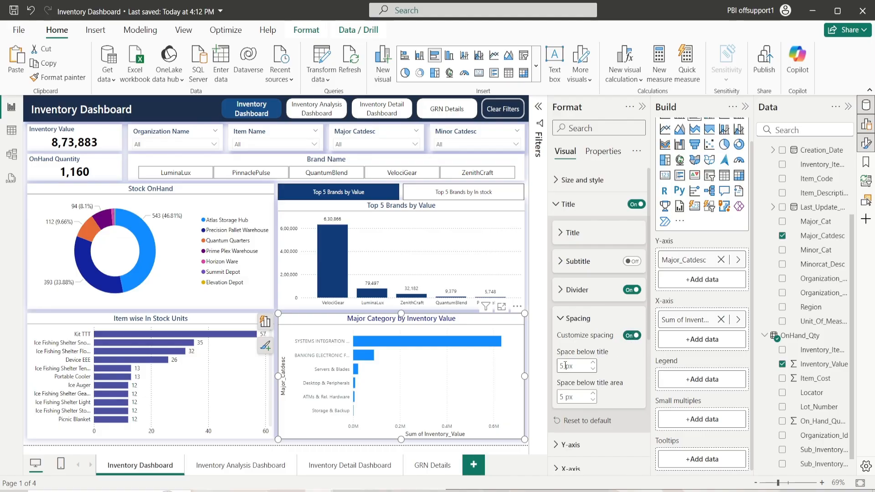
{"action": "double_click", "coordinate": [593, 370]}
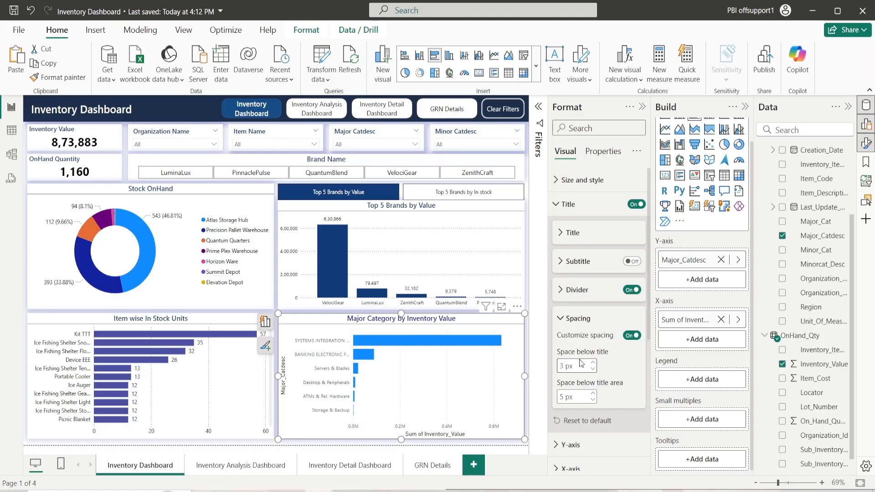
{"action": "double_click", "coordinate": [562, 396]}
{"action": "key", "text": "BackSpace"}
{"action": "type", "text": "0"}
{"action": "left_click", "coordinate": [575, 318]}
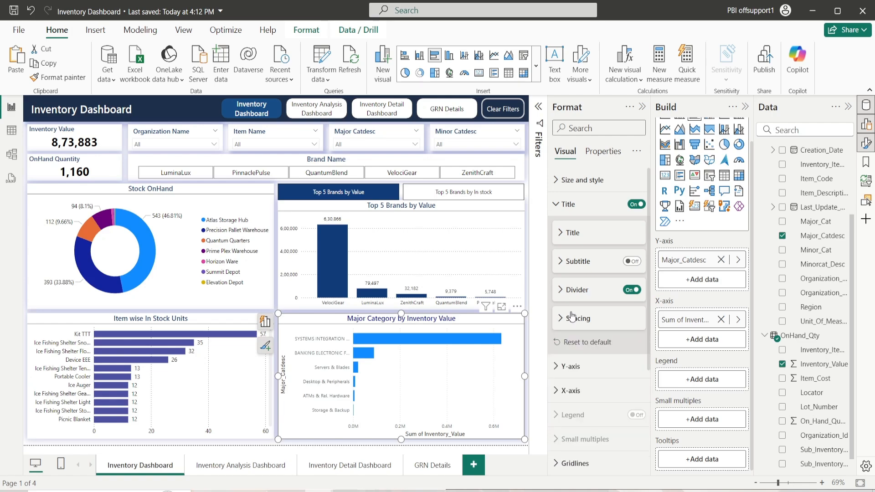
{"action": "left_click", "coordinate": [593, 204]}
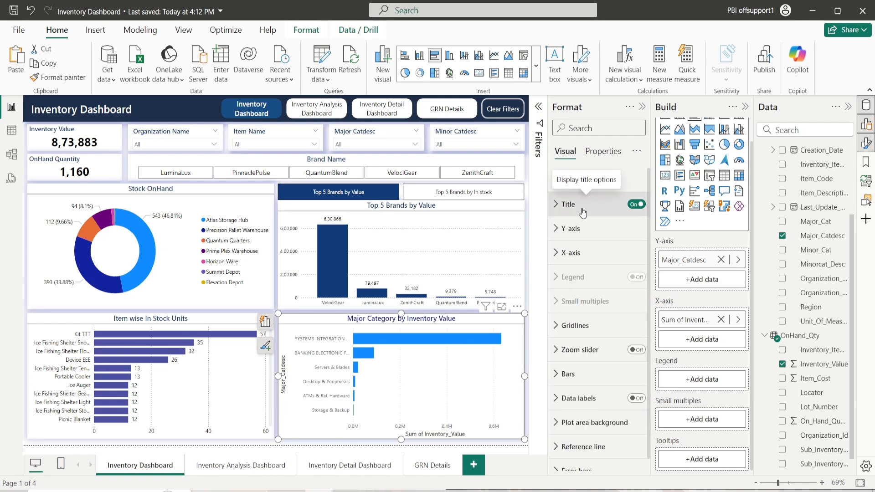
Set the Y-axis values to font size 10 in black and turn off the Y-axis title
{"action": "left_click", "coordinate": [567, 230]}
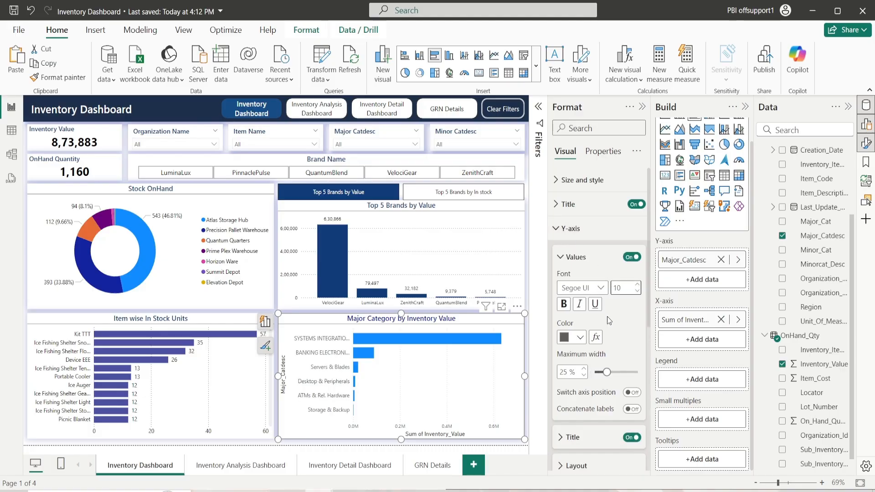
{"action": "left_click", "coordinate": [575, 337]}
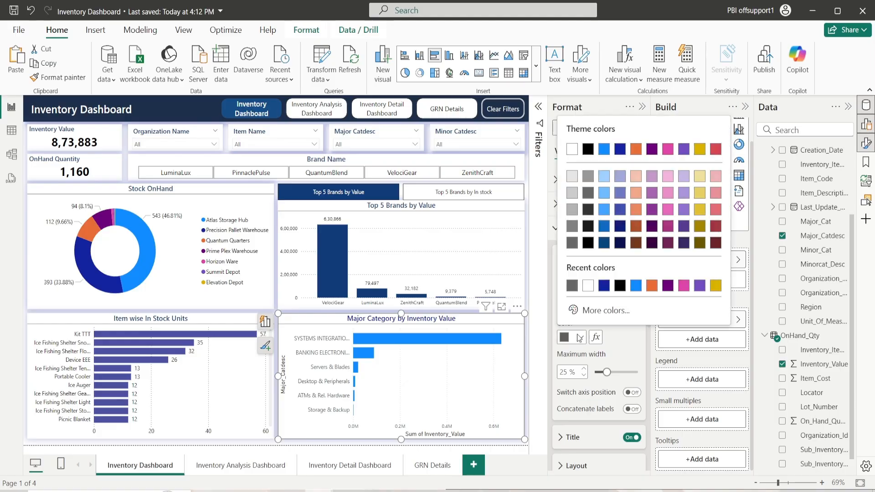
{"action": "left_click", "coordinate": [588, 244]}
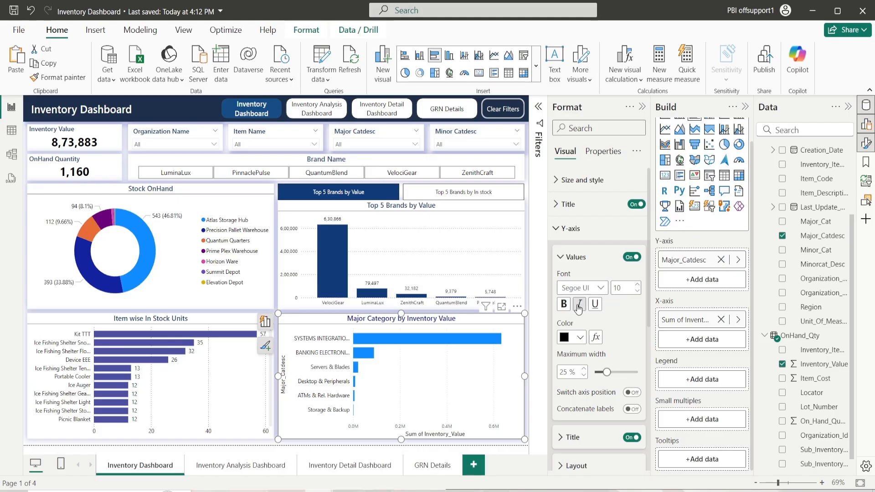
{"action": "left_click", "coordinate": [575, 259]}
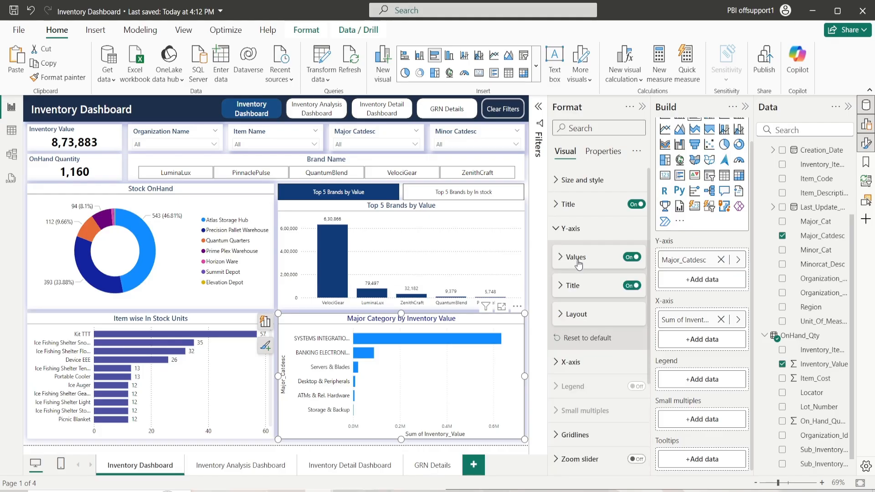
{"action": "left_click", "coordinate": [633, 286]}
{"action": "left_click", "coordinate": [576, 230]}
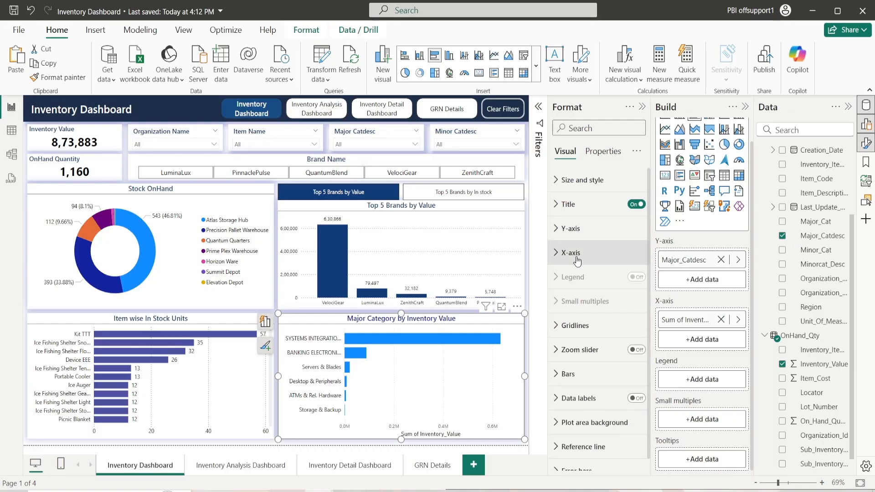
Set the X-axis values of the Major Category by Inventory Value chart to font size 10 in black
{"action": "left_click", "coordinate": [575, 253]}
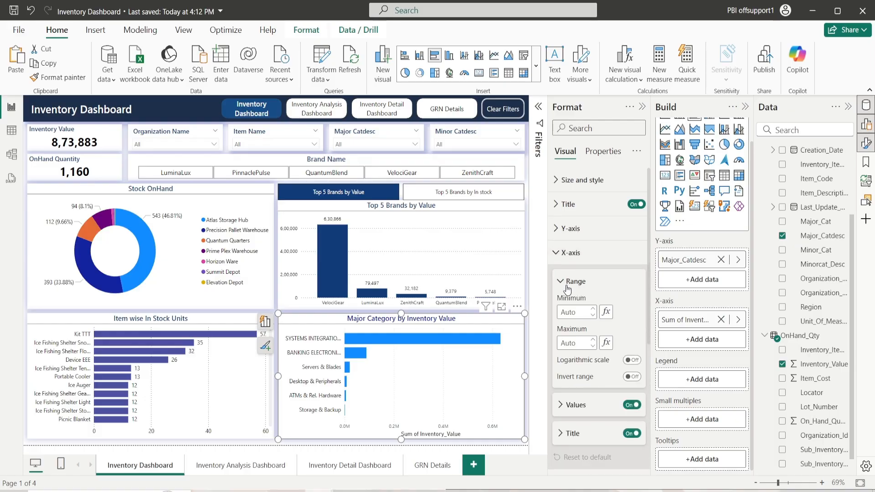
{"action": "left_click", "coordinate": [570, 281]}
{"action": "left_click", "coordinate": [577, 310]}
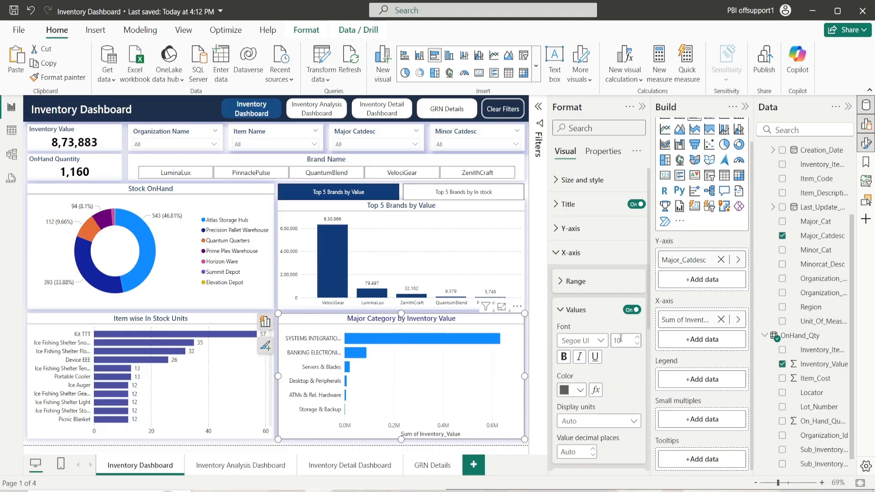
{"action": "left_click", "coordinate": [575, 391]}
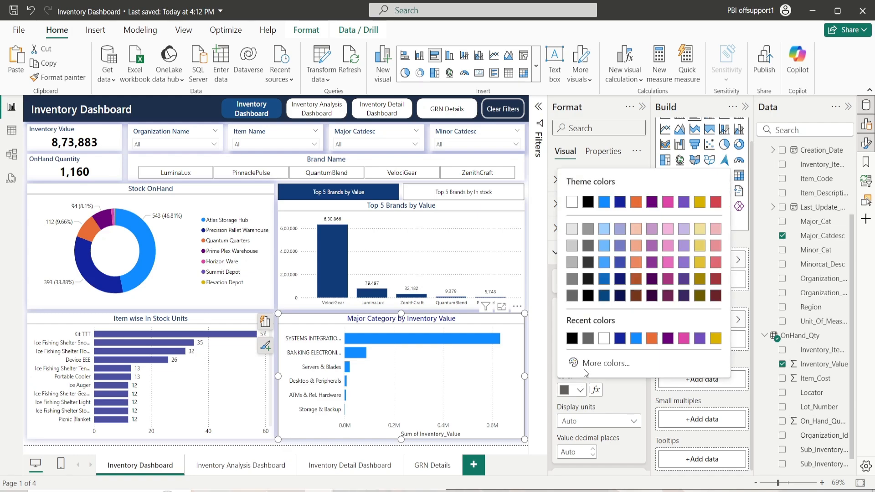
{"action": "left_click", "coordinate": [588, 296]}
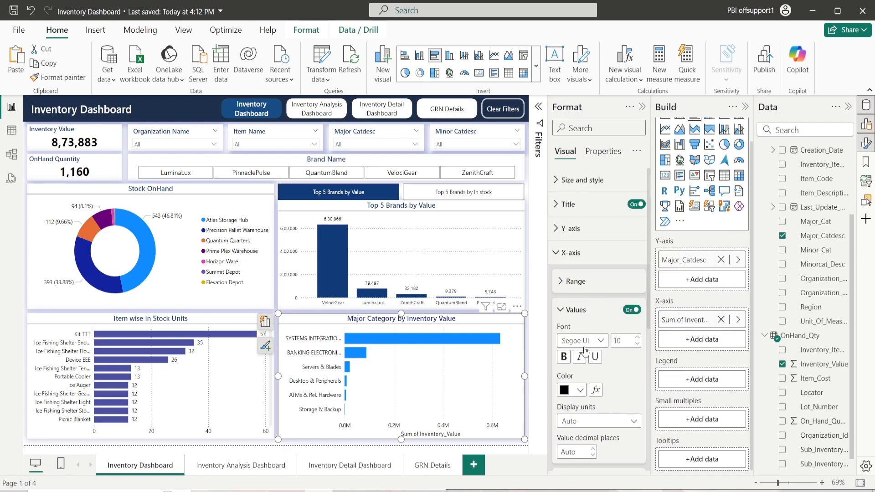
Set the X-axis display units to None with 0 decimal places and turn off the X-axis title
{"action": "scroll", "coordinate": [596, 368], "scroll_direction": "down", "scroll_amount": 2}
{"action": "left_click", "coordinate": [605, 361]}
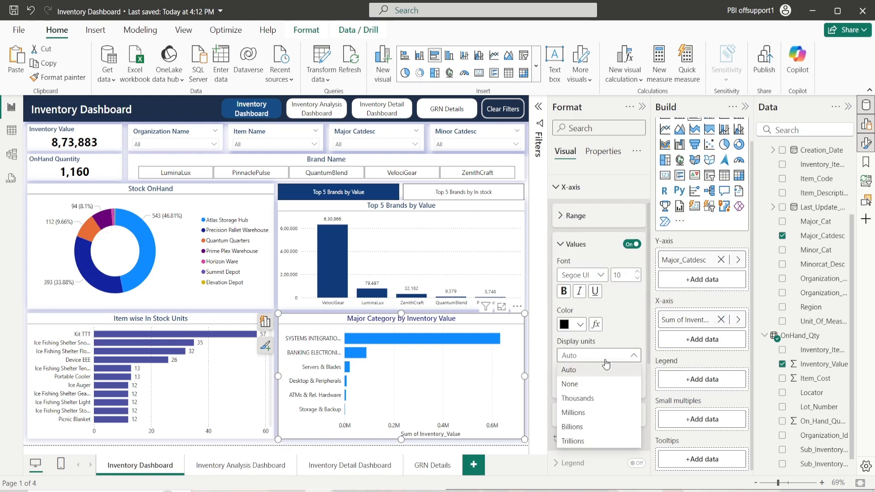
{"action": "left_click", "coordinate": [591, 384]}
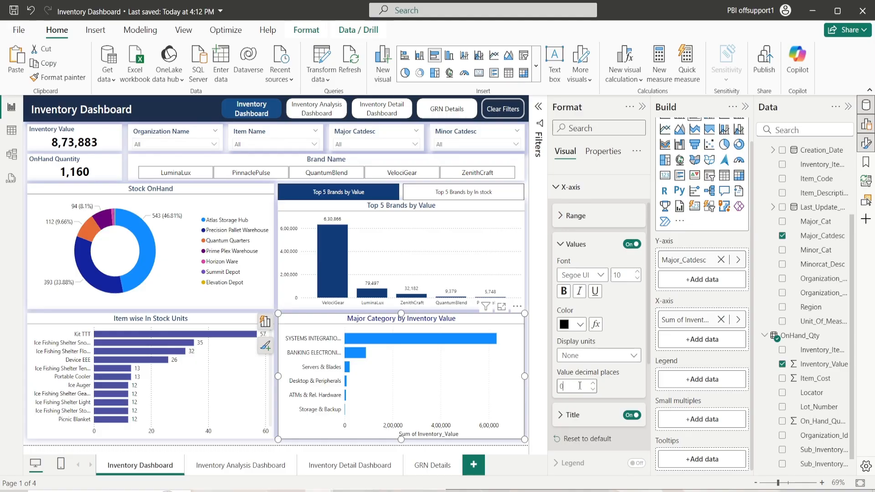
{"action": "left_click", "coordinate": [578, 245]}
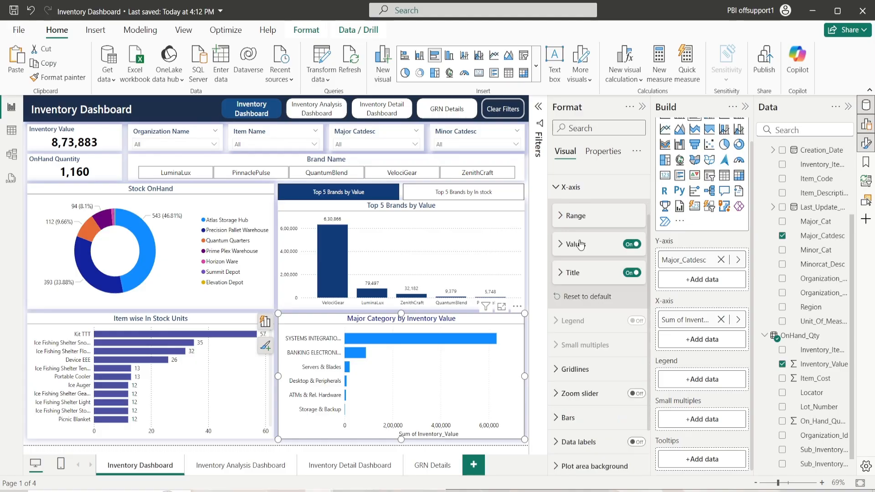
{"action": "left_click", "coordinate": [634, 272]}
{"action": "left_click", "coordinate": [579, 187]}
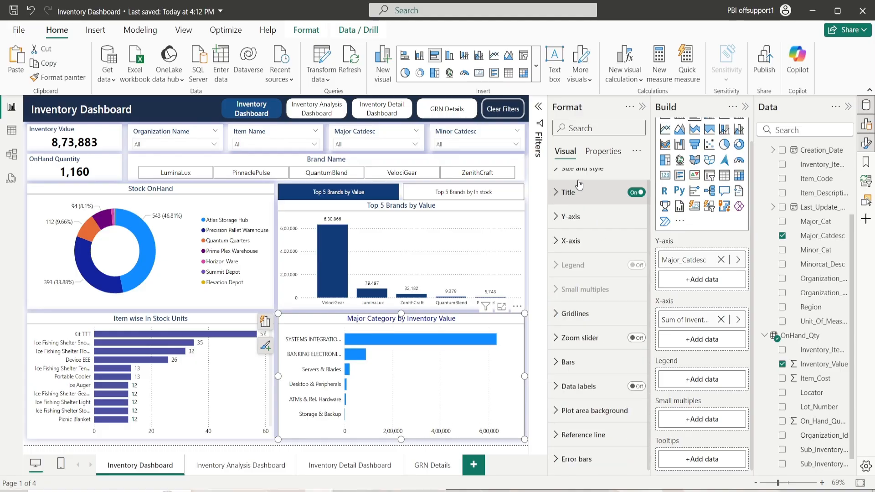
Change the chart's vertical gridlines to a dark gray shade of black
{"action": "scroll", "coordinate": [605, 352], "scroll_direction": "up", "scroll_amount": 2}
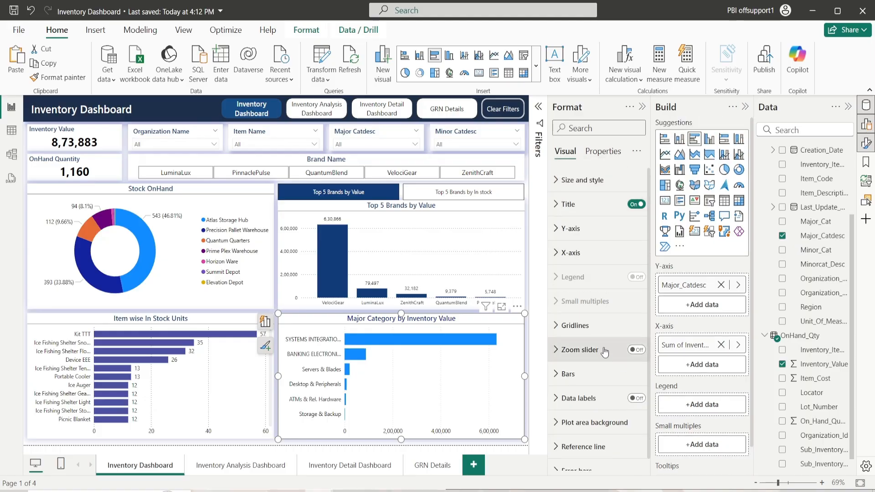
{"action": "left_click", "coordinate": [588, 336]}
{"action": "scroll", "coordinate": [589, 328], "scroll_direction": "down", "scroll_amount": 2}
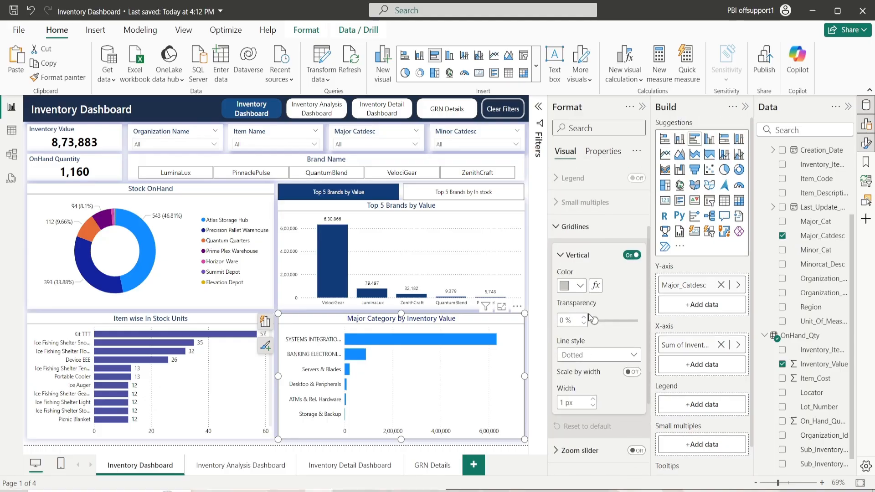
{"action": "left_click", "coordinate": [580, 287]}
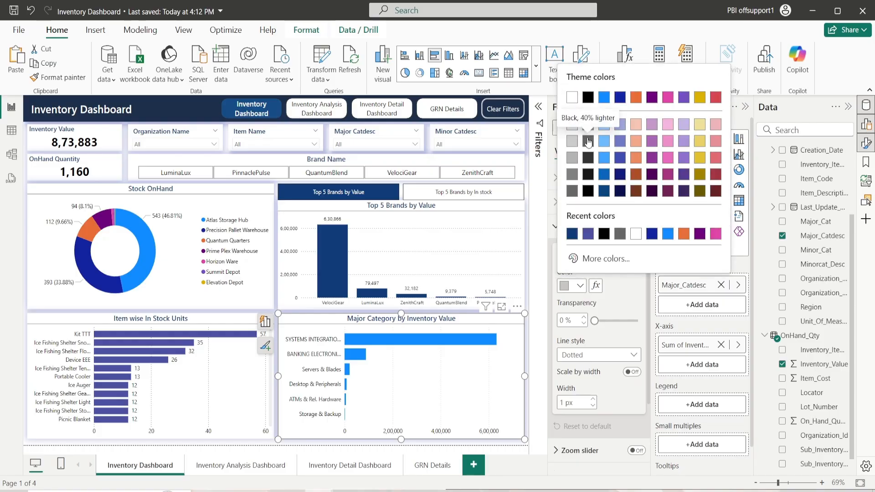
{"action": "left_click", "coordinate": [588, 157]}
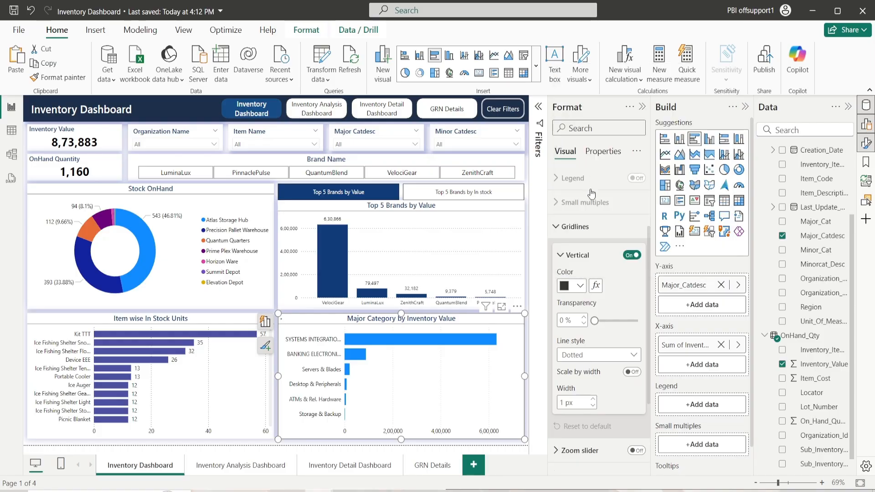
{"action": "left_click", "coordinate": [585, 258]}
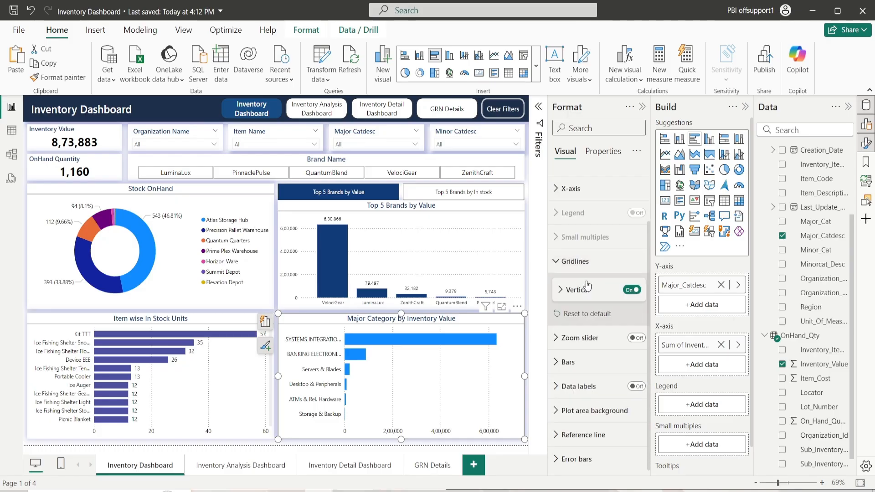
{"action": "left_click", "coordinate": [576, 261]}
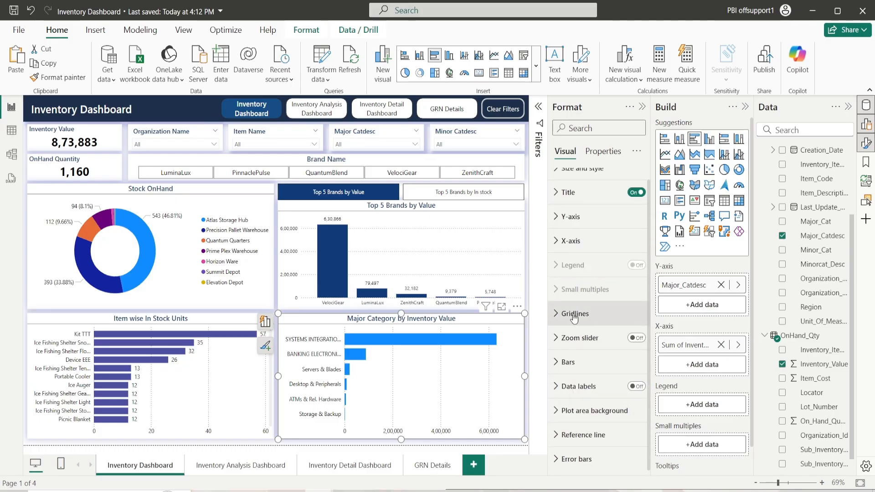
Color all of the chart's bars the same purple-blue as the Item wise In Stock Units chart
{"action": "left_click", "coordinate": [570, 362]}
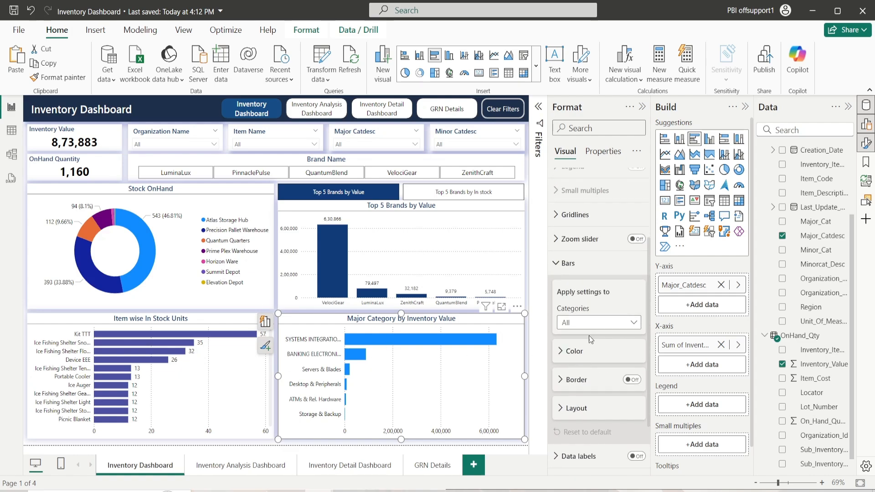
{"action": "left_click", "coordinate": [575, 351]}
{"action": "left_click", "coordinate": [580, 283]}
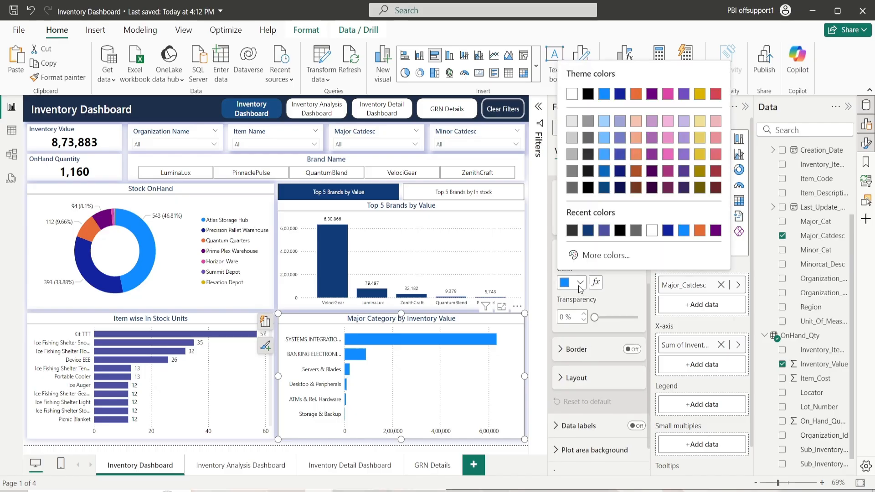
{"action": "left_click", "coordinate": [603, 230]}
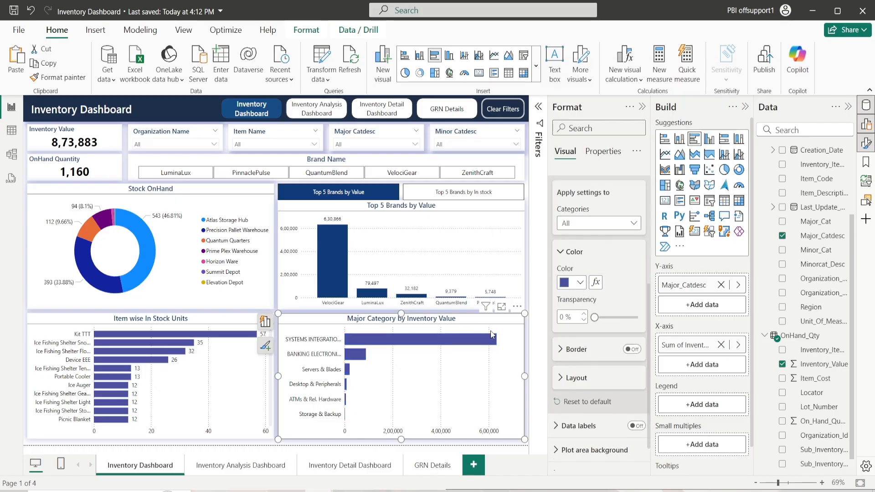
{"action": "scroll", "coordinate": [597, 319], "scroll_direction": "up", "scroll_amount": 5}
{"action": "left_click", "coordinate": [573, 361]}
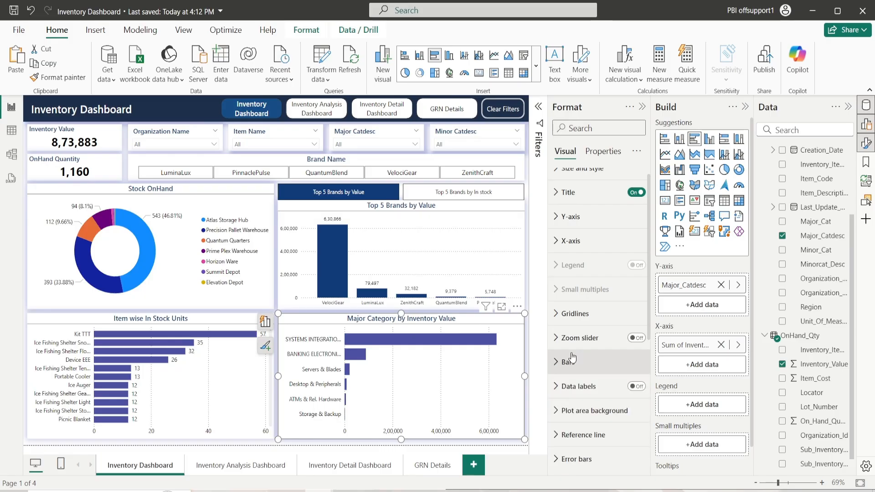
Turn on data labels for the chart and position them at Outside end
{"action": "left_click", "coordinate": [570, 386]}
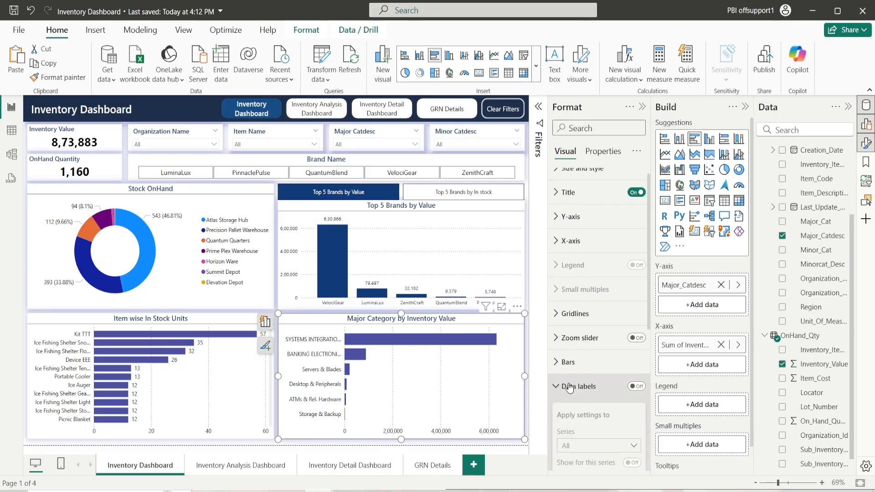
{"action": "left_click", "coordinate": [637, 387]}
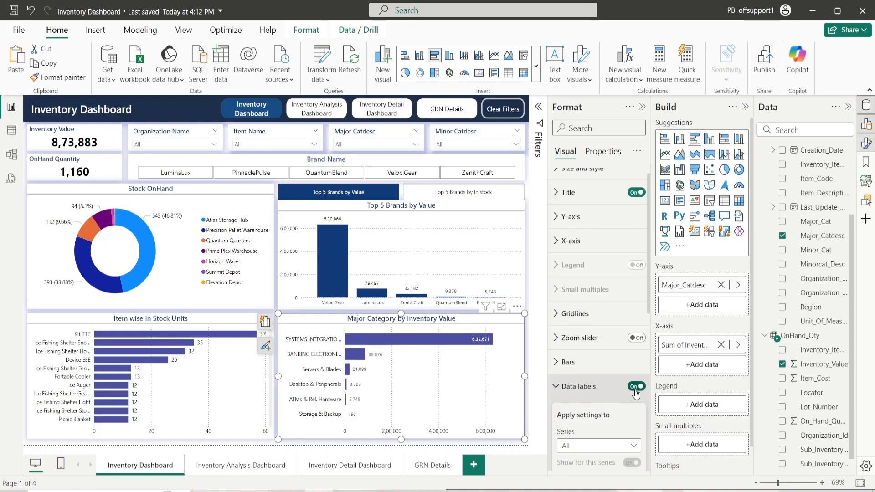
{"action": "scroll", "coordinate": [576, 365], "scroll_direction": "down", "scroll_amount": 3}
{"action": "scroll", "coordinate": [602, 337], "scroll_direction": "down", "scroll_amount": 3}
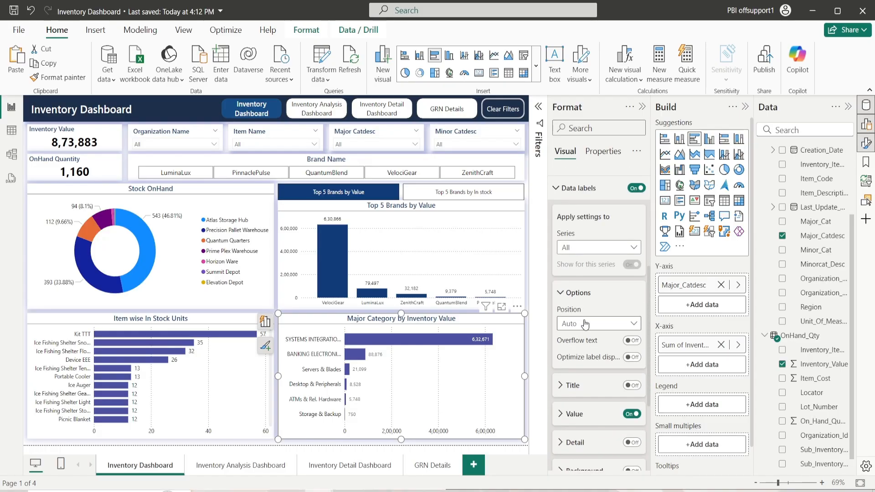
{"action": "left_click", "coordinate": [587, 323]}
{"action": "left_click", "coordinate": [588, 352]}
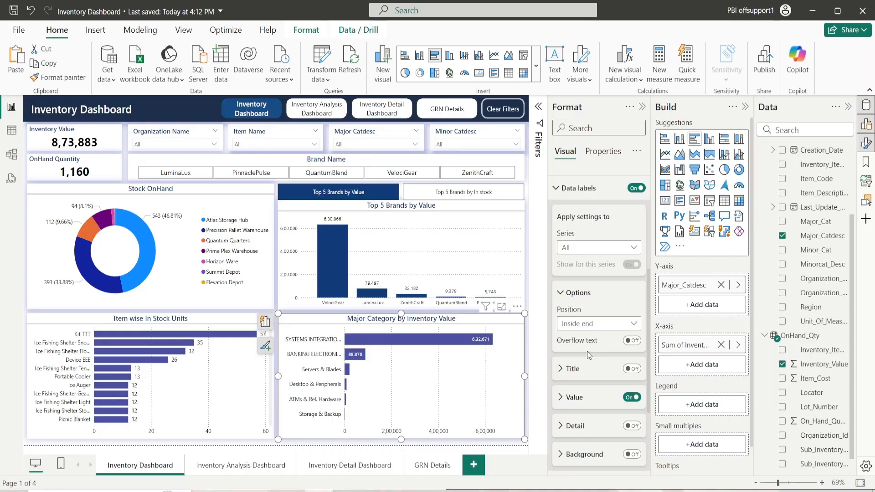
{"action": "left_click", "coordinate": [594, 325]}
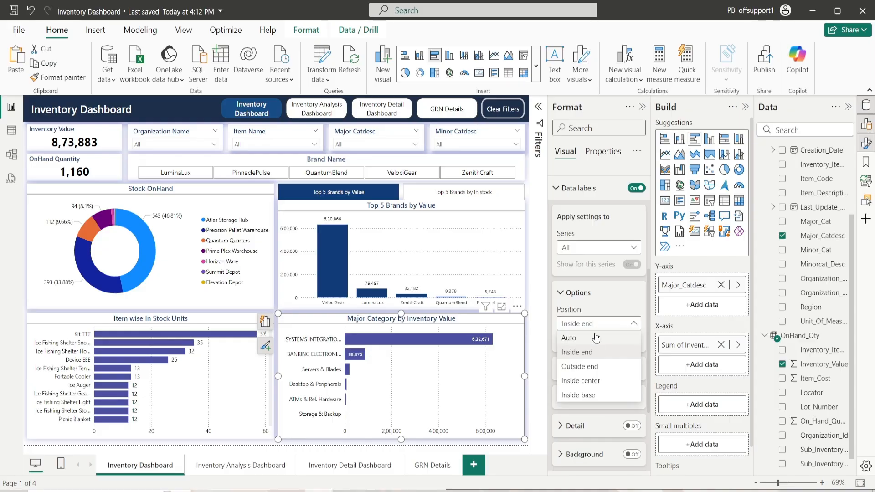
{"action": "left_click", "coordinate": [590, 370]}
{"action": "left_click", "coordinate": [564, 295]}
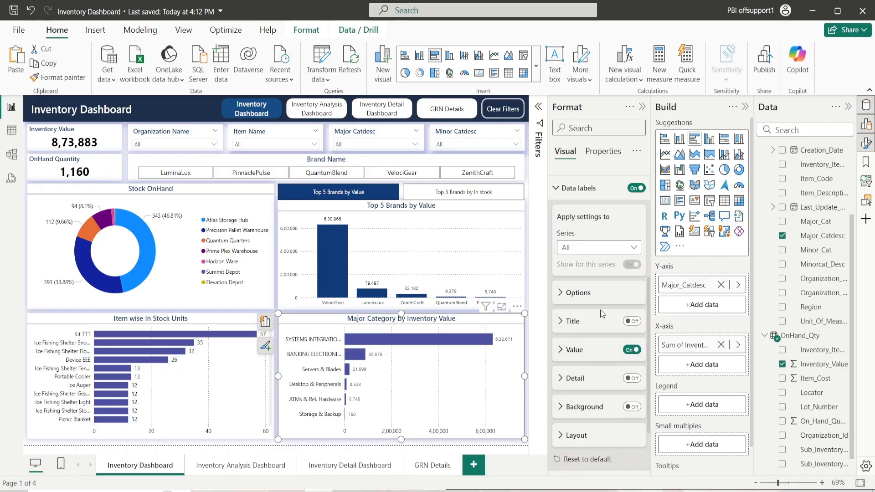
Set the data label values to font size 10 in black
{"action": "left_click", "coordinate": [579, 352]}
{"action": "scroll", "coordinate": [587, 402], "scroll_direction": "down", "scroll_amount": 3}
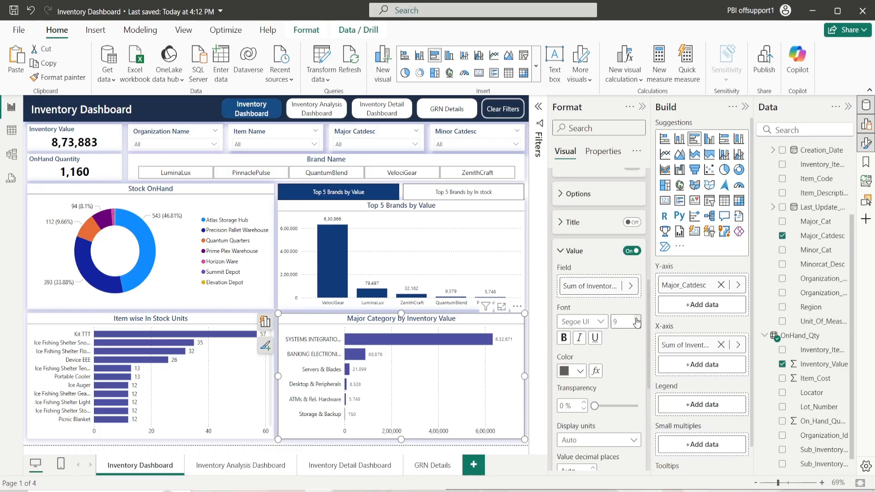
{"action": "left_click", "coordinate": [638, 320]}
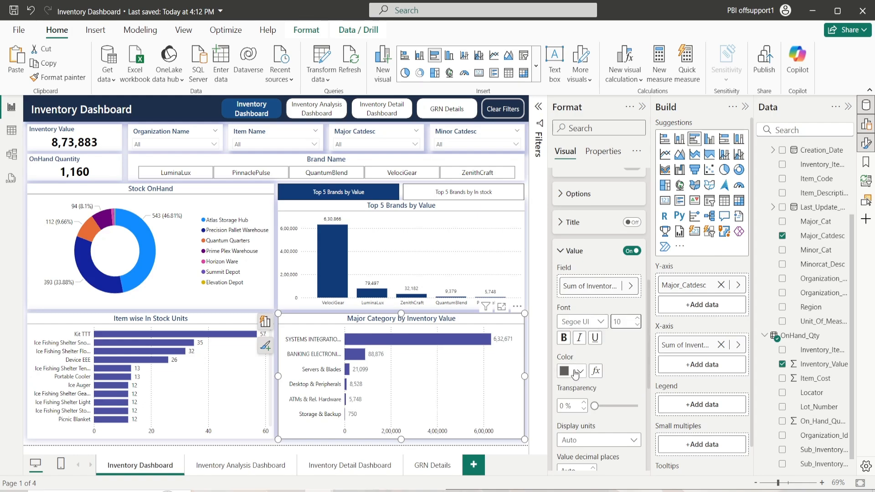
{"action": "left_click", "coordinate": [577, 372]}
{"action": "left_click", "coordinate": [588, 278]}
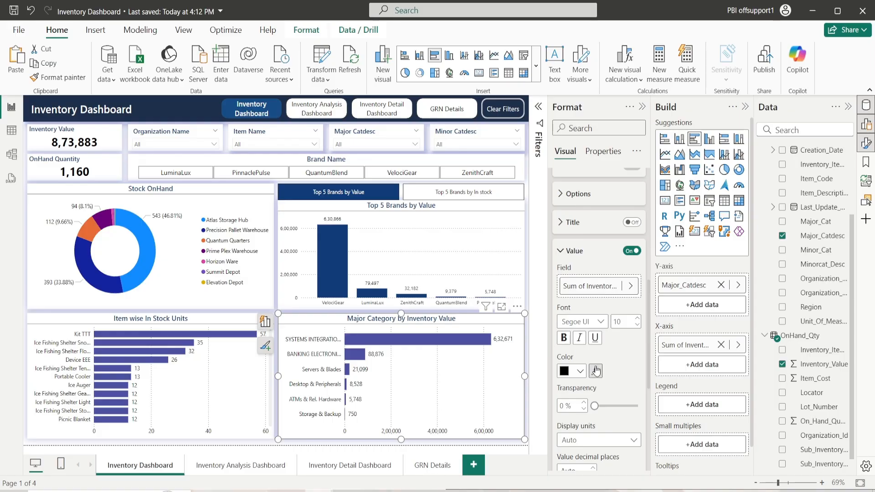
{"action": "left_click", "coordinate": [569, 256]}
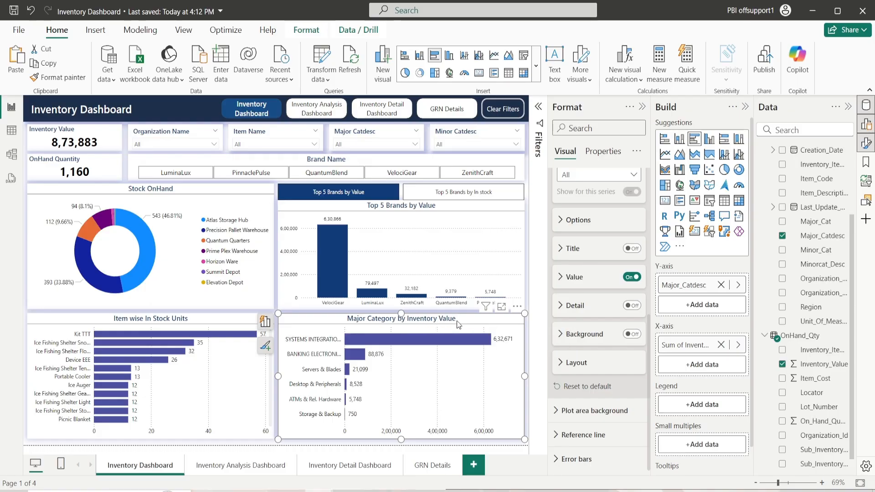
Place a copy of the Major Category by Inventory Value chart over the original, with Minorcat_Desc replacing Major_Catdesc on the Y-axis
{"action": "left_click_drag", "start_coordinate": [458, 324], "coordinate": [454, 299]}
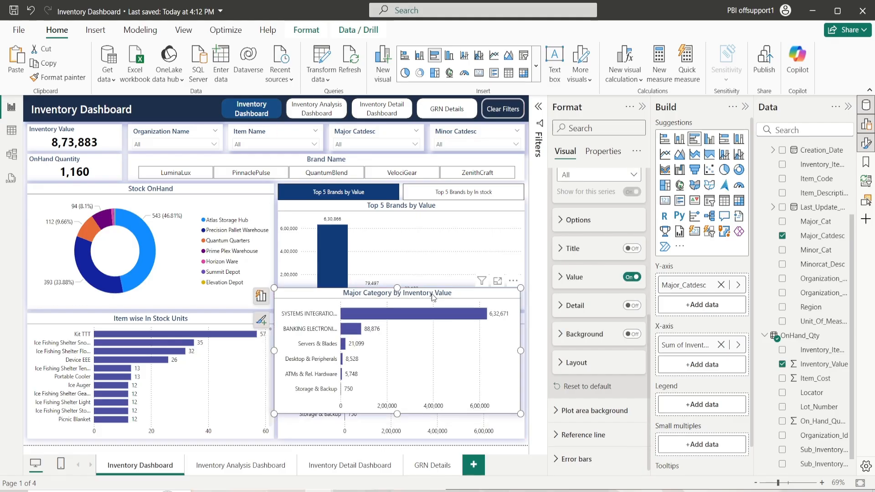
{"action": "left_click", "coordinate": [721, 285]}
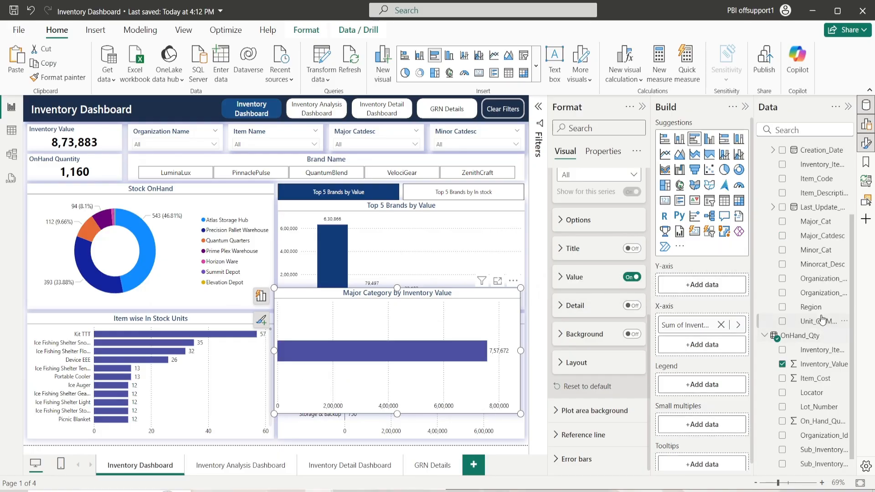
{"action": "scroll", "coordinate": [826, 321], "scroll_direction": "up", "scroll_amount": 2}
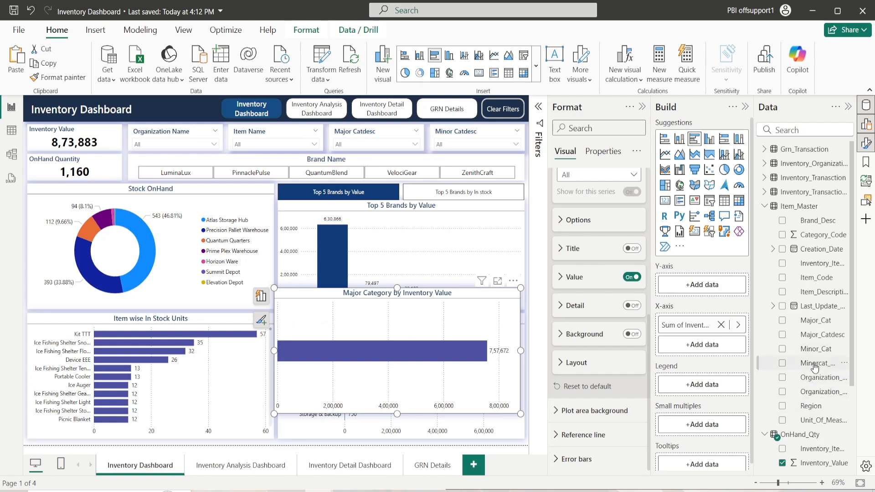
{"action": "left_click_drag", "start_coordinate": [814, 363], "coordinate": [698, 293]}
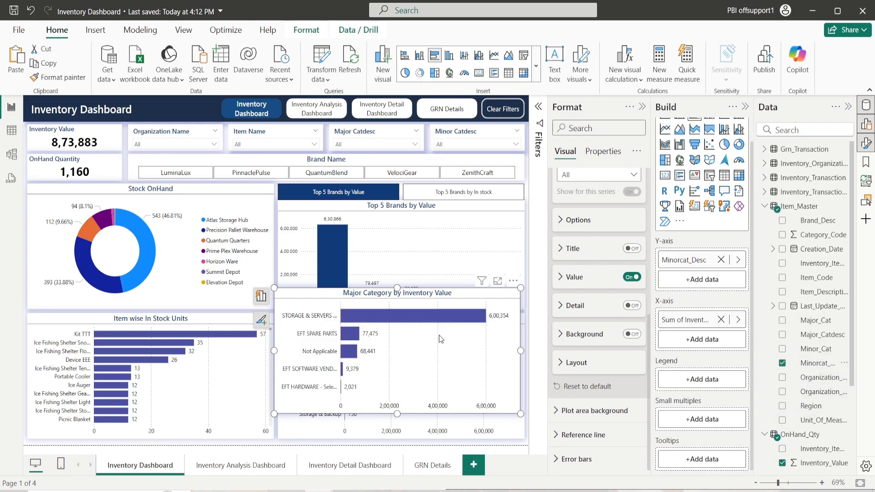
{"action": "left_click_drag", "start_coordinate": [461, 294], "coordinate": [463, 324]}
Retitle the copied chart Minor Category by Inventory Value and align it exactly over the original Major Category chart
{"action": "scroll", "coordinate": [568, 343], "scroll_direction": "up", "scroll_amount": 3}
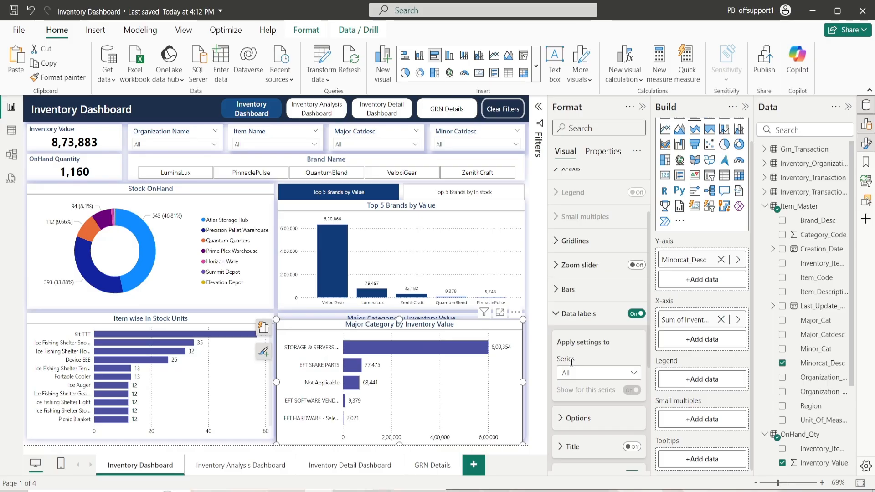
{"action": "left_click", "coordinate": [580, 324]}
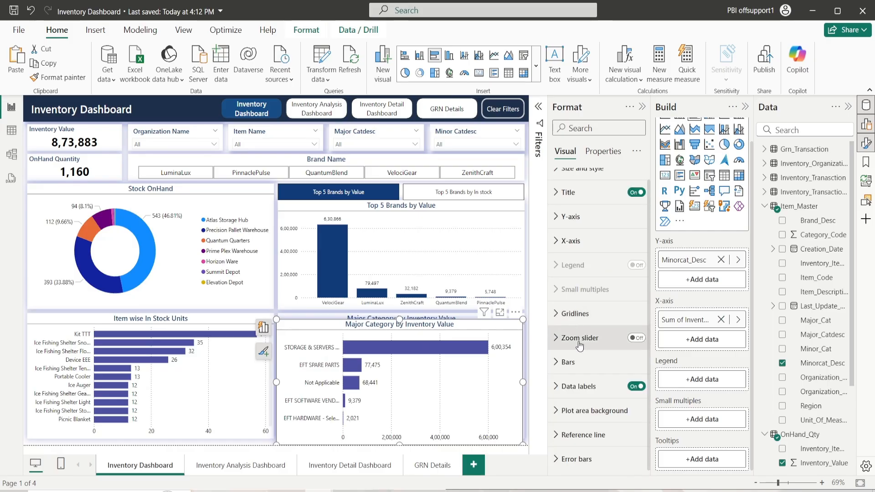
{"action": "scroll", "coordinate": [580, 343], "scroll_direction": "up", "scroll_amount": 1}
{"action": "left_click", "coordinate": [587, 205]}
{"action": "left_click", "coordinate": [586, 242]}
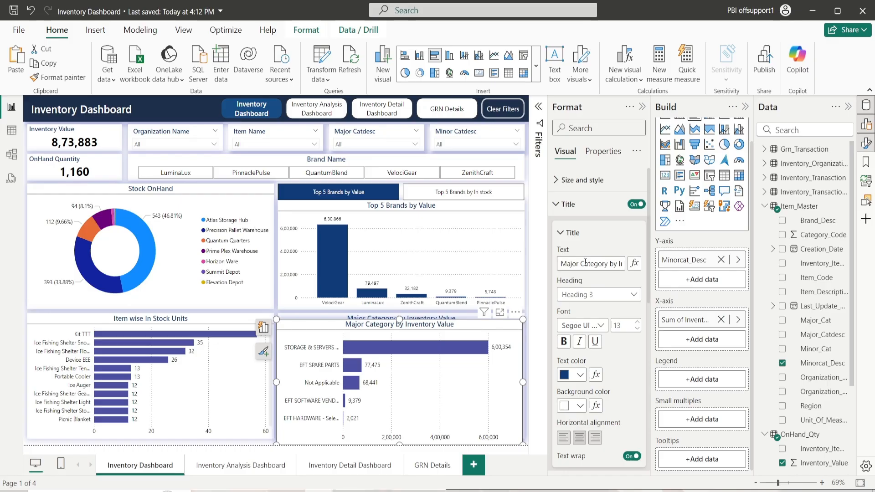
{"action": "key", "text": "BackSpace"}
{"action": "key", "text": "BackSpace"}
{"action": "key", "text": "BackSpace"}
{"action": "key", "text": "BackSpace"}
{"action": "type", "text": "inor"}
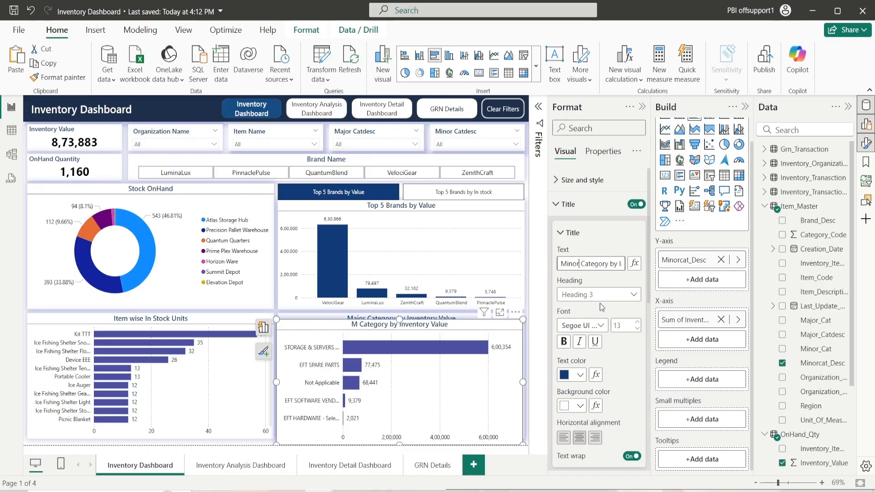
{"action": "left_click", "coordinate": [561, 238]}
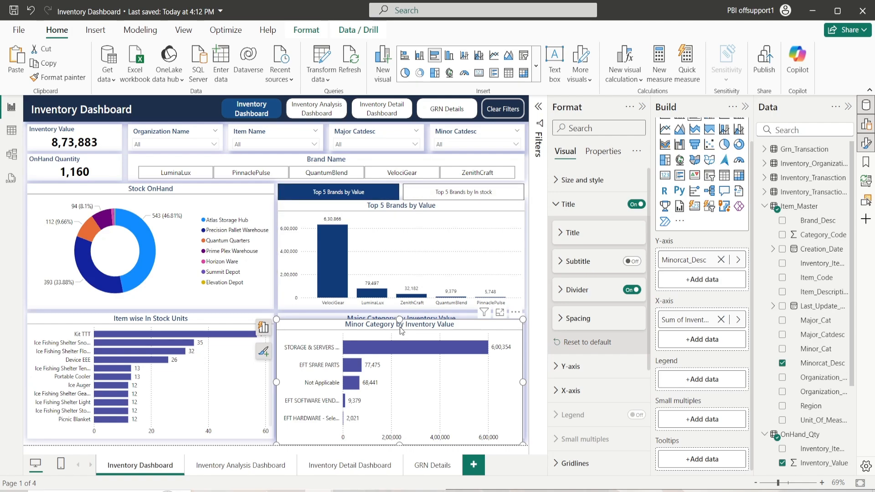
{"action": "left_click_drag", "start_coordinate": [402, 328], "coordinate": [405, 321]}
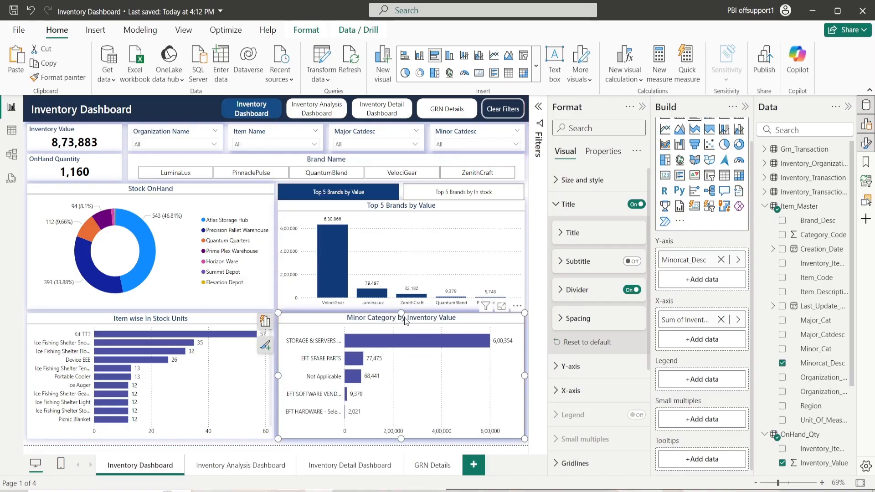
Insert a second bookmark navigator and place it over the upper part of the Top 5 Brands by Value chart
{"action": "left_click", "coordinate": [96, 30]}
{"action": "left_click", "coordinate": [530, 80]}
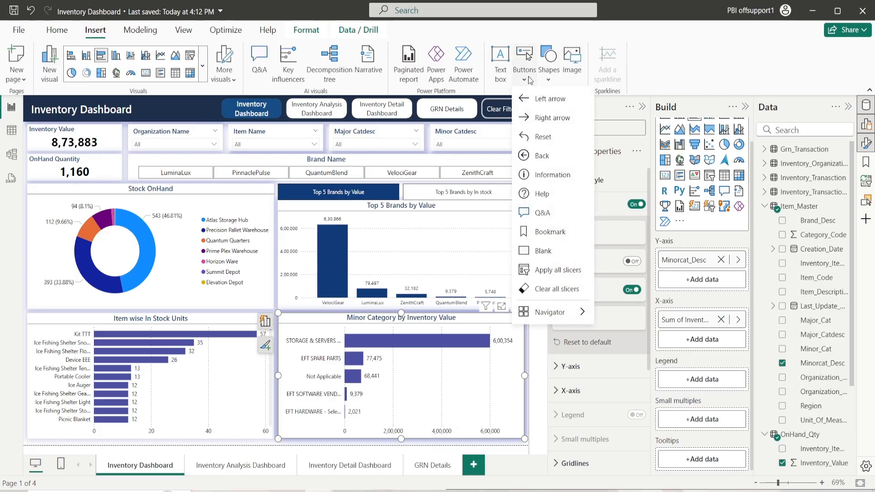
{"action": "mouse_move", "coordinate": [542, 312]}
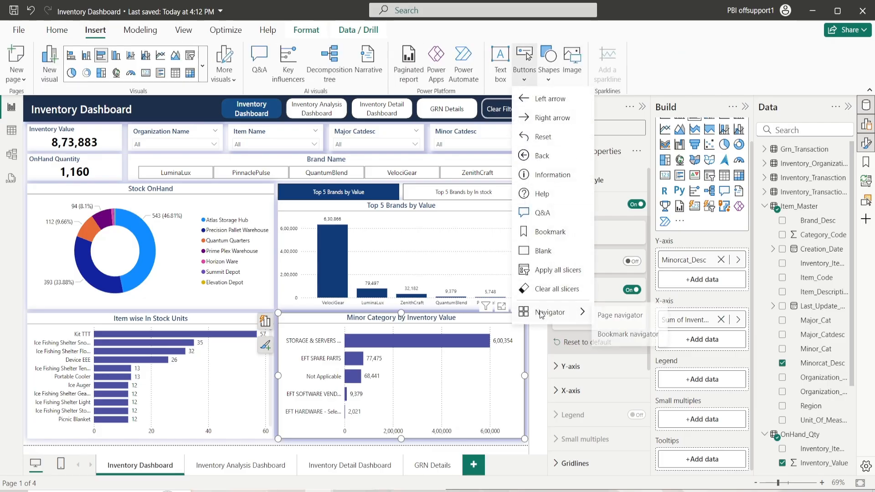
{"action": "left_click", "coordinate": [626, 334]}
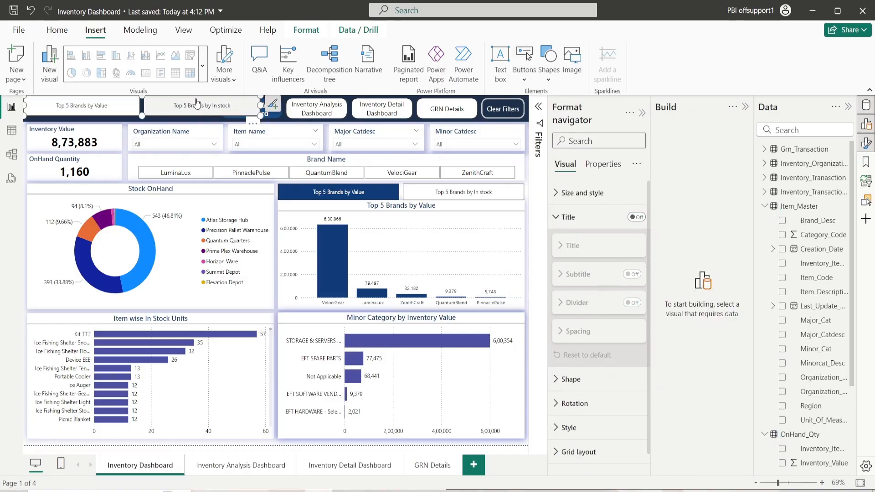
{"action": "left_click_drag", "start_coordinate": [199, 103], "coordinate": [434, 209]}
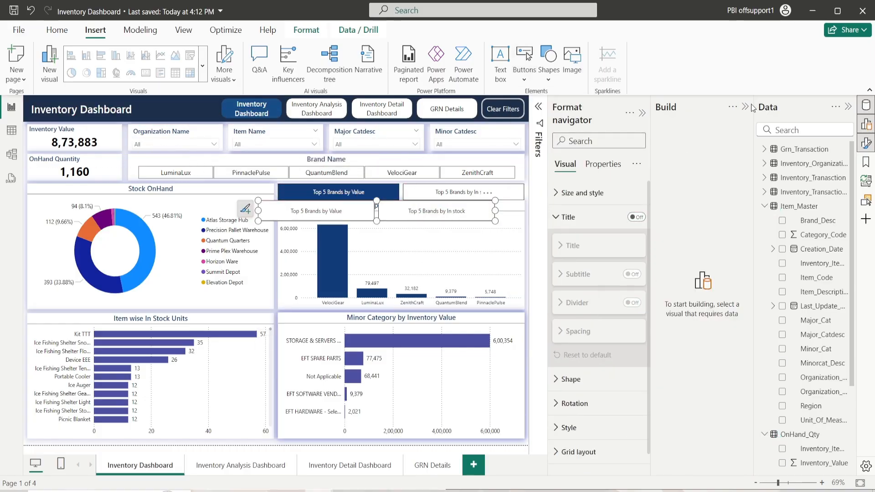
Add two new bookmarks of the current page and shift the new navigator slightly within the Top 5 Brands by Value chart
{"action": "left_click", "coordinate": [746, 107]}
{"action": "left_click", "coordinate": [866, 201]}
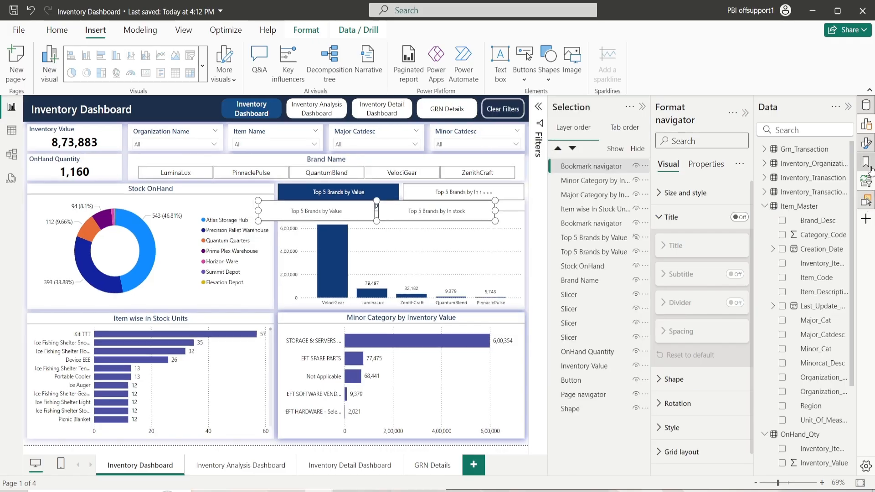
{"action": "left_click", "coordinate": [866, 163]}
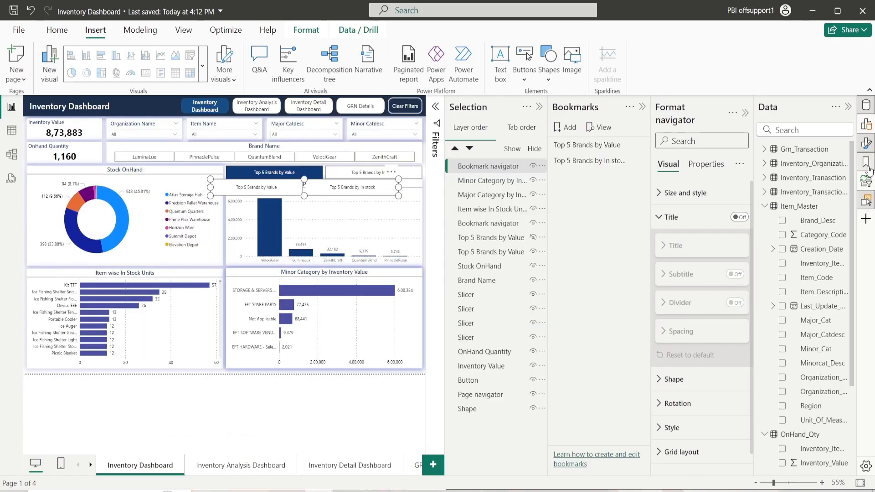
{"action": "left_click", "coordinate": [746, 113]}
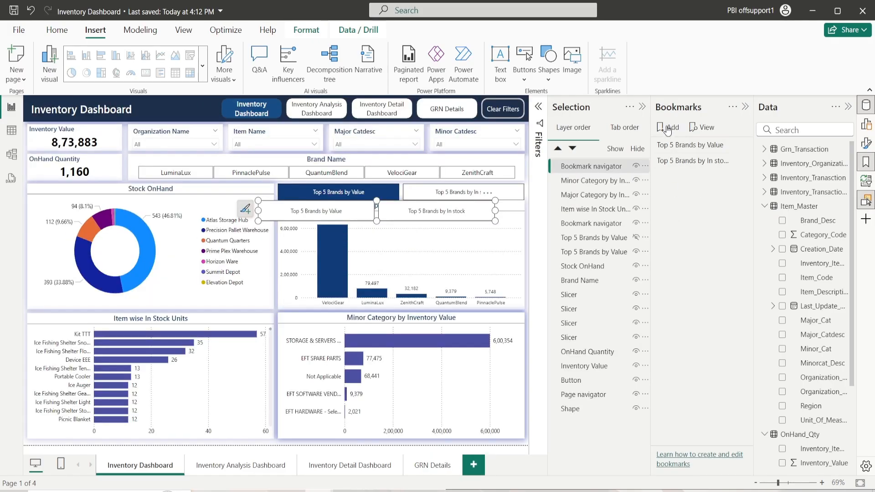
{"action": "left_click", "coordinate": [667, 130]}
{"action": "left_click", "coordinate": [670, 129]}
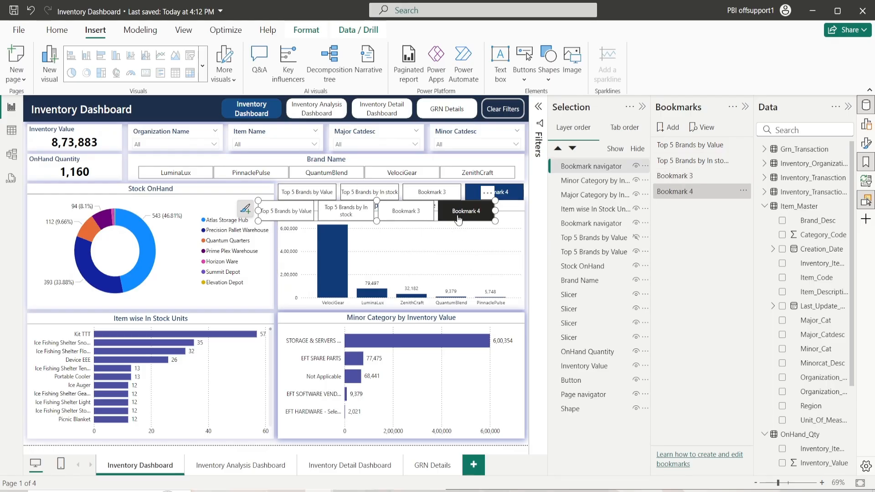
{"action": "left_click_drag", "start_coordinate": [452, 216], "coordinate": [469, 224]}
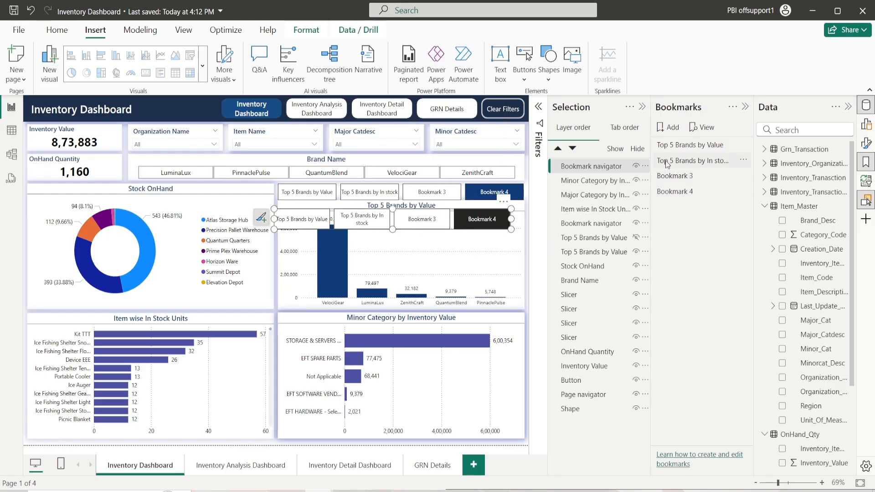
Rename the Bookmark 3 bookmark as Major Category by Inventory value
{"action": "left_click", "coordinate": [688, 177]}
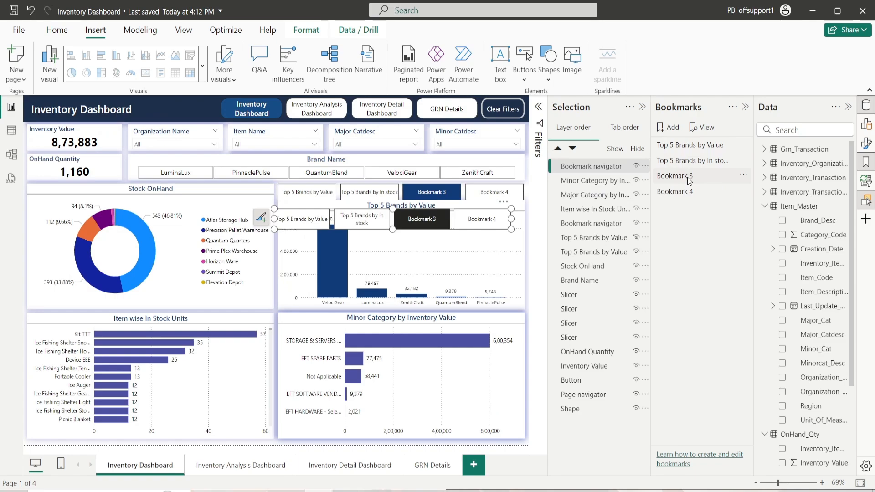
{"action": "double_click", "coordinate": [689, 177]}
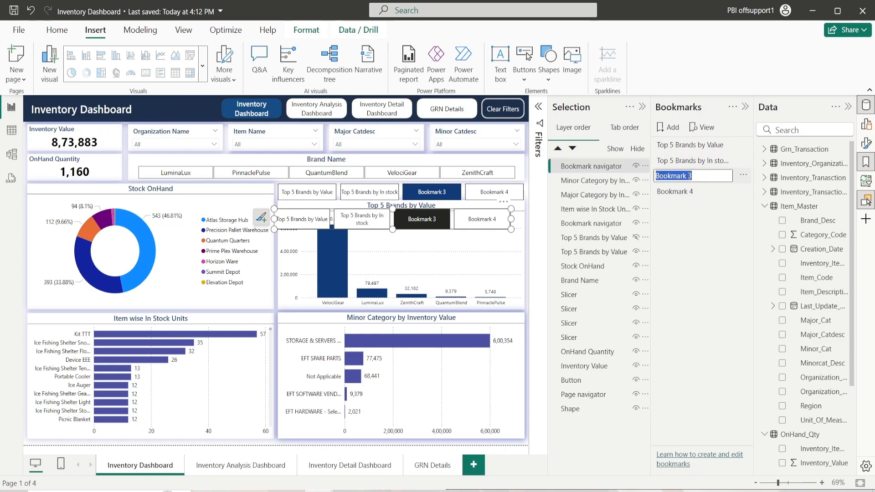
{"action": "type", "text": "Msjo"}
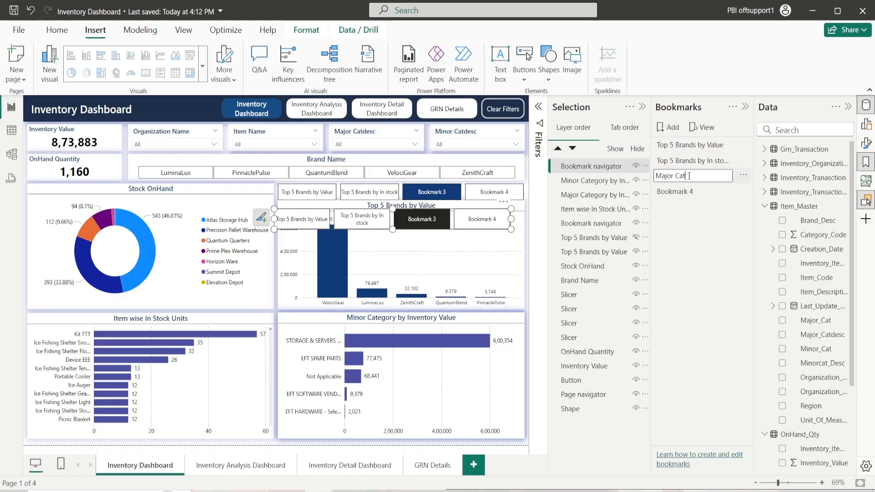
{"action": "type", "text": "r Category"}
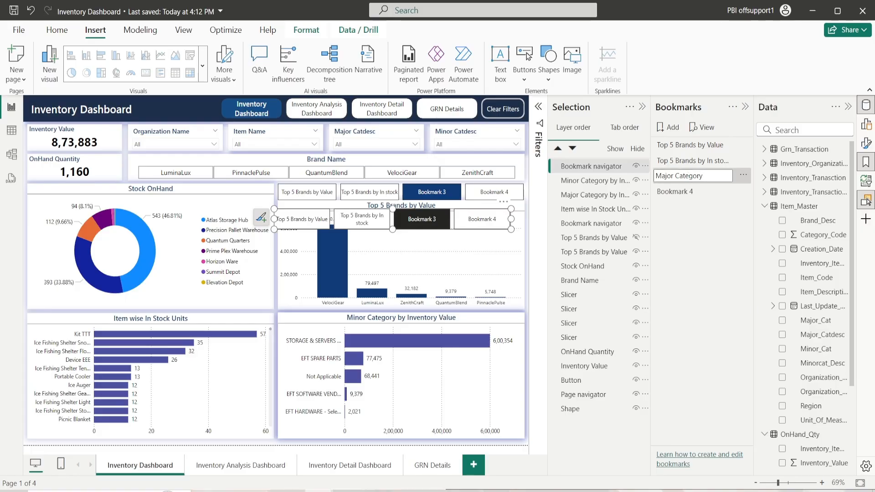
{"action": "type", "text": " by Inventor"}
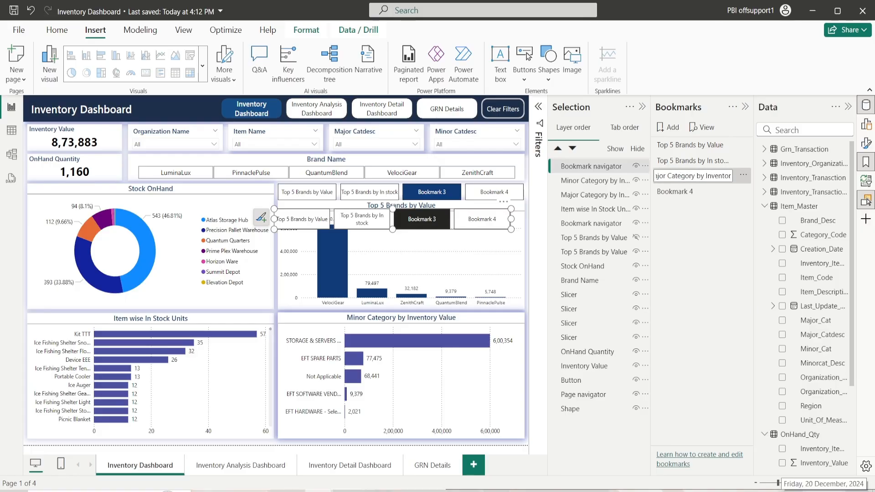
{"action": "type", "text": "y value"}
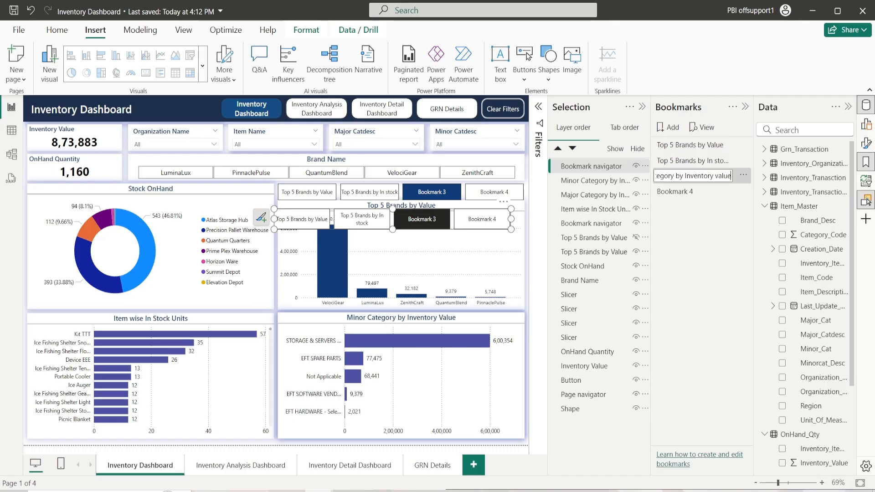
{"action": "key", "text": "Return"}
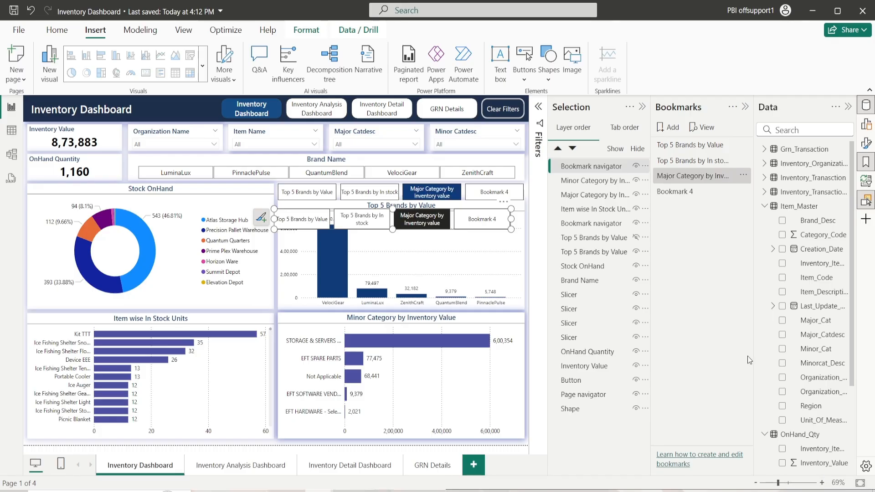
Rename the Bookmark 4 bookmark as Minor Category by Inventory Value
{"action": "left_click", "coordinate": [685, 189]}
{"action": "double_click", "coordinate": [685, 192]}
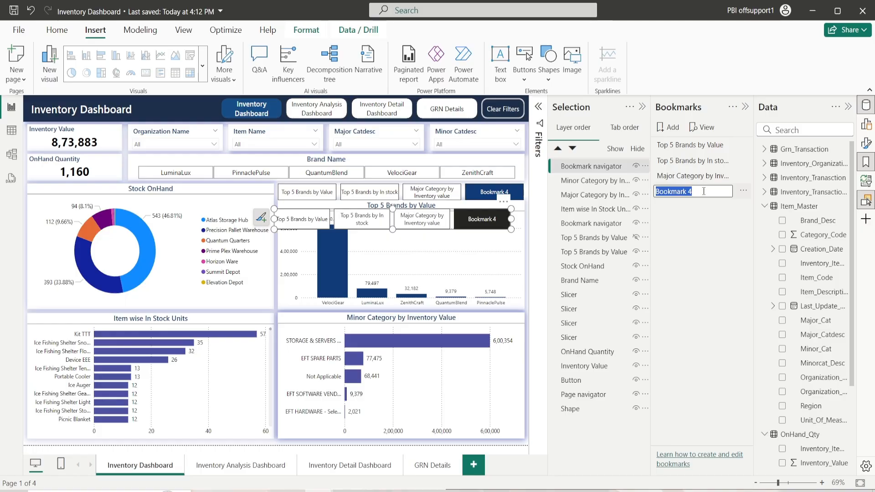
{"action": "type", "text": "Minor Category"}
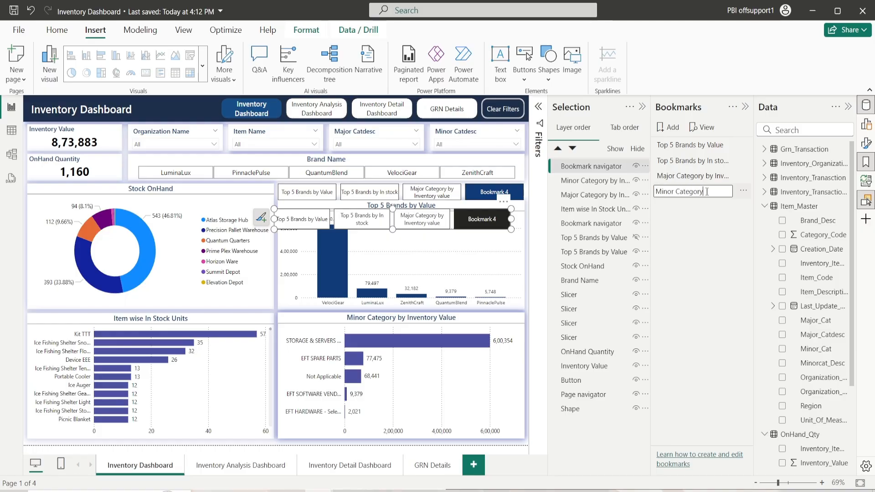
{"action": "type", "text": " By Inventory"}
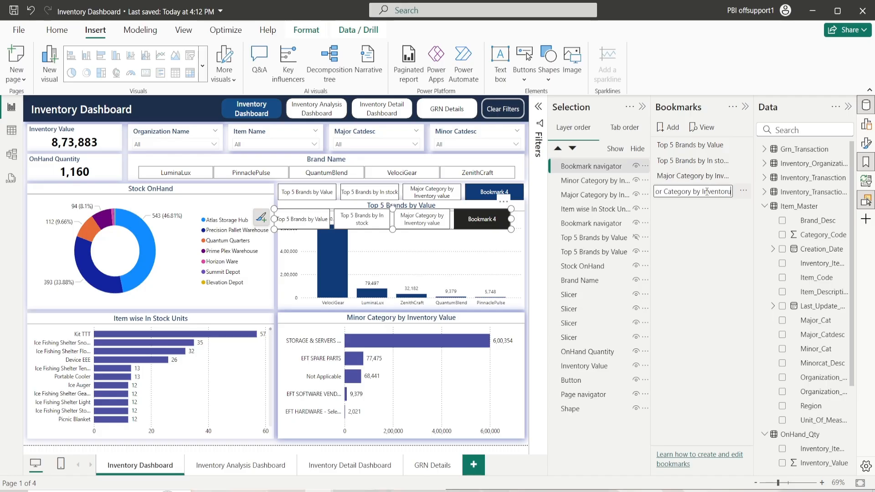
{"action": "type", "text": " vVal"}
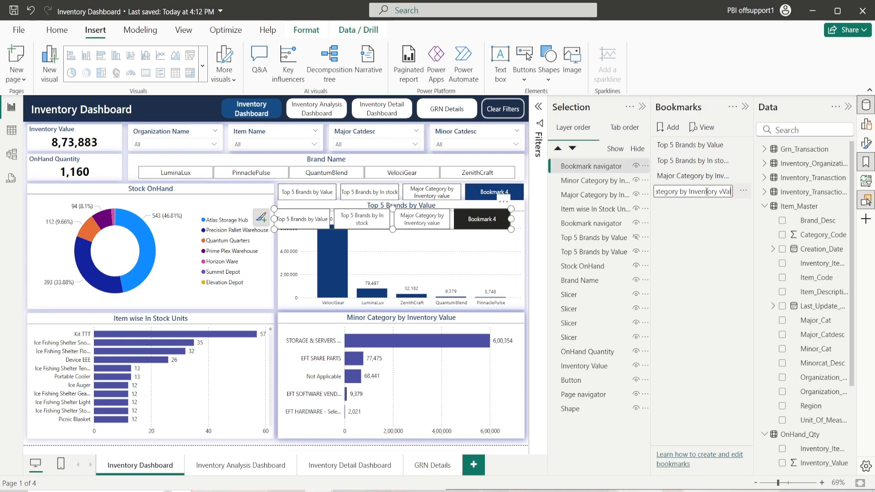
{"action": "key", "text": "BackSpace"}
{"action": "type", "text": "ue"}
{"action": "key", "text": "Return"}
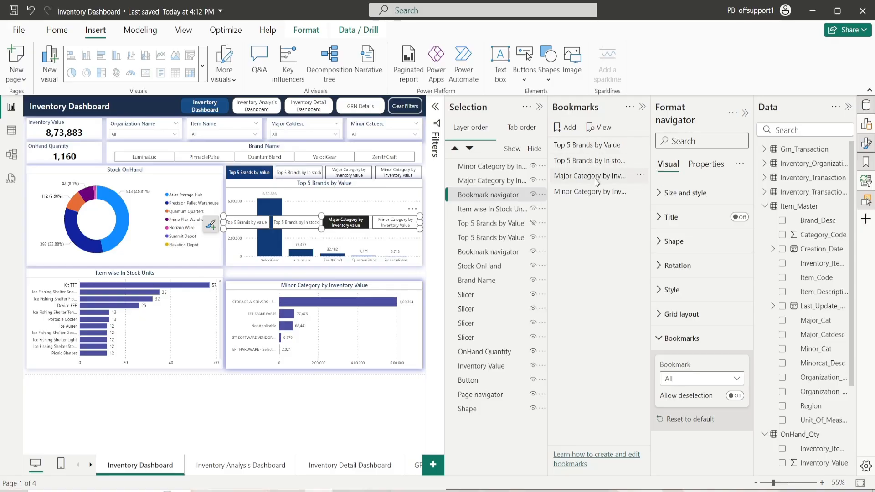
Group the Top 5 Brands by Value and Top 5 Brands by In stock bookmarks together
{"action": "left_click", "coordinate": [585, 149], "text": "ctrl"}
{"action": "left_click", "coordinate": [585, 161], "text": "ctrl"}
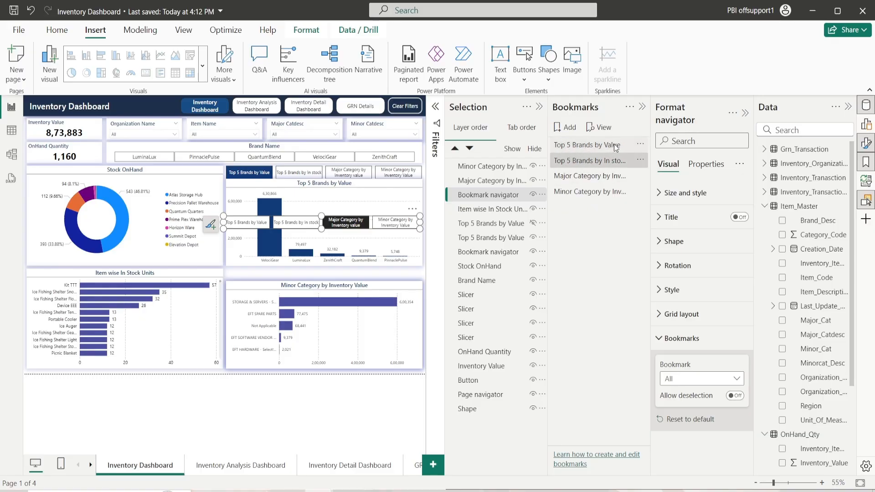
{"action": "left_click", "coordinate": [639, 146]}
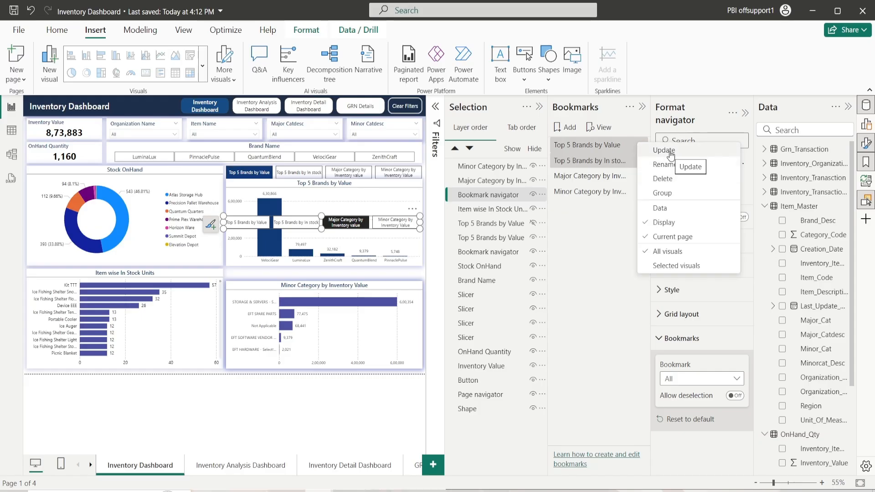
{"action": "left_click", "coordinate": [670, 194]}
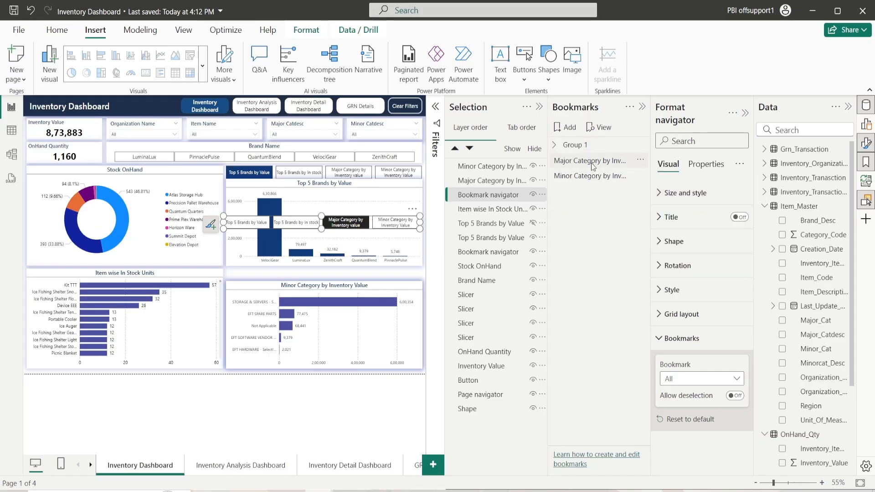
Combine the Major Category and Minor Category by Inventory Value bookmarks into a second group
{"action": "left_click", "coordinate": [592, 164]}
{"action": "left_click", "coordinate": [590, 175], "text": "ctrl"}
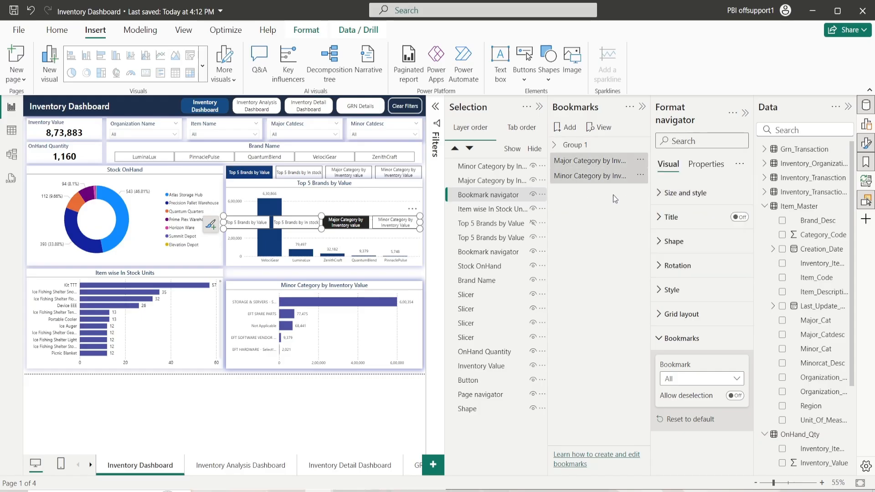
{"action": "left_click", "coordinate": [639, 160]}
{"action": "left_click", "coordinate": [665, 208]}
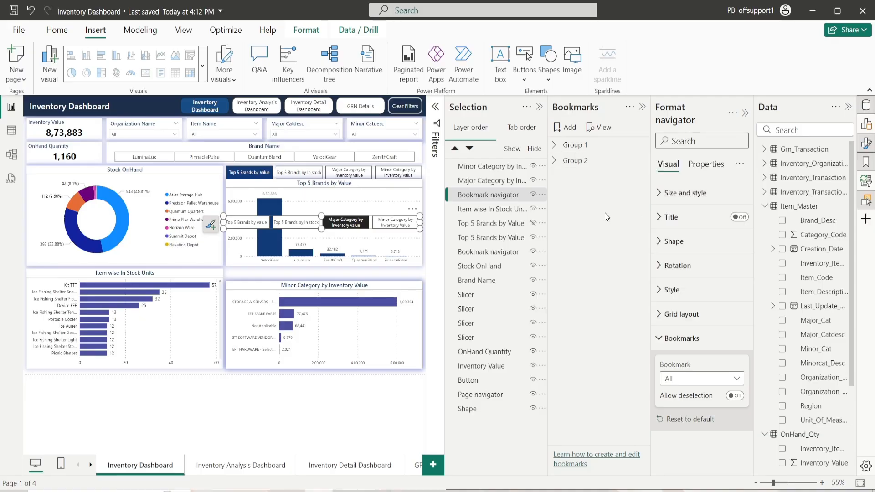
Limit the original bookmark navigator above the Top 5 Brands chart to the Group 1 bookmarks
{"action": "left_click", "coordinate": [377, 393]}
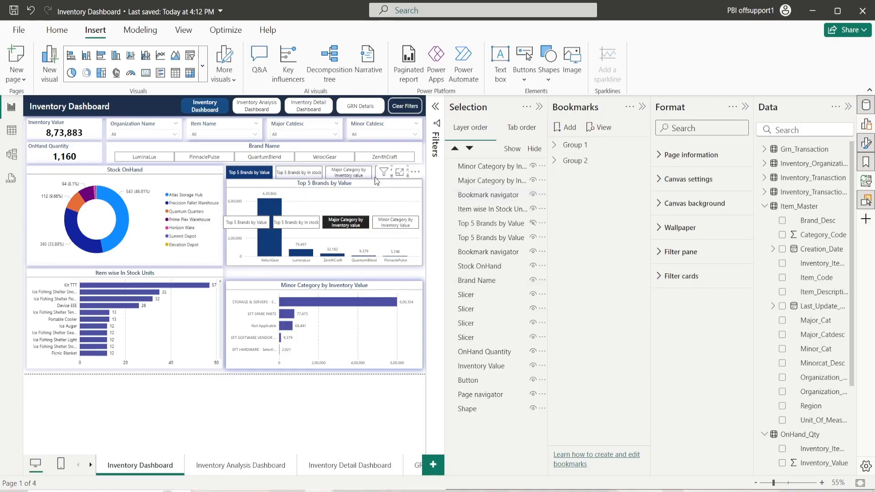
{"action": "left_click", "coordinate": [346, 172]}
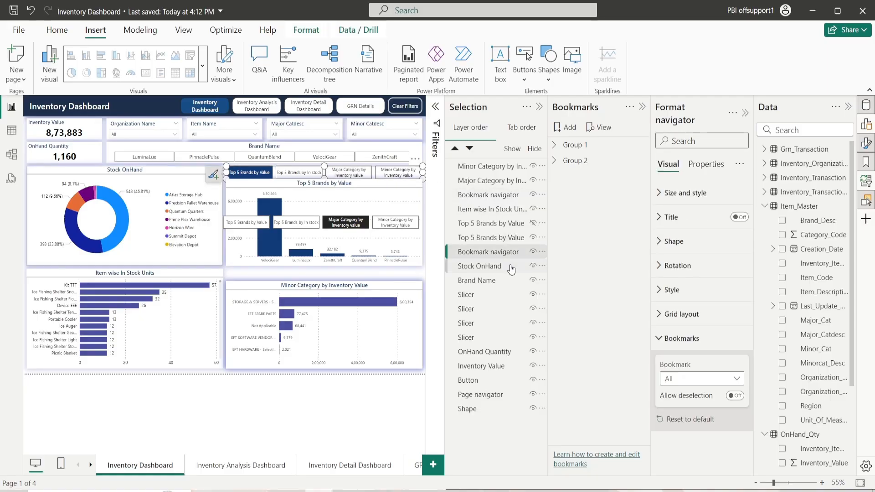
{"action": "left_click", "coordinate": [703, 379]}
{"action": "left_click", "coordinate": [676, 407]}
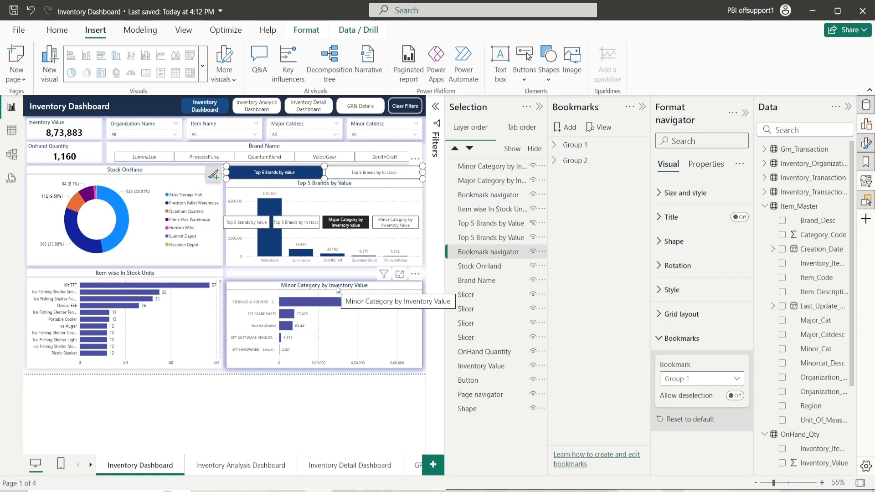
Place the second bookmark navigator directly above the Minor Category chart and limit it to the Group 2 bookmarks
{"action": "left_click_drag", "start_coordinate": [337, 224], "coordinate": [342, 276]}
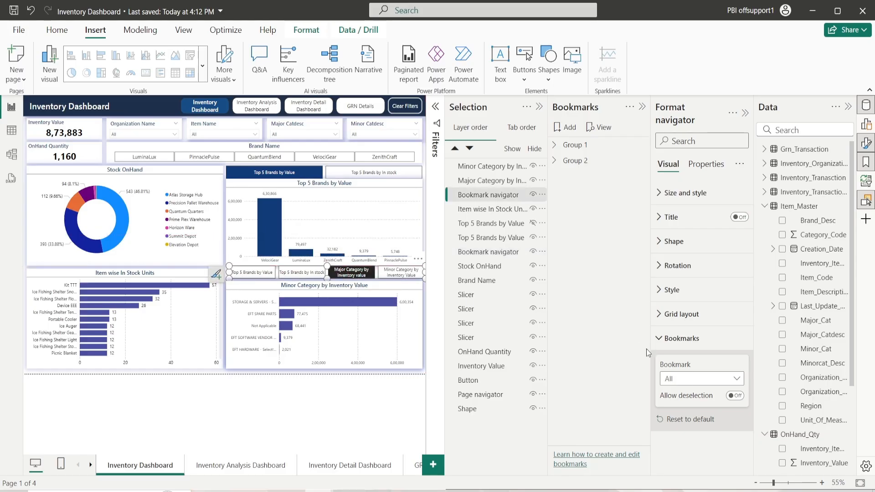
{"action": "left_click", "coordinate": [683, 378]}
{"action": "left_click", "coordinate": [693, 420]}
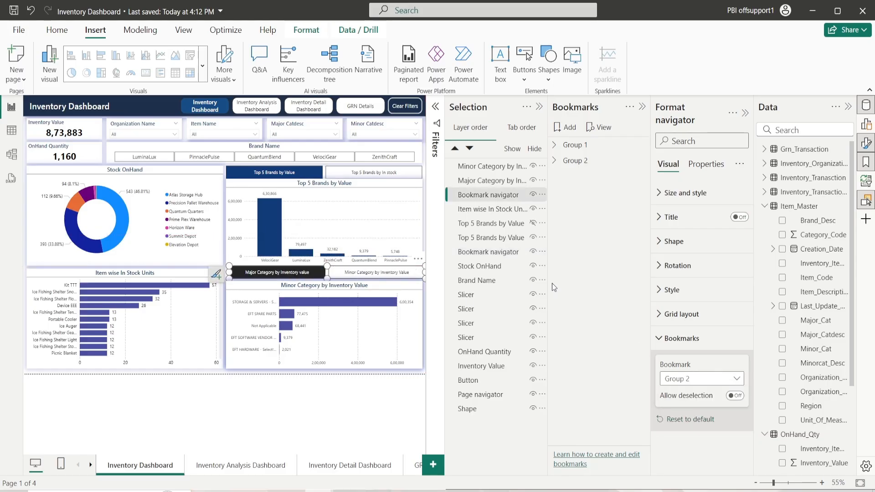
{"action": "left_click_drag", "start_coordinate": [331, 276], "coordinate": [331, 278]}
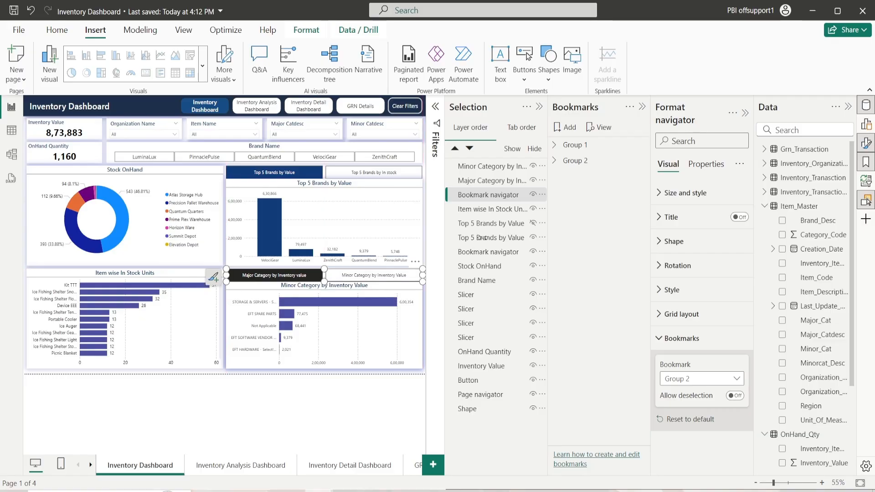
Hide the Minor Category by Inventory Value chart and update the Major Category bookmark in Group 2 to that view
{"action": "left_click", "coordinate": [495, 183]}
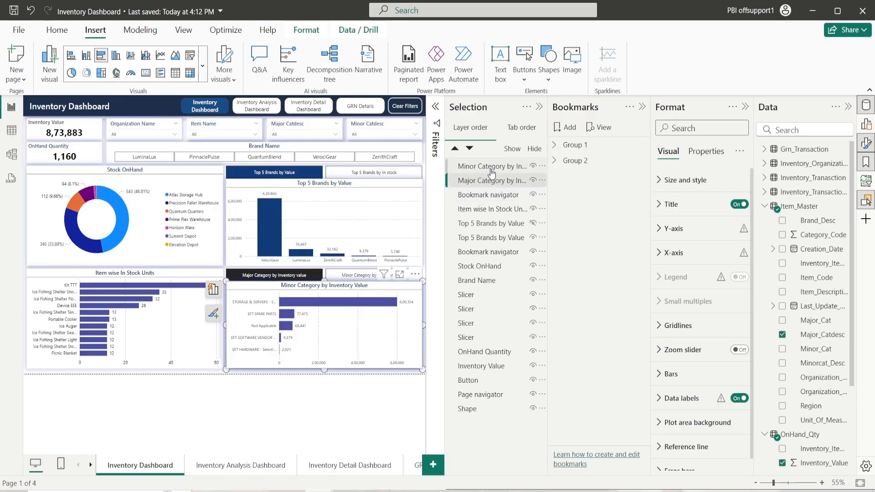
{"action": "left_click", "coordinate": [491, 169], "text": "ctrl"}
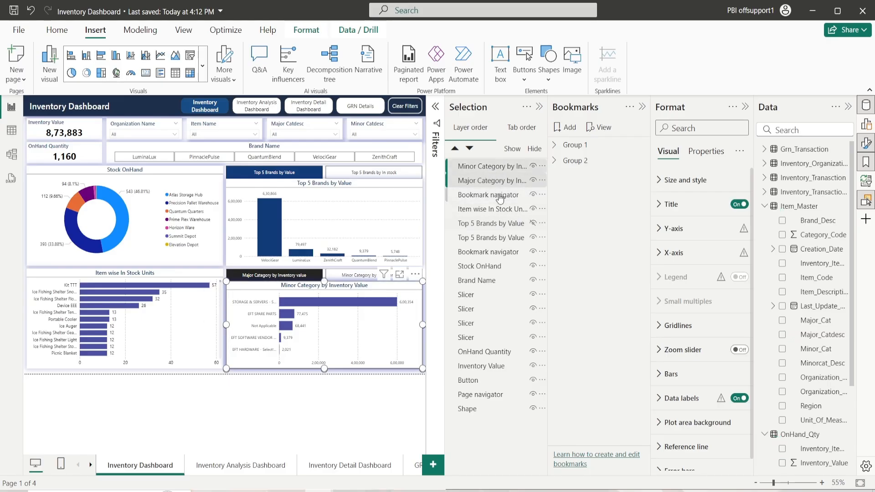
{"action": "left_click", "coordinate": [554, 161]}
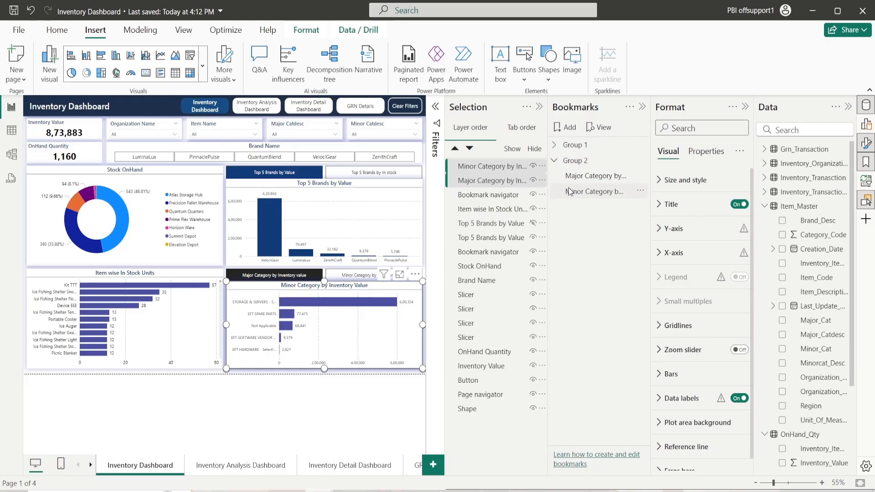
{"action": "left_click", "coordinate": [532, 183]}
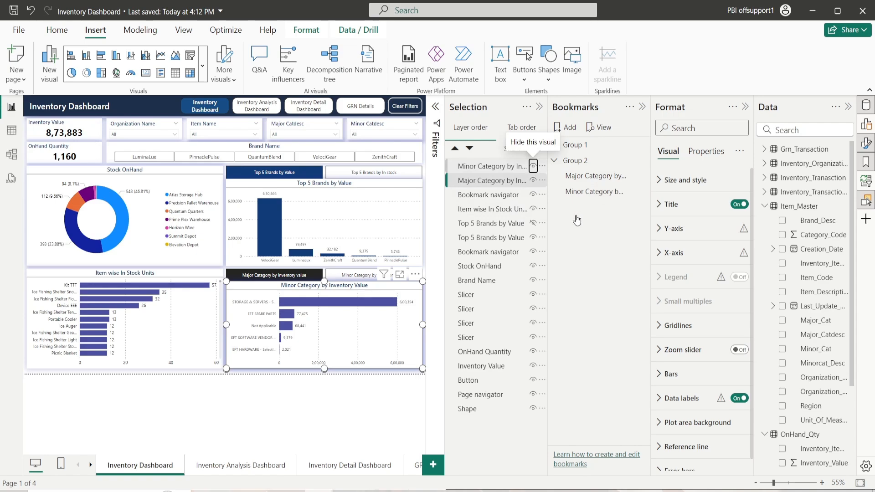
{"action": "left_click", "coordinate": [533, 167]}
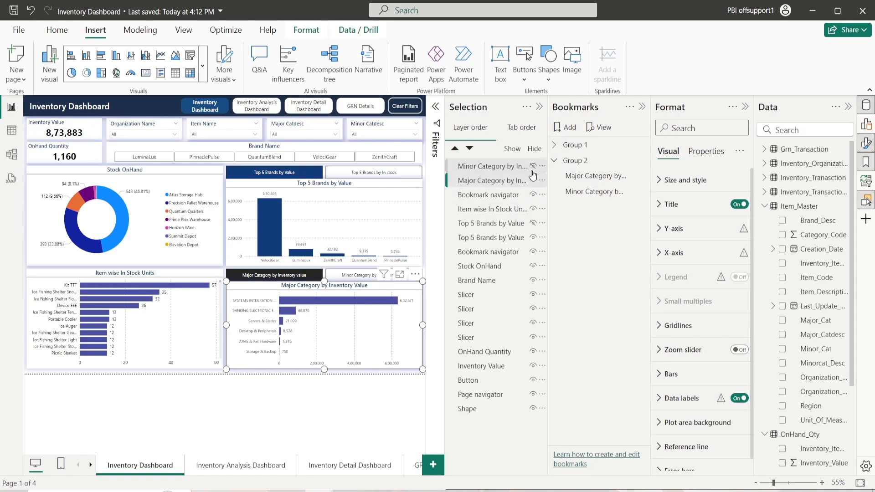
{"action": "right_click", "coordinate": [585, 182]}
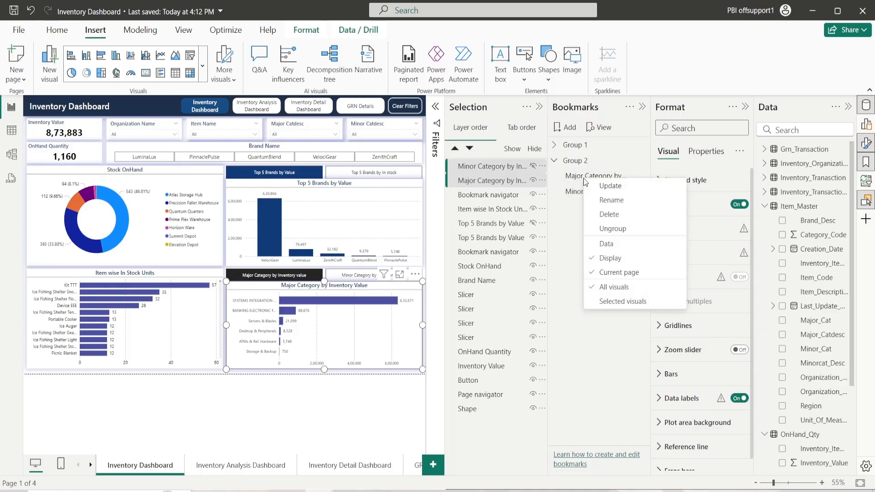
{"action": "left_click", "coordinate": [609, 185]}
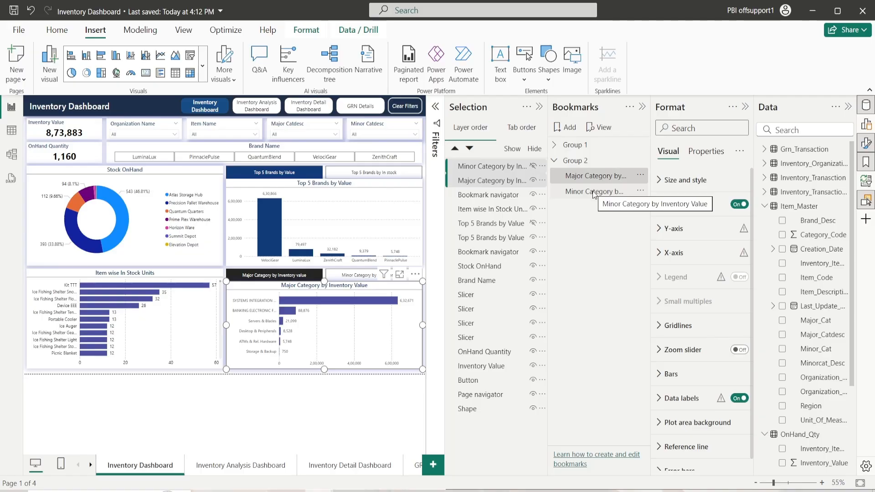
Hide the Major Category chart, show the Minor Category chart and update the Minor Category bookmark to that view
{"action": "left_click", "coordinate": [591, 194]}
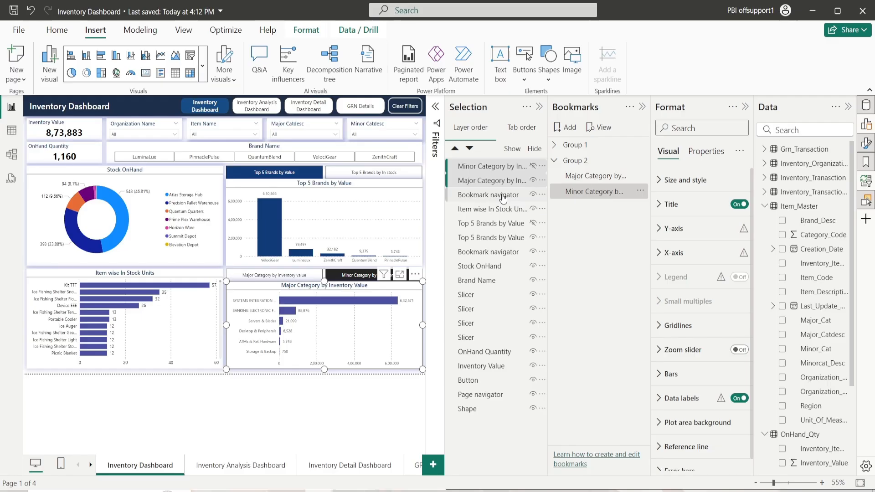
{"action": "left_click", "coordinate": [533, 180]}
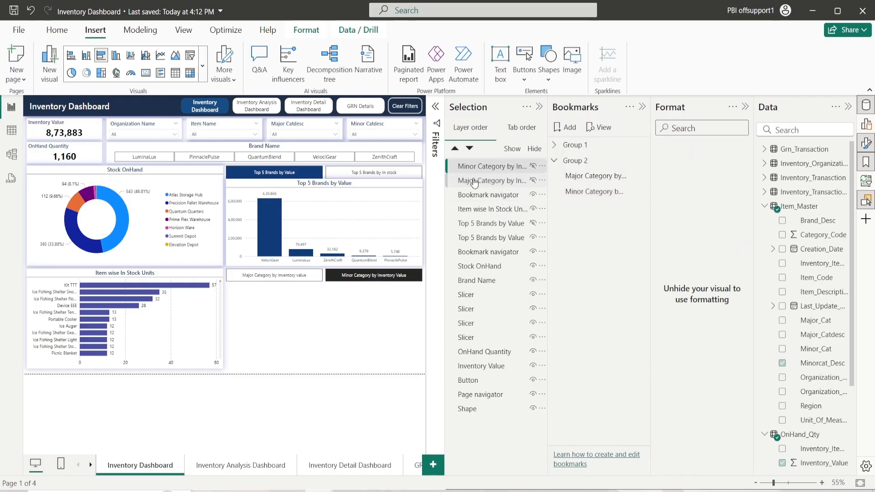
{"action": "left_click", "coordinate": [532, 166]}
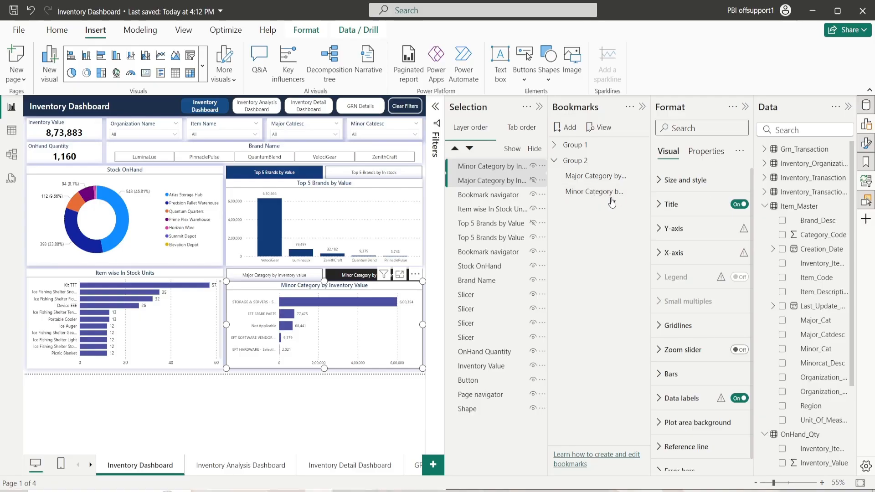
{"action": "right_click", "coordinate": [593, 191]}
{"action": "left_click", "coordinate": [620, 196]}
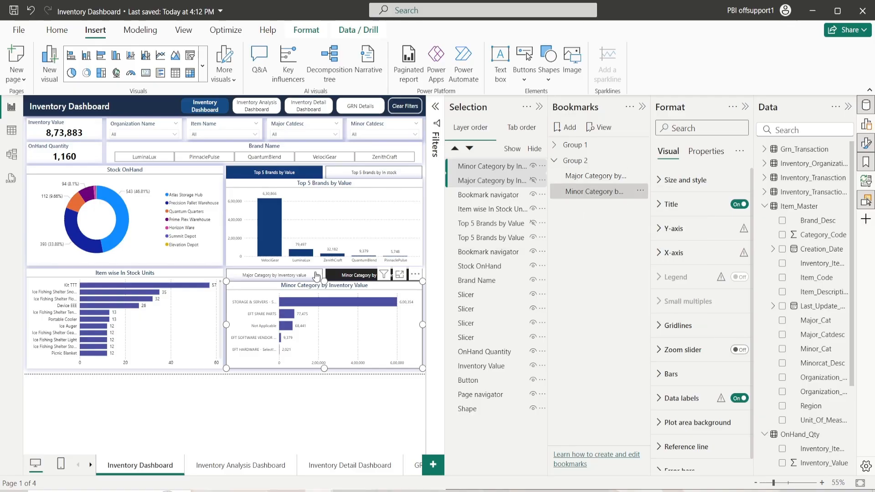
Test switching between the Major and Minor Category charts with the navigator, closing the Bookmarks and Selection panes along the way
{"action": "left_click", "coordinate": [275, 275], "text": "ctrl"}
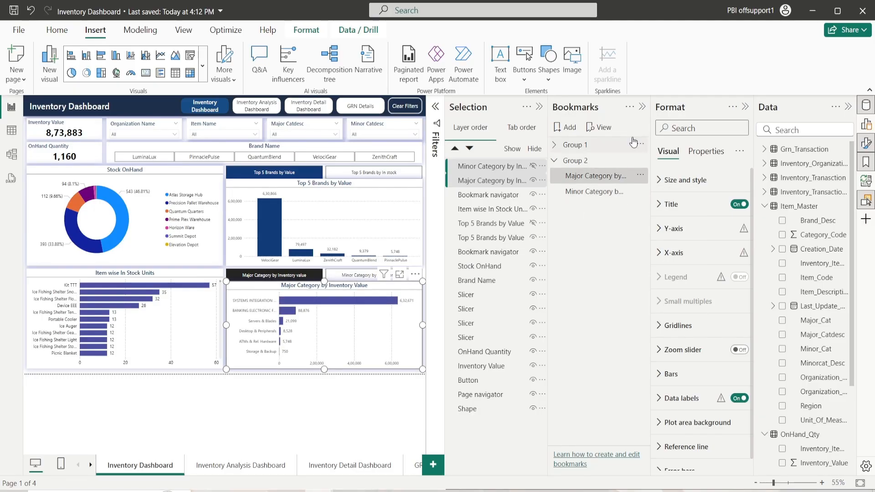
{"action": "left_click", "coordinate": [642, 107]}
{"action": "left_click", "coordinate": [643, 107]}
{"action": "left_click", "coordinate": [599, 310]}
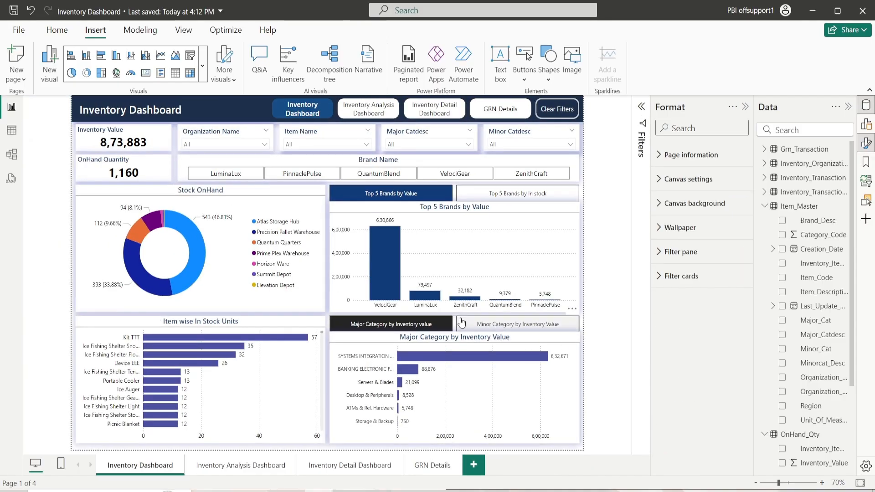
{"action": "left_click", "coordinate": [441, 329], "text": "ctrl"}
{"action": "left_click", "coordinate": [477, 326], "text": "ctrl"}
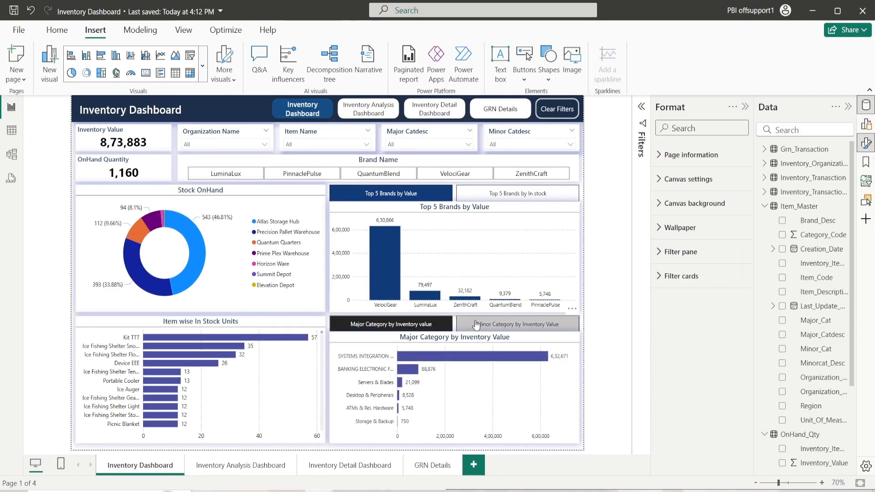
{"action": "left_click", "coordinate": [408, 325], "text": "ctrl"}
{"action": "left_click", "coordinate": [486, 325], "text": "ctrl"}
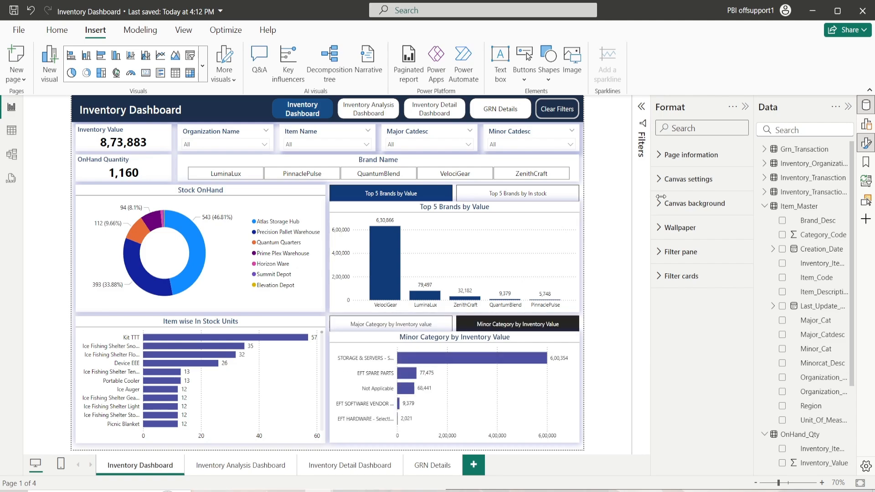
Style the default state of the Major/Minor Category navigator with black text and a white fill
{"action": "left_click", "coordinate": [490, 326]}
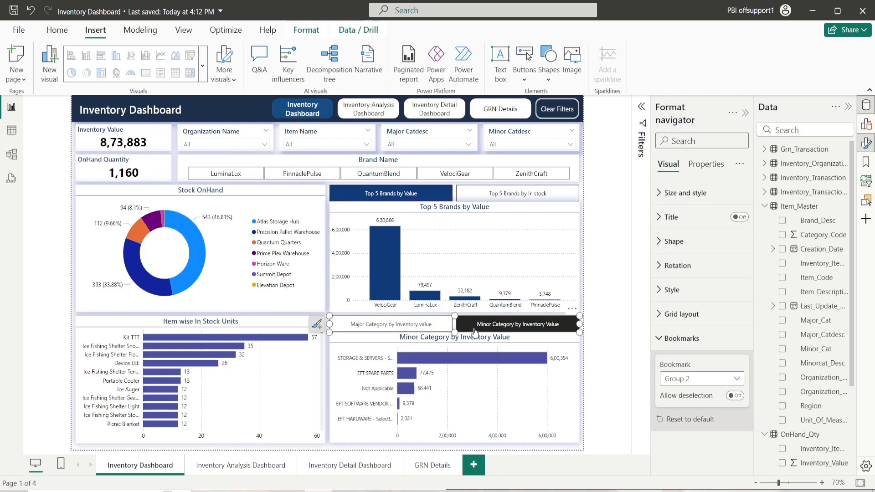
{"action": "left_click", "coordinate": [670, 341]}
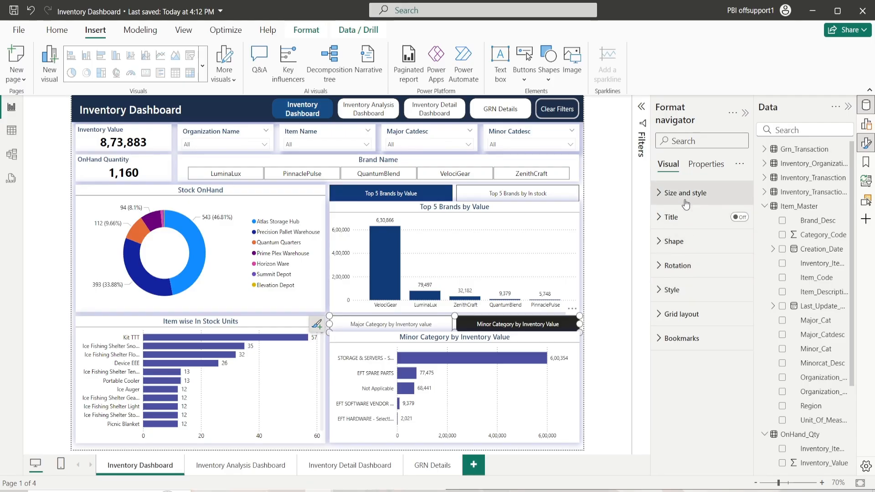
{"action": "left_click", "coordinate": [672, 290]}
{"action": "scroll", "coordinate": [684, 308], "scroll_direction": "down", "scroll_amount": 2}
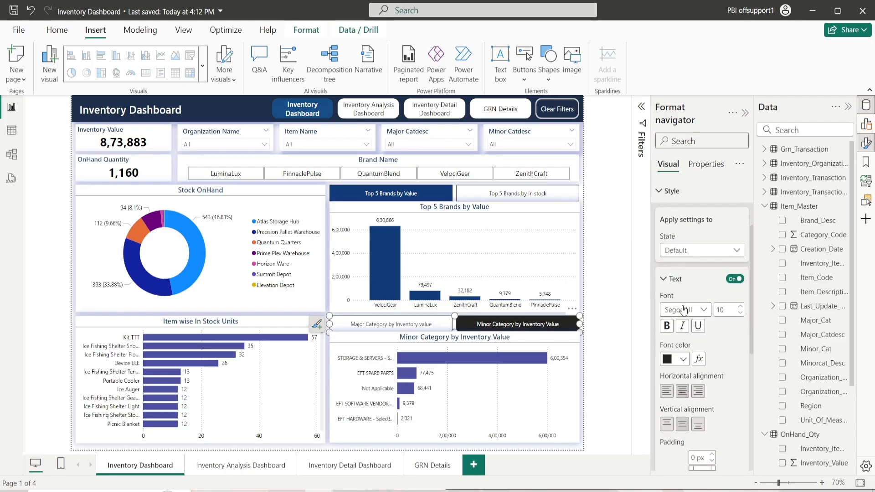
{"action": "left_click", "coordinate": [682, 360]}
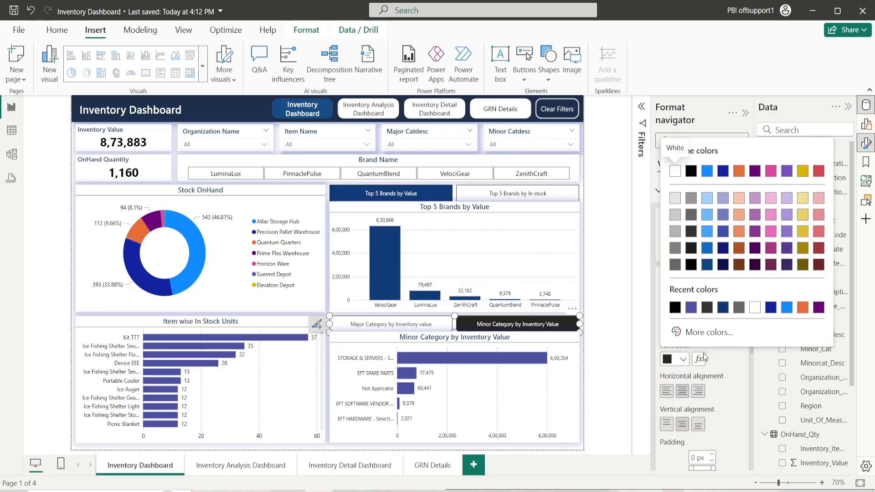
{"action": "left_click", "coordinate": [678, 310]}
{"action": "scroll", "coordinate": [693, 355], "scroll_direction": "down", "scroll_amount": 2}
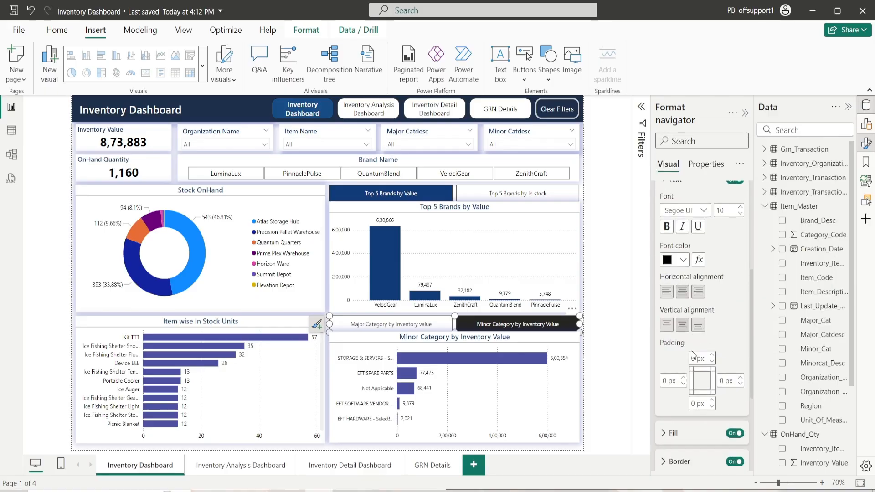
{"action": "scroll", "coordinate": [690, 351], "scroll_direction": "down", "scroll_amount": 2}
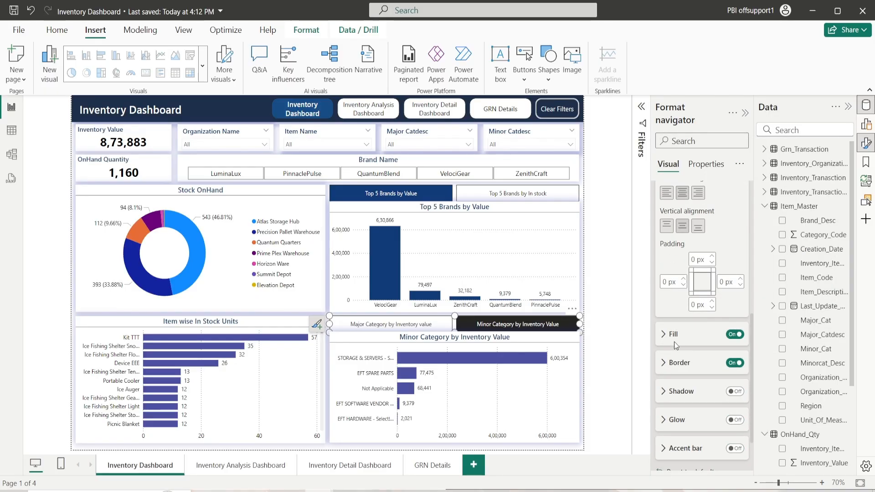
{"action": "left_click", "coordinate": [672, 334]}
{"action": "left_click", "coordinate": [682, 365]}
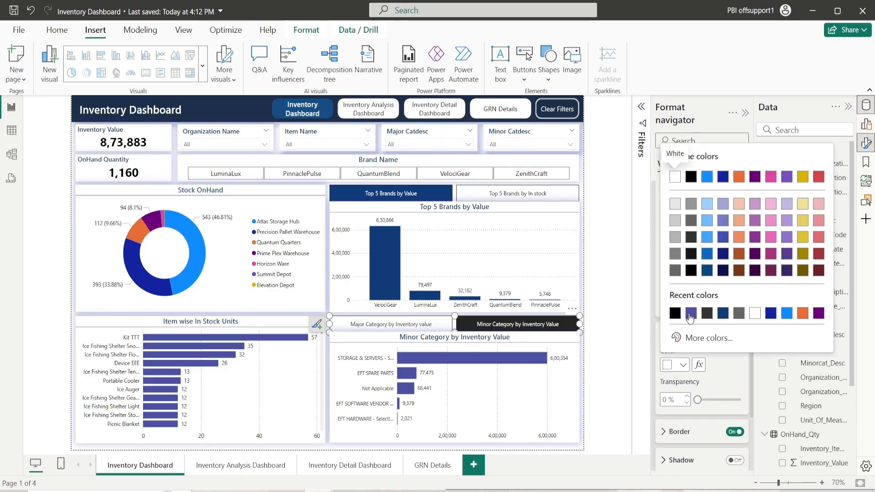
{"action": "left_click", "coordinate": [755, 314]}
Set the font color of the category navigator's Selected state to white
{"action": "scroll", "coordinate": [701, 362], "scroll_direction": "up", "scroll_amount": 5}
{"action": "left_click", "coordinate": [680, 255]}
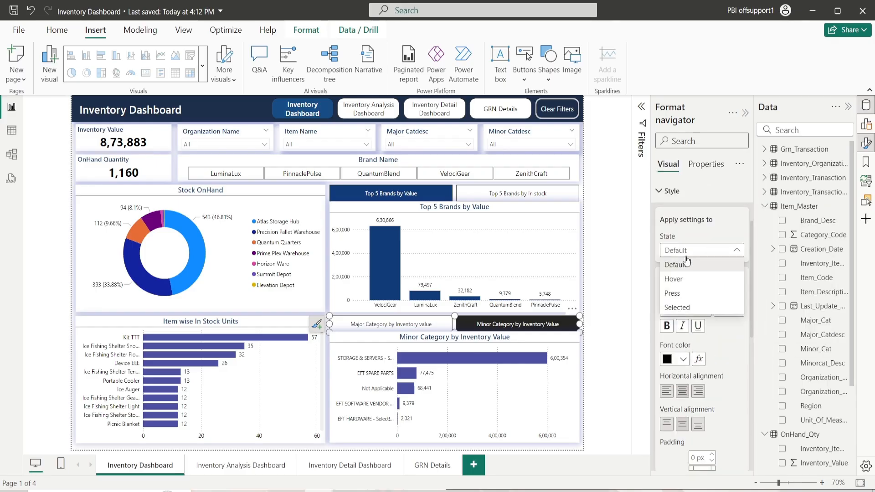
{"action": "left_click", "coordinate": [695, 308]}
{"action": "left_click", "coordinate": [682, 359]}
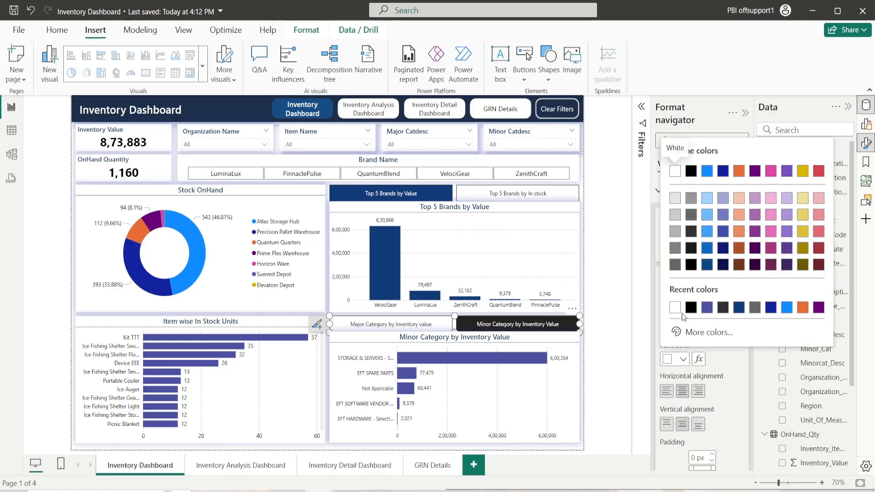
{"action": "left_click", "coordinate": [677, 309]}
Fill the category navigator's Selected state with the dark blue used by the Top 5 Brands navigator
{"action": "scroll", "coordinate": [683, 365], "scroll_direction": "down", "scroll_amount": 5}
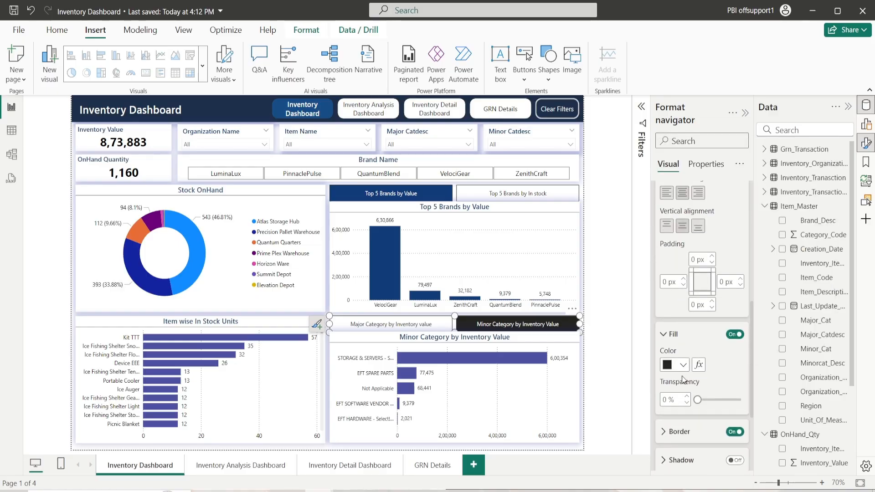
{"action": "left_click", "coordinate": [680, 365]}
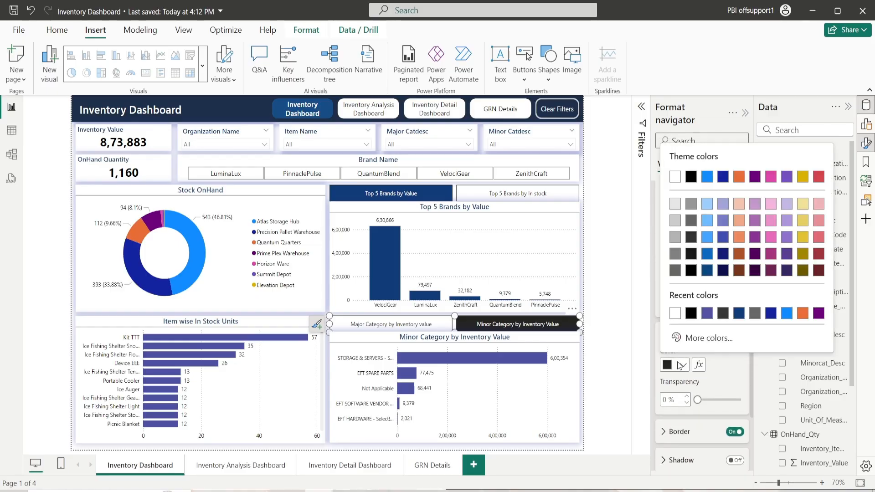
{"action": "left_click", "coordinate": [710, 313]}
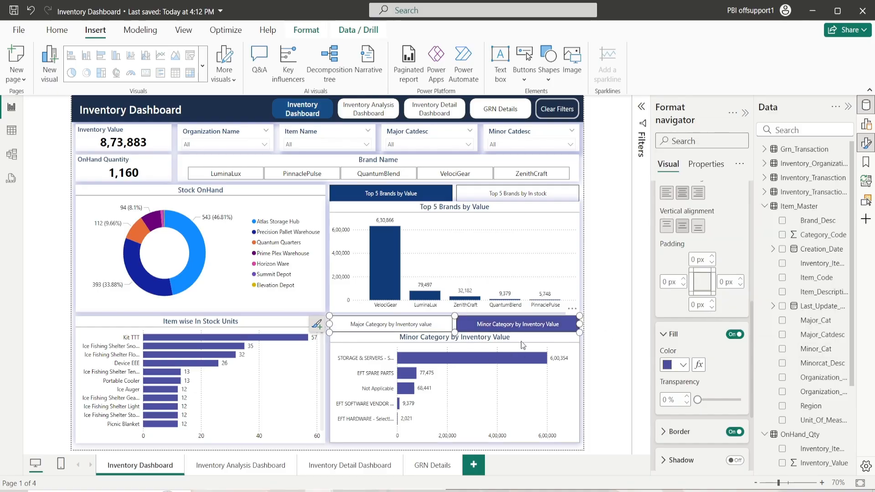
{"action": "left_click", "coordinate": [681, 365]}
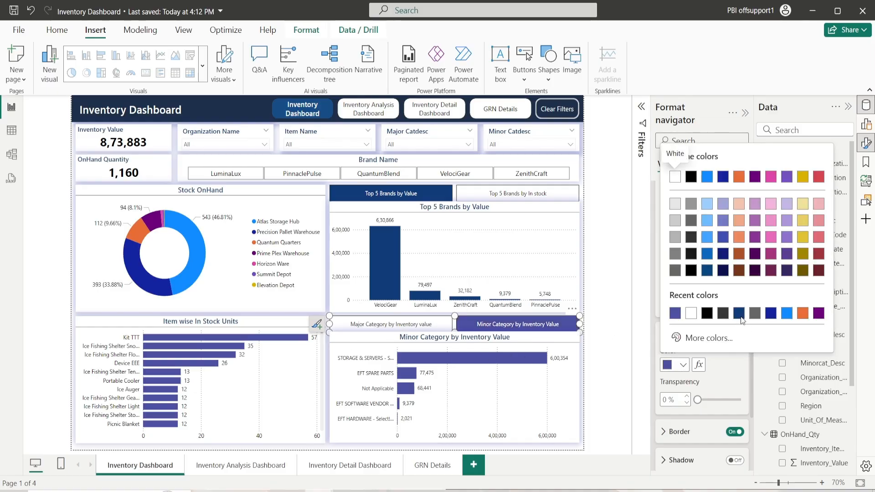
{"action": "left_click", "coordinate": [739, 312]}
{"action": "left_click", "coordinate": [598, 345]}
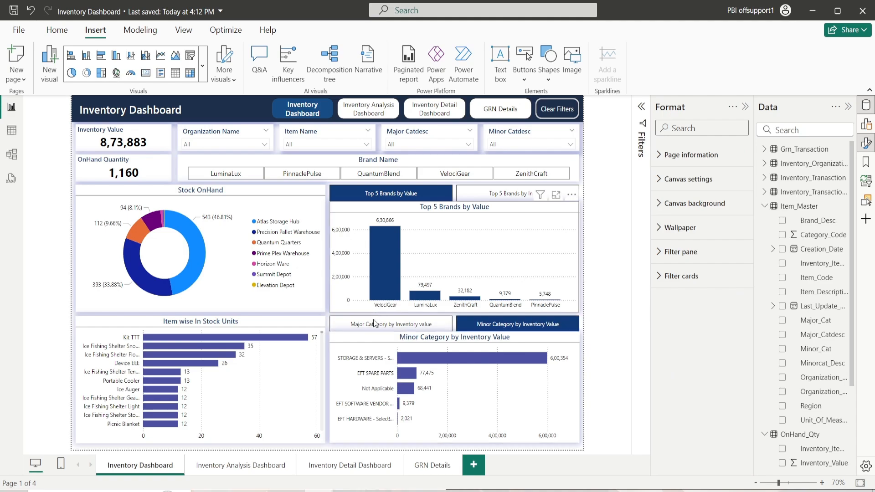
Test the restyled navigator by switching between the Major Category and Minor Category charts
{"action": "left_click", "coordinate": [374, 324], "text": "ctrl"}
{"action": "left_click", "coordinate": [485, 325], "text": "ctrl"}
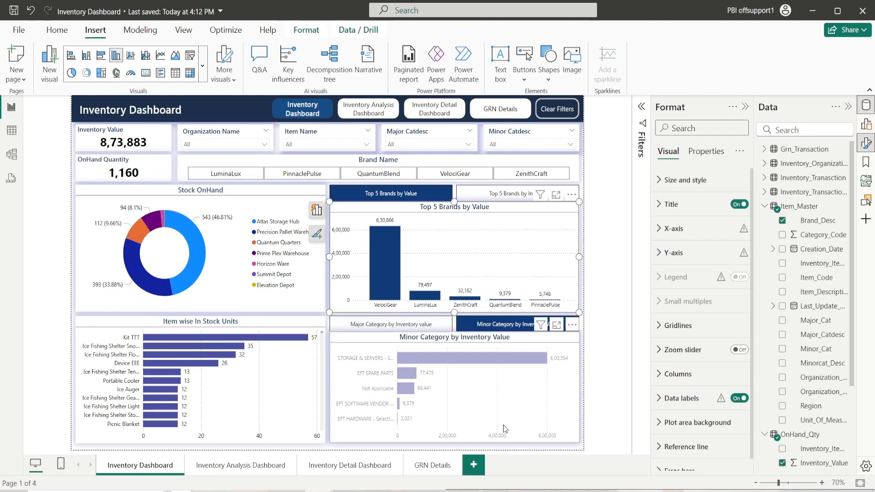
{"action": "left_click", "coordinate": [605, 404]}
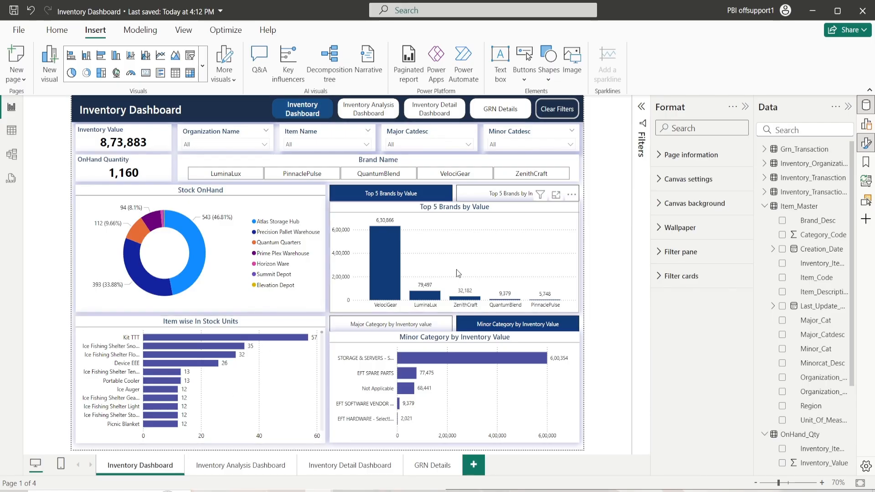
Open the Inventory Analysis Dashboard page
{"action": "left_click", "coordinate": [234, 468]}
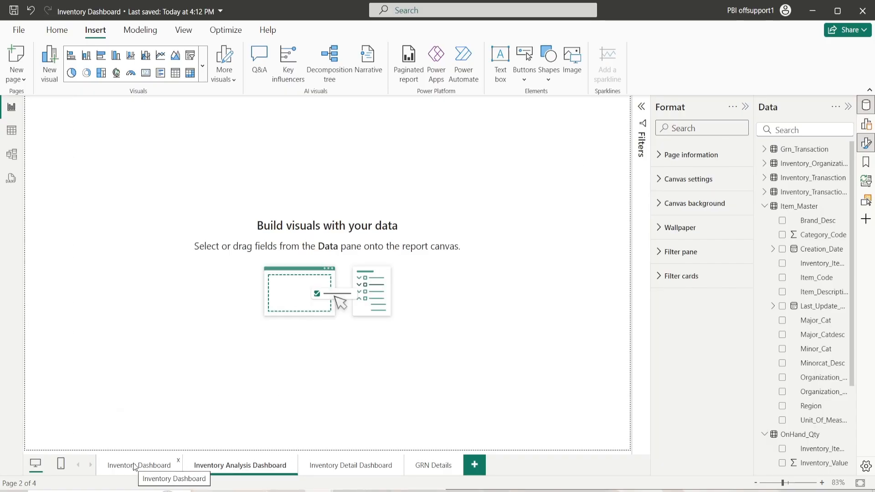
Switch to the published Power BI report in the browser and advance to its second page
{"action": "left_click", "coordinate": [299, 491]}
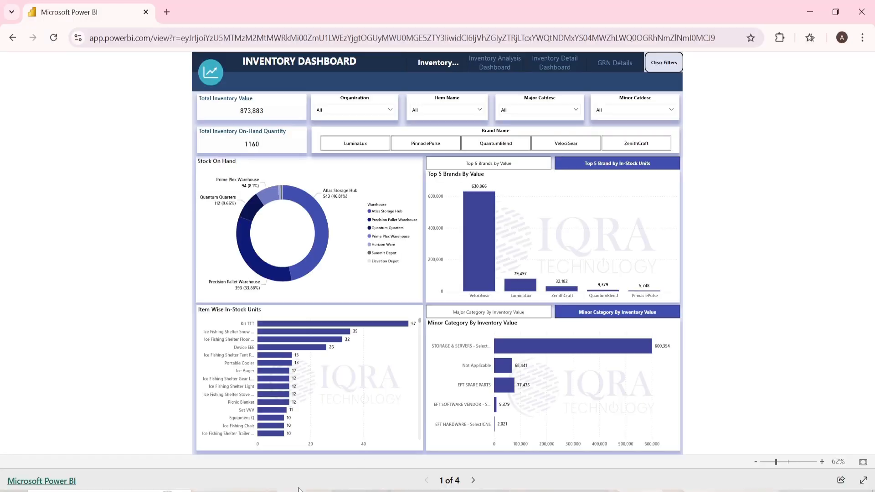
{"action": "left_click", "coordinate": [472, 482]}
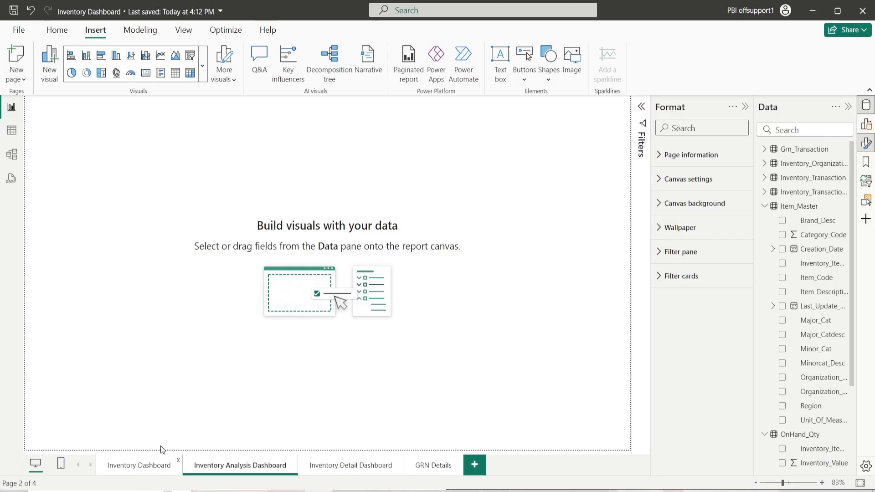
Select and copy the Inventory Dashboard page's header shape, page navigator, Clear Filters button, two cards, four slicers and Brand Name slicer
{"action": "left_click", "coordinate": [158, 464]}
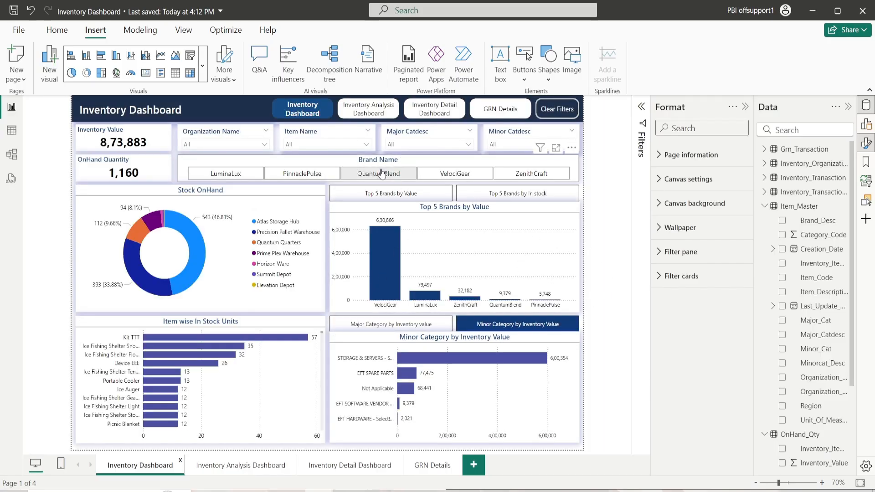
{"action": "left_click", "coordinate": [866, 201]}
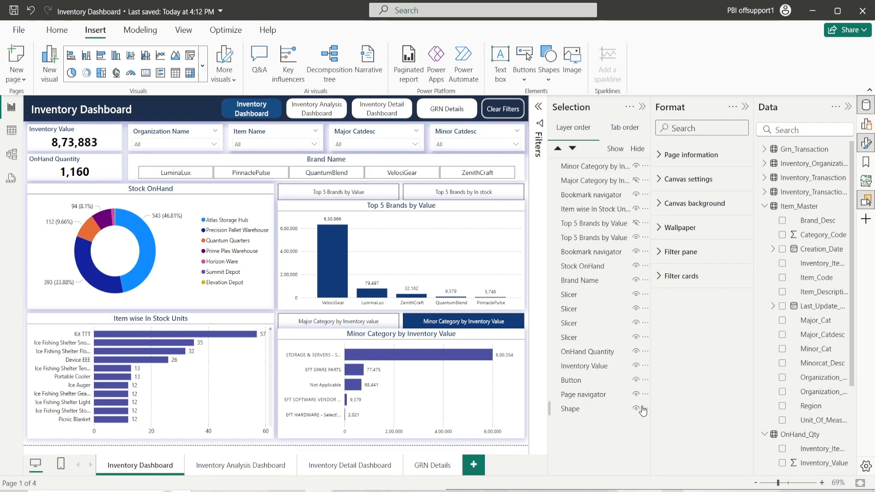
{"action": "left_click", "coordinate": [575, 409]}
{"action": "left_click", "coordinate": [583, 395], "text": "ctrl"}
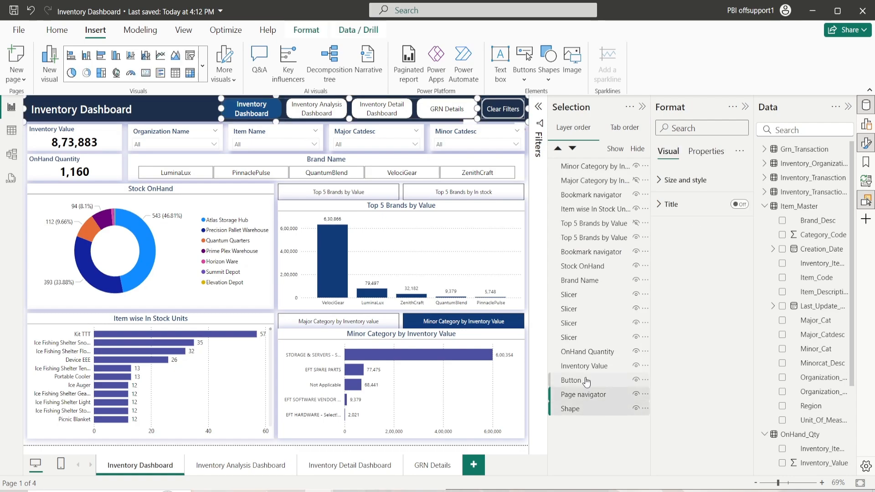
{"action": "left_click", "coordinate": [586, 381], "text": "ctrl"}
{"action": "left_click", "coordinate": [588, 367], "text": "ctrl"}
{"action": "left_click", "coordinate": [588, 352], "text": "ctrl"}
{"action": "left_click", "coordinate": [590, 324], "text": "ctrl"}
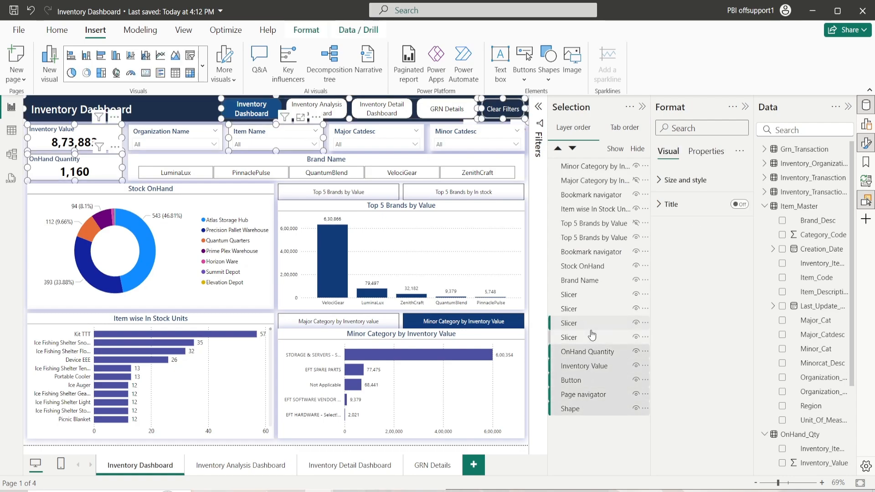
{"action": "left_click", "coordinate": [589, 339], "text": "ctrl"}
{"action": "left_click", "coordinate": [584, 309], "text": "ctrl"}
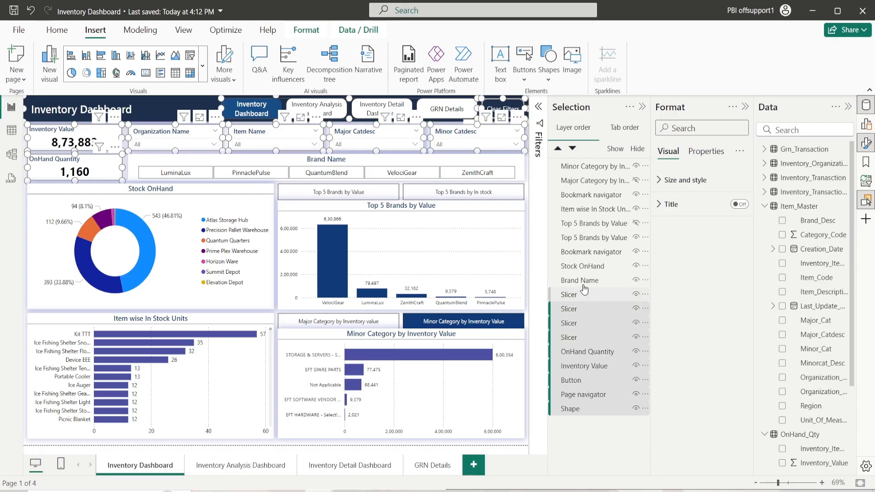
{"action": "left_click", "coordinate": [585, 283], "text": "ctrl"}
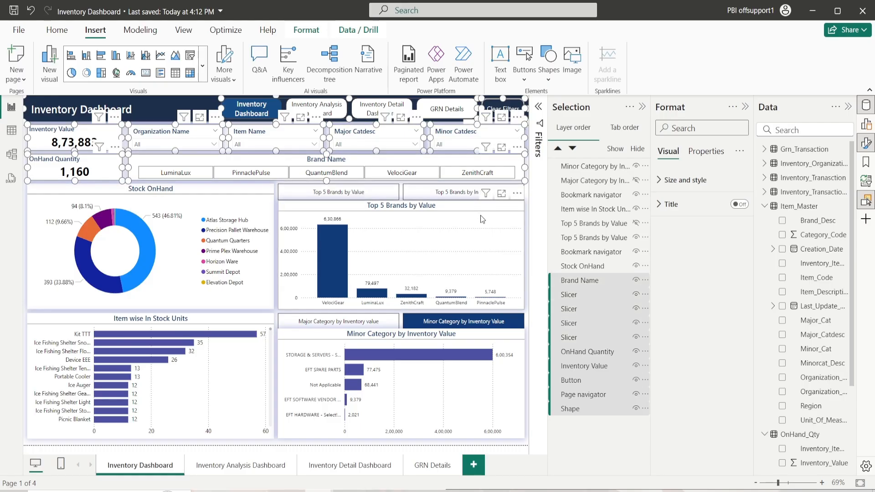
Paste the copied header, cards and slicers onto the Inventory Analysis Dashboard page and keep them in sync
{"action": "left_click", "coordinate": [247, 466]}
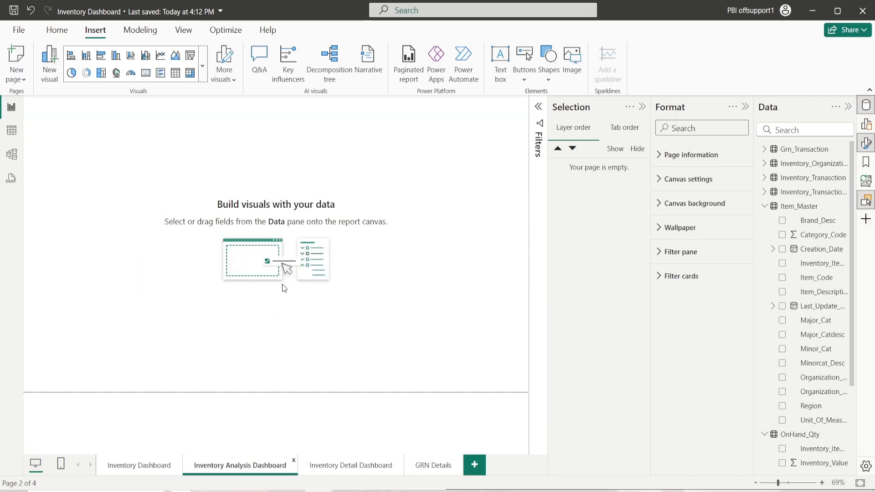
{"action": "key", "text": "ctrl+v"}
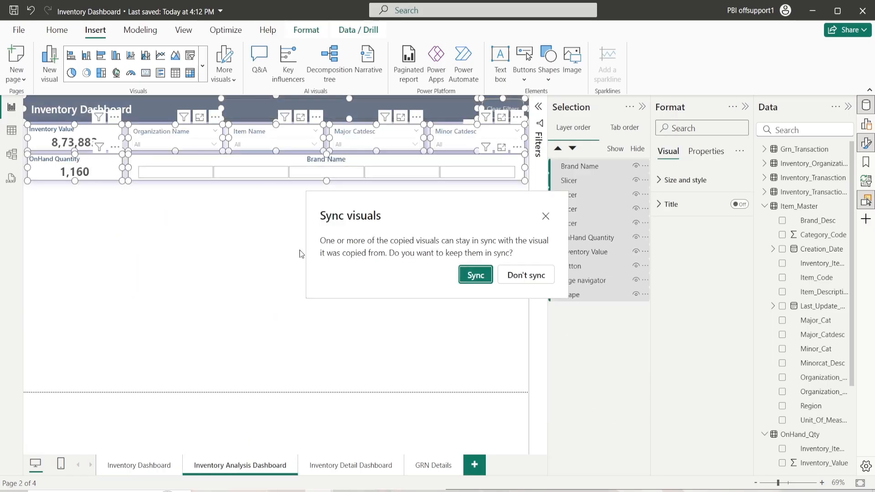
{"action": "left_click", "coordinate": [475, 275]}
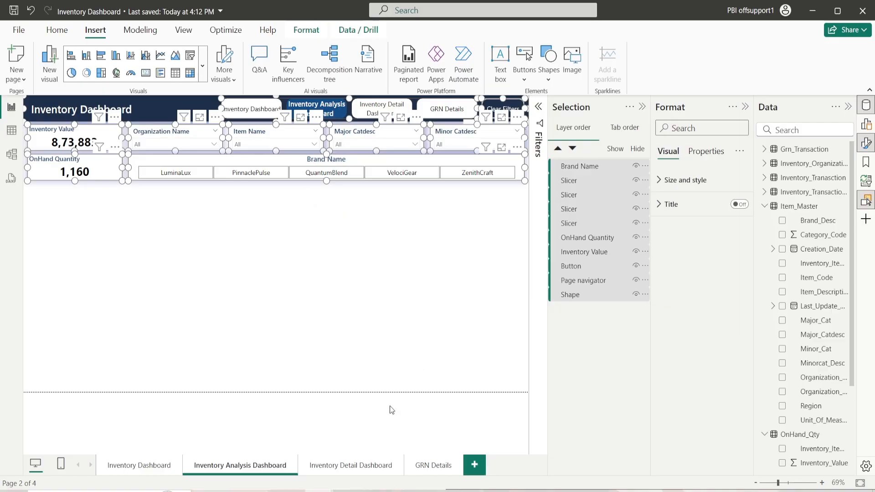
Paste the same copied elements onto the Inventory Detail Dashboard page and keep them in sync
{"action": "left_click", "coordinate": [344, 468]}
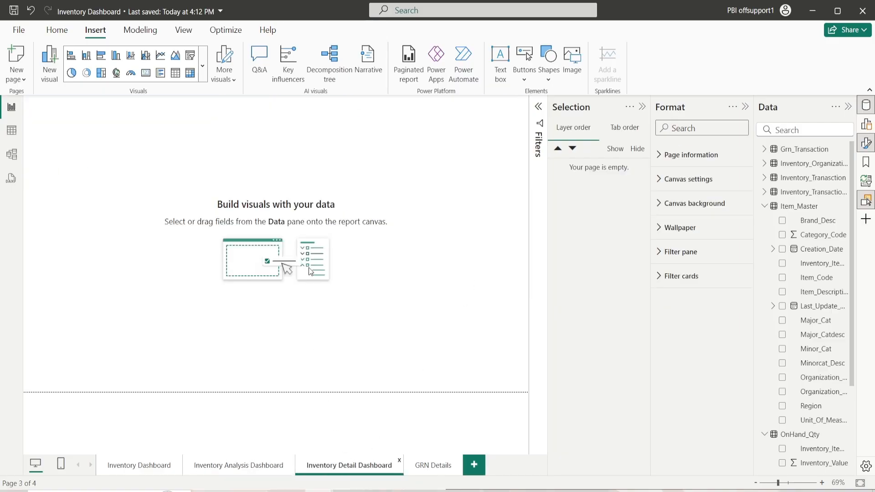
{"action": "key", "text": "ctrl+v"}
{"action": "left_click", "coordinate": [474, 275]}
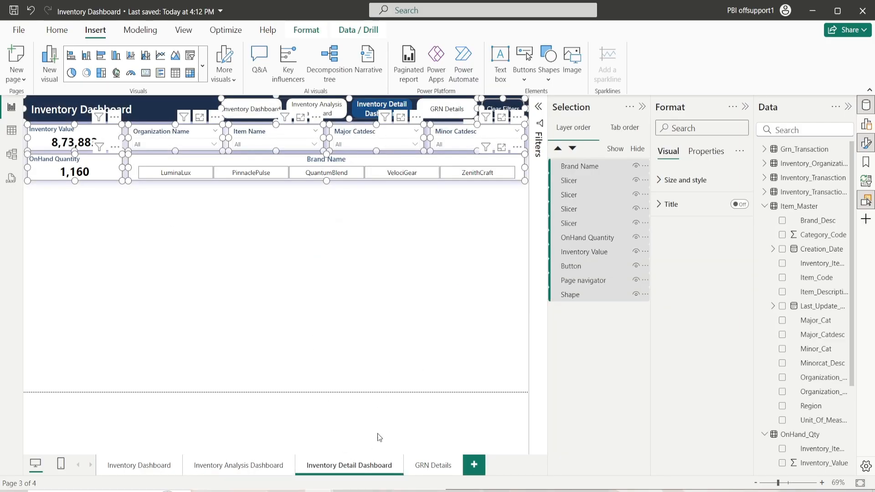
Paste the same copied elements onto the GRN Details page and keep them in sync
{"action": "left_click", "coordinate": [423, 467]}
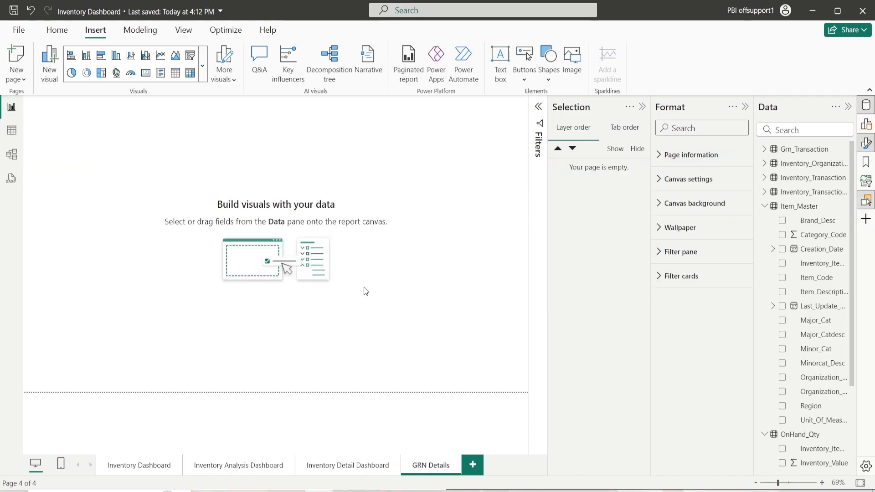
{"action": "key", "text": "ctrl+v"}
{"action": "left_click", "coordinate": [475, 274]}
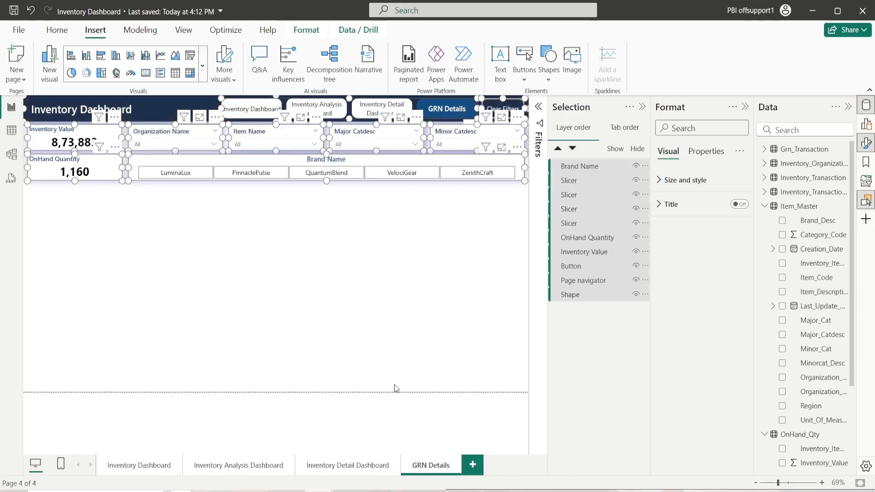
Return to the Inventory Analysis Dashboard page and compare the Sales Order Issue Brand Wise and Item Wise charts in the browser's published report
{"action": "left_click", "coordinate": [247, 467]}
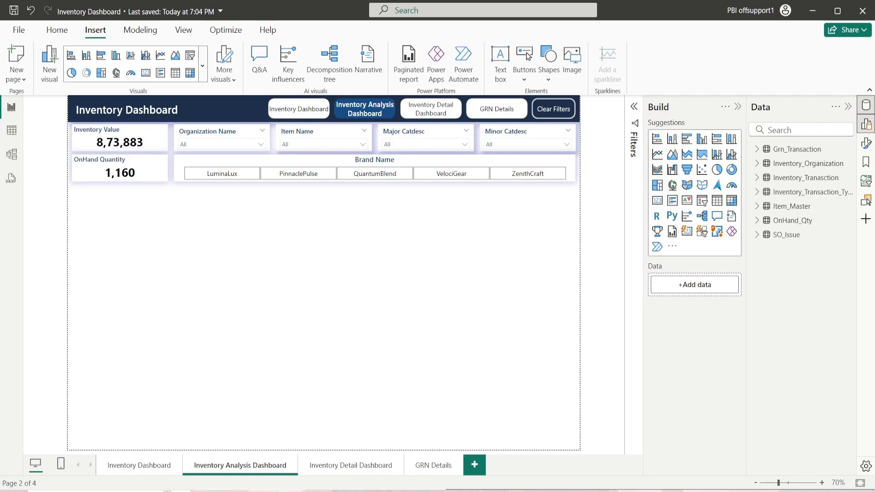
{"action": "left_click", "coordinate": [275, 482]}
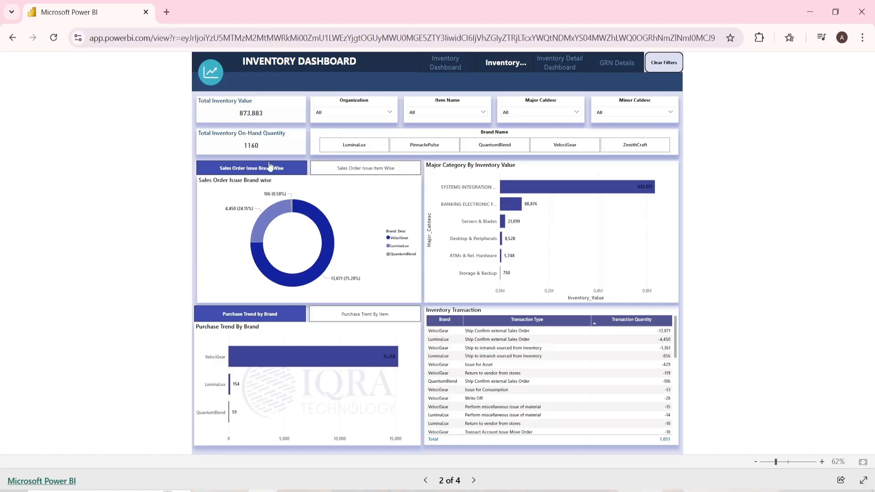
{"action": "left_click", "coordinate": [329, 176]}
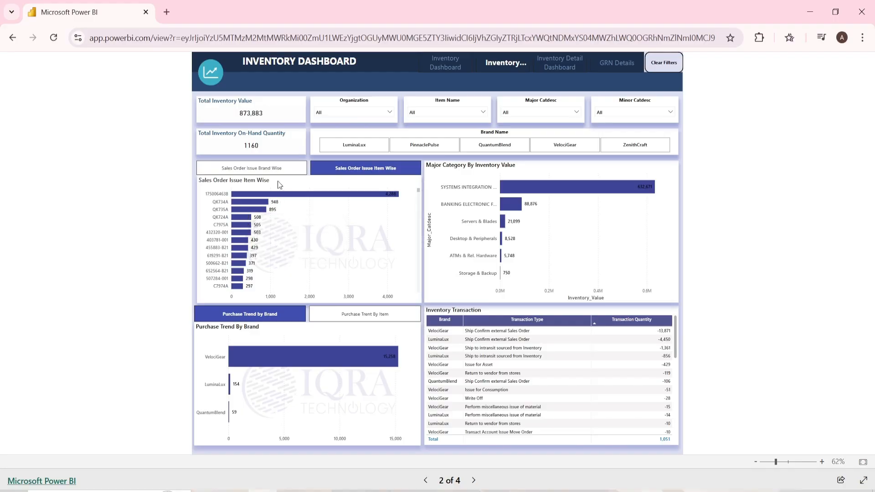
{"action": "left_click", "coordinate": [278, 169]}
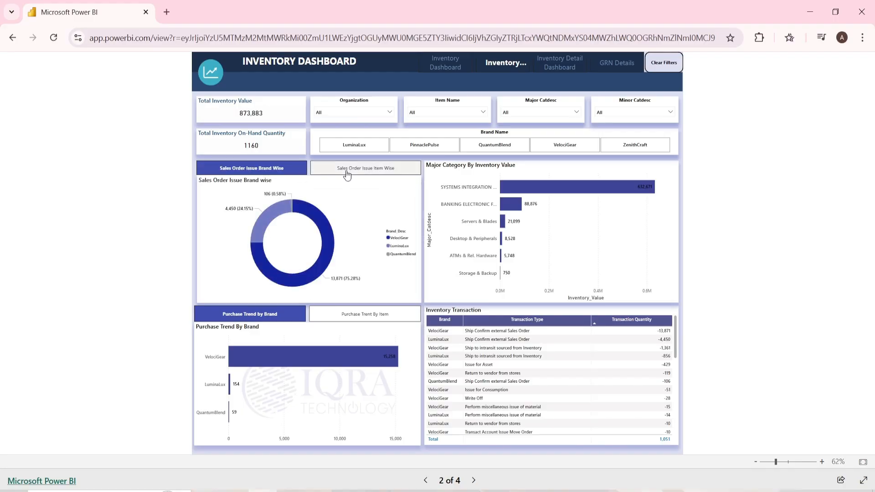
{"action": "left_click", "coordinate": [347, 174]}
{"action": "left_click", "coordinate": [305, 175]}
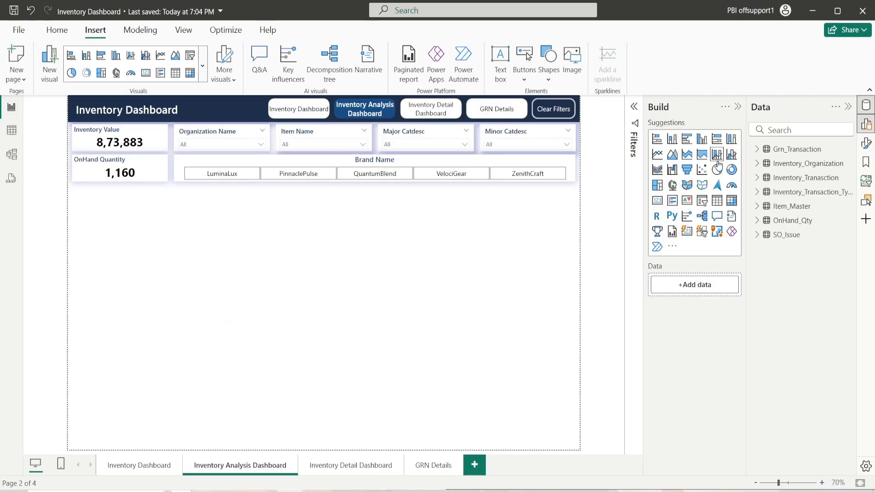
Insert a donut chart below the OnHand Quantity card and set its height to 305 and width to 625
{"action": "left_click", "coordinate": [731, 170]}
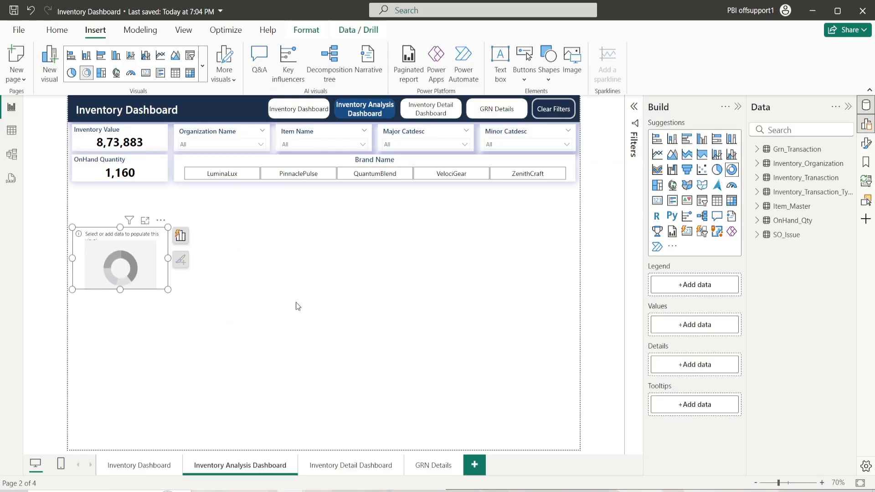
{"action": "left_click_drag", "start_coordinate": [137, 266], "coordinate": [209, 222]}
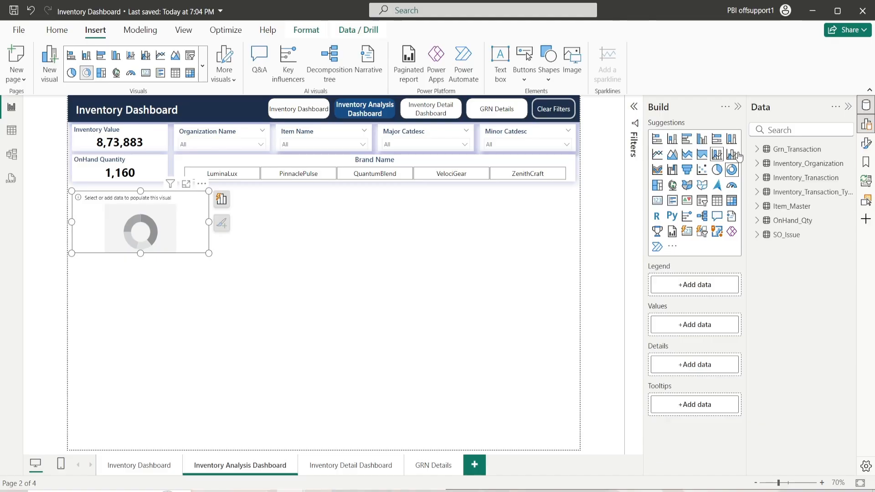
{"action": "left_click", "coordinate": [866, 143]}
{"action": "left_click", "coordinate": [576, 182]}
{"action": "left_click", "coordinate": [570, 240]}
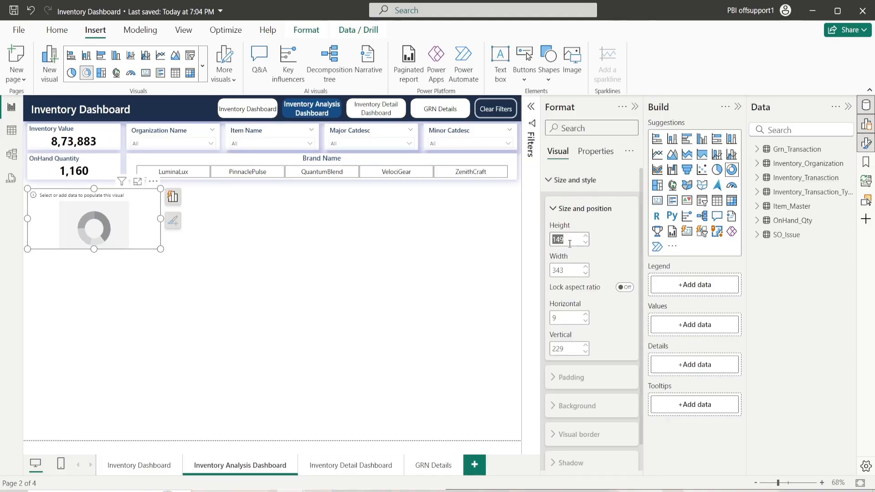
{"action": "type", "text": "300"}
{"action": "left_click", "coordinate": [569, 271]}
{"action": "type", "text": "625"}
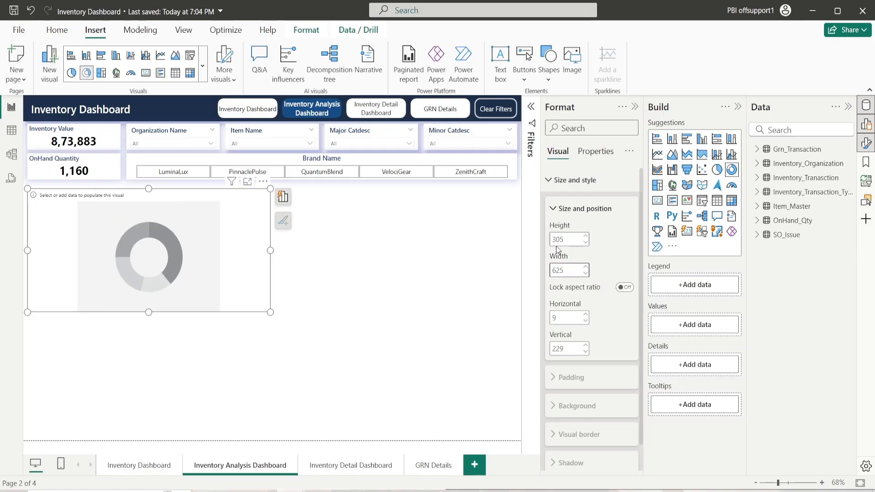
Position the donut chart at horizontal 10 and vertical 215
{"action": "left_click", "coordinate": [585, 314]}
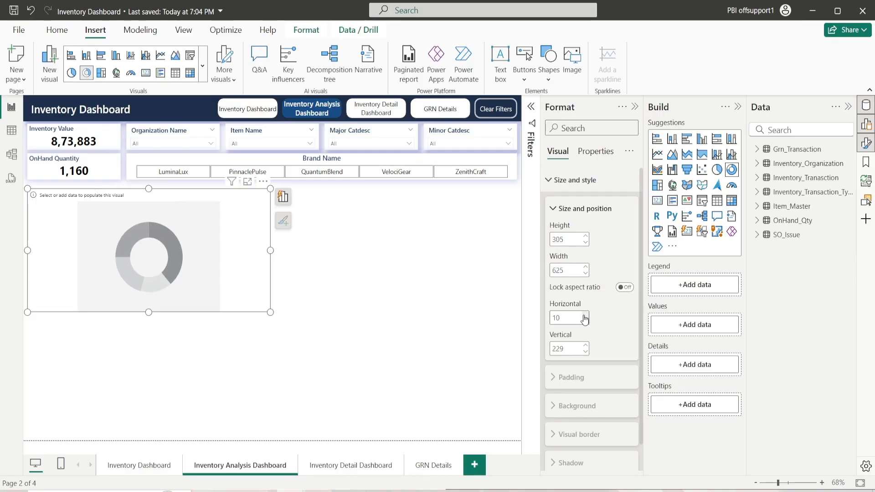
{"action": "double_click", "coordinate": [586, 352]}
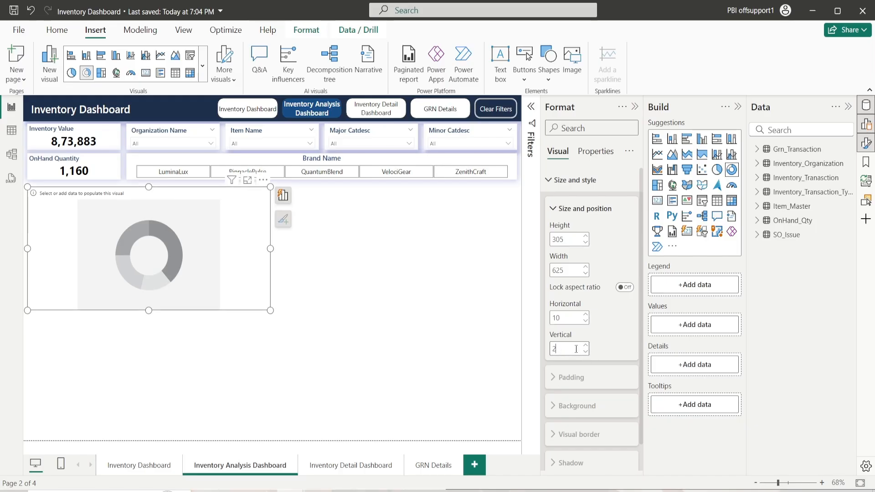
{"action": "key", "text": "Return"}
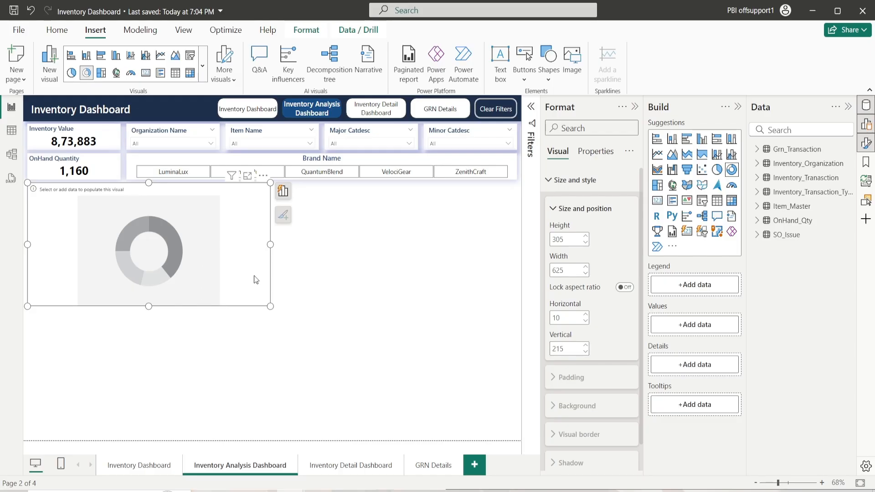
{"action": "left_click", "coordinate": [579, 208]}
Find the Brand_Desc field of Item_Master and assign it to the donut chart's legend
{"action": "left_click", "coordinate": [780, 130]}
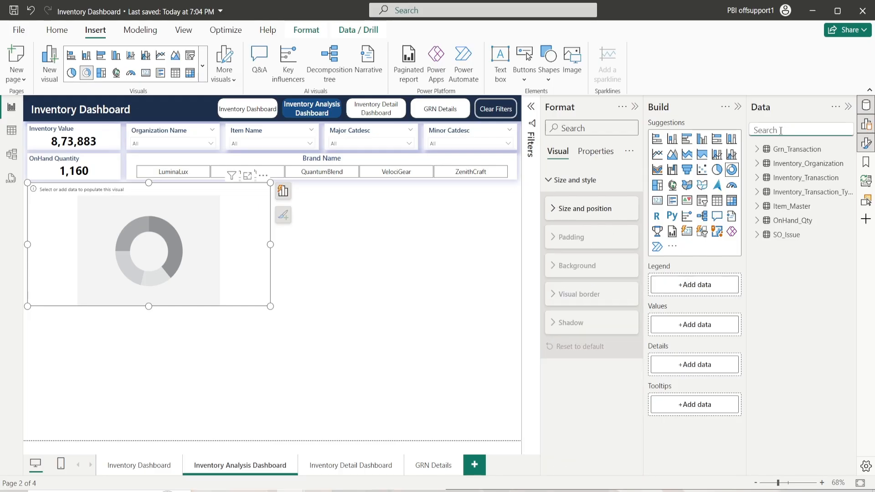
{"action": "type", "text": "Bran"}
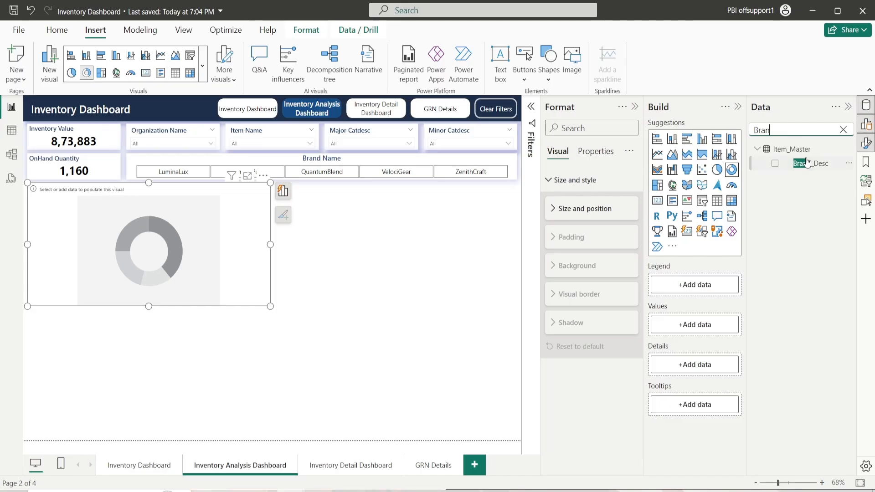
{"action": "left_click_drag", "start_coordinate": [808, 164], "coordinate": [721, 287]}
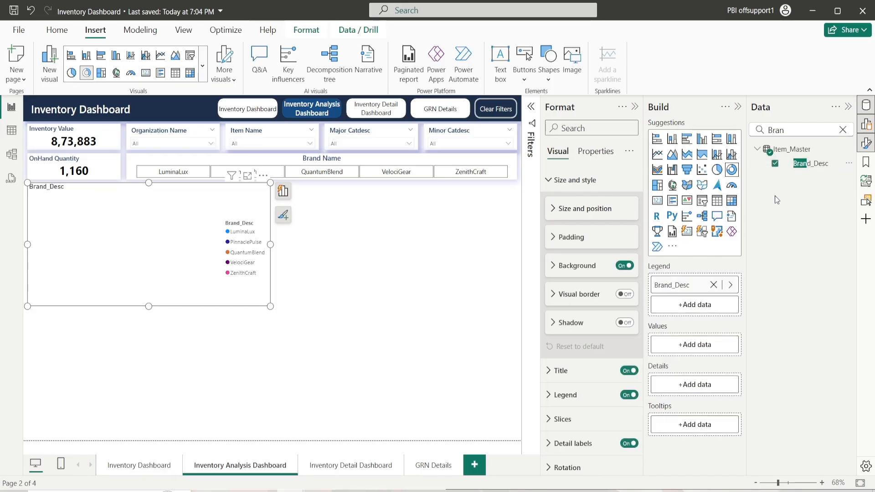
{"action": "left_click", "coordinate": [842, 130]}
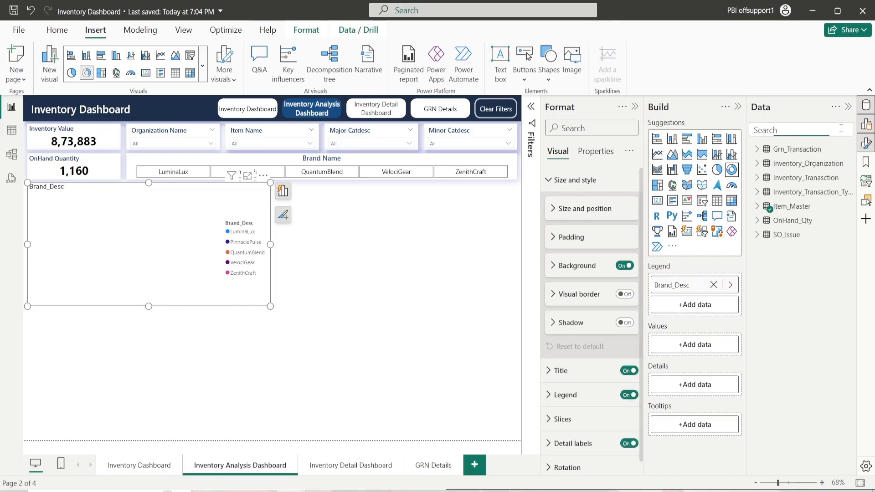
{"action": "left_click", "coordinate": [758, 236]}
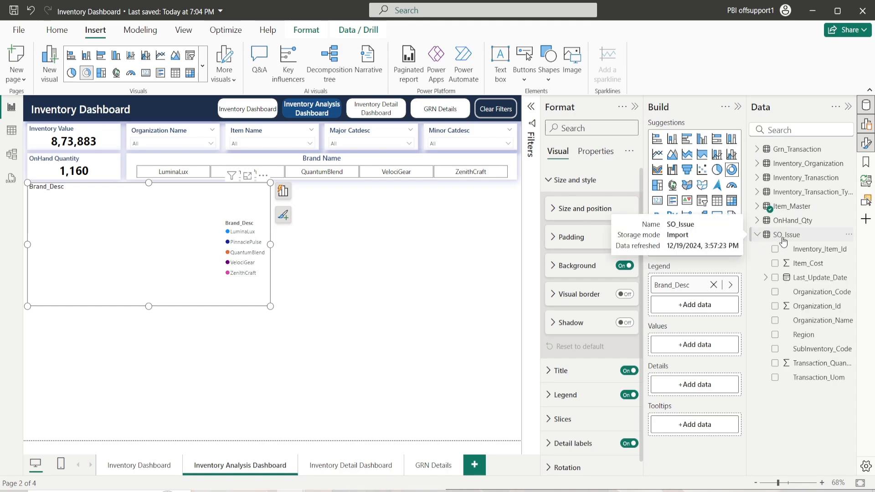
{"action": "left_click", "coordinate": [759, 237]}
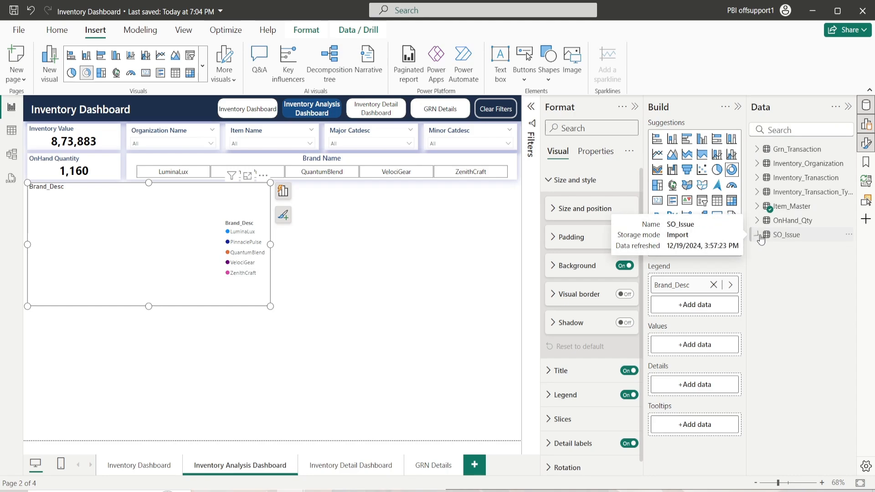
{"action": "left_click", "coordinate": [783, 237]}
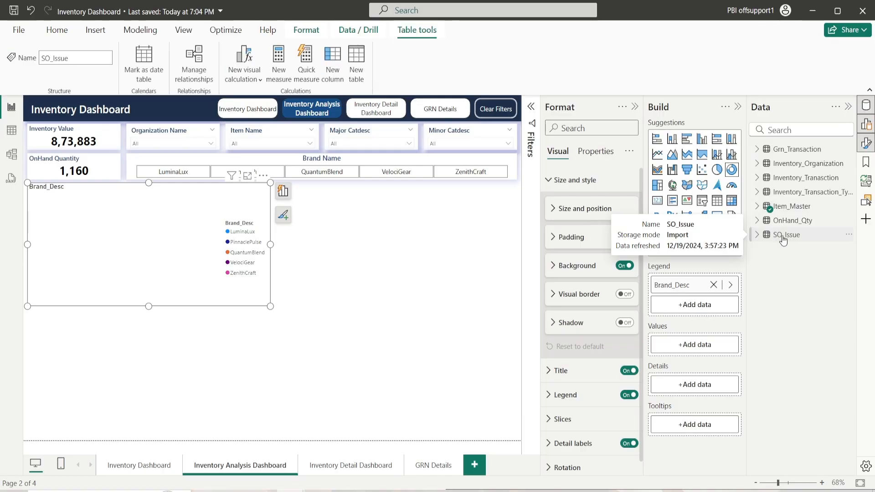
{"action": "left_click", "coordinate": [758, 235]}
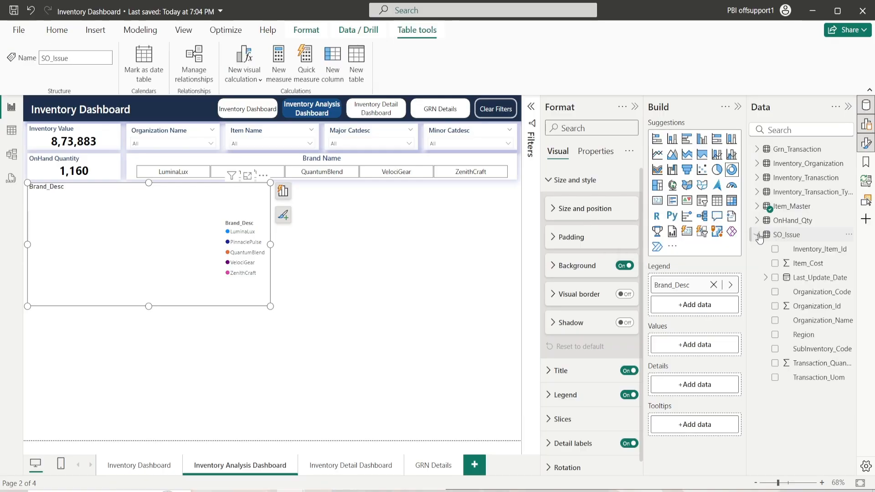
{"action": "right_click", "coordinate": [787, 237]}
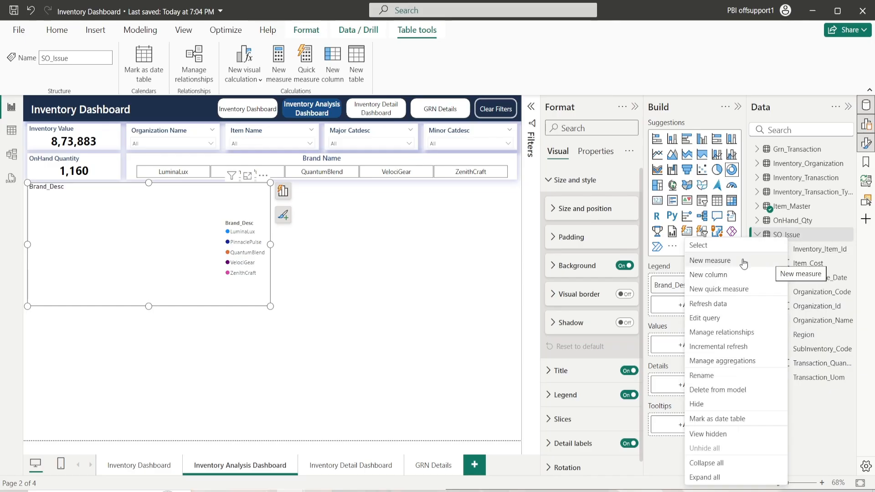
{"action": "left_click", "coordinate": [729, 259]}
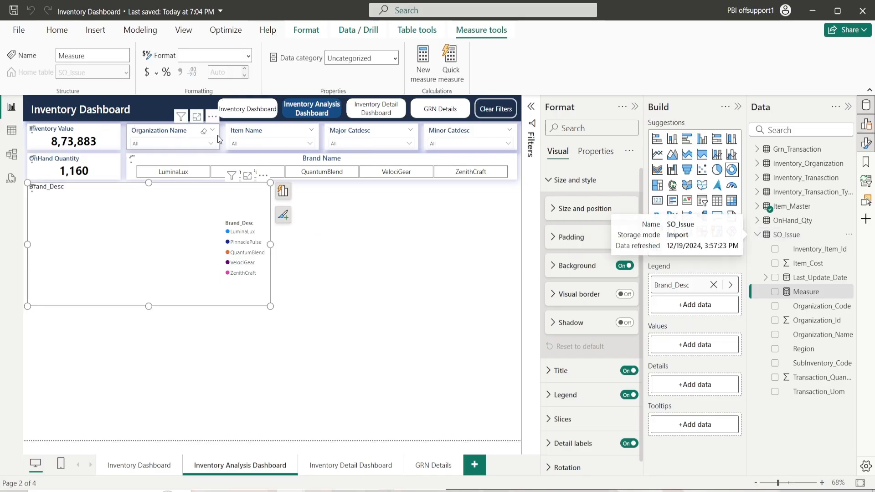
{"action": "double_click", "coordinate": [98, 105]}
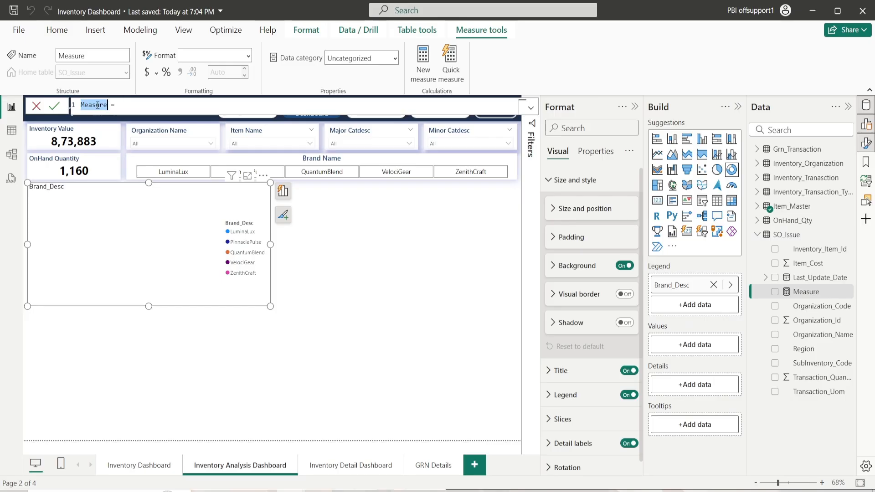
{"action": "key", "text": "Escape"}
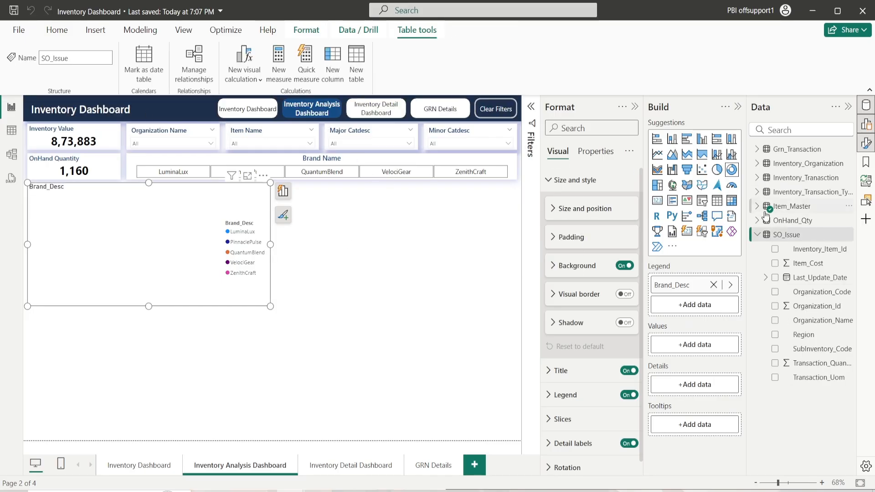
Create a new measure in the SO_Issue table and replace its default name with SO QTY
{"action": "right_click", "coordinate": [791, 236]}
{"action": "left_click", "coordinate": [712, 258]}
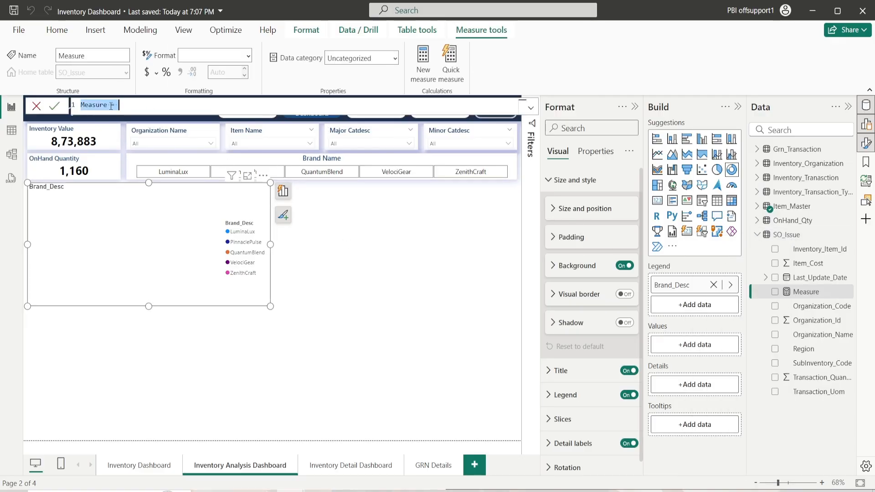
{"action": "left_click", "coordinate": [108, 104]}
{"action": "key", "text": "BackSpace"}
{"action": "key", "text": "BackSpace"}
{"action": "key", "text": "BackSpace"}
{"action": "key", "text": "BackSpace"}
{"action": "key", "text": "BackSpace"}
{"action": "key", "text": "Left"}
{"action": "key", "text": "Left"}
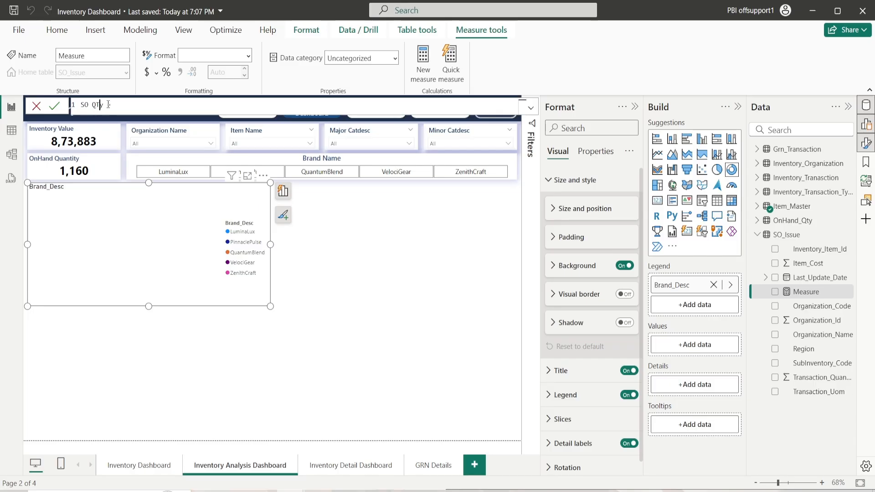
{"action": "type", "text": "Y = SU"}
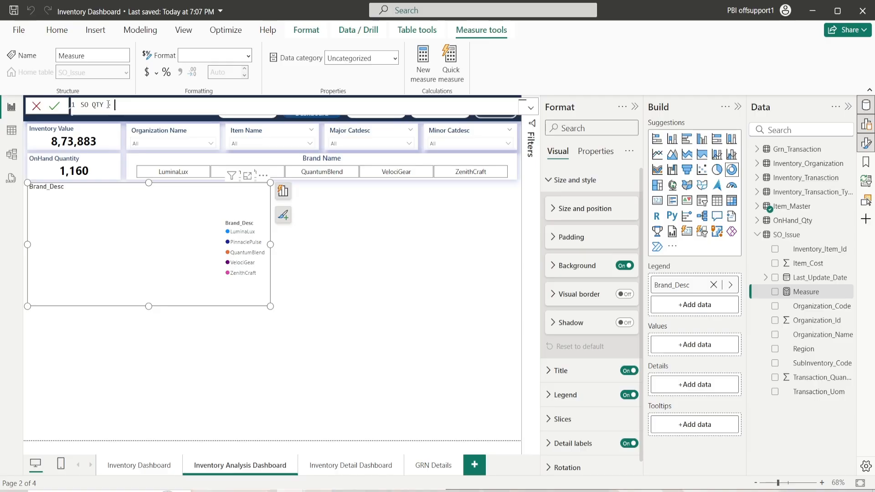
Begin the measure's formula with the SUMX function over the SO_Issue table
{"action": "type", "text": "M"}
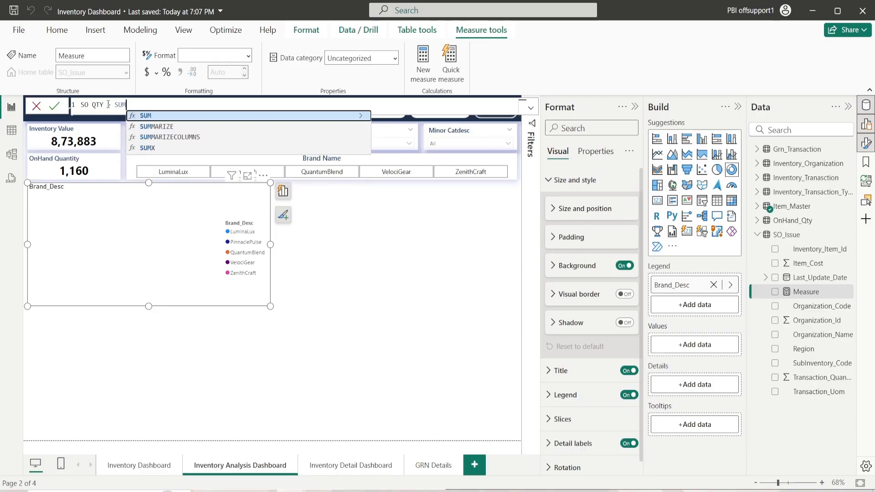
{"action": "key", "text": "Down"}
{"action": "key", "text": "Down"}
{"action": "key", "text": "Down"}
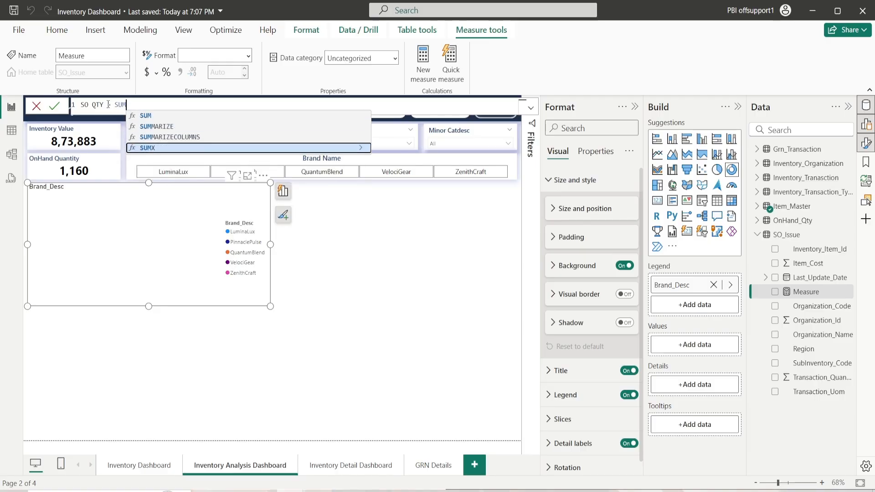
{"action": "key", "text": "Tab"}
{"action": "type", "text": "So"}
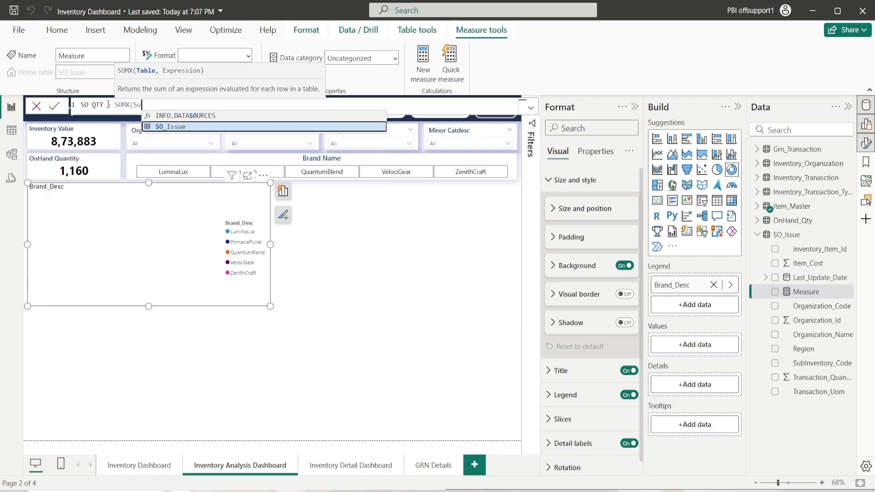
{"action": "key", "text": "Tab"}
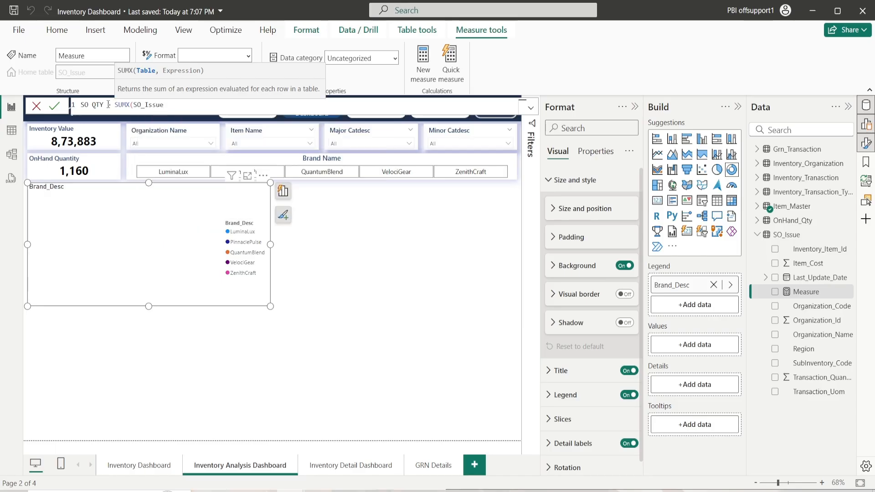
Complete the measure on a second line with the expression (SO_Issue[Transaction_Quantity] * -1) and commit the formula
{"action": "type", "text": ", S"}
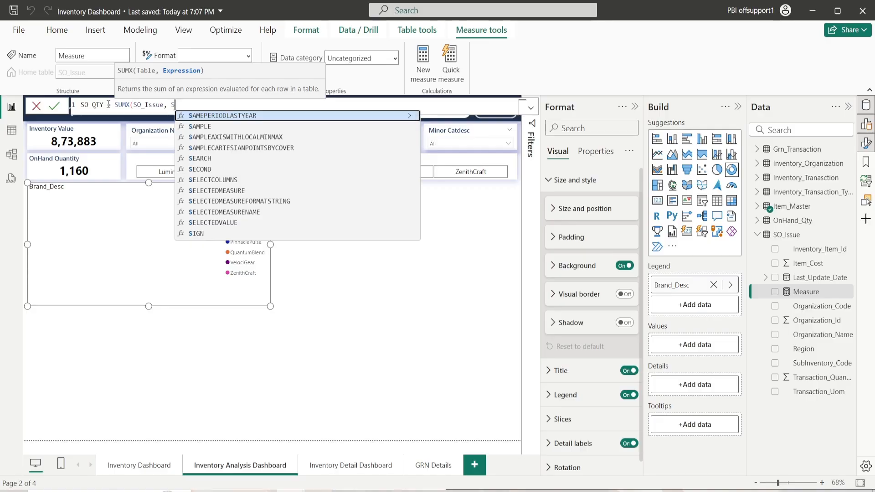
{"action": "key", "text": "Escape"}
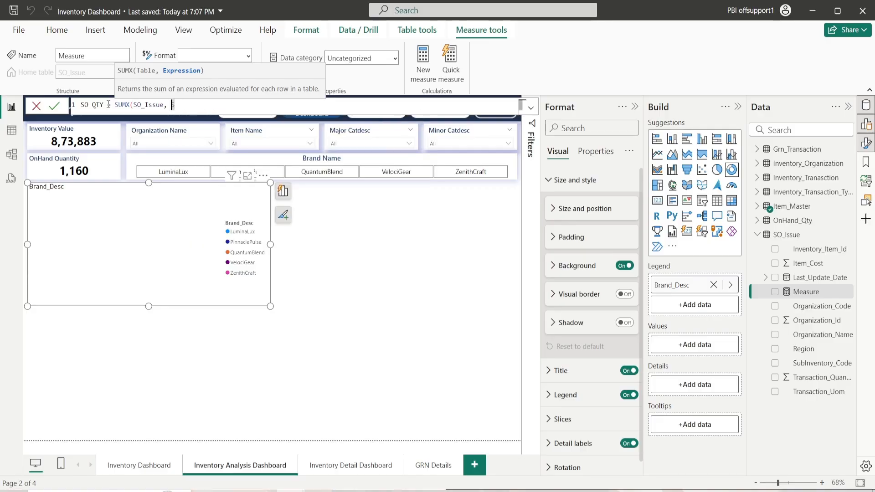
{"action": "key", "text": "shift+Return"}
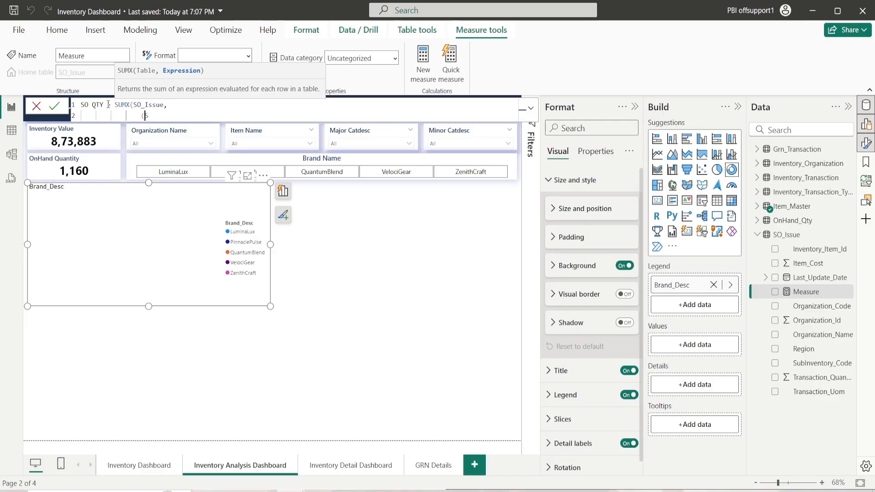
{"action": "type", "text": "o_"}
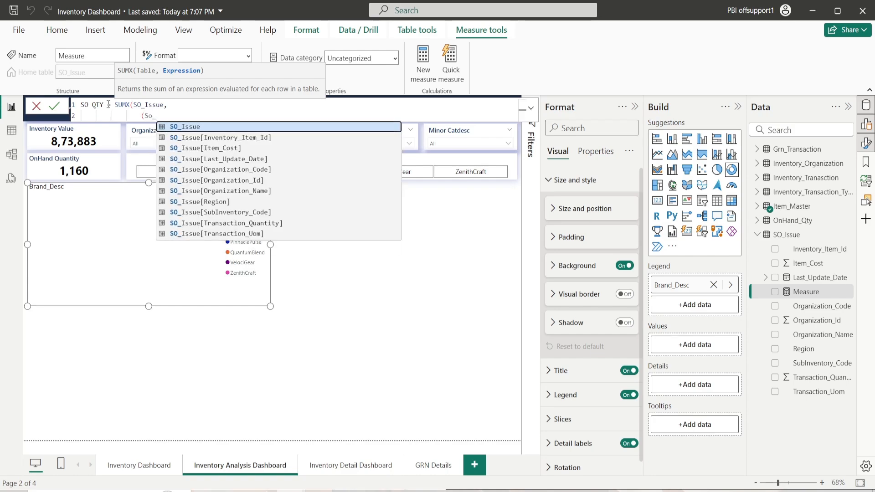
{"action": "key", "text": "Down"}
{"action": "key", "text": "Down"}
{"action": "key", "text": "Down"}
{"action": "key", "text": "Down"}
{"action": "key", "text": "Down"}
{"action": "key", "text": "Down"}
{"action": "key", "text": "Down"}
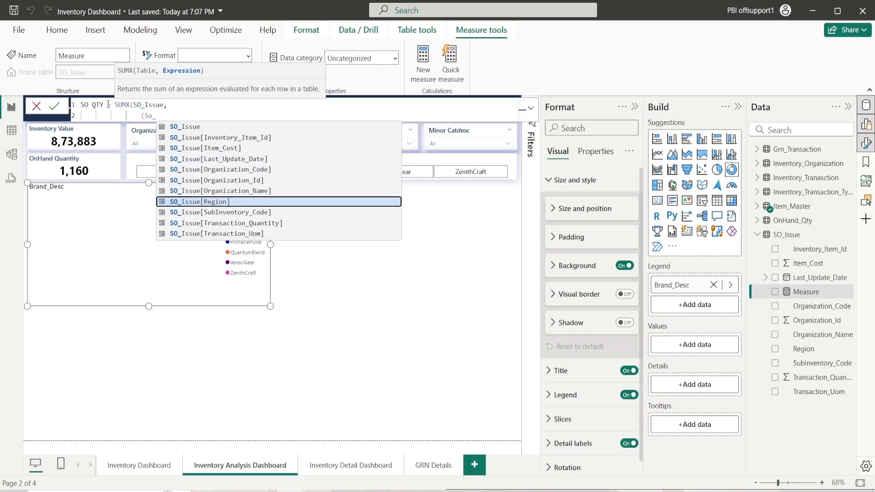
{"action": "key", "text": "Down"}
{"action": "key", "text": "Down"}
{"action": "key", "text": "Tab"}
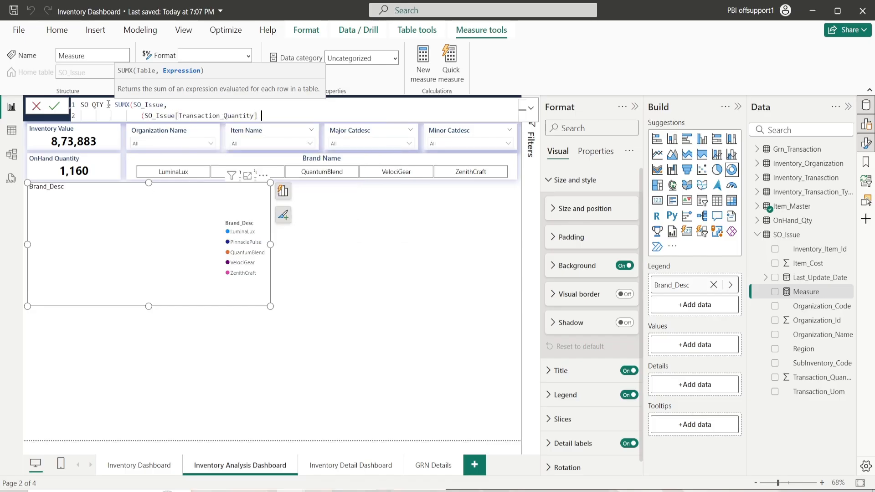
{"action": "type", "text": "* -1)"}
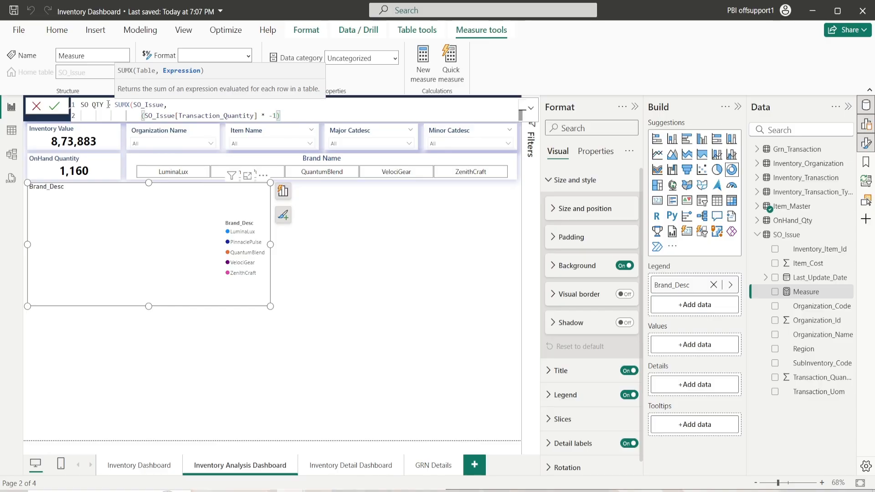
{"action": "type", "text": ")"}
{"action": "key", "text": "Return"}
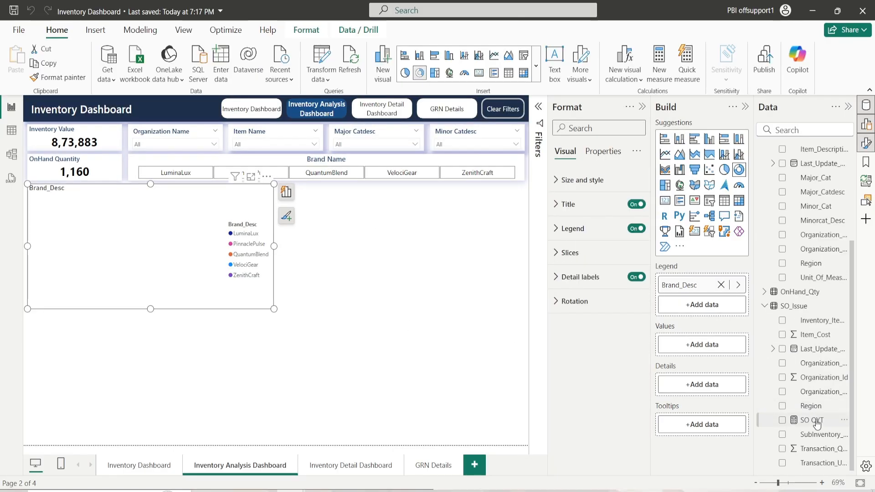
Assign the SO QYT measure to the donut chart's values and exclude (Blank) from the chart's Brand_Desc filter
{"action": "left_click_drag", "start_coordinate": [814, 420], "coordinate": [712, 345]}
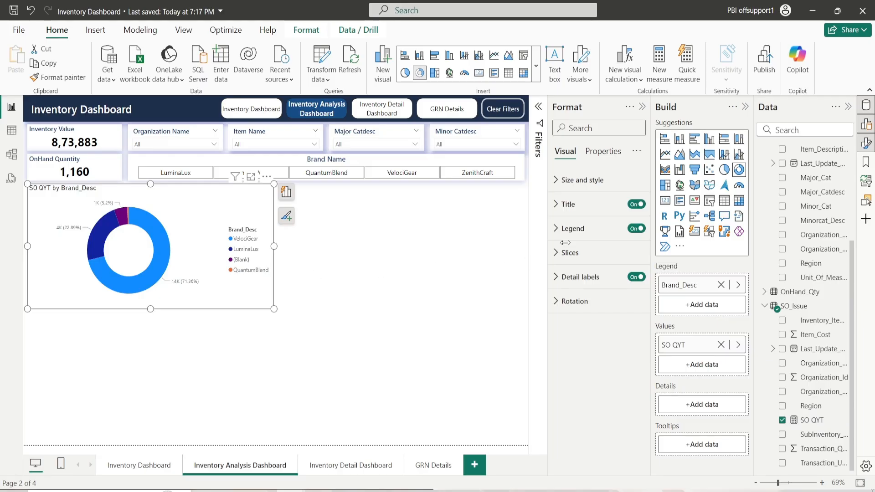
{"action": "left_click", "coordinate": [539, 108]}
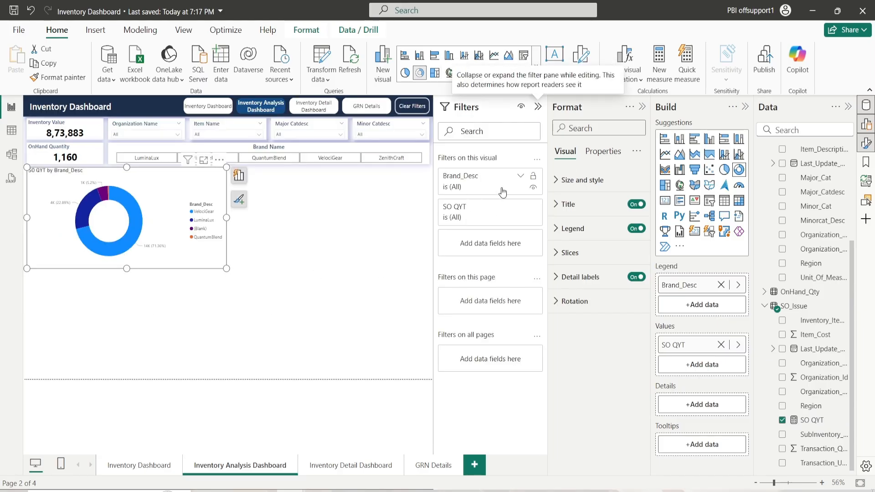
{"action": "left_click", "coordinate": [520, 176]}
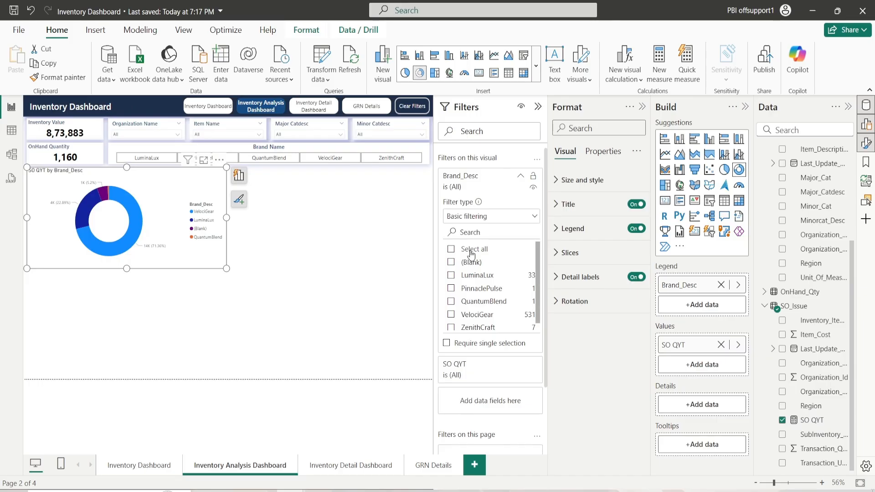
{"action": "left_click", "coordinate": [470, 252]}
{"action": "left_click", "coordinate": [452, 262]}
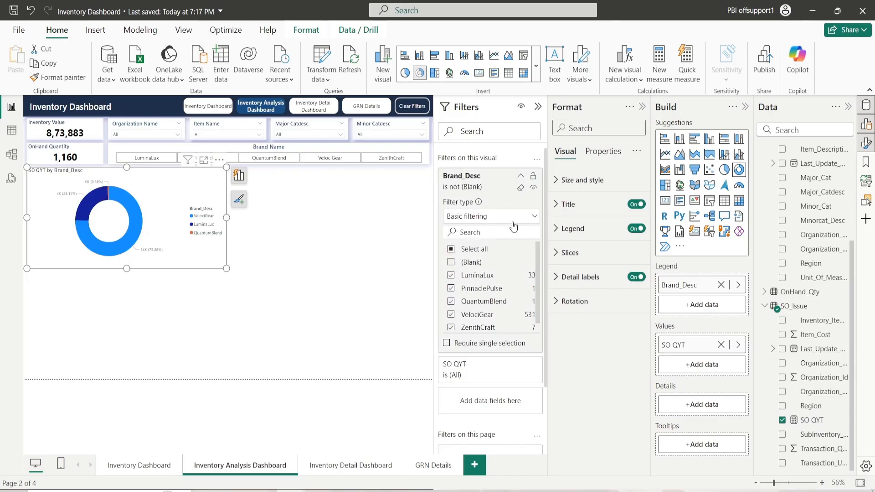
{"action": "left_click", "coordinate": [521, 177]}
{"action": "left_click", "coordinate": [538, 106]}
Turn on the donut chart's shadow, color it dark blue and adjust the shadow's position
{"action": "left_click", "coordinate": [580, 179]}
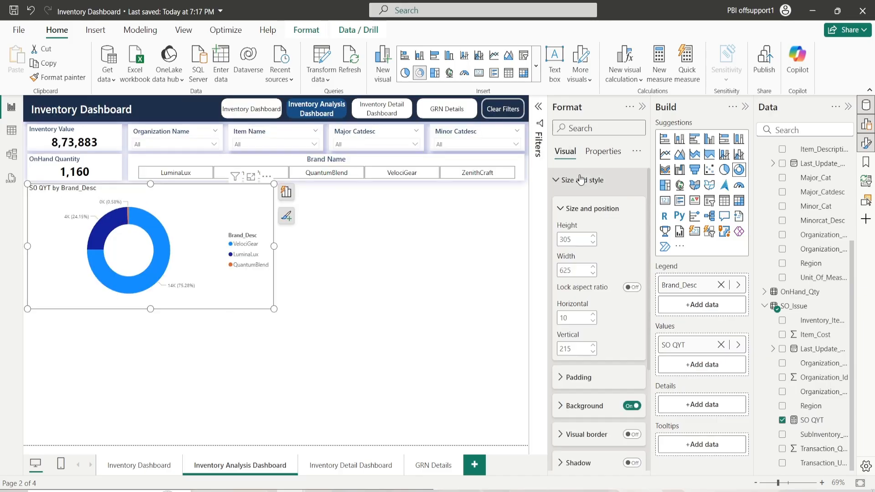
{"action": "left_click", "coordinate": [586, 210]}
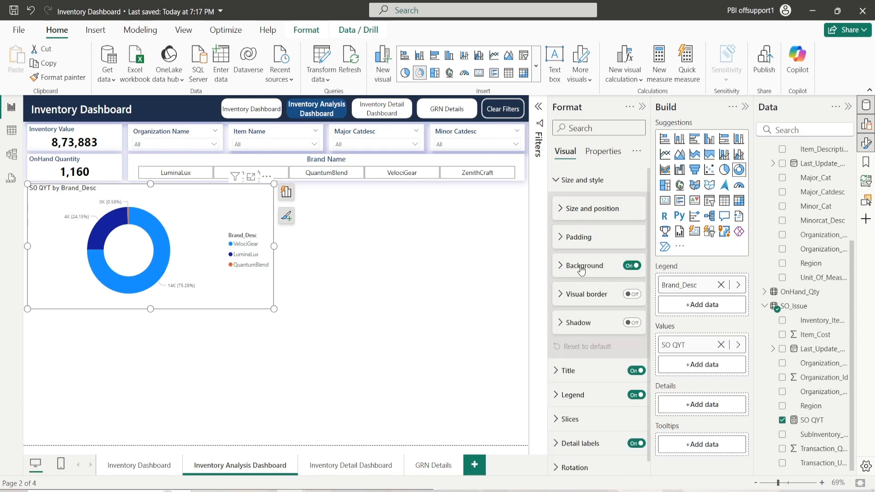
{"action": "left_click", "coordinate": [631, 323]}
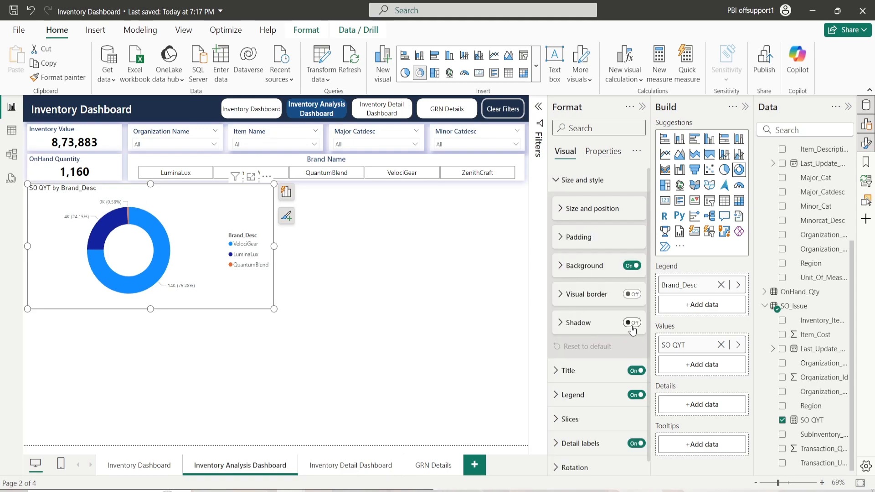
{"action": "left_click", "coordinate": [599, 324]}
{"action": "left_click", "coordinate": [580, 353]}
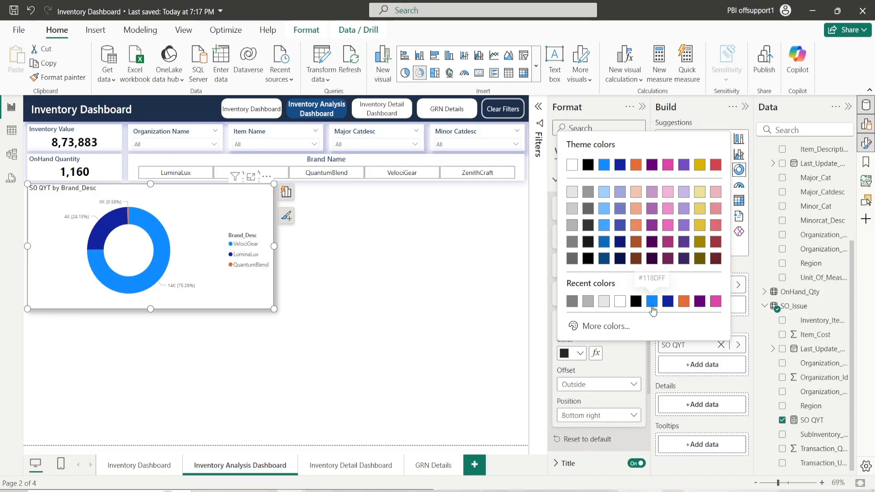
{"action": "left_click", "coordinate": [667, 301]}
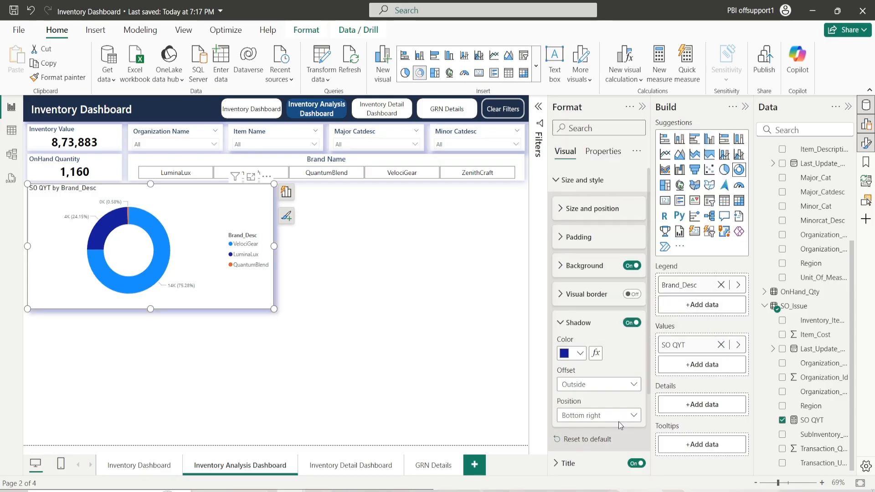
{"action": "left_click", "coordinate": [620, 416]}
{"action": "left_click", "coordinate": [599, 331]}
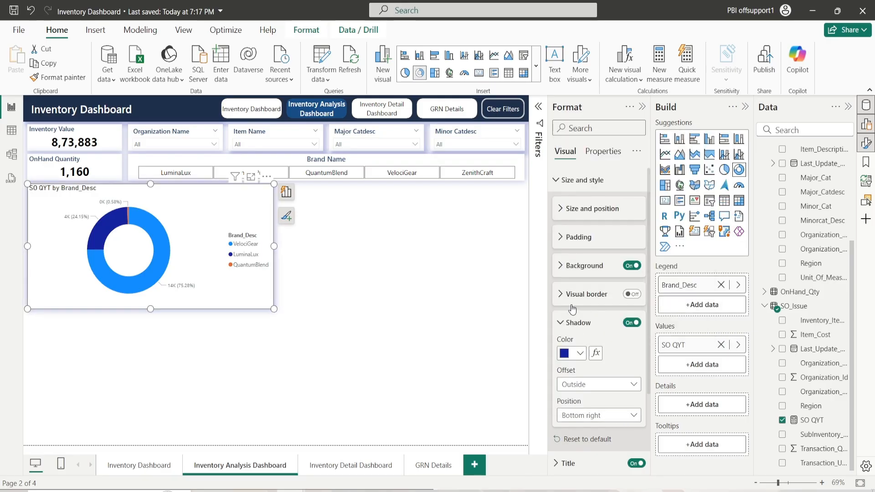
{"action": "left_click", "coordinate": [575, 323]}
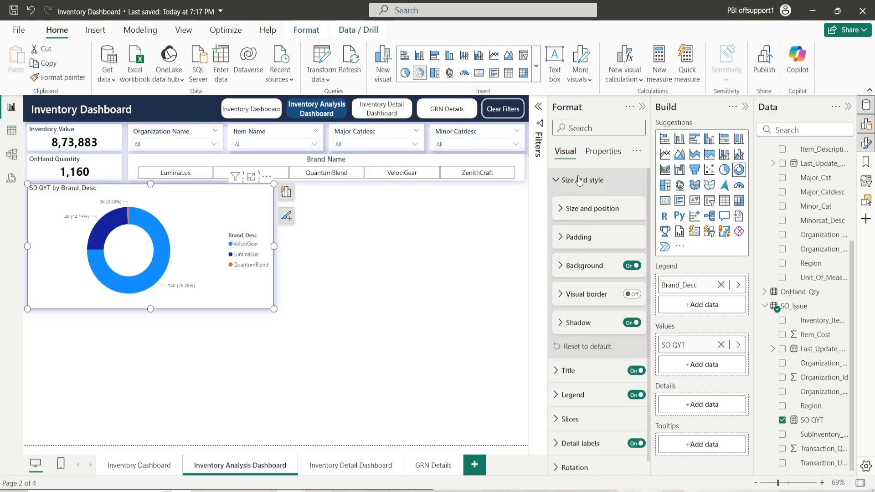
Set the donut chart's title text to "Sales Order Issue Brand Wise"
{"action": "left_click", "coordinate": [578, 180]}
{"action": "left_click", "coordinate": [582, 206]}
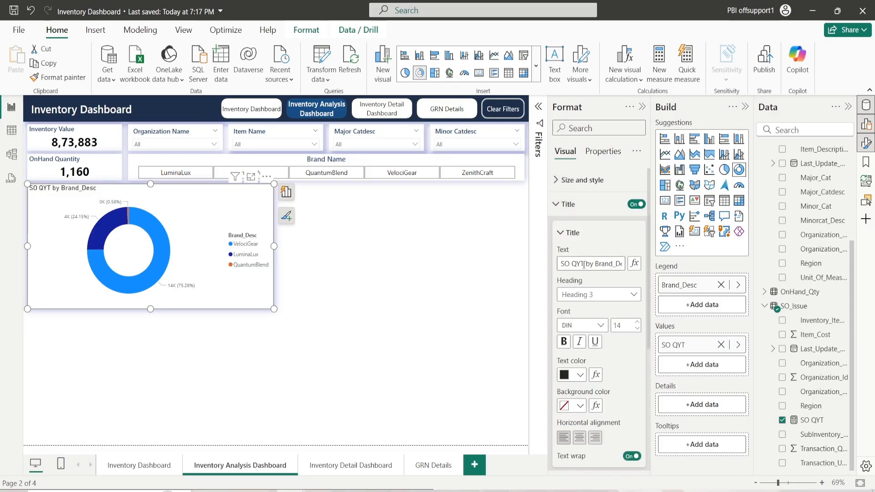
{"action": "triple_click", "coordinate": [584, 265]}
{"action": "type", "text": "Sal"}
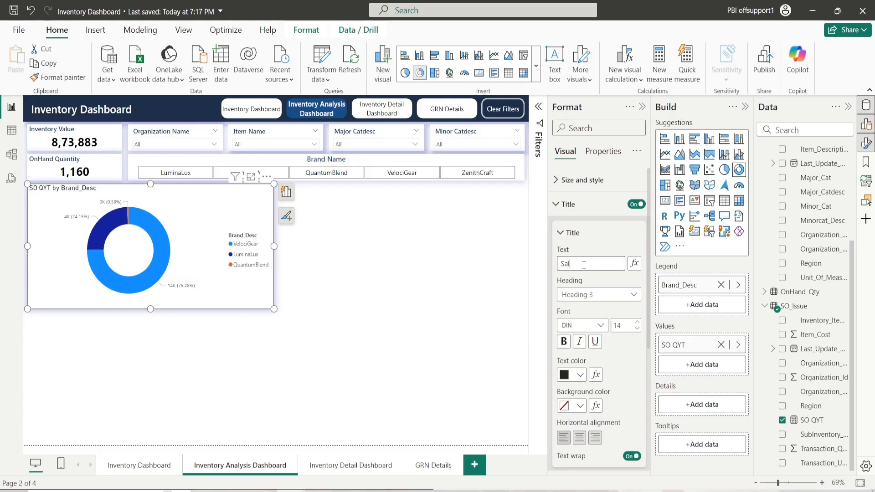
{"action": "type", "text": "es Order Issue"}
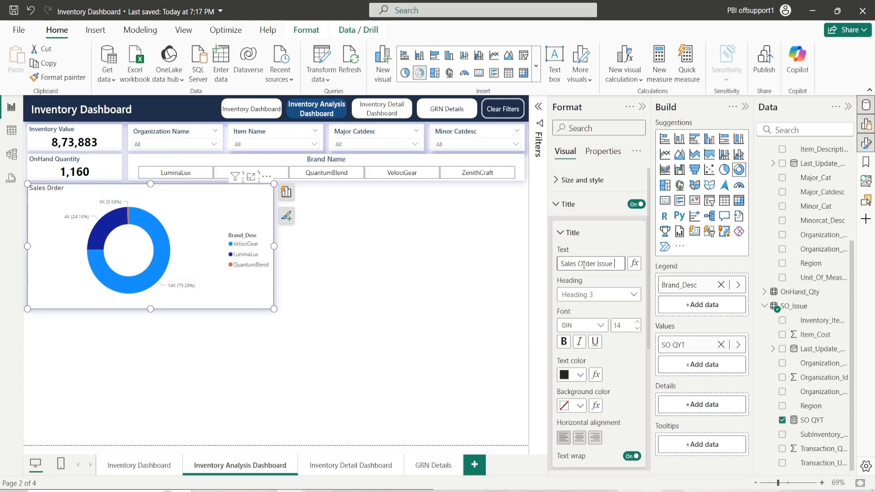
{"action": "type", "text": " Brand Wise"}
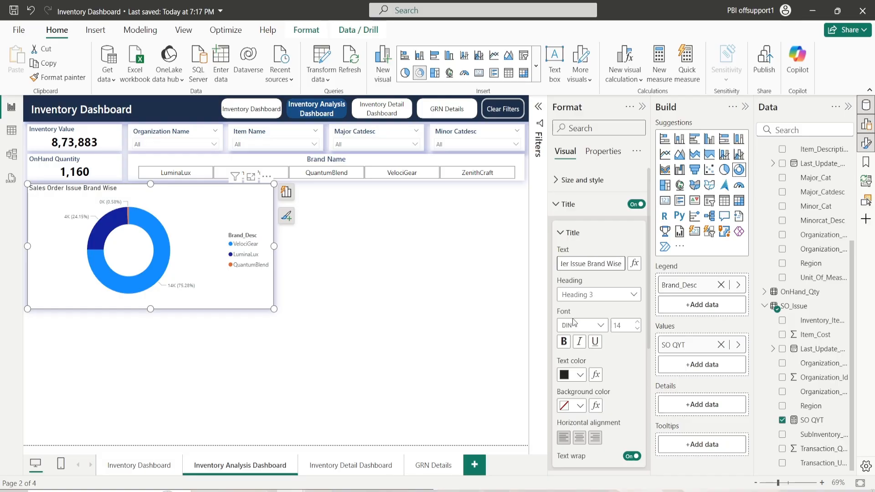
Set the donut chart title's font to Segoe UI Semibold at size 13
{"action": "left_click", "coordinate": [585, 325]}
{"action": "scroll", "coordinate": [611, 280], "scroll_direction": "down", "scroll_amount": 4}
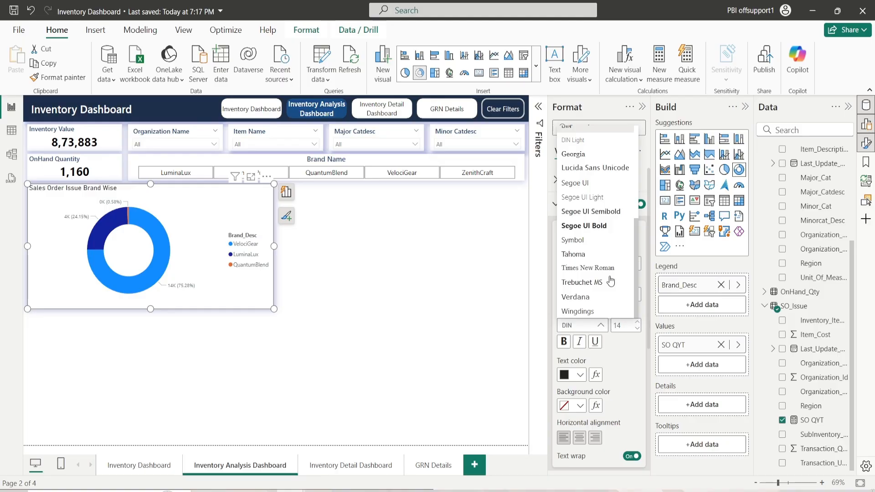
{"action": "left_click", "coordinate": [595, 213]}
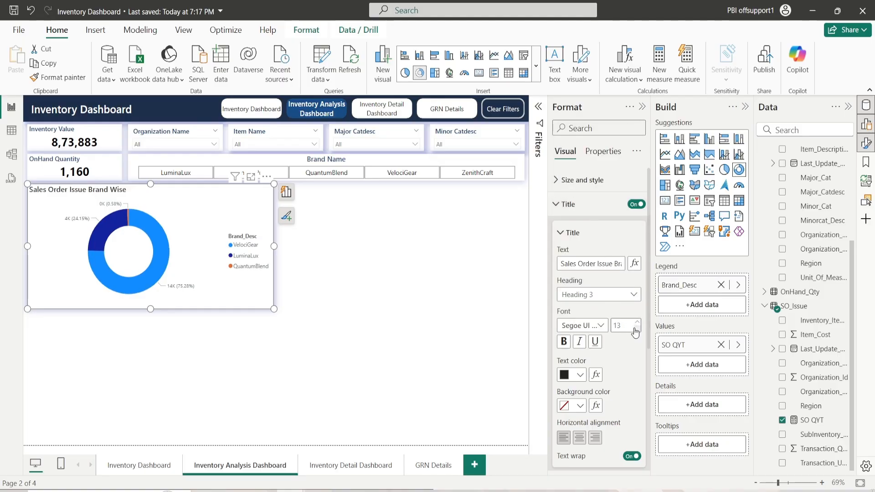
Give the chart title dark blue text on a white background and center it horizontally
{"action": "left_click", "coordinate": [581, 375]}
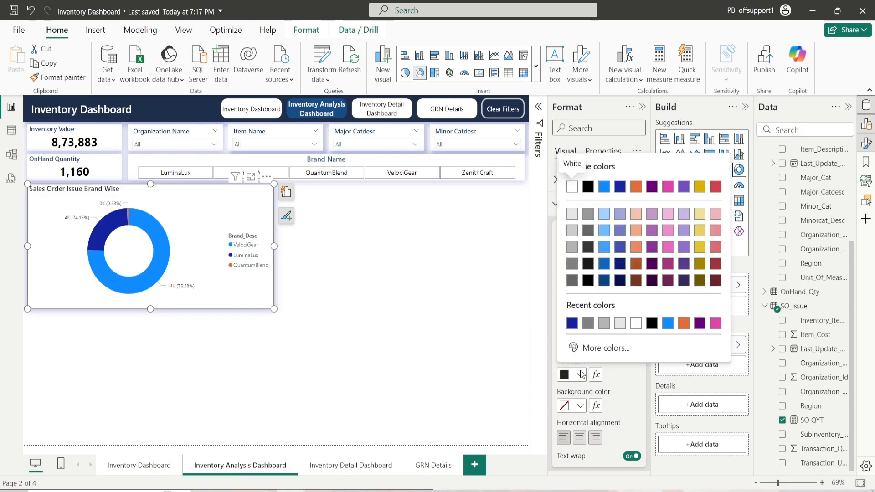
{"action": "left_click", "coordinate": [617, 374]}
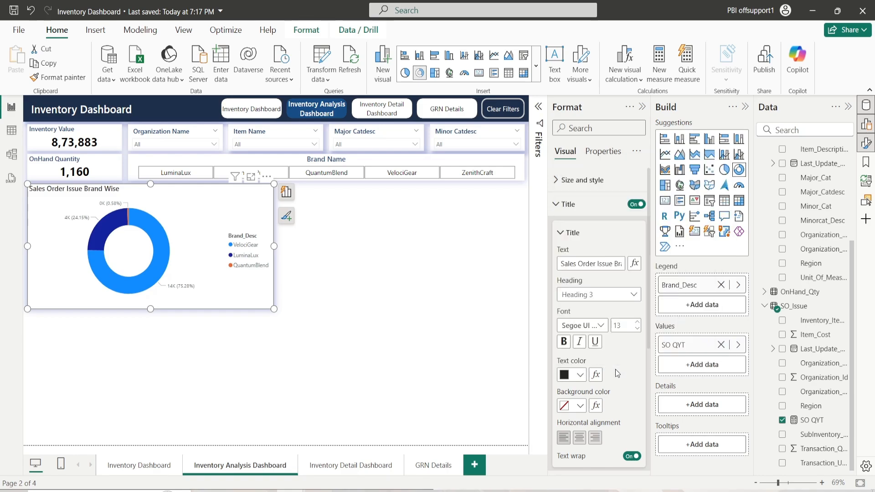
{"action": "left_click", "coordinate": [580, 378]}
{"action": "left_click", "coordinate": [588, 324]}
{"action": "left_click", "coordinate": [581, 405]}
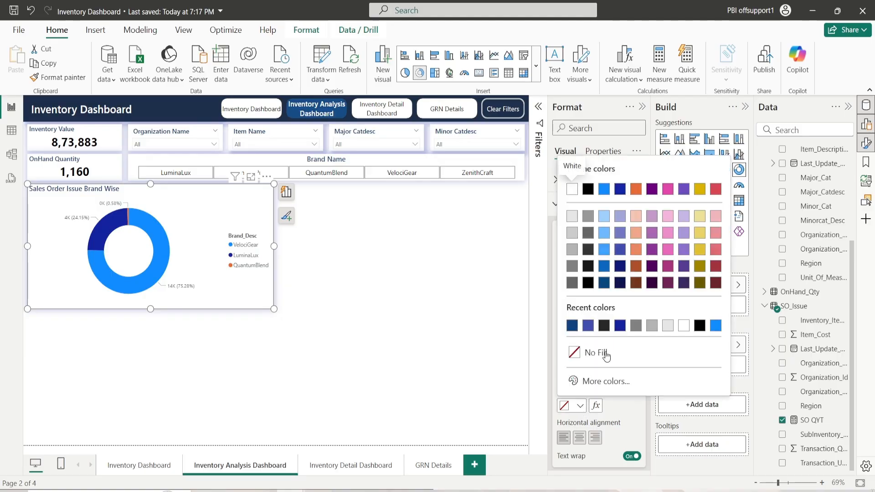
{"action": "left_click", "coordinate": [684, 326]}
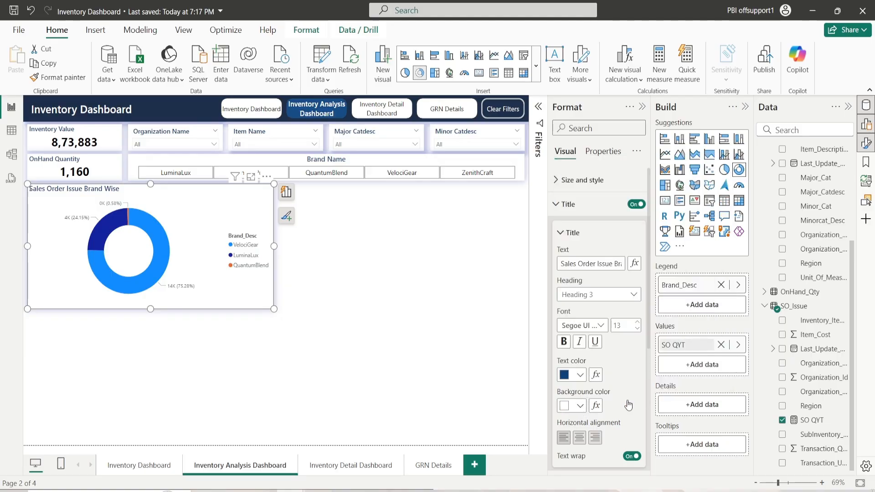
{"action": "left_click", "coordinate": [579, 436]}
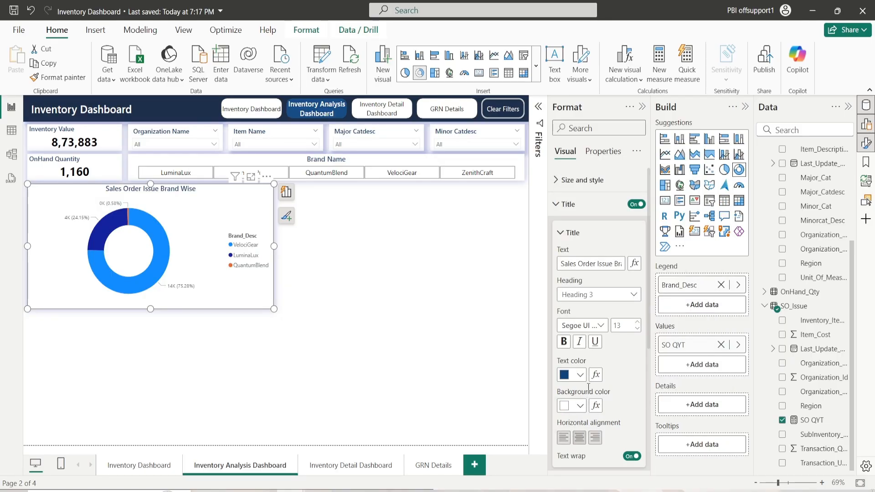
Turn on the divider under the donut chart's title and color it dark gray
{"action": "left_click", "coordinate": [581, 233]}
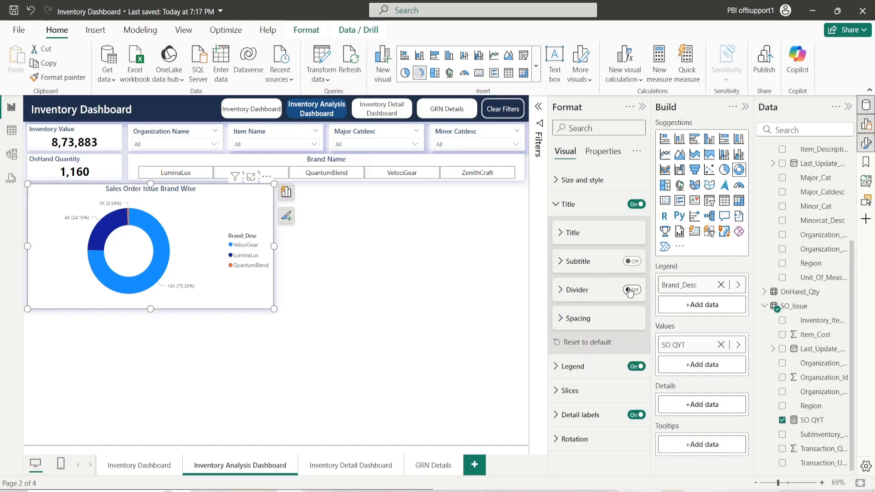
{"action": "left_click", "coordinate": [630, 290]}
{"action": "left_click", "coordinate": [592, 290]}
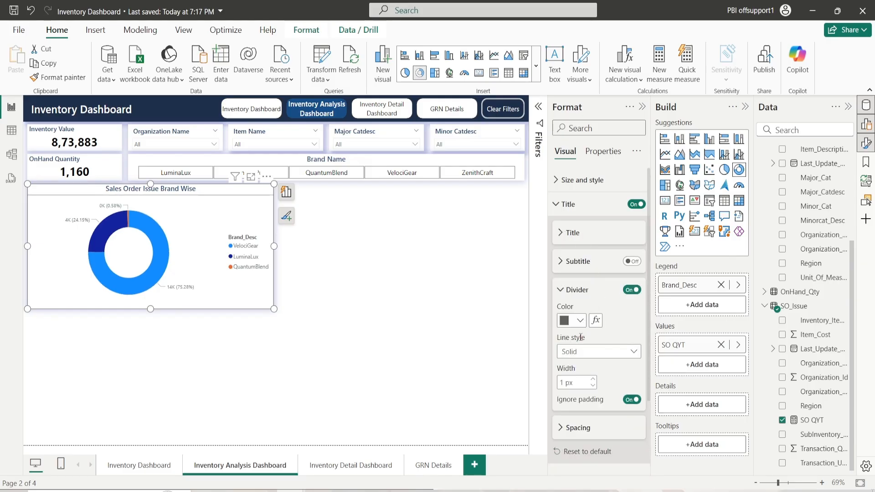
{"action": "left_click", "coordinate": [580, 321]}
{"action": "left_click", "coordinate": [589, 192]}
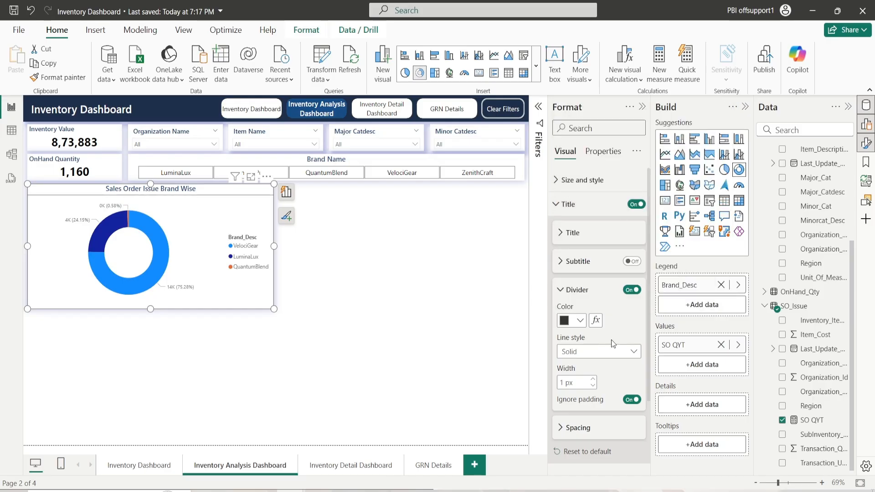
{"action": "left_click", "coordinate": [568, 292]}
Customize the title spacing with 3 px below the title and 0 px below the title area
{"action": "left_click", "coordinate": [578, 320]}
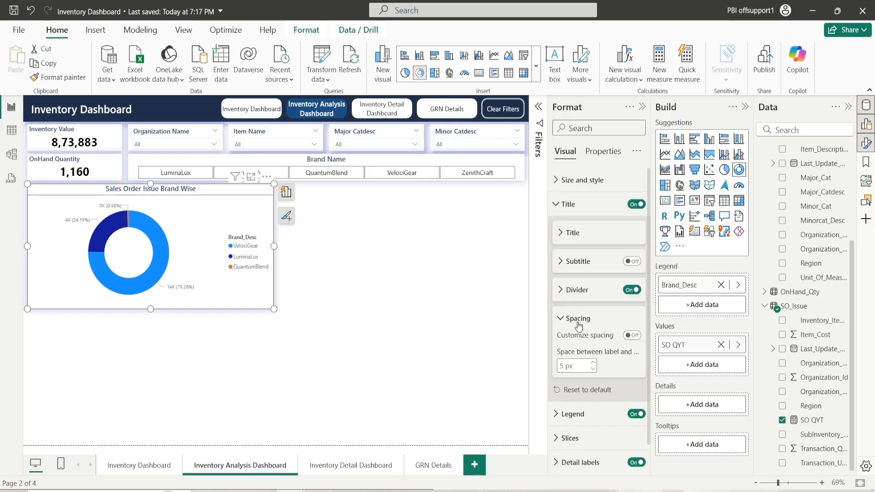
{"action": "left_click", "coordinate": [630, 336]}
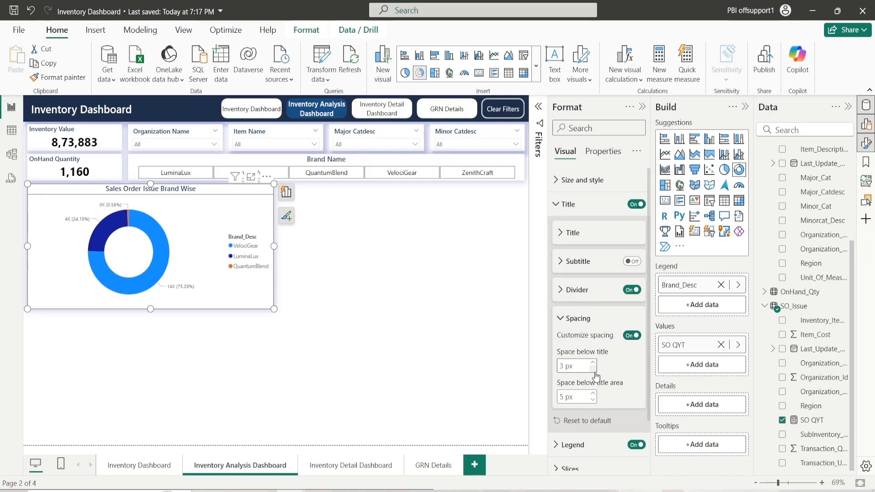
{"action": "double_click", "coordinate": [566, 397]}
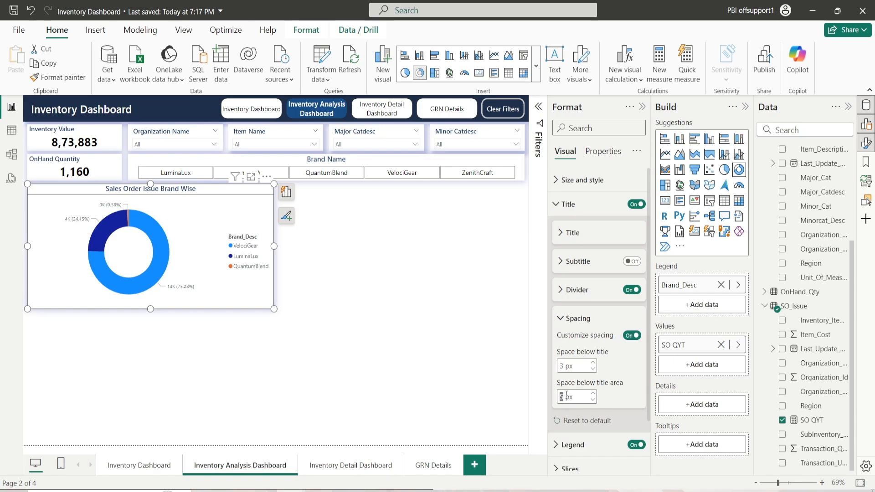
{"action": "key", "text": "BackSpace"}
{"action": "type", "text": "0"}
{"action": "left_click", "coordinate": [566, 320]}
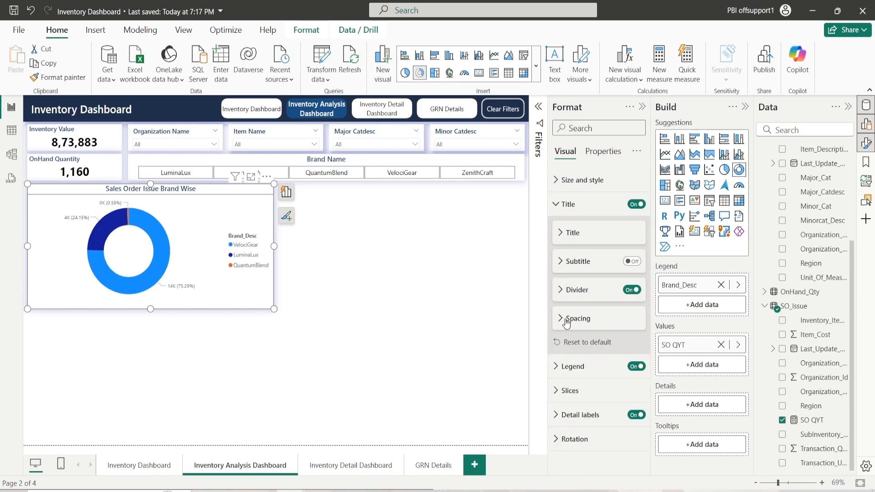
Change the donut chart's legend text color to black
{"action": "left_click", "coordinate": [567, 206]}
{"action": "left_click", "coordinate": [567, 229]}
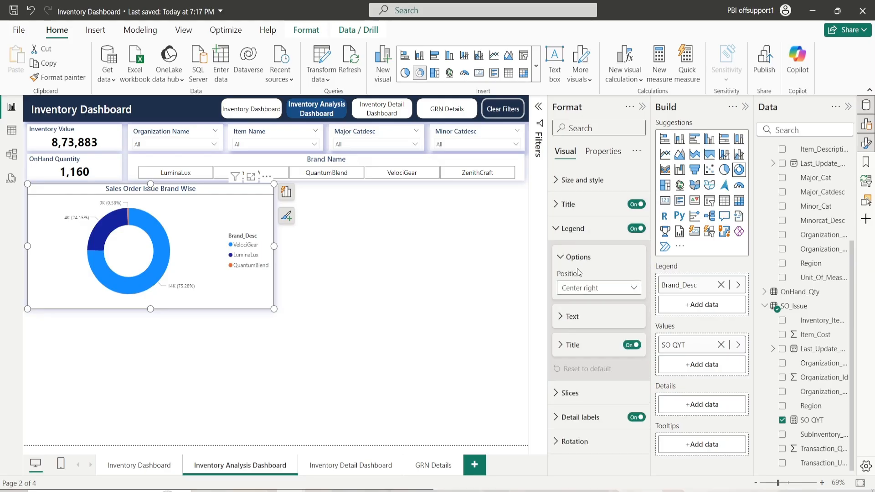
{"action": "left_click", "coordinate": [563, 259]}
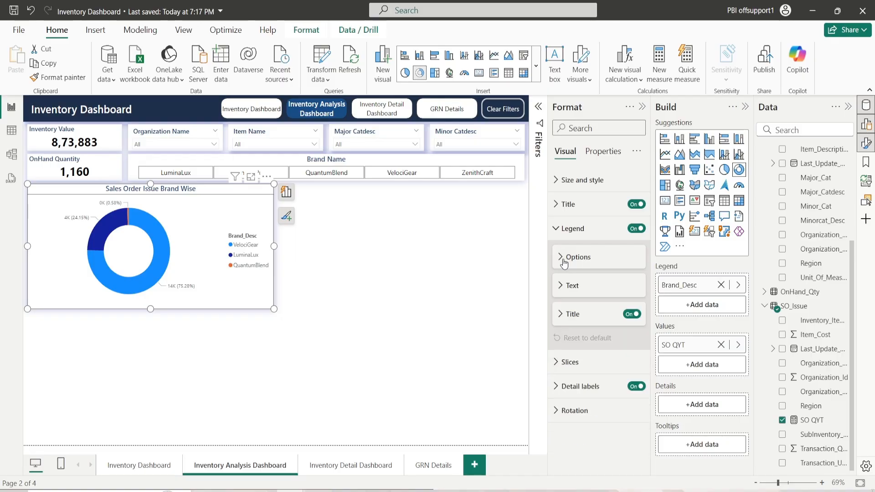
{"action": "left_click", "coordinate": [570, 283]}
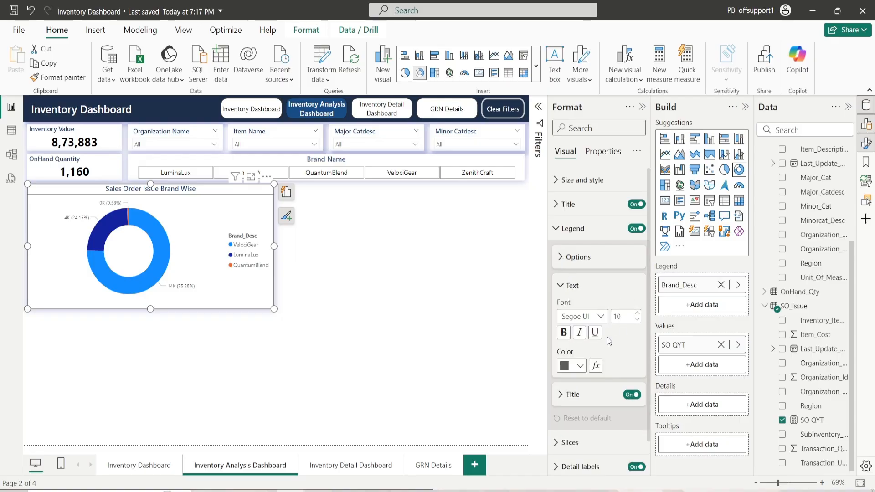
{"action": "left_click", "coordinate": [575, 366]}
{"action": "left_click", "coordinate": [589, 272]}
{"action": "left_click", "coordinate": [583, 287]}
Rename the donut chart's legend title to "Brand Name"
{"action": "left_click", "coordinate": [577, 313]}
{"action": "left_click", "coordinate": [600, 344]}
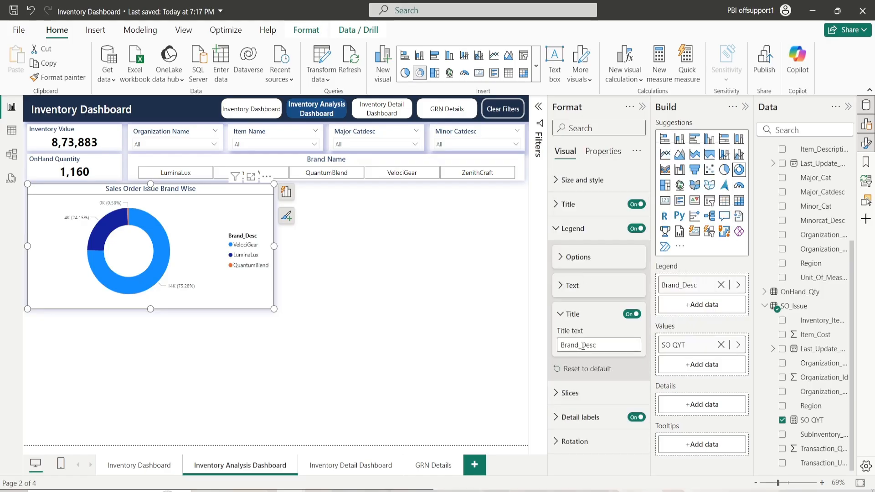
{"action": "key", "text": "BackSpace"}
{"action": "key", "text": "BackSpace"}
{"action": "key", "text": "BackSpace"}
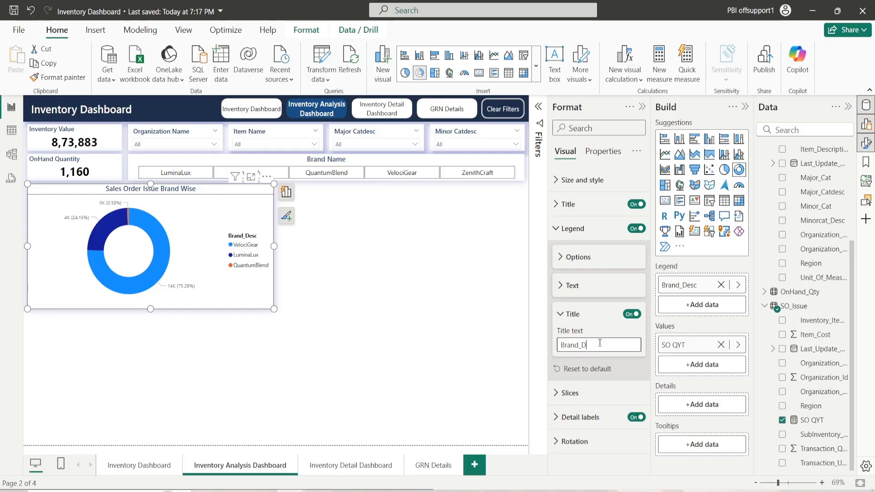
{"action": "type", "text": "Name"}
{"action": "left_click", "coordinate": [580, 228]}
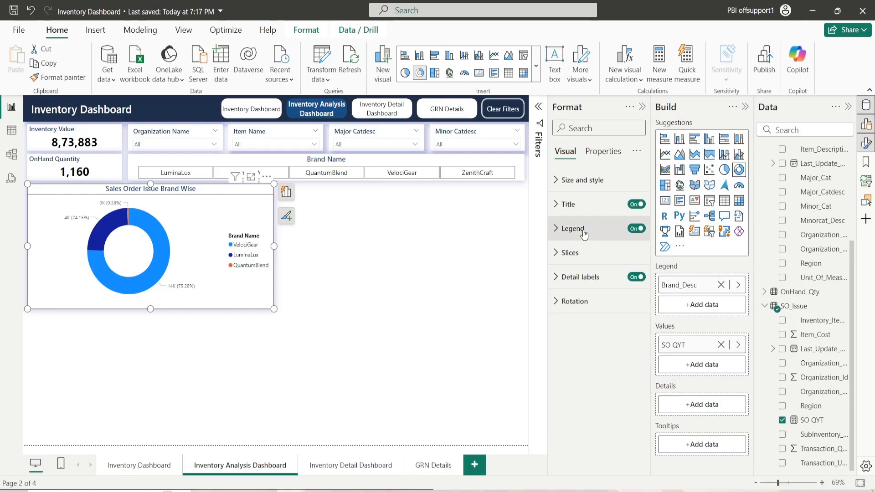
Examine the color and spacing settings of the donut chart's slices
{"action": "left_click", "coordinate": [585, 255]}
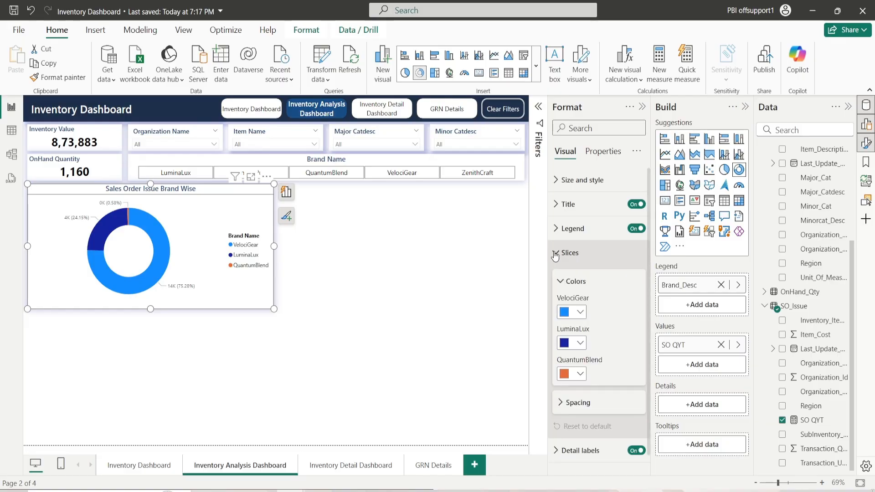
{"action": "left_click", "coordinate": [573, 280]}
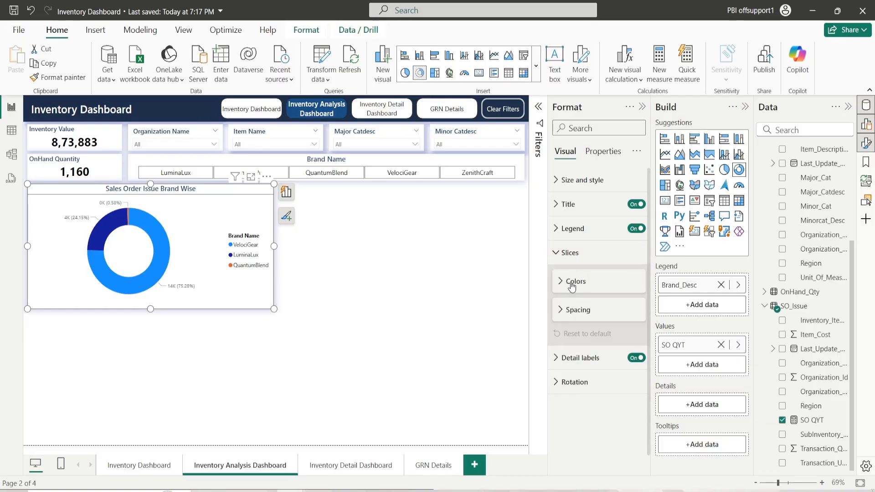
{"action": "left_click", "coordinate": [569, 315]}
{"action": "left_click", "coordinate": [569, 314]}
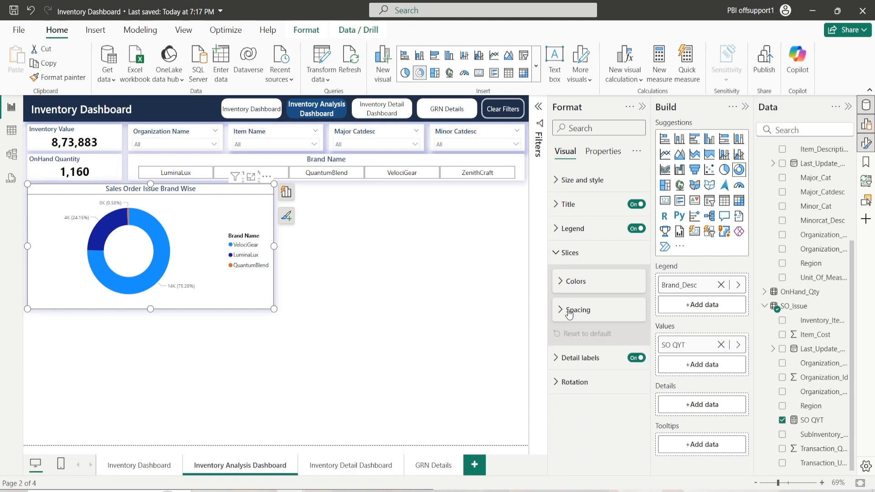
{"action": "left_click", "coordinate": [573, 281]}
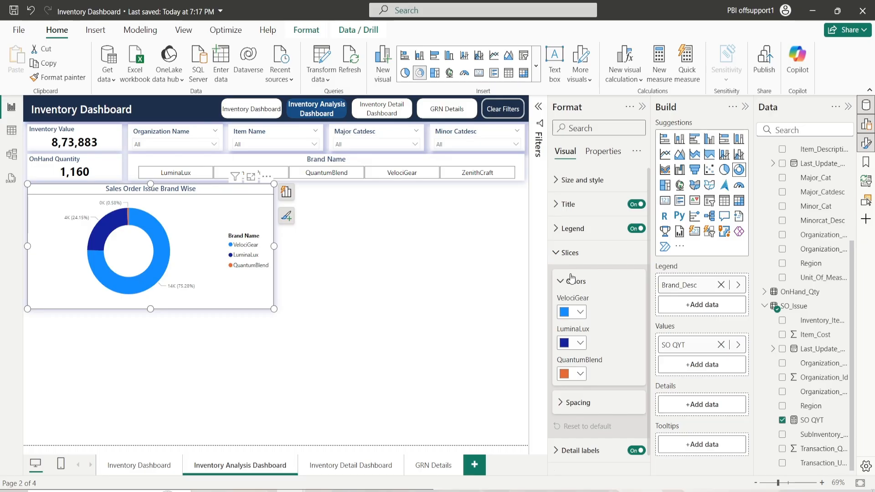
{"action": "left_click", "coordinate": [572, 279]}
{"action": "left_click", "coordinate": [570, 253]}
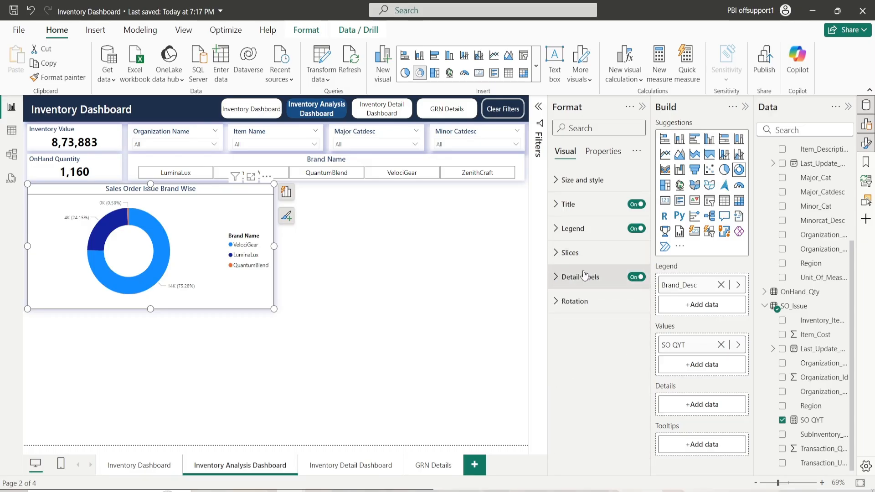
Set the donut chart's detail label position to Prefer outside and the label contents to data value, percent of total
{"action": "left_click", "coordinate": [584, 275]}
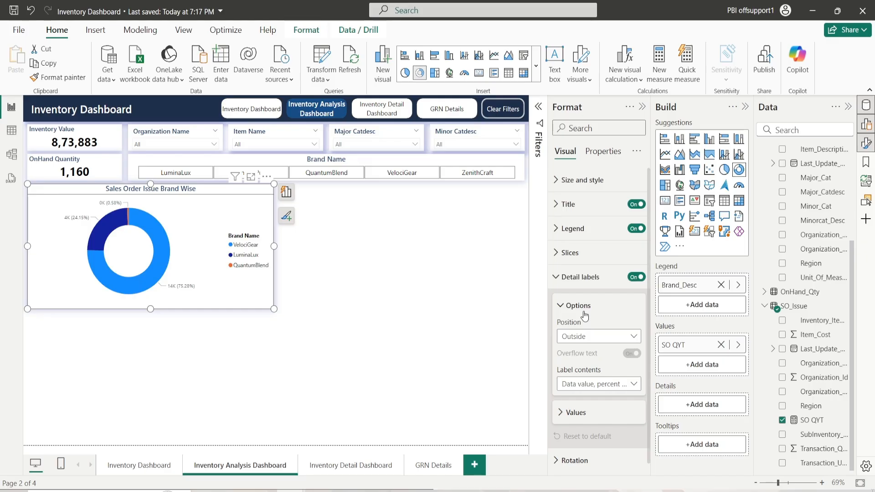
{"action": "left_click", "coordinate": [595, 336]}
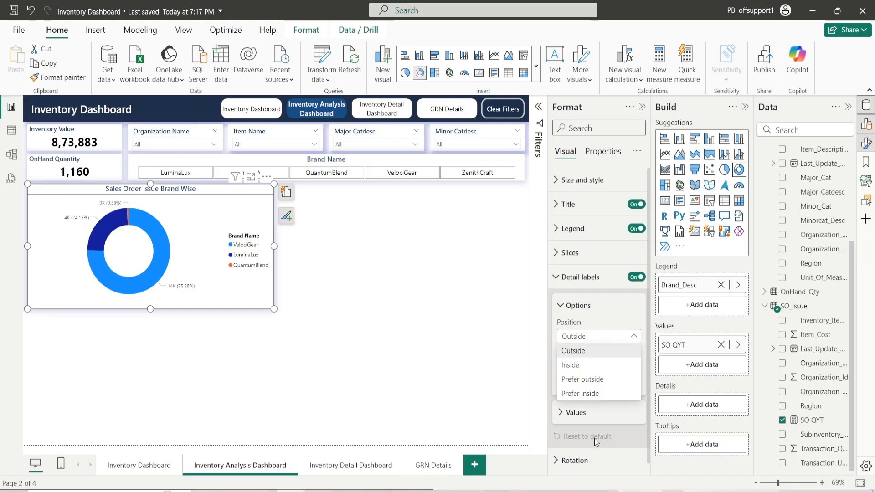
{"action": "left_click", "coordinate": [572, 368]}
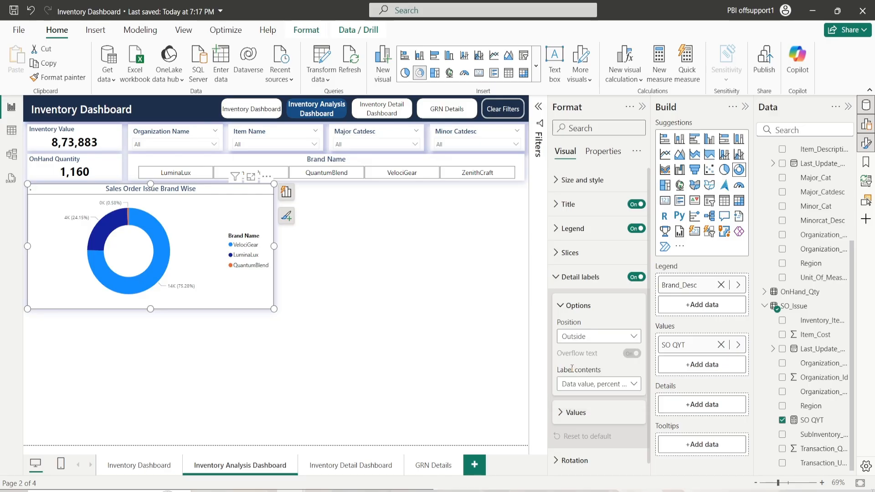
{"action": "left_click", "coordinate": [600, 384]}
{"action": "left_click", "coordinate": [605, 357]}
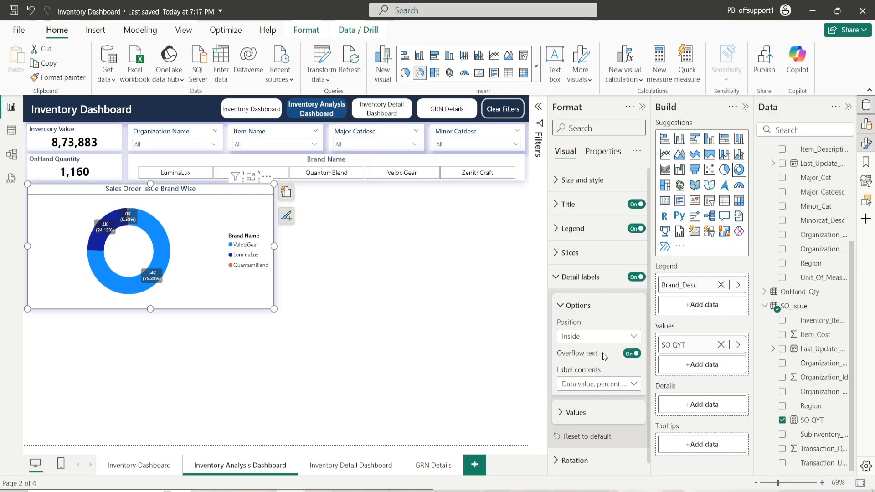
{"action": "left_click", "coordinate": [597, 336]}
{"action": "left_click", "coordinate": [574, 379]}
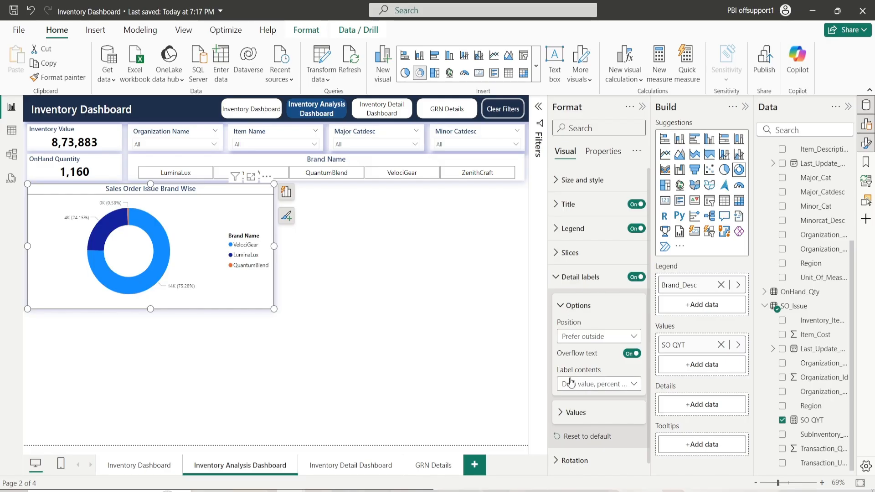
{"action": "left_click", "coordinate": [612, 383]}
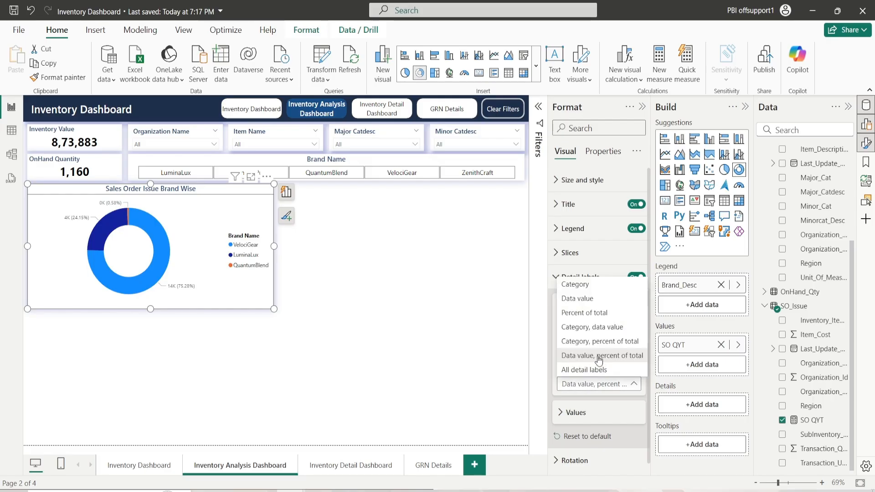
{"action": "left_click", "coordinate": [578, 360]}
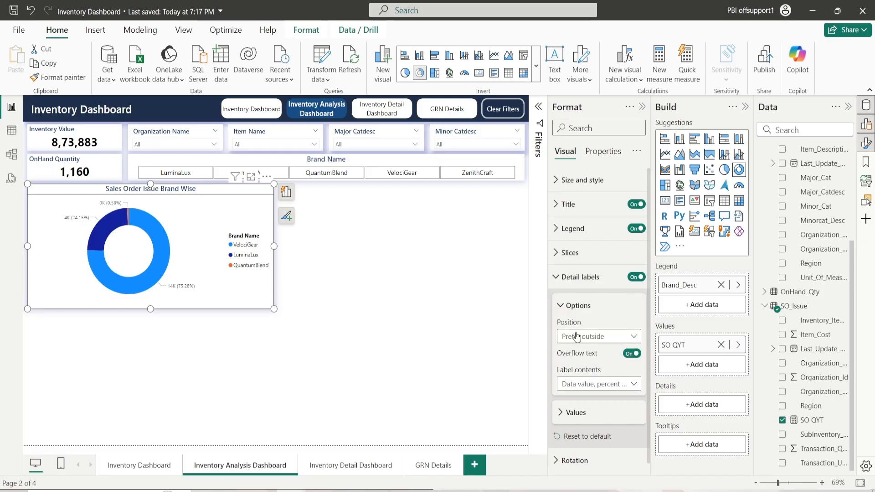
{"action": "left_click", "coordinate": [575, 314]}
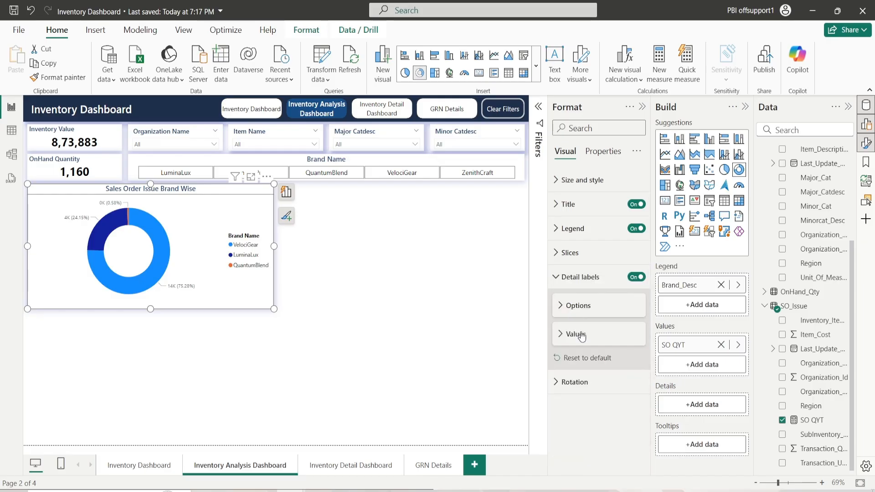
Set the donut chart's detail label values to font size 10 and black
{"action": "left_click", "coordinate": [576, 334]}
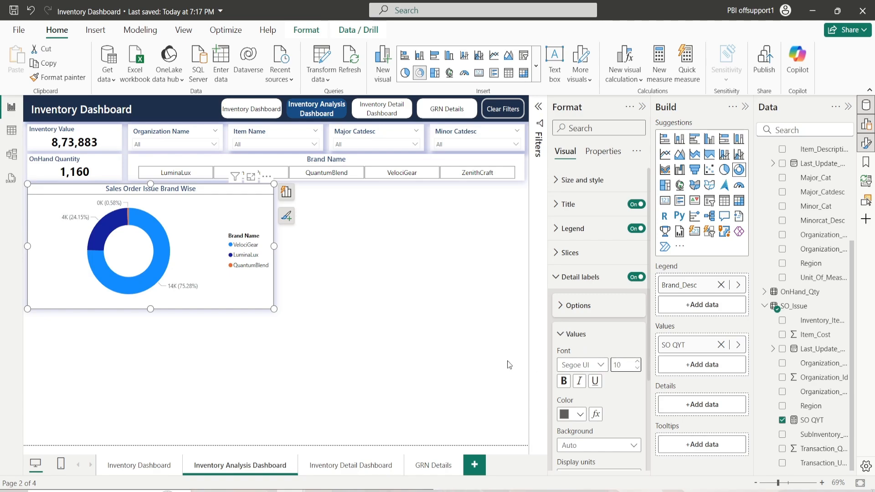
{"action": "left_click", "coordinate": [564, 415]}
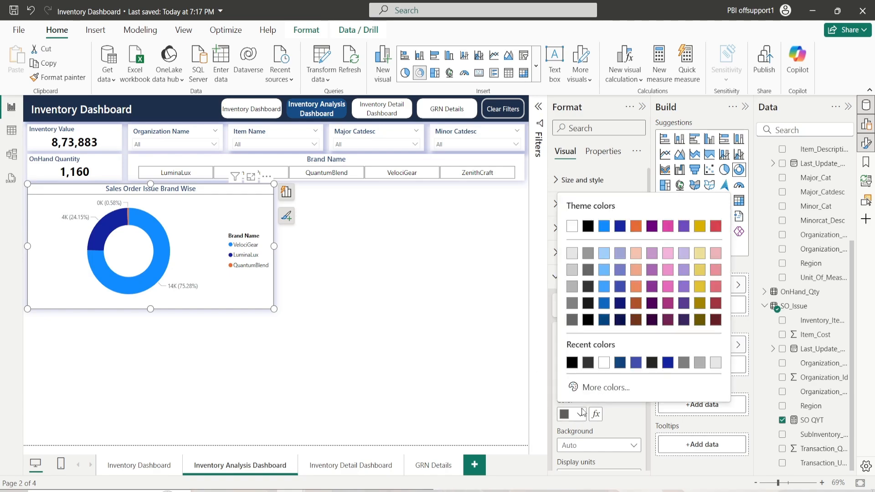
{"action": "left_click", "coordinate": [589, 321]}
Set the detail labels' display units to None and their value decimal places to 0
{"action": "scroll", "coordinate": [597, 412], "scroll_direction": "down", "scroll_amount": 3}
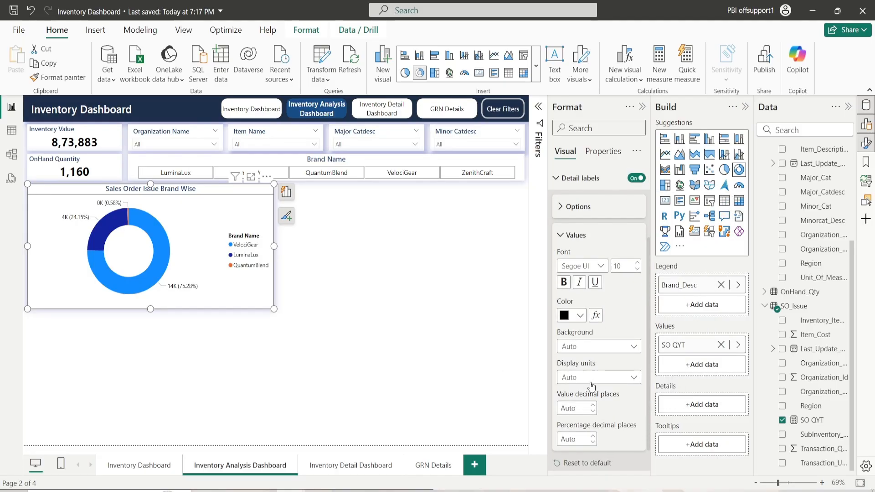
{"action": "left_click", "coordinate": [594, 380]}
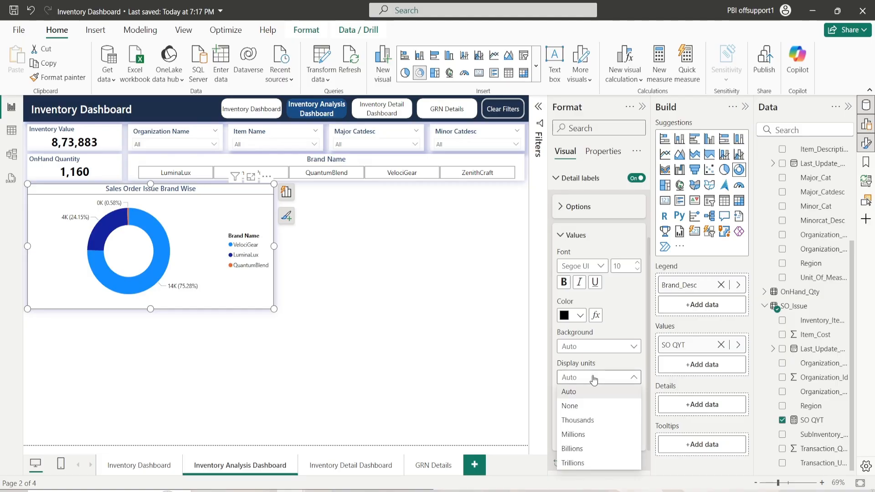
{"action": "left_click", "coordinate": [572, 405]}
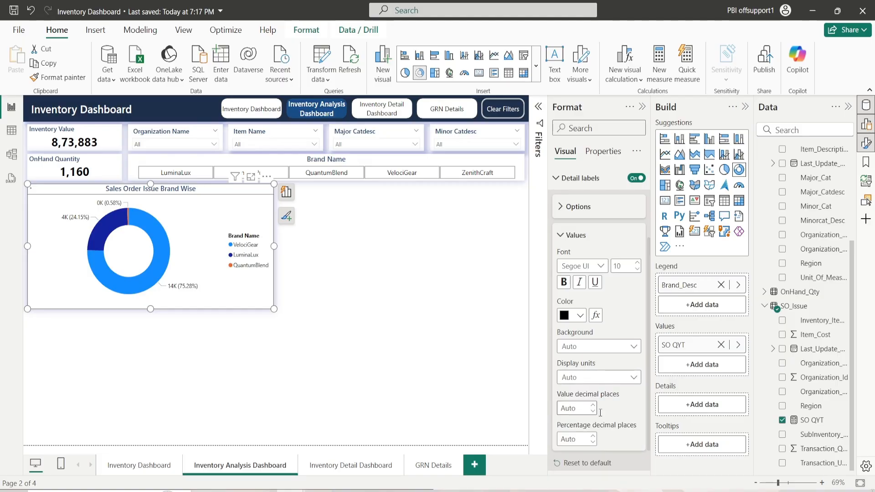
{"action": "left_click", "coordinate": [578, 406]}
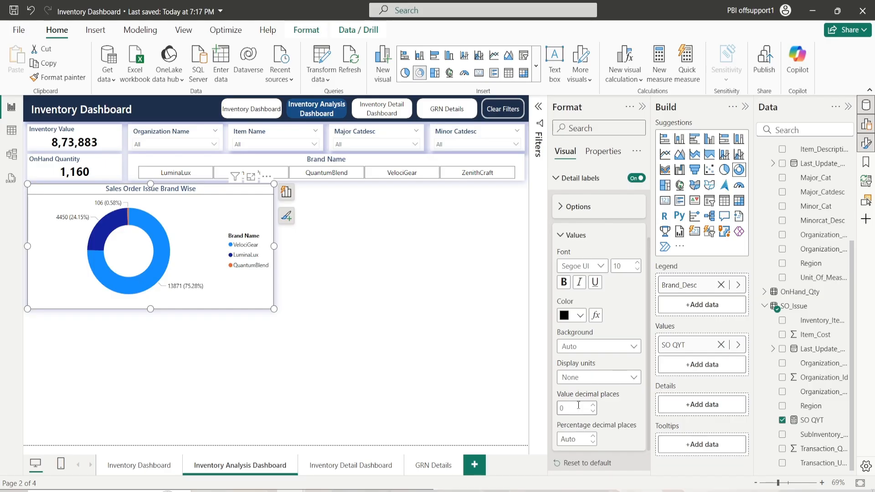
Format the SO QYT measure with a thousands separator
{"action": "left_click", "coordinate": [810, 421]}
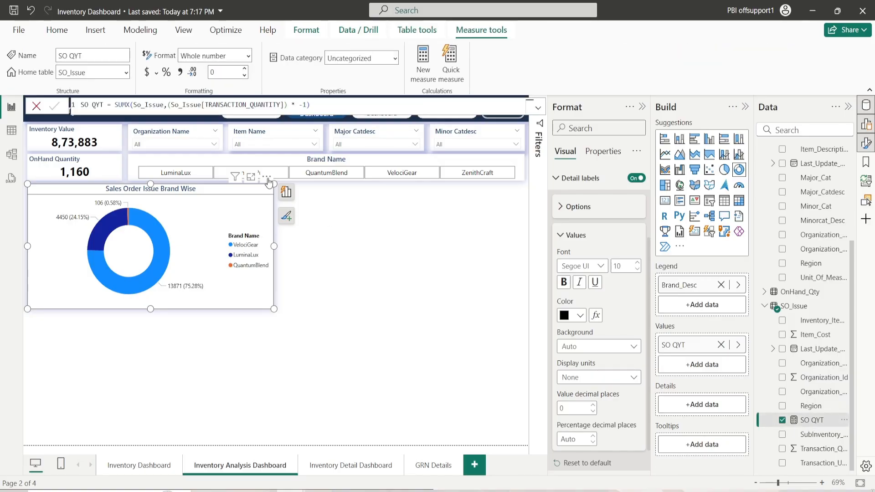
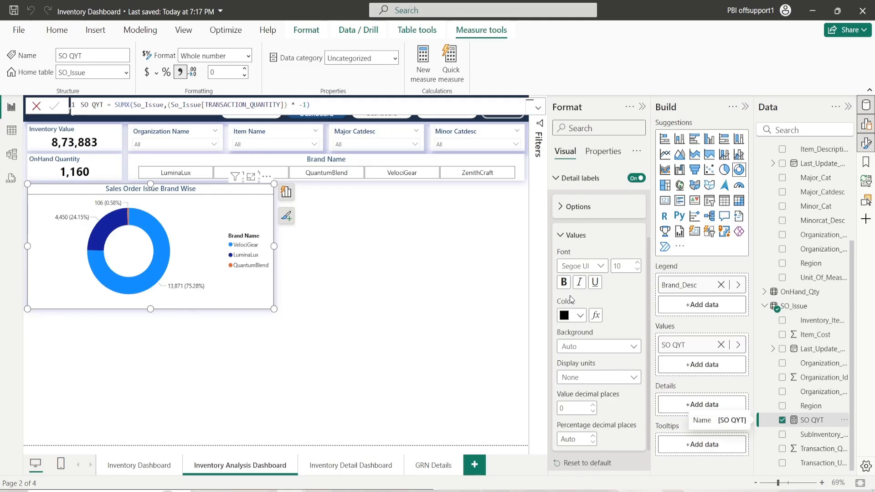
{"action": "left_click", "coordinate": [510, 306]}
{"action": "left_click", "coordinate": [257, 303]}
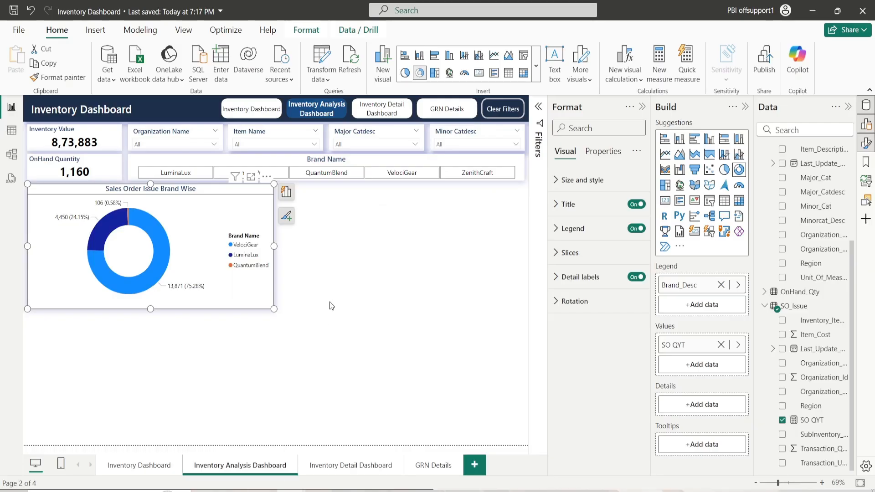
Insert a clustered bar chart and move it toward the empty area beside the donut chart
{"action": "left_click", "coordinate": [329, 302]}
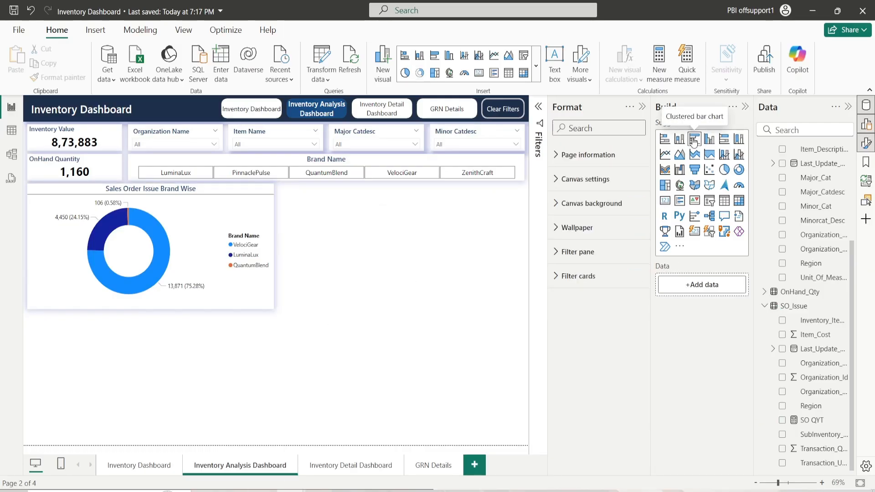
{"action": "left_click", "coordinate": [693, 140]}
{"action": "left_click_drag", "start_coordinate": [231, 360], "coordinate": [449, 281]}
Put Item_Code from Item_Master on the bar chart's Y-axis and SO QYT from SO_Issue on its X-axis
{"action": "scroll", "coordinate": [803, 305], "scroll_direction": "up", "scroll_amount": 3}
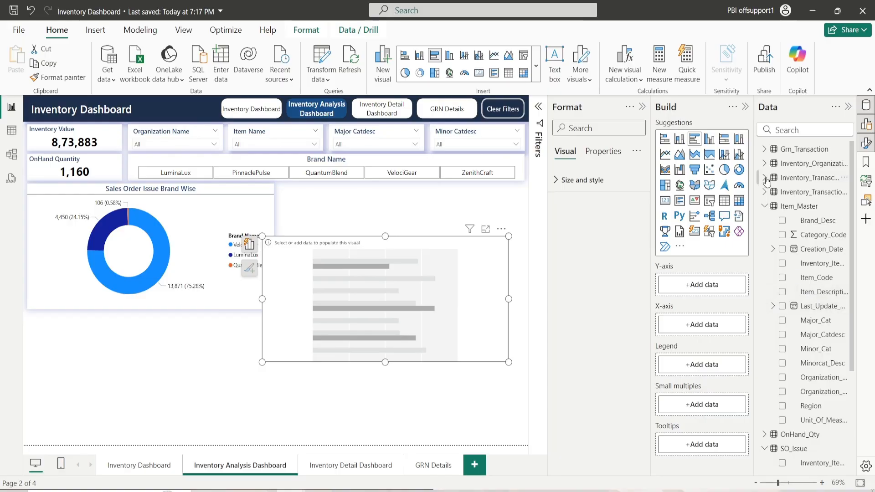
{"action": "left_click_drag", "start_coordinate": [756, 163], "coordinate": [740, 163]}
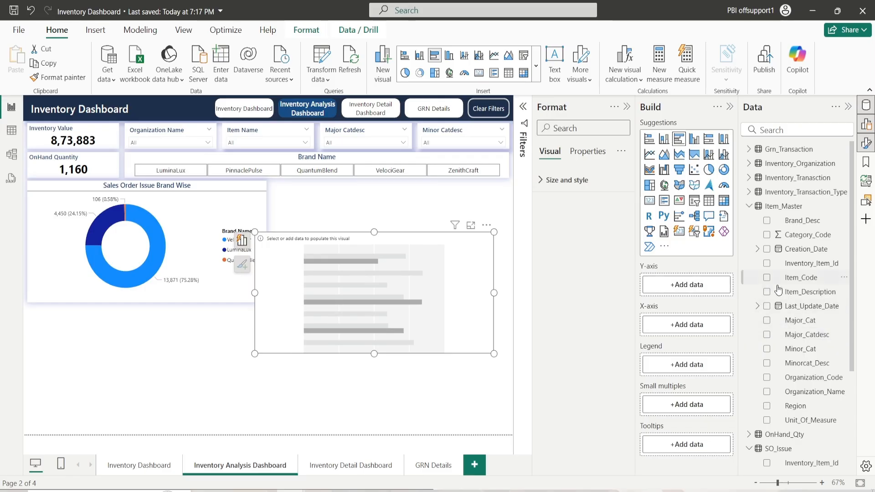
{"action": "left_click_drag", "start_coordinate": [802, 279], "coordinate": [684, 285]}
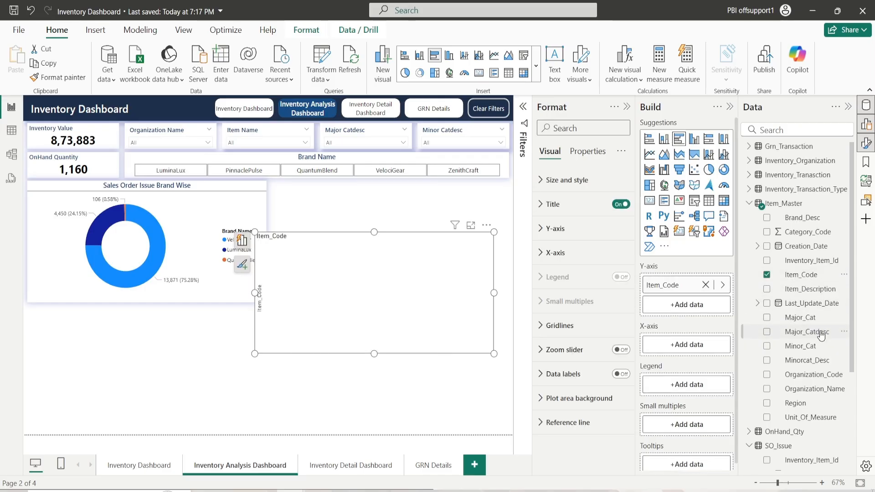
{"action": "scroll", "coordinate": [822, 335], "scroll_direction": "down", "scroll_amount": 3}
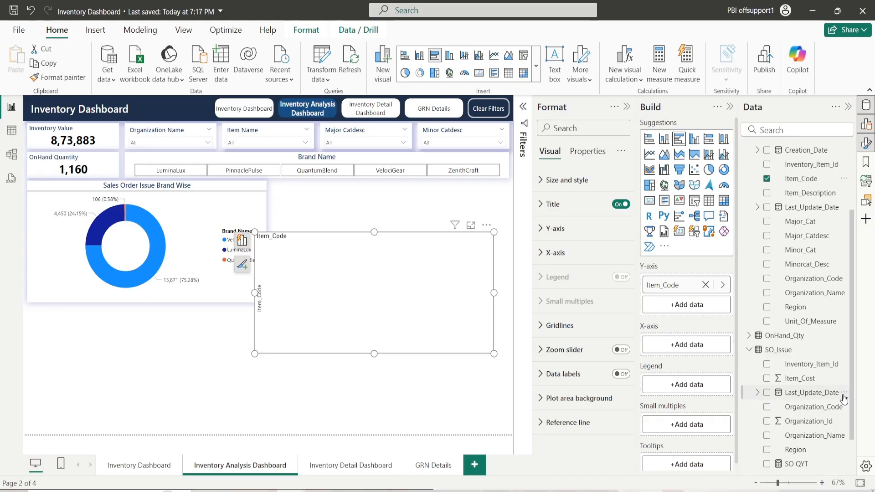
{"action": "scroll", "coordinate": [844, 399], "scroll_direction": "down", "scroll_amount": 1}
{"action": "left_click_drag", "start_coordinate": [802, 419], "coordinate": [686, 346]}
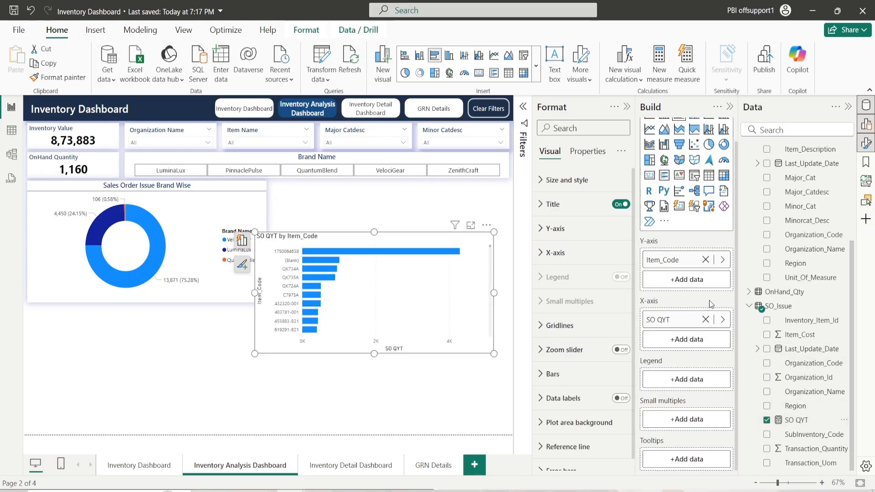
Exclude blank Item_Code values from the bar chart with a visual-level filter
{"action": "left_click", "coordinate": [524, 112]}
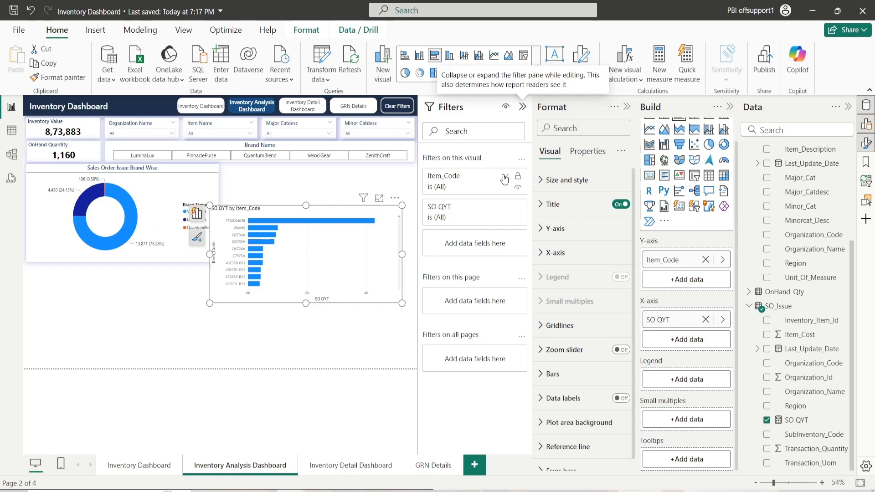
{"action": "left_click", "coordinate": [505, 177]}
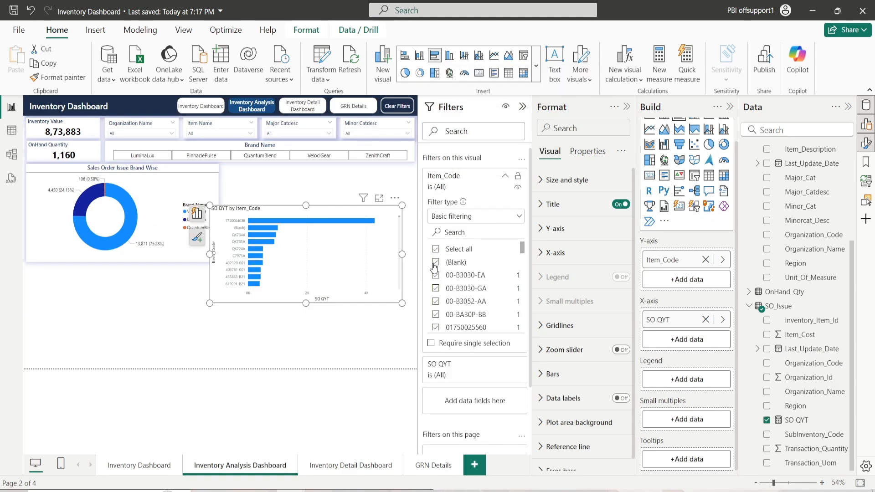
{"action": "left_click", "coordinate": [435, 262]}
{"action": "left_click", "coordinate": [506, 176]}
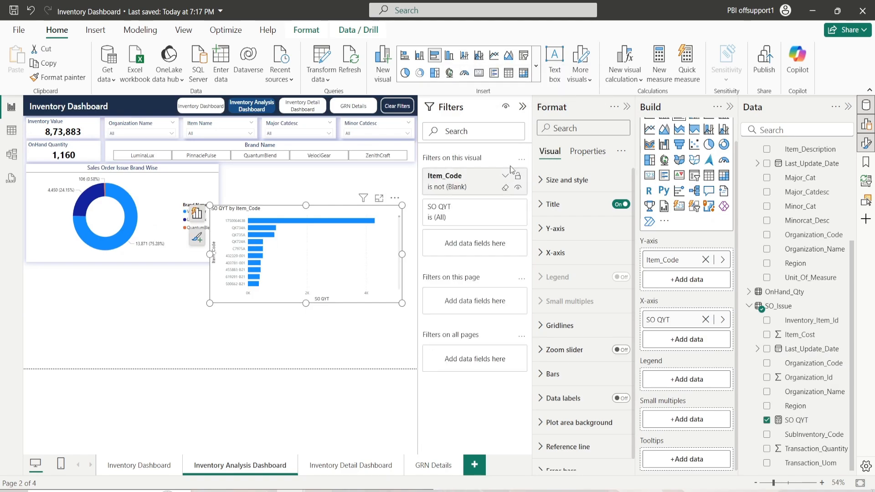
{"action": "left_click", "coordinate": [523, 107]}
Give the bar chart a blue outside shadow positioned at Center
{"action": "left_click", "coordinate": [565, 180]}
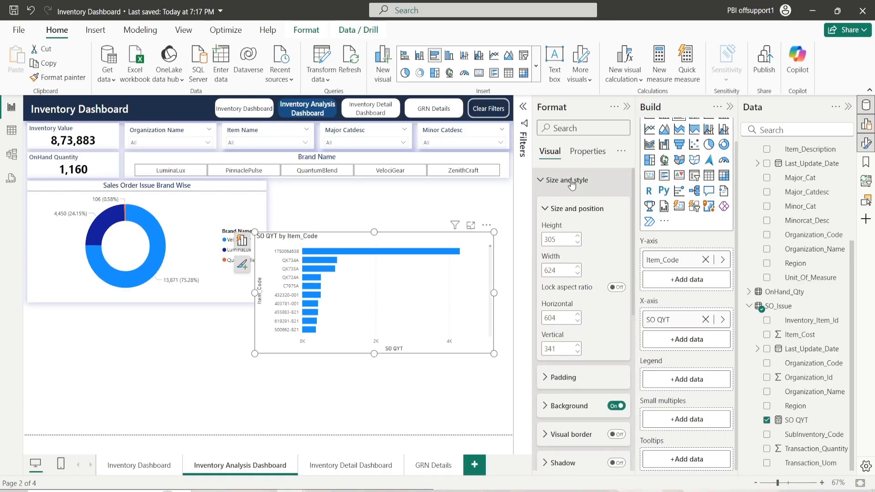
{"action": "left_click", "coordinate": [563, 210]}
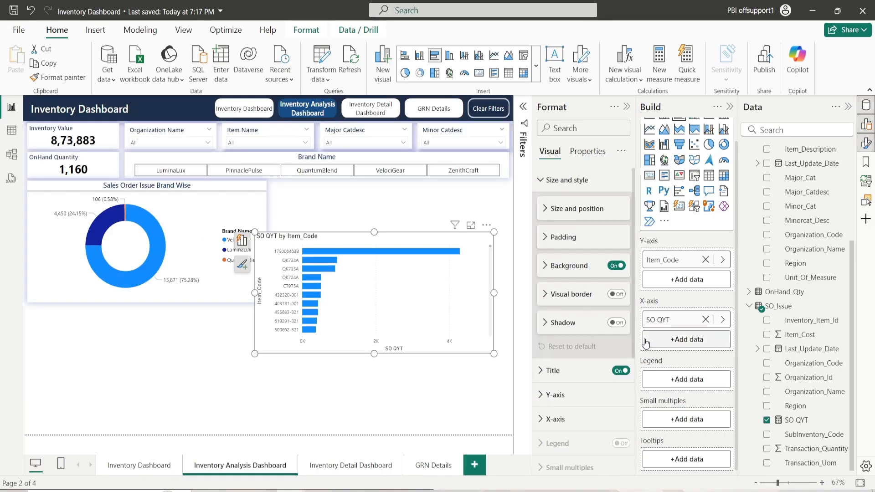
{"action": "left_click", "coordinate": [616, 323]}
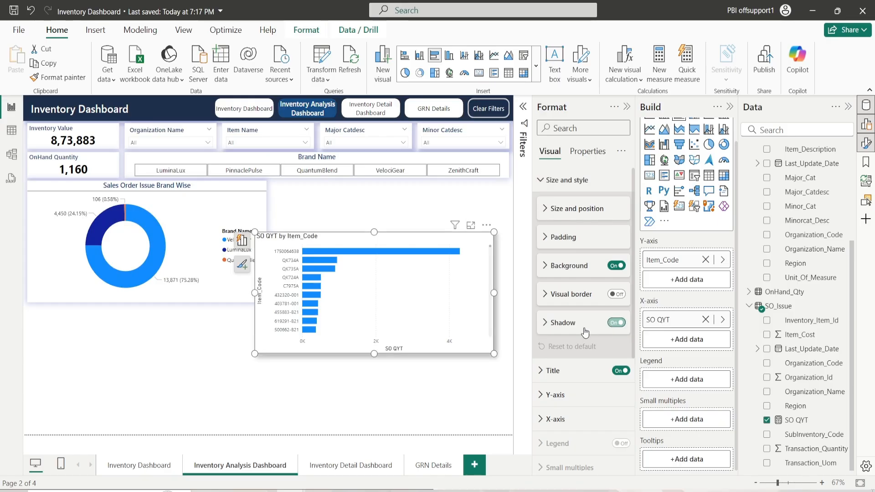
{"action": "left_click", "coordinate": [564, 354]}
{"action": "left_click", "coordinate": [557, 301]}
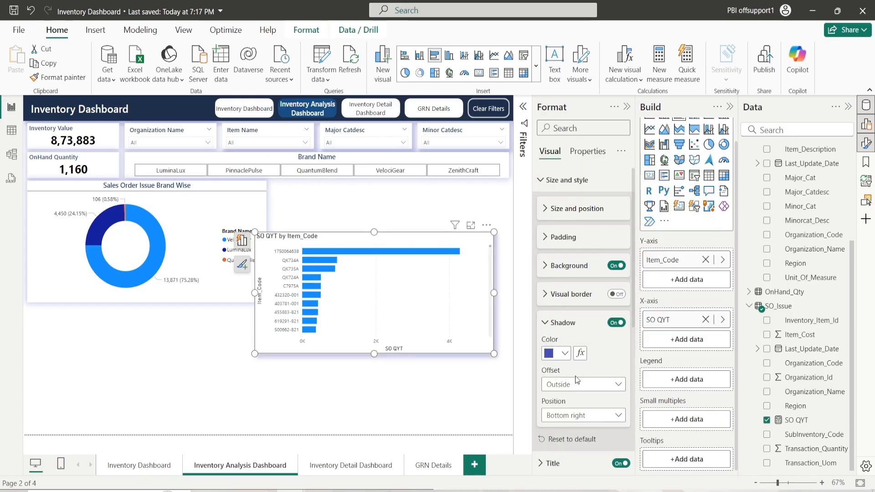
{"action": "left_click", "coordinate": [584, 417]}
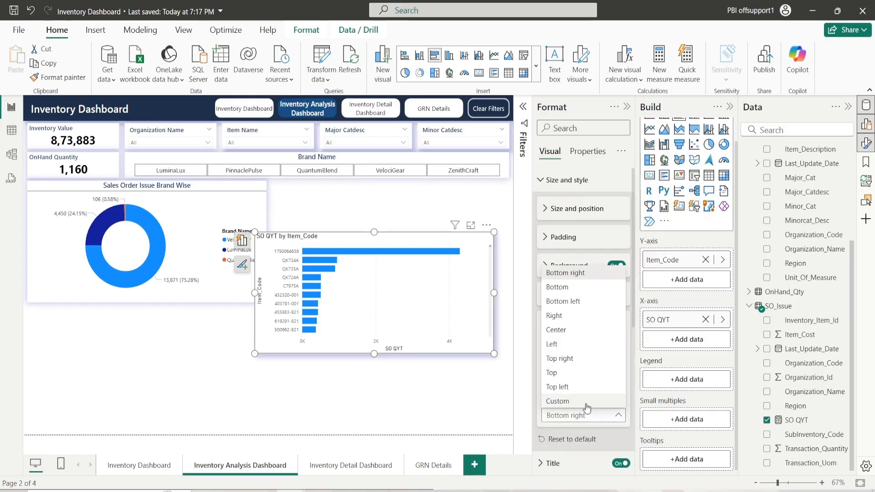
{"action": "left_click", "coordinate": [573, 332]}
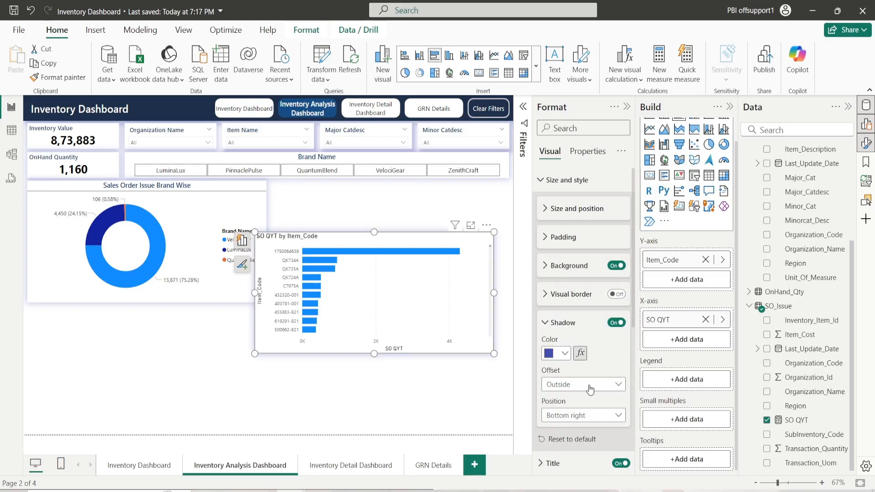
{"action": "left_click", "coordinate": [557, 325]}
{"action": "left_click", "coordinate": [559, 180]}
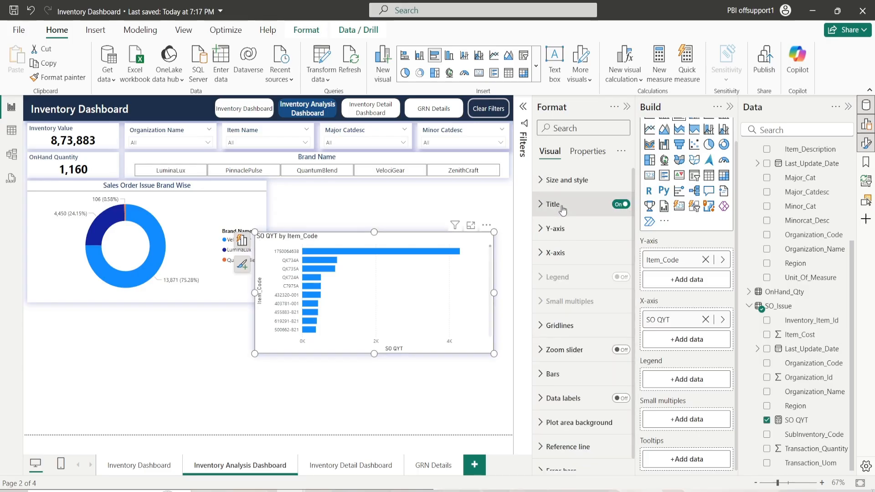
Set the bar chart's title text to "Sales Order Issue Item Wise"
{"action": "left_click", "coordinate": [553, 205]}
{"action": "left_click", "coordinate": [570, 260]}
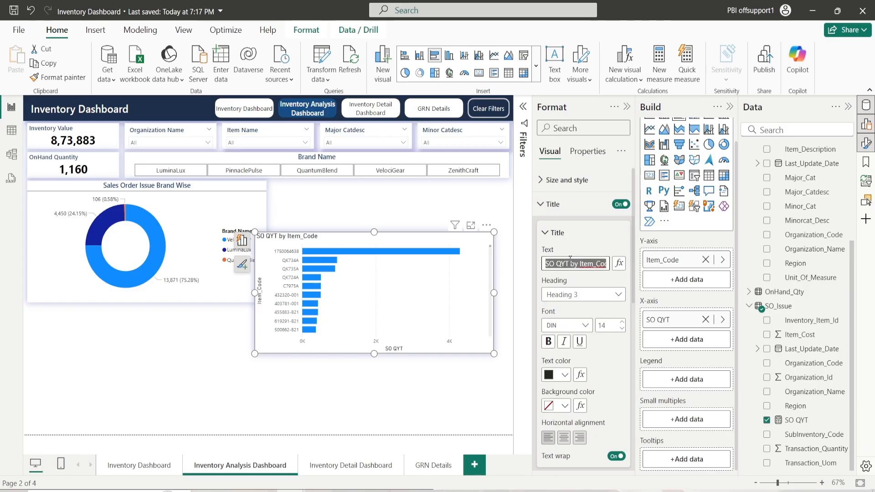
{"action": "type", "text": "Sales"}
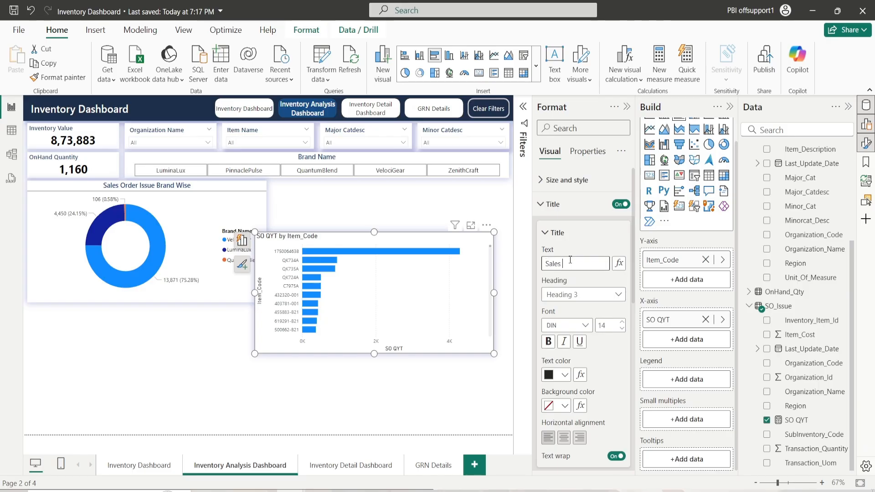
{"action": "type", "text": " Order Issue Item Wise"}
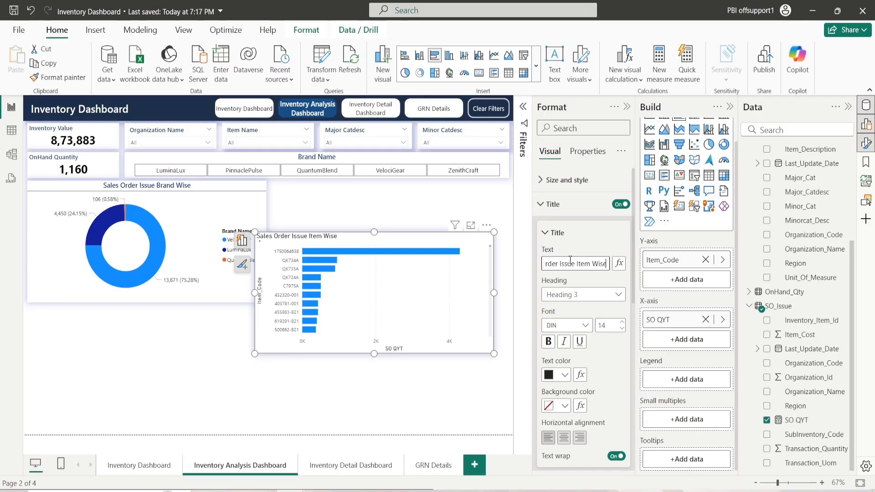
Format the bar chart's title in a Segoe UI font at size 13 with dark blue text
{"action": "left_click", "coordinate": [584, 321]}
{"action": "scroll", "coordinate": [580, 255], "scroll_direction": "down", "scroll_amount": 5}
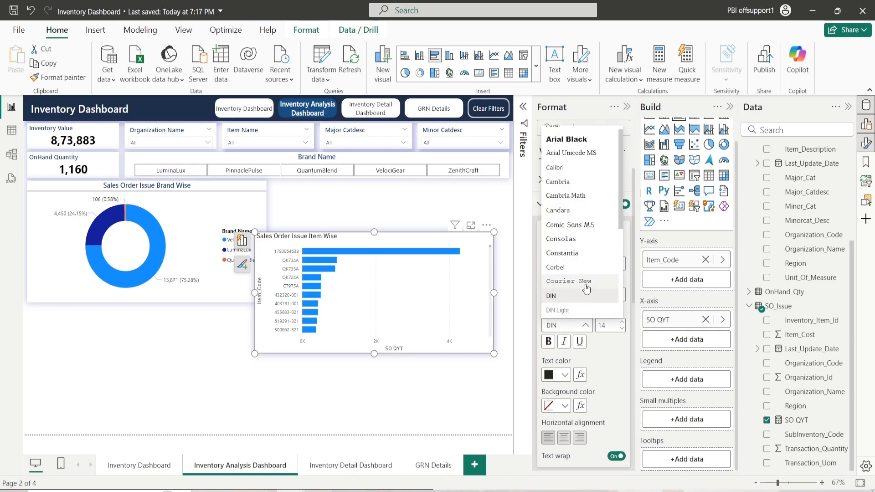
{"action": "left_click", "coordinate": [578, 225]}
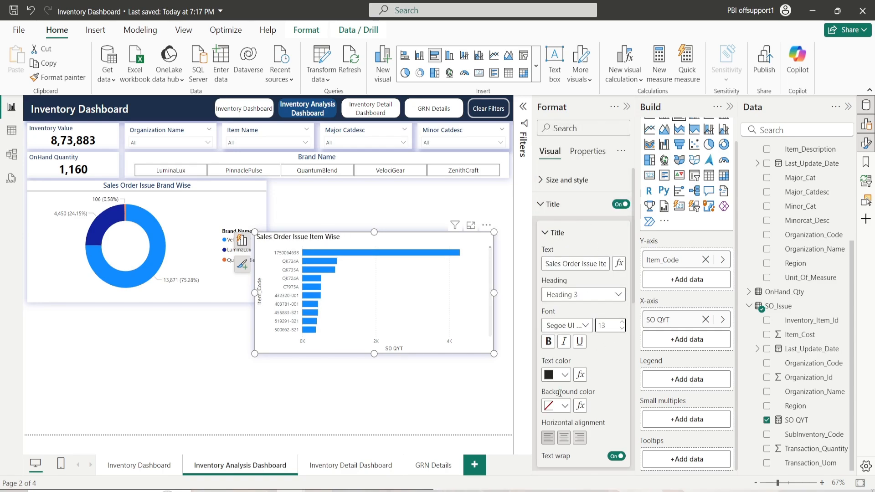
{"action": "left_click", "coordinate": [564, 377]}
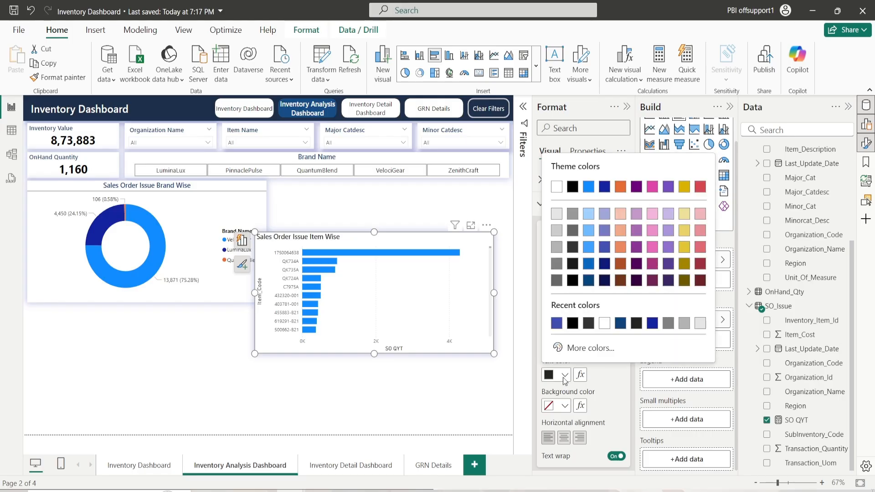
{"action": "left_click", "coordinate": [621, 324]}
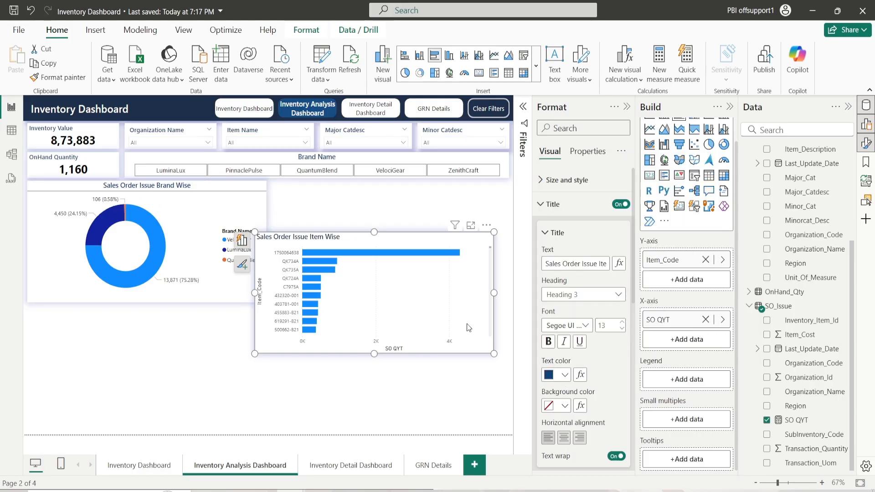
Give the bar chart's title a white background and center it horizontally
{"action": "left_click", "coordinate": [564, 405]}
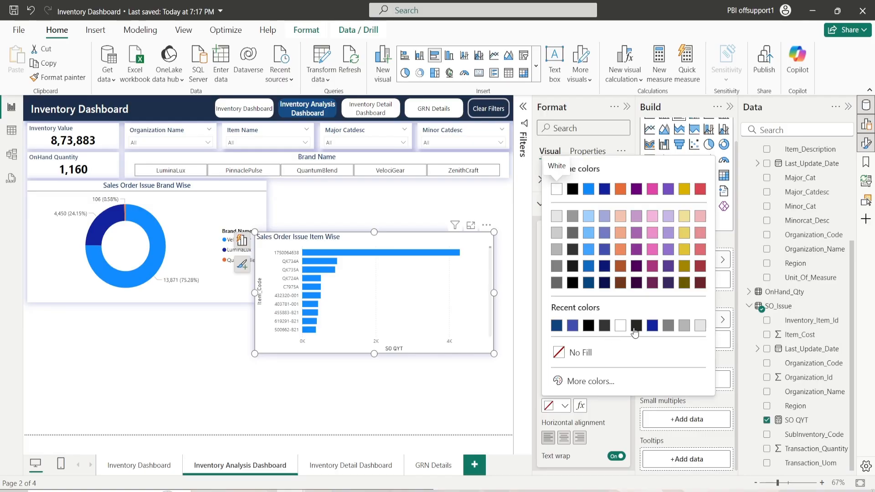
{"action": "left_click", "coordinate": [620, 325]}
{"action": "left_click", "coordinate": [565, 438]}
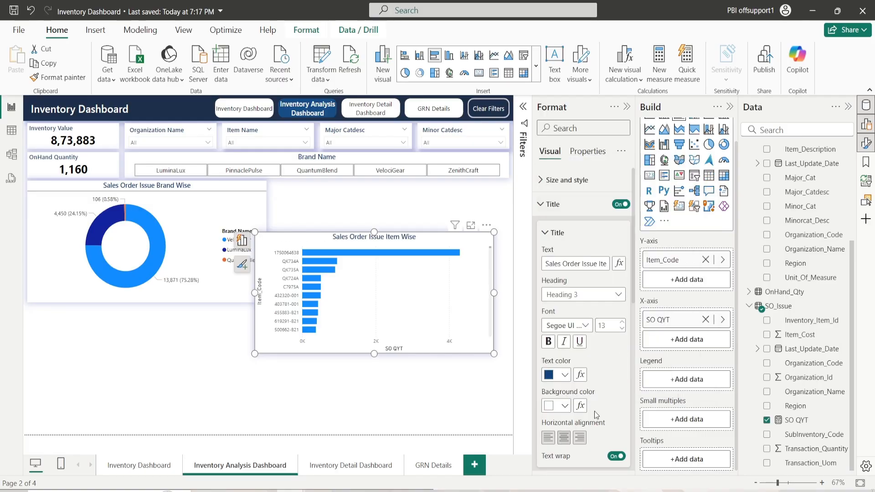
{"action": "left_click", "coordinate": [557, 233]}
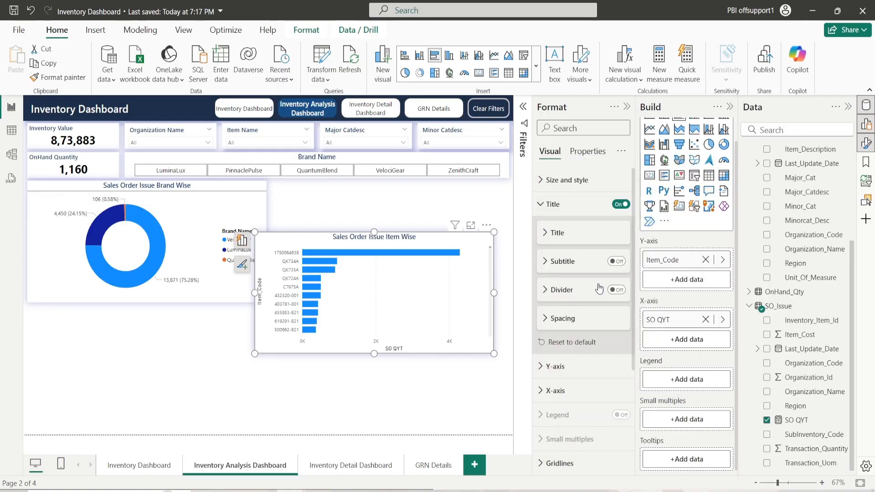
Add a dark gray divider line beneath the bar chart's title
{"action": "left_click", "coordinate": [616, 290]}
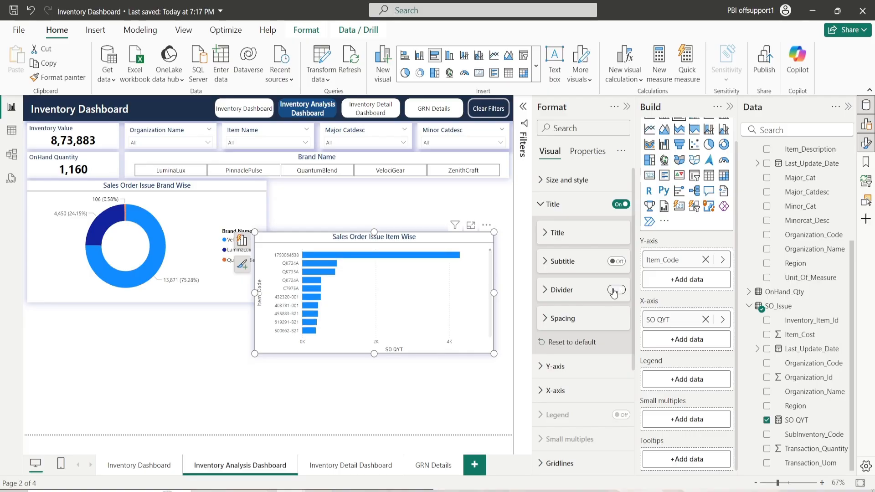
{"action": "left_click", "coordinate": [571, 298]}
{"action": "left_click", "coordinate": [558, 320]}
{"action": "key", "text": "Escape"}
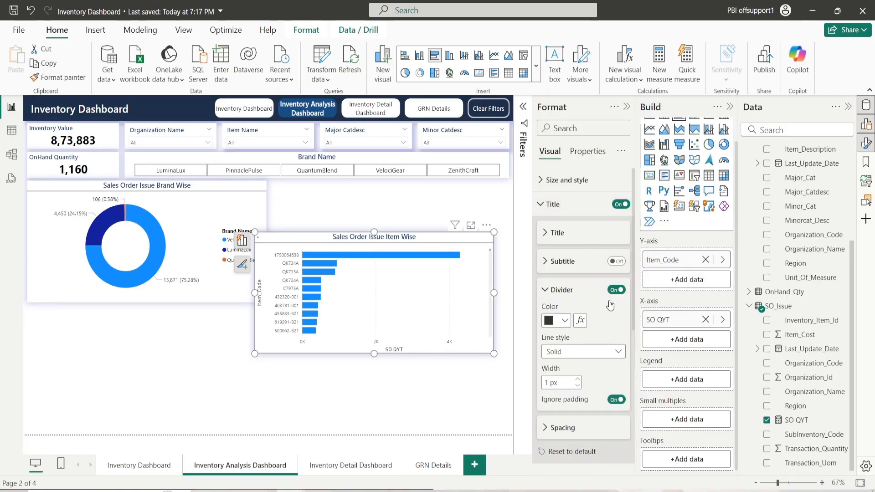
Customize the bar chart's title spacing, with the space below the title area set to 0 px
{"action": "left_click", "coordinate": [570, 290]}
{"action": "left_click", "coordinate": [586, 319]}
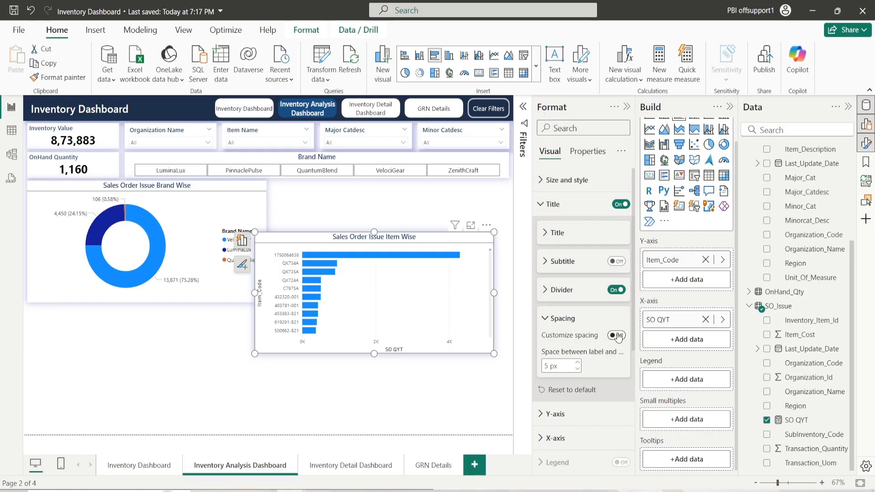
{"action": "left_click", "coordinate": [618, 336]}
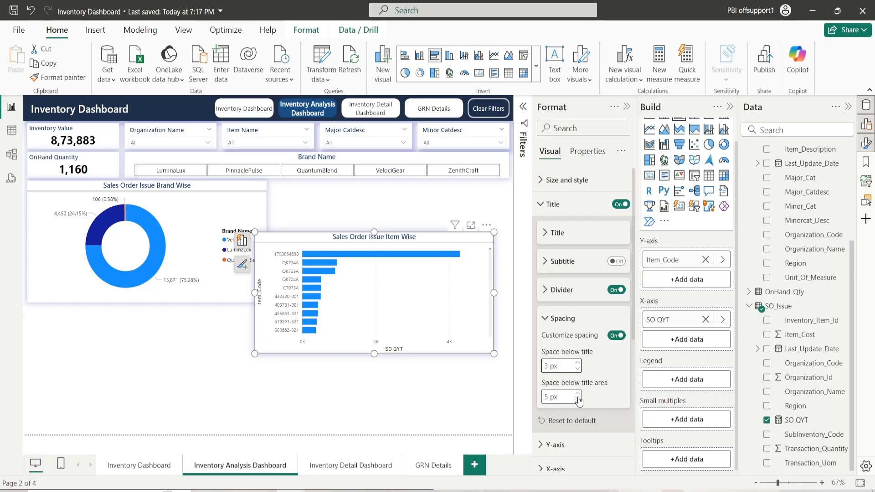
{"action": "double_click", "coordinate": [548, 397]}
{"action": "type", "text": "0"}
{"action": "left_click", "coordinate": [565, 320]}
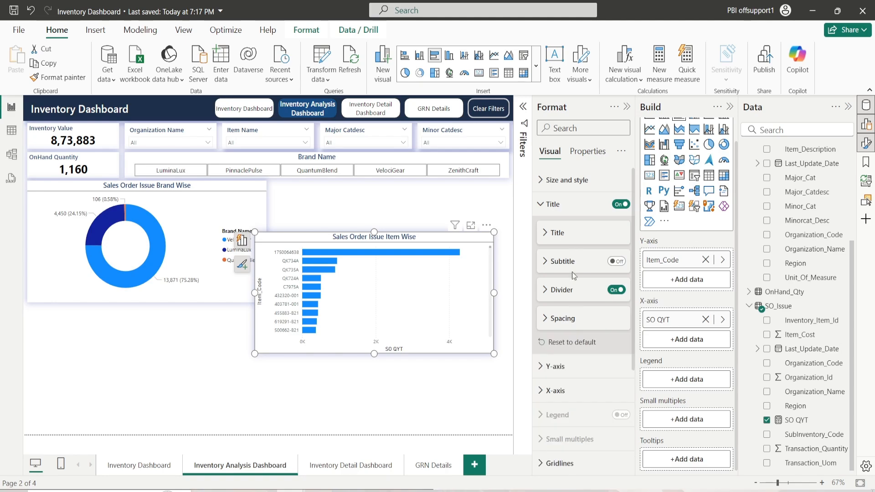
{"action": "left_click", "coordinate": [572, 204]}
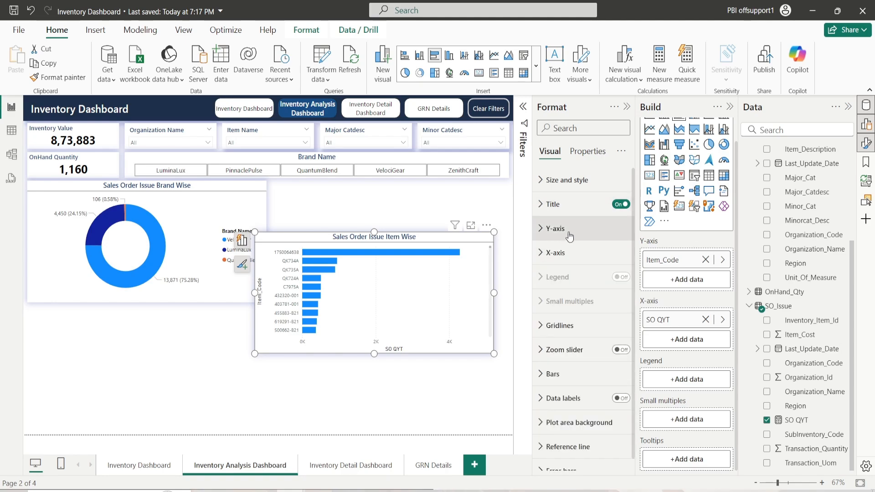
Format the bar chart's Y-axis values in black at size 10 and turn off the Y-axis title
{"action": "left_click", "coordinate": [570, 236]}
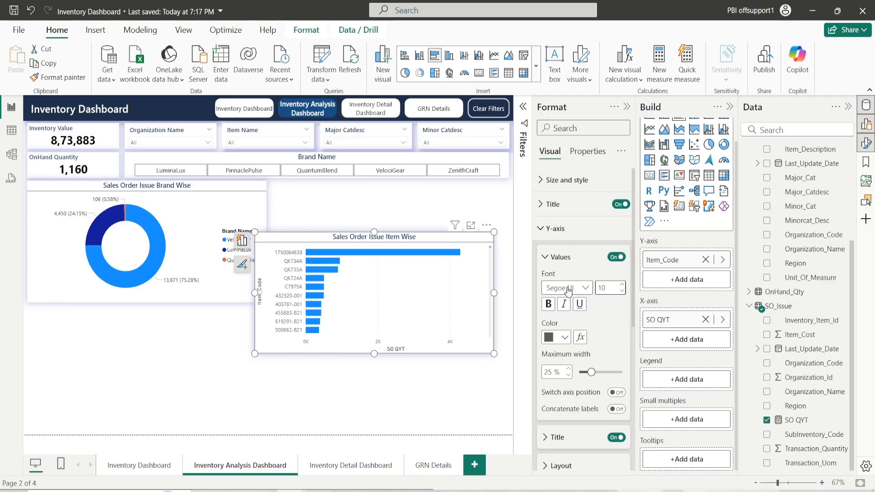
{"action": "left_click", "coordinate": [563, 340]}
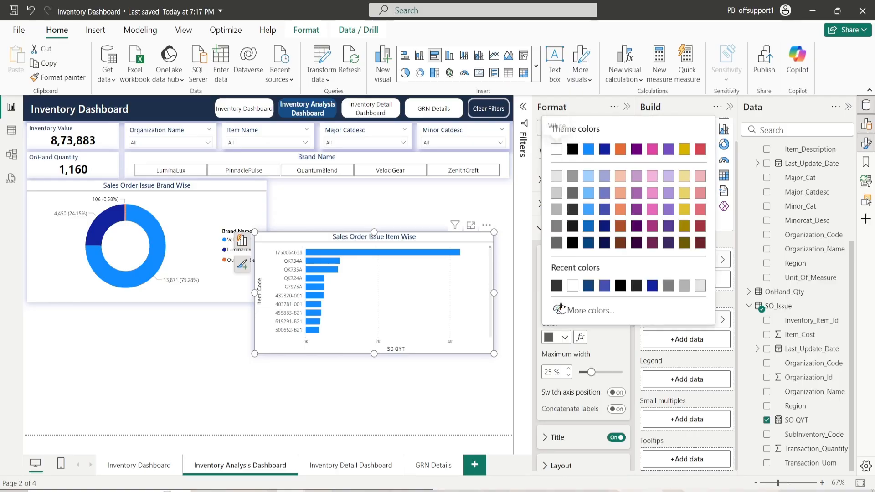
{"action": "left_click", "coordinate": [573, 255]}
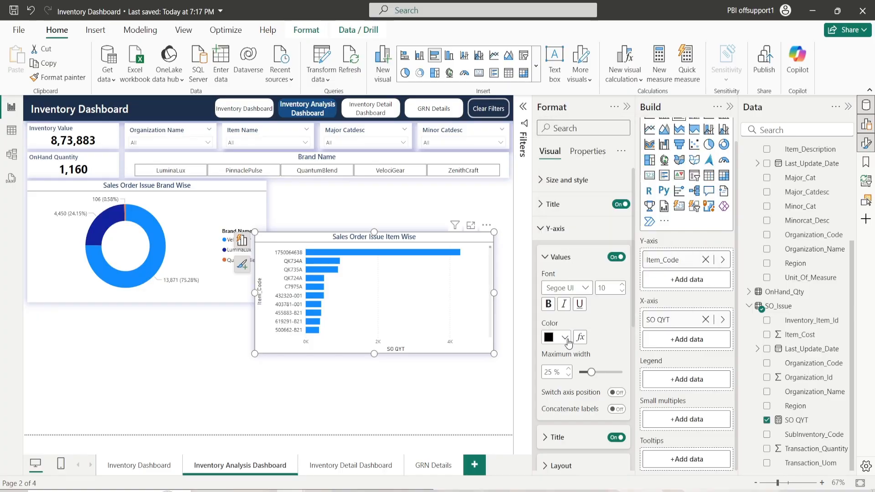
{"action": "left_click", "coordinate": [557, 258]}
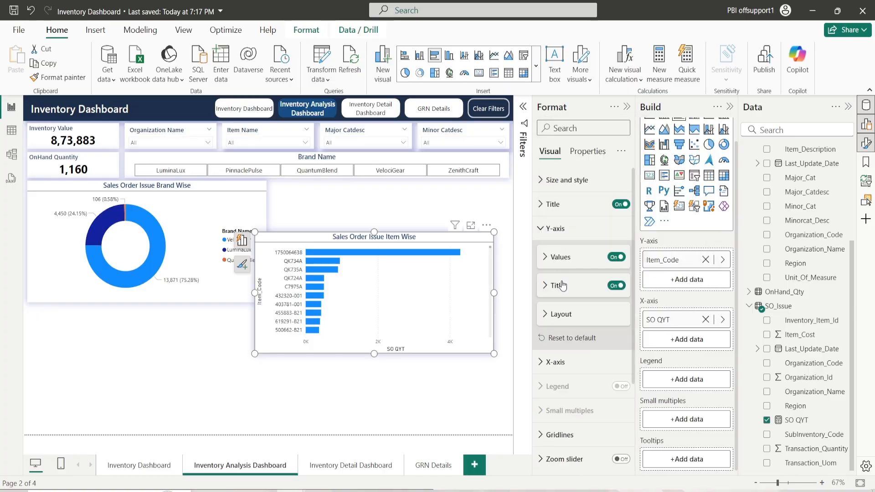
{"action": "left_click", "coordinate": [619, 286]}
{"action": "left_click", "coordinate": [565, 228]}
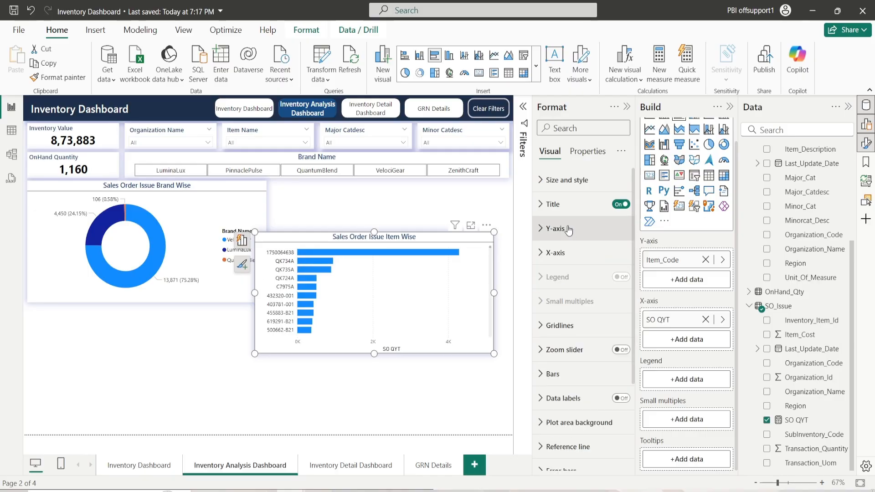
Format the bar chart's X-axis values in black at size 10
{"action": "left_click", "coordinate": [568, 252]}
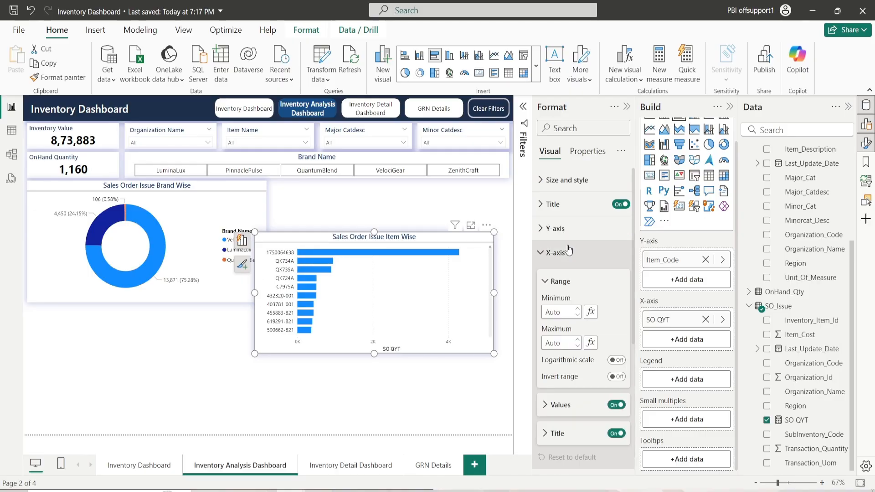
{"action": "left_click", "coordinate": [565, 290]}
{"action": "left_click", "coordinate": [563, 310]}
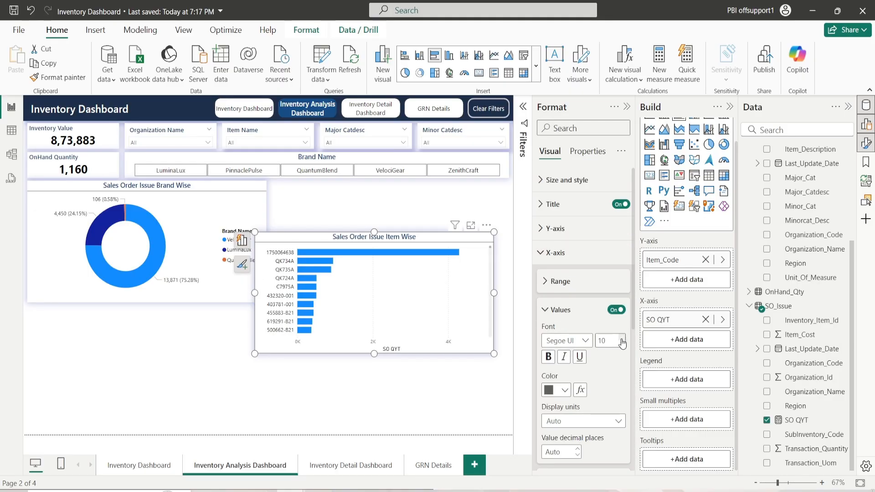
{"action": "left_click", "coordinate": [565, 391]}
{"action": "left_click", "coordinate": [574, 300]}
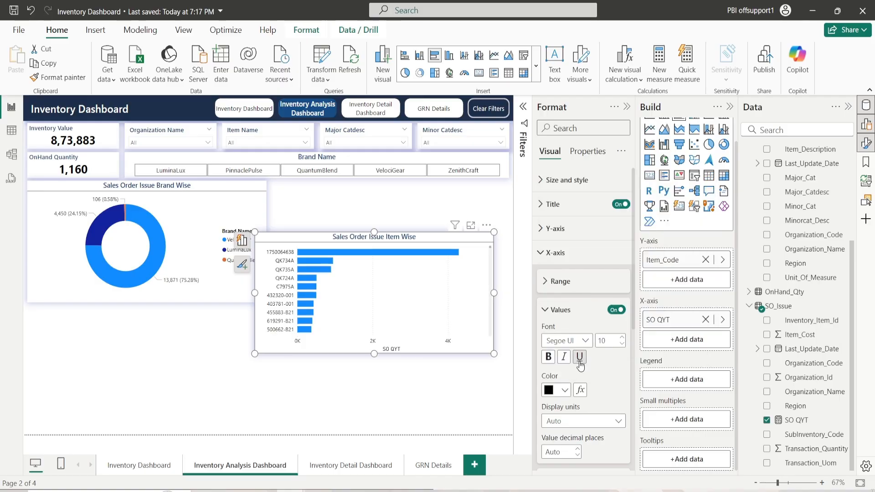
Set the X-axis values' display units to None and turn off the X-axis title
{"action": "scroll", "coordinate": [580, 366], "scroll_direction": "down", "scroll_amount": 5}
{"action": "left_click", "coordinate": [591, 324]}
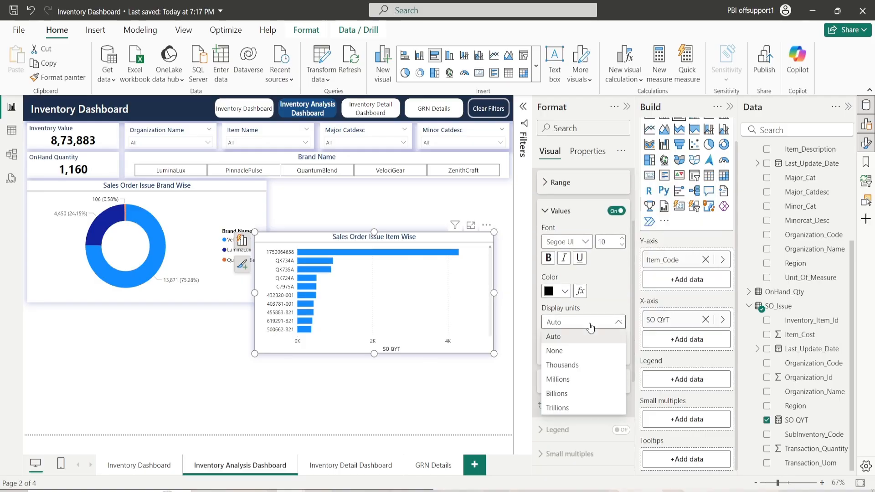
{"action": "left_click", "coordinate": [581, 337]}
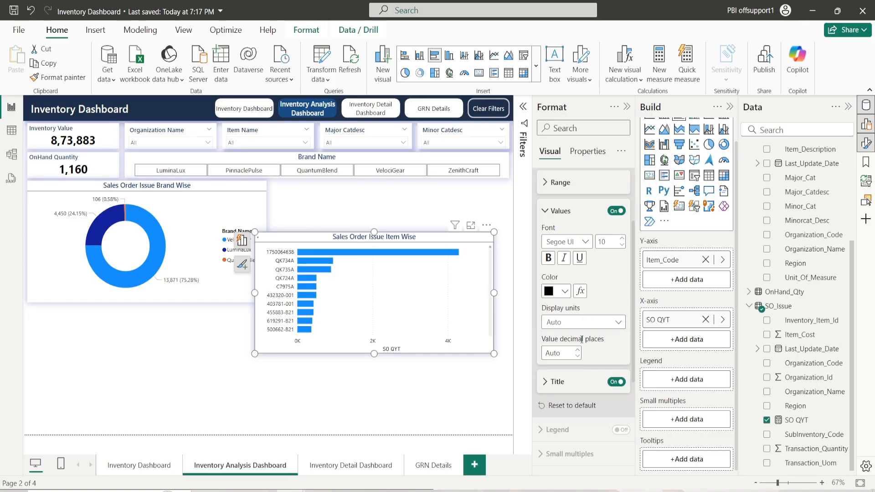
{"action": "scroll", "coordinate": [575, 337], "scroll_direction": "up", "scroll_amount": 5}
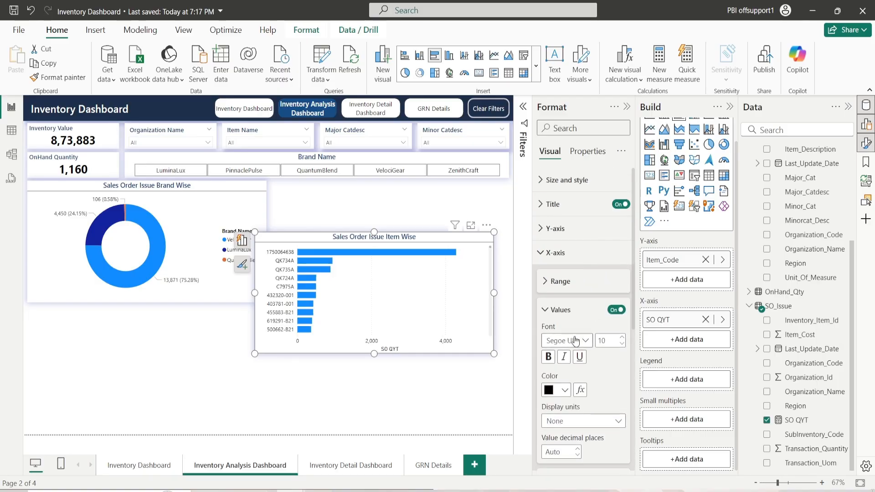
{"action": "left_click", "coordinate": [565, 311]}
{"action": "left_click", "coordinate": [617, 338]}
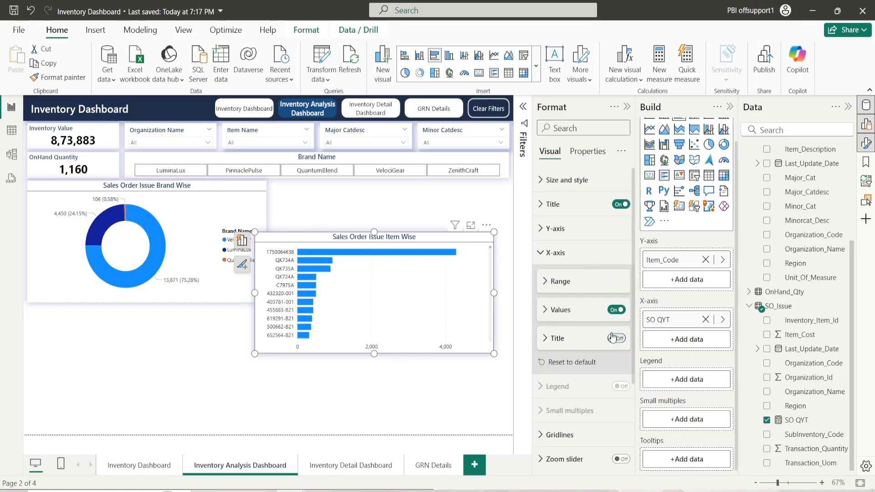
{"action": "left_click", "coordinate": [555, 252]}
Color the bar chart's vertical gridlines medium gray, using the Dotted line style
{"action": "left_click", "coordinate": [570, 326]}
{"action": "scroll", "coordinate": [568, 327], "scroll_direction": "down", "scroll_amount": 5}
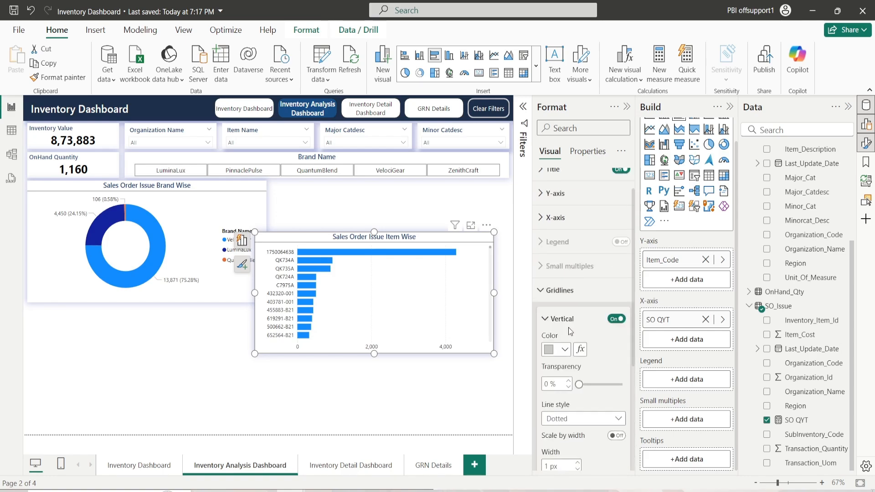
{"action": "left_click", "coordinate": [561, 285]}
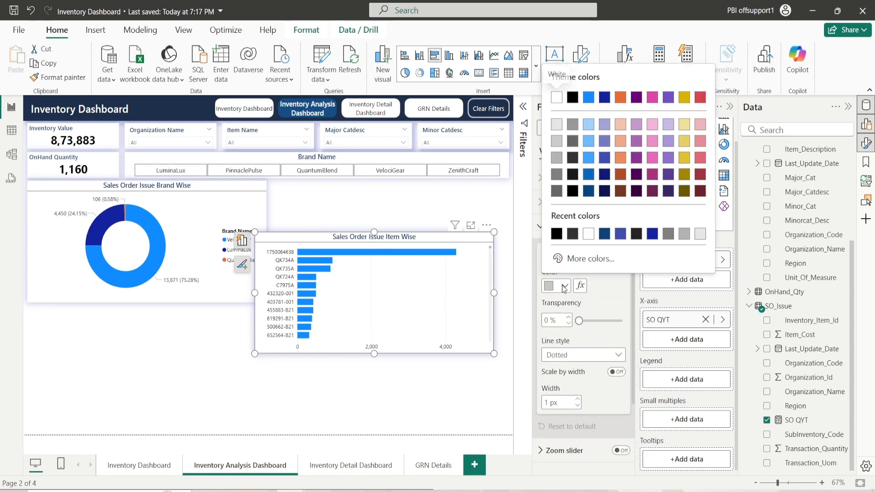
{"action": "left_click", "coordinate": [556, 174]}
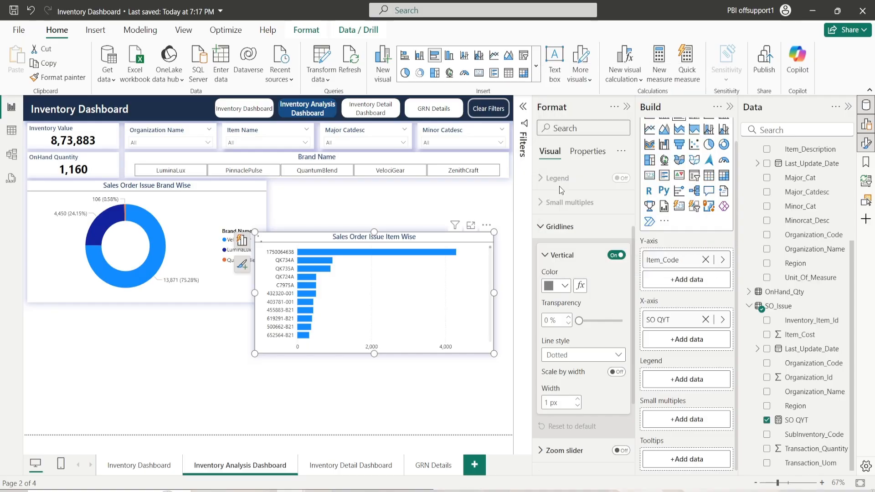
{"action": "left_click", "coordinate": [575, 360]}
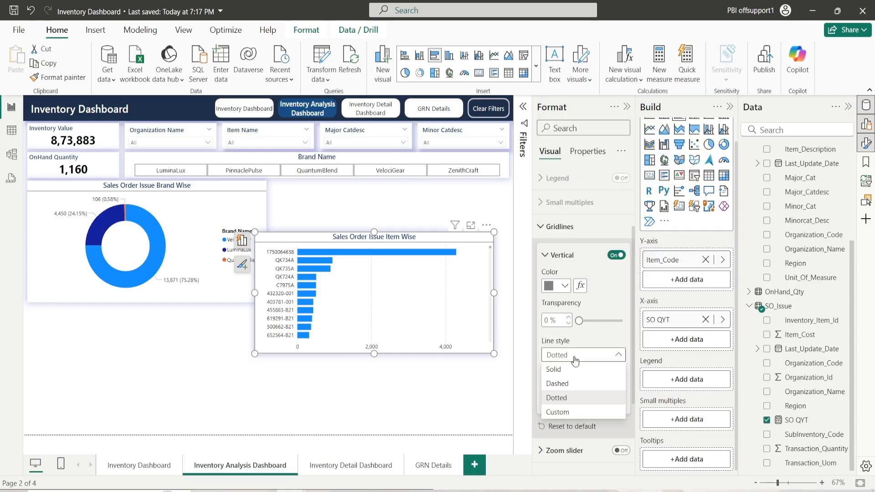
{"action": "left_click", "coordinate": [575, 361]}
{"action": "left_click", "coordinate": [557, 285]}
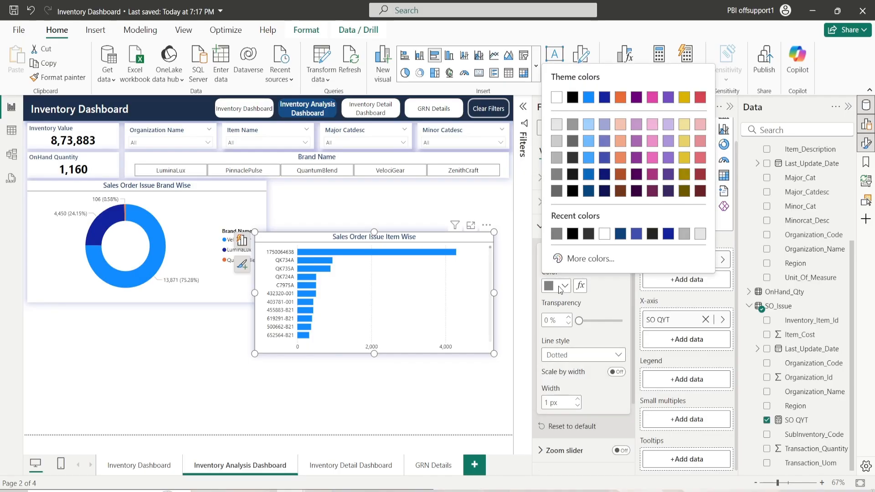
{"action": "left_click", "coordinate": [576, 222]}
{"action": "left_click", "coordinate": [573, 259]}
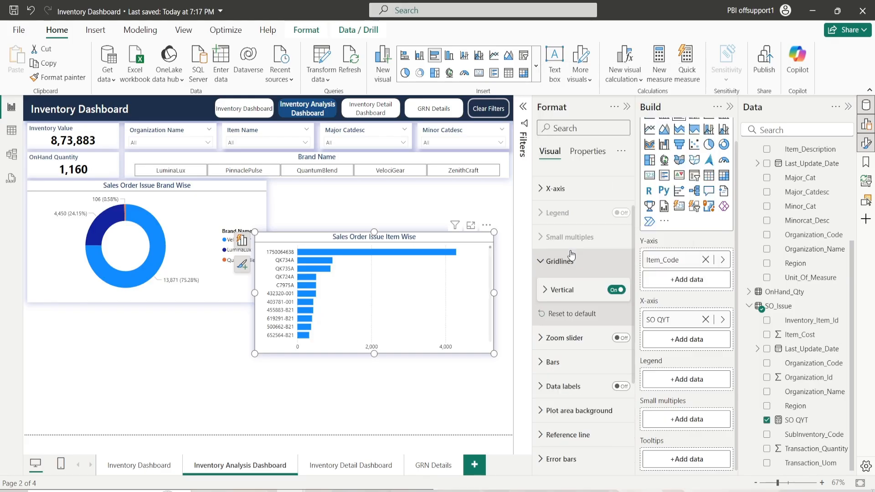
{"action": "left_click", "coordinate": [569, 261]}
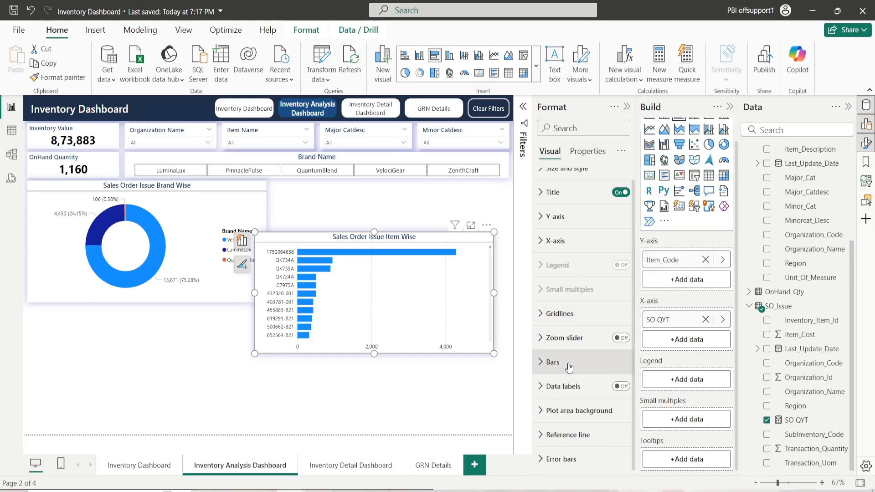
Color all bars of the Sales Order Issue Item Wise chart indigo using the recently used colors
{"action": "left_click", "coordinate": [569, 363]}
{"action": "scroll", "coordinate": [573, 319], "scroll_direction": "down", "scroll_amount": 5}
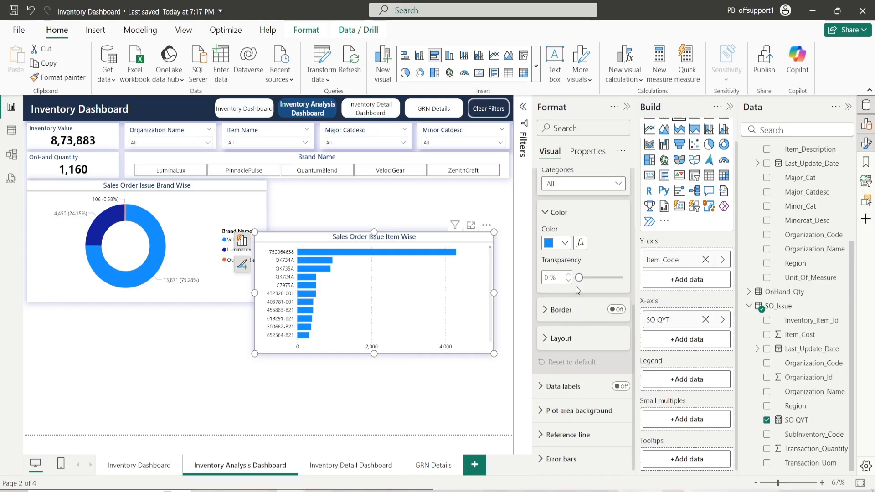
{"action": "scroll", "coordinate": [572, 291], "scroll_direction": "up", "scroll_amount": 2}
{"action": "left_click", "coordinate": [563, 341]}
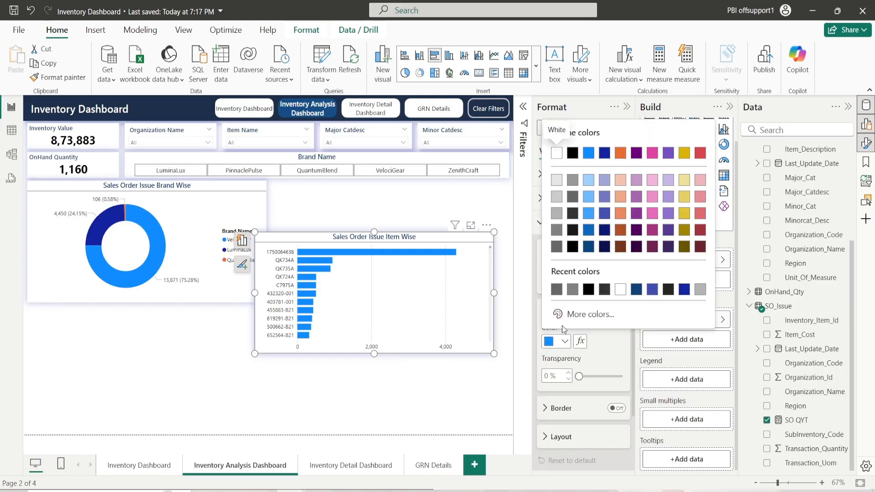
{"action": "left_click", "coordinate": [598, 343]}
{"action": "left_click", "coordinate": [592, 282]}
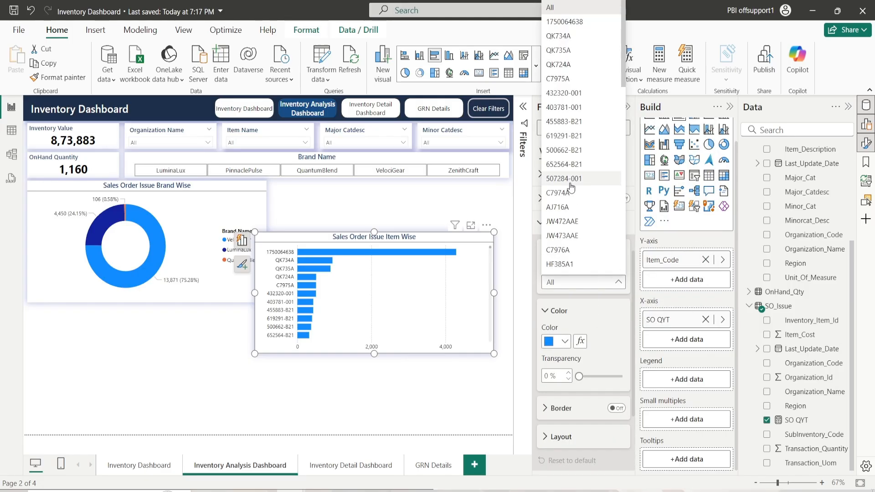
{"action": "scroll", "coordinate": [572, 191], "scroll_direction": "down", "scroll_amount": 3}
{"action": "scroll", "coordinate": [572, 191], "scroll_direction": "up", "scroll_amount": 5}
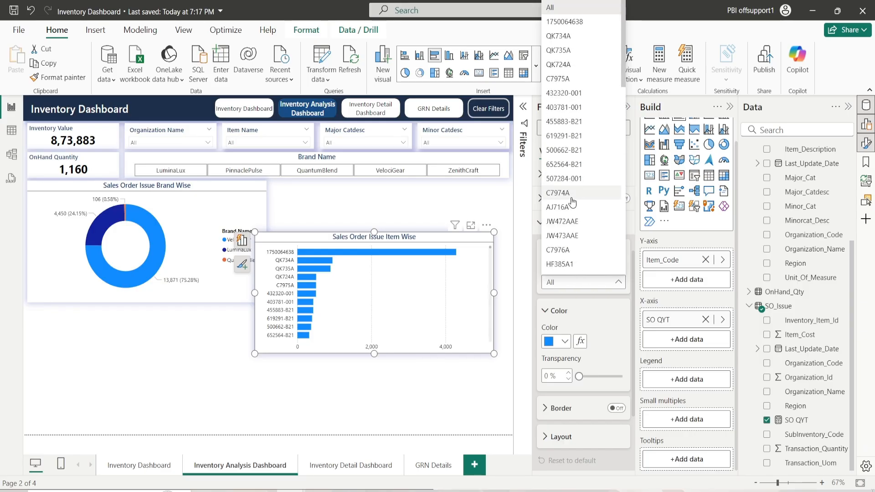
{"action": "left_click", "coordinate": [602, 324]}
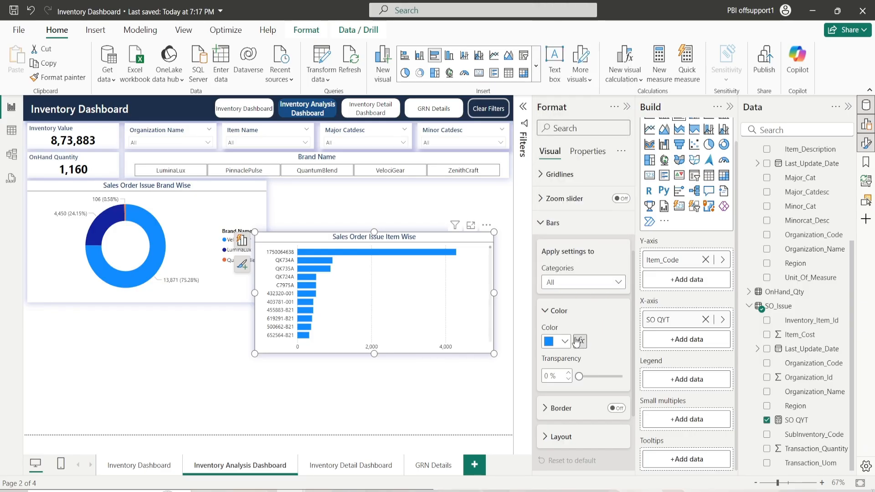
{"action": "left_click", "coordinate": [563, 342]}
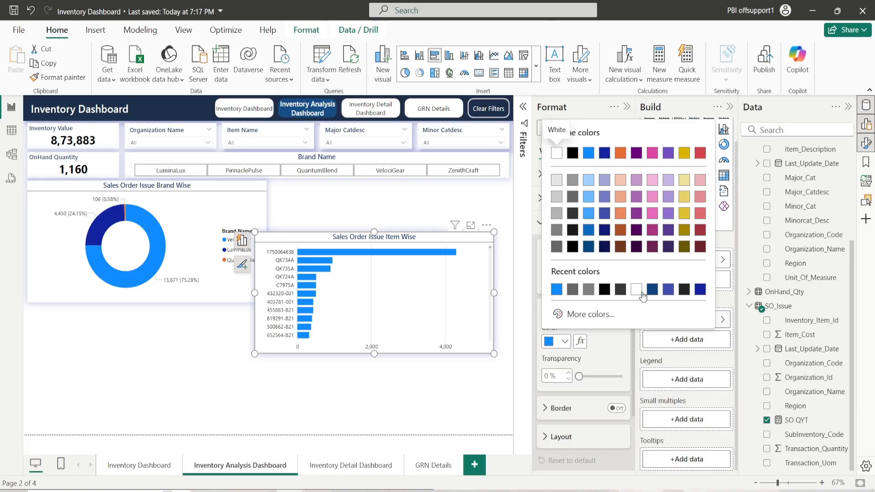
{"action": "left_click", "coordinate": [669, 290]}
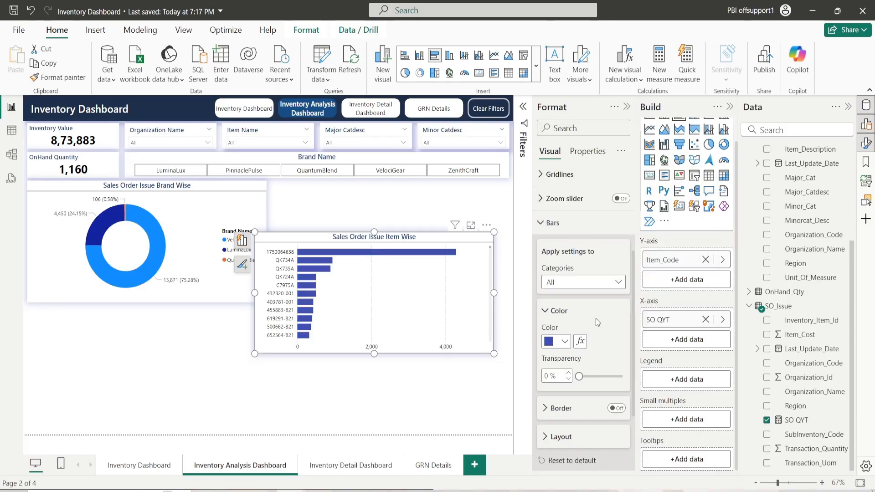
{"action": "left_click", "coordinate": [559, 312]}
{"action": "left_click", "coordinate": [553, 222]}
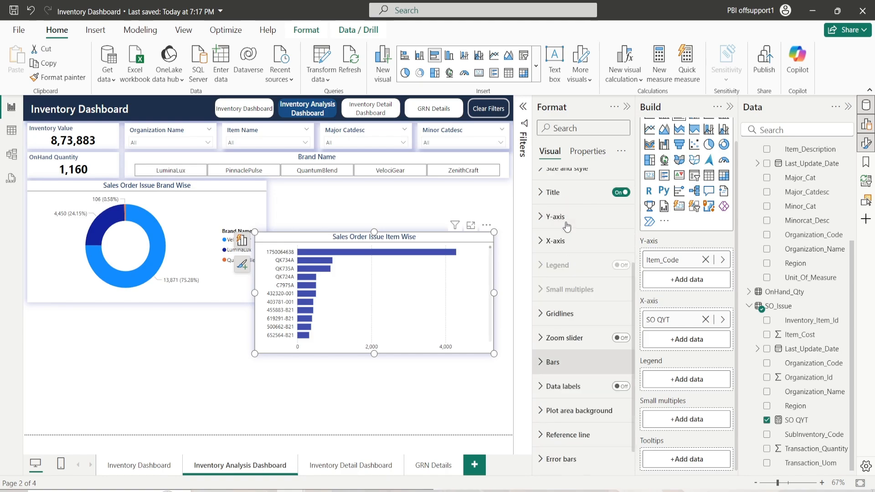
Turn on the bar chart's data labels and set their position to Outside end
{"action": "left_click", "coordinate": [628, 387]}
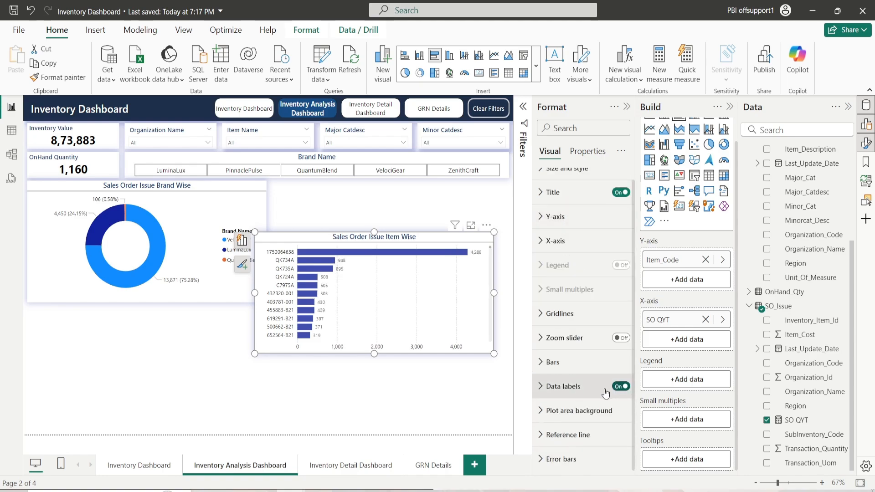
{"action": "left_click", "coordinate": [572, 388]}
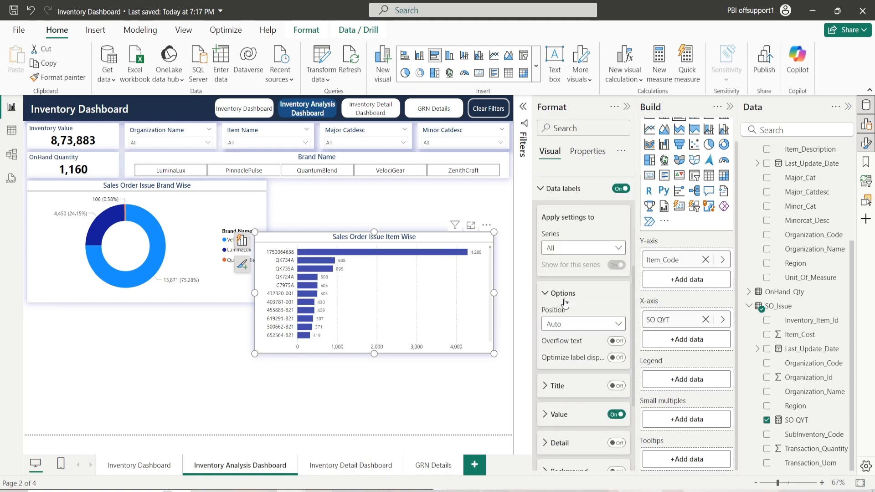
{"action": "left_click", "coordinate": [567, 323]}
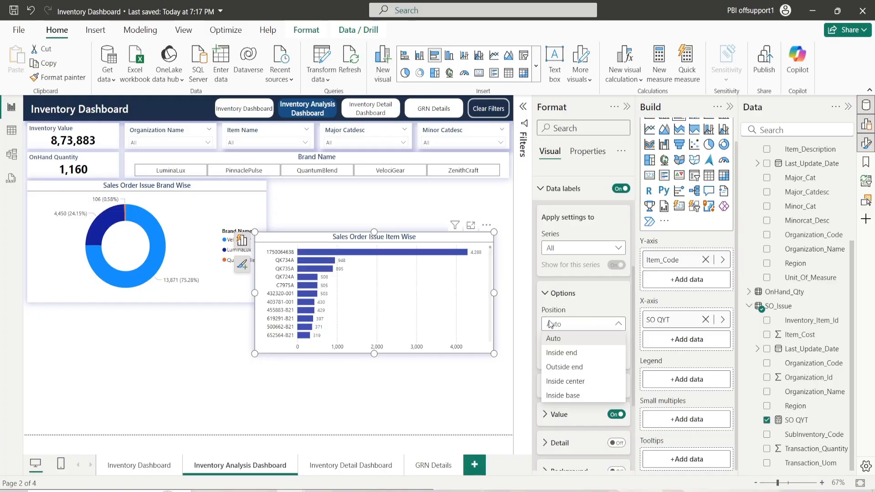
{"action": "left_click", "coordinate": [587, 367]}
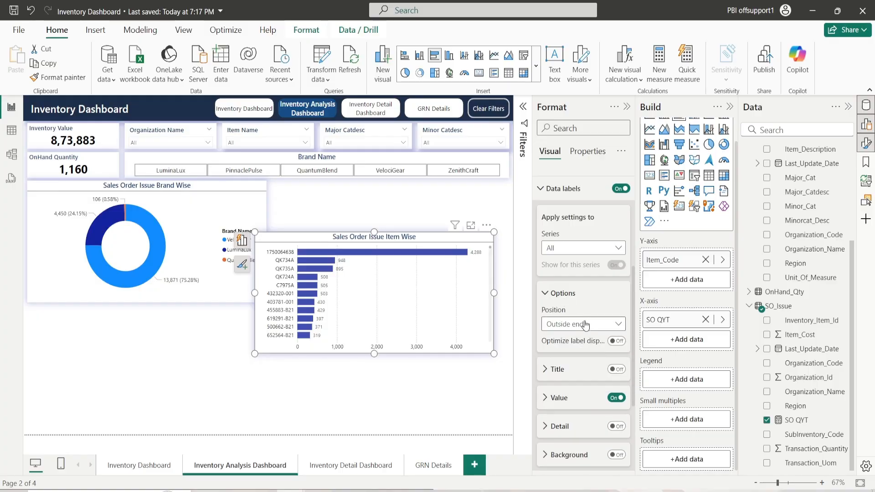
{"action": "left_click", "coordinate": [563, 293]}
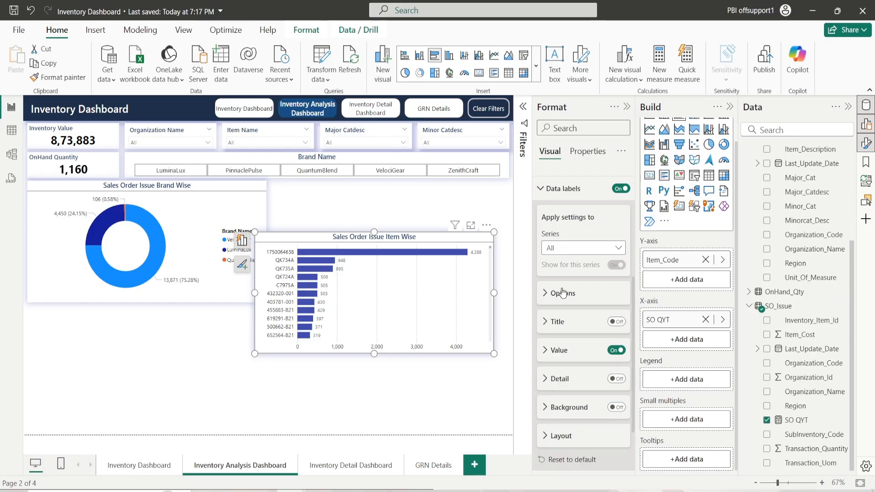
Color the bar chart's data label values black
{"action": "left_click", "coordinate": [575, 354]}
{"action": "scroll", "coordinate": [595, 269], "scroll_direction": "down", "scroll_amount": 5}
{"action": "scroll", "coordinate": [597, 278], "scroll_direction": "up", "scroll_amount": 4}
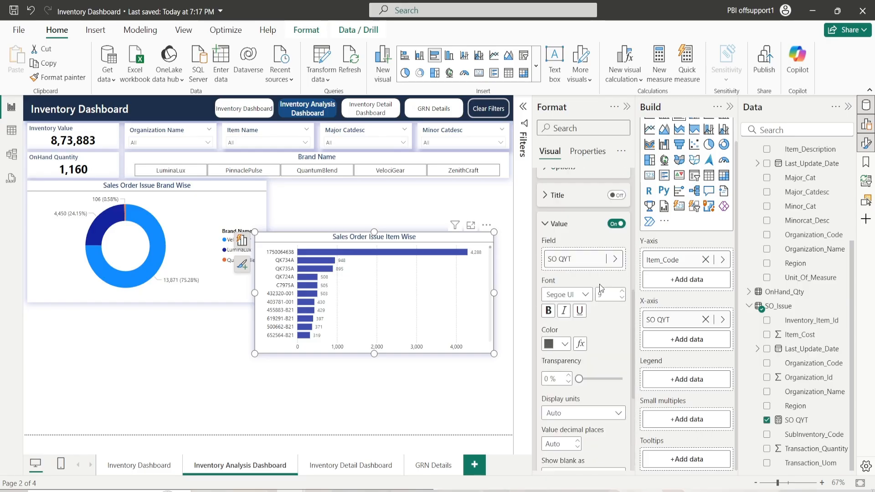
{"action": "left_click", "coordinate": [564, 344]}
{"action": "left_click", "coordinate": [569, 251]}
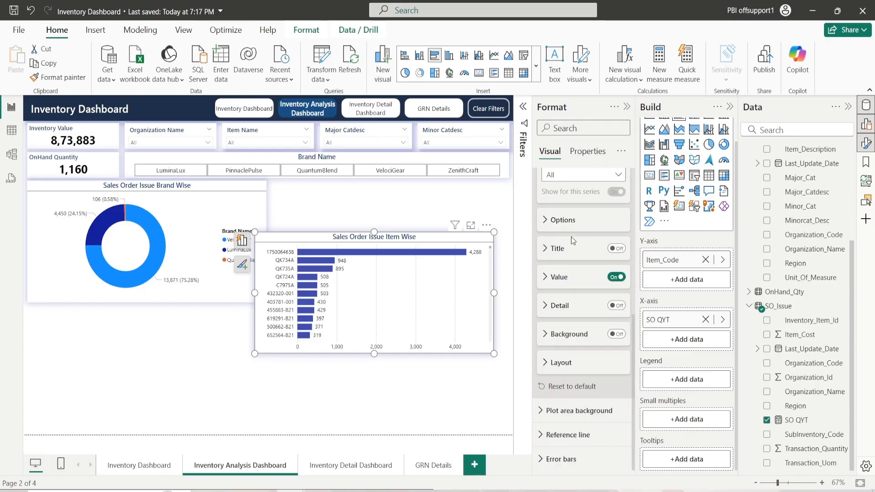
{"action": "left_click", "coordinate": [561, 224]}
{"action": "scroll", "coordinate": [562, 355], "scroll_direction": "up", "scroll_amount": 4}
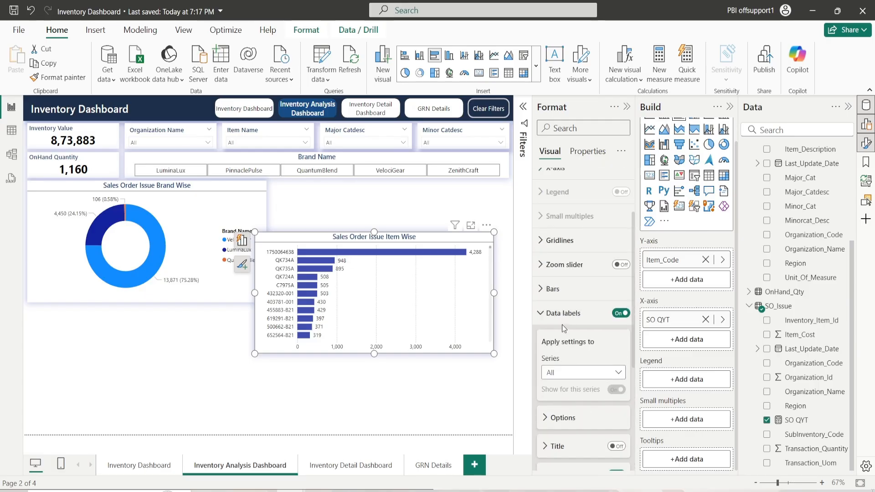
{"action": "left_click", "coordinate": [562, 322]}
{"action": "scroll", "coordinate": [563, 313], "scroll_direction": "up", "scroll_amount": 1}
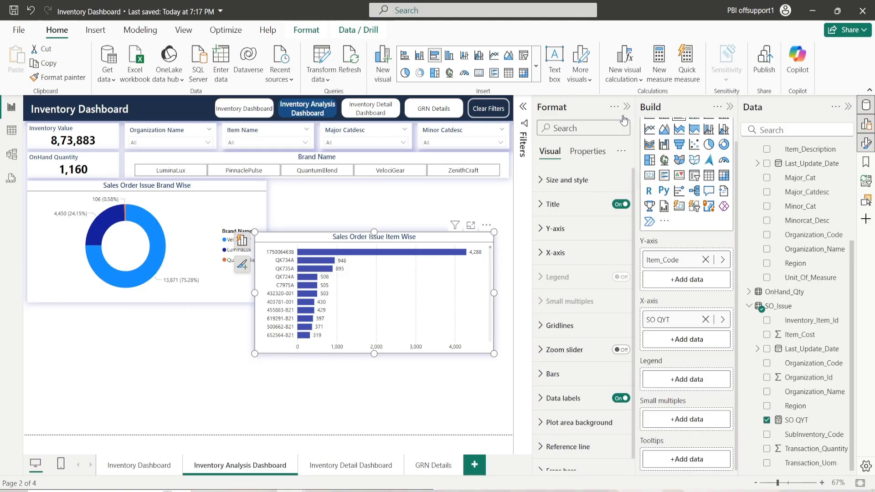
Move the bar chart over the donut's lower part, and in the browser toggle the published report's brand-wise and item-wise sales order views
{"action": "left_click_drag", "start_coordinate": [396, 240], "coordinate": [172, 235]}
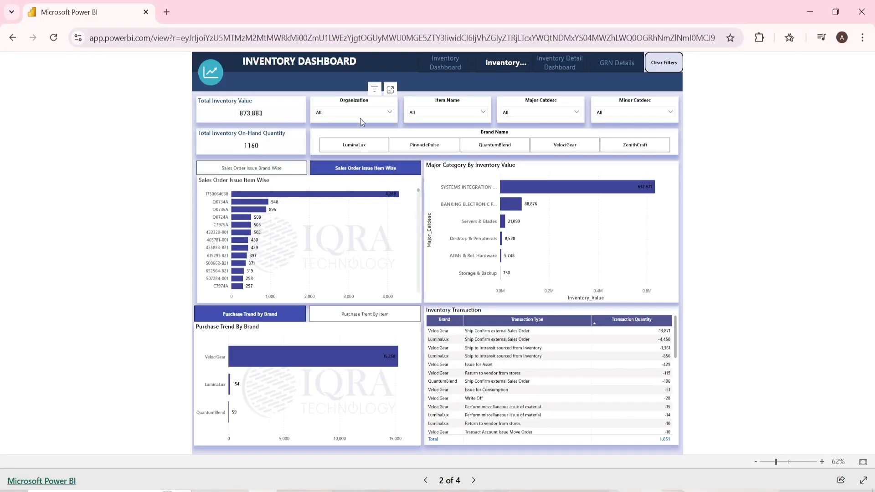
{"action": "left_click", "coordinate": [281, 168]}
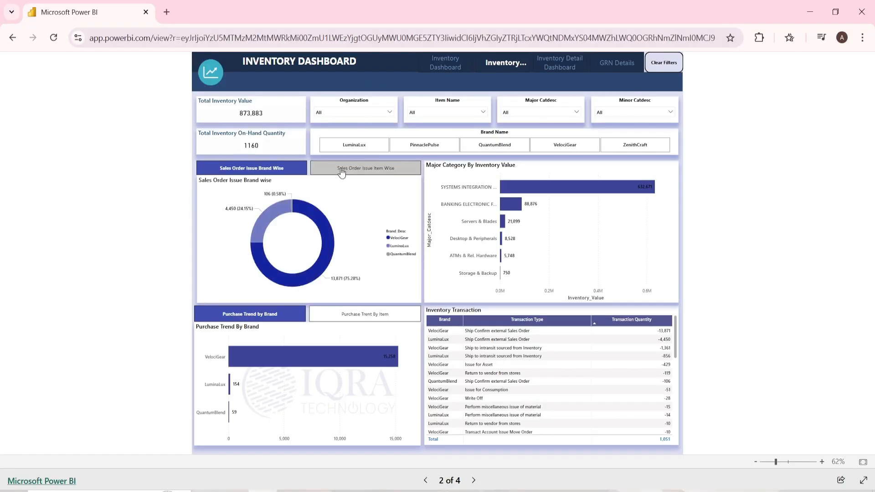
{"action": "left_click", "coordinate": [337, 168]}
{"action": "left_click", "coordinate": [280, 168]}
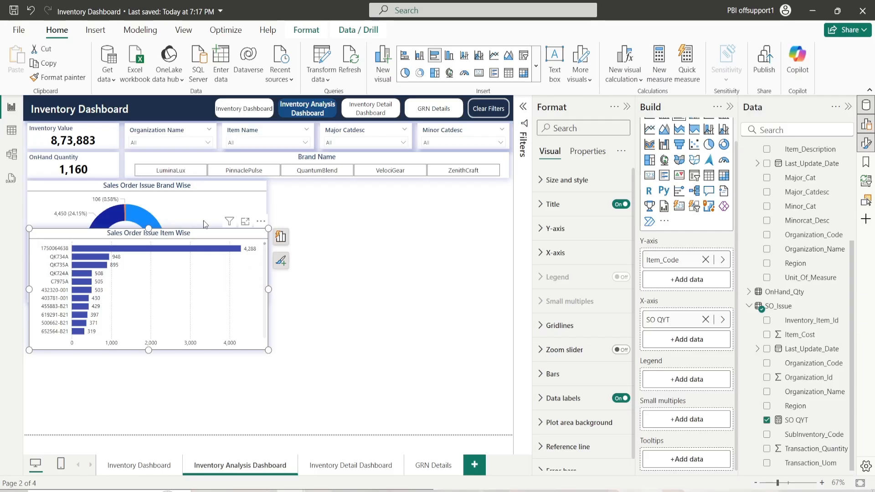
Insert a bookmark navigator and place it in the empty area beside the Sales Order Issue Item Wise chart
{"action": "left_click", "coordinate": [89, 30]}
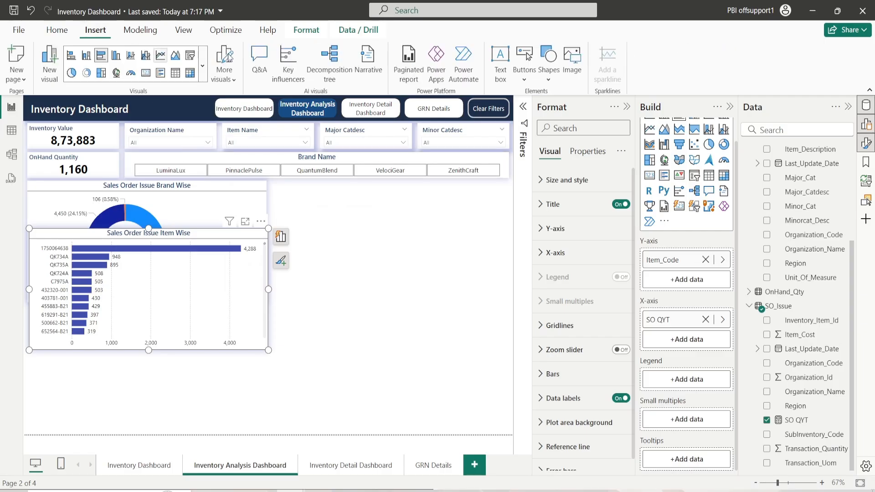
{"action": "left_click", "coordinate": [525, 80]}
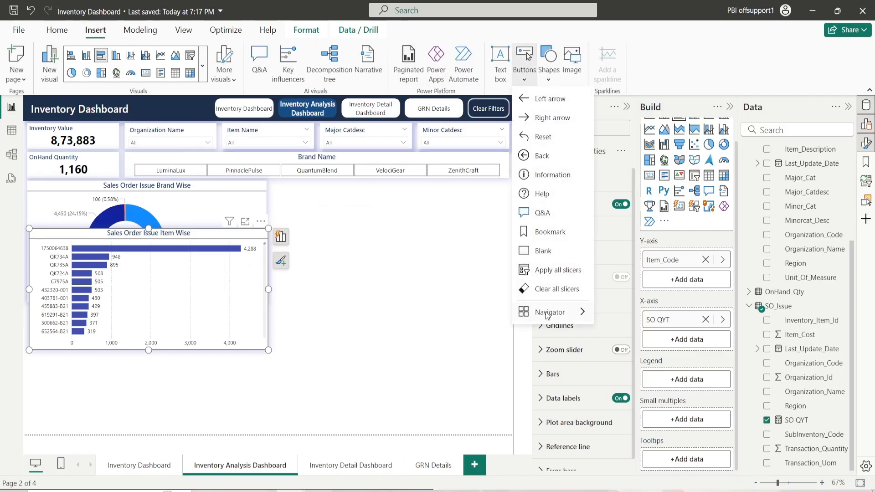
{"action": "mouse_move", "coordinate": [548, 316]}
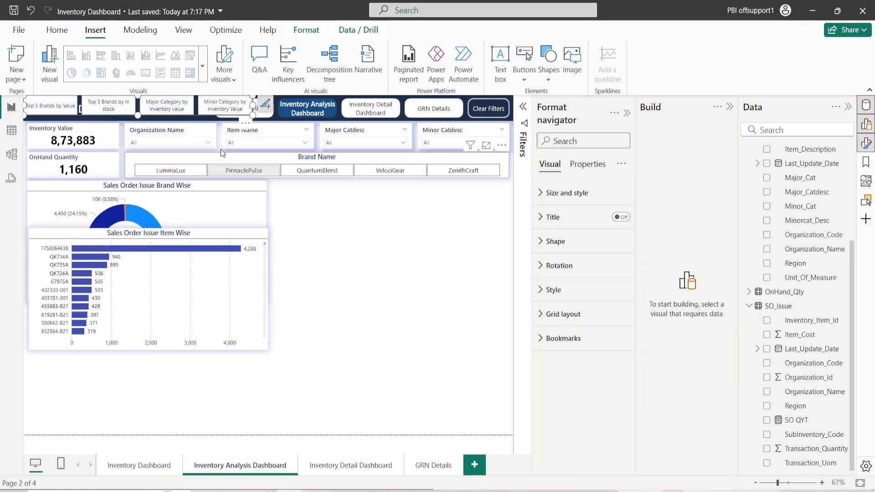
{"action": "left_click_drag", "start_coordinate": [152, 111], "coordinate": [396, 249]}
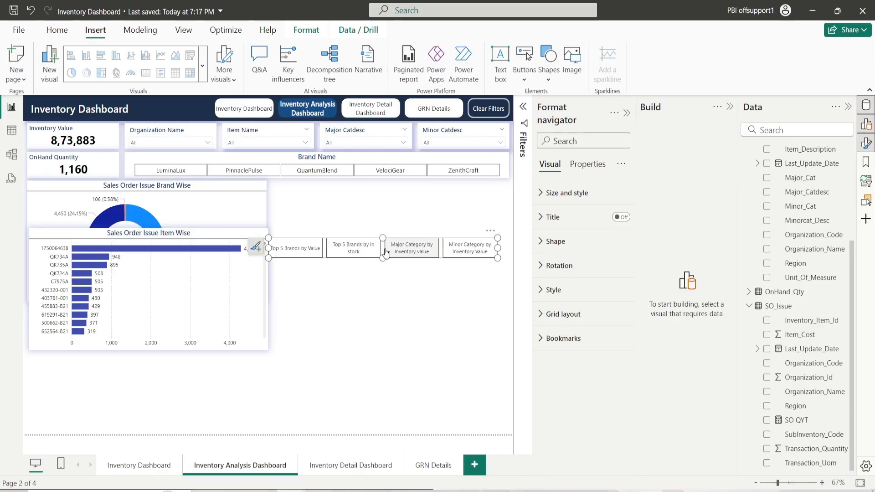
Display the report's bookmarks and layer order, and move the bookmark navigator below both sales order charts in the layer order
{"action": "left_click", "coordinate": [730, 107]}
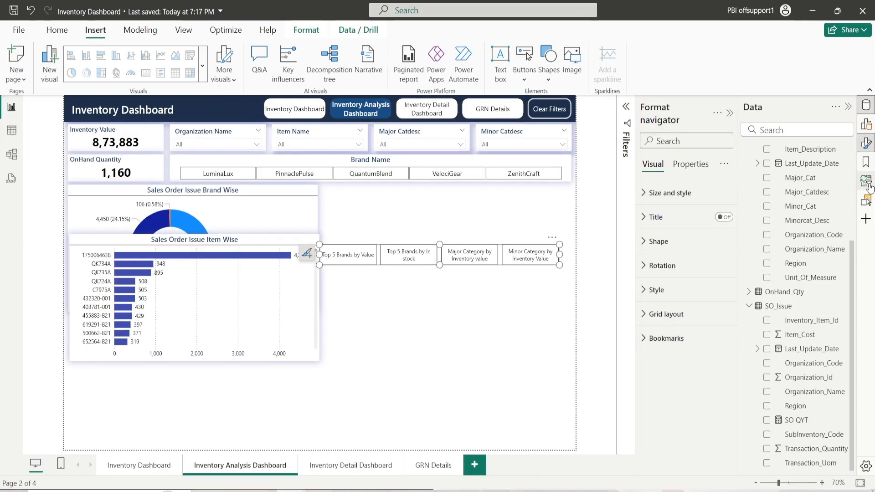
{"action": "left_click", "coordinate": [866, 162]}
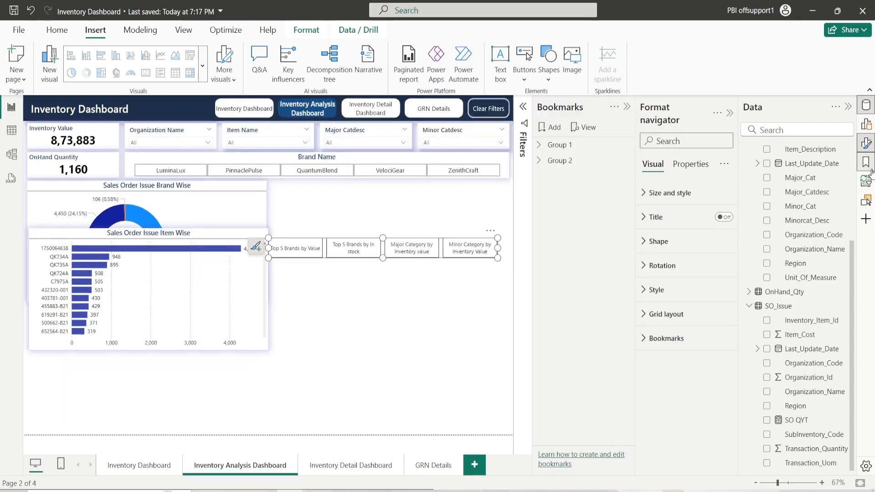
{"action": "left_click", "coordinate": [866, 200]}
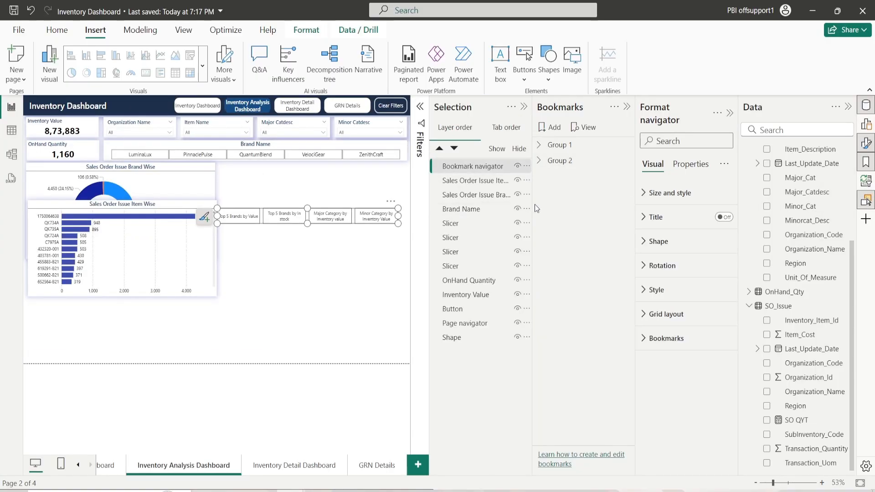
{"action": "left_click_drag", "start_coordinate": [482, 174], "coordinate": [478, 196]}
Add two bookmarks and rename the first one "Sales Order Issue Brand Wise"
{"action": "left_click", "coordinate": [557, 132]}
{"action": "left_click", "coordinate": [556, 133]}
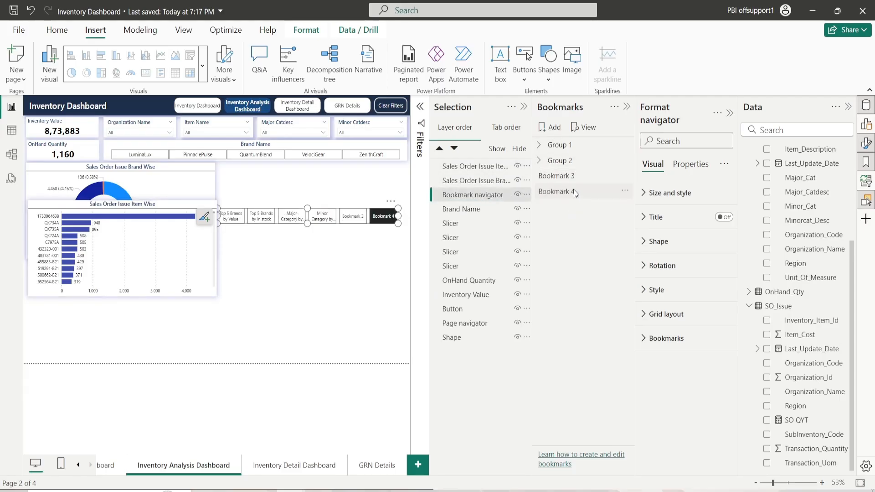
{"action": "double_click", "coordinate": [577, 173]}
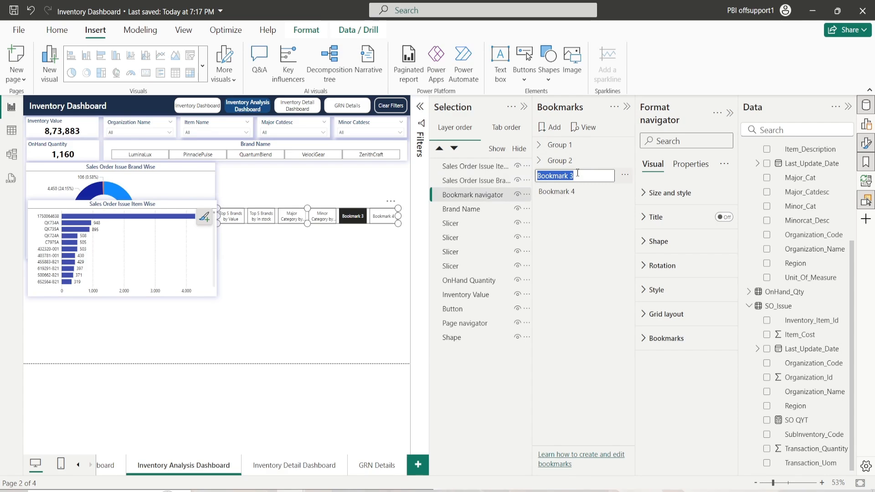
{"action": "type", "text": "Sales Order Is"}
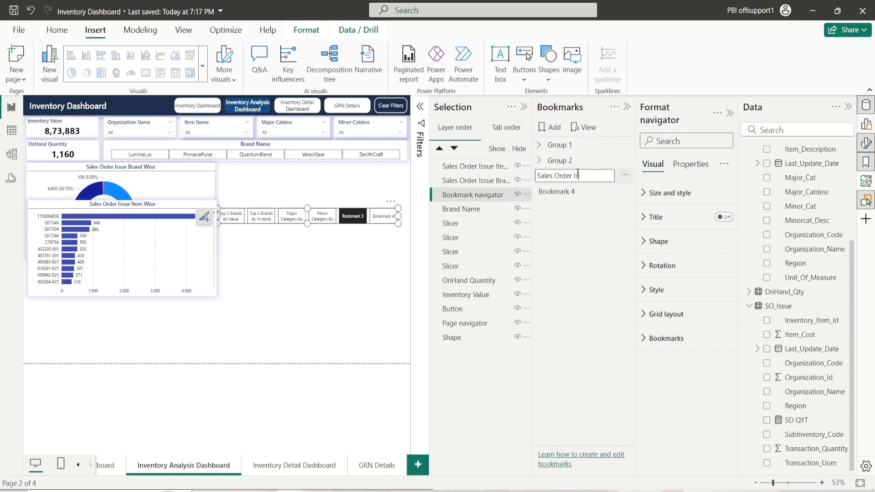
{"action": "type", "text": "sue "}
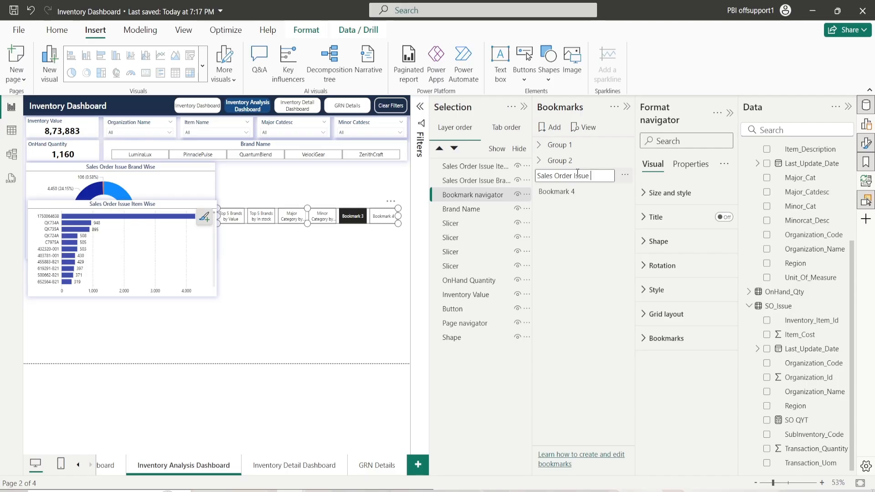
{"action": "type", "text": "Bransd Wise"}
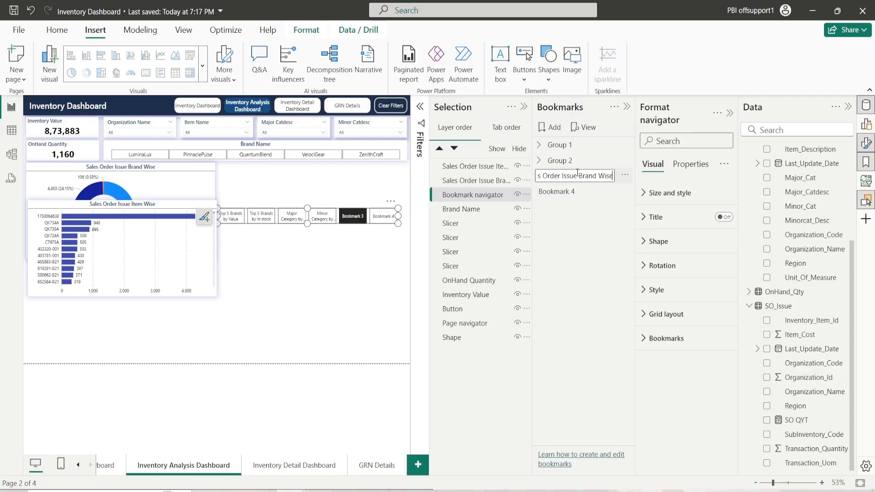
{"action": "key", "text": "Return"}
Rename the second new bookmark "Sales Order Issue Item Wise"
{"action": "left_click", "coordinate": [566, 191]}
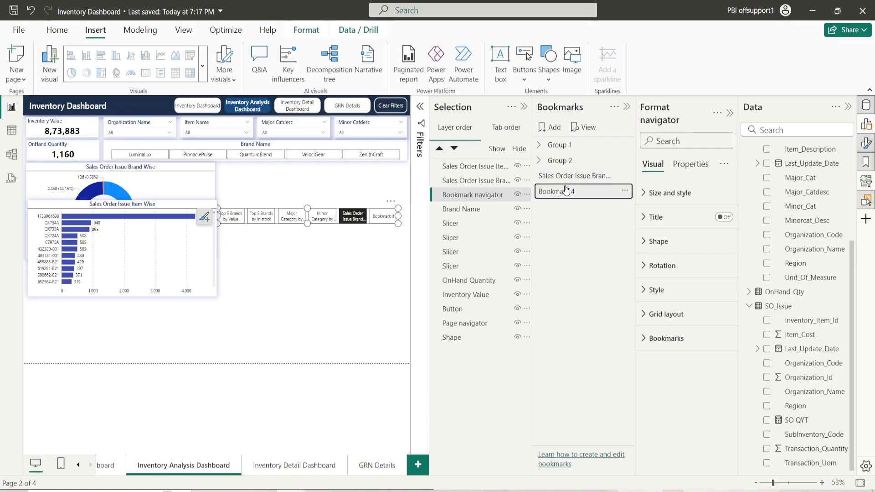
{"action": "double_click", "coordinate": [577, 187]}
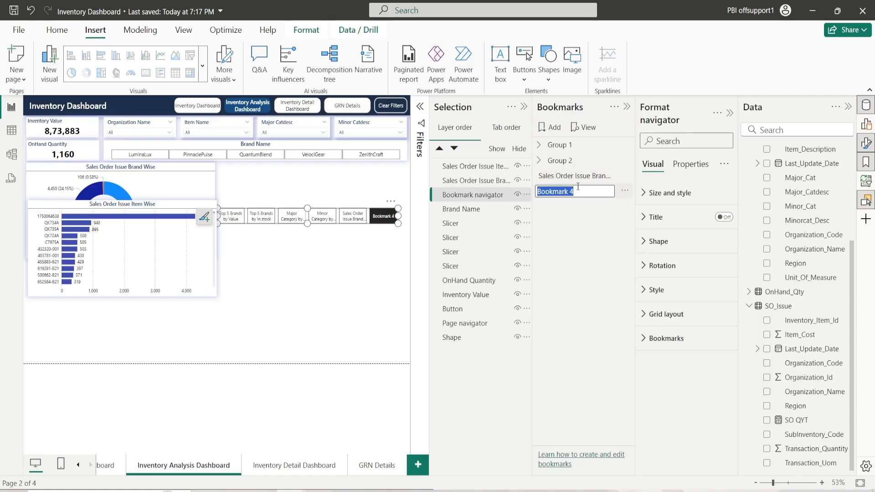
{"action": "type", "text": "Sales Order Iss"}
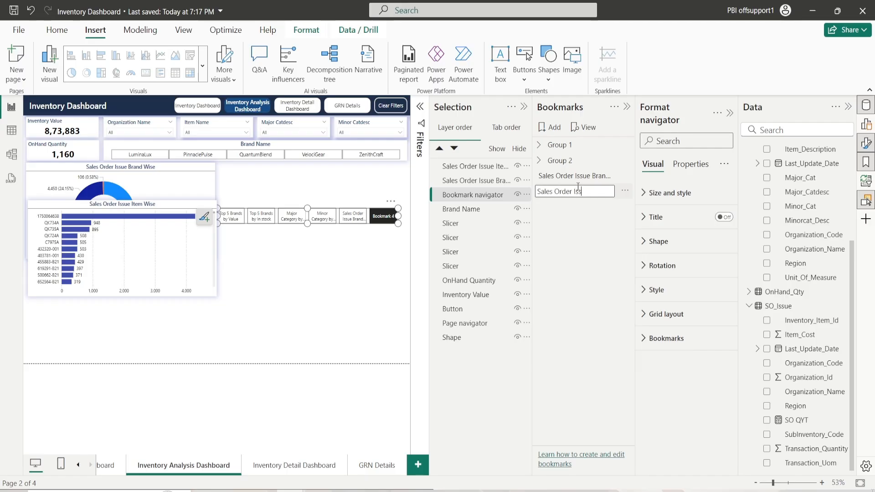
{"action": "type", "text": "ue Item Wise"}
{"action": "key", "text": "Return"}
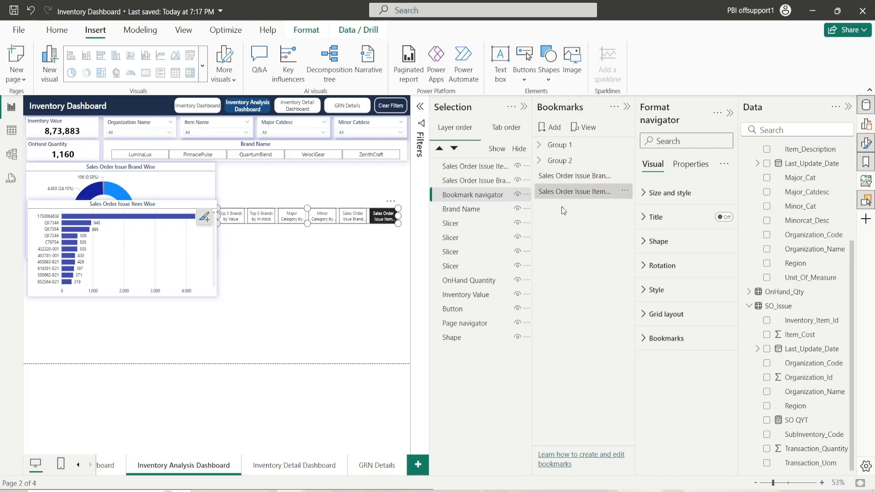
Group the Sales Order Issue Brand Wise and Sales Order Issue Item Wise bookmarks together
{"action": "left_click", "coordinate": [568, 165]}
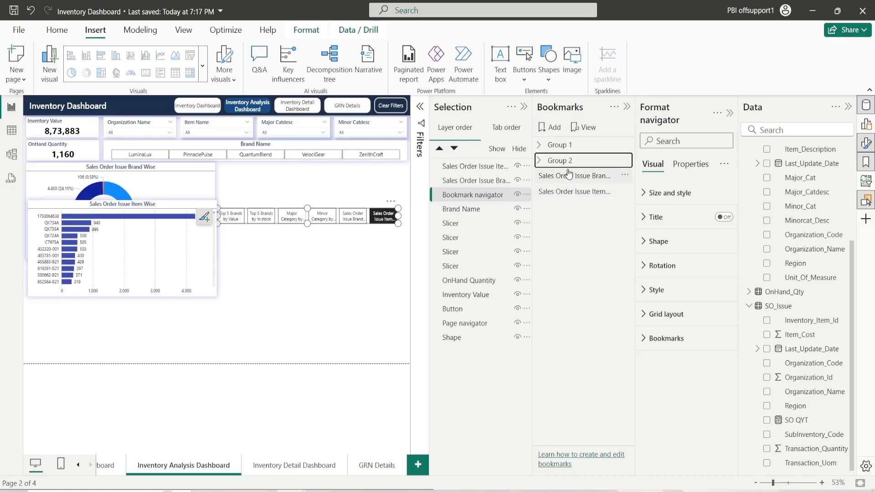
{"action": "left_click", "coordinate": [566, 208]}
{"action": "left_click", "coordinate": [567, 194]}
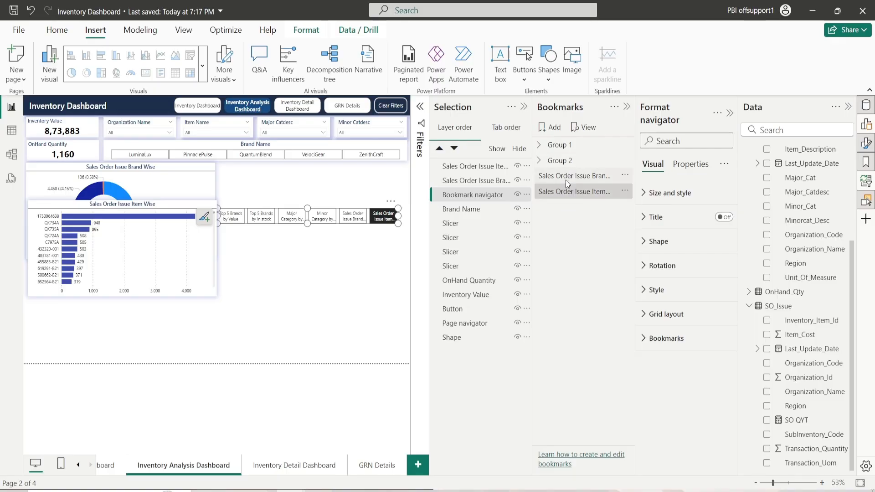
{"action": "left_click", "coordinate": [625, 176]}
{"action": "left_click", "coordinate": [654, 232]}
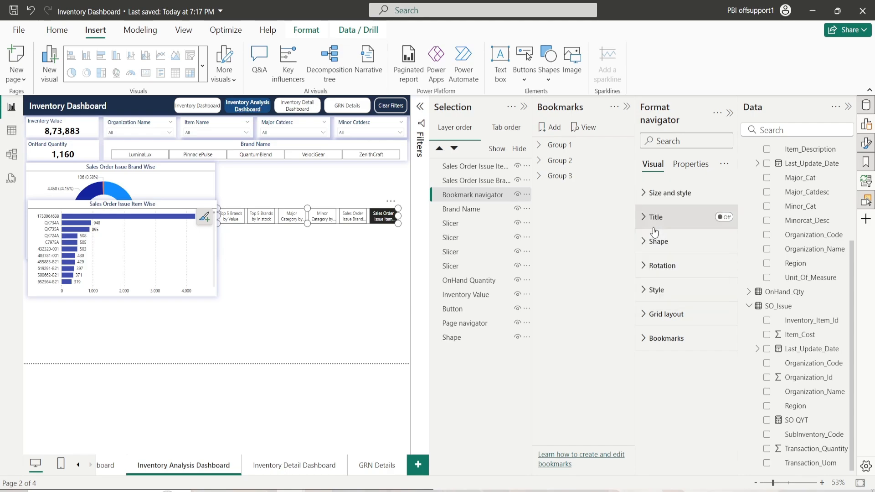
Set the bookmark navigator to show only the bookmarks of Group 3
{"action": "left_click", "coordinate": [468, 198]}
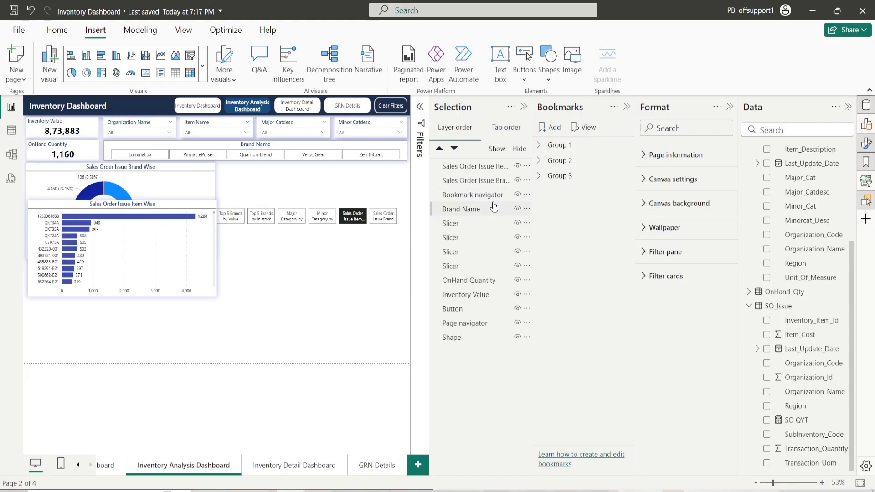
{"action": "left_click", "coordinate": [476, 200]}
{"action": "left_click", "coordinate": [664, 340]}
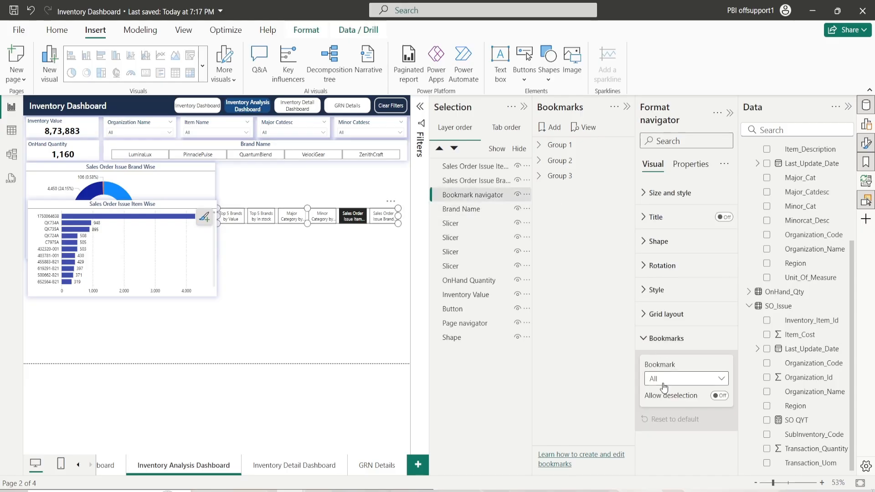
{"action": "left_click", "coordinate": [666, 381]}
{"action": "left_click", "coordinate": [675, 436]}
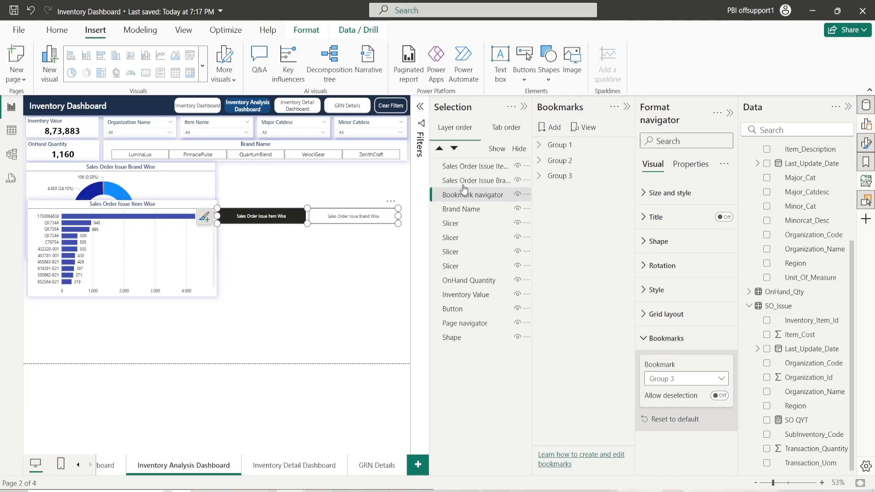
Set the bookmark navigator's height to 40 and width to 620, and shift it slightly down and away from the charts
{"action": "left_click", "coordinate": [670, 193]}
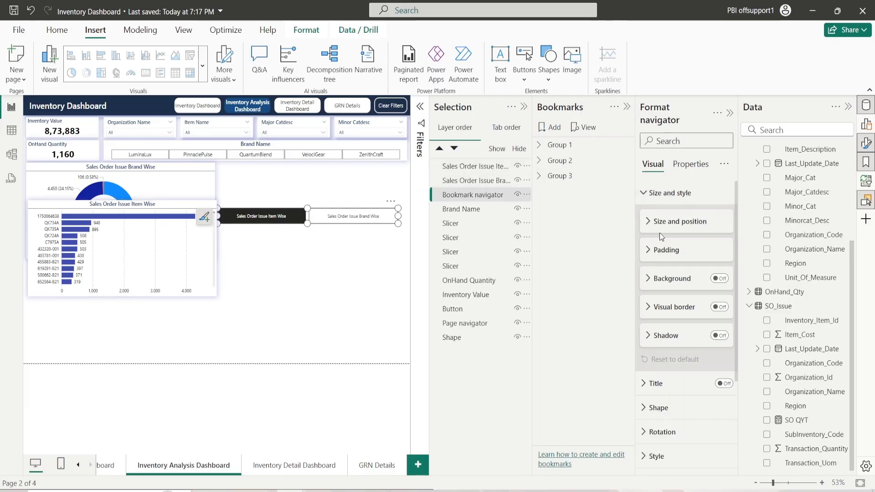
{"action": "left_click", "coordinate": [661, 222]}
{"action": "type", "text": "40"}
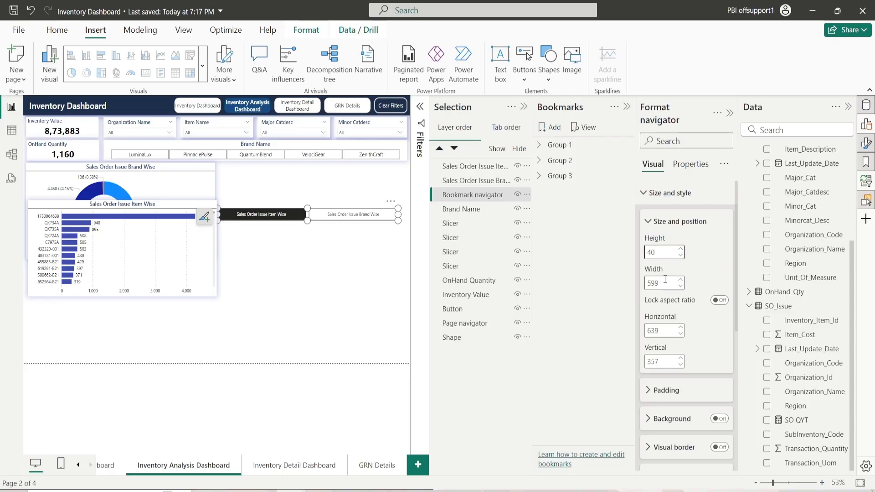
{"action": "double_click", "coordinate": [665, 279]}
{"action": "type", "text": "62"}
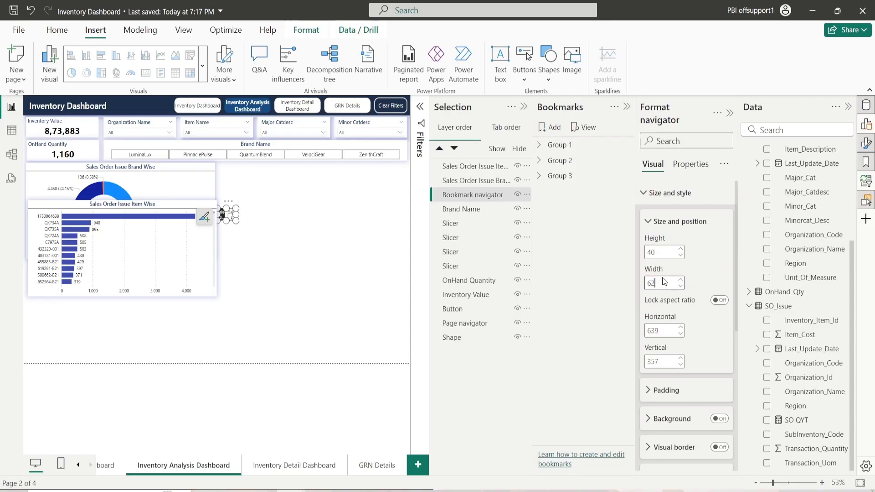
{"action": "type", "text": "0"}
{"action": "left_click", "coordinate": [657, 224]}
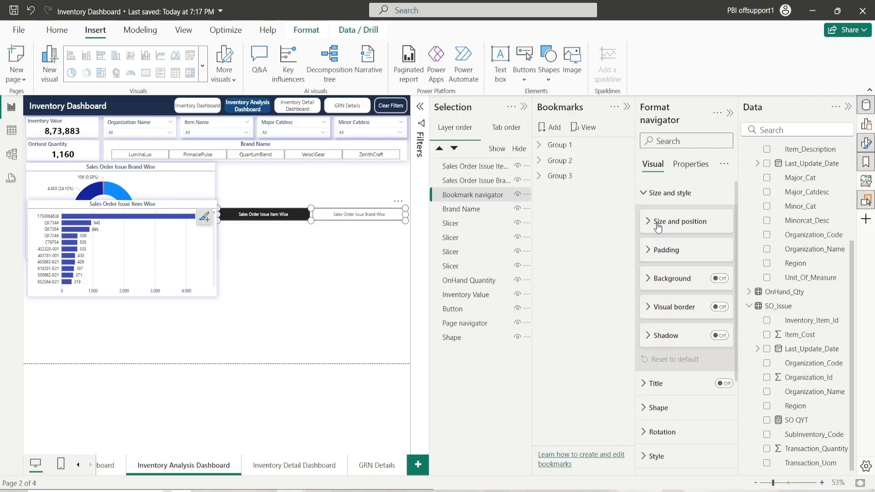
{"action": "left_click", "coordinate": [657, 193]}
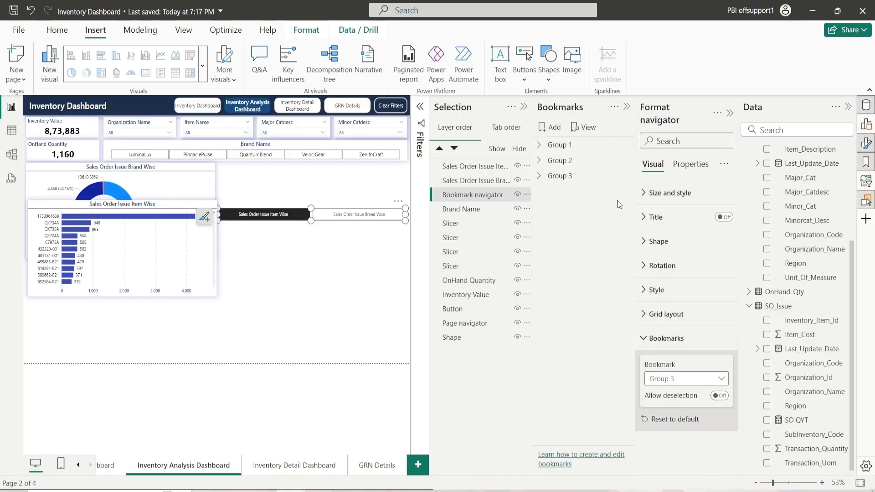
{"action": "left_click", "coordinate": [477, 181]}
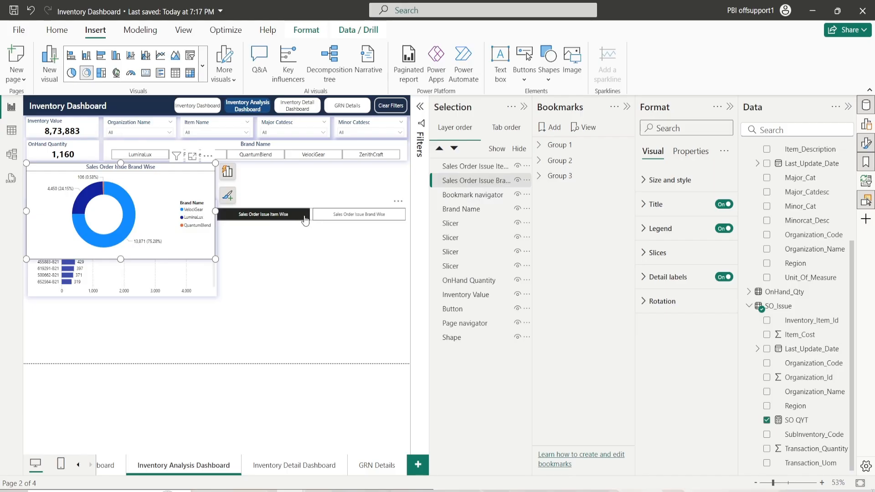
{"action": "left_click", "coordinate": [305, 221]}
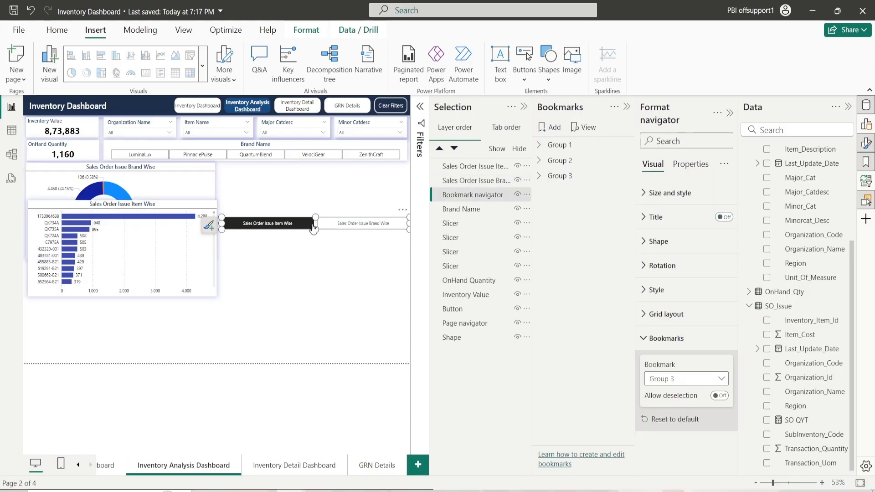
Hide the Sales Order Issue Item Wise chart with both sales order charts selected, and widen the bookmark list to show full names
{"action": "left_click", "coordinate": [484, 181]}
{"action": "left_click", "coordinate": [486, 169], "text": "ctrl"}
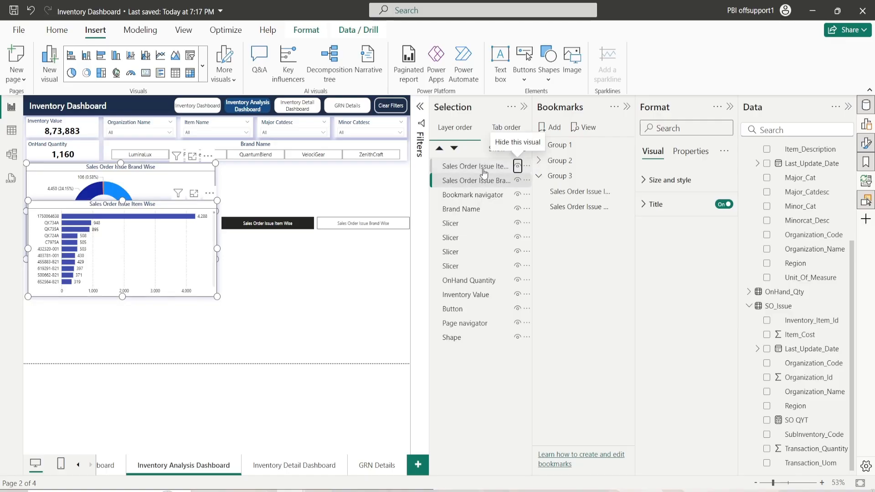
{"action": "left_click", "coordinate": [518, 166]}
{"action": "left_click", "coordinate": [474, 166], "text": "ctrl"}
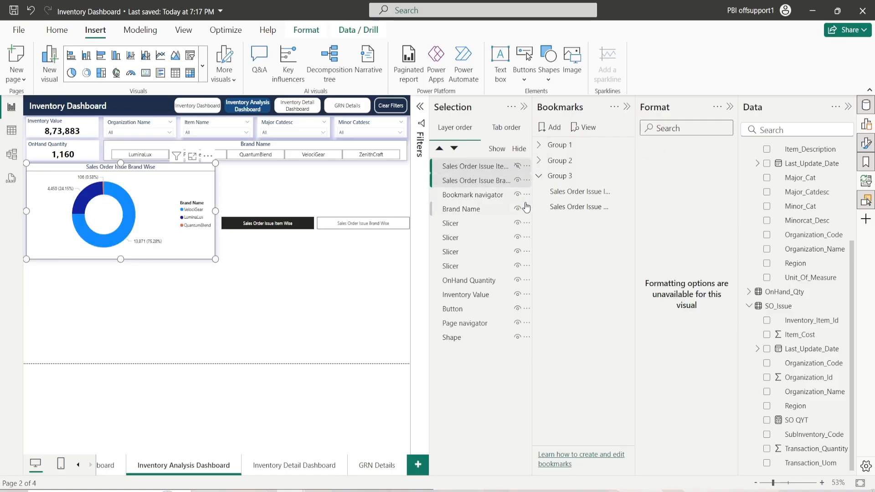
{"action": "right_click", "coordinate": [574, 195]}
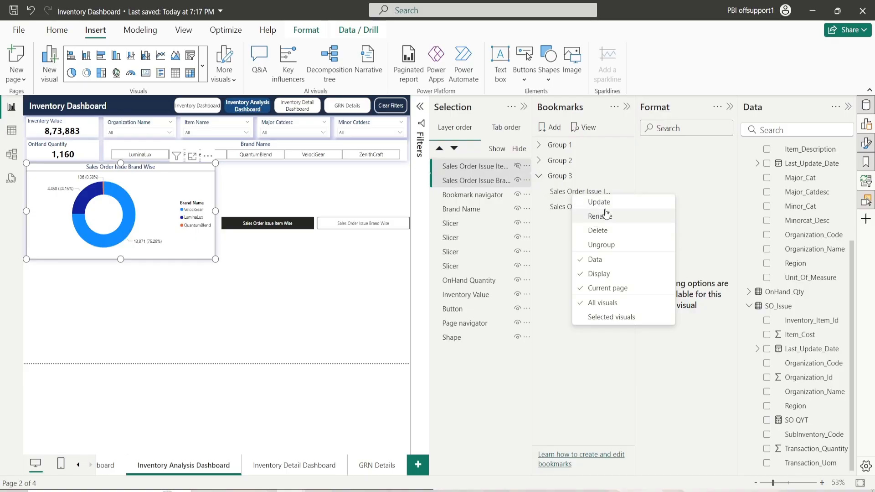
{"action": "left_click", "coordinate": [537, 239]}
{"action": "left_click_drag", "start_coordinate": [530, 133], "coordinate": [499, 133]}
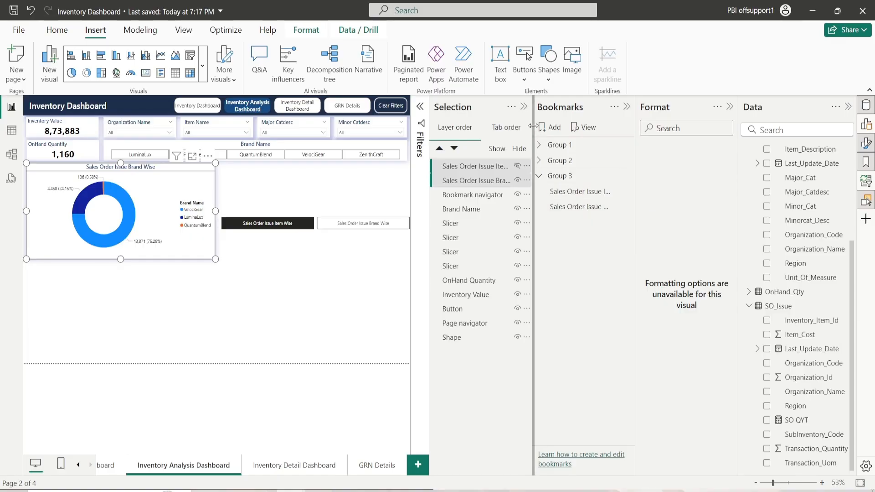
Limit the Sales Order Issue Brand Wise bookmark to selected visuals, turn off its Data option, and update it
{"action": "right_click", "coordinate": [556, 208]}
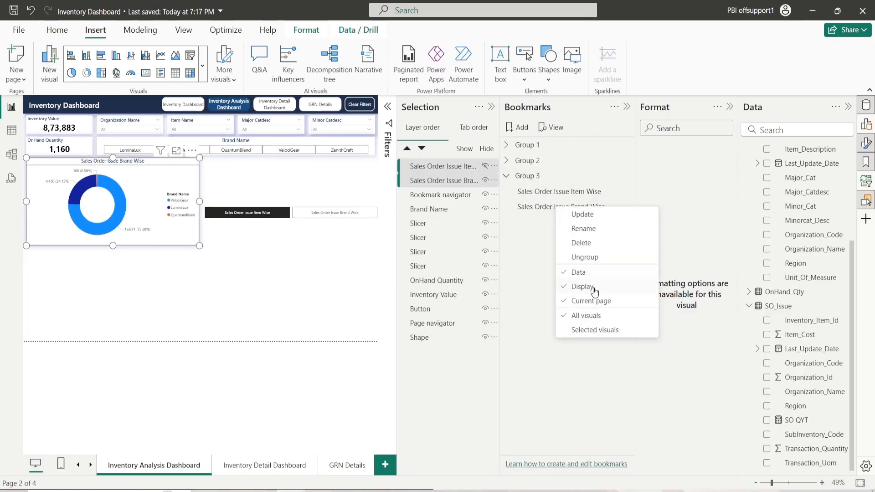
{"action": "left_click", "coordinate": [590, 330]}
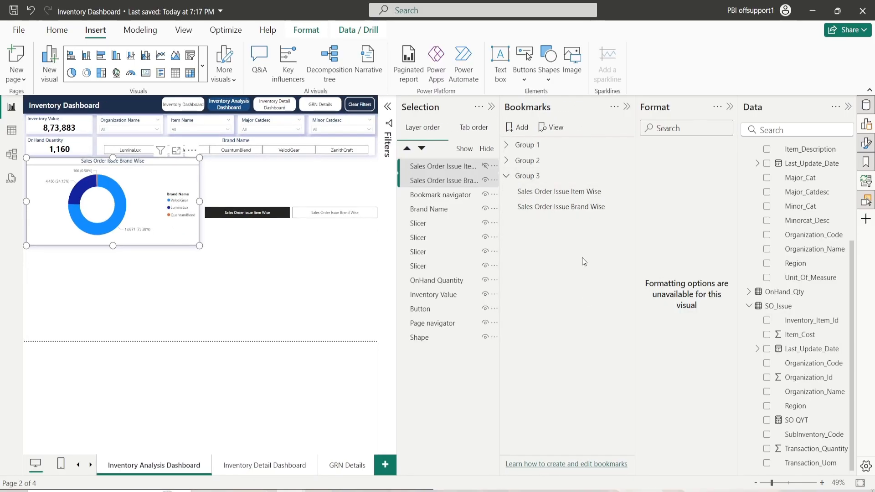
{"action": "right_click", "coordinate": [573, 209]}
{"action": "left_click", "coordinate": [601, 276]}
{"action": "right_click", "coordinate": [577, 209]}
{"action": "left_click", "coordinate": [603, 213]}
{"action": "left_click", "coordinate": [550, 208]}
Apply the Item Wise bookmark, hide the Sales Order Issue Brand Wise chart, and keep both sales order charts selected
{"action": "left_click", "coordinate": [566, 191]}
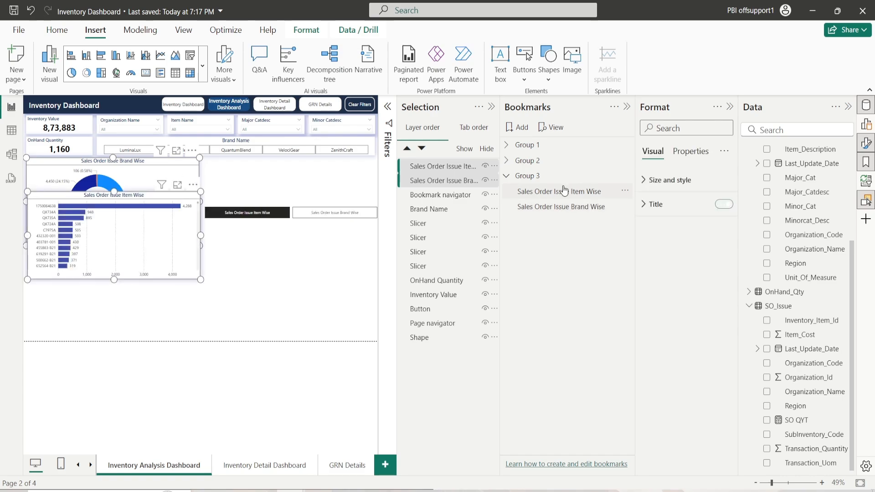
{"action": "left_click", "coordinate": [476, 183]}
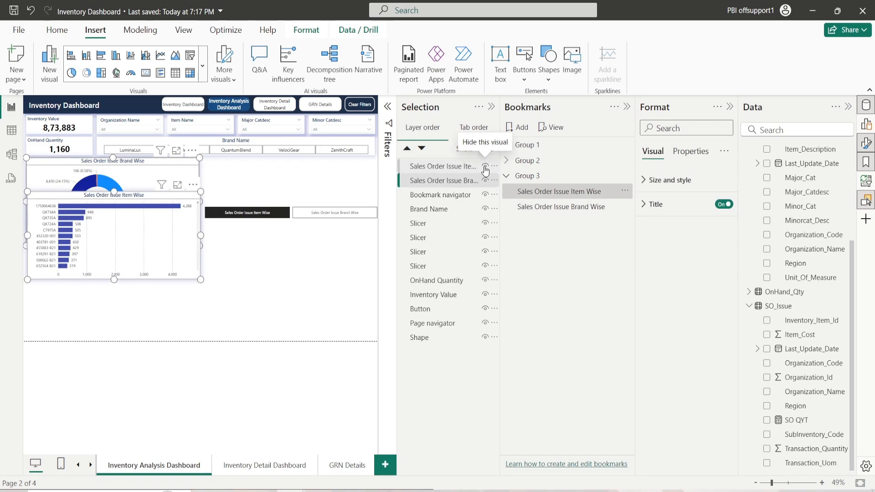
{"action": "left_click", "coordinate": [485, 170]}
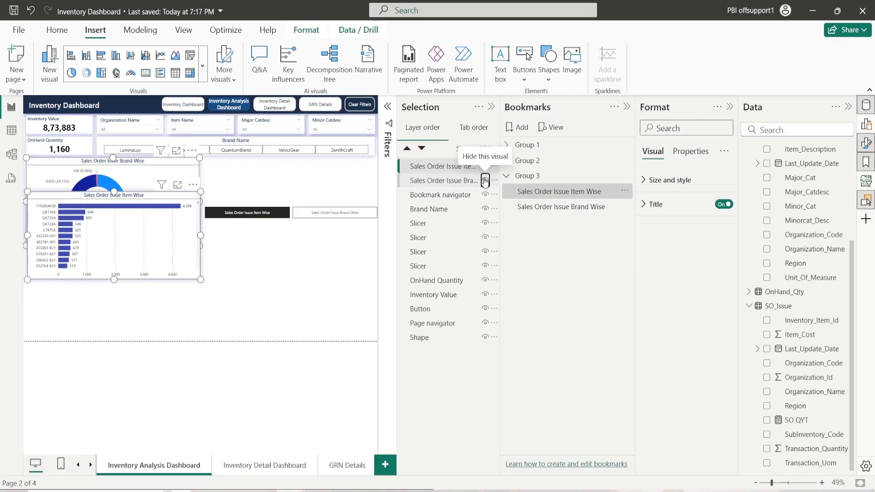
{"action": "left_click", "coordinate": [458, 182], "text": "ctrl"}
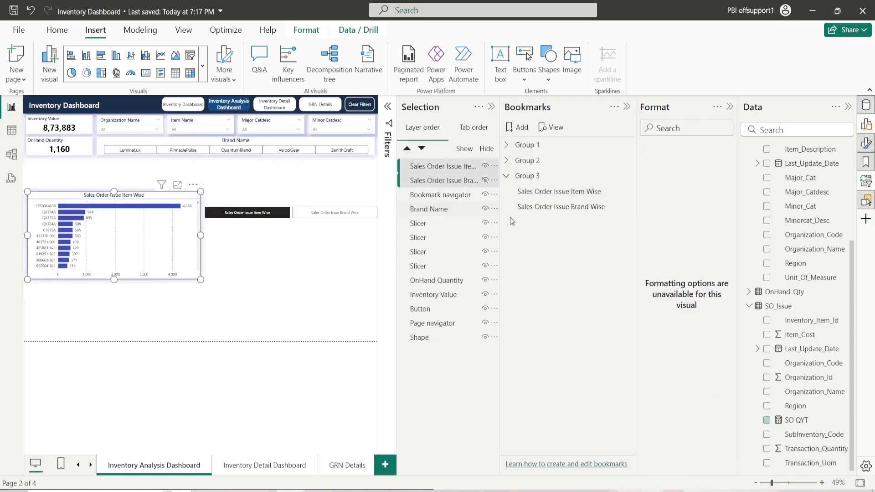
Turn off the Item Wise bookmark's Data option, limit it to selected visuals, and update it
{"action": "right_click", "coordinate": [568, 194]}
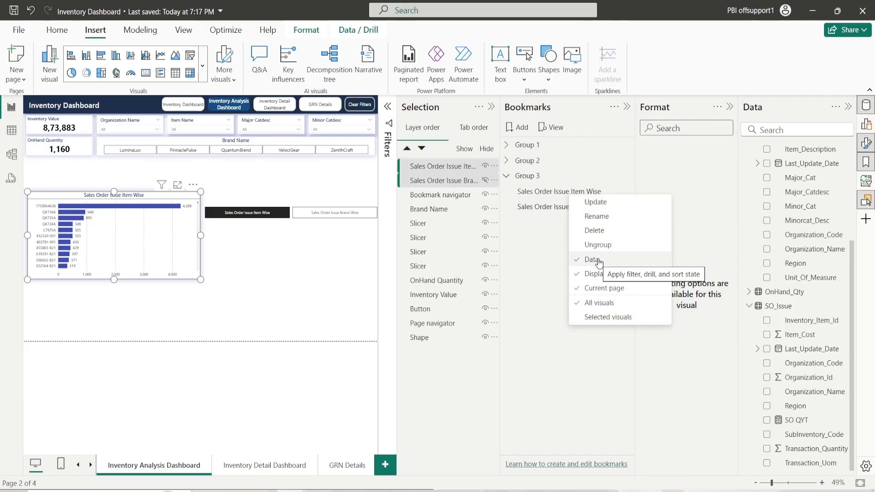
{"action": "left_click", "coordinate": [597, 259]}
{"action": "right_click", "coordinate": [589, 194]}
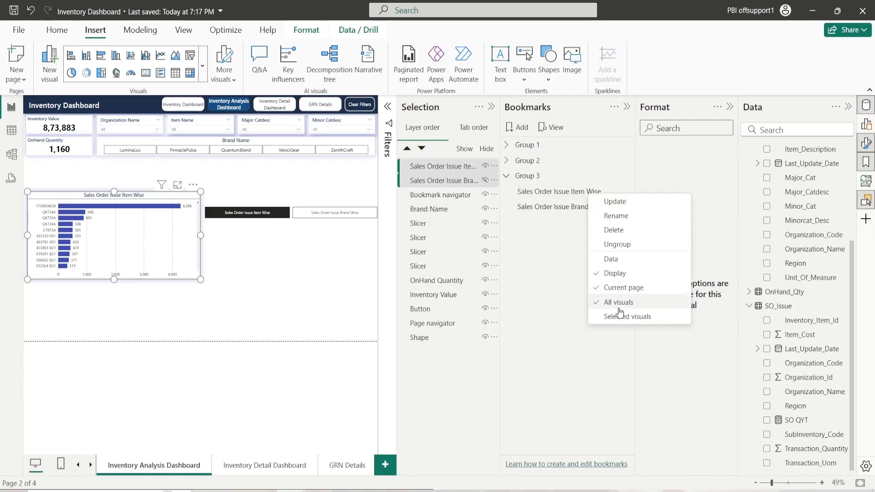
{"action": "left_click", "coordinate": [620, 315]}
{"action": "right_click", "coordinate": [573, 196]}
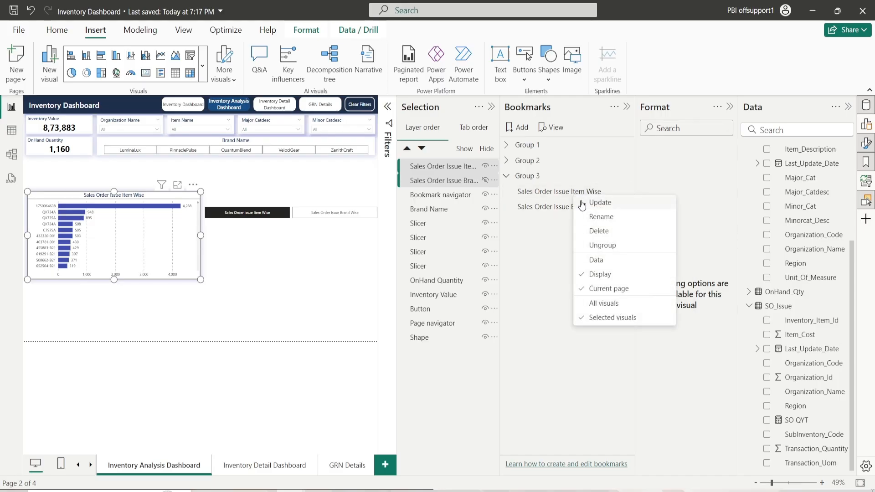
{"action": "left_click", "coordinate": [568, 190]}
{"action": "left_click_drag", "start_coordinate": [498, 105], "coordinate": [532, 105]}
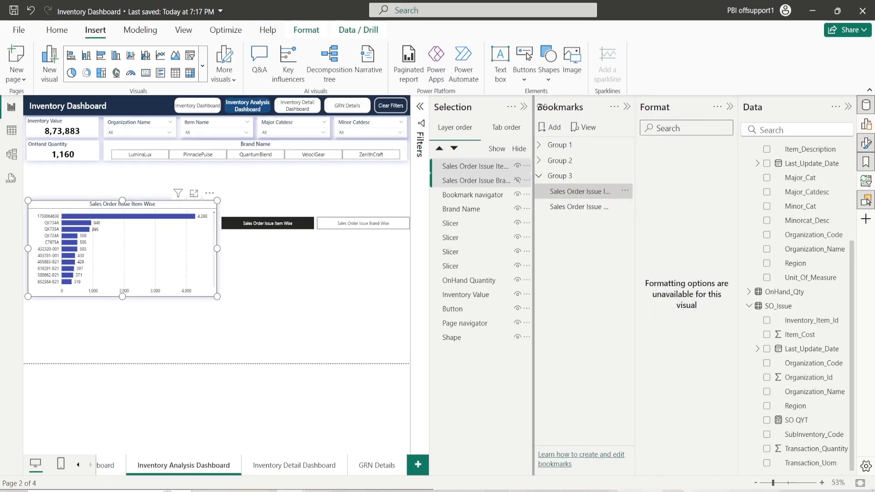
Test switching both sales order views with the navigator, and move the Brand Wise bookmark above the Item Wise bookmark in Group 3
{"action": "left_click", "coordinate": [299, 242]}
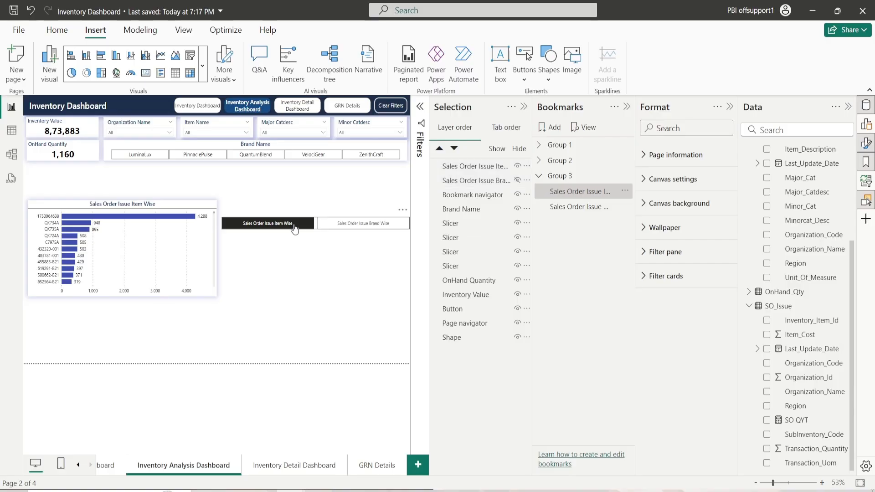
{"action": "left_click", "coordinate": [330, 224], "text": "ctrl"}
{"action": "left_click", "coordinate": [295, 229], "text": "ctrl"}
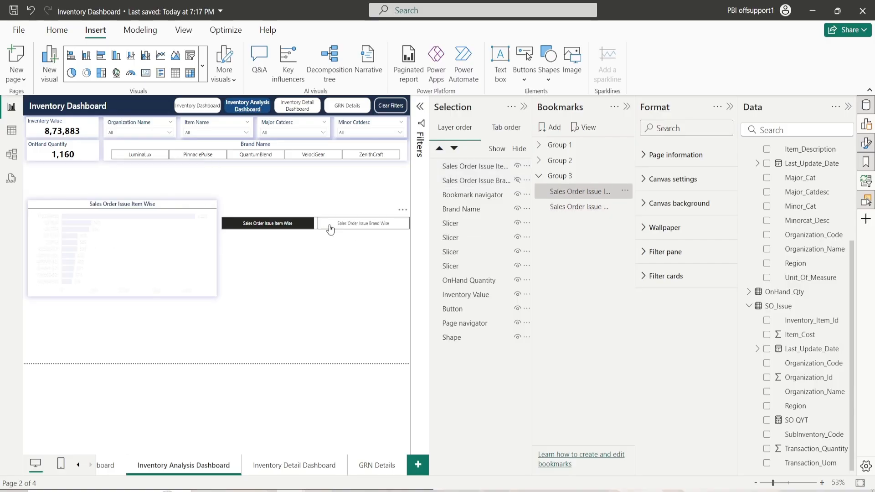
{"action": "left_click", "coordinate": [333, 226], "text": "ctrl"}
{"action": "left_click", "coordinate": [285, 225], "text": "ctrl"}
{"action": "left_click", "coordinate": [348, 225], "text": "ctrl"}
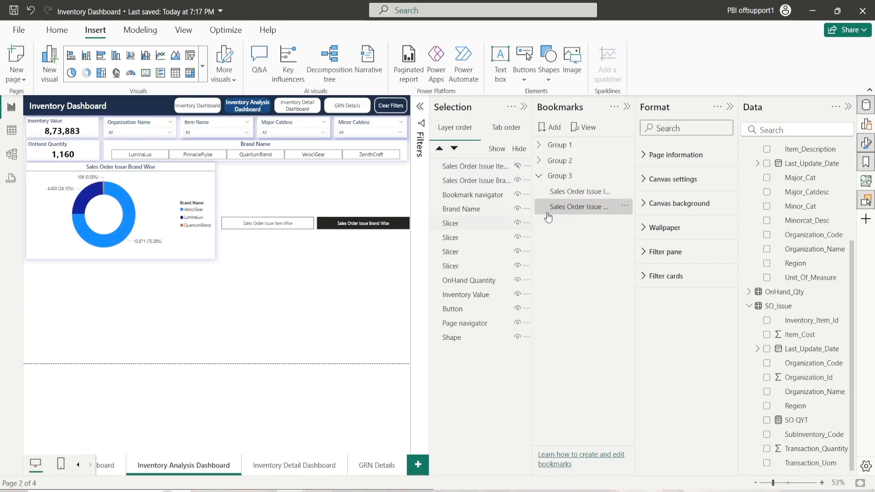
{"action": "left_click_drag", "start_coordinate": [549, 215], "coordinate": [557, 191]}
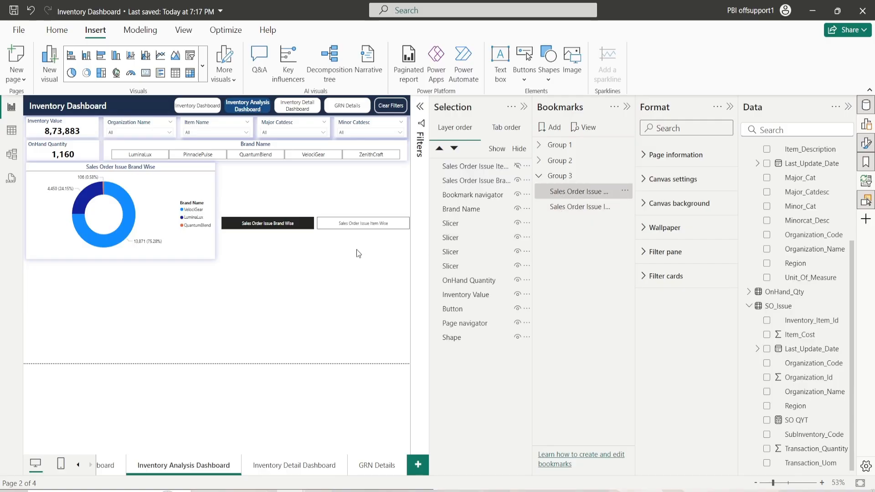
Test switching between both sales order issue views with the navigator, and close the Selection and Bookmarks panes
{"action": "left_click", "coordinate": [351, 224], "text": "ctrl"}
{"action": "left_click", "coordinate": [269, 224], "text": "ctrl"}
{"action": "left_click", "coordinate": [330, 223], "text": "ctrl"}
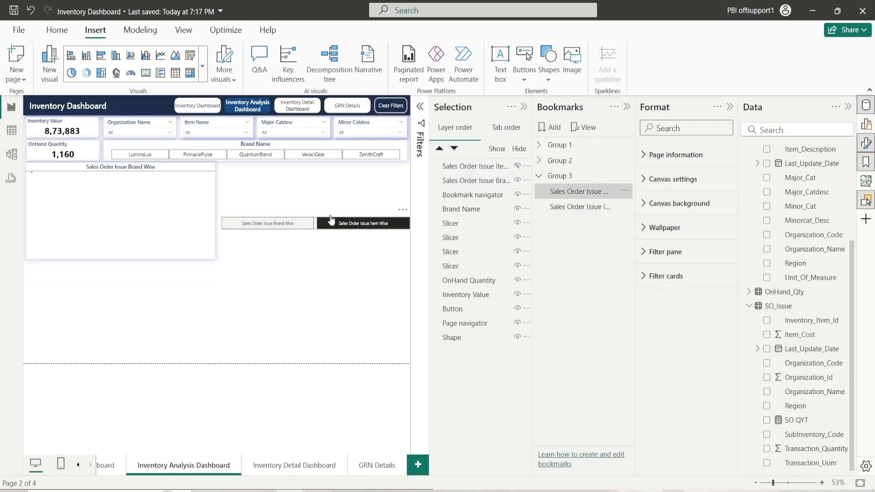
{"action": "left_click", "coordinate": [523, 107]}
{"action": "left_click", "coordinate": [628, 106]}
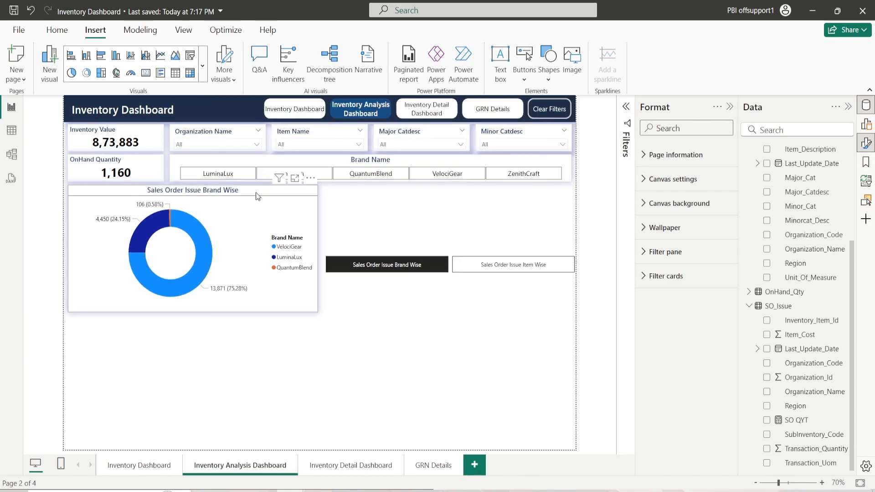
Move the Sales Order Issue Brand Wise donut chart down and set its height to 264
{"action": "left_click_drag", "start_coordinate": [256, 193], "coordinate": [258, 203]}
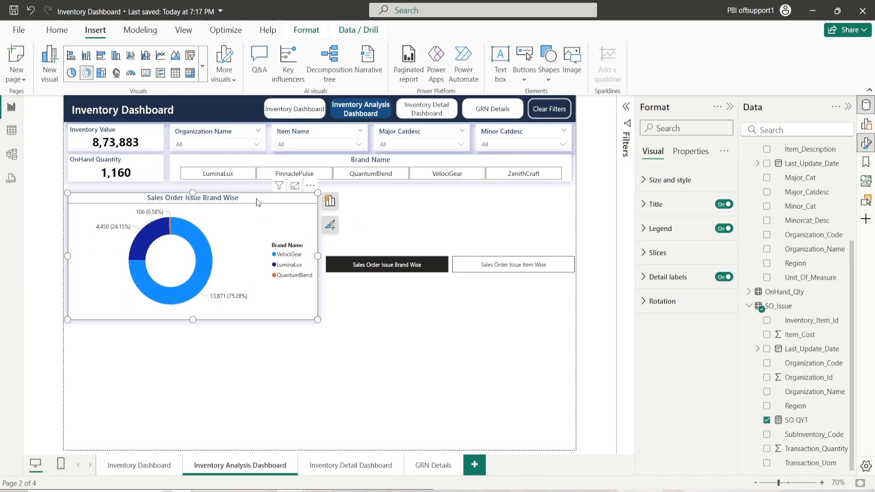
{"action": "left_click", "coordinate": [663, 182]}
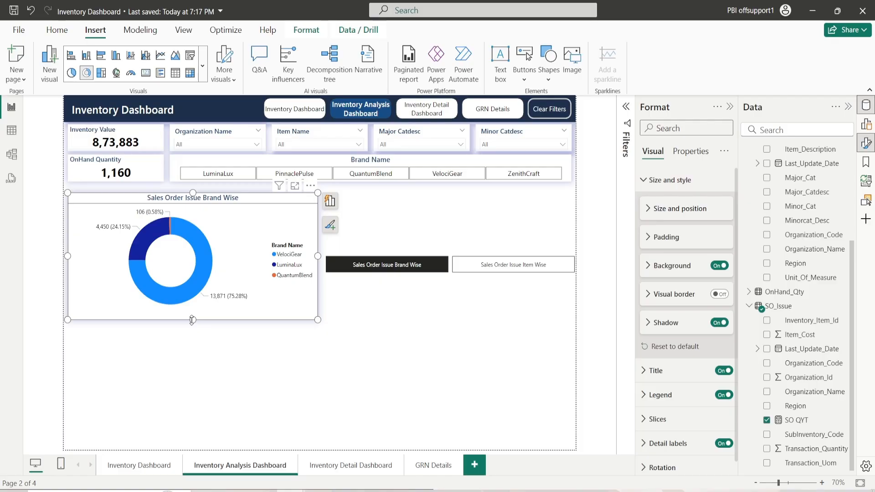
{"action": "left_click", "coordinate": [688, 216]}
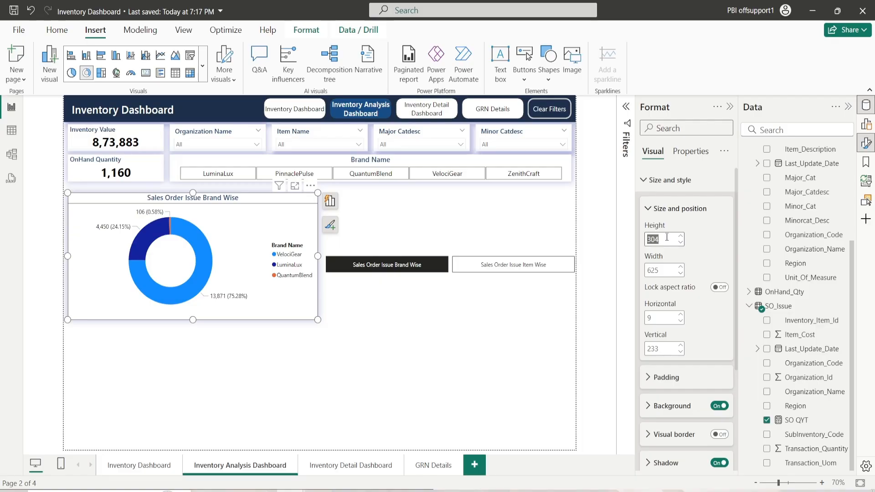
{"action": "type", "text": "2"}
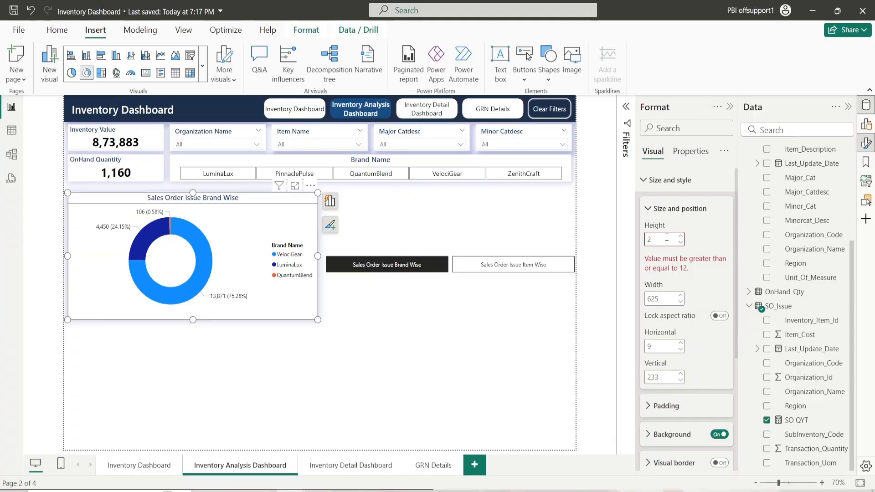
{"action": "type", "text": "64"}
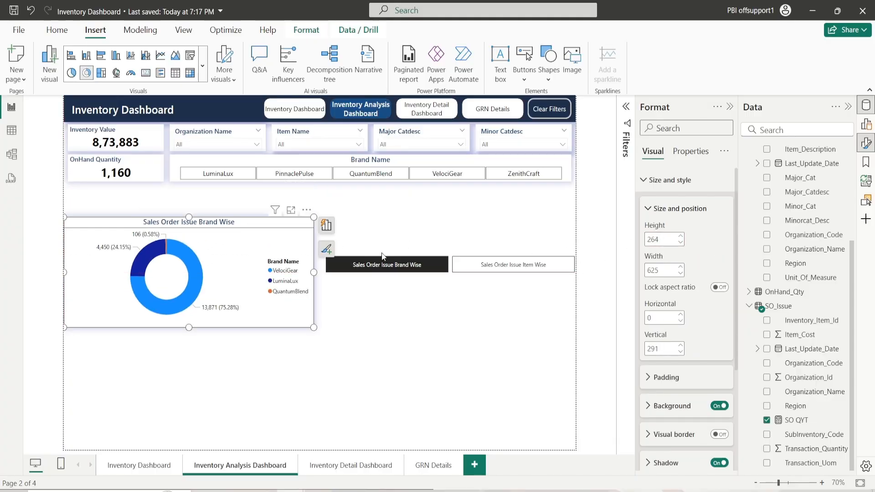
Place the bookmark navigator at horizontal 10, vertical 215, sized 40 high by 625 wide, and move the donut chart directly beneath it
{"action": "left_click_drag", "start_coordinate": [447, 270], "coordinate": [187, 210]}
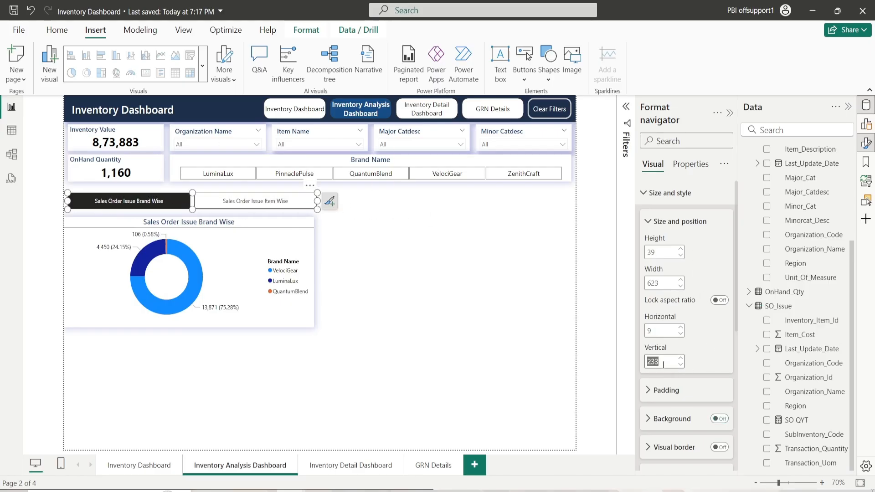
{"action": "key", "text": "Return"}
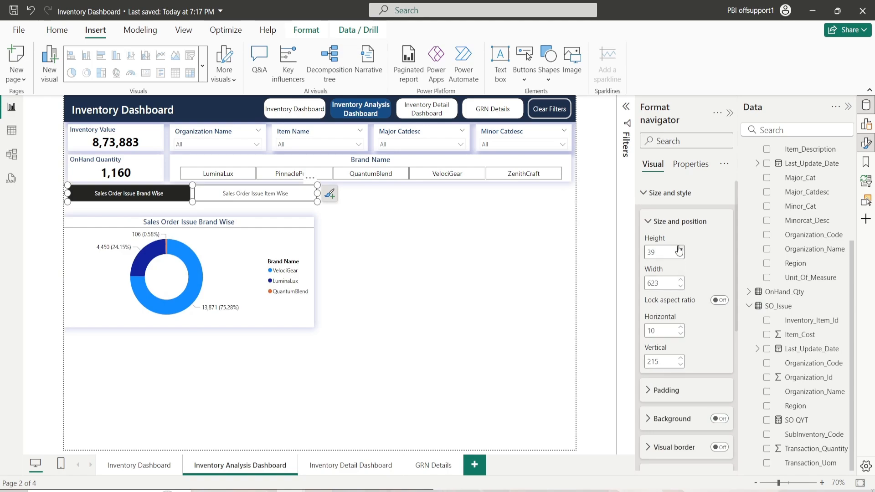
{"action": "left_click", "coordinate": [681, 280]}
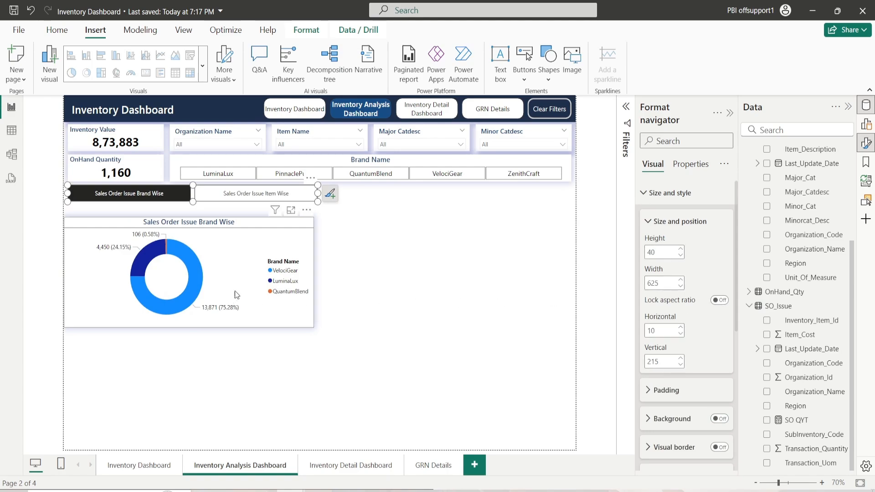
{"action": "mouse_move", "coordinate": [229, 299]}
{"action": "left_mouse_down"}
{"action": "mouse_move", "coordinate": [240, 276]}
{"action": "mouse_move", "coordinate": [232, 289]}
{"action": "left_mouse_up"}
Switch to the Item Wise view and place its bar chart beneath the navigator at horizontal 10, vertical 254, with height 265
{"action": "left_click", "coordinate": [242, 196], "text": "ctrl"}
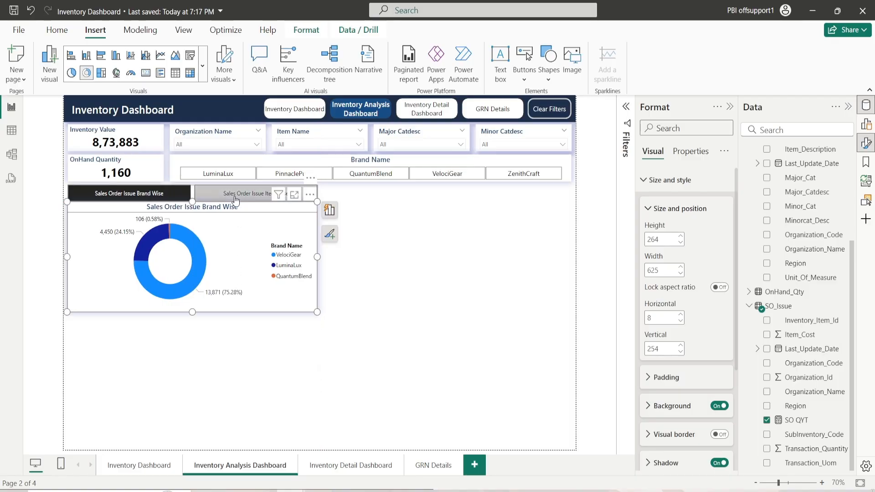
{"action": "left_click_drag", "start_coordinate": [222, 241], "coordinate": [214, 211]}
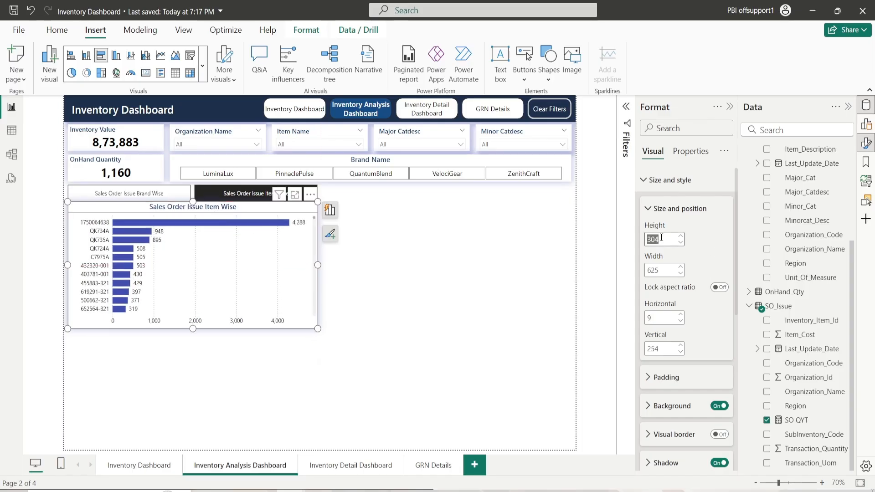
{"action": "type", "text": "265"}
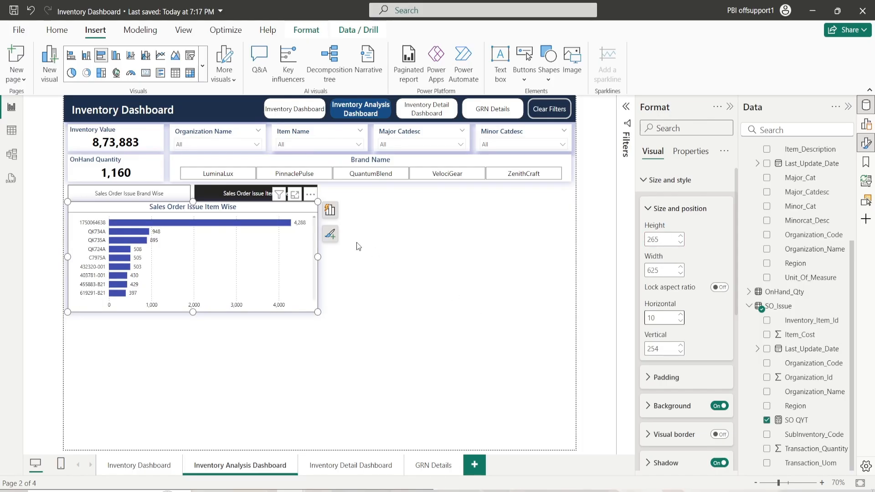
Test the resized charts by switching between the Brand Wise and Item Wise views, and deselect the visuals
{"action": "left_click", "coordinate": [188, 196], "text": "ctrl"}
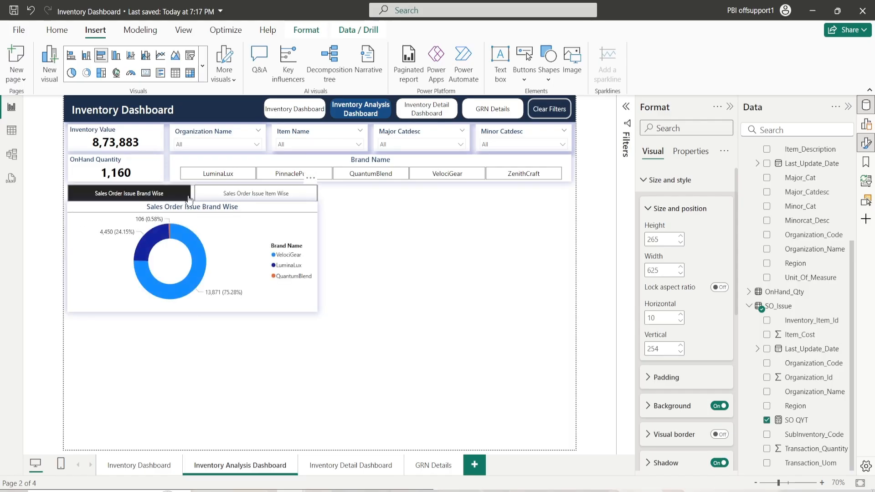
{"action": "left_click", "coordinate": [213, 197], "text": "ctrl"}
{"action": "left_click", "coordinate": [144, 196], "text": "ctrl"}
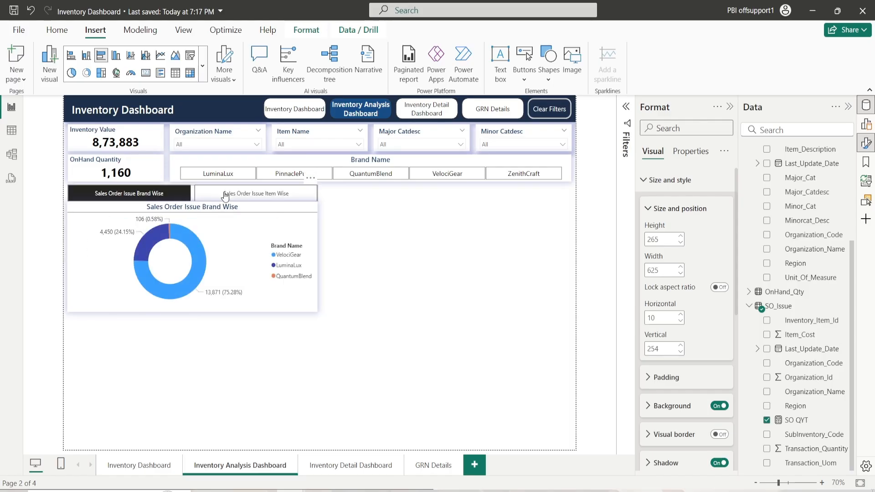
{"action": "left_click", "coordinate": [401, 261]}
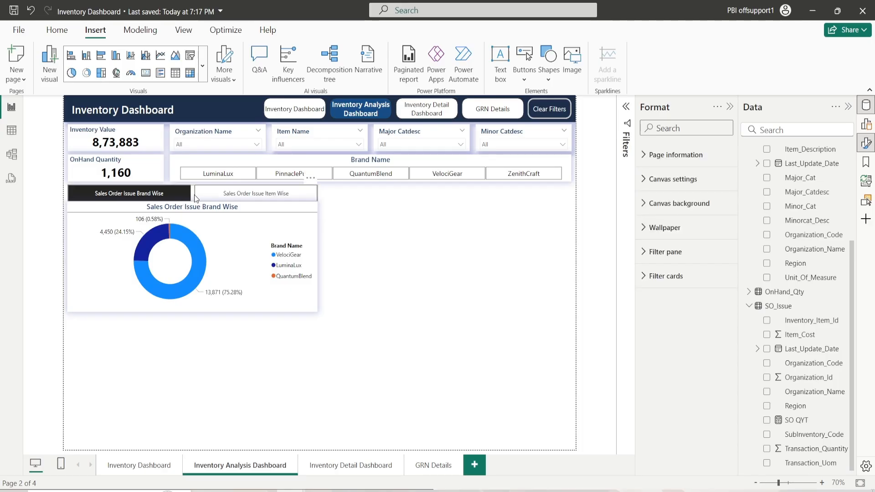
Set the text font color of the bookmark navigator's selected state to white
{"action": "left_click", "coordinate": [194, 195]}
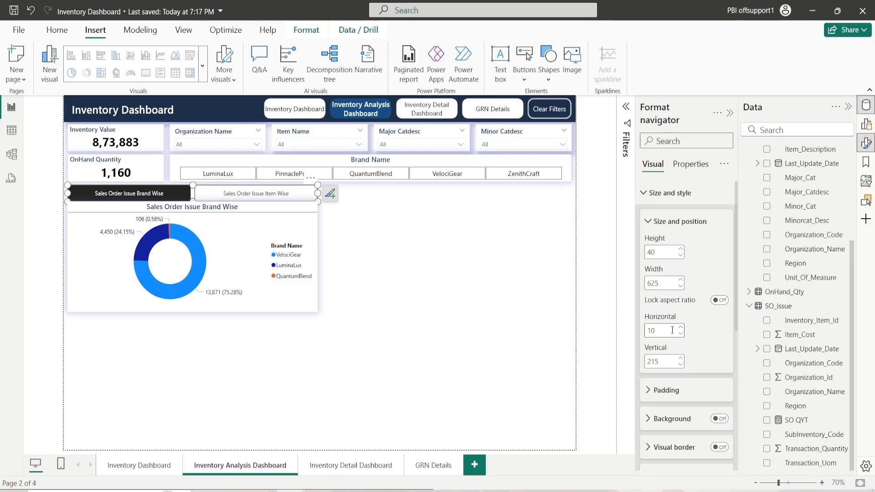
{"action": "left_click", "coordinate": [674, 221]}
{"action": "left_click", "coordinate": [670, 193]}
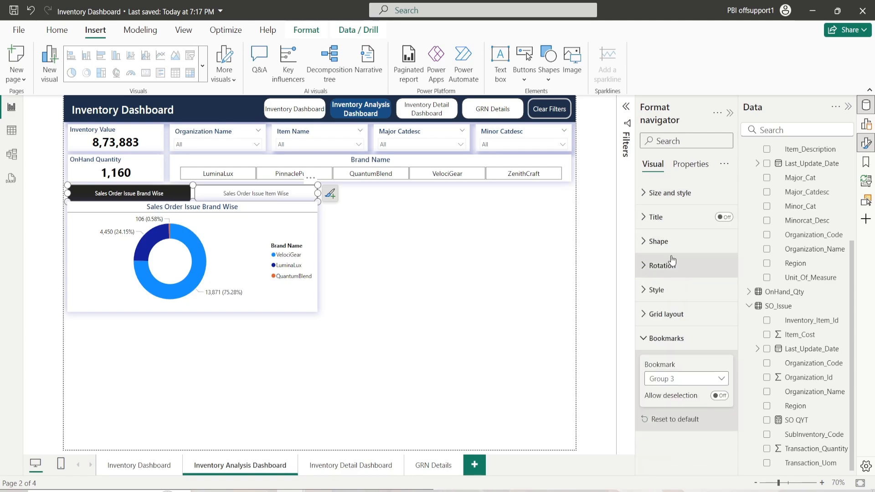
{"action": "left_click", "coordinate": [651, 338]}
{"action": "left_click", "coordinate": [672, 292]}
{"action": "scroll", "coordinate": [672, 299], "scroll_direction": "down", "scroll_amount": 3}
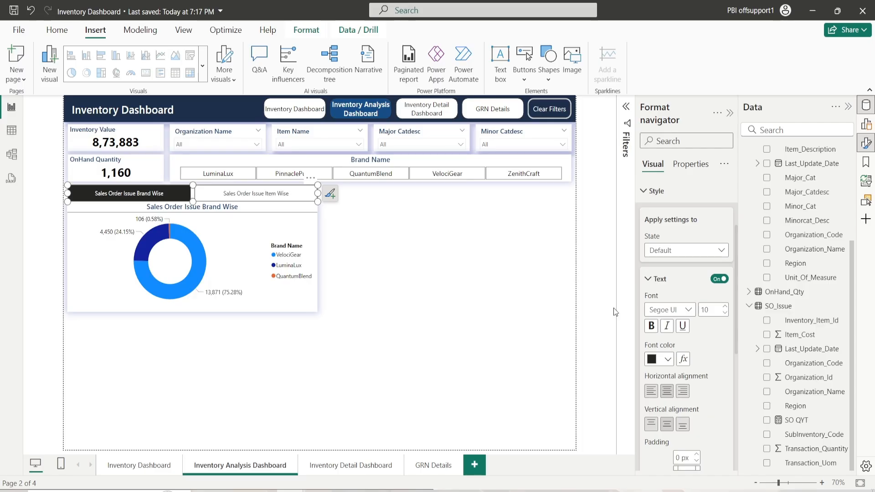
{"action": "left_click", "coordinate": [675, 252]}
{"action": "left_click", "coordinate": [684, 309]}
{"action": "scroll", "coordinate": [691, 348], "scroll_direction": "down", "scroll_amount": 3}
{"action": "left_click", "coordinate": [668, 263]}
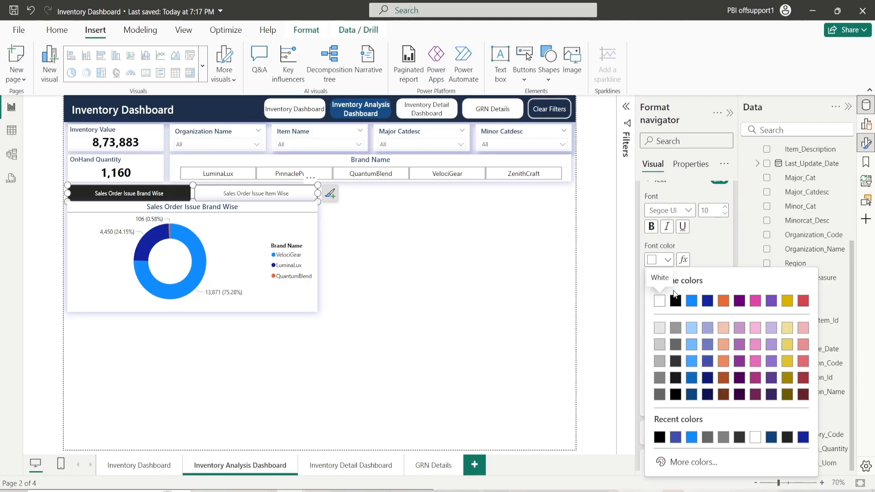
{"action": "left_click", "coordinate": [671, 301]}
{"action": "scroll", "coordinate": [671, 304], "scroll_direction": "down", "scroll_amount": 3}
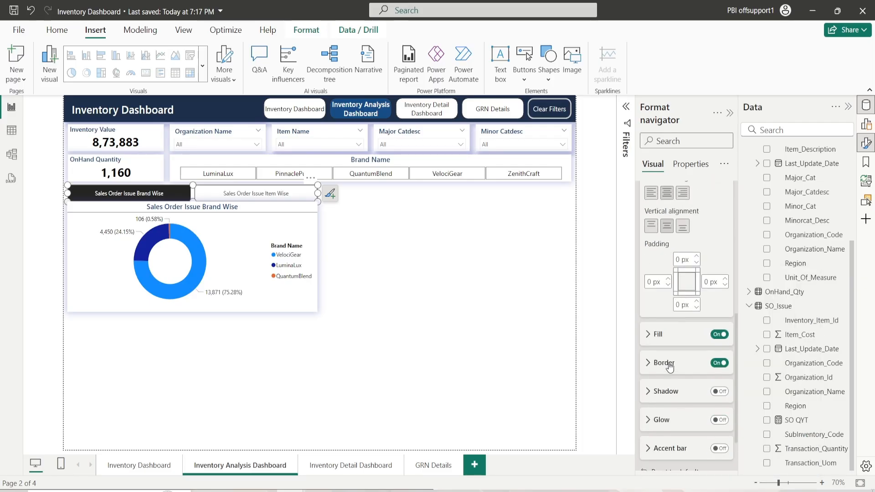
Open the fill color choices for the bookmark navigator's selected state
{"action": "left_click", "coordinate": [669, 342]}
{"action": "left_click", "coordinate": [663, 367]}
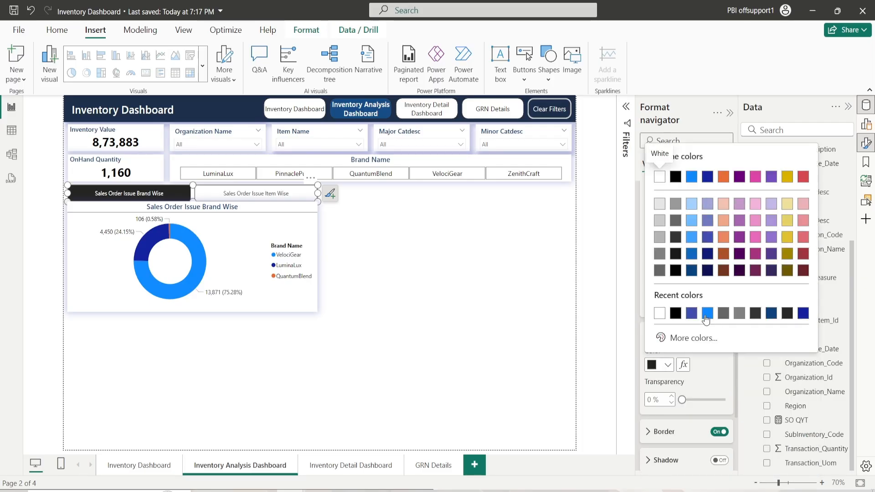
Set the fill colour of the bookmark navigator's selected button to the recently used dark blue
{"action": "left_click", "coordinate": [692, 313]}
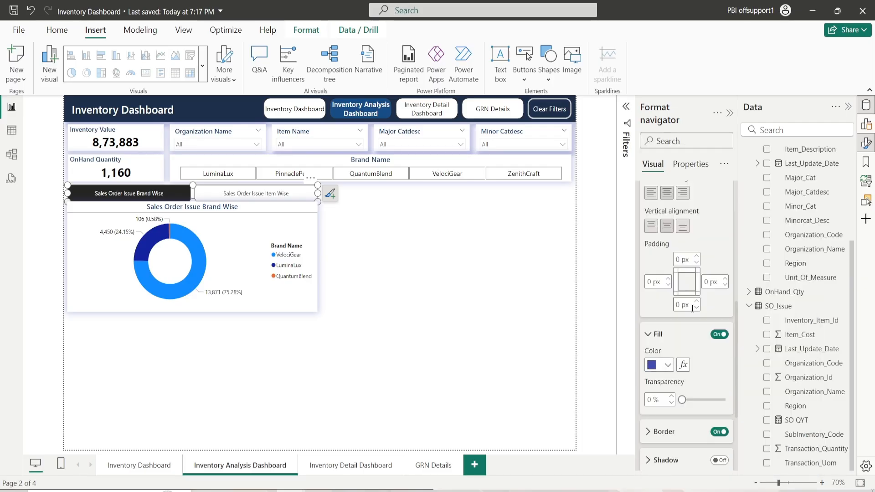
{"action": "left_click", "coordinate": [665, 365]}
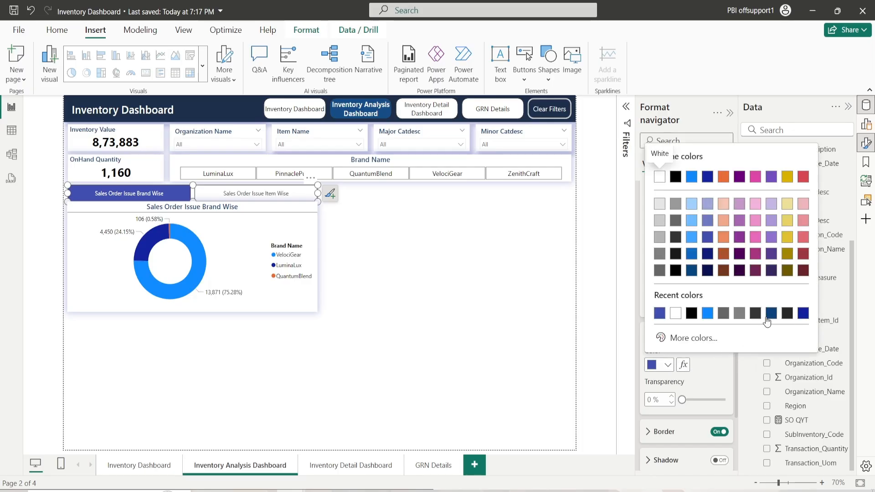
{"action": "left_click", "coordinate": [771, 314]}
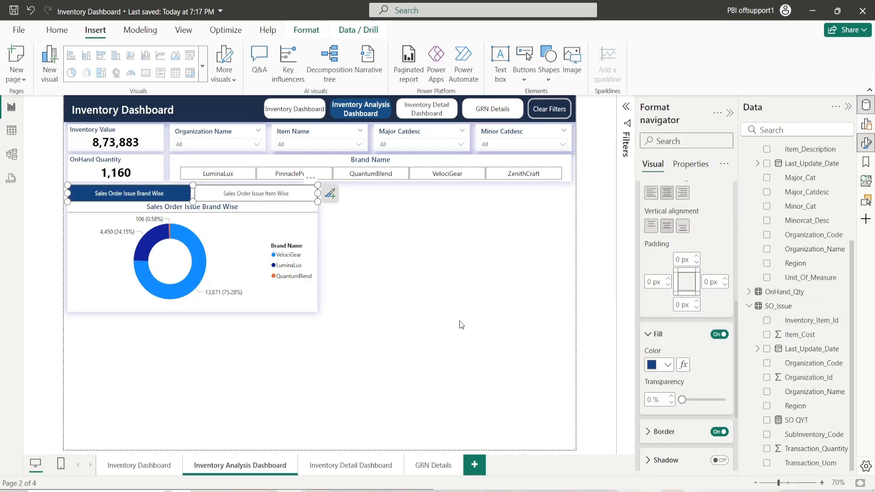
Set the selected button's text to Segoe UI Semibold at size 12
{"action": "scroll", "coordinate": [662, 303], "scroll_direction": "up", "scroll_amount": 4}
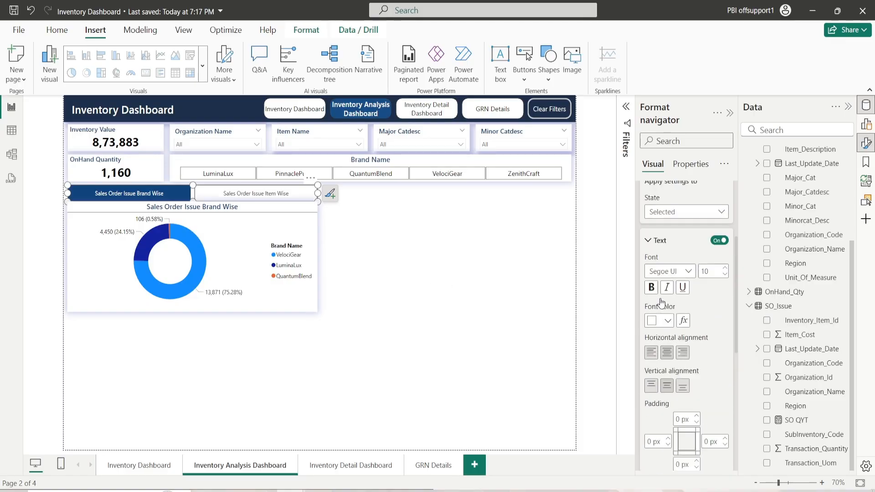
{"action": "scroll", "coordinate": [662, 303], "scroll_direction": "up", "scroll_amount": 1}
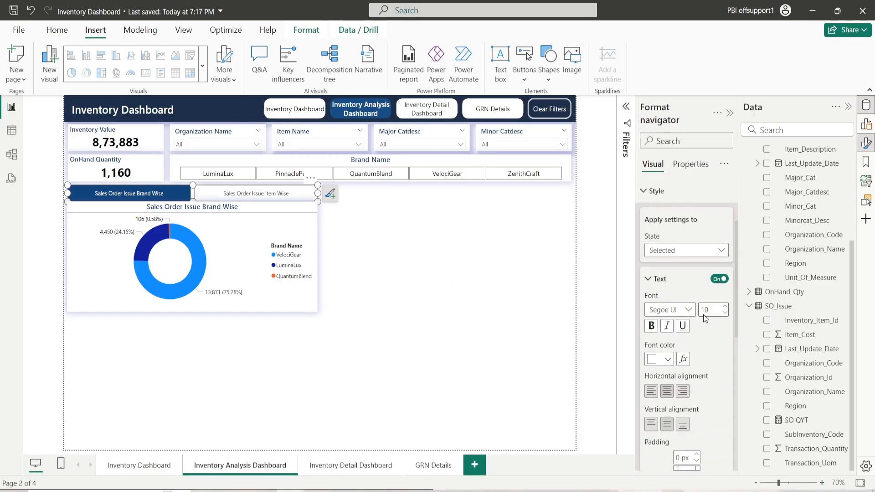
{"action": "left_click", "coordinate": [688, 315]}
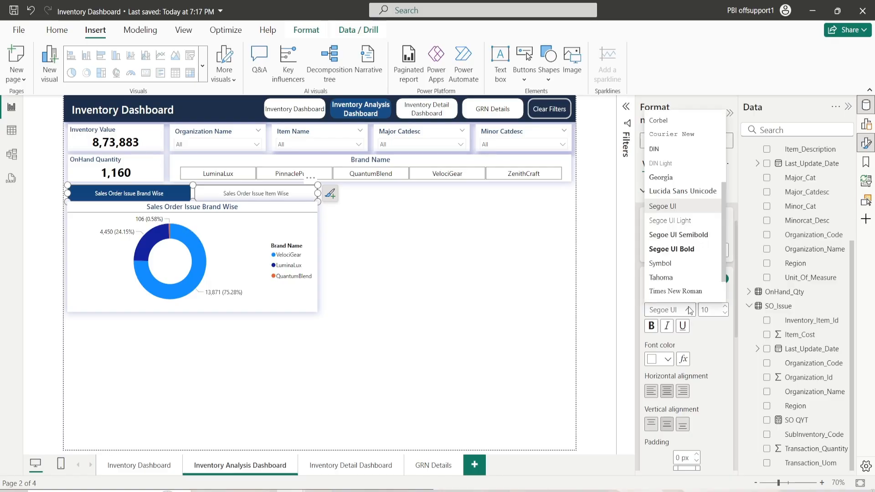
{"action": "left_click", "coordinate": [693, 235]}
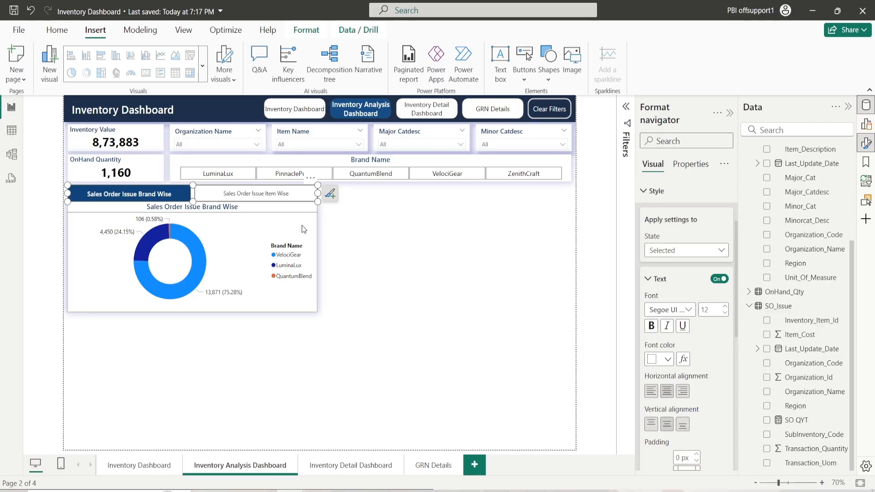
Switch between the Sales Order Issue Brand Wise and Item Wise buttons to check their selected-state formatting and the charts they show
{"action": "left_click", "coordinate": [255, 194]}
{"action": "left_click", "coordinate": [167, 199]}
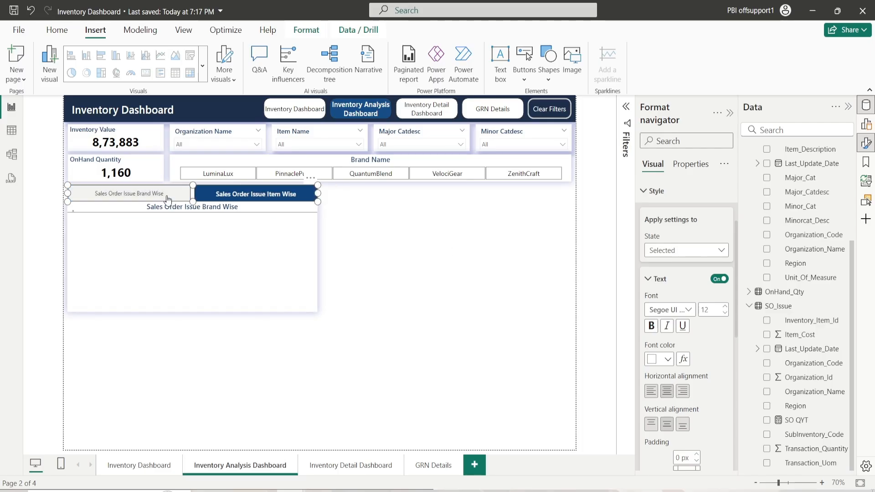
{"action": "left_click", "coordinate": [214, 196]}
{"action": "left_click", "coordinate": [182, 197]}
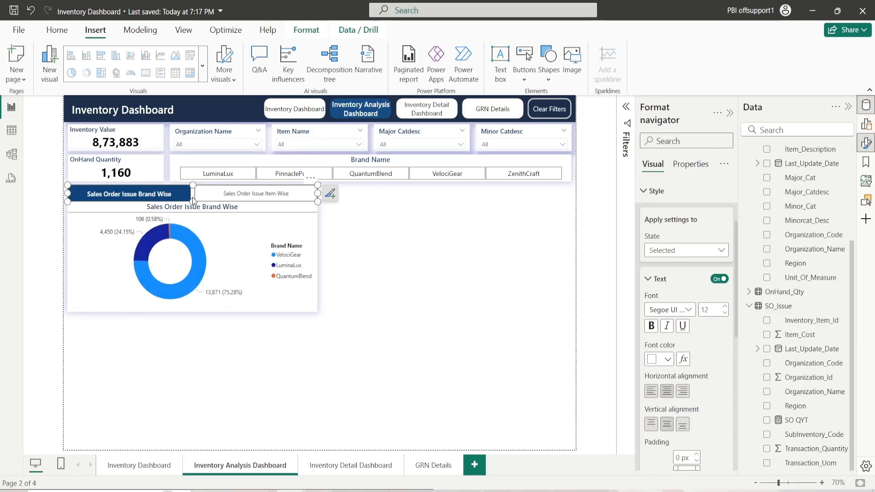
{"action": "left_click", "coordinate": [224, 199]}
{"action": "left_click", "coordinate": [394, 251]}
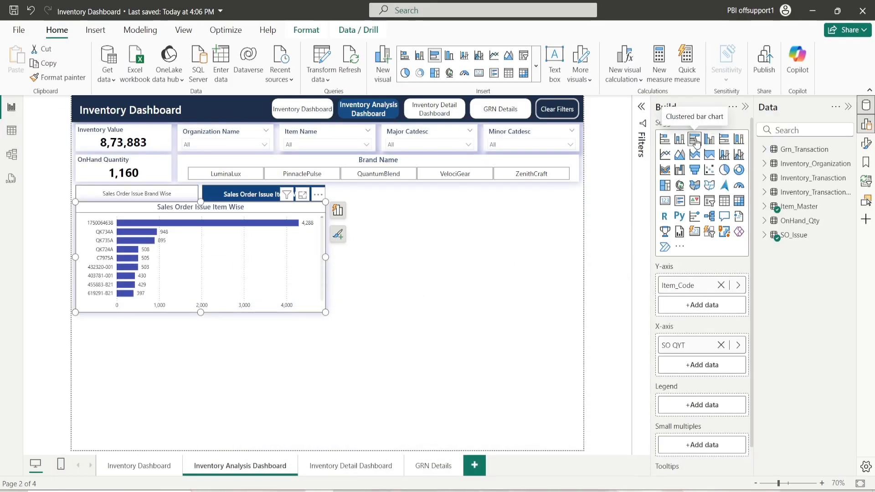
Add a clustered bar chart beside the Sales Order Issue chart, with a height of 305 and a width of 625
{"action": "left_click", "coordinate": [541, 278]}
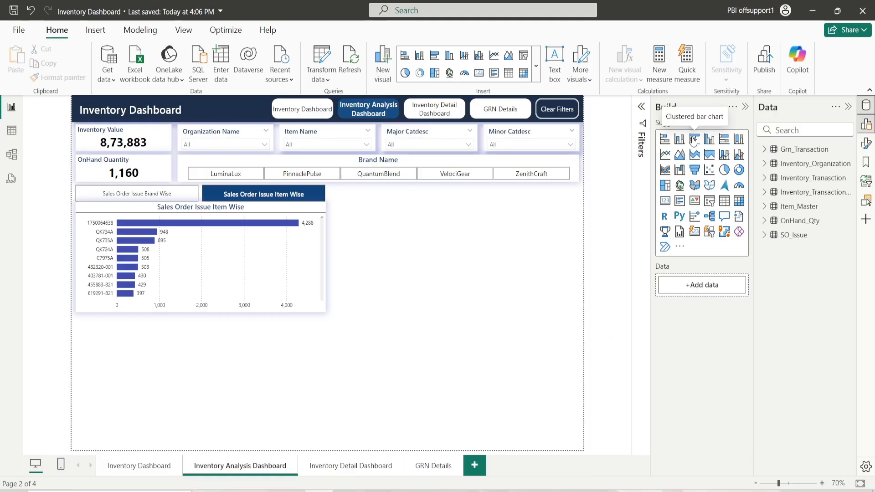
{"action": "left_click", "coordinate": [694, 139]}
{"action": "left_click", "coordinate": [866, 143]}
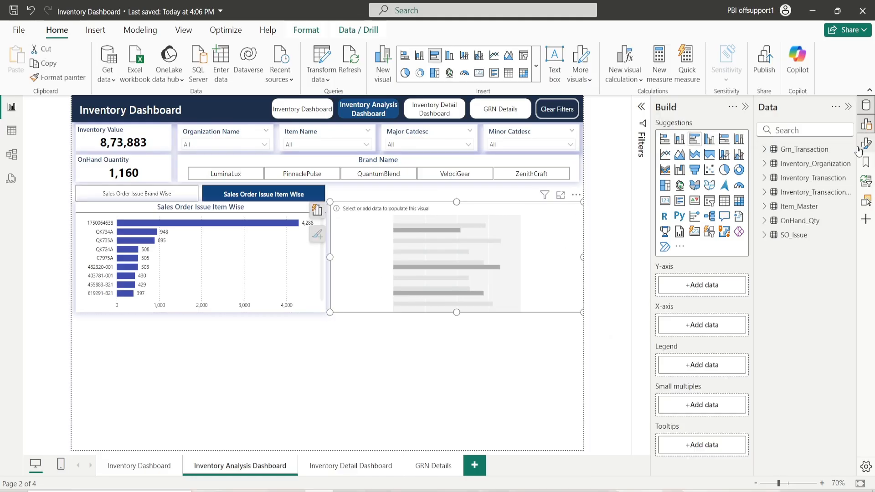
{"action": "left_click", "coordinate": [582, 180]}
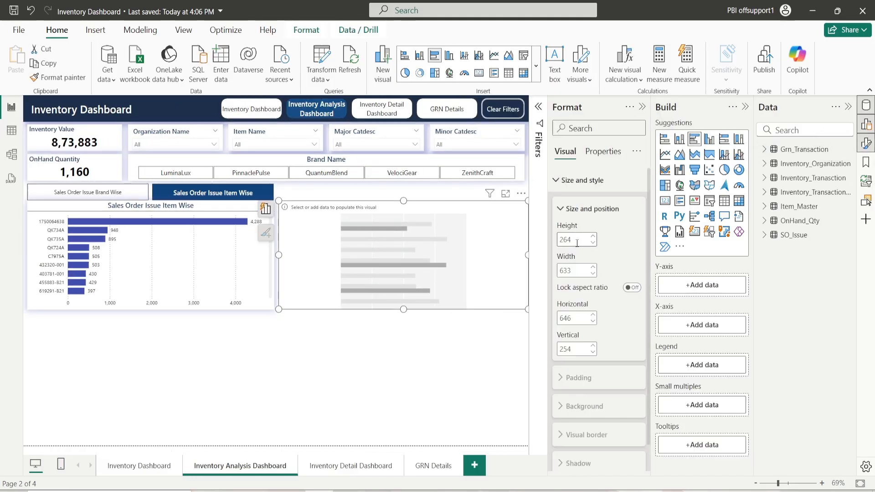
{"action": "double_click", "coordinate": [577, 241]}
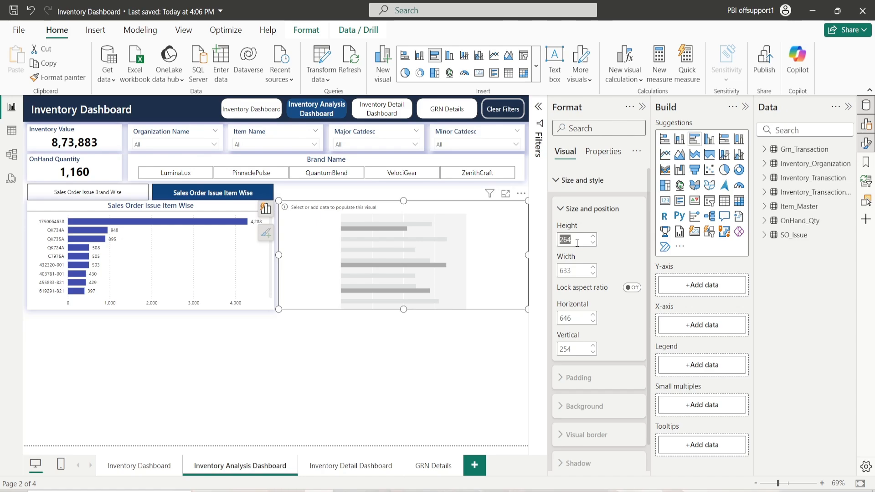
{"action": "type", "text": "305"}
{"action": "double_click", "coordinate": [571, 271]}
{"action": "type", "text": "6"}
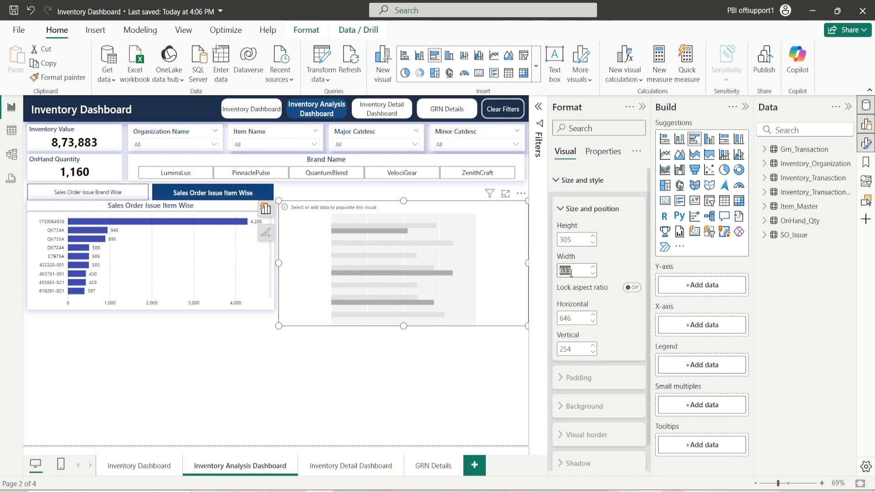
{"action": "type", "text": "25"}
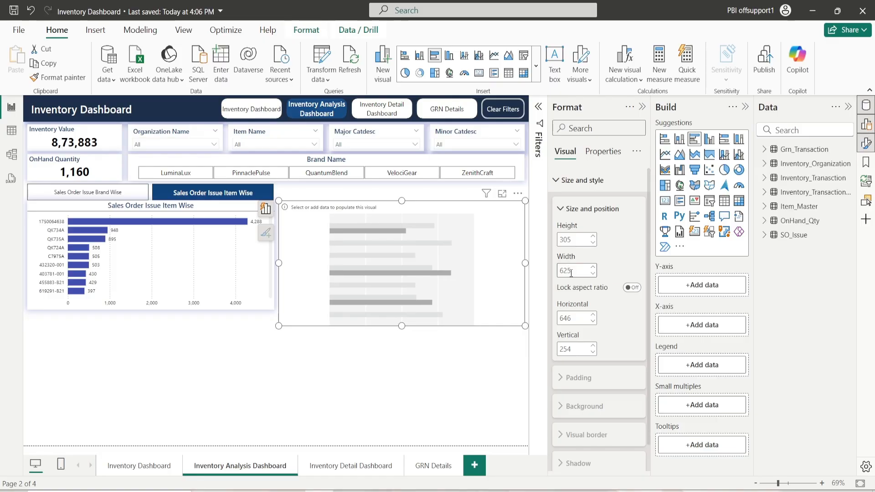
Position the new clustered bar chart at horizontal 645 and vertical 217
{"action": "left_click", "coordinate": [594, 321]}
{"action": "double_click", "coordinate": [579, 353]}
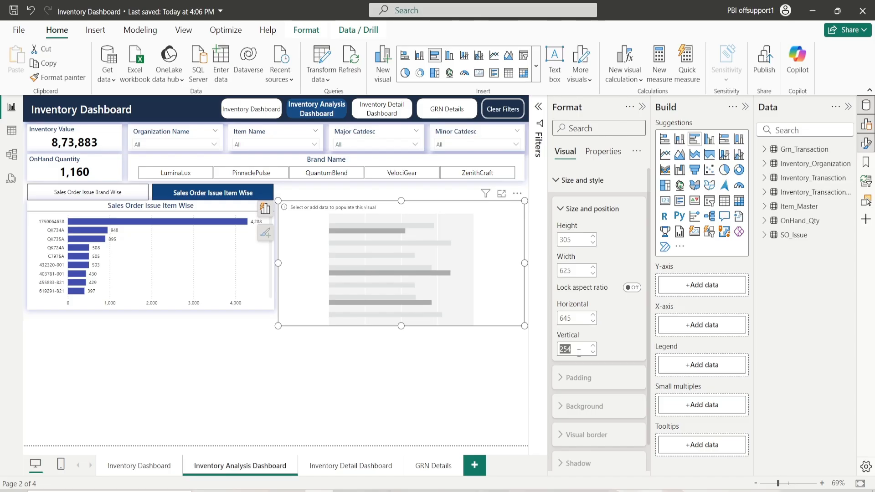
{"action": "type", "text": "217"}
{"action": "key", "text": "Return"}
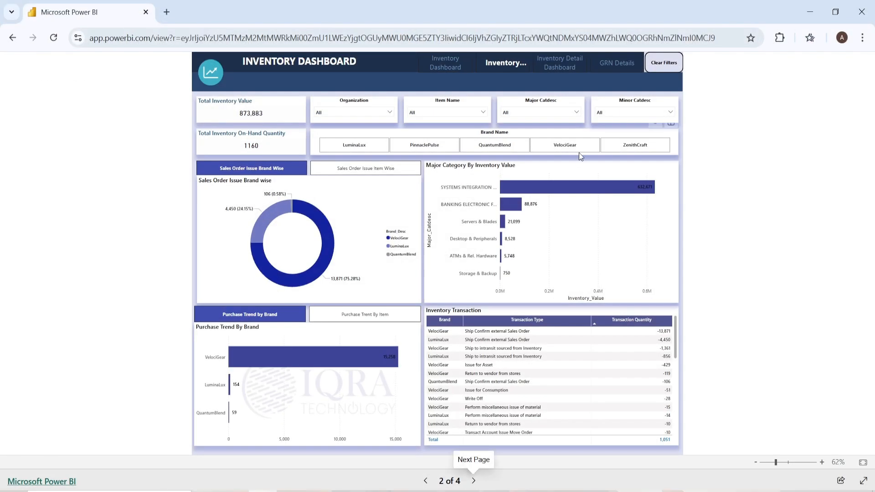
{"action": "mouse_move", "coordinate": [517, 195]}
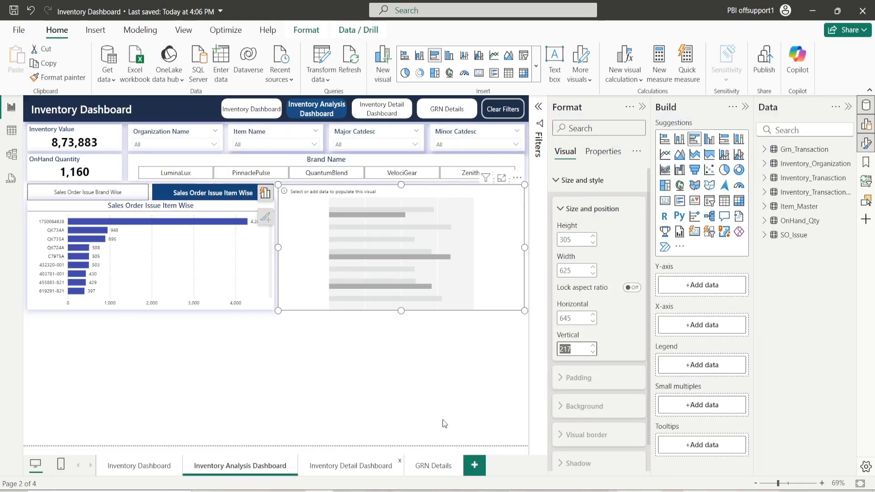
{"action": "left_click", "coordinate": [582, 182]}
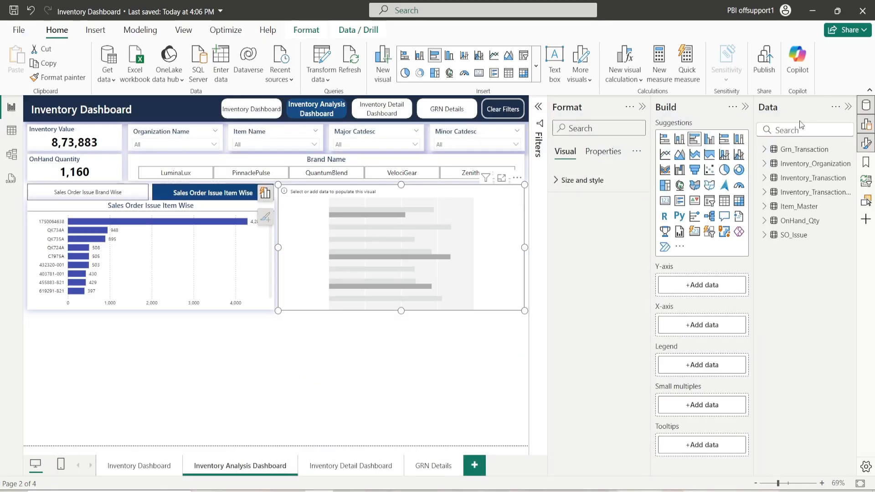
Assign Major_Catdesc from Item_Master to the chart's Y-axis and Inventory_Value from OnHand_Qty to its X-axis
{"action": "left_click", "coordinate": [816, 134]}
{"action": "type", "text": "Major"}
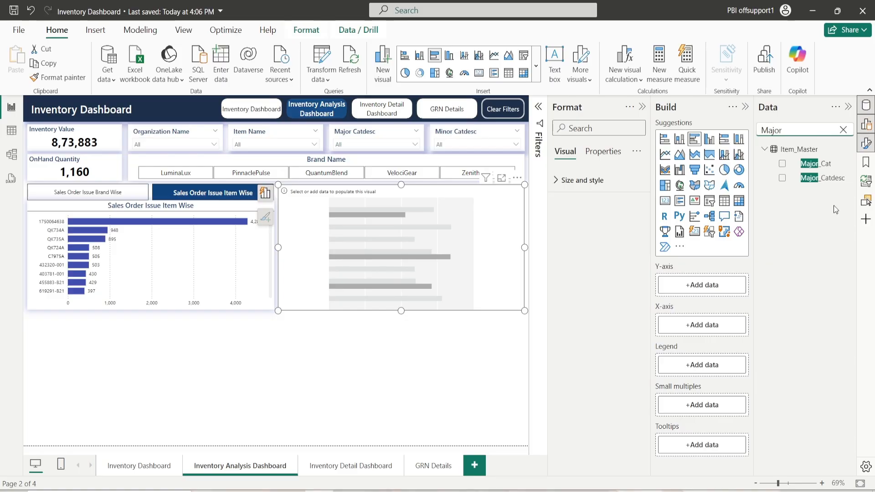
{"action": "left_click", "coordinate": [823, 178]}
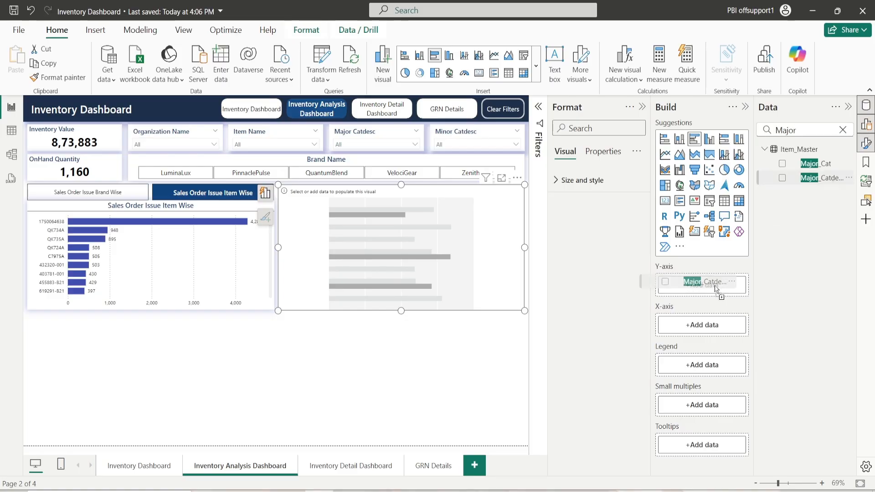
{"action": "left_click", "coordinate": [842, 130]}
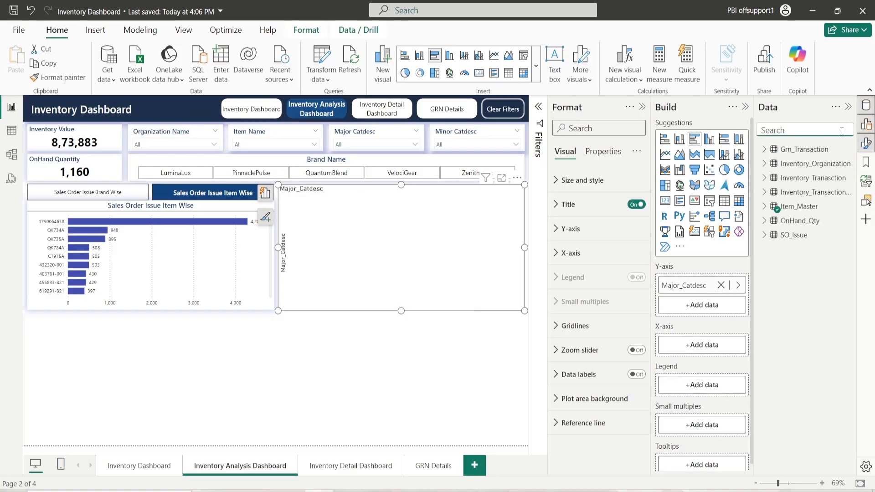
{"action": "left_click", "coordinate": [789, 221]}
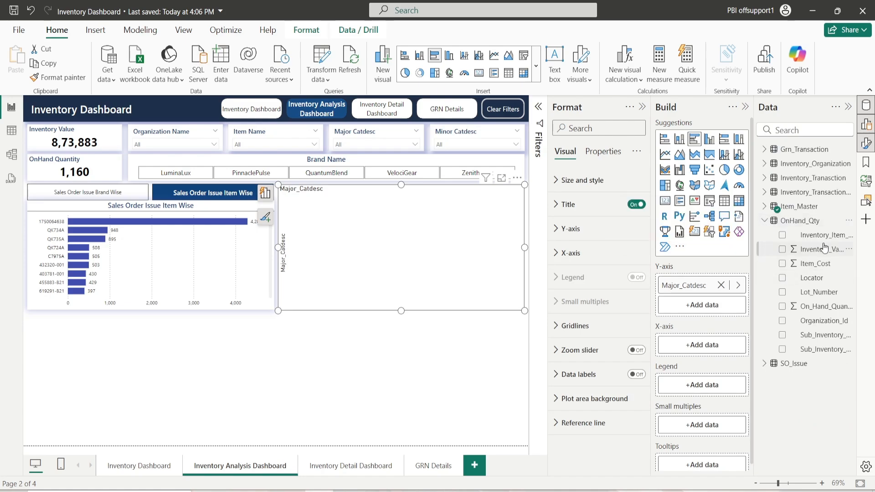
{"action": "left_click_drag", "start_coordinate": [825, 247], "coordinate": [711, 345]}
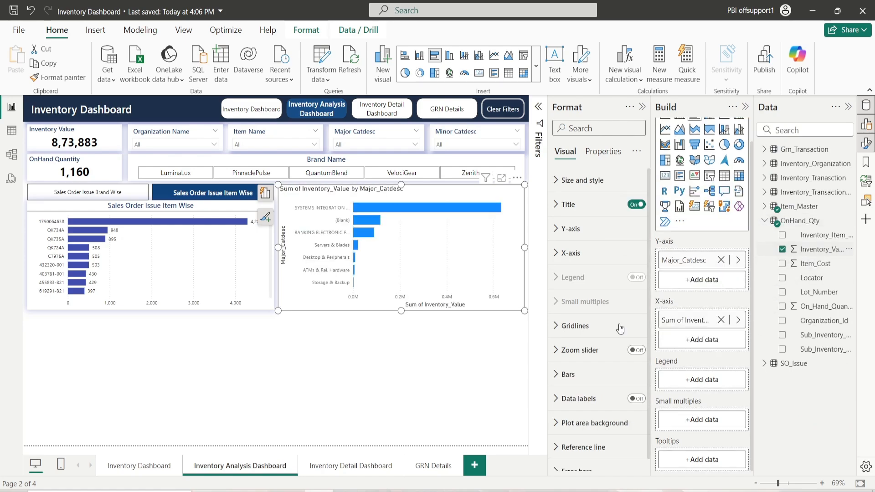
Filter the new chart to exclude the (Blank) value of Major_Catdesc
{"action": "left_click", "coordinate": [539, 123]}
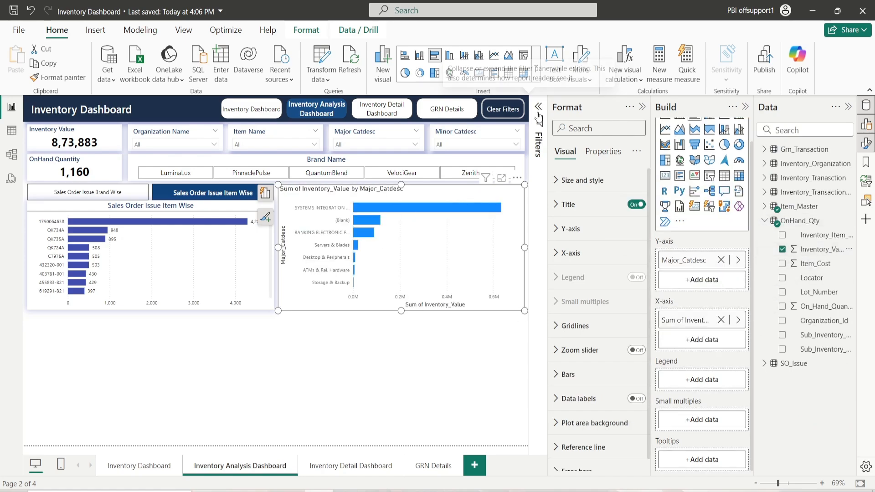
{"action": "left_click", "coordinate": [520, 178]}
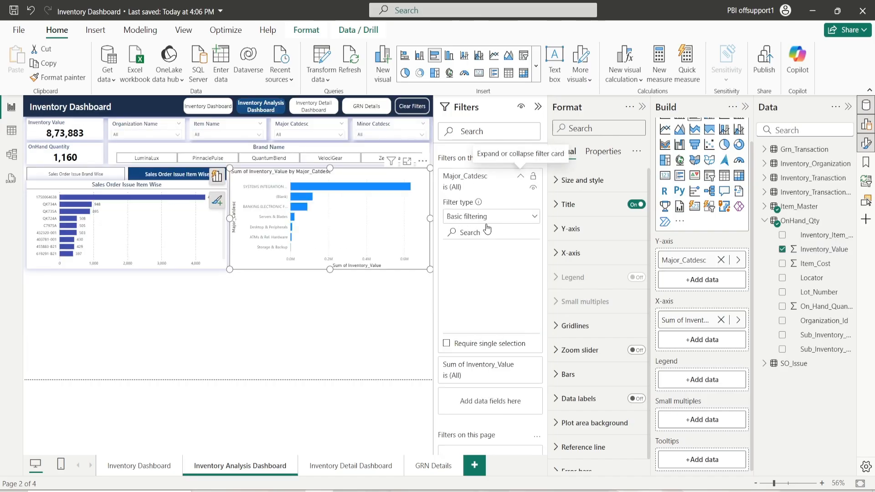
{"action": "left_click", "coordinate": [451, 263]}
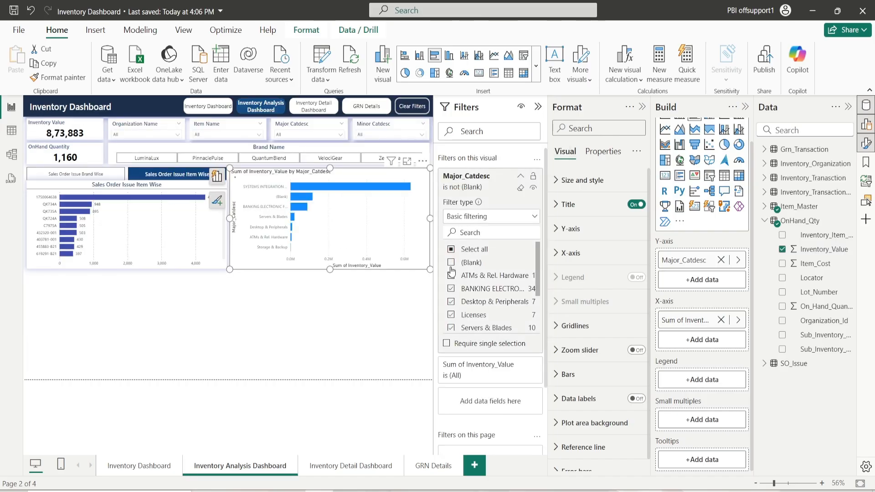
{"action": "left_click", "coordinate": [520, 177]}
{"action": "left_click", "coordinate": [539, 107]}
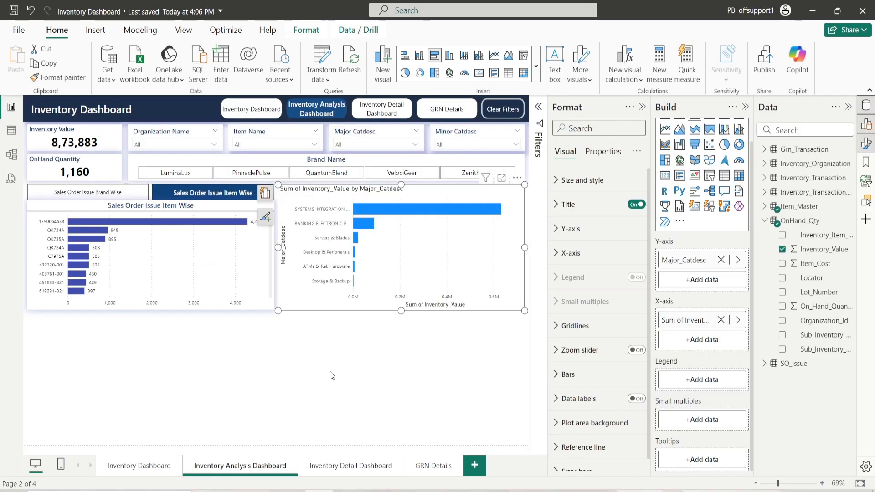
Copy the formatting of the Sales Order Issue Item Wise chart onto the new inventory value chart with Format painter
{"action": "left_click", "coordinate": [158, 208]}
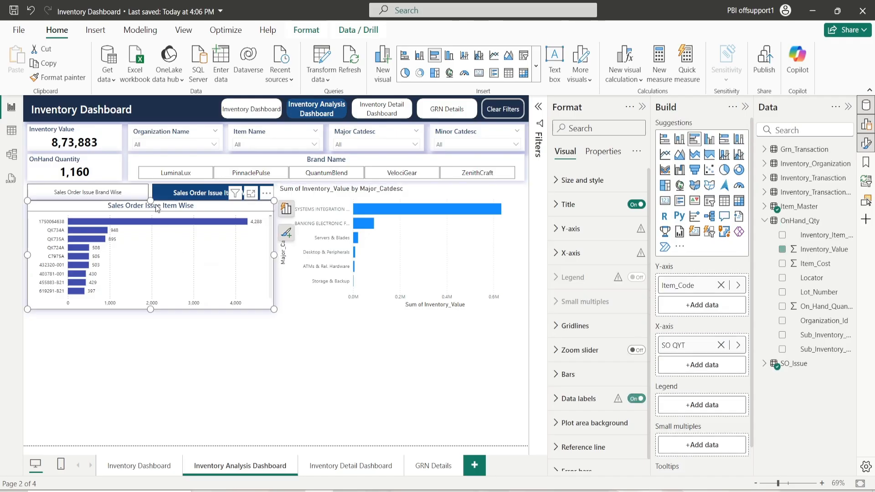
{"action": "left_click", "coordinate": [52, 80]}
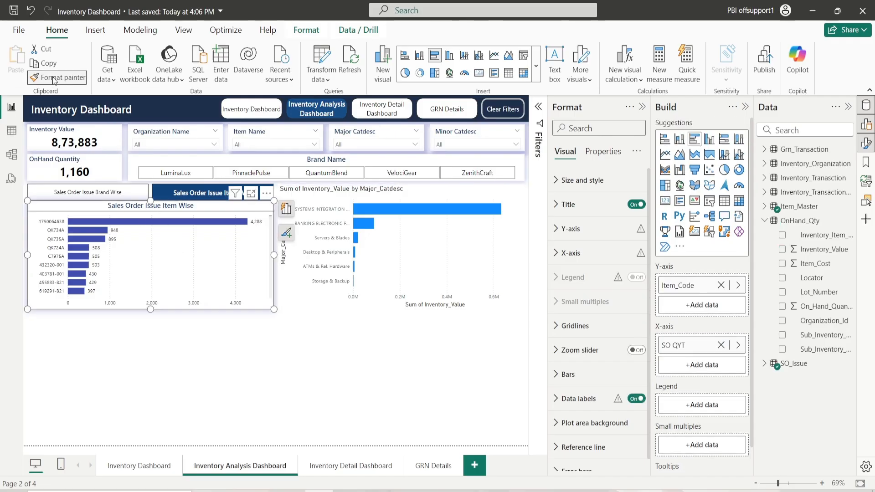
{"action": "left_click", "coordinate": [462, 193]}
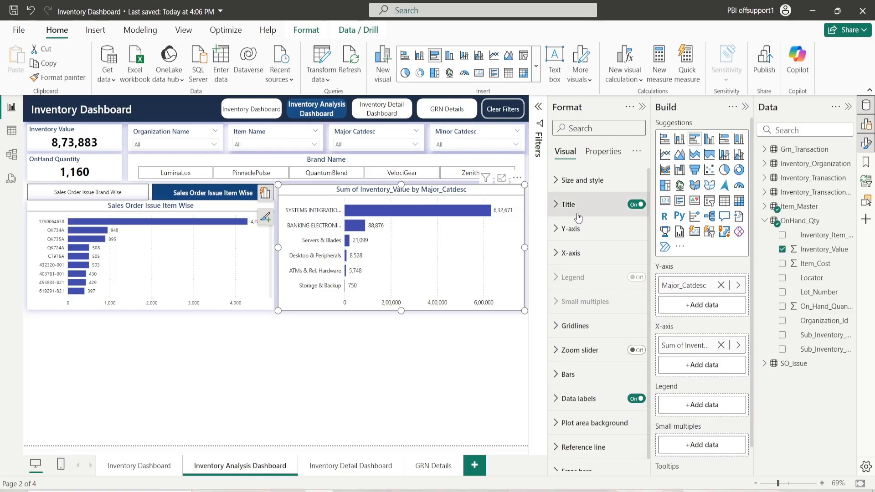
Set the title of the inventory value chart to Major Category by Inventory Value
{"action": "left_click", "coordinate": [569, 204]}
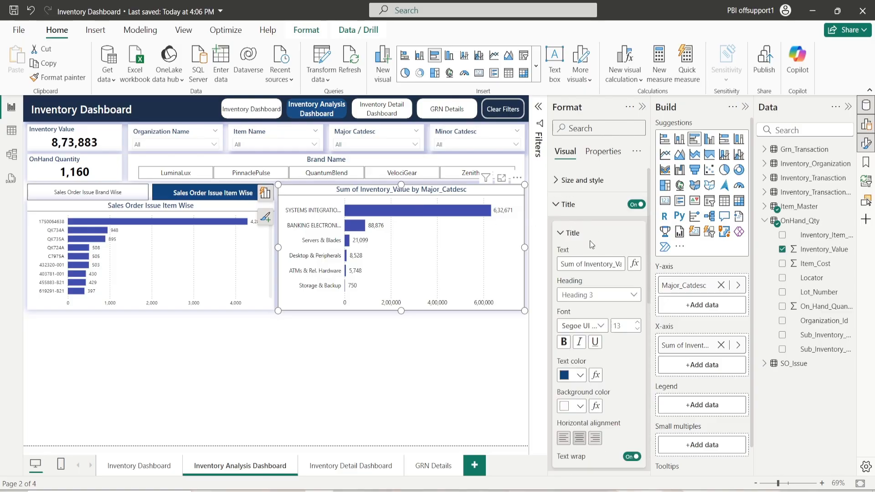
{"action": "left_click", "coordinate": [592, 263]}
{"action": "key", "text": "ctrl+a"}
{"action": "type", "text": "M"}
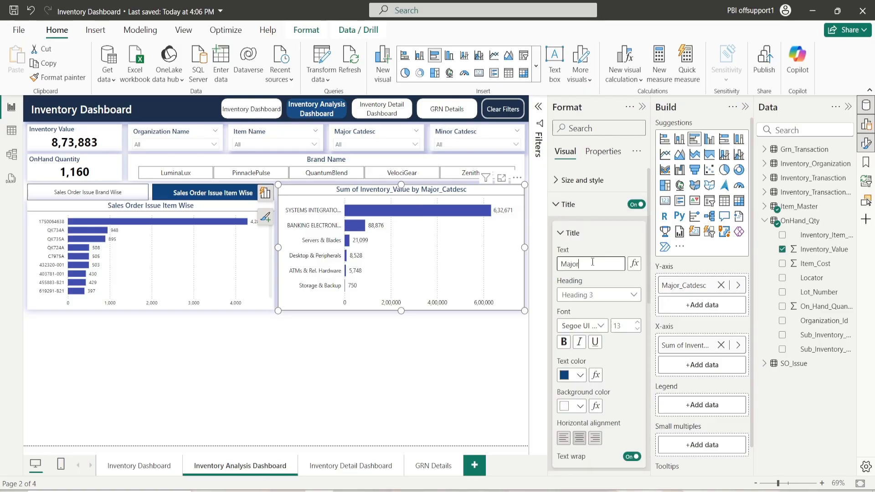
{"action": "type", "text": "ajor Categ"}
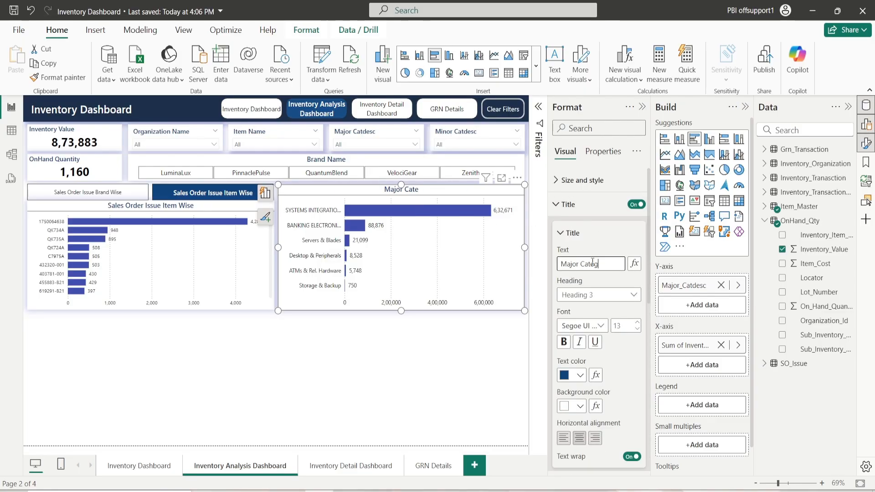
{"action": "type", "text": "ory by"}
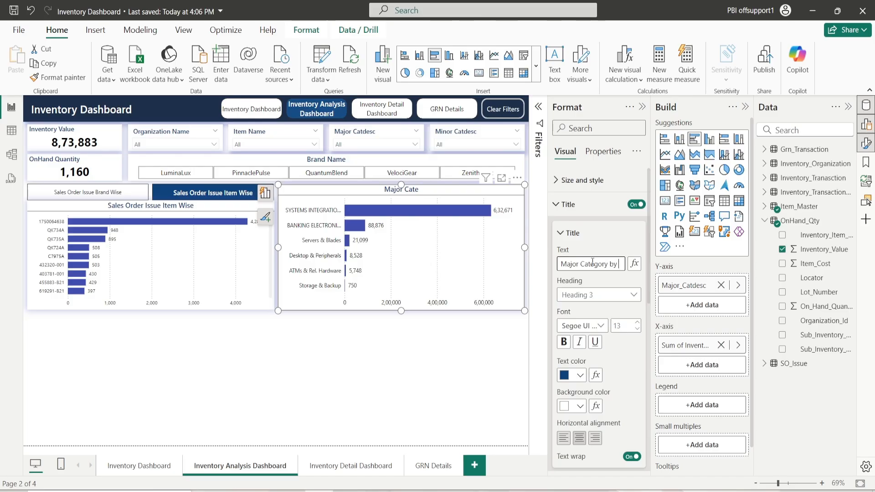
{"action": "type", "text": " Inventory Cva"}
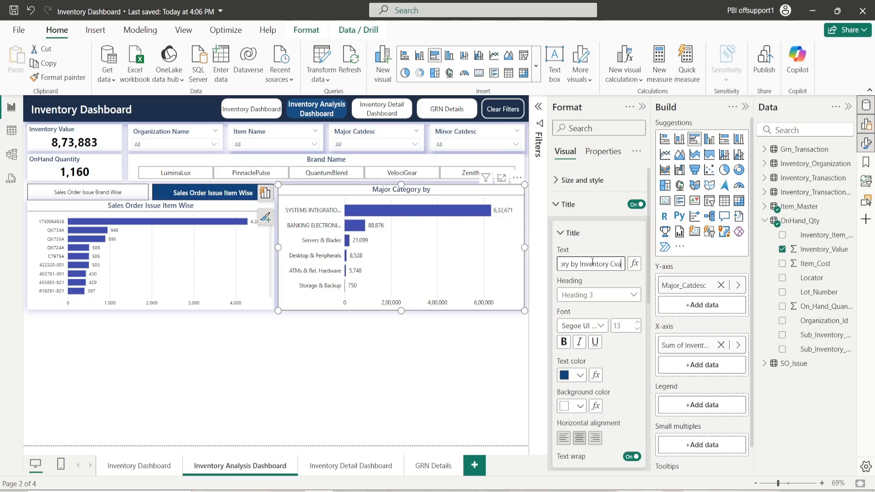
{"action": "key", "text": "BackSpace"}
{"action": "key", "text": "BackSpace"}
{"action": "key", "text": "BackSpace"}
{"action": "type", "text": "Va"}
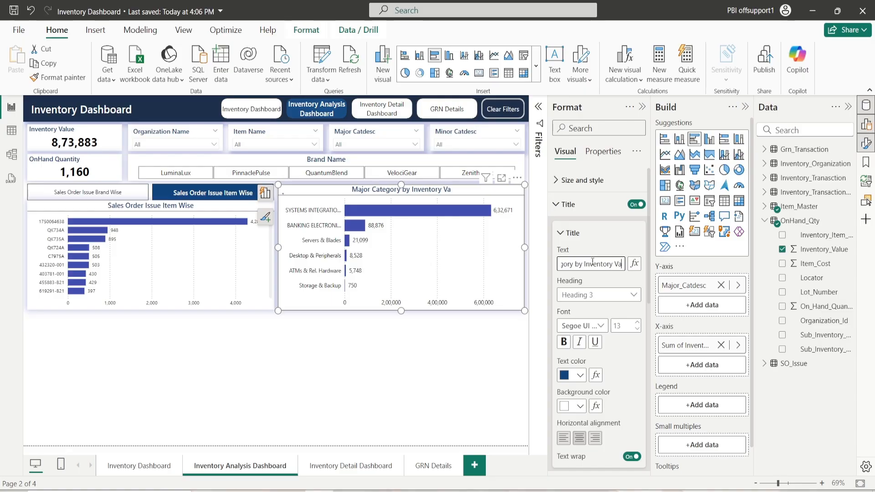
{"action": "type", "text": "lue"}
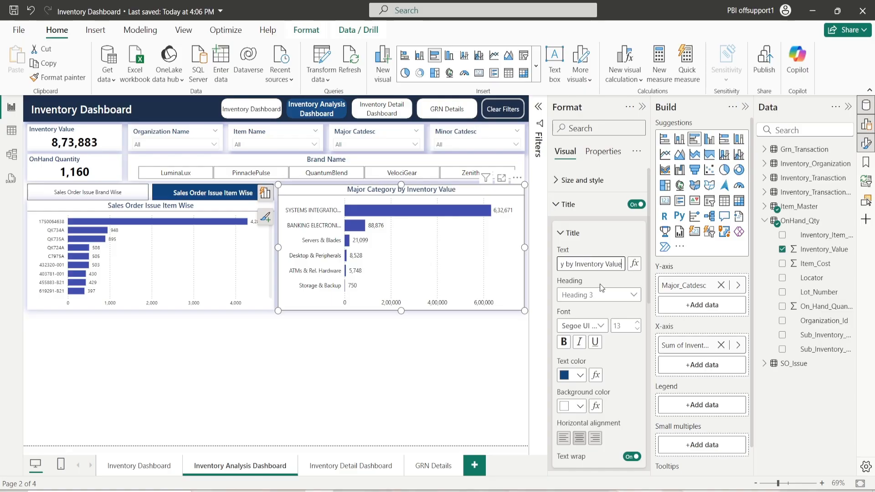
{"action": "left_click", "coordinate": [573, 234]}
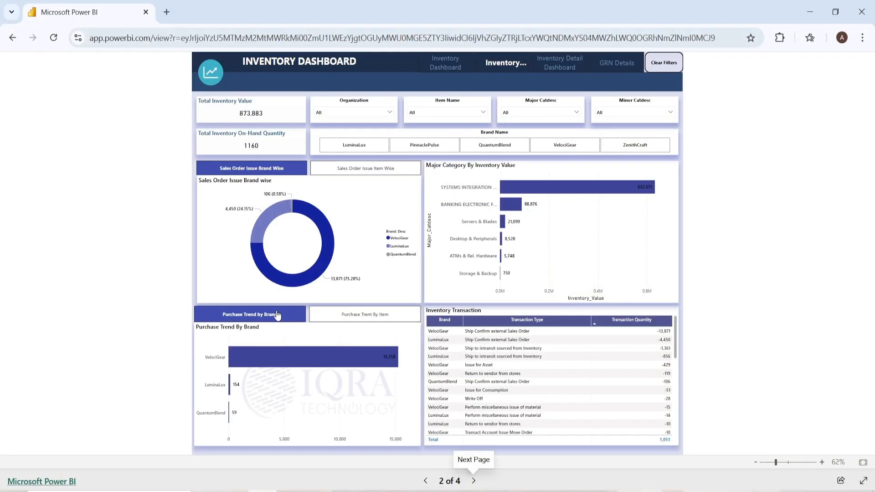
Examine the Purchase Trend by Brand and by Item views in the reference dashboard in the browser
{"action": "left_click", "coordinate": [320, 320]}
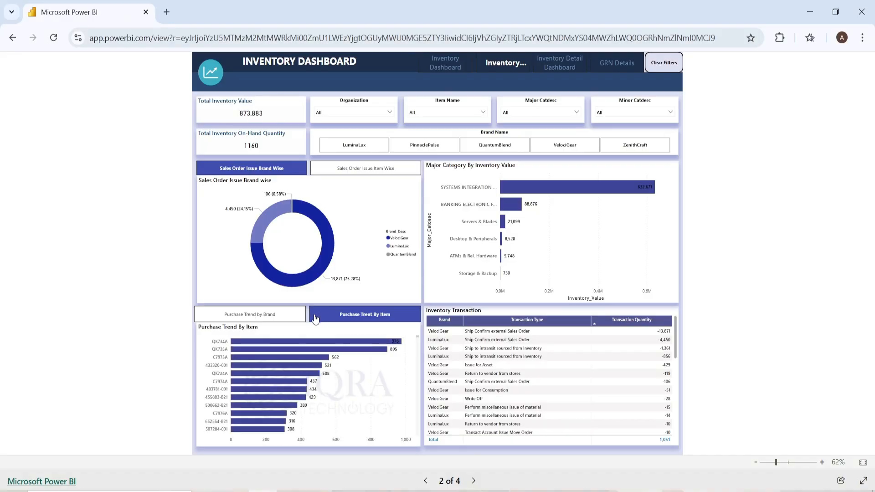
{"action": "left_click", "coordinate": [292, 317]}
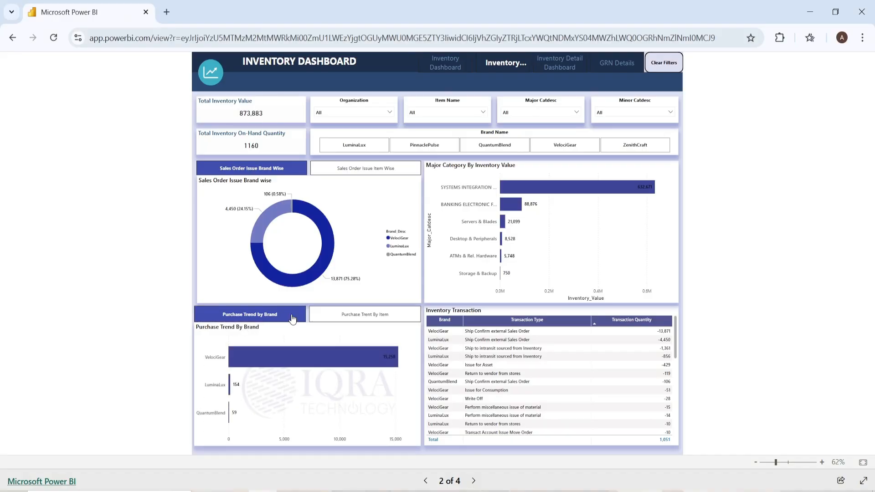
{"action": "left_click", "coordinate": [342, 321]}
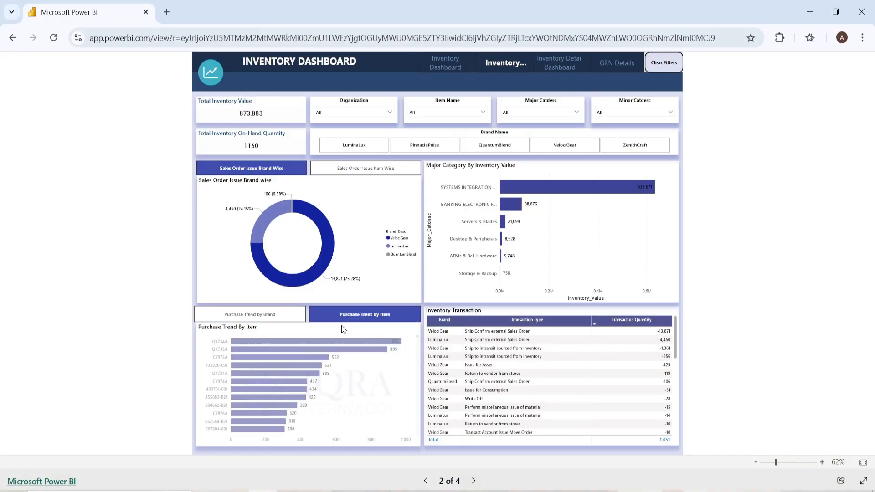
{"action": "left_click", "coordinate": [276, 314]}
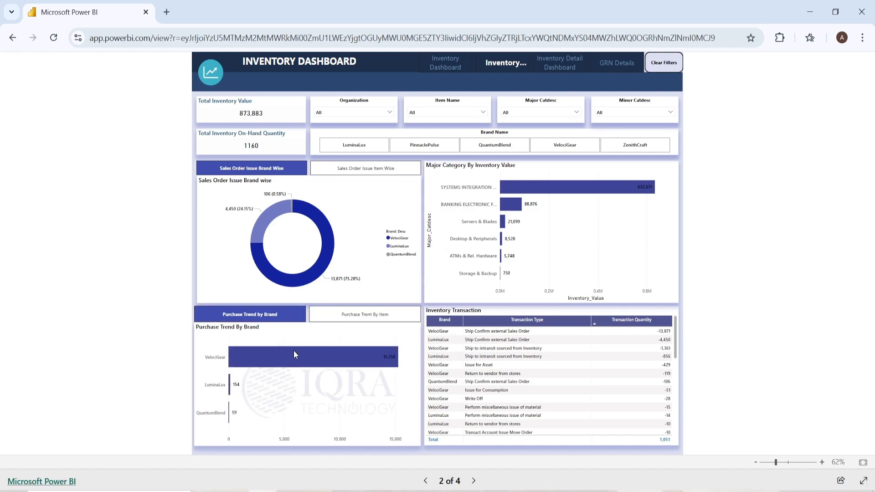
{"action": "mouse_move", "coordinate": [294, 355]}
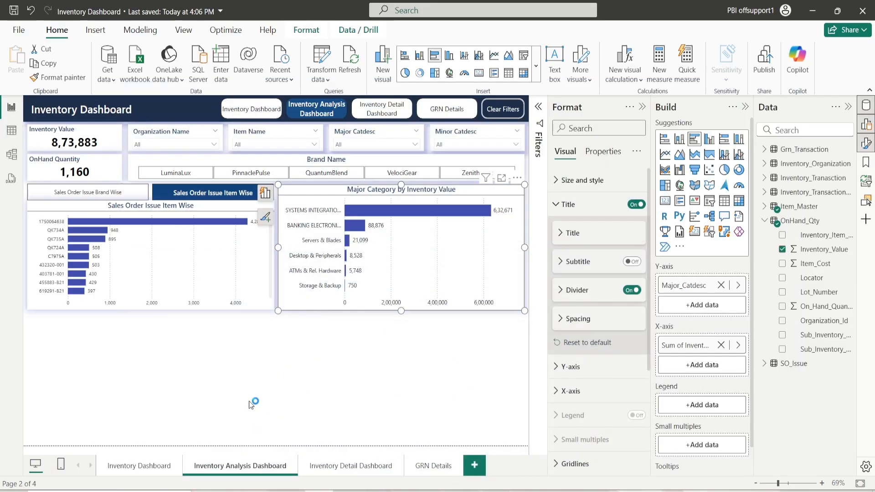
Back in Power BI Desktop, insert a clustered bar chart below the Sales Order Issue Item Wise chart, at about horizontal 10 and vertical 574
{"action": "left_click", "coordinate": [230, 370]}
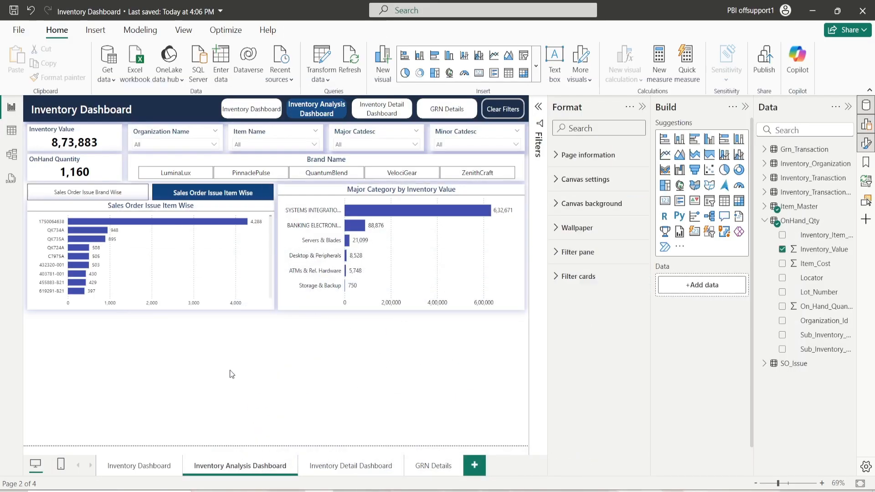
{"action": "left_click", "coordinate": [692, 142]}
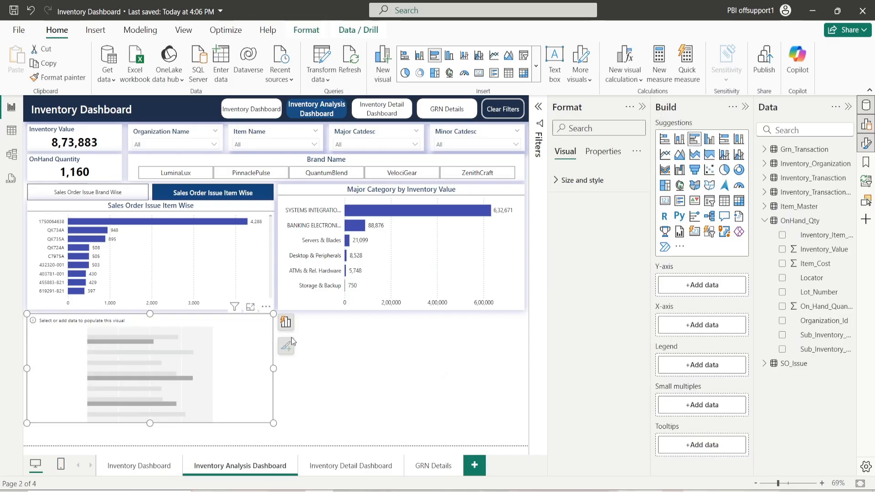
{"action": "left_click_drag", "start_coordinate": [218, 369], "coordinate": [220, 381]}
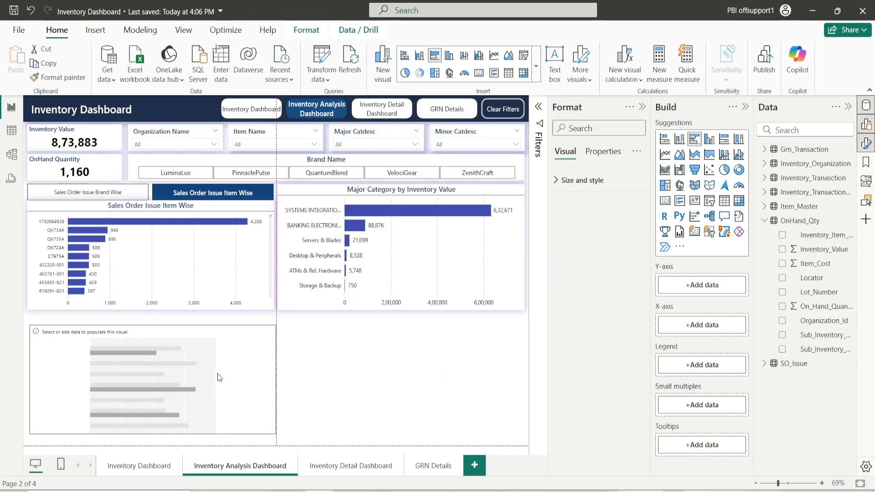
{"action": "left_click", "coordinate": [637, 151]}
{"action": "left_click", "coordinate": [615, 181]}
{"action": "double_click", "coordinate": [572, 239]}
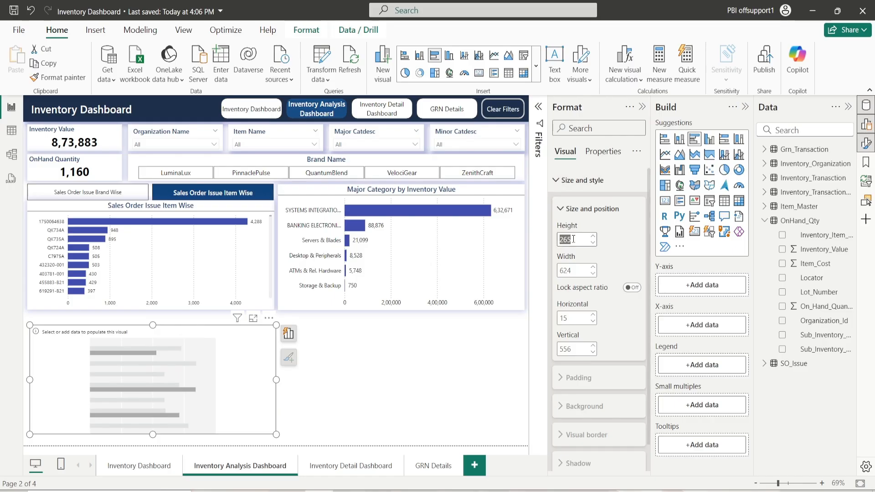
{"action": "left_click", "coordinate": [593, 268]}
{"action": "left_click_drag", "start_coordinate": [190, 358], "coordinate": [191, 365]}
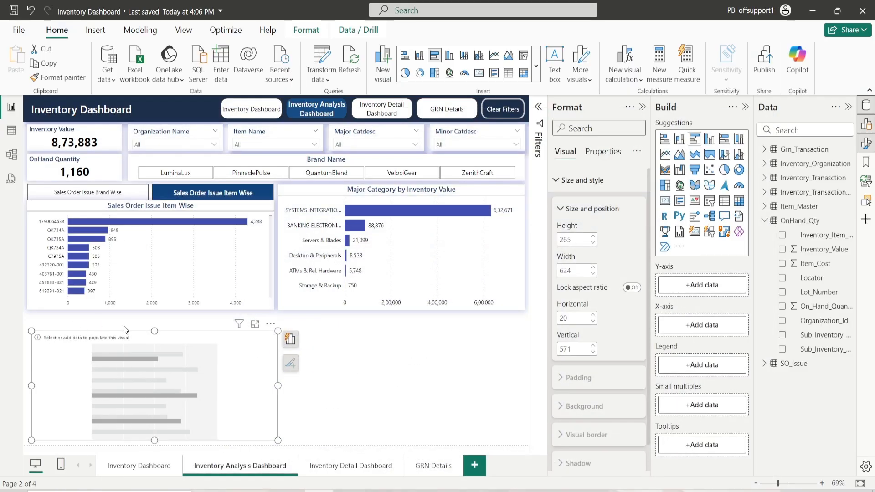
{"action": "left_click_drag", "start_coordinate": [152, 348], "coordinate": [143, 351]}
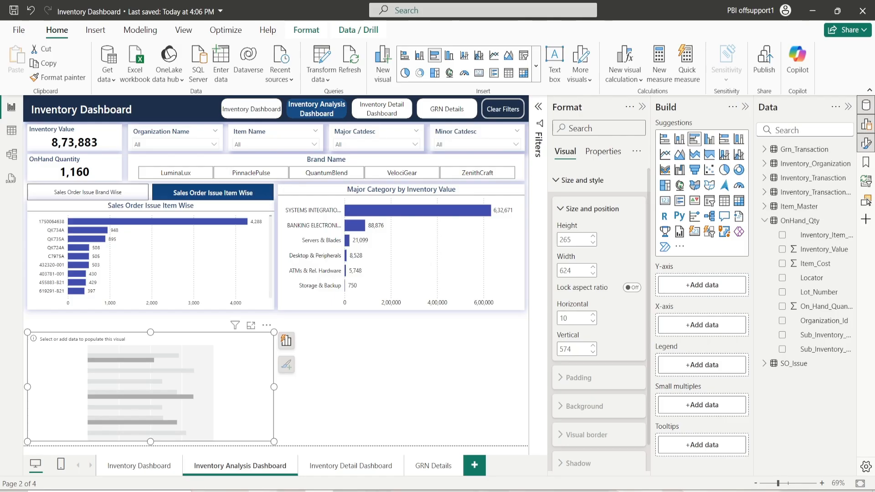
Assign Brand_Desc from Item_Master to the new chart's Y-axis and Quntity_Received from Grn_Transaction to its X-axis
{"action": "mouse_move", "coordinate": [262, 491]}
{"action": "left_click", "coordinate": [765, 220]}
{"action": "left_click", "coordinate": [765, 206]}
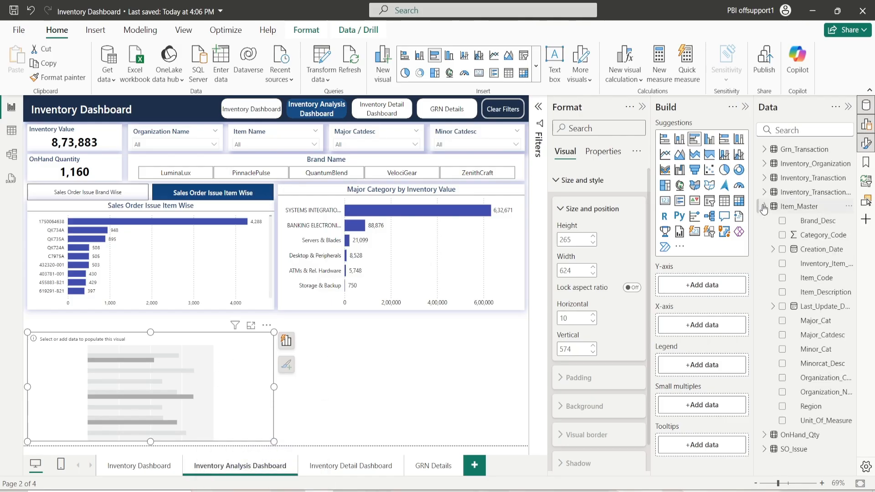
{"action": "left_click", "coordinate": [692, 288]}
{"action": "left_click", "coordinate": [811, 130]}
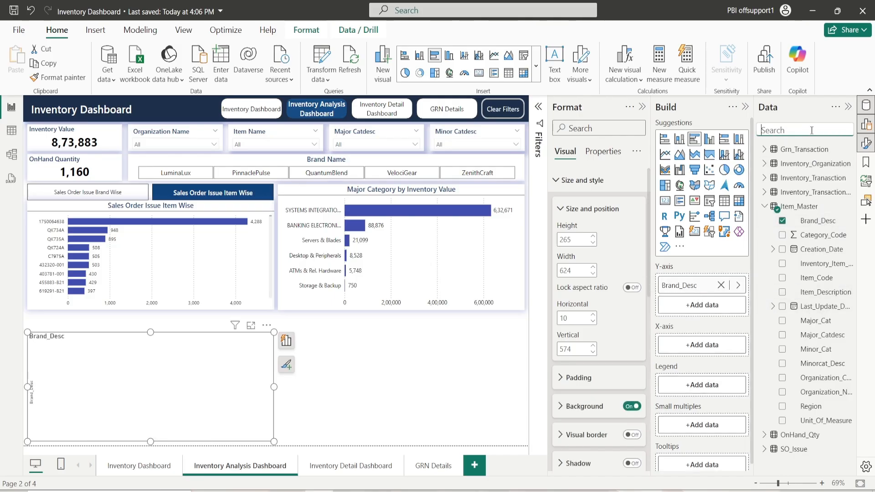
{"action": "type", "text": "Qu"}
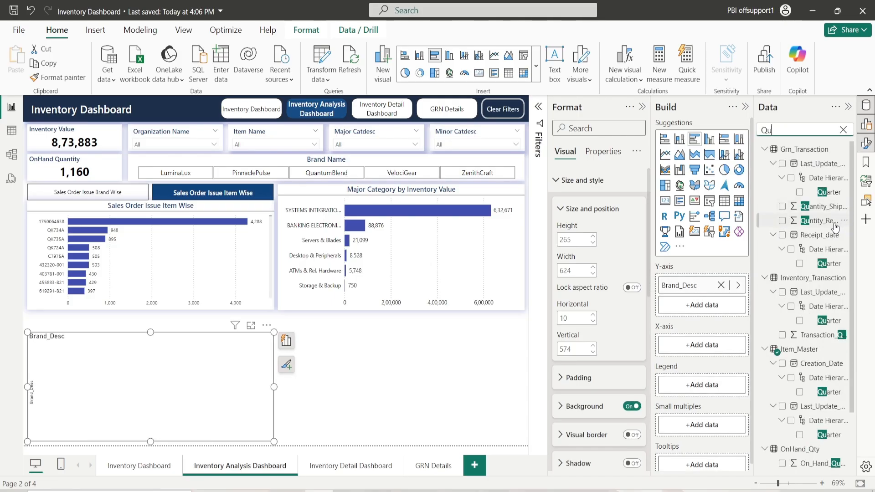
{"action": "left_click_drag", "start_coordinate": [818, 221], "coordinate": [716, 352]}
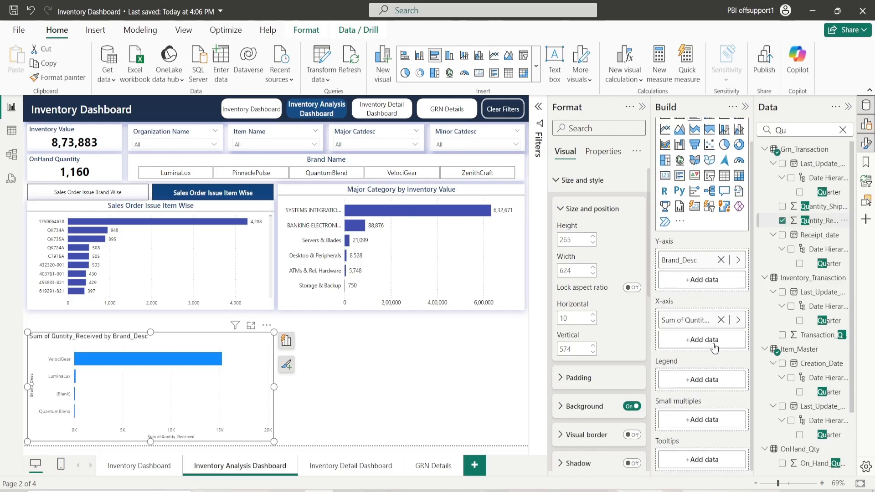
Copy the formatting of the Major Category by Inventory Value chart onto the new received quantity chart with Format painter
{"action": "left_click", "coordinate": [400, 195]}
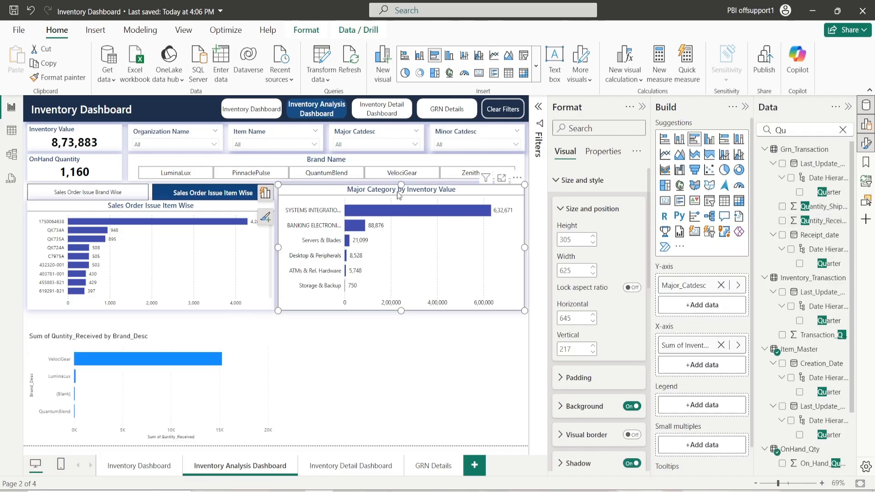
{"action": "left_click", "coordinate": [71, 82]}
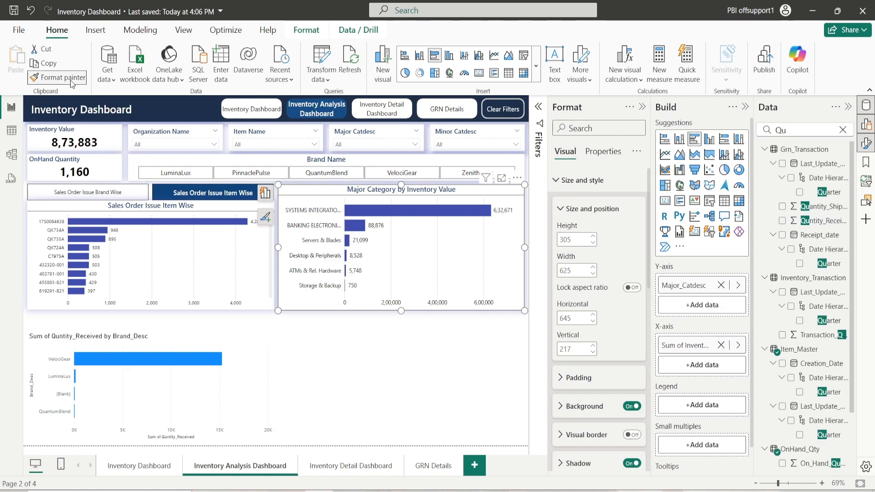
{"action": "left_click", "coordinate": [149, 344]}
{"action": "left_click", "coordinate": [149, 344]}
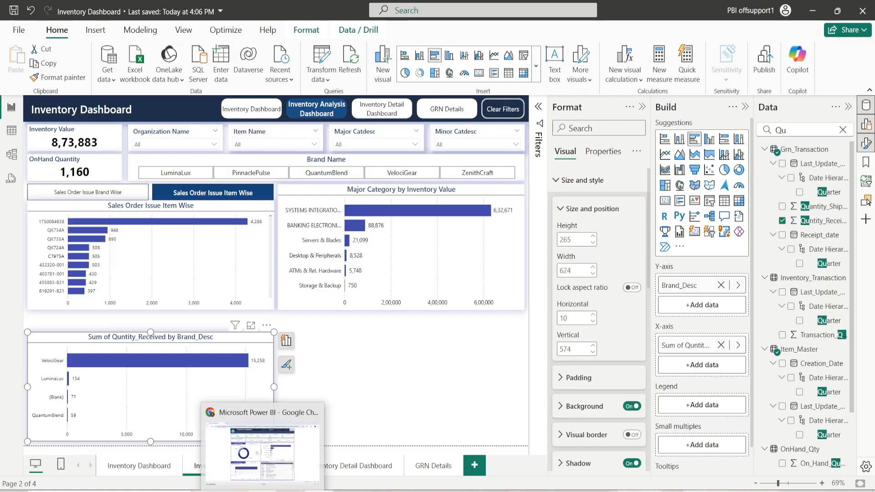
Check the reference dashboard in the browser, then back in Power BI Desktop set the received quantity chart's title to "Purchase Trend by Brand"
{"action": "left_click", "coordinate": [262, 491]}
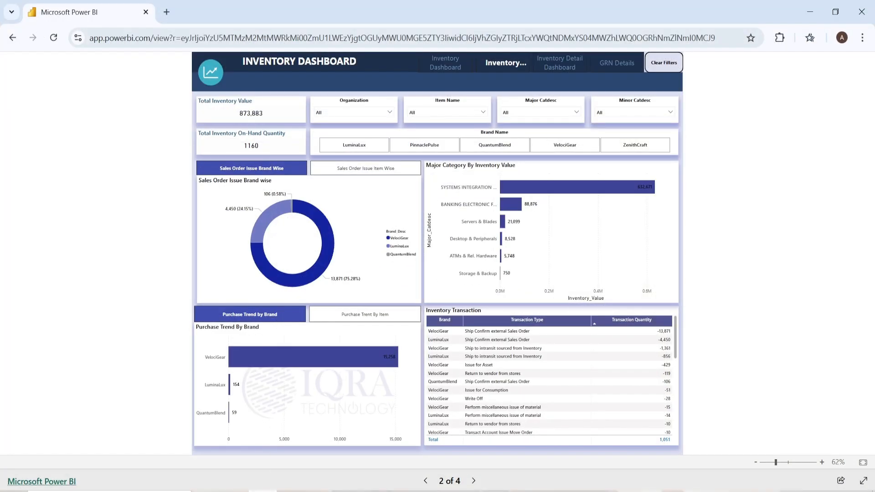
{"action": "left_click", "coordinate": [291, 491]}
{"action": "left_click", "coordinate": [592, 208]}
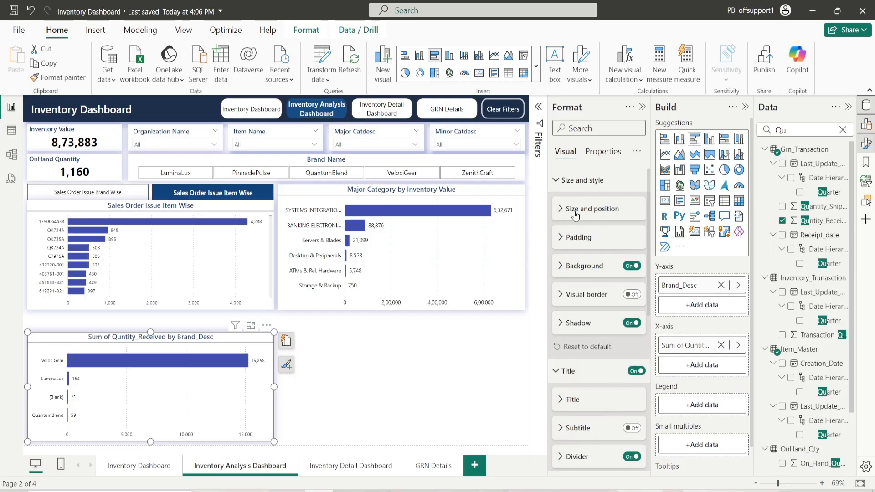
{"action": "left_click", "coordinate": [577, 185]}
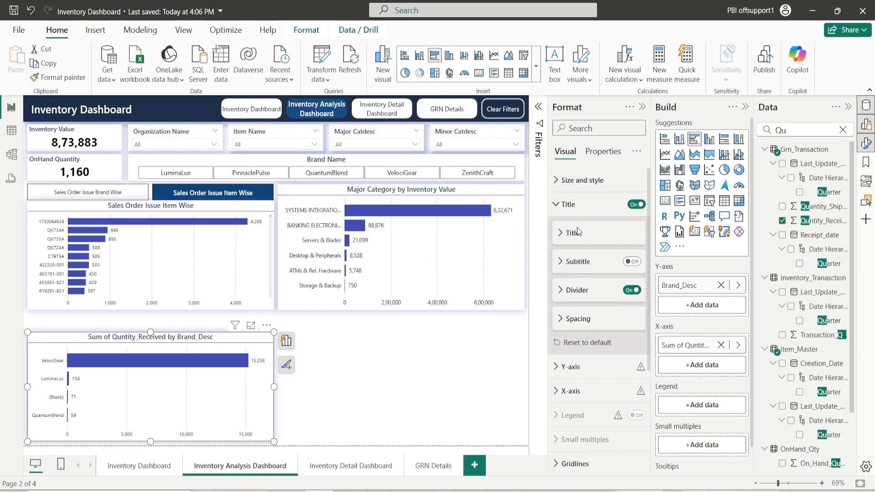
{"action": "left_click", "coordinate": [578, 231]}
{"action": "triple_click", "coordinate": [578, 265]}
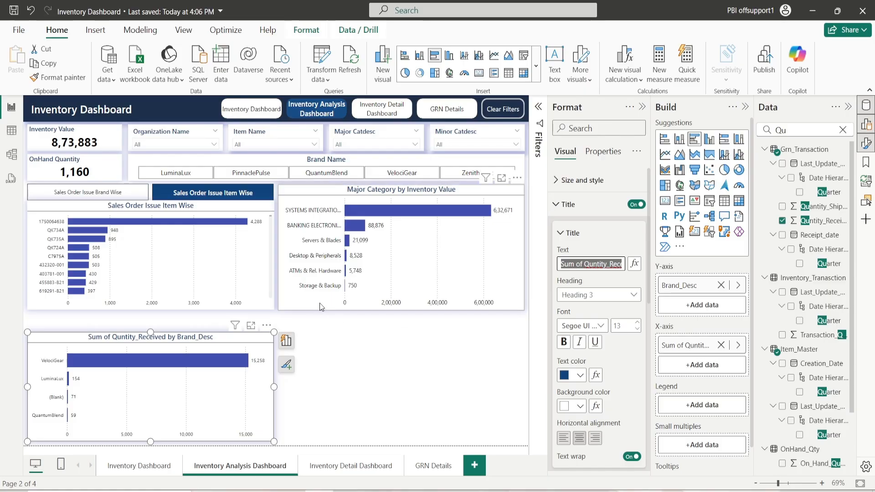
{"action": "left_click", "coordinate": [301, 307]}
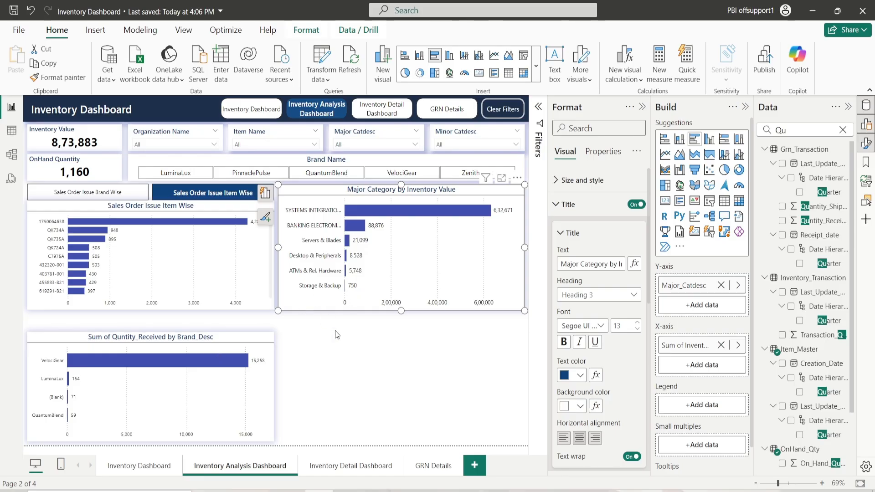
{"action": "left_click", "coordinate": [195, 343]}
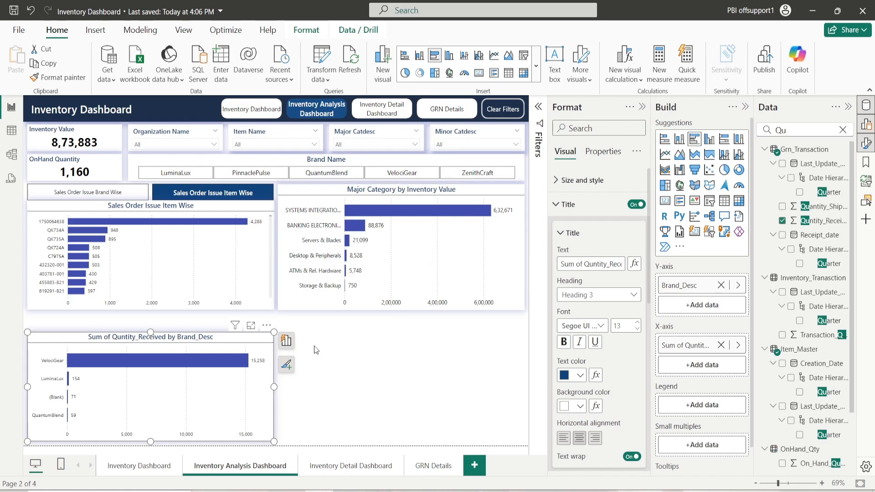
{"action": "left_click", "coordinate": [577, 263]}
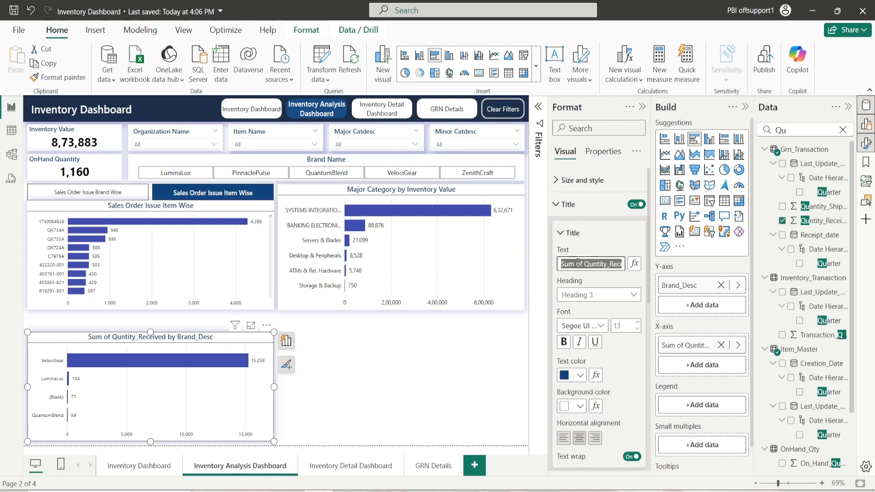
{"action": "type", "text": "Purchase"}
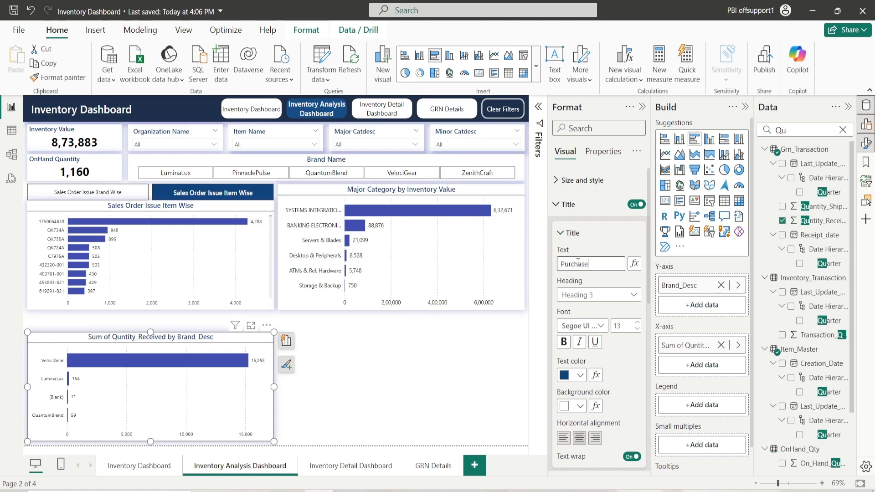
{"action": "type", "text": " Trend"}
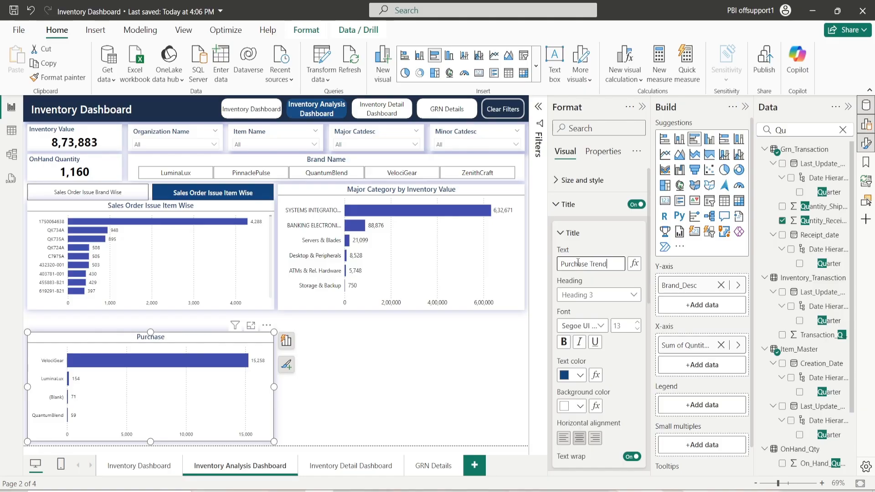
{"action": "type", "text": " by Brand"}
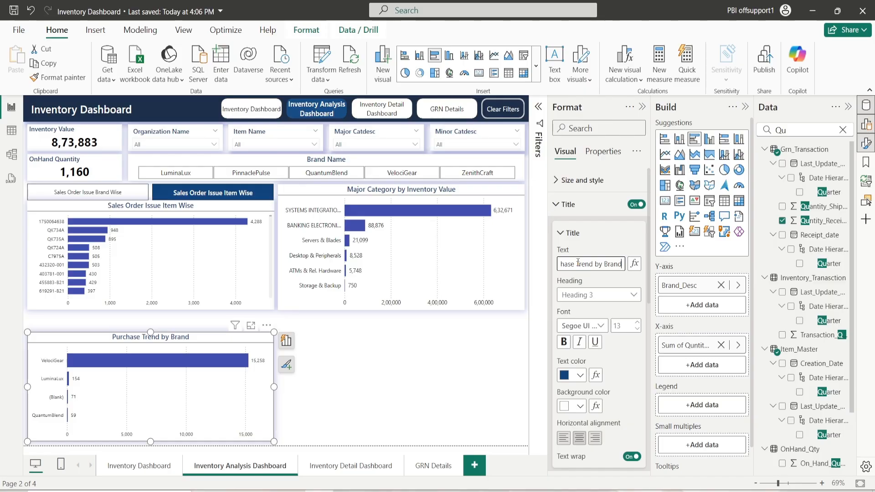
{"action": "left_click", "coordinate": [571, 233]}
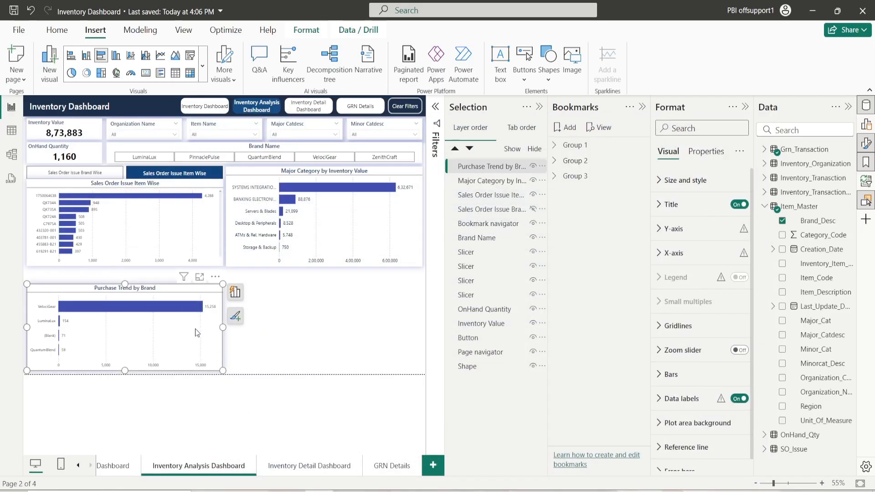
Duplicate the Purchase Trend by Brand chart and place the copy beside the original, partly overlapping it
{"action": "key", "text": "ctrl+c"}
{"action": "key", "text": "ctrl+v"}
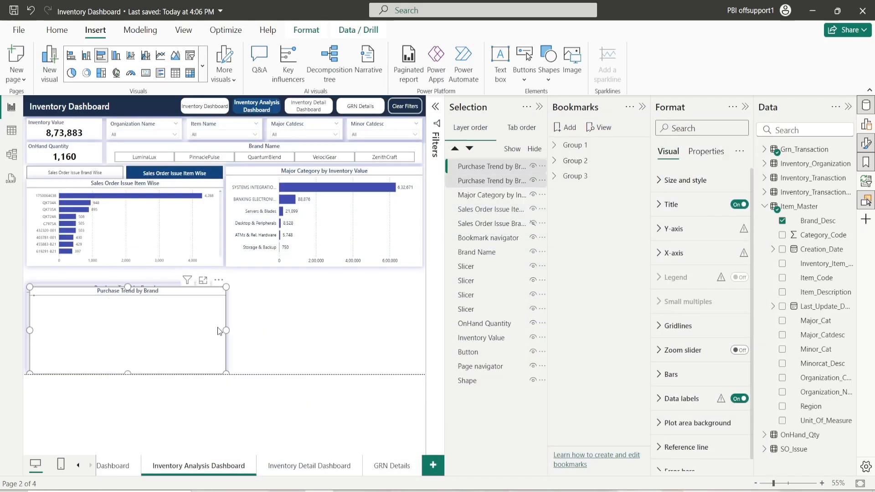
{"action": "left_click_drag", "start_coordinate": [189, 294], "coordinate": [347, 294]}
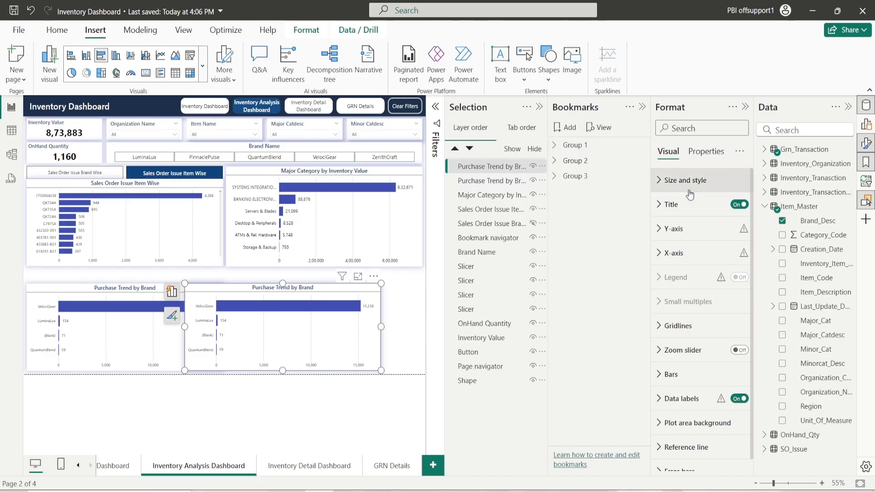
Replace Brand_Desc with Item_Code from Item_Master on the duplicated chart's Y-axis
{"action": "left_click", "coordinate": [867, 143]}
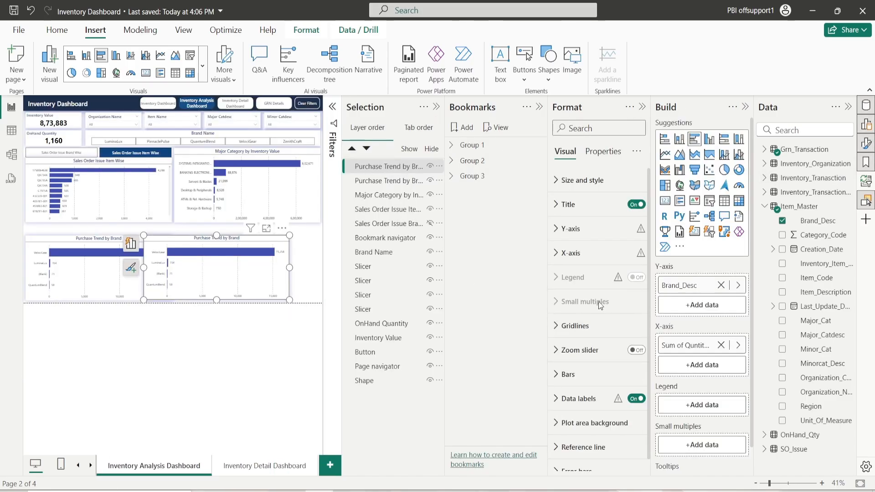
{"action": "left_click", "coordinate": [720, 285]}
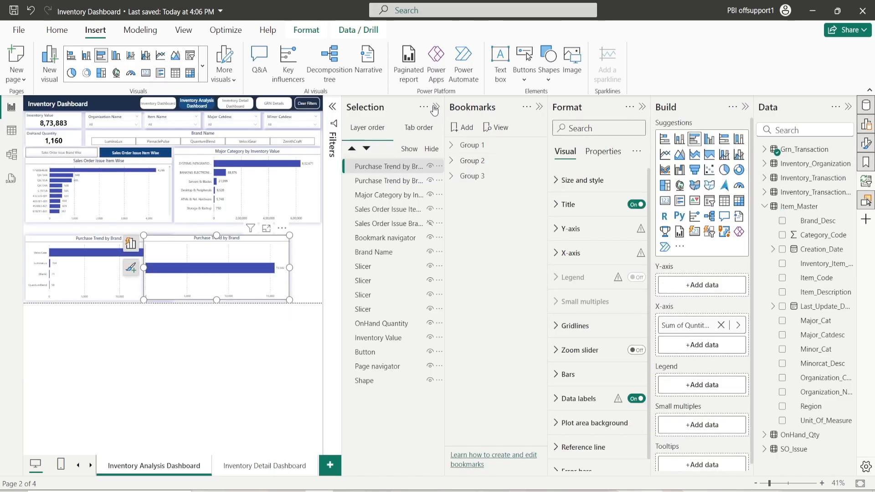
{"action": "left_click", "coordinate": [436, 107]}
{"action": "left_click", "coordinate": [539, 107]}
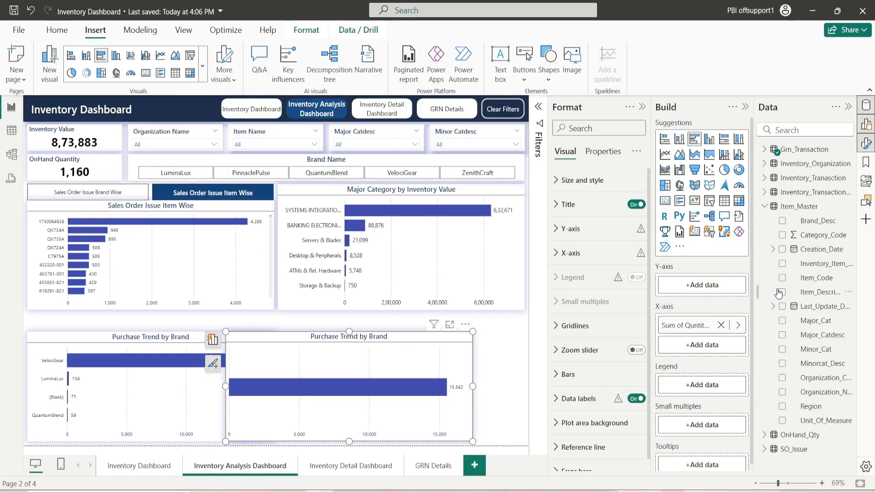
{"action": "left_click_drag", "start_coordinate": [816, 278], "coordinate": [678, 292]}
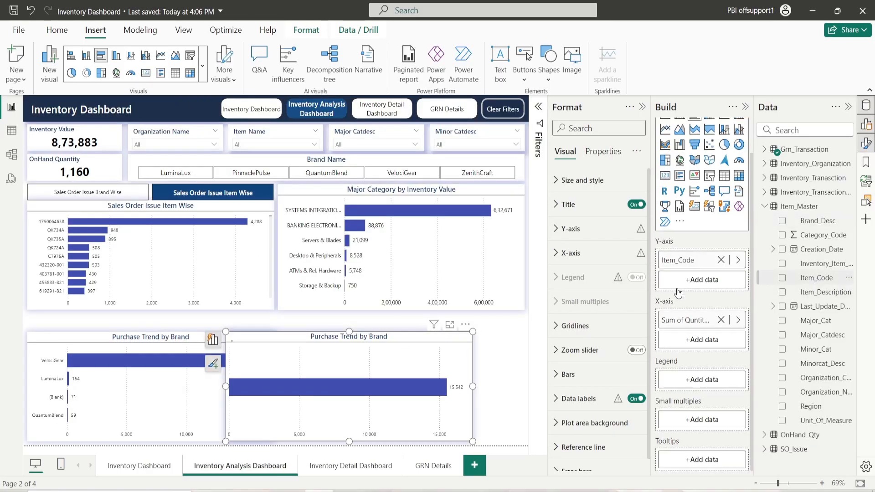
Change the duplicated chart's title to "Purchase Trend by Item"
{"action": "left_click", "coordinate": [566, 205]}
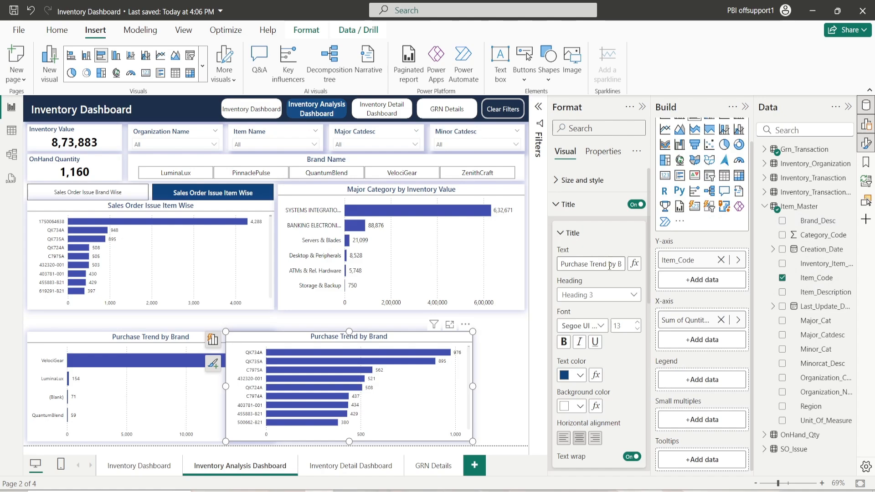
{"action": "key", "text": "Right"}
{"action": "key", "text": "Right"}
{"action": "key", "text": "Right"}
{"action": "key", "text": "Right"}
{"action": "key", "text": "Right"}
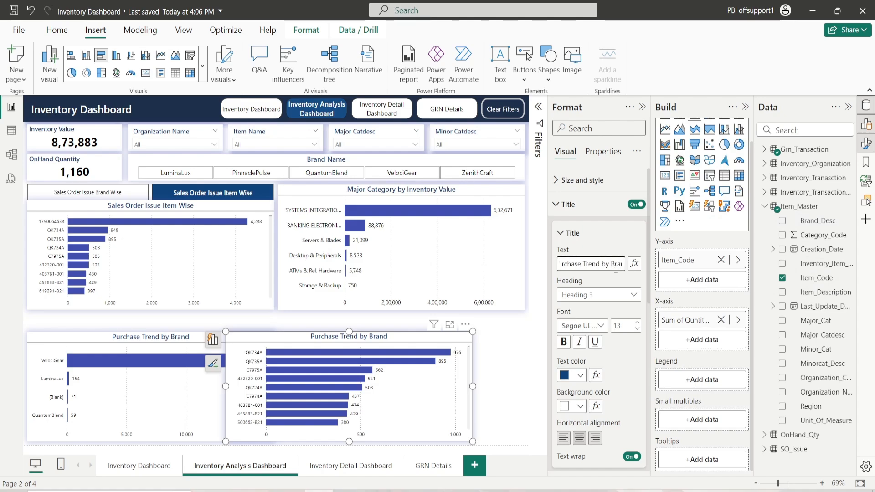
{"action": "key", "text": "BackSpace"}
{"action": "key", "text": "BackSpace"}
{"action": "key", "text": "BackSpace"}
{"action": "key", "text": "BackSpace"}
{"action": "key", "text": "BackSpace"}
{"action": "type", "text": "Item"}
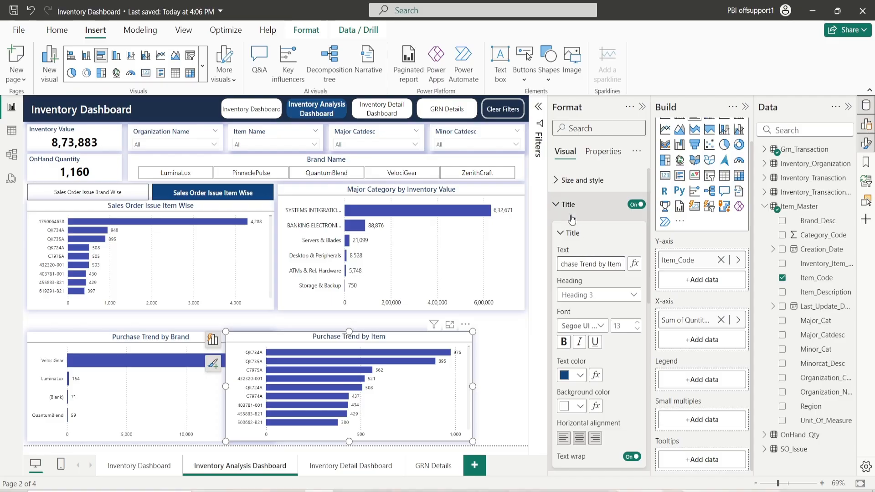
{"action": "left_click", "coordinate": [572, 233]}
{"action": "left_click", "coordinate": [568, 204]}
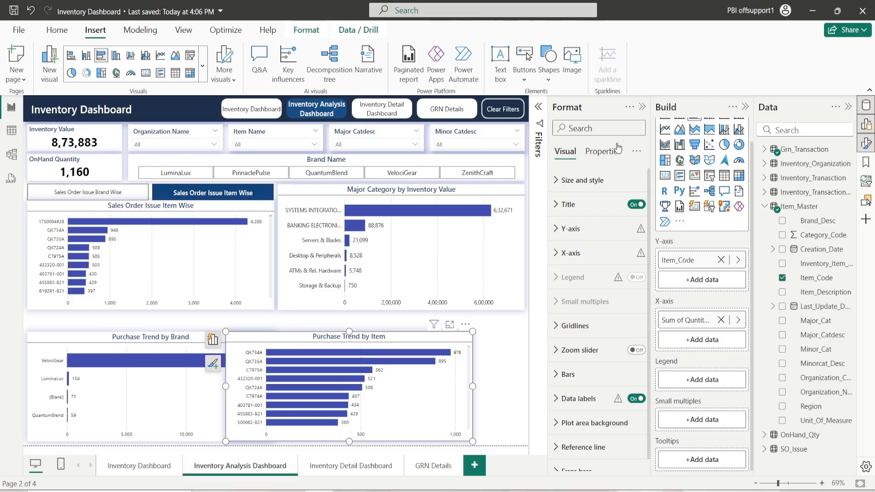
Move the Purchase Trend by Item chart further over the Purchase Trend by Brand chart, keeping it in the same row
{"action": "left_click", "coordinate": [643, 107]}
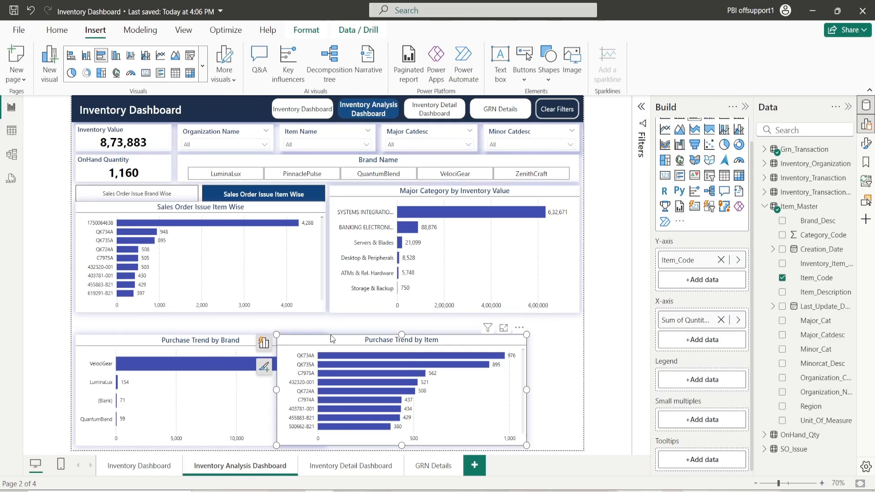
{"action": "left_click_drag", "start_coordinate": [311, 343], "coordinate": [299, 343]}
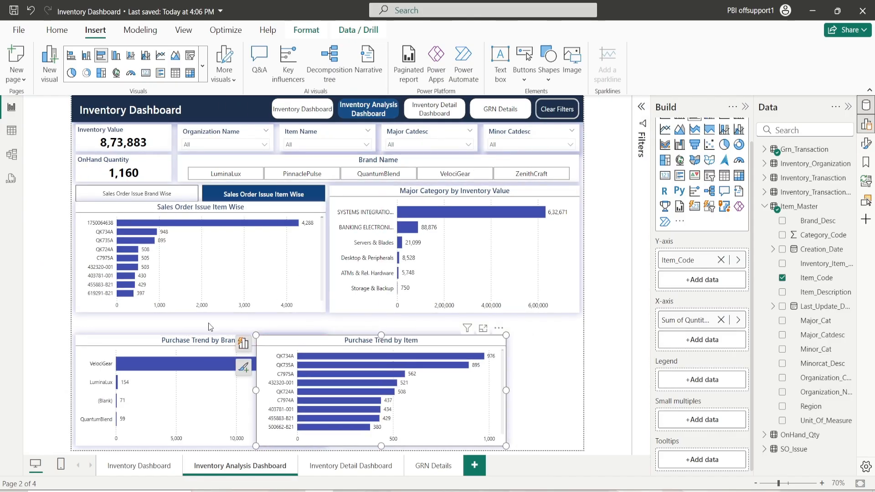
{"action": "left_click_drag", "start_coordinate": [337, 394], "coordinate": [309, 395]}
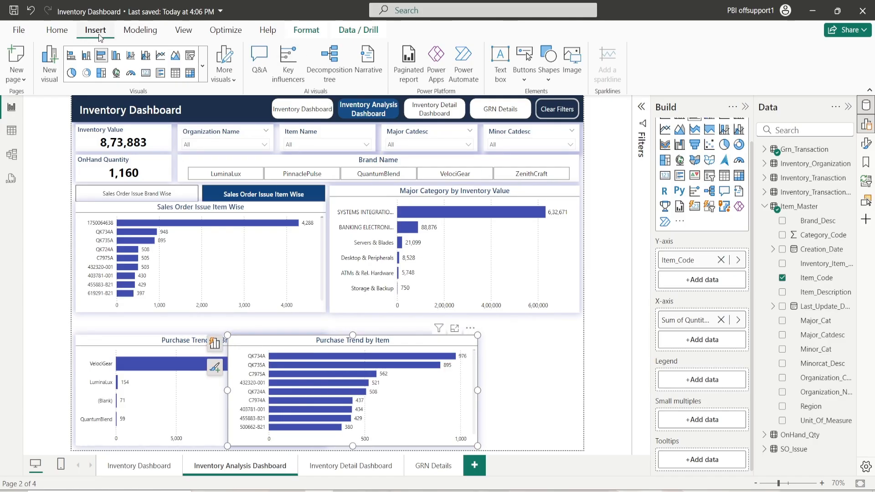
Insert a bookmark navigator and place it in the gap above the two purchase trend charts
{"action": "left_click", "coordinate": [524, 75]}
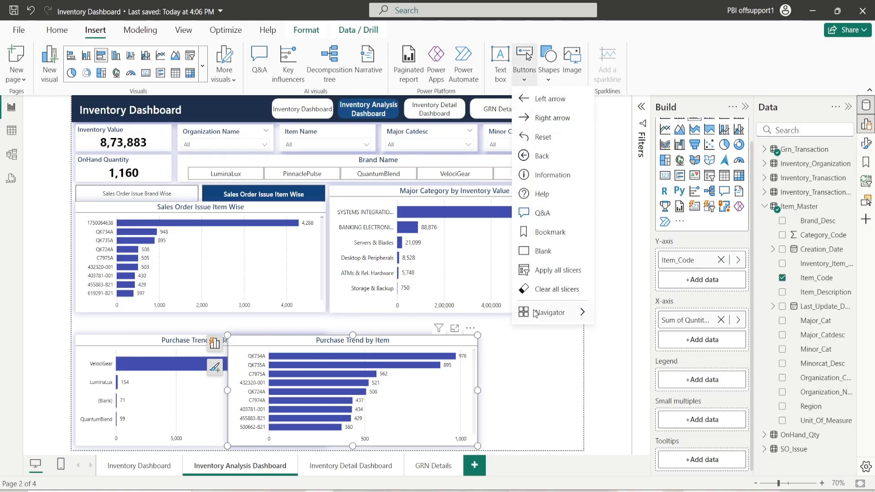
{"action": "mouse_move", "coordinate": [541, 319]}
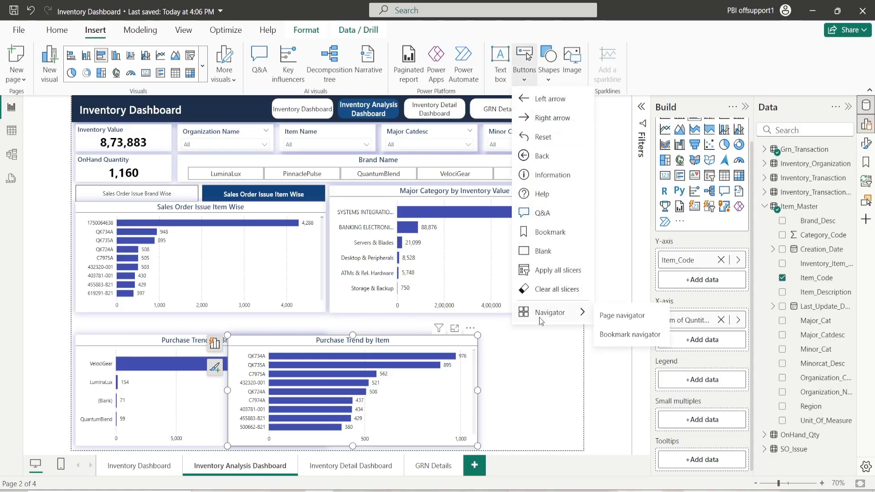
{"action": "left_click", "coordinate": [639, 339]}
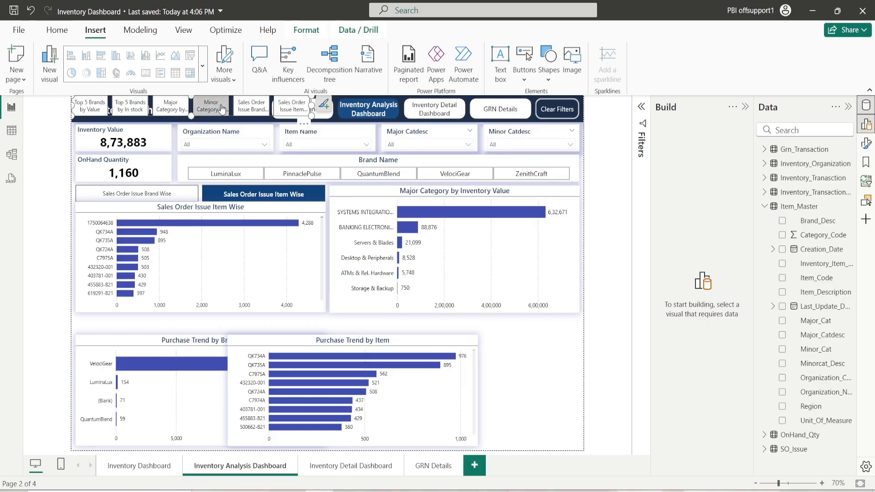
{"action": "left_click_drag", "start_coordinate": [221, 108], "coordinate": [261, 326]}
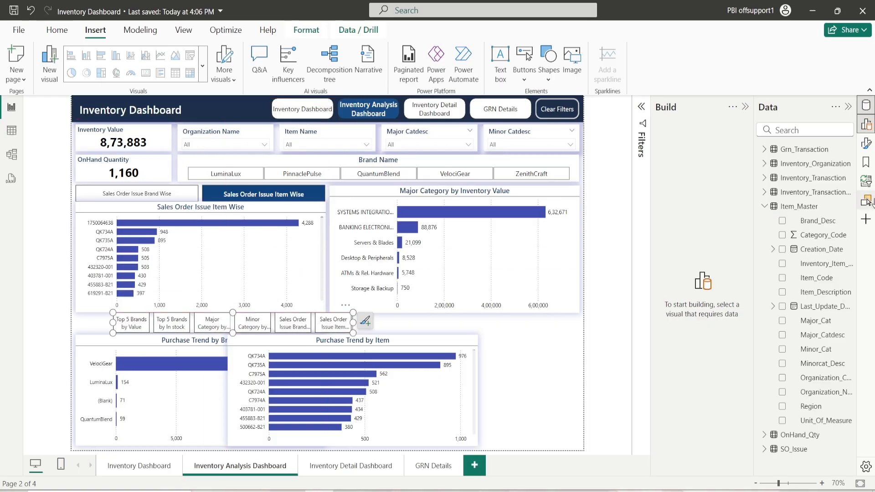
Show the bookmark list and the layer order, and add two new bookmarks below Group 3
{"action": "left_click", "coordinate": [866, 163]}
{"action": "left_click", "coordinate": [866, 201]}
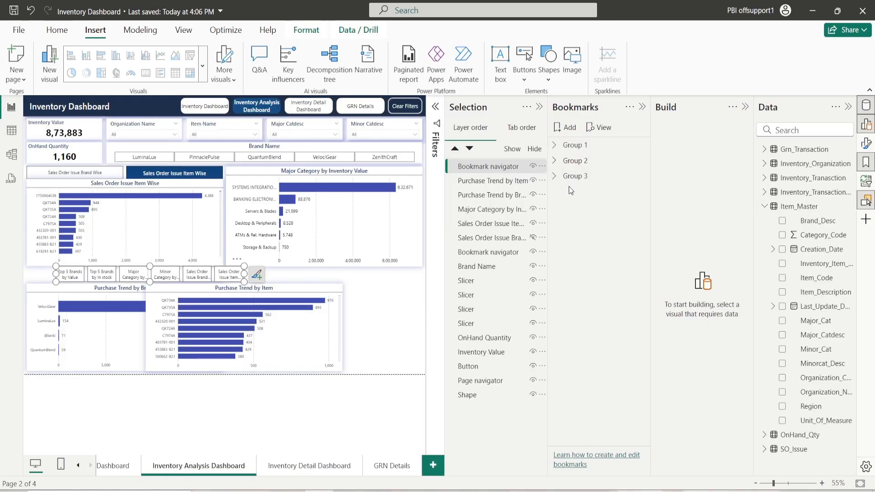
{"action": "left_click", "coordinate": [570, 130]}
{"action": "left_click", "coordinate": [570, 130]}
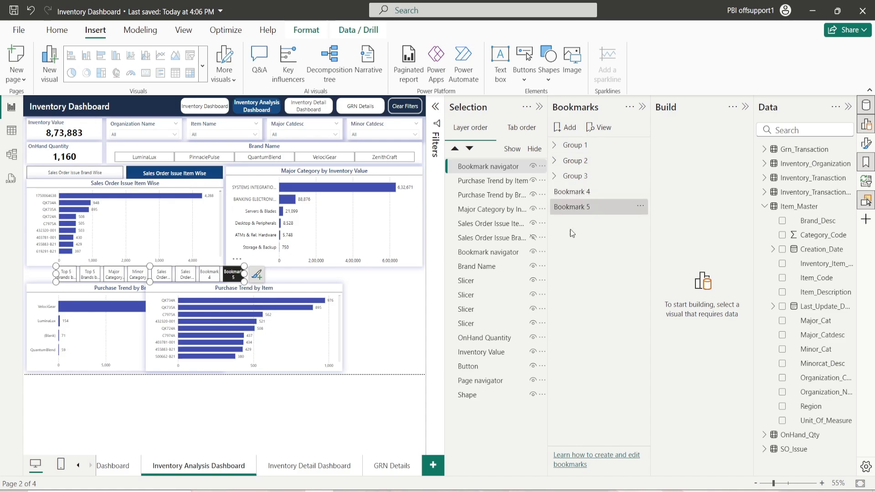
Rename the first of the two new bookmarks as "Purchase Trend by Brand"
{"action": "double_click", "coordinate": [575, 191]}
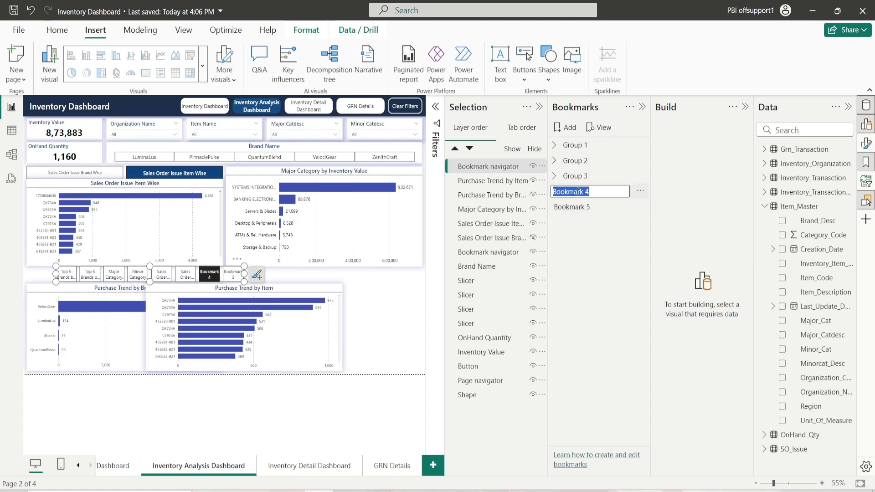
{"action": "type", "text": "Purchase Tren"}
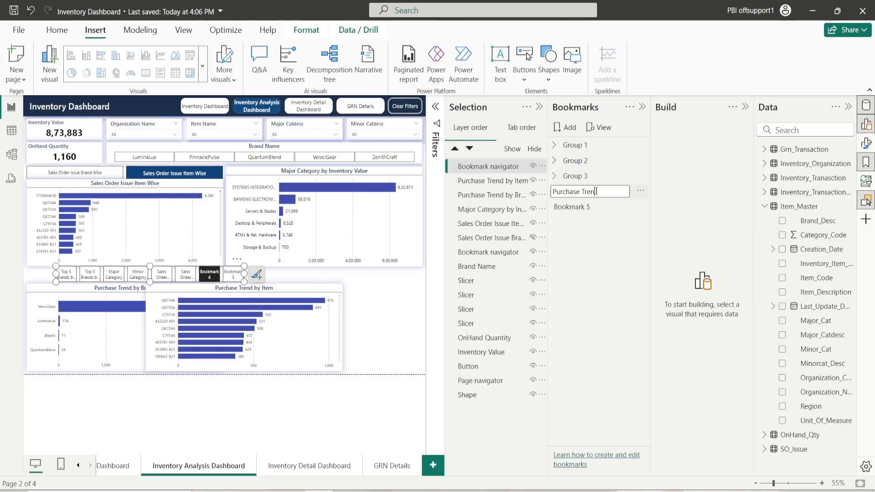
{"action": "type", "text": "d by "}
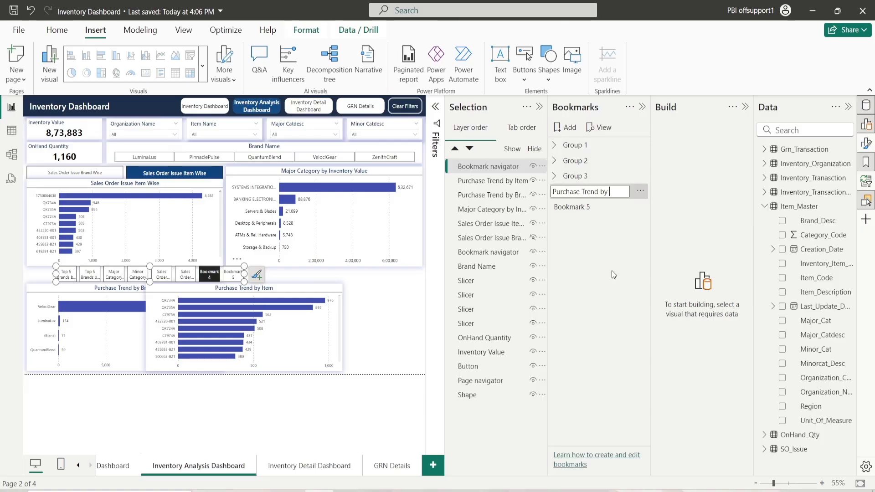
{"action": "type", "text": "Brand"}
{"action": "key", "text": "Return"}
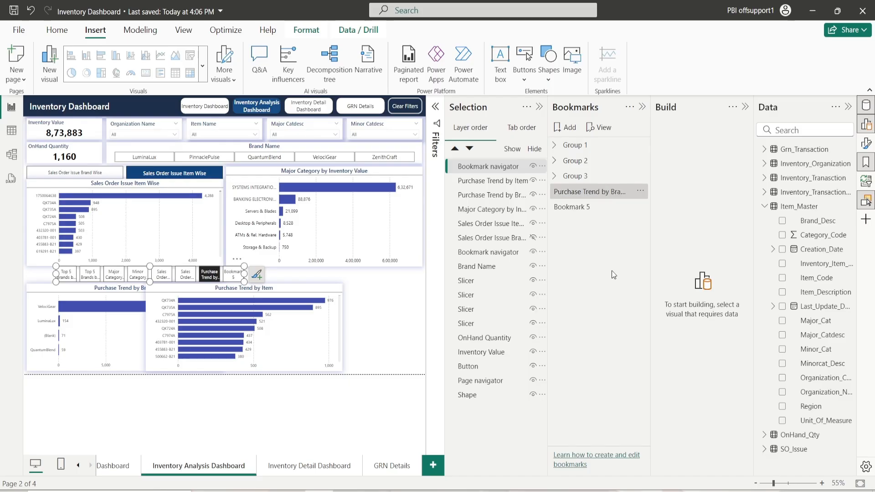
Copy the Purchase Trend by Brand bookmark's name and rename the second new bookmark as "Purchase Trend by Item"
{"action": "double_click", "coordinate": [599, 192]}
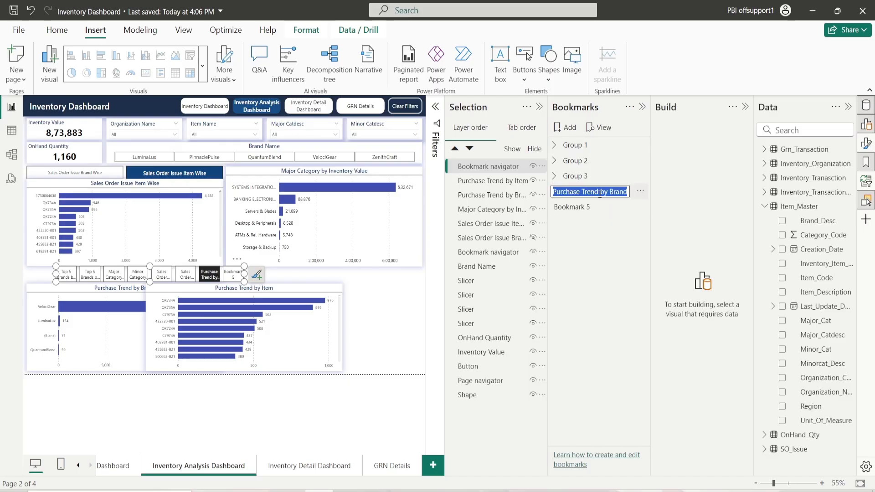
{"action": "key", "text": "ctrl+c"}
{"action": "key", "text": "Return"}
{"action": "double_click", "coordinate": [592, 207]}
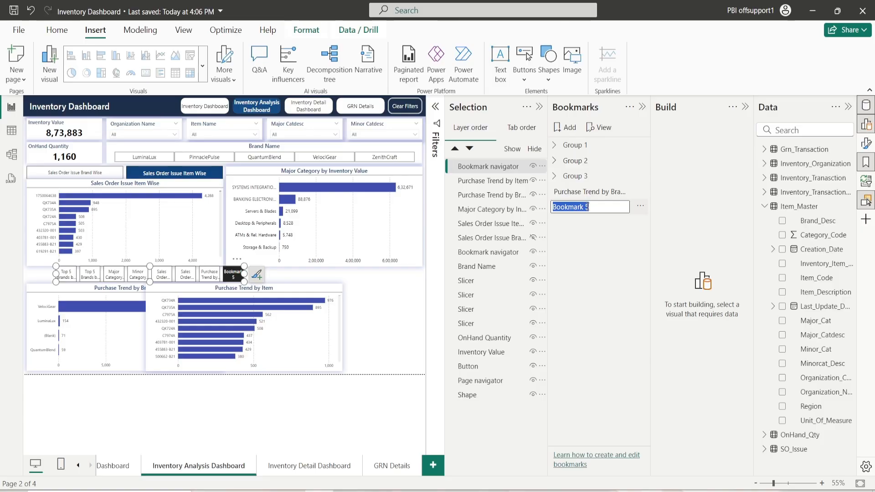
{"action": "key", "text": "ctrl+v"}
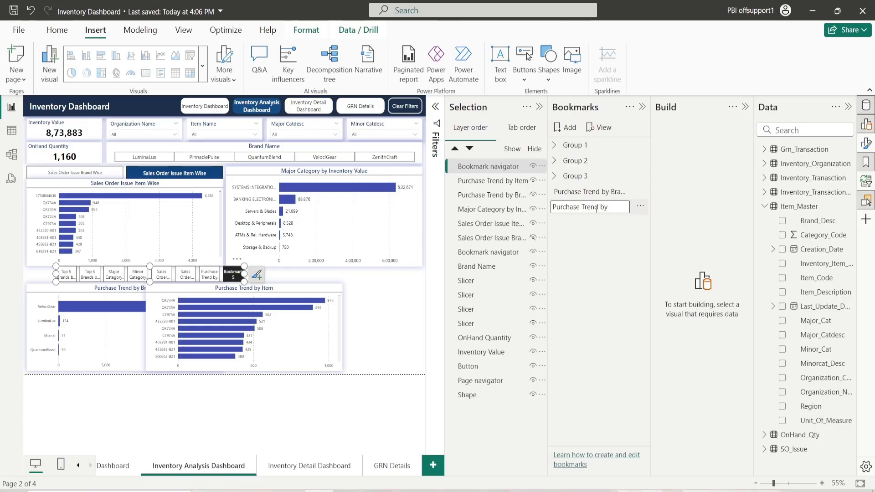
{"action": "key", "text": "Return"}
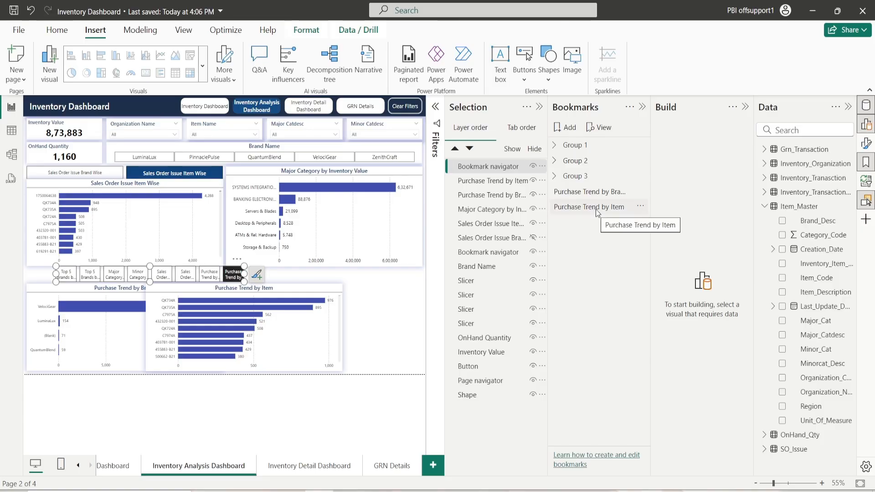
Group the Purchase Trend by Brand and Purchase Trend by Item bookmarks, and expand the new group
{"action": "left_click", "coordinate": [586, 214]}
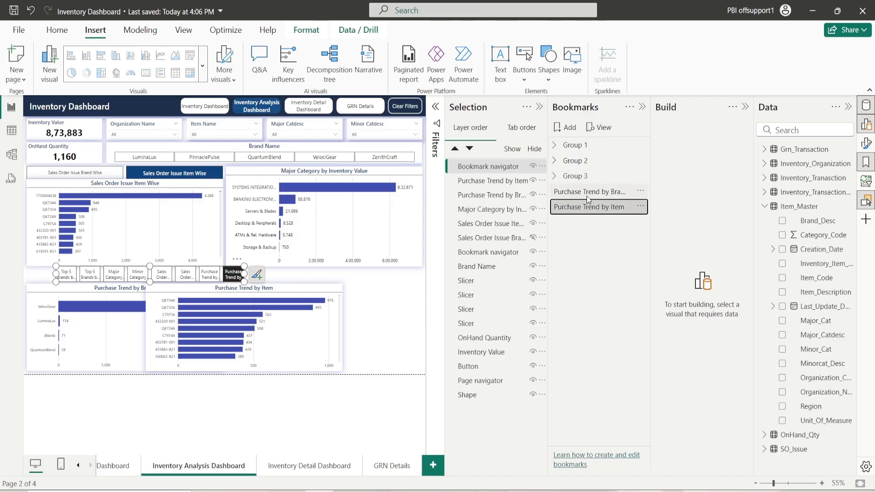
{"action": "left_click", "coordinate": [640, 192]}
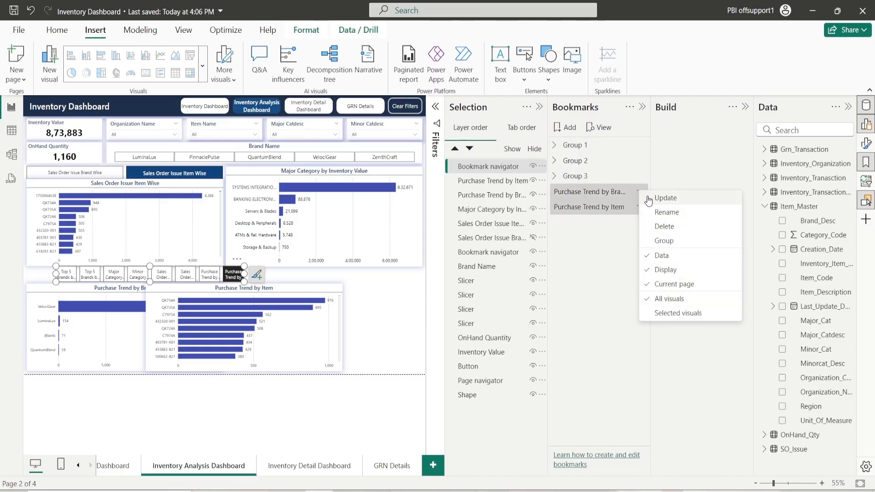
{"action": "left_click", "coordinate": [670, 238]}
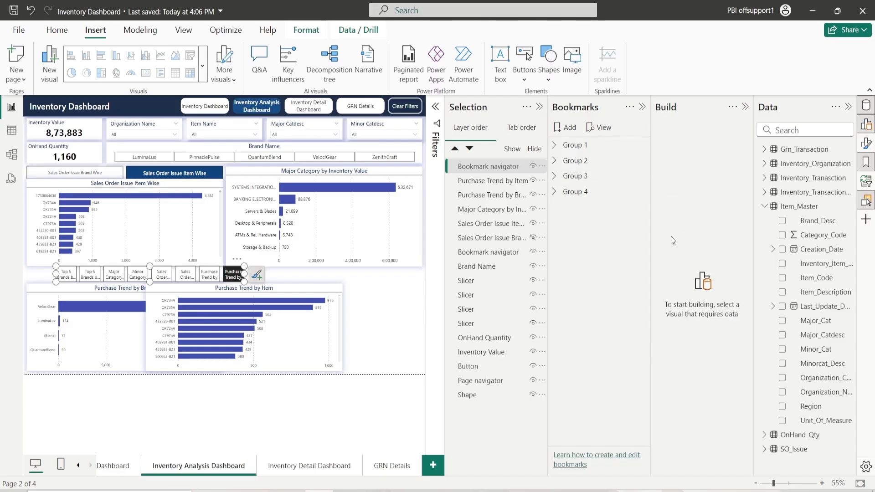
{"action": "left_click", "coordinate": [563, 193]}
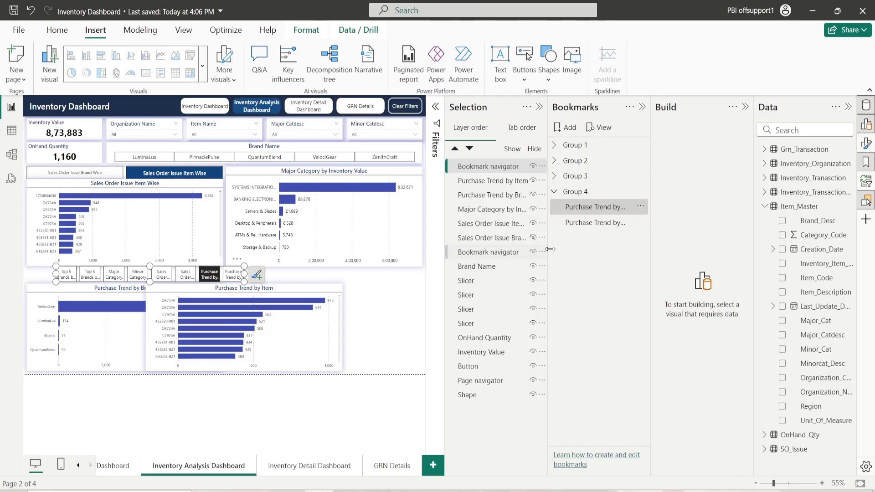
Set the new bookmark navigator above the purchase trend charts to use only the Group 4 bookmarks
{"action": "left_click", "coordinate": [475, 171]}
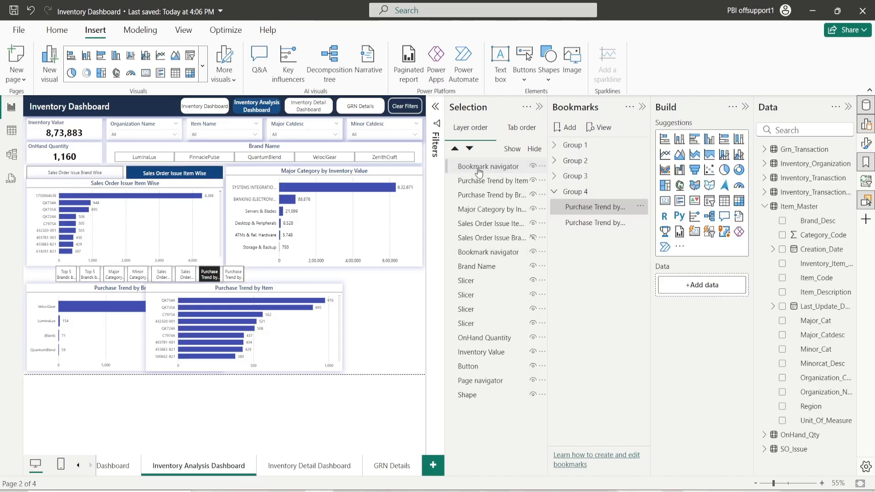
{"action": "left_click", "coordinate": [501, 171]}
{"action": "left_click", "coordinate": [866, 144]}
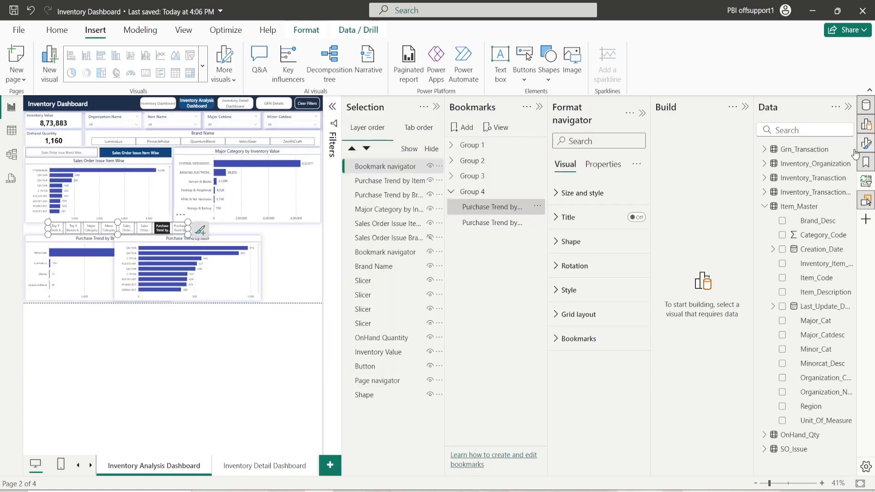
{"action": "left_click", "coordinate": [745, 108]}
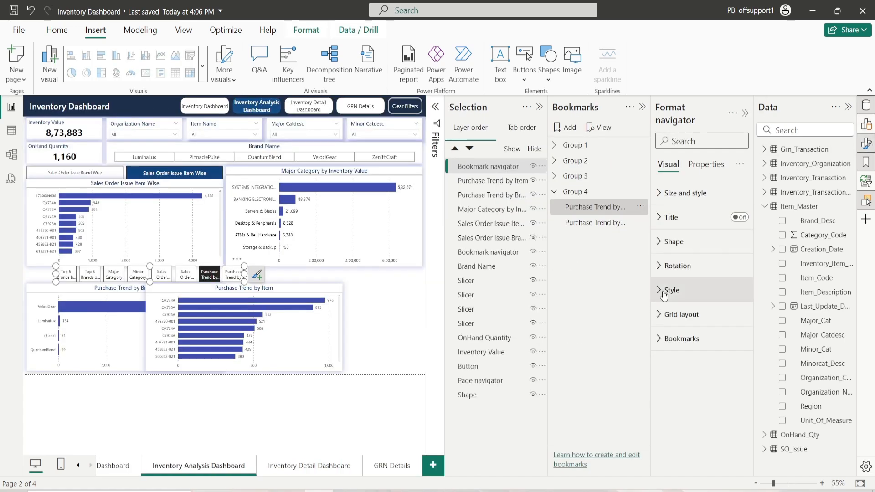
{"action": "left_click", "coordinate": [671, 338]}
{"action": "left_click", "coordinate": [697, 379]}
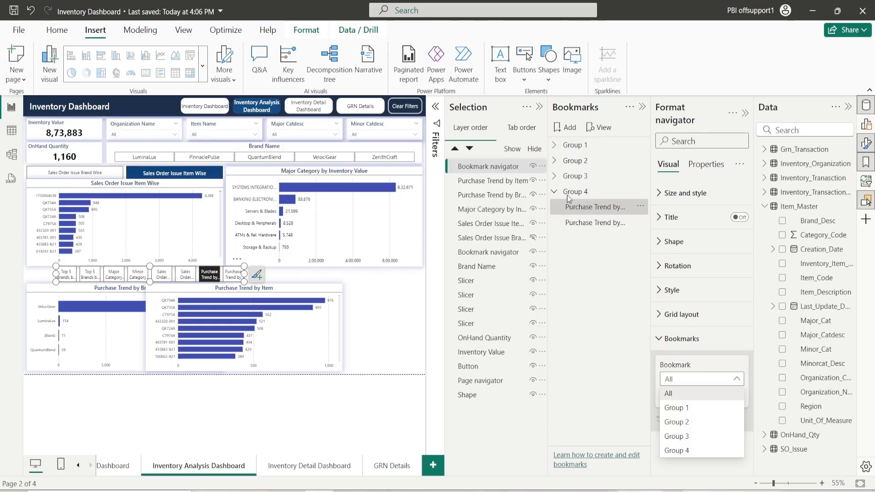
{"action": "left_click", "coordinate": [676, 450]}
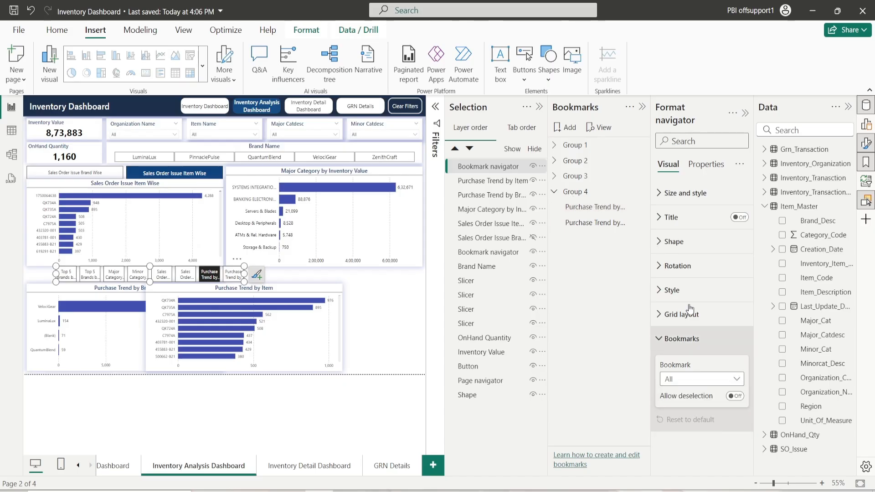
{"action": "left_click", "coordinate": [746, 112]}
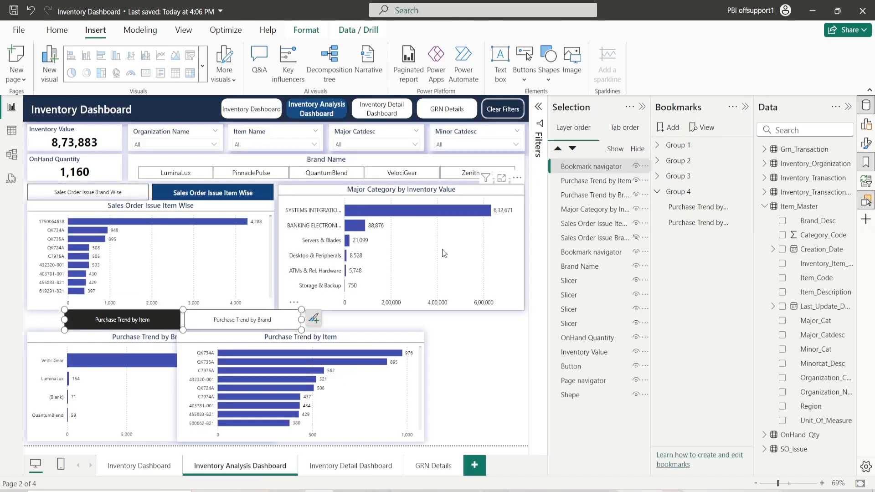
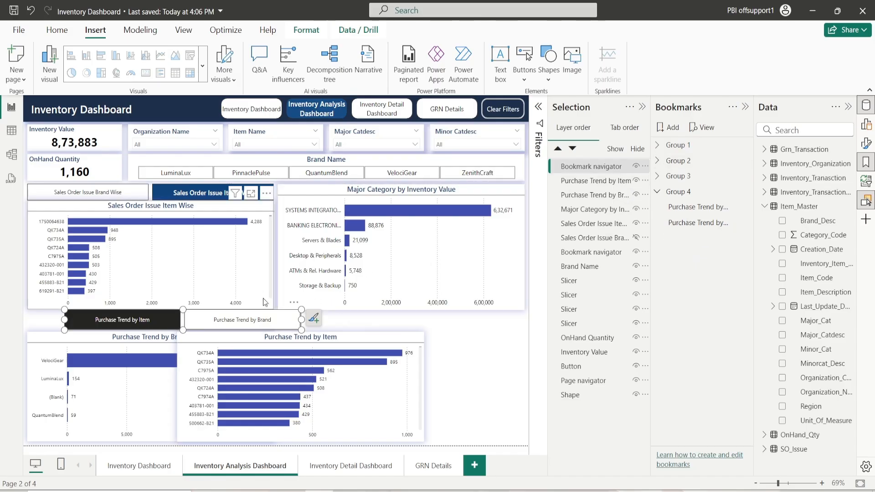
Select both purchase trend charts and reorder Group 4 so that the Purchase Trend by Brand bookmark comes first
{"action": "left_click", "coordinate": [611, 191]}
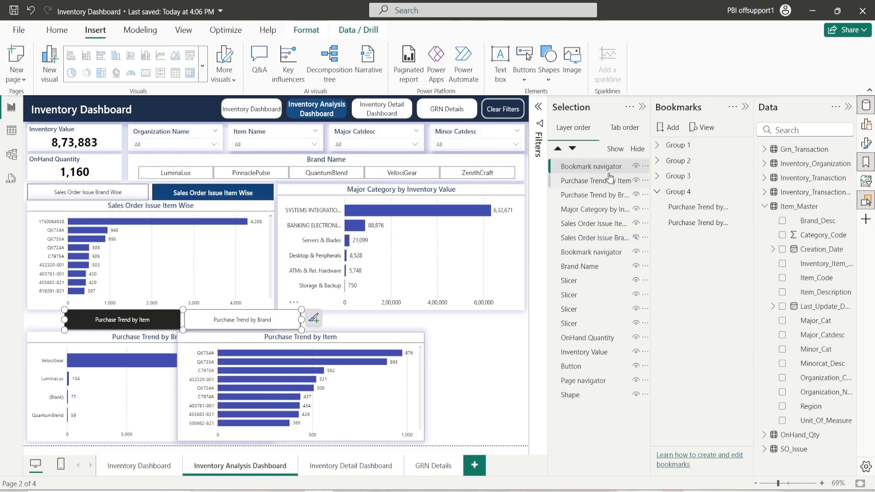
{"action": "left_click", "coordinate": [603, 177], "text": "ctrl"}
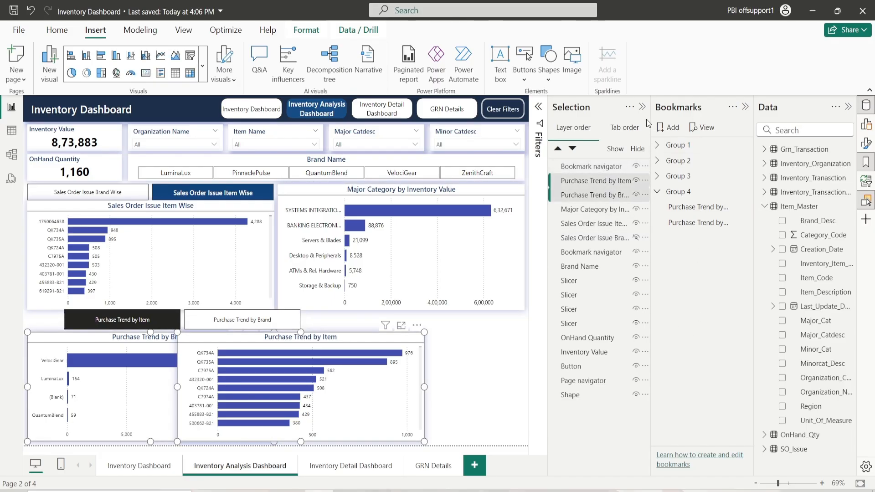
{"action": "left_click_drag", "start_coordinate": [653, 113], "coordinate": [621, 113]}
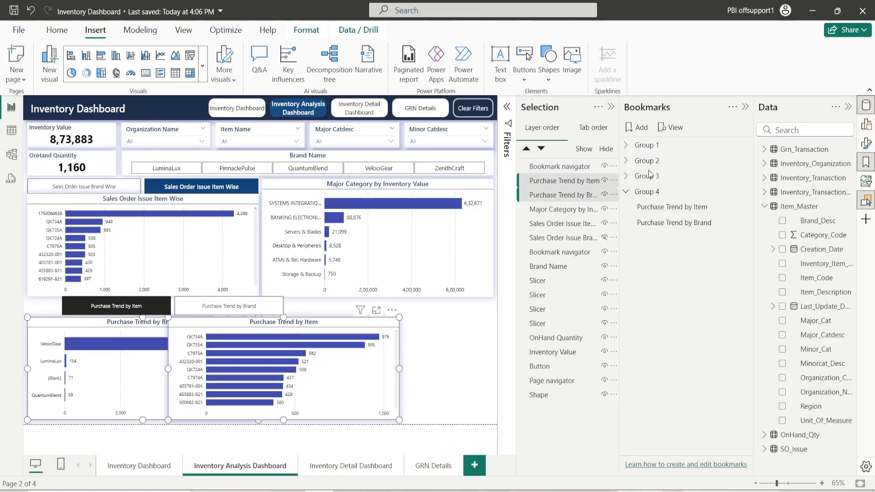
{"action": "left_click_drag", "start_coordinate": [669, 223], "coordinate": [666, 208]}
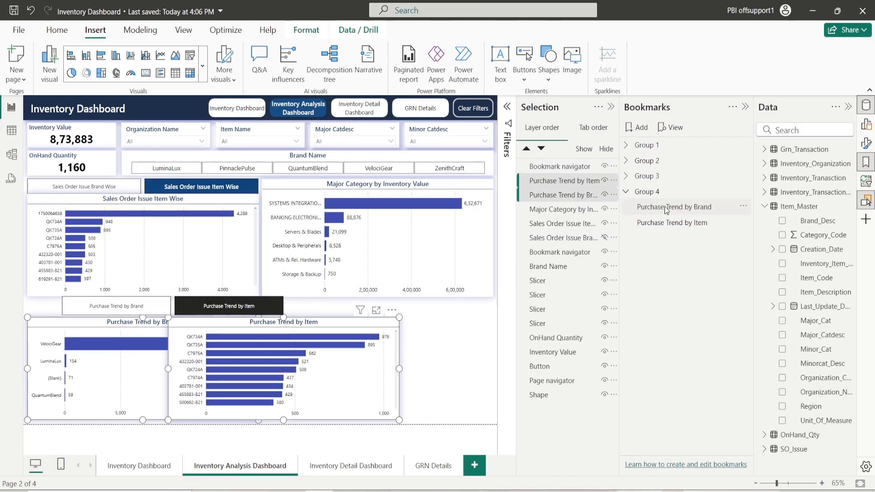
Hide the Purchase Trend by Item chart and update the Purchase Trend by Brand bookmark for selected visuals only, with Data turned off
{"action": "left_click", "coordinate": [605, 181]}
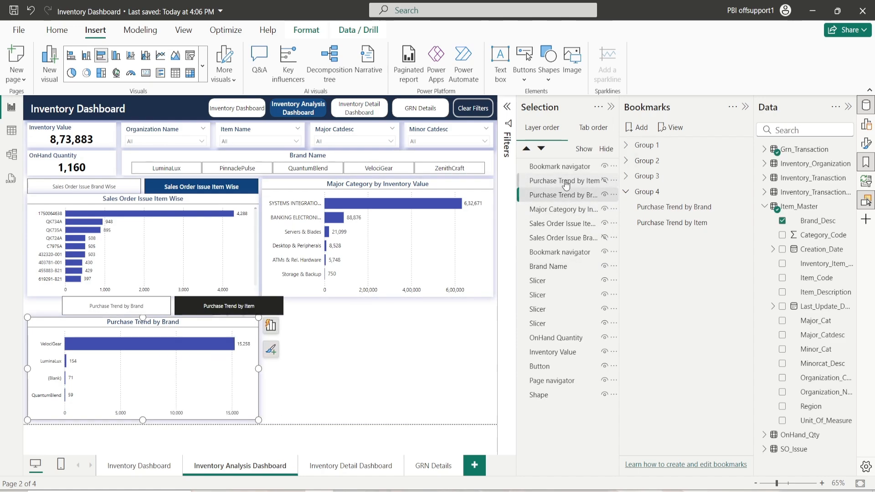
{"action": "right_click", "coordinate": [675, 206]}
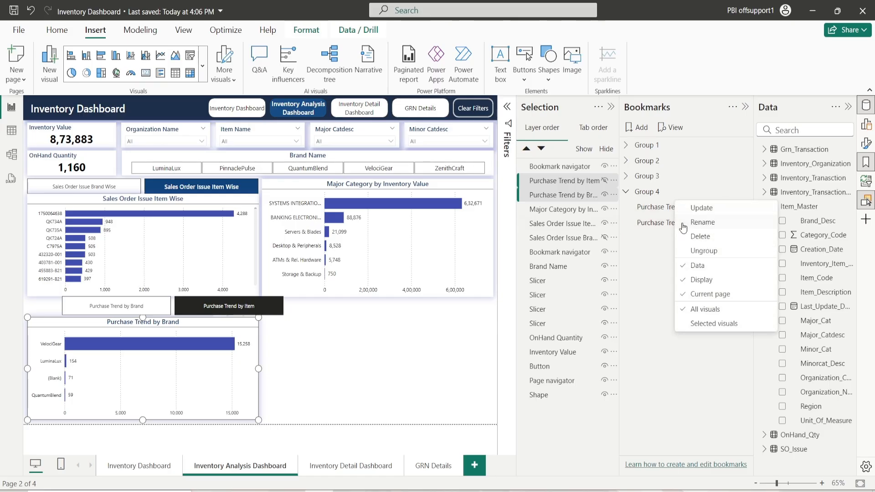
{"action": "left_click", "coordinate": [715, 324]}
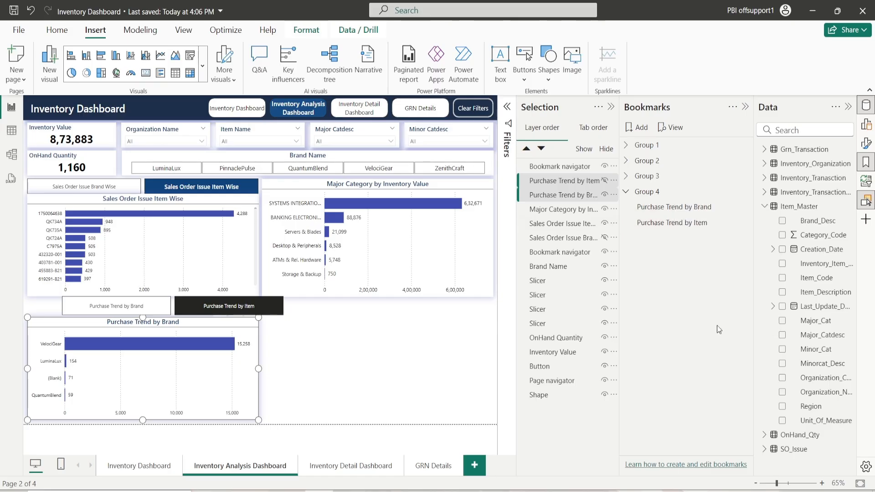
{"action": "right_click", "coordinate": [671, 205]}
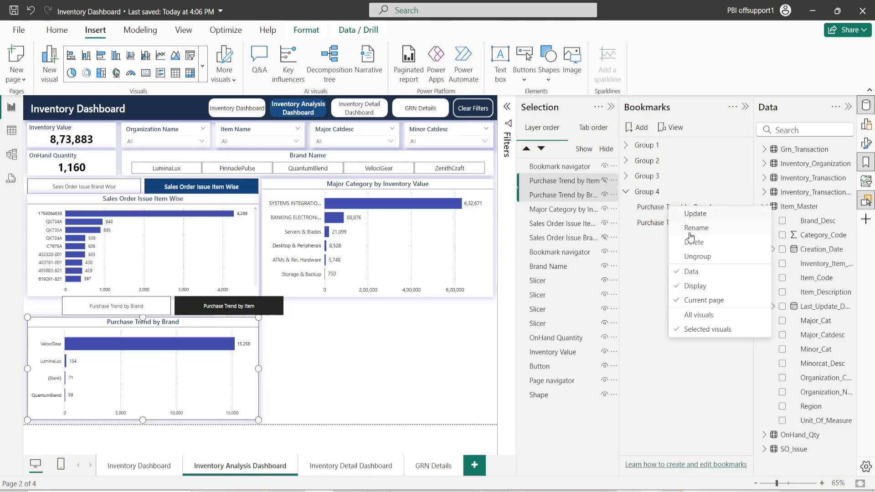
{"action": "left_click", "coordinate": [693, 270]}
{"action": "right_click", "coordinate": [684, 216]}
{"action": "left_click", "coordinate": [690, 221]}
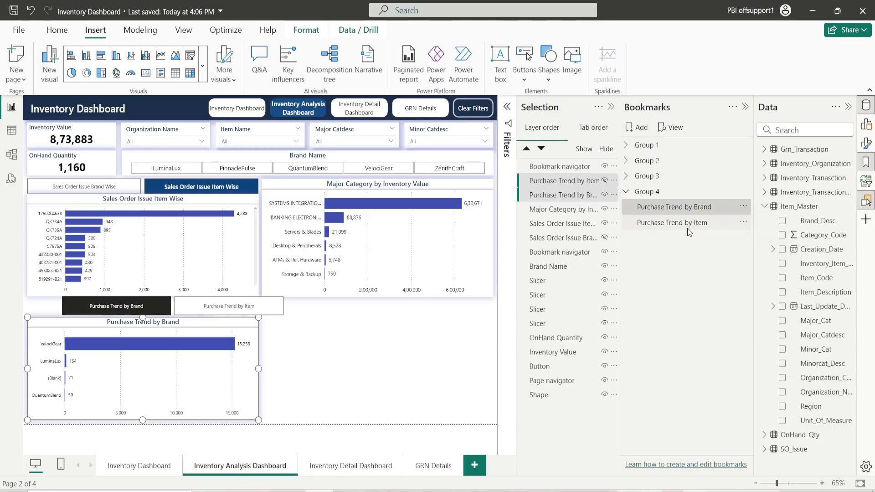
Hide the Purchase Trend by Brand chart and update the Purchase Trend by Item bookmark for selected visuals only, with Data turned off
{"action": "left_click", "coordinate": [681, 224]}
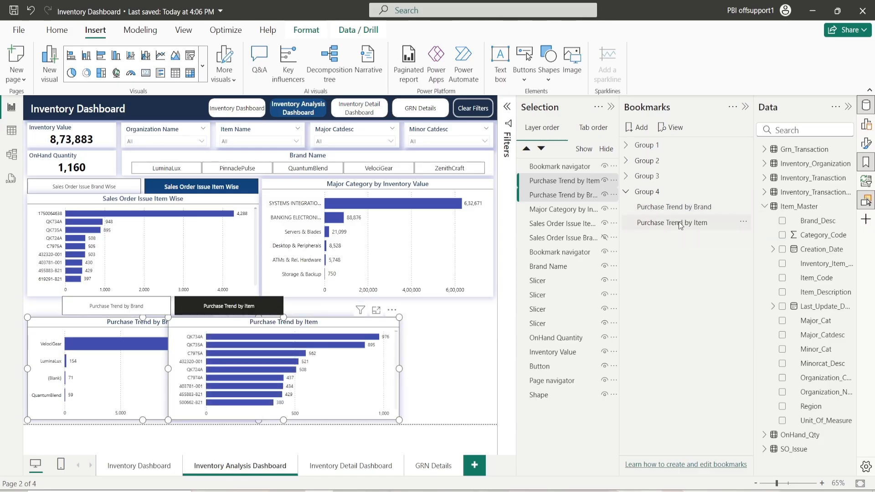
{"action": "left_click", "coordinate": [604, 195]}
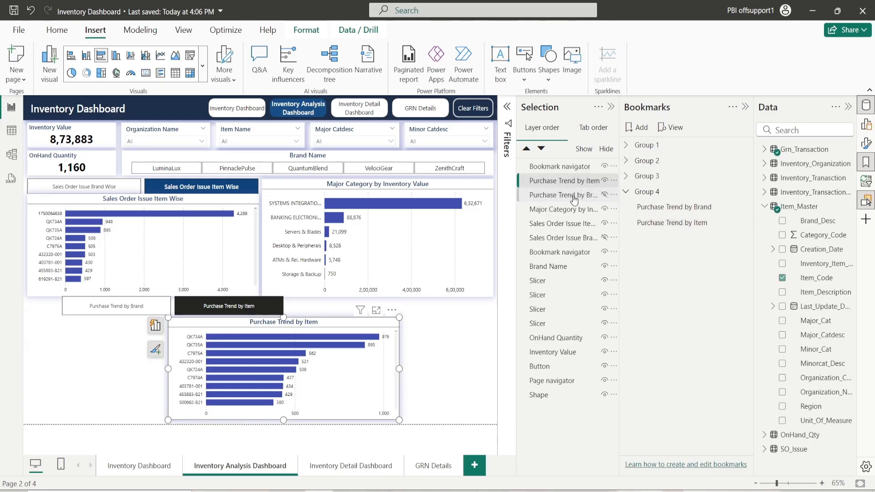
{"action": "right_click", "coordinate": [679, 224]}
{"action": "left_click", "coordinate": [691, 289]}
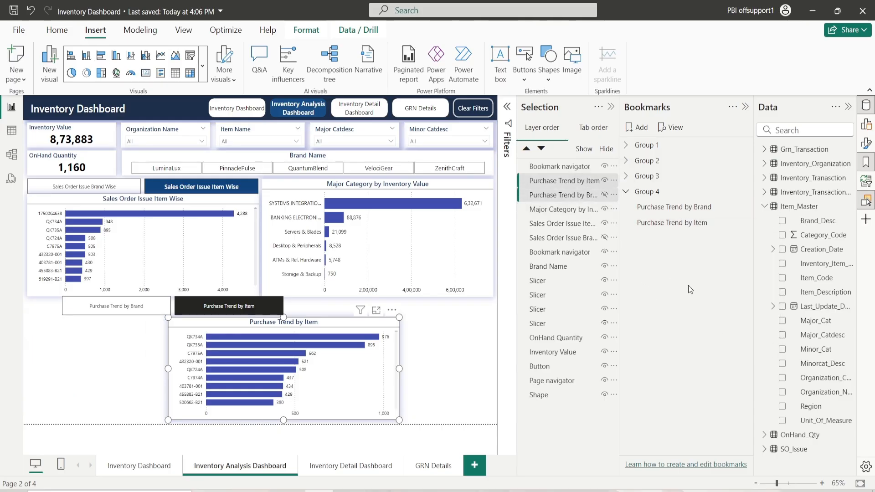
{"action": "right_click", "coordinate": [662, 228]}
{"action": "left_click", "coordinate": [693, 286]}
{"action": "right_click", "coordinate": [677, 223]}
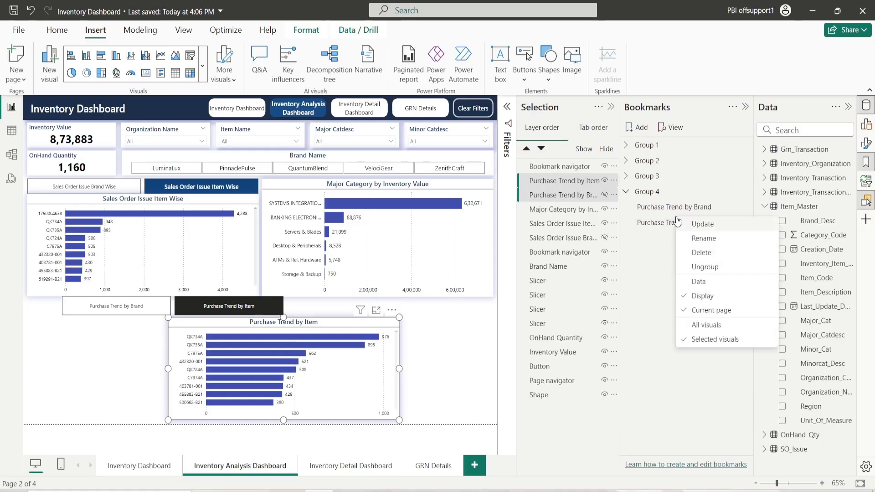
{"action": "left_click", "coordinate": [702, 225]}
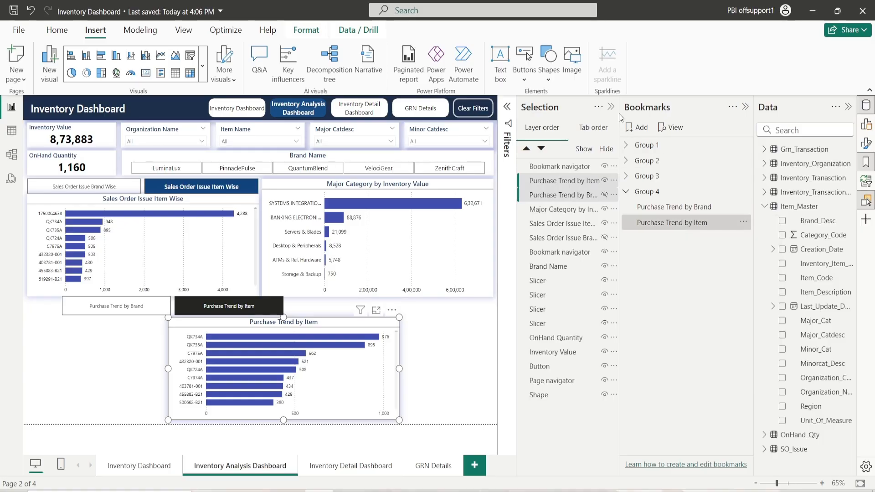
Test the bookmark navigator by switching between Purchase Trend by Brand and Purchase Trend by Item
{"action": "left_click_drag", "start_coordinate": [622, 113], "coordinate": [653, 113]}
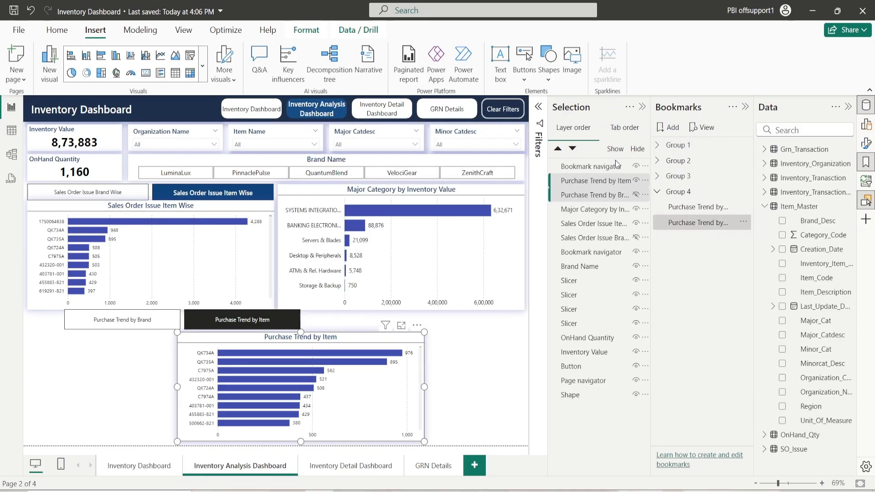
{"action": "left_click", "coordinate": [120, 322], "text": "ctrl"}
{"action": "left_click", "coordinate": [242, 320], "text": "ctrl"}
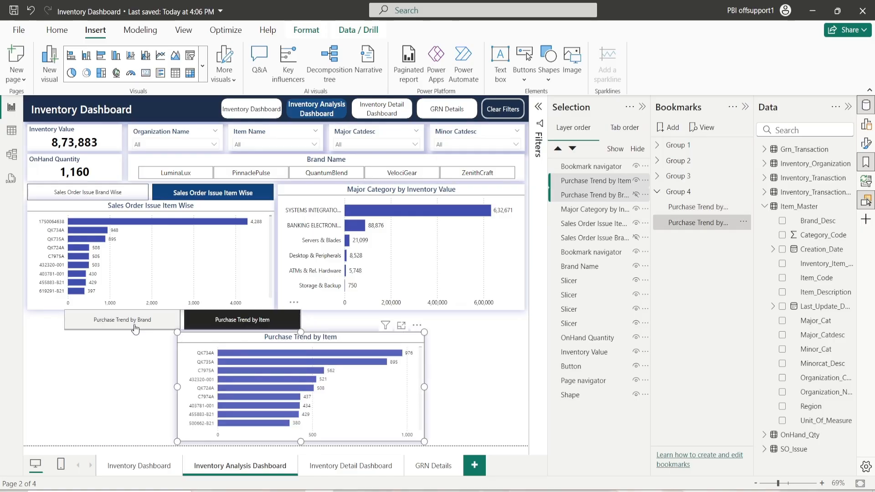
{"action": "left_click", "coordinate": [129, 321], "text": "ctrl"}
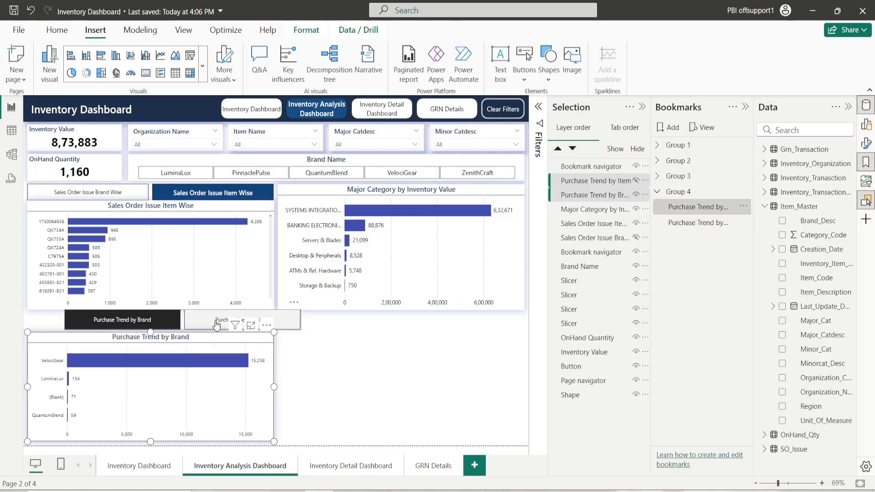
Set the Purchase Trend bookmark navigator's height to 40 and its width to 625
{"action": "left_click", "coordinate": [643, 107]}
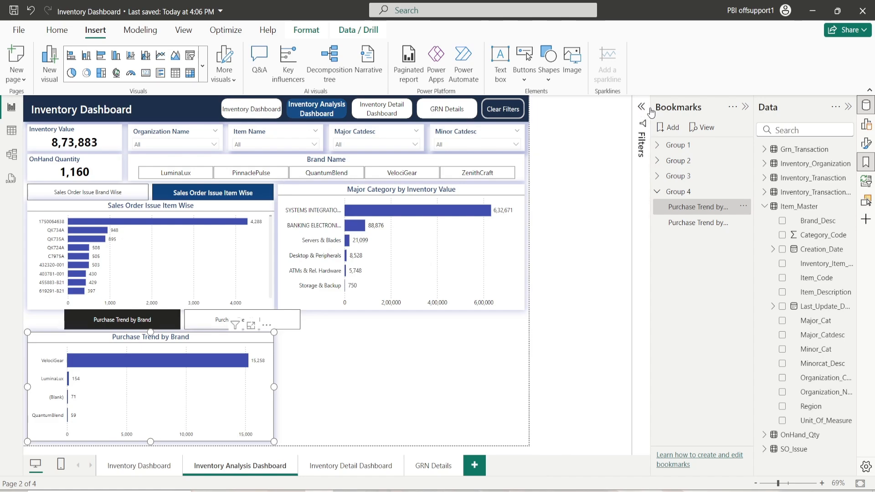
{"action": "left_click", "coordinate": [745, 107]}
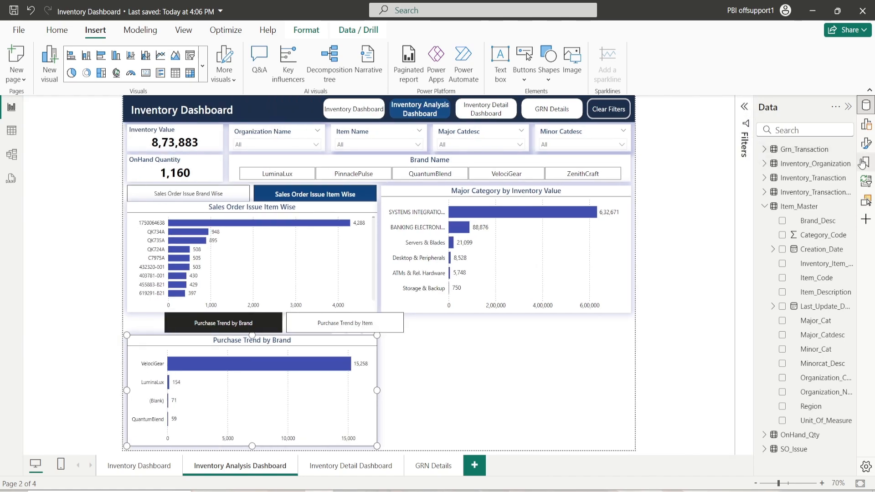
{"action": "left_click", "coordinate": [866, 144]}
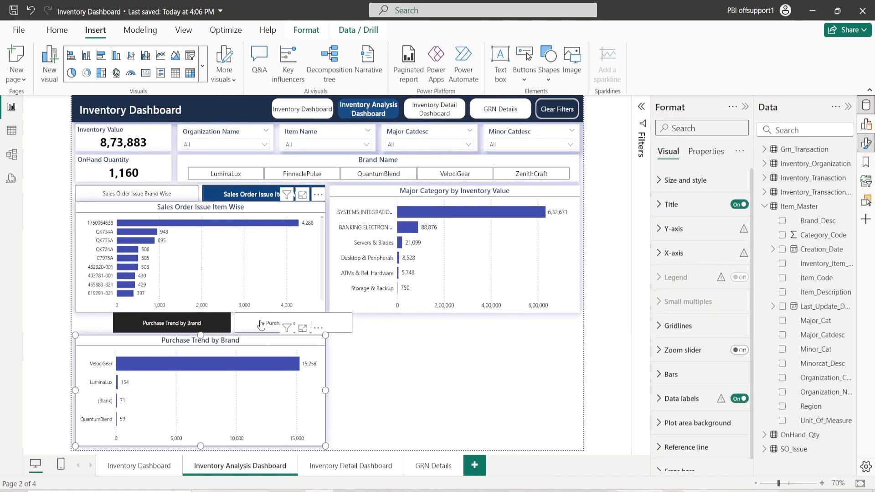
{"action": "left_click", "coordinate": [209, 324]}
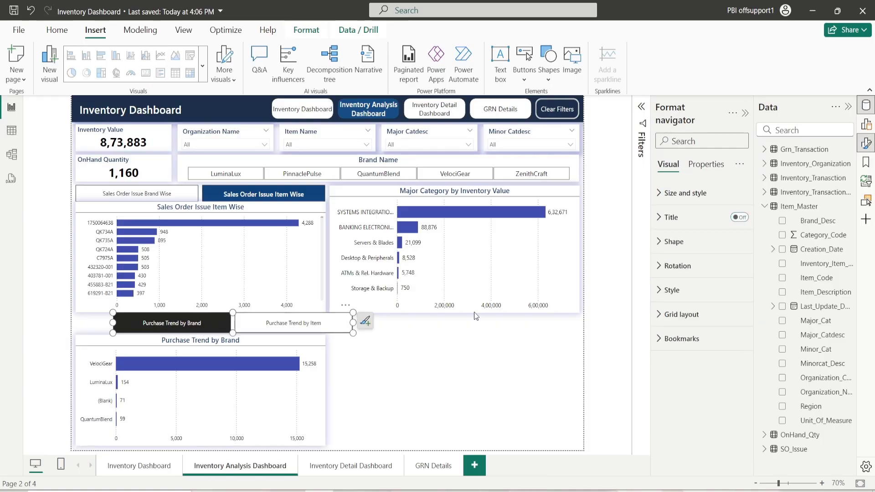
{"action": "left_click", "coordinate": [712, 200]}
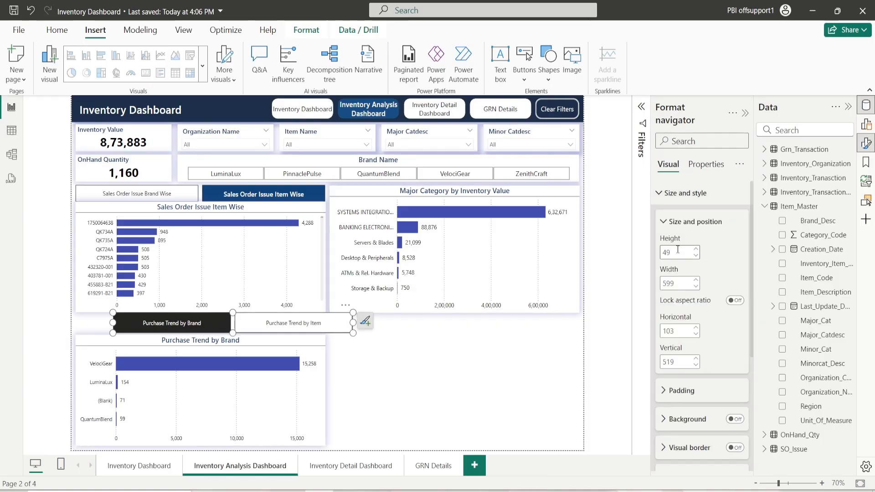
{"action": "key", "text": "BackSpace"}
{"action": "type", "text": "40"}
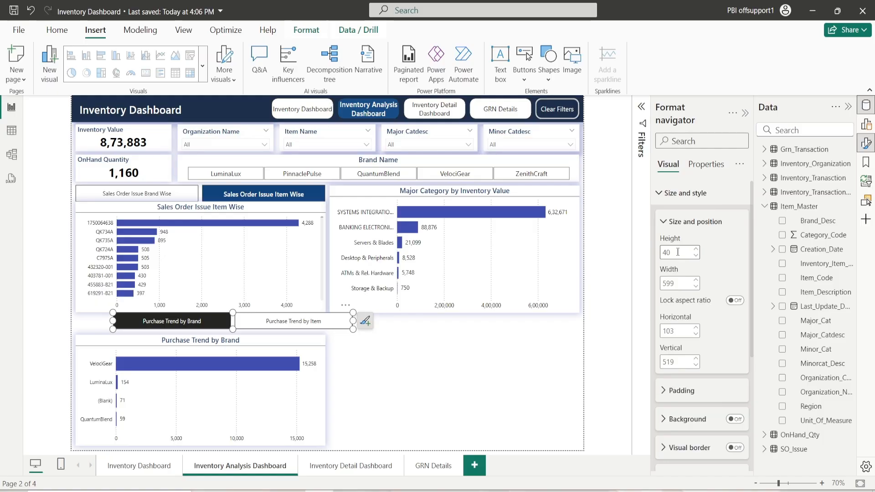
{"action": "double_click", "coordinate": [673, 278]}
{"action": "key", "text": "BackSpace"}
{"action": "type", "text": "625"}
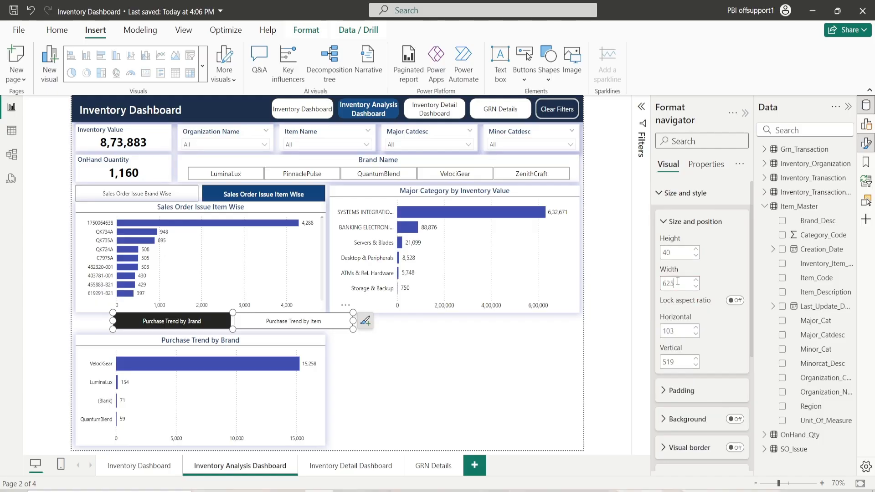
Set the Purchase Trend navigator's horizontal position to 10 and move it down so it sits directly on top of the Purchase Trend chart
{"action": "double_click", "coordinate": [688, 328]}
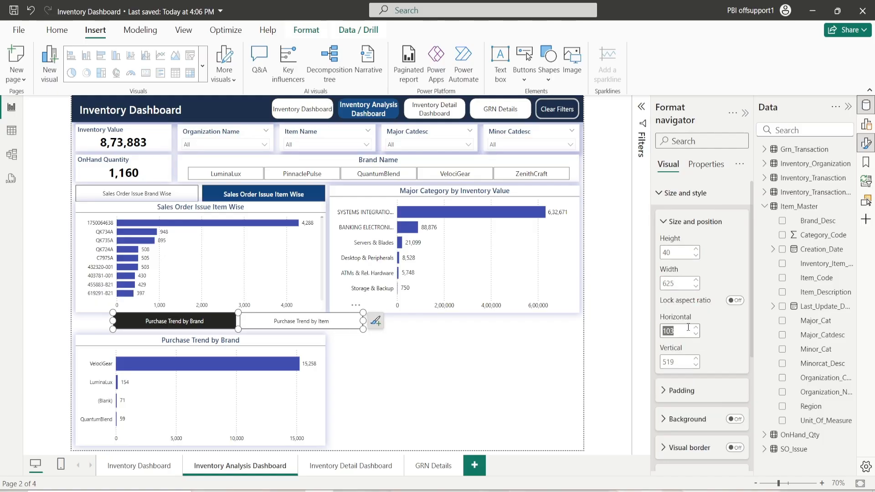
{"action": "type", "text": "10"}
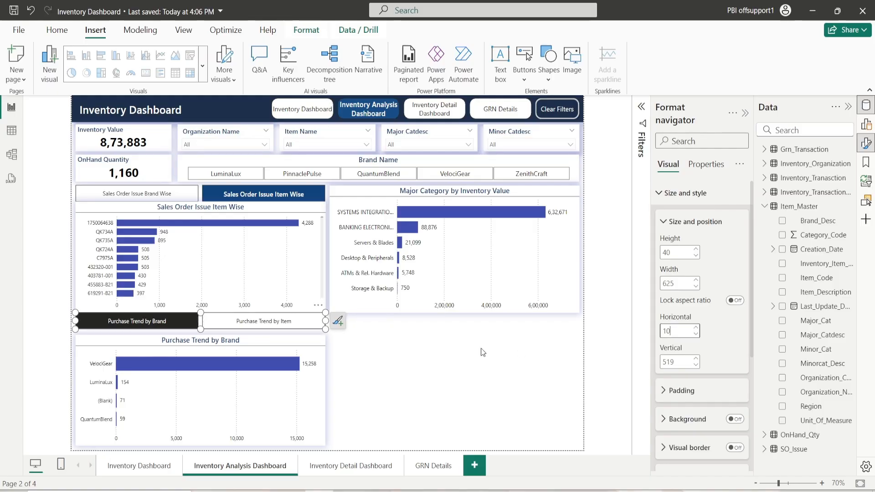
{"action": "left_click", "coordinate": [242, 318]}
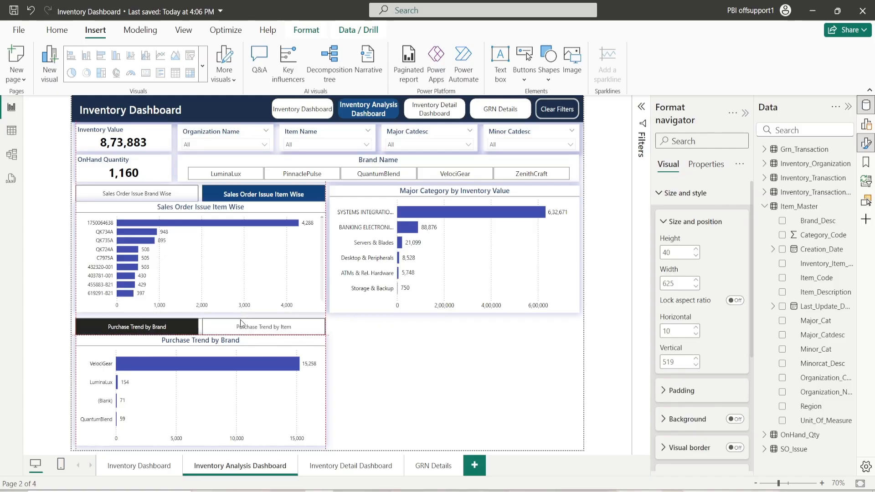
{"action": "left_click", "coordinate": [241, 322]}
Show the Purchase Trend by Item chart, move it directly under the navigator to horizontal position 9, and switch back to Purchase Trend by Brand
{"action": "left_click", "coordinate": [245, 330], "text": "ctrl"}
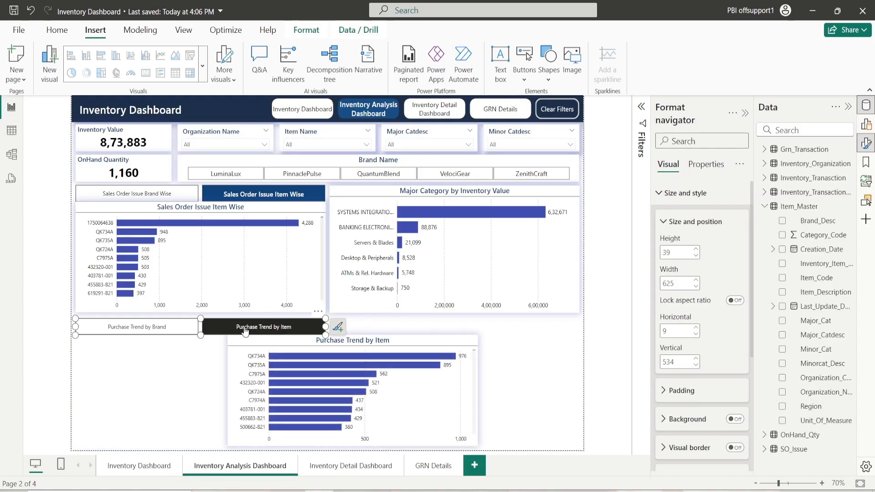
{"action": "left_click_drag", "start_coordinate": [300, 365], "coordinate": [168, 362]}
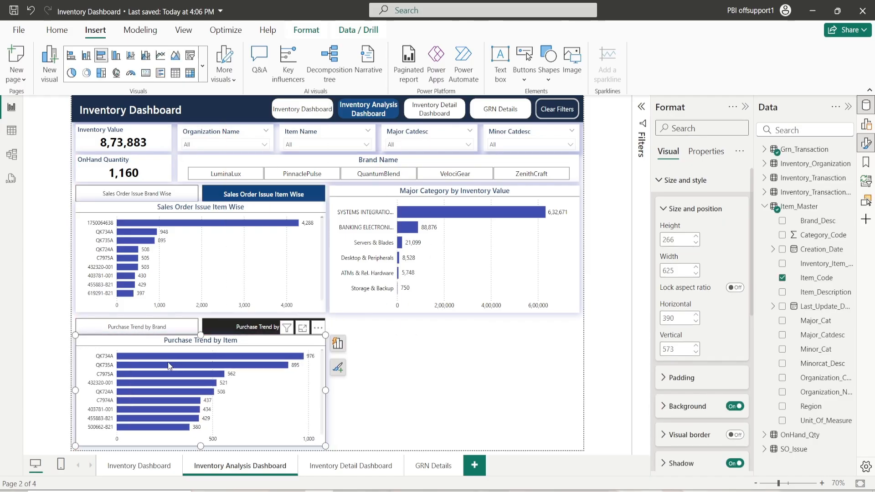
{"action": "left_click", "coordinate": [137, 327], "text": "ctrl"}
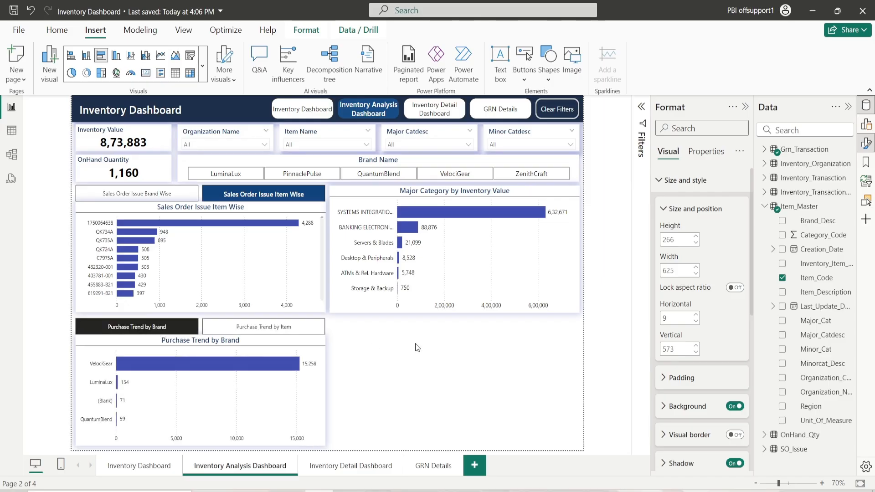
Open the Purchase Trend navigator's style settings and apply them to the Selected state
{"action": "left_click", "coordinate": [217, 334]}
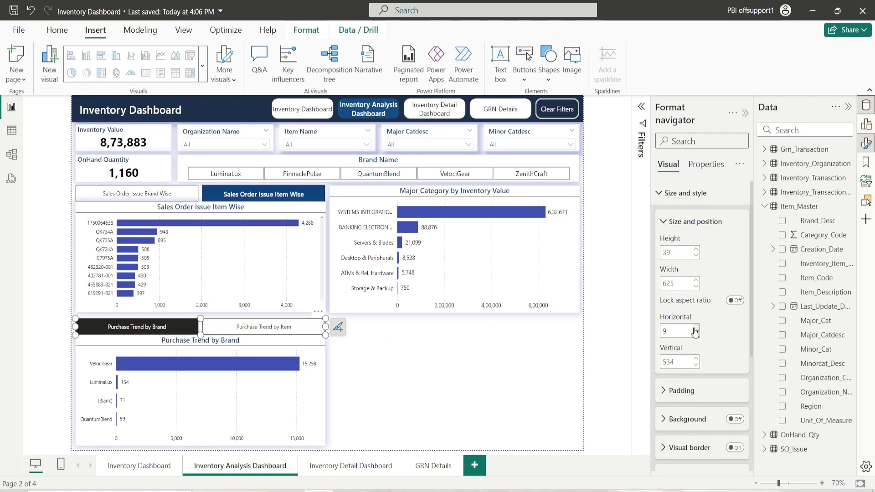
{"action": "left_click", "coordinate": [683, 222]}
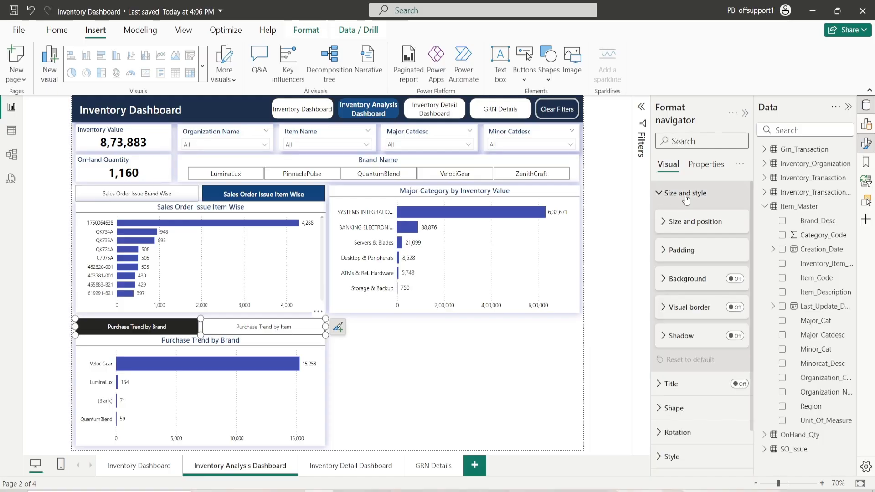
{"action": "left_click", "coordinate": [684, 193]}
{"action": "left_click", "coordinate": [692, 290]}
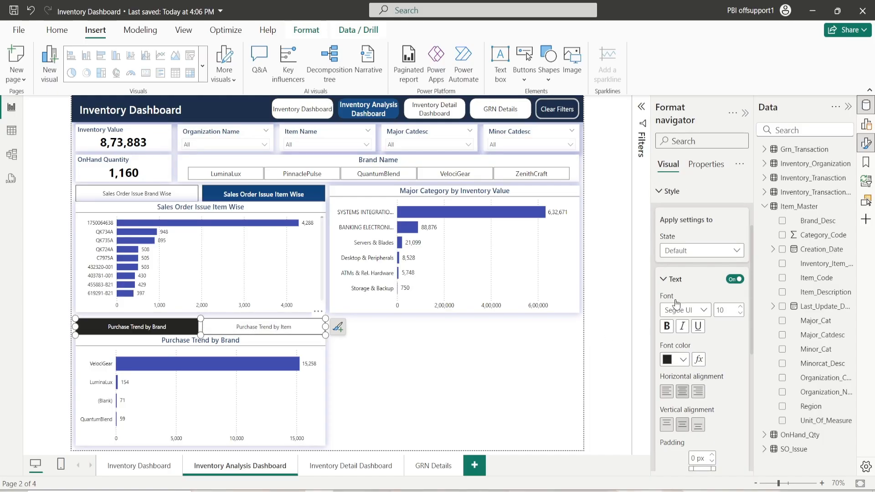
{"action": "left_click", "coordinate": [701, 250]}
{"action": "left_click", "coordinate": [684, 308]}
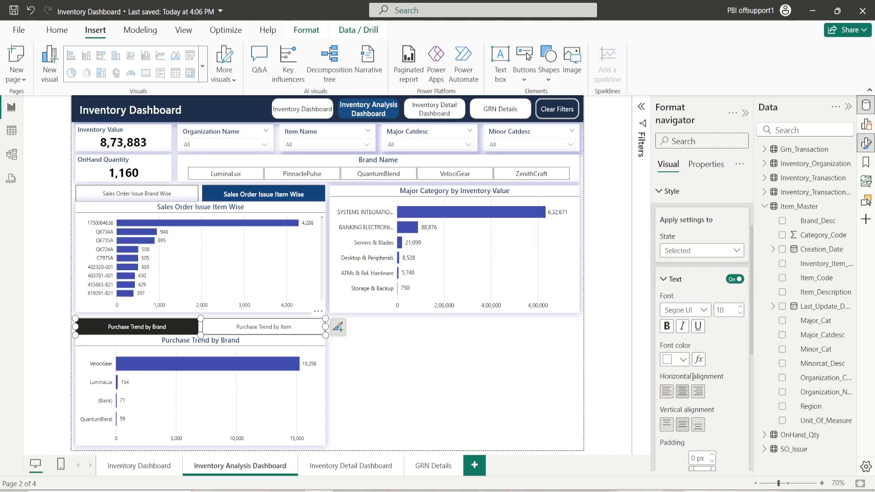
Try a dark blue font color for the navigator's Selected state and return it to white
{"action": "left_click", "coordinate": [683, 360]}
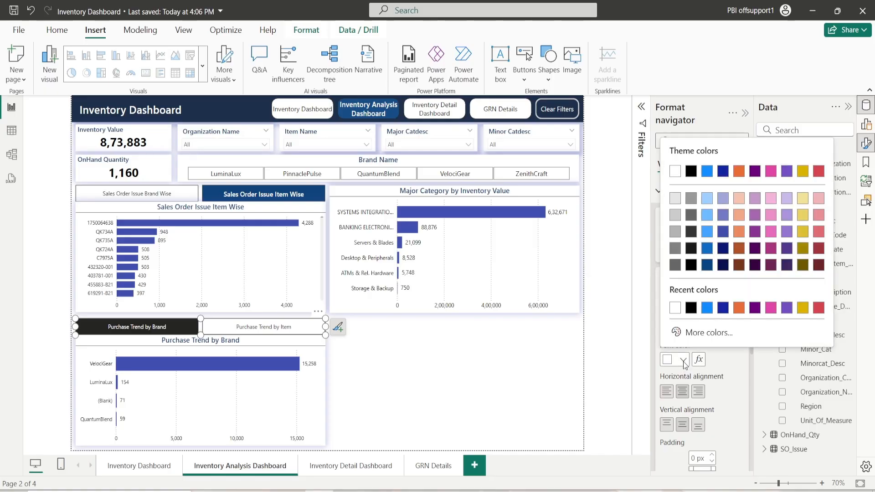
{"action": "left_click", "coordinate": [725, 309]}
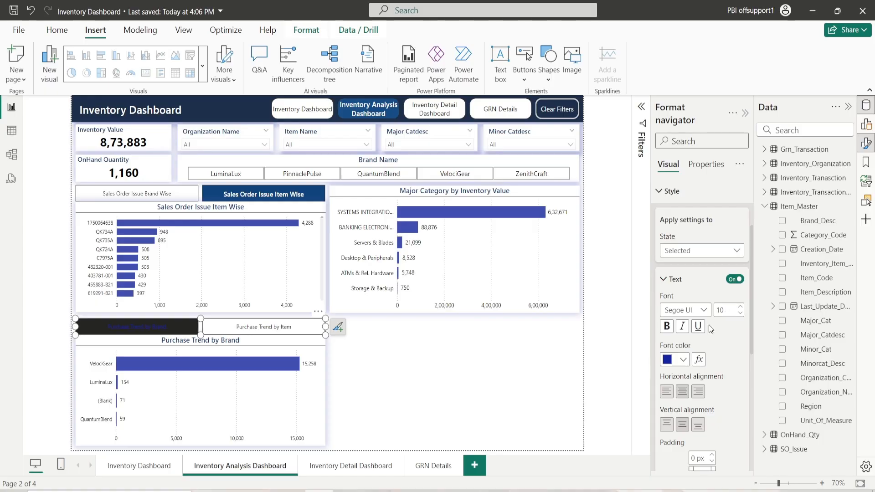
{"action": "scroll", "coordinate": [697, 365], "scroll_direction": "down", "scroll_amount": 5}
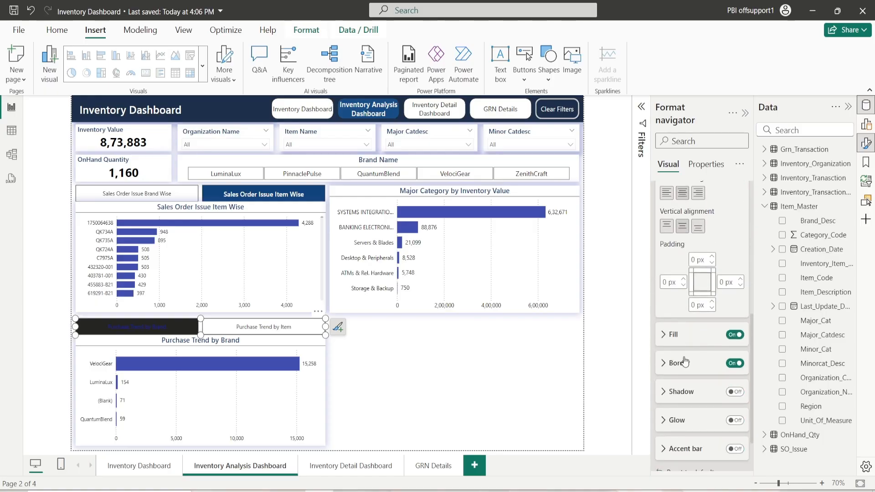
{"action": "scroll", "coordinate": [685, 361], "scroll_direction": "up", "scroll_amount": 5}
{"action": "left_click", "coordinate": [683, 260]}
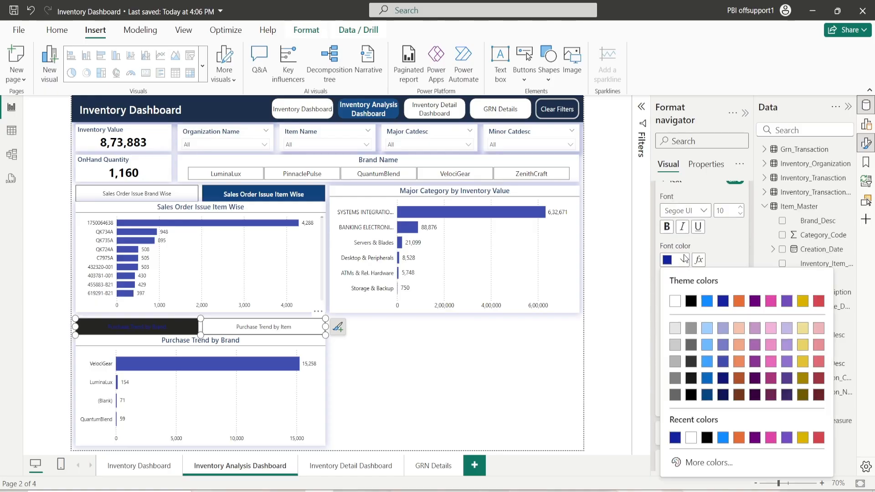
{"action": "left_click", "coordinate": [691, 438]}
Fill the navigator's Selected state with a custom dark purple and test it by switching between Purchase Trend by Item and by Brand
{"action": "scroll", "coordinate": [694, 375], "scroll_direction": "down", "scroll_amount": 4}
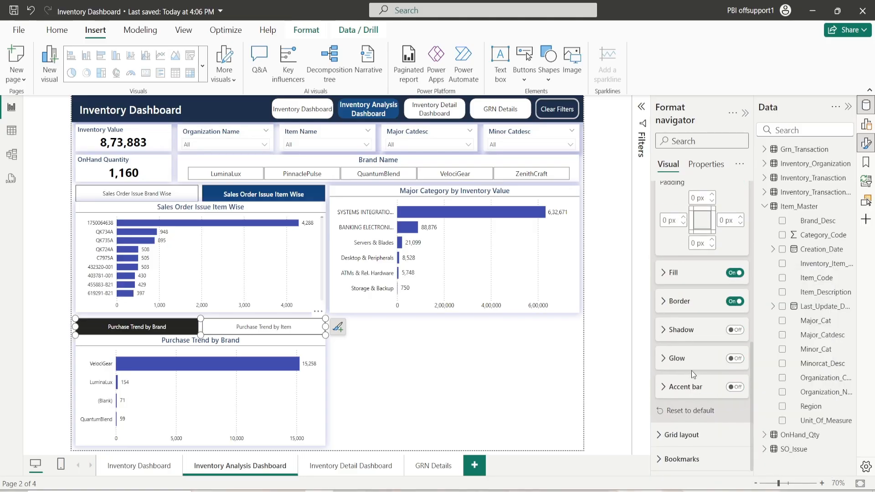
{"action": "left_click", "coordinate": [669, 275]}
{"action": "left_click", "coordinate": [682, 304]}
{"action": "left_click", "coordinate": [684, 276]}
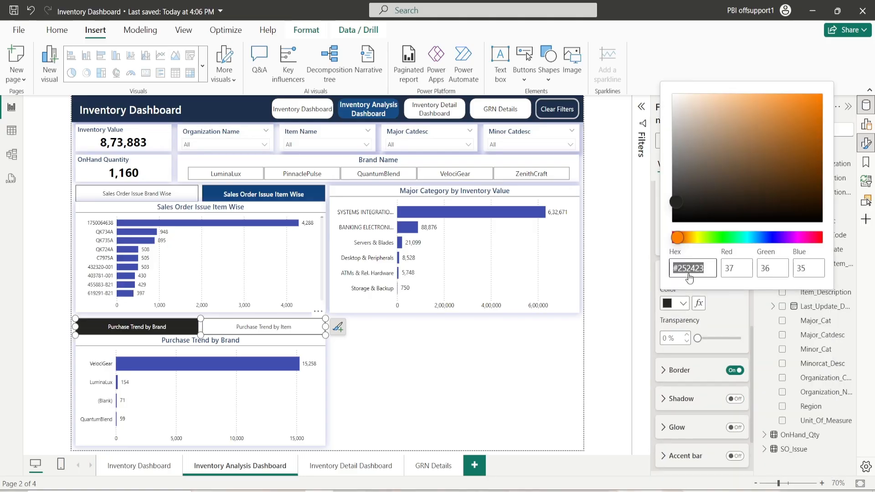
{"action": "left_click", "coordinate": [690, 238]}
{"action": "left_click_drag", "start_coordinate": [691, 239], "coordinate": [776, 229]}
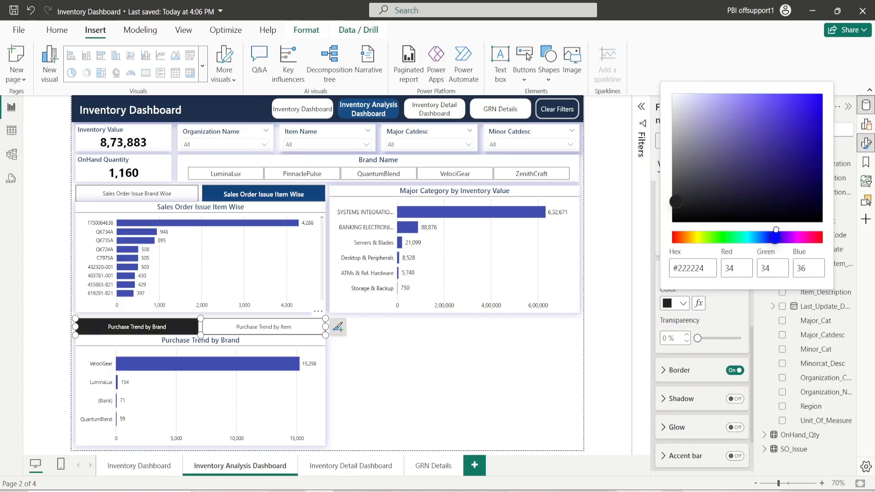
{"action": "left_click", "coordinate": [752, 135]}
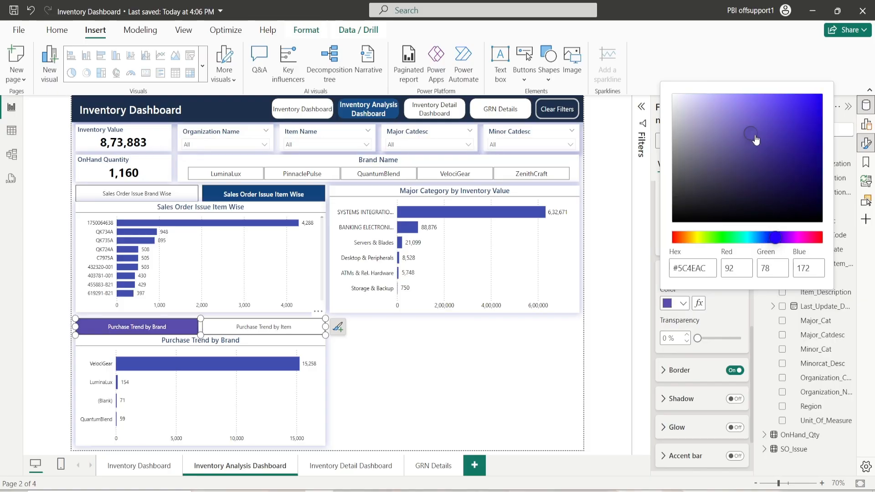
{"action": "left_click_drag", "start_coordinate": [752, 136], "coordinate": [743, 133]}
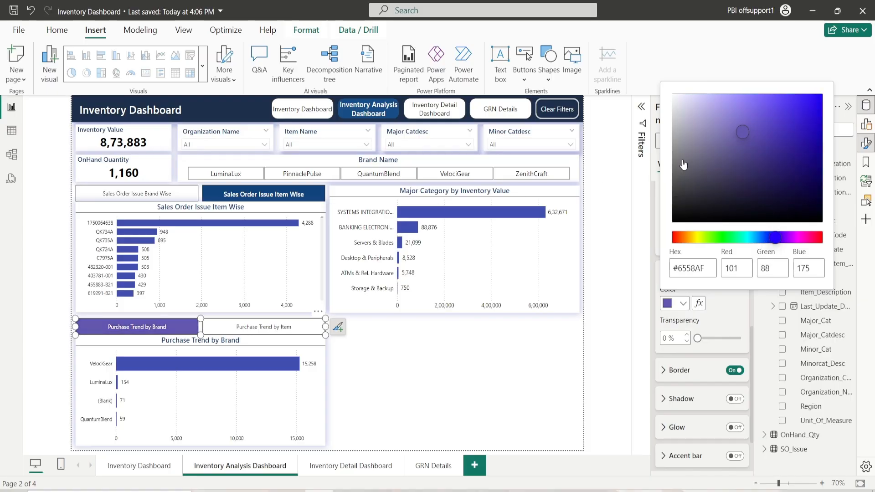
{"action": "left_click", "coordinate": [760, 146]}
{"action": "left_click", "coordinate": [433, 388]}
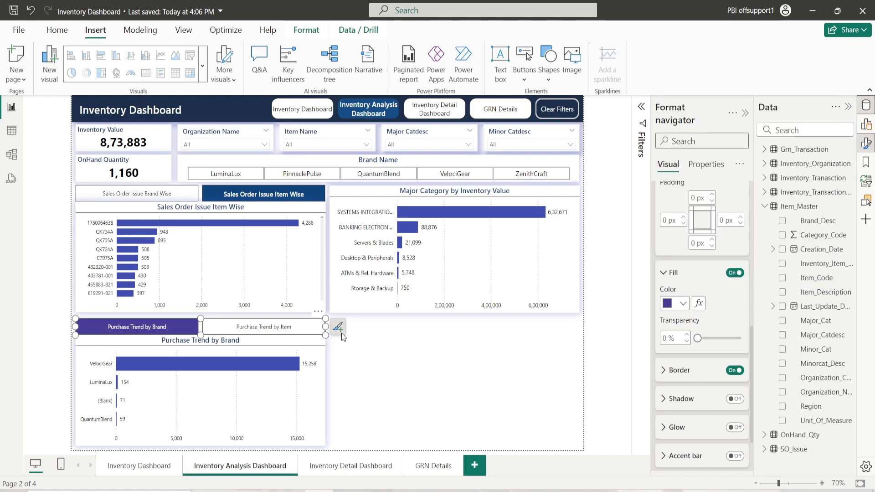
{"action": "left_click", "coordinate": [241, 328]}
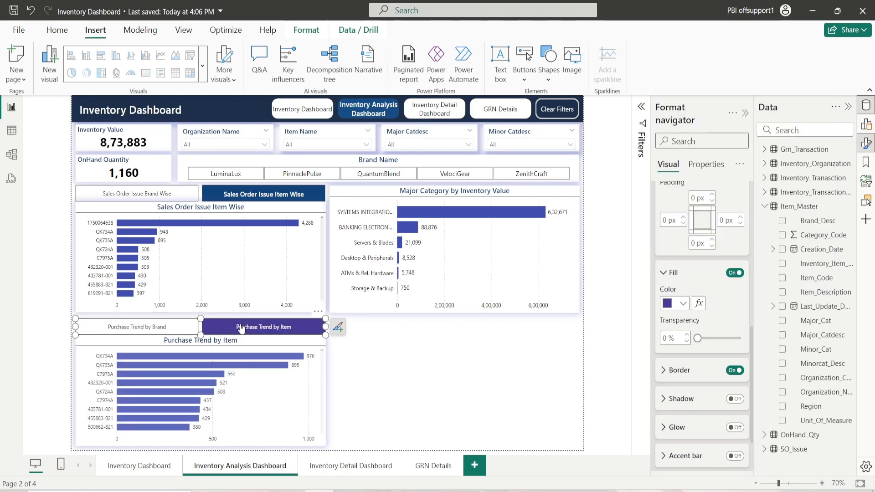
{"action": "left_click", "coordinate": [156, 331]}
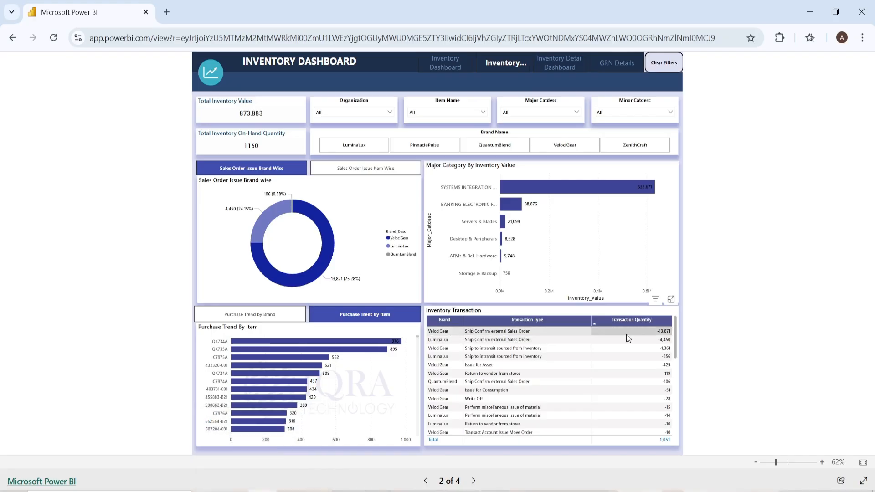
Switch back to Power BI Desktop, clear the field search, and insert an empty table visual below the Major Category by Inventory Value chart
{"action": "left_click", "coordinate": [280, 491]}
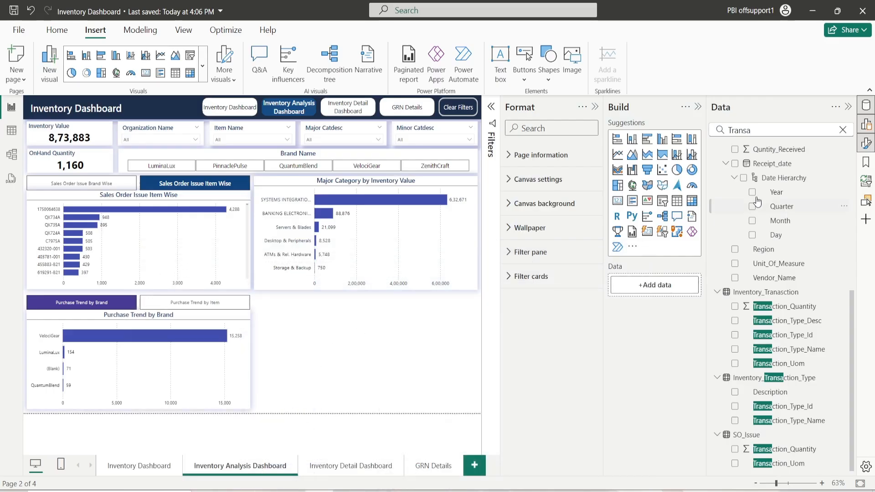
{"action": "left_click", "coordinate": [843, 130]}
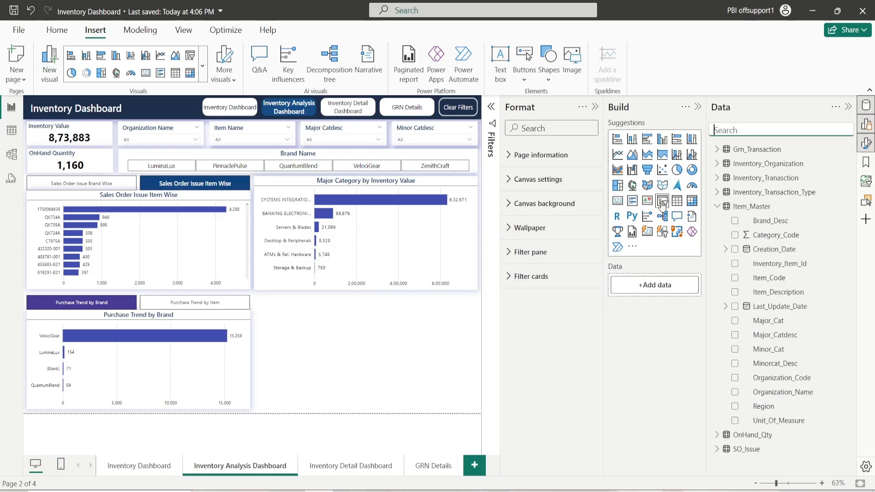
{"action": "left_click_drag", "start_coordinate": [678, 201], "coordinate": [361, 318]}
Size the empty table to a height of 305 and a width of 625, and set its horizontal position to 645
{"action": "left_click", "coordinate": [525, 180]}
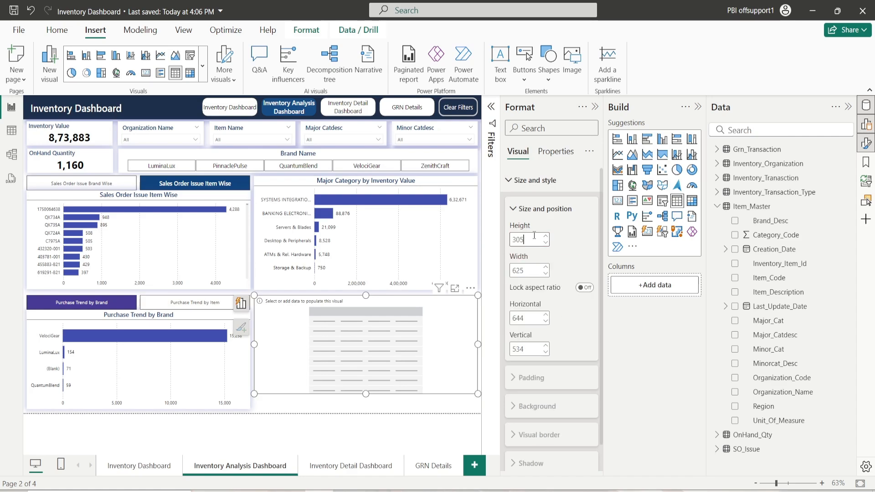
{"action": "key", "text": "Return"}
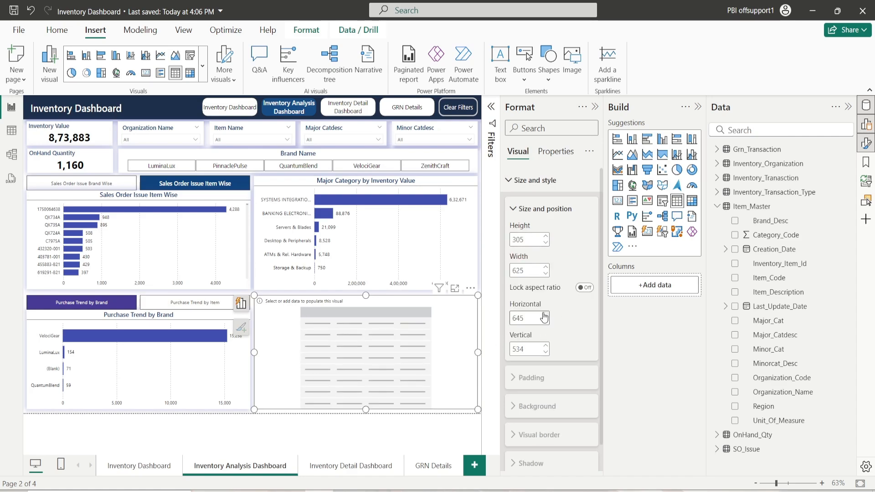
{"action": "left_click", "coordinate": [544, 317]}
{"action": "left_click", "coordinate": [594, 107]}
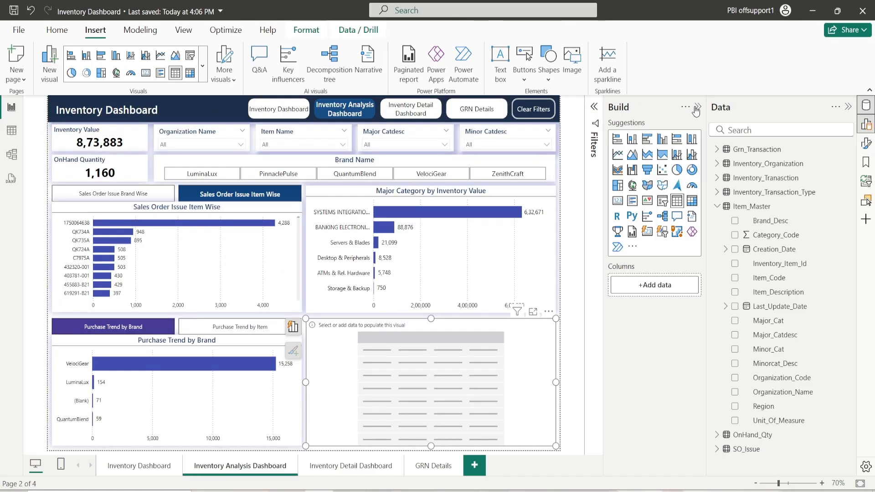
{"action": "left_click", "coordinate": [697, 108]}
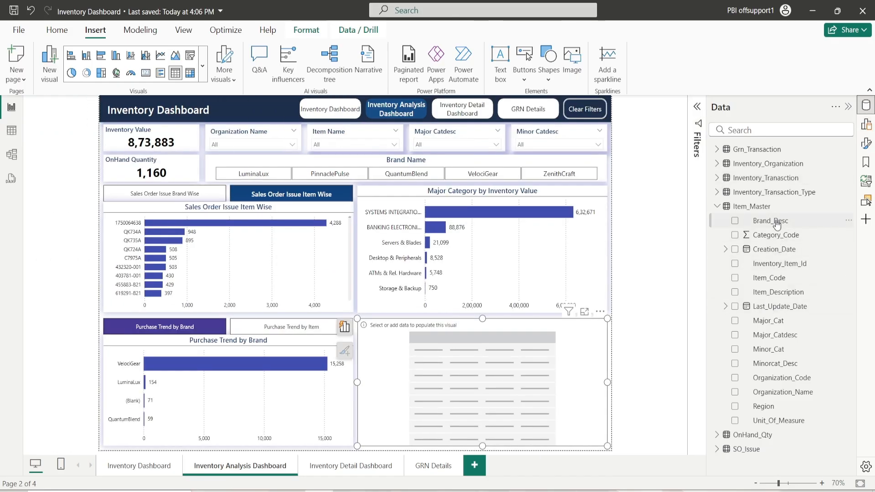
Add Brand_Desc from Item_Master as the empty table's first column, with the build and format options open alongside
{"action": "left_click_drag", "start_coordinate": [777, 224], "coordinate": [550, 359]}
{"action": "left_click", "coordinate": [866, 124]}
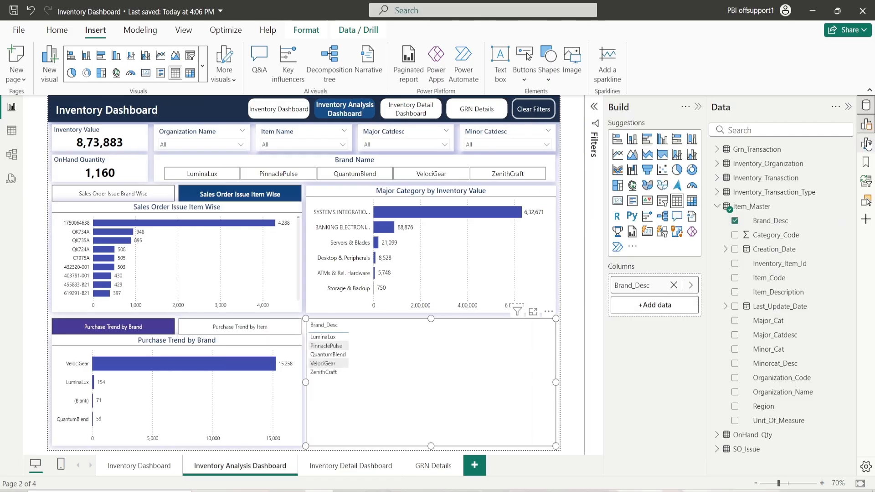
{"action": "left_click", "coordinate": [866, 144]}
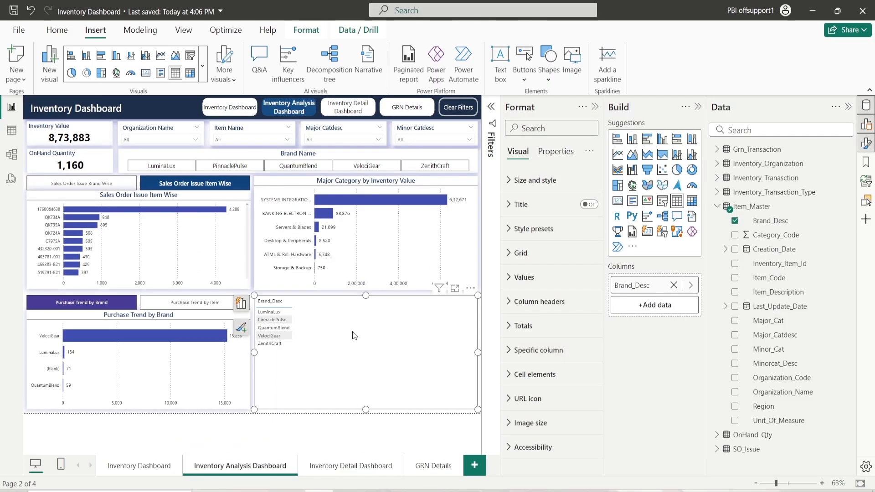
{"action": "key", "text": "ctrl+z"}
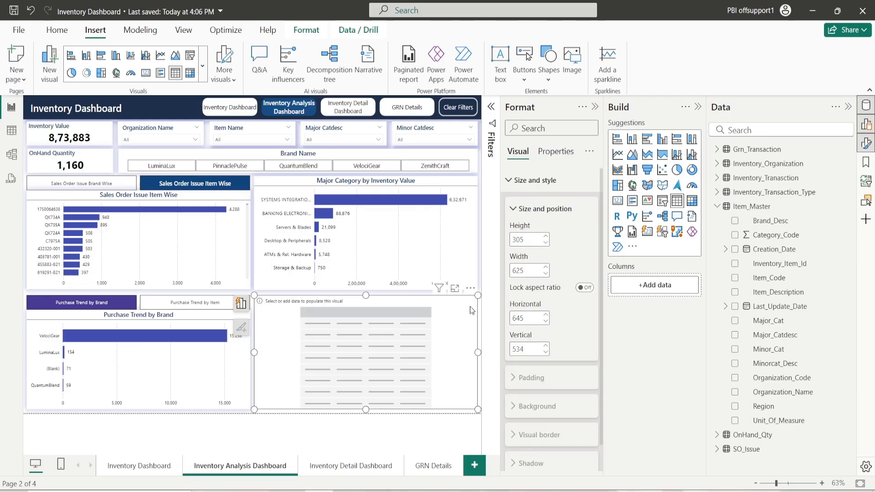
{"action": "left_click", "coordinate": [536, 211]}
{"action": "left_click", "coordinate": [536, 182]}
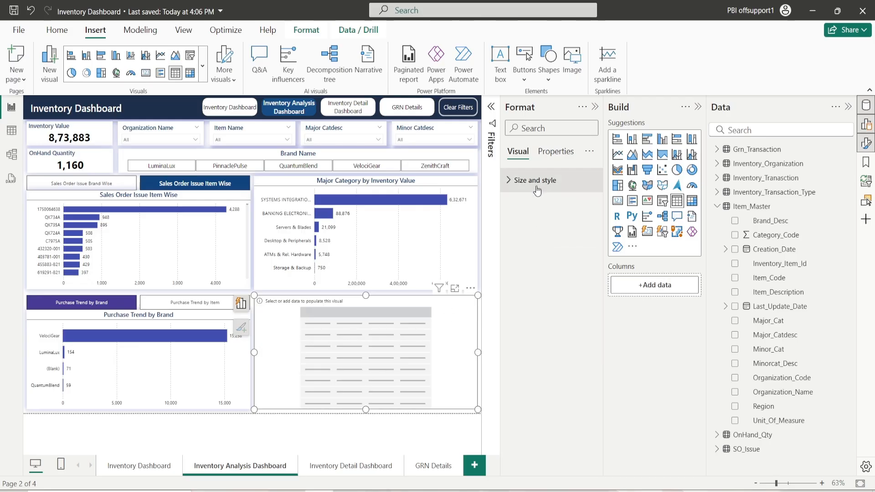
{"action": "left_click_drag", "start_coordinate": [770, 221], "coordinate": [668, 283]}
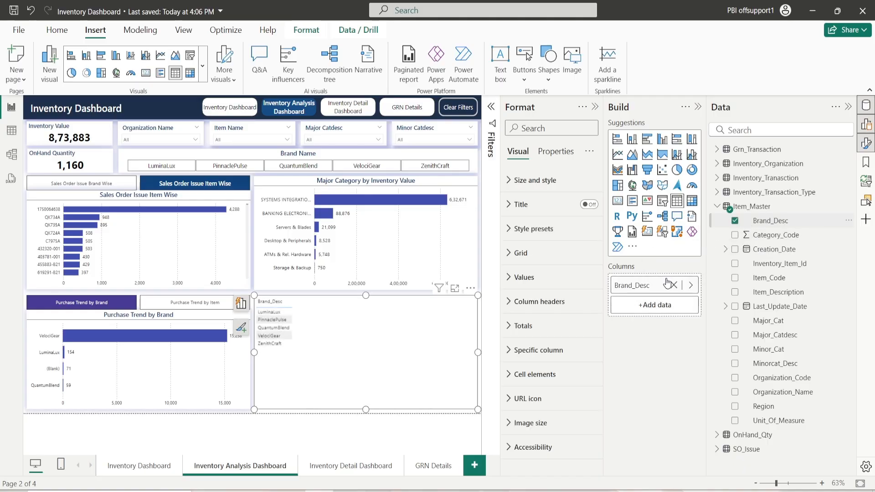
Add Transaction_Type_Name from Inventory_Transaction_Type as the table's second column
{"action": "left_click", "coordinate": [718, 192]}
{"action": "left_click_drag", "start_coordinate": [782, 234], "coordinate": [655, 313]}
{"action": "left_click", "coordinate": [718, 208]}
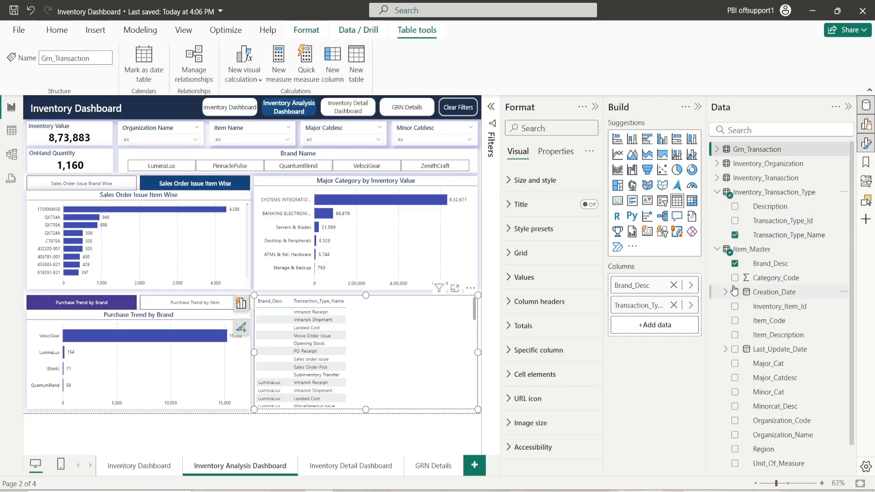
Add Transaction_Quantity from the inventory transaction data as the third column and sort the table by it in descending order
{"action": "left_click", "coordinate": [717, 249]}
{"action": "left_click", "coordinate": [717, 192]}
{"action": "left_click", "coordinate": [717, 178]}
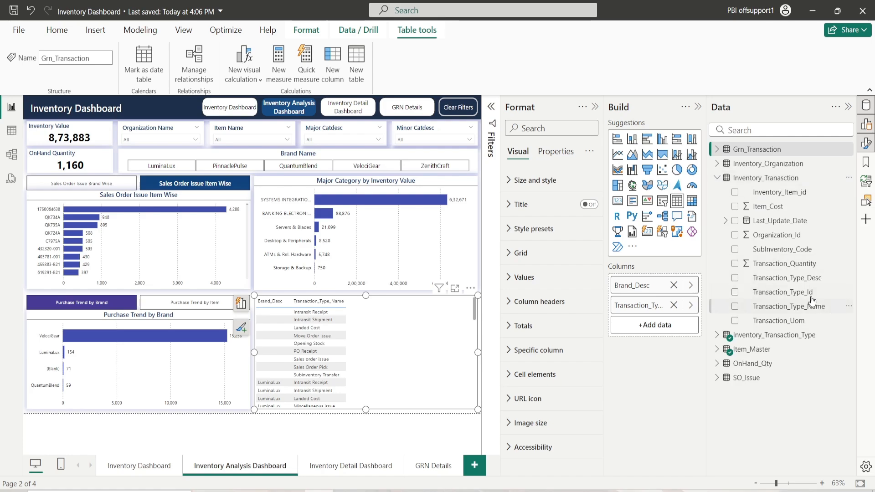
{"action": "left_click_drag", "start_coordinate": [803, 265], "coordinate": [656, 325]}
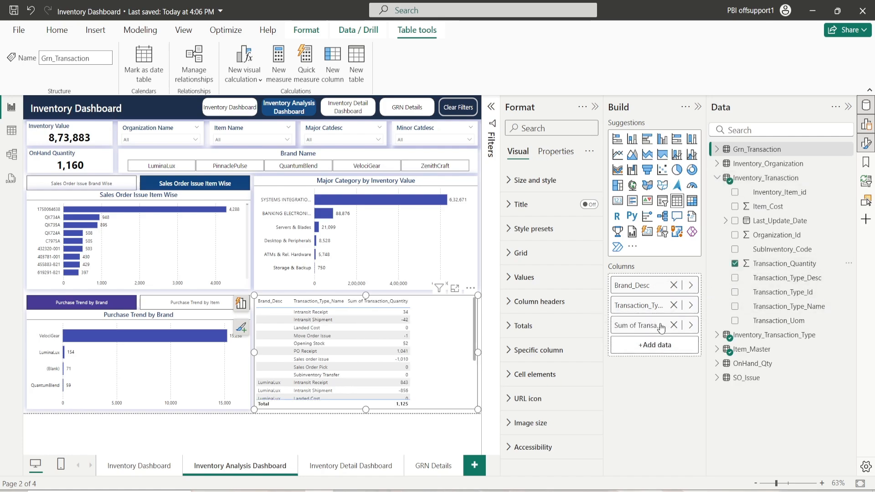
{"action": "left_click", "coordinate": [399, 302]}
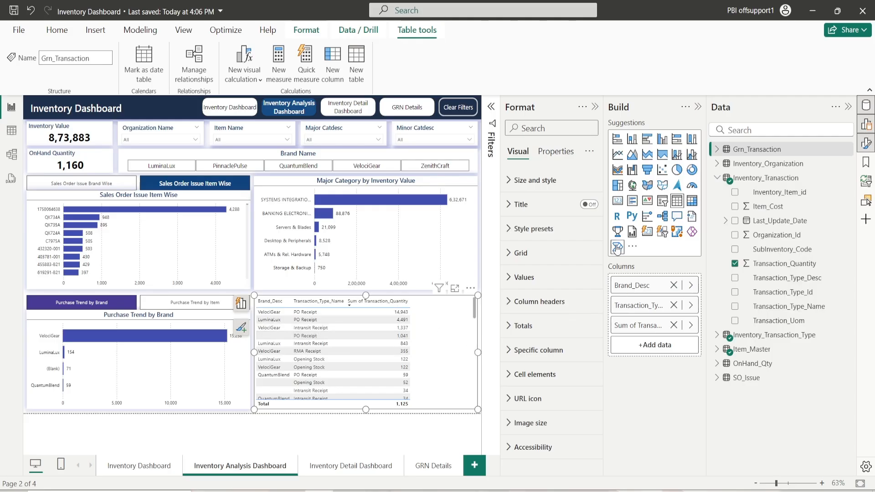
Rename the table's Brand_Desc column as Brand Name
{"action": "double_click", "coordinate": [653, 281]}
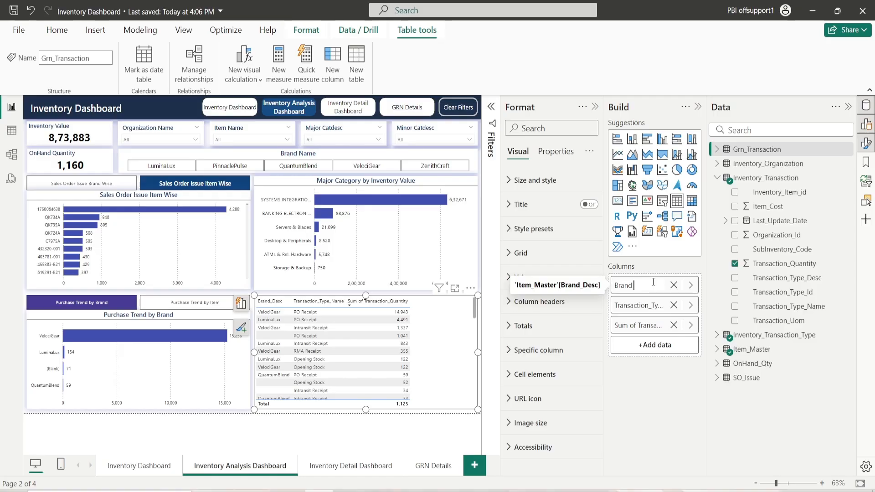
{"action": "type", "text": "Brand Name"}
{"action": "key", "text": "Return"}
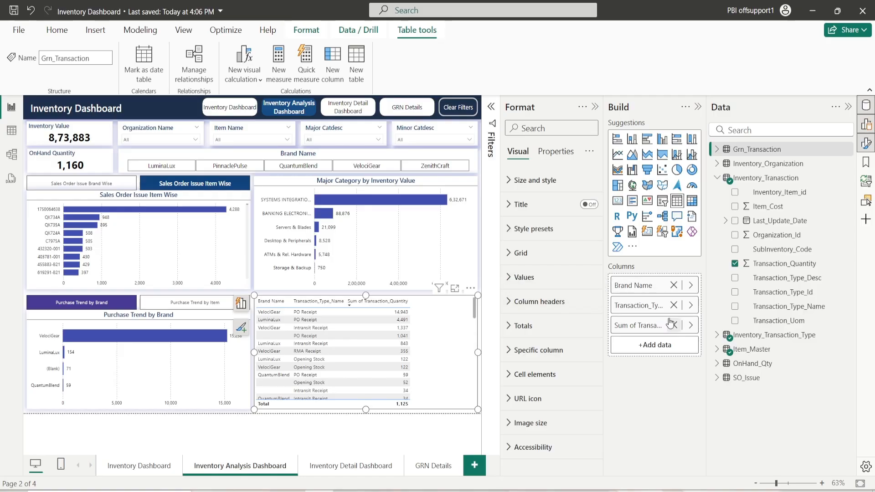
Rename the table's Transaction_Type_Name column as Transaction Type
{"action": "double_click", "coordinate": [656, 306]}
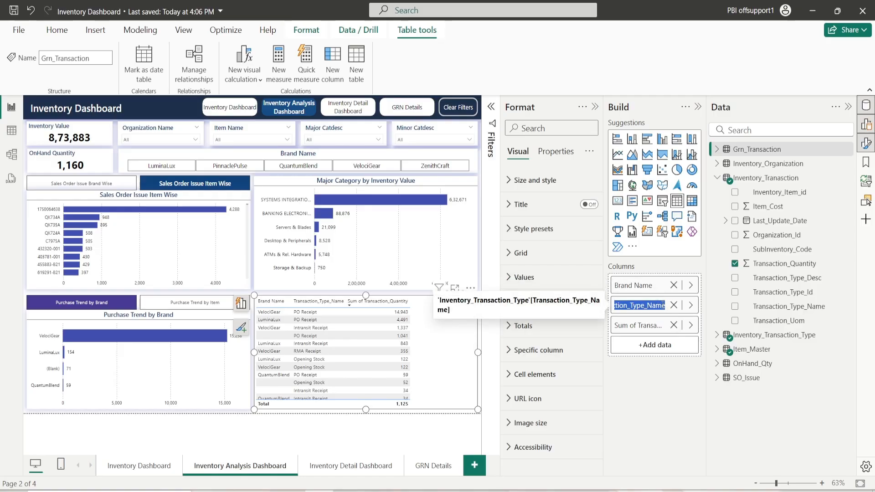
{"action": "left_click", "coordinate": [663, 306]}
{"action": "key", "text": "BackSpace"}
{"action": "key", "text": "BackSpace"}
{"action": "key", "text": "BackSpace"}
{"action": "key", "text": "BackSpace"}
{"action": "key", "text": "BackSpace"}
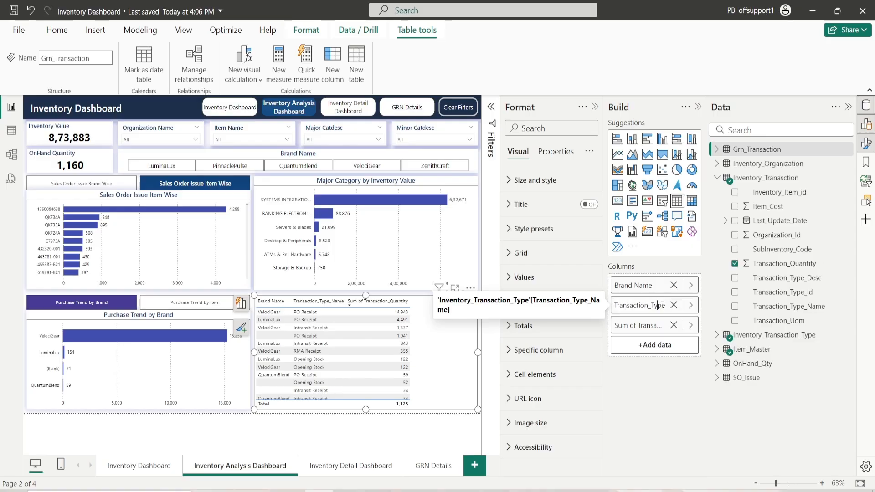
{"action": "key", "text": "BackSpace"}
{"action": "key", "text": "Return"}
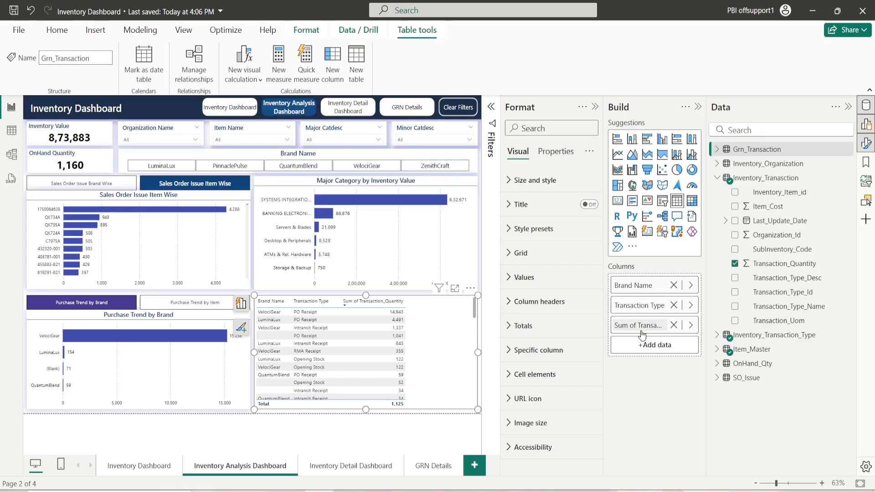
Rename the table's Sum of Transaction_Quantity column as Transaction Quantity
{"action": "double_click", "coordinate": [656, 326]}
{"action": "left_click", "coordinate": [664, 326]}
{"action": "left_click", "coordinate": [643, 325]}
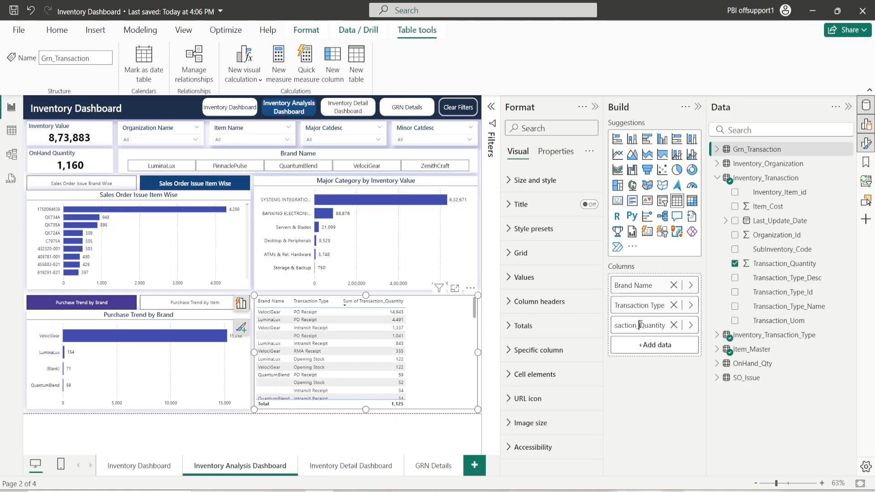
{"action": "key", "text": "BackSpace"}
{"action": "key", "text": "Home"}
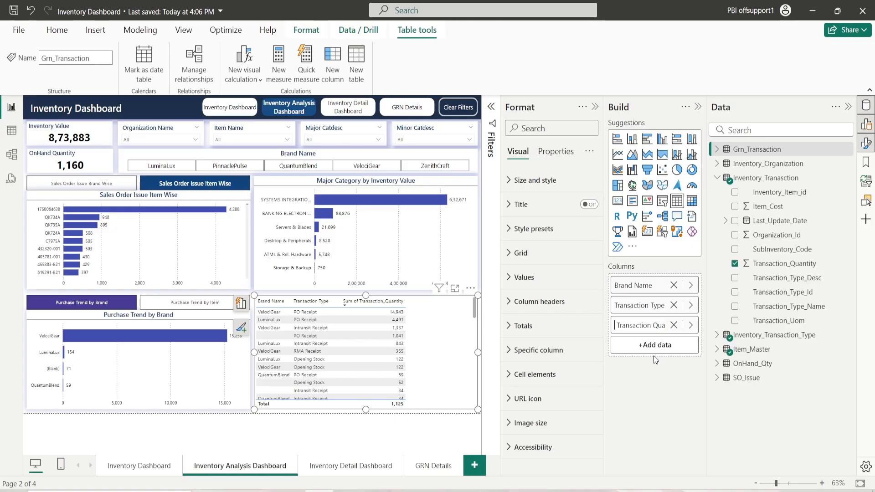
{"action": "key", "text": "Return"}
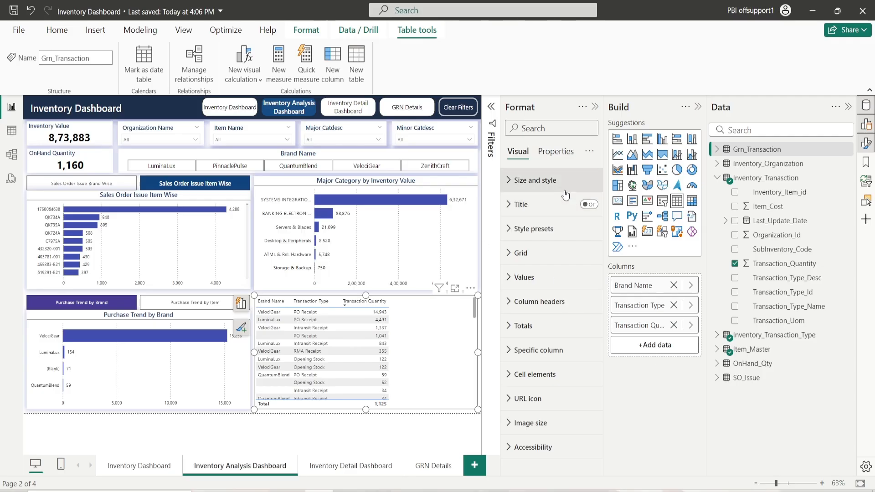
Turn on the table's shadow with the recently used medium blue color and set its position to Center
{"action": "left_click", "coordinate": [535, 181]}
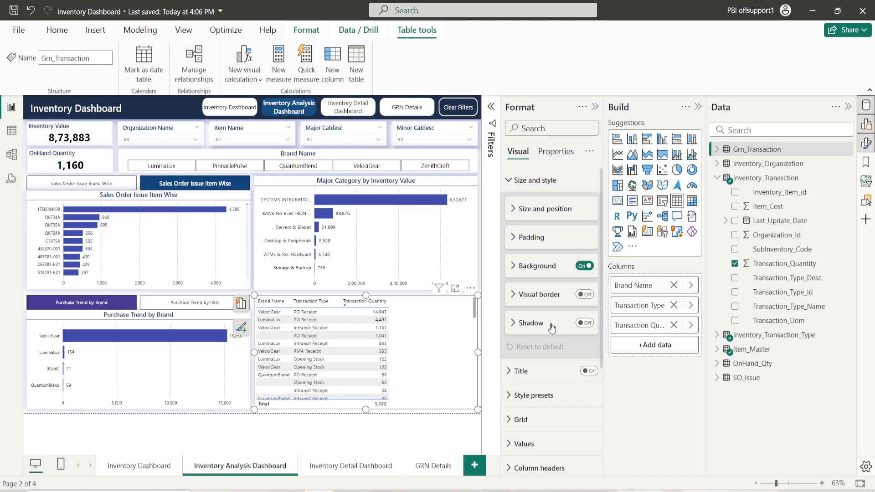
{"action": "left_click", "coordinate": [585, 323]}
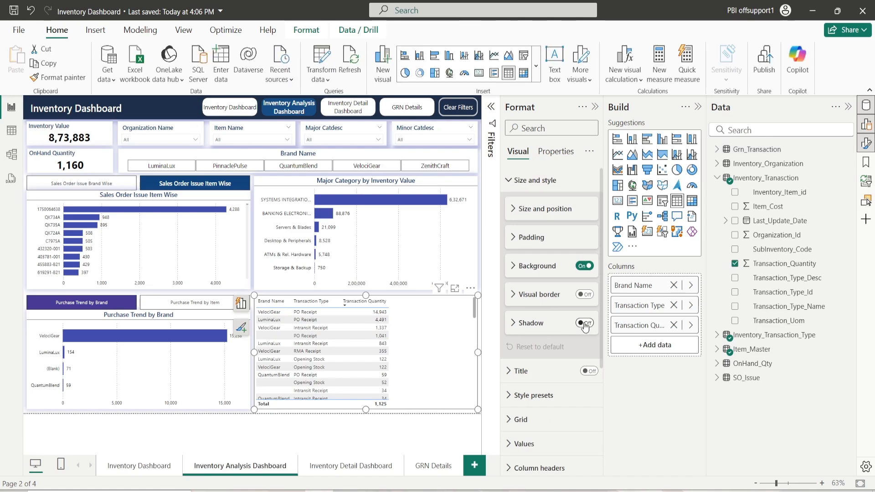
{"action": "left_click", "coordinate": [529, 323]}
{"action": "left_click", "coordinate": [533, 354]}
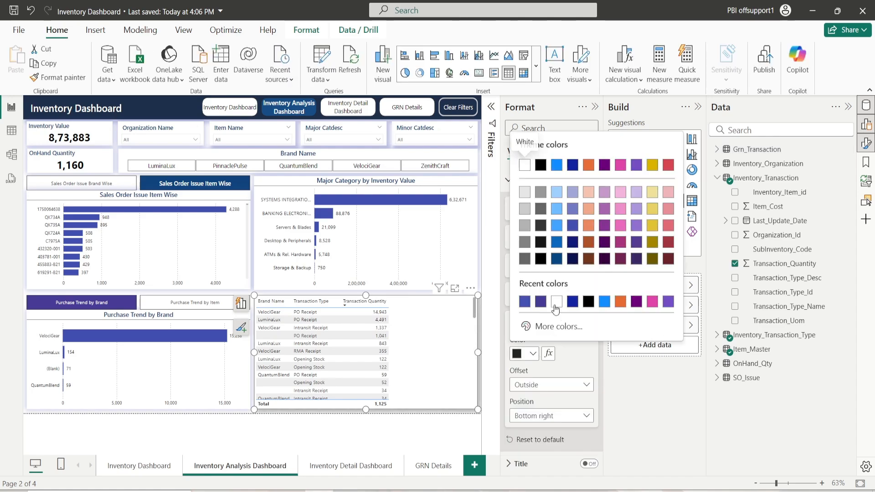
{"action": "left_click", "coordinate": [524, 304]}
{"action": "left_click", "coordinate": [538, 416]}
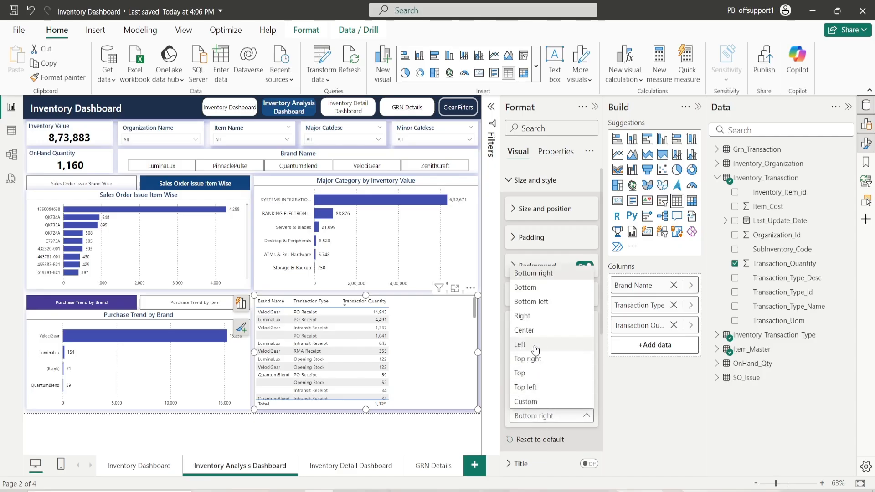
{"action": "left_click", "coordinate": [533, 331]}
{"action": "left_click", "coordinate": [529, 325]}
{"action": "left_click", "coordinate": [520, 179]}
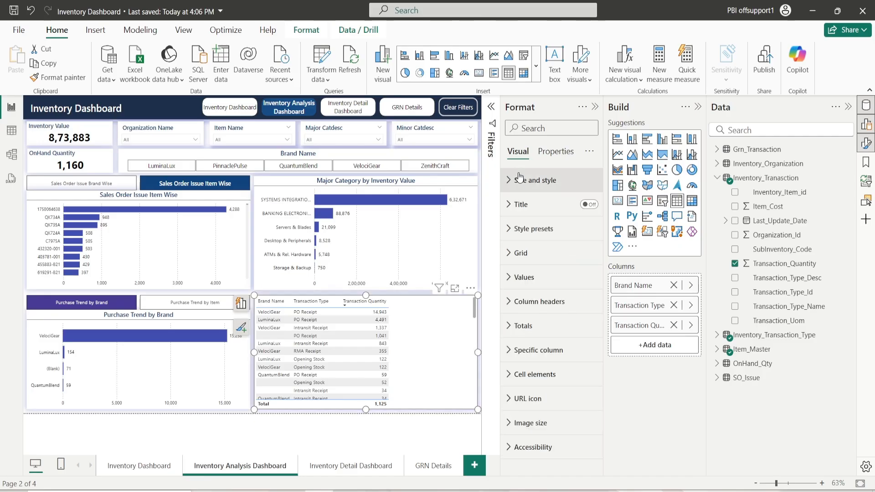
Turn on the table's title and set its text to Inventory Transaction
{"action": "left_click", "coordinate": [589, 204]}
{"action": "left_click", "coordinate": [547, 204]}
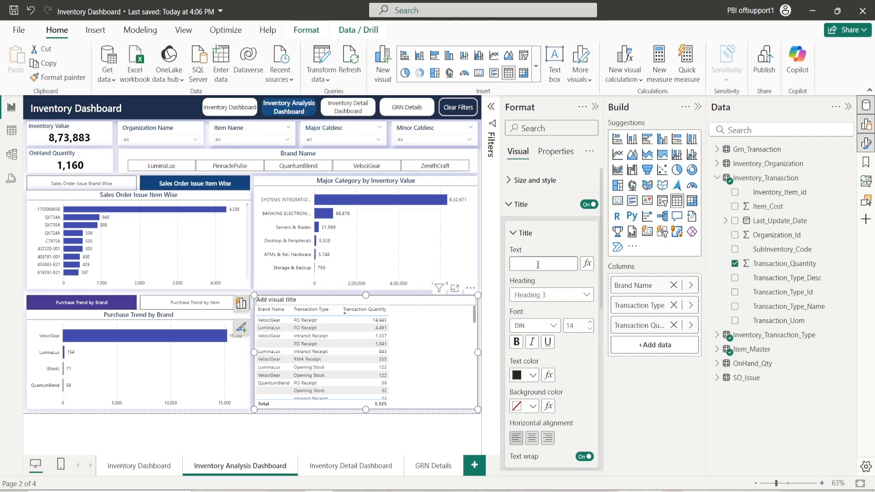
{"action": "left_click", "coordinate": [537, 265]}
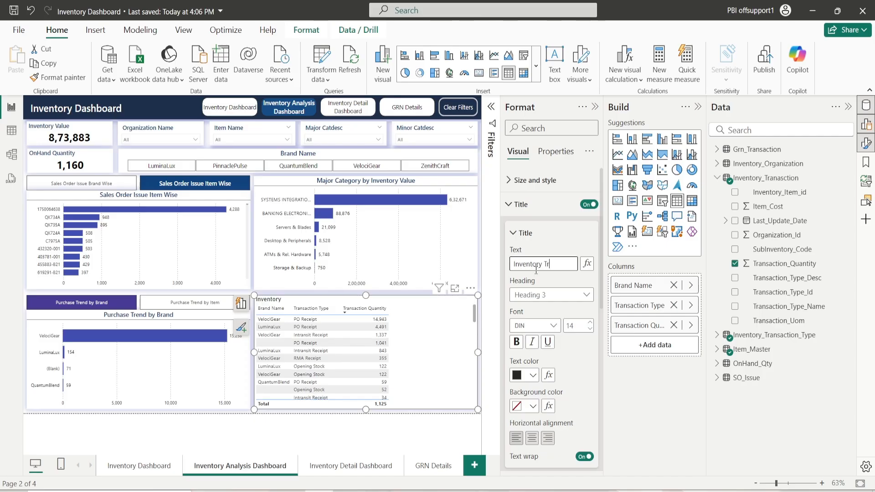
{"action": "type", "text": "Inventory Transaction"}
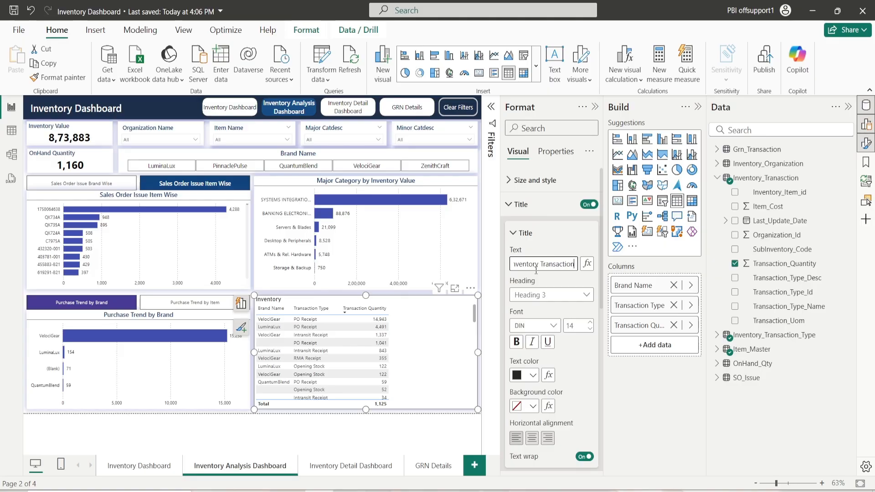
Format the table title in Segoe UI Semibold, size 13, with the recently used dark purple text color
{"action": "left_click", "coordinate": [534, 325]}
{"action": "scroll", "coordinate": [557, 286], "scroll_direction": "down", "scroll_amount": 2}
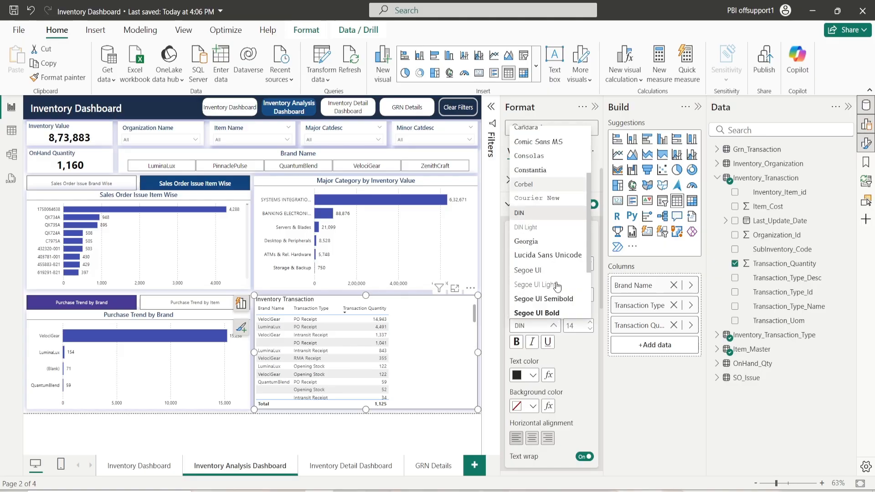
{"action": "left_click", "coordinate": [543, 299]}
{"action": "left_click", "coordinate": [586, 329]}
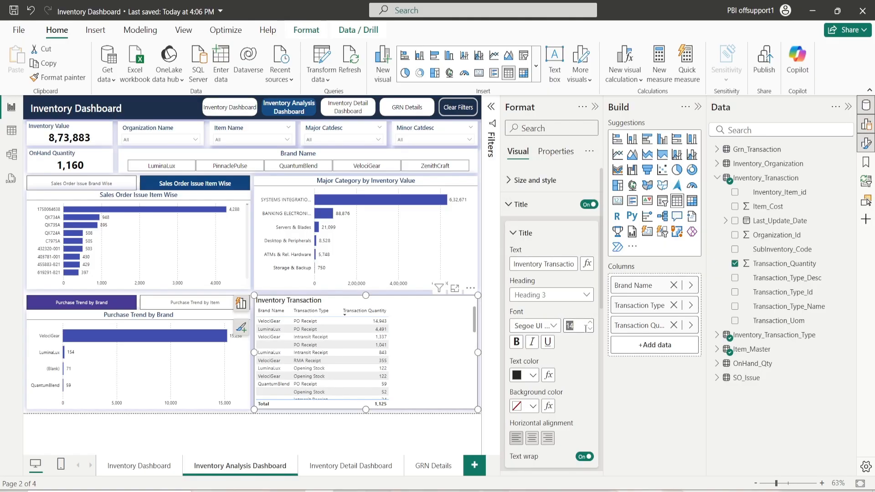
{"action": "left_click", "coordinate": [532, 375]}
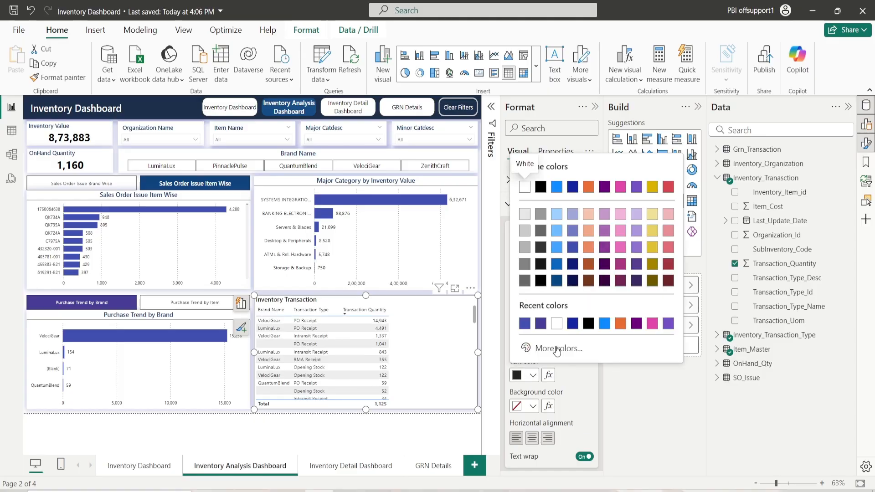
{"action": "left_click", "coordinate": [541, 327]}
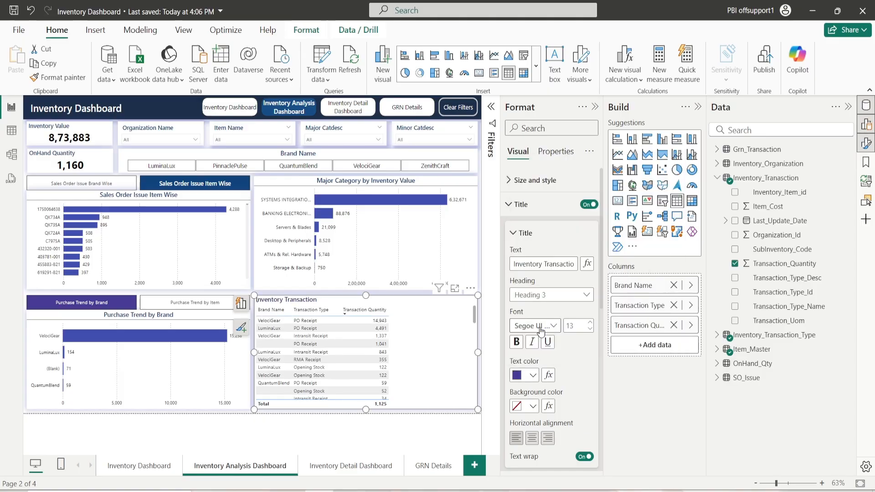
Give the table title a white background and center it horizontally
{"action": "left_click", "coordinate": [532, 406]}
{"action": "left_click", "coordinate": [516, 165]}
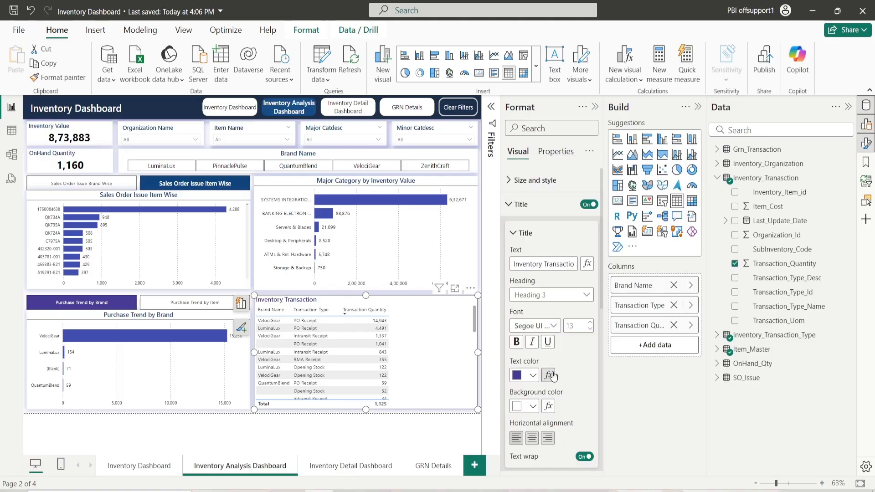
{"action": "scroll", "coordinate": [545, 378], "scroll_direction": "down", "scroll_amount": 2}
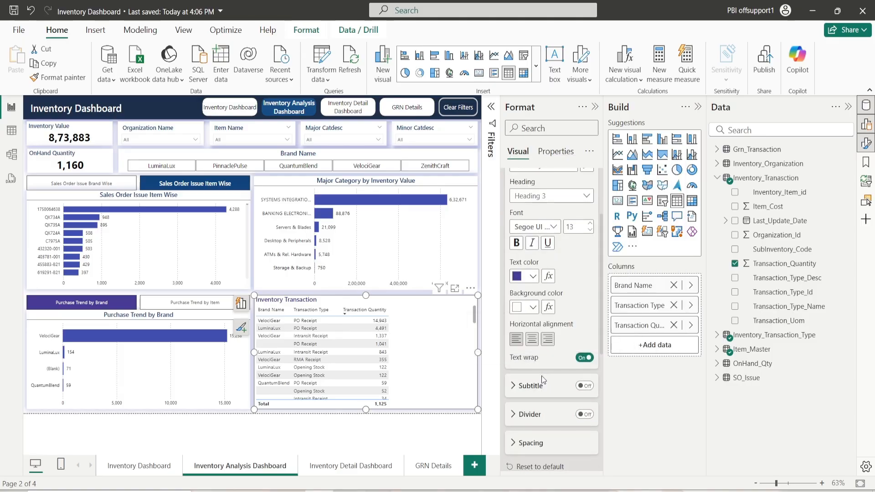
{"action": "left_click", "coordinate": [533, 340]}
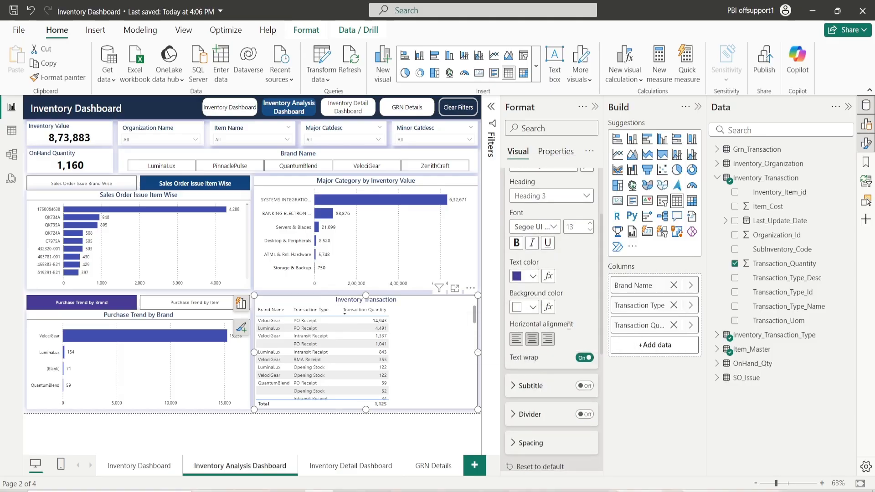
{"action": "scroll", "coordinate": [501, 237], "scroll_direction": "up", "scroll_amount": 2}
{"action": "left_click", "coordinate": [523, 232]}
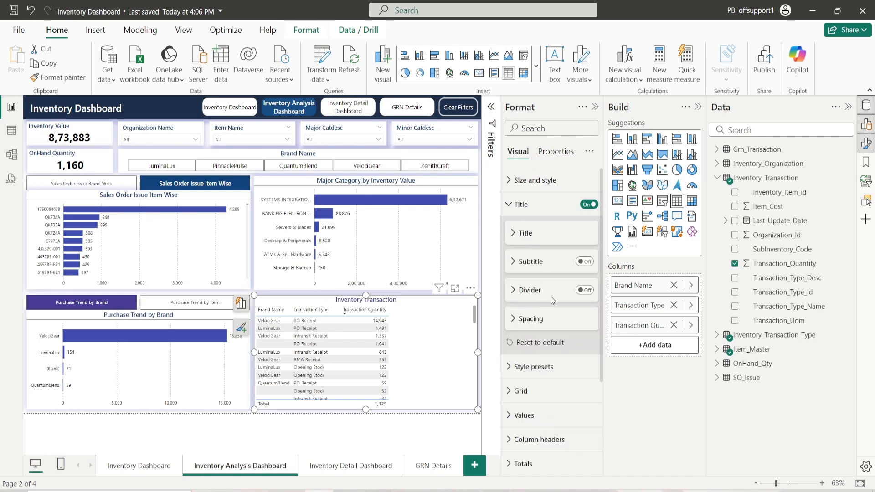
Turn on the divider below the Inventory Transaction title and set its color to Black, 20% lighter
{"action": "left_click", "coordinate": [580, 291]}
{"action": "left_click", "coordinate": [575, 297]}
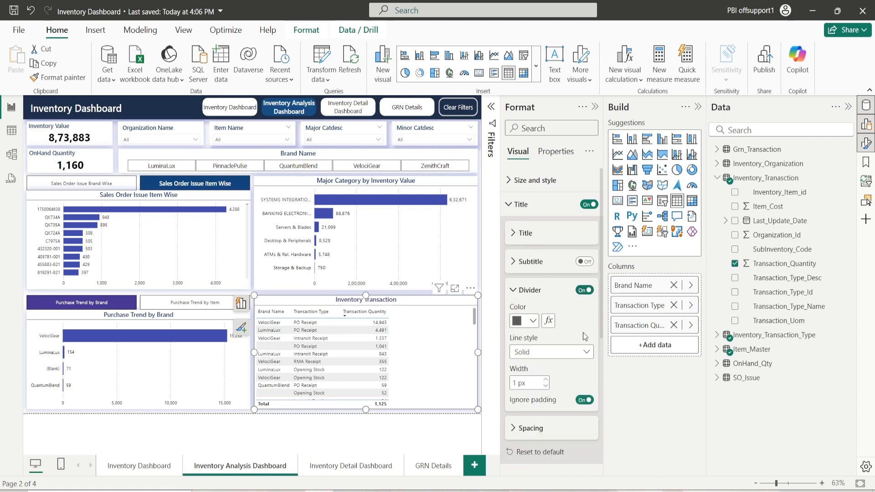
{"action": "left_click", "coordinate": [533, 321]}
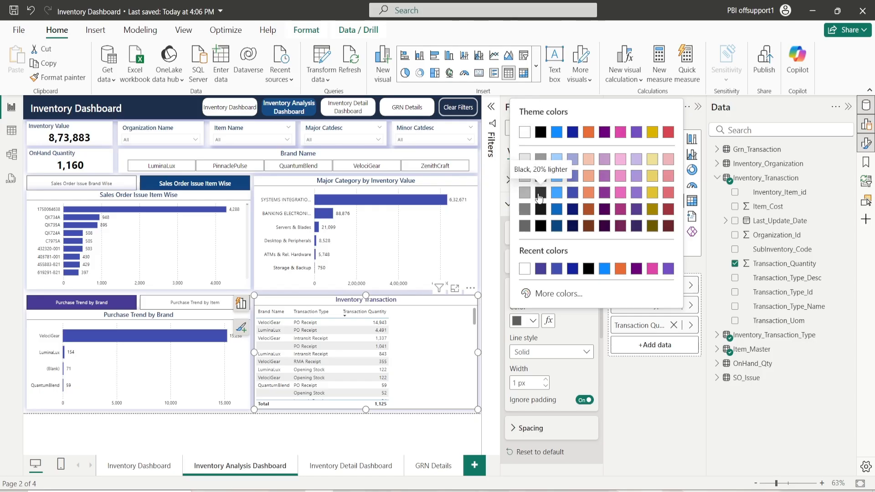
{"action": "left_click", "coordinate": [540, 197]}
{"action": "left_click", "coordinate": [530, 292]}
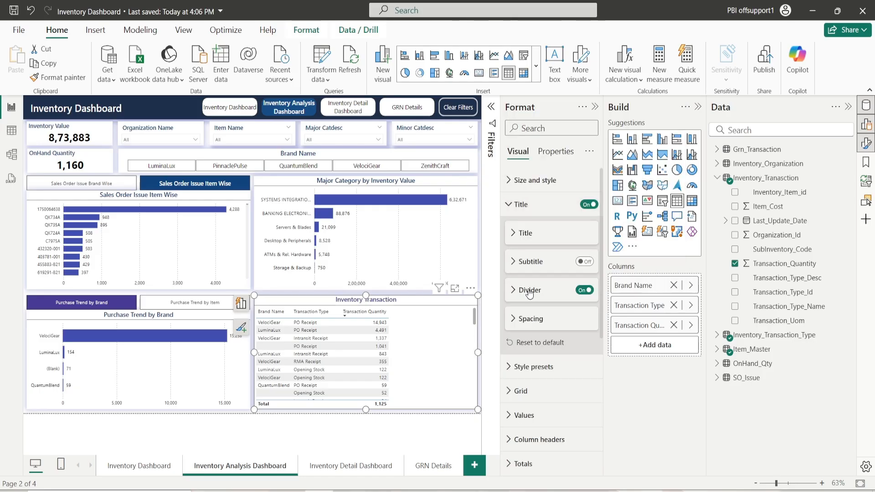
{"action": "left_click", "coordinate": [536, 211]}
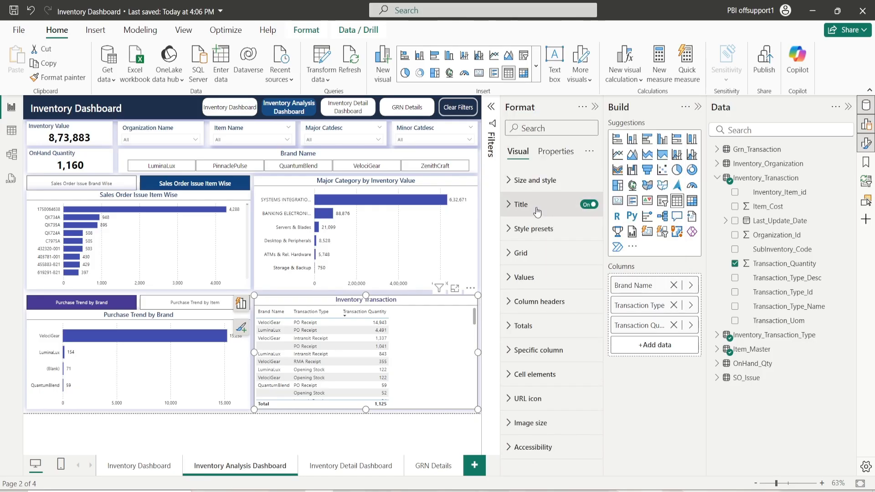
Turn on vertical gridlines for the table and set their color to a medium gray
{"action": "left_click", "coordinate": [529, 264]}
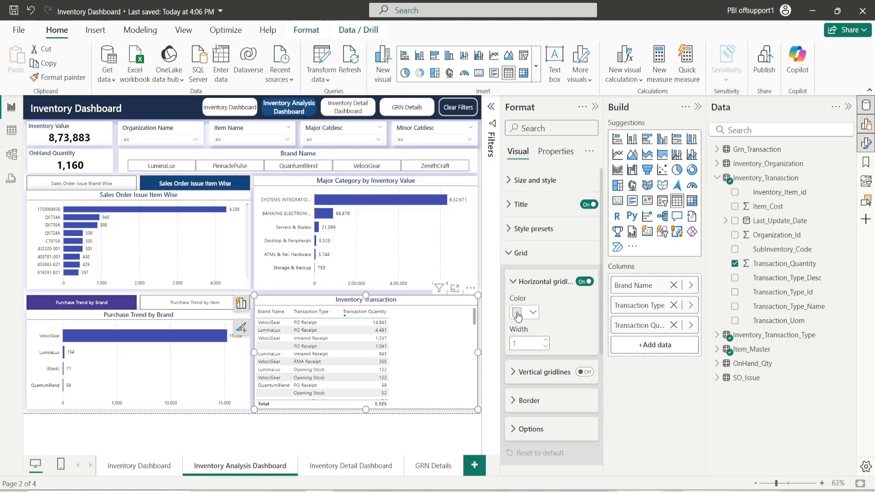
{"action": "left_click", "coordinate": [527, 287]}
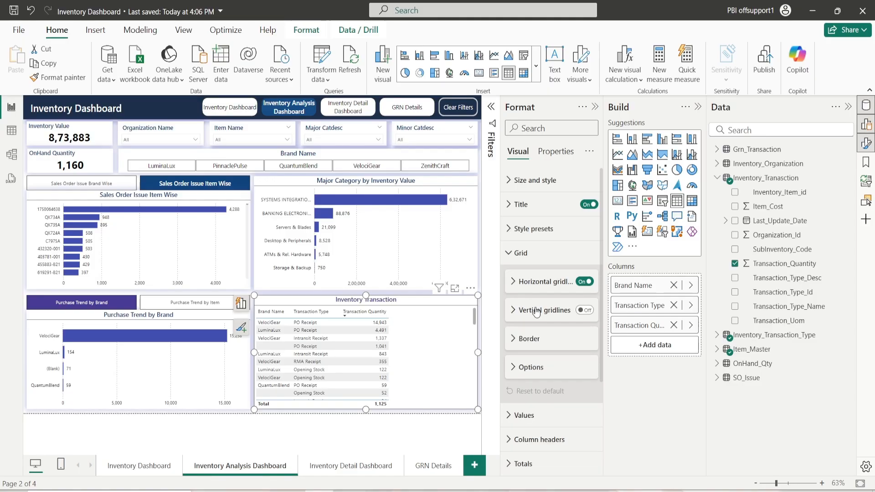
{"action": "left_click", "coordinate": [581, 316]}
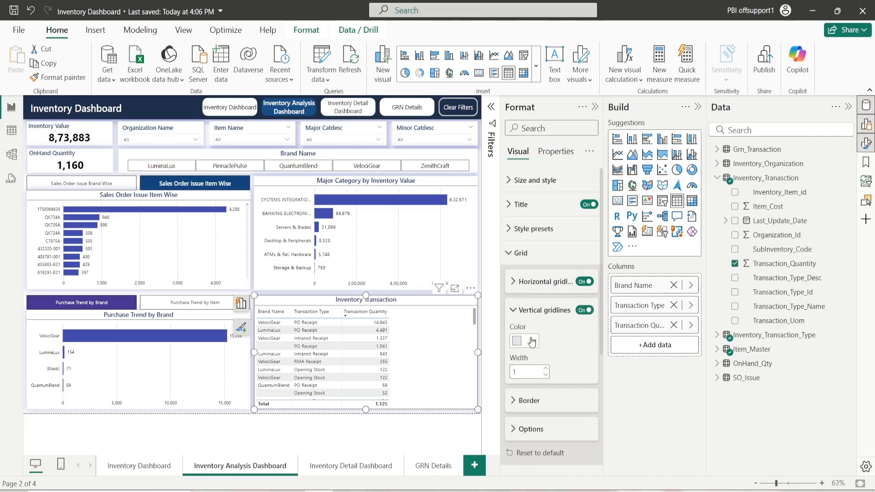
{"action": "left_click", "coordinate": [531, 342]}
{"action": "left_click", "coordinate": [538, 202]}
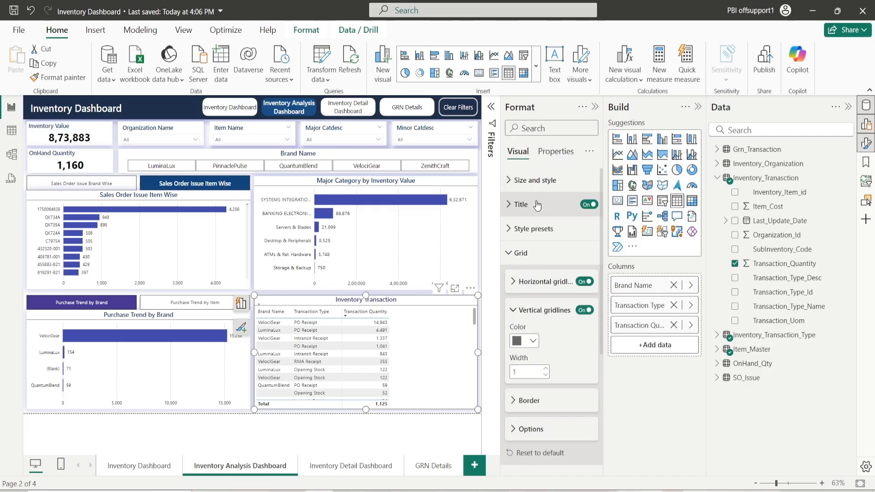
{"action": "left_click", "coordinate": [527, 344]}
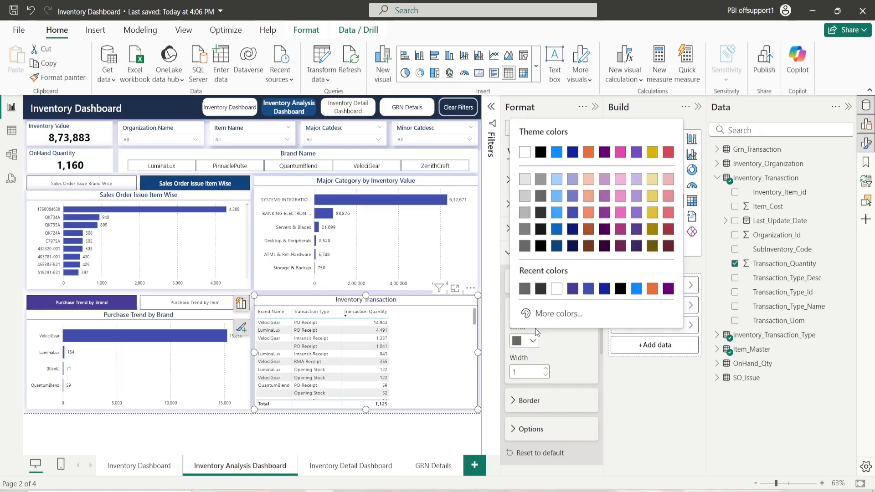
{"action": "left_click", "coordinate": [540, 179]}
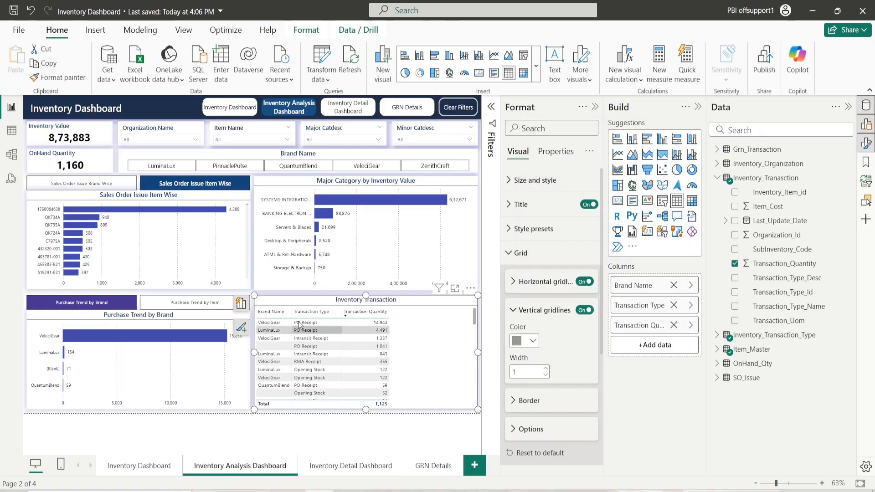
{"action": "left_click", "coordinate": [521, 314]}
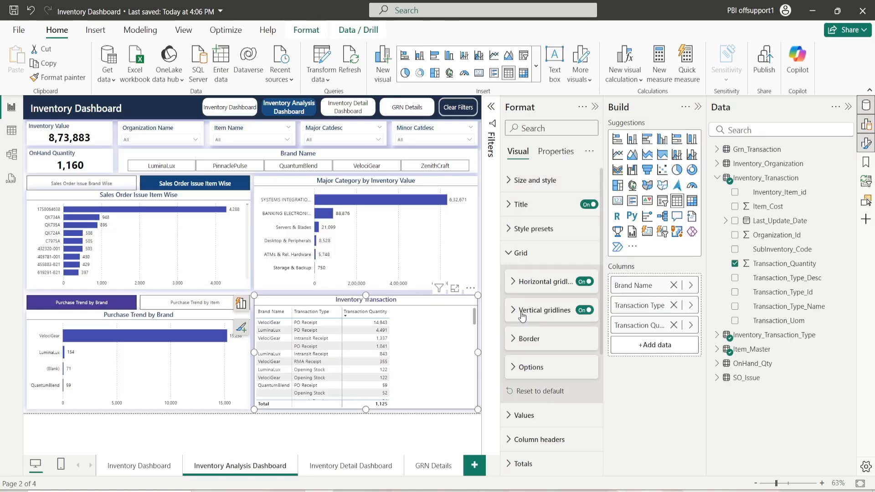
Set the color of the table's grid border to black for all sections
{"action": "left_click", "coordinate": [520, 337]}
{"action": "scroll", "coordinate": [529, 369], "scroll_direction": "down", "scroll_amount": 2}
{"action": "left_click", "coordinate": [530, 368]}
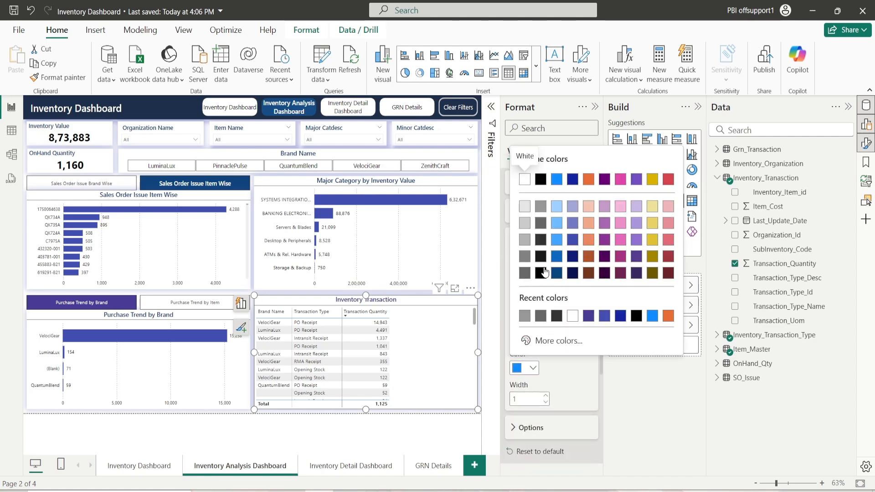
{"action": "left_click", "coordinate": [529, 172]}
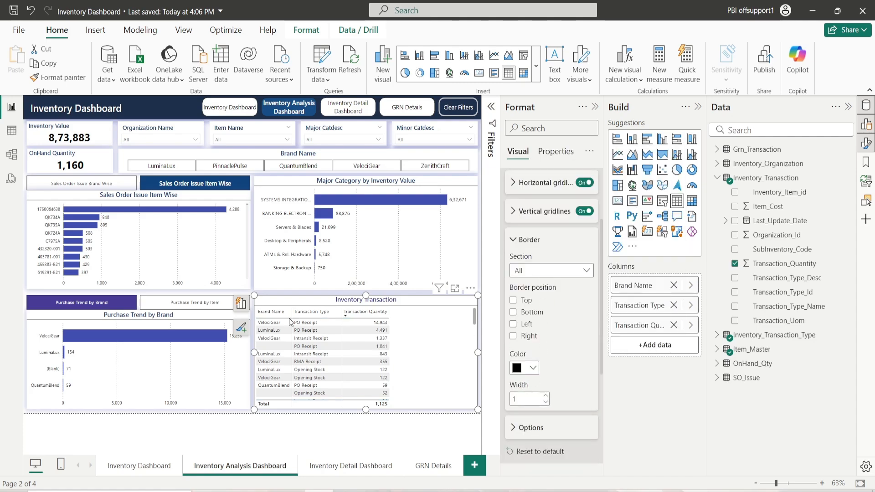
{"action": "scroll", "coordinate": [532, 330], "scroll_direction": "up", "scroll_amount": 2}
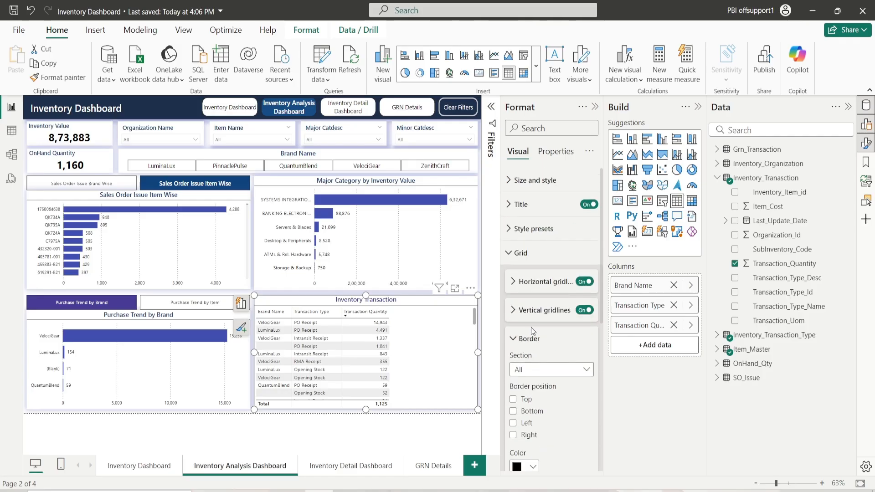
{"action": "left_click", "coordinate": [532, 339]}
{"action": "left_click", "coordinate": [523, 368]}
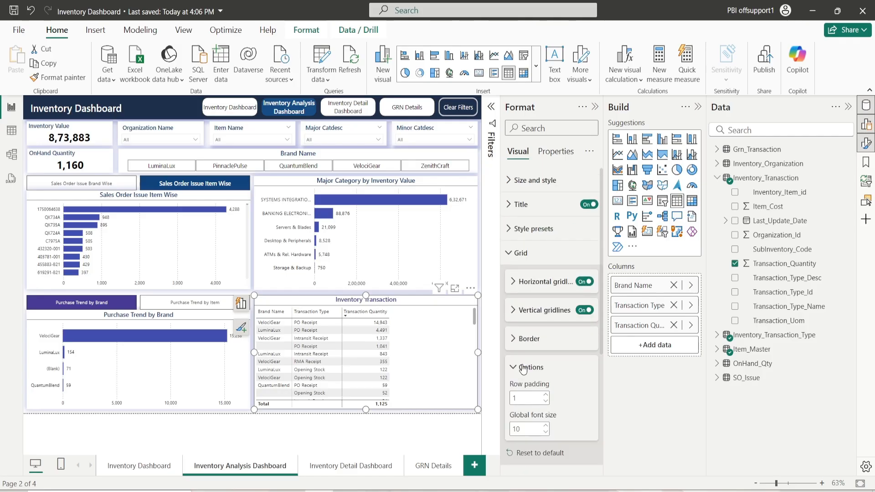
{"action": "left_click", "coordinate": [523, 368]}
{"action": "left_click", "coordinate": [524, 254]}
Format the table values with font size 12, black text and a white background
{"action": "left_click", "coordinate": [526, 278]}
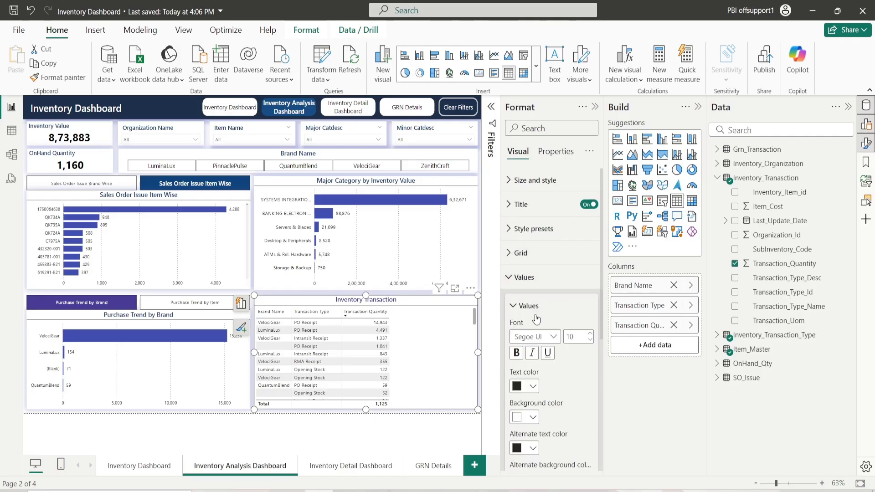
{"action": "scroll", "coordinate": [537, 323], "scroll_direction": "down", "scroll_amount": 2}
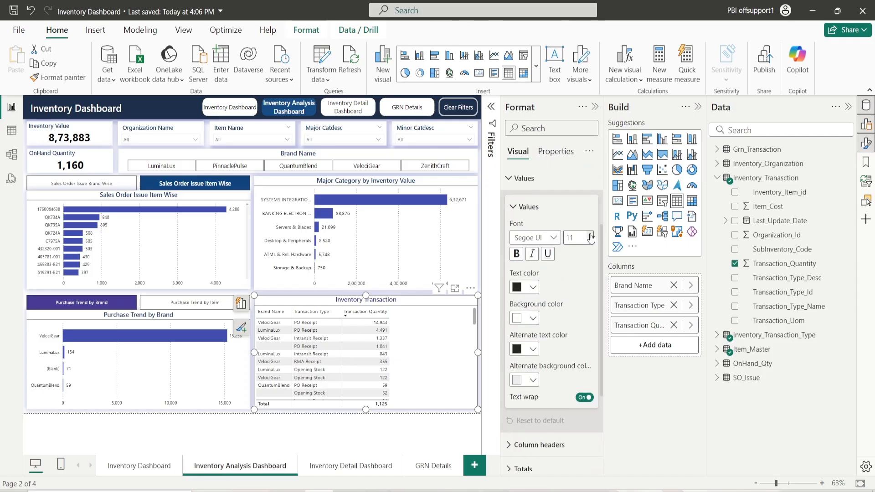
{"action": "left_click", "coordinate": [528, 288]}
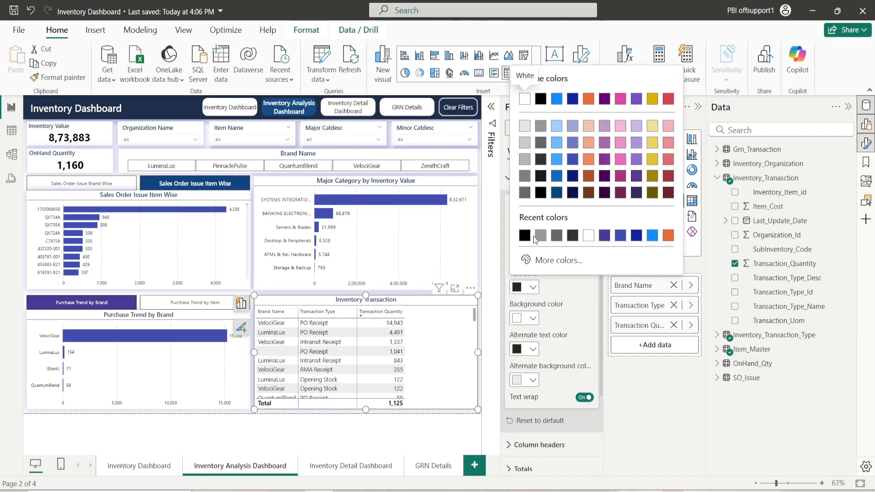
{"action": "left_click", "coordinate": [540, 195]}
{"action": "left_click", "coordinate": [532, 319]}
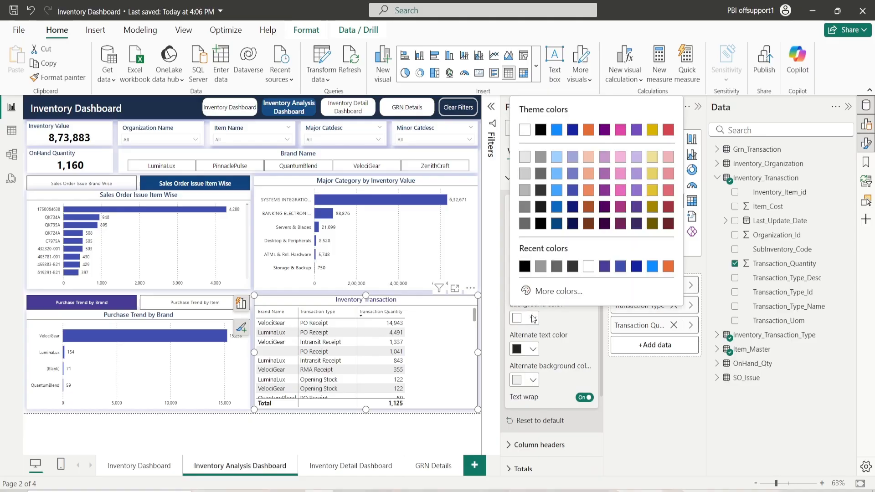
{"action": "left_click", "coordinate": [588, 268]}
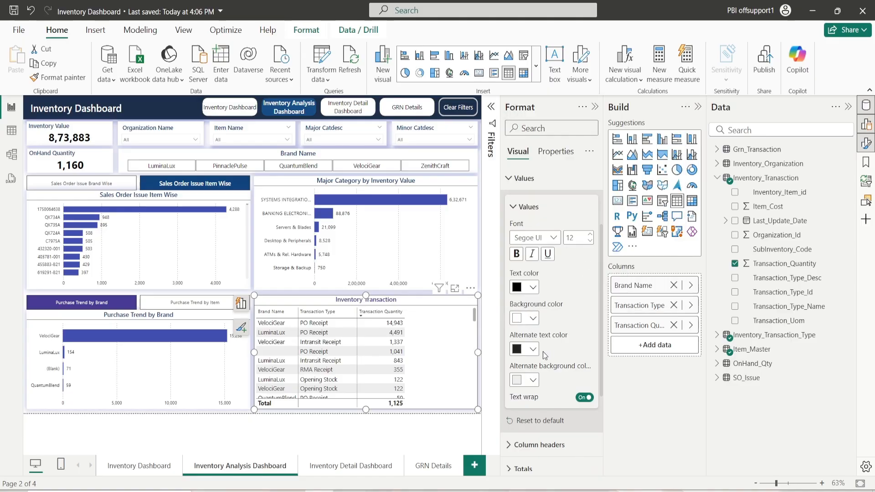
Set the values' alternate text color to black and their alternate background color to #F7F4F4
{"action": "left_click", "coordinate": [532, 350]}
{"action": "left_click", "coordinate": [540, 256]}
{"action": "left_click", "coordinate": [532, 380]}
{"action": "left_click", "coordinate": [554, 353]}
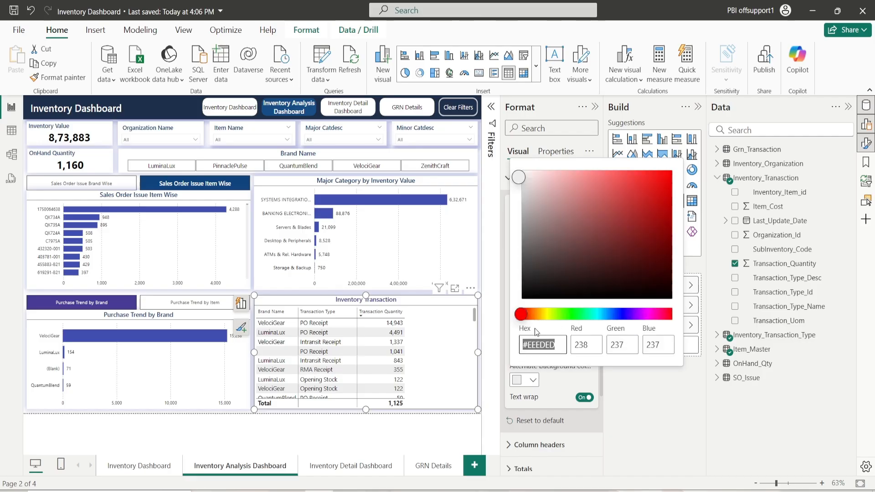
{"action": "left_click_drag", "start_coordinate": [520, 178], "coordinate": [523, 176]}
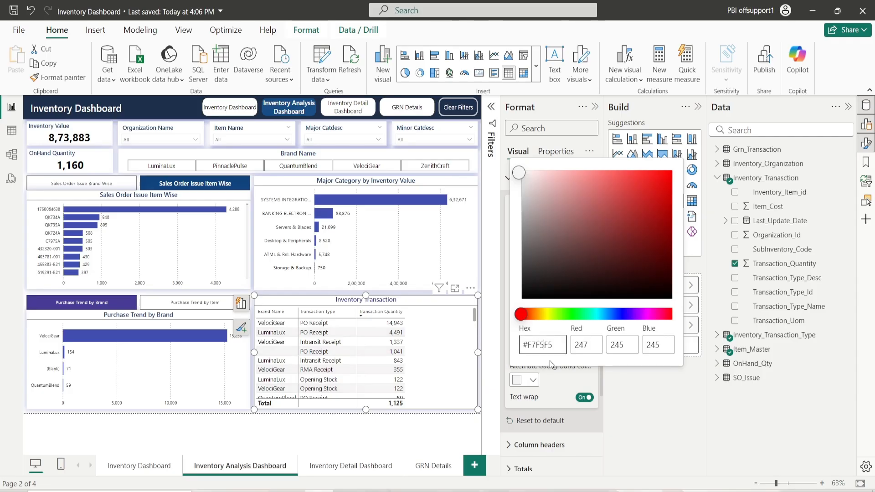
{"action": "type", "text": "4F"}
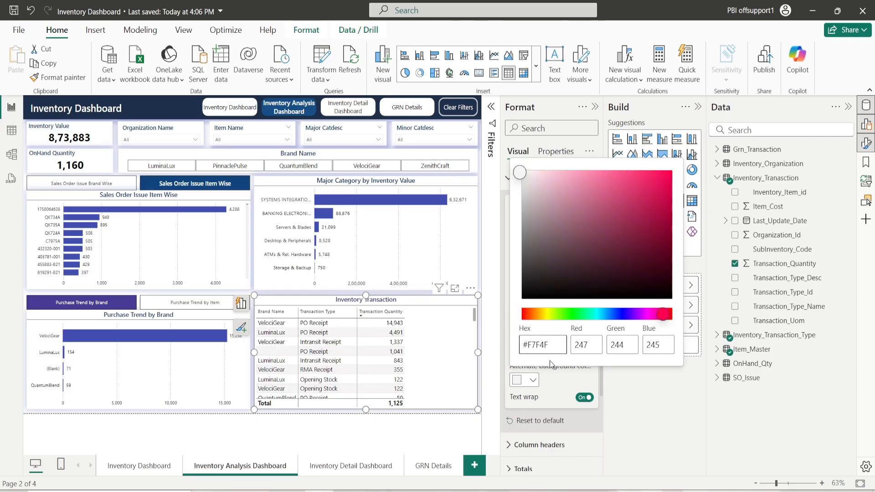
{"action": "type", "text": "4"}
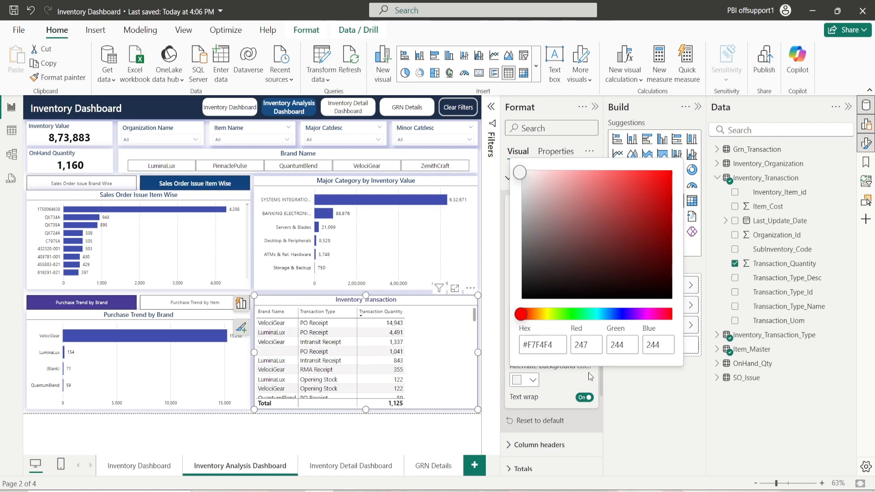
{"action": "left_click", "coordinate": [500, 263]}
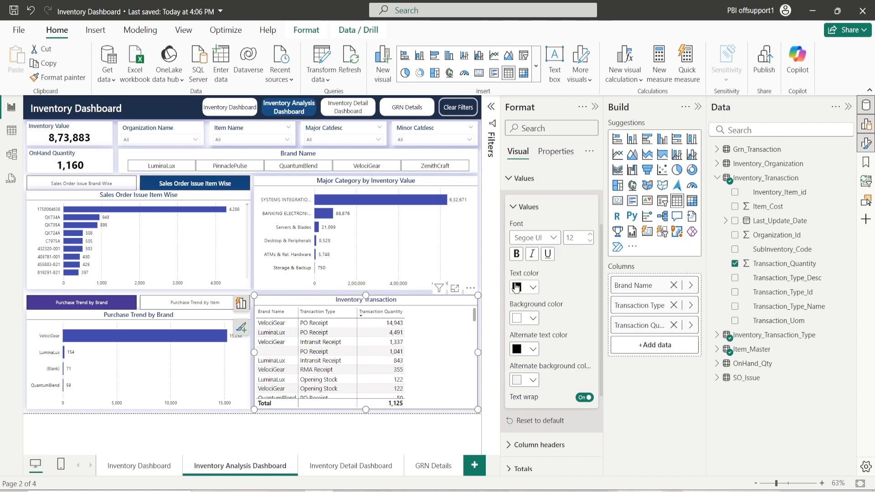
{"action": "left_click", "coordinate": [521, 208]}
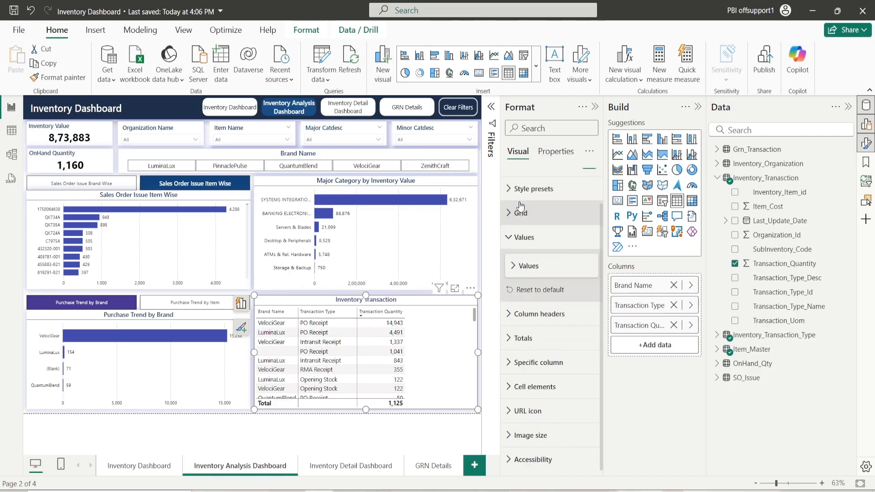
{"action": "left_click", "coordinate": [521, 238]}
Set the table's column header font size to 12 and text color to black
{"action": "left_click", "coordinate": [524, 309]}
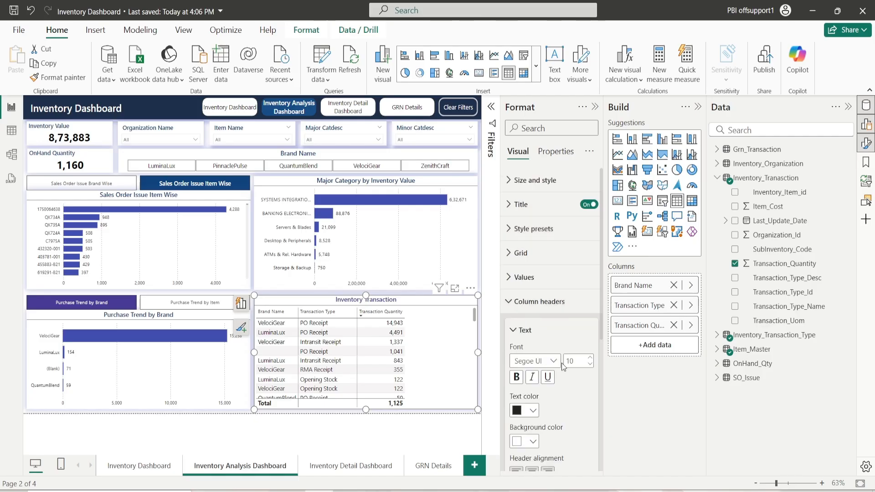
{"action": "double_click", "coordinate": [591, 358]}
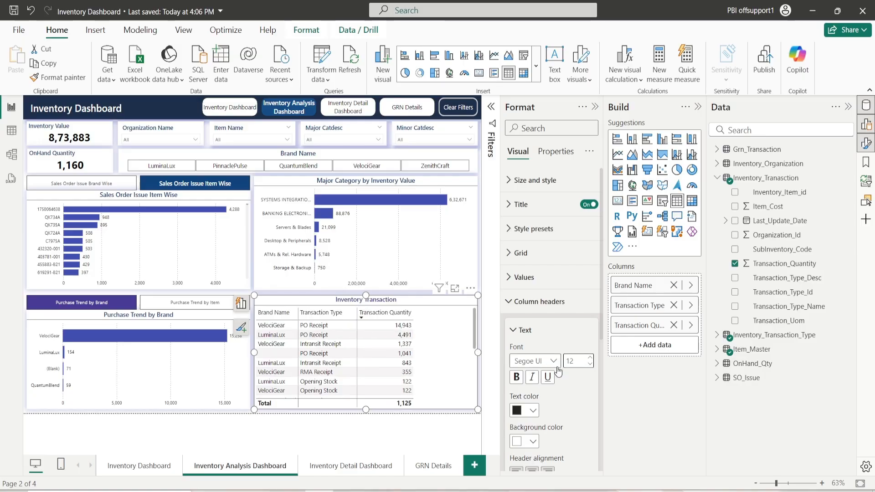
{"action": "left_click", "coordinate": [528, 415]}
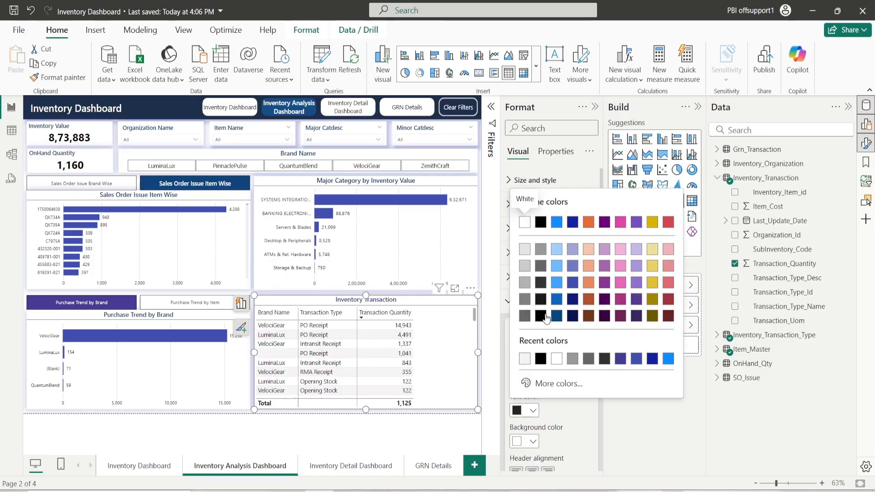
{"action": "left_click", "coordinate": [542, 319]}
Give the column headers the recently used dark purple background and white text
{"action": "scroll", "coordinate": [539, 386], "scroll_direction": "down", "scroll_amount": 1}
{"action": "scroll", "coordinate": [539, 386], "scroll_direction": "down", "scroll_amount": 1}
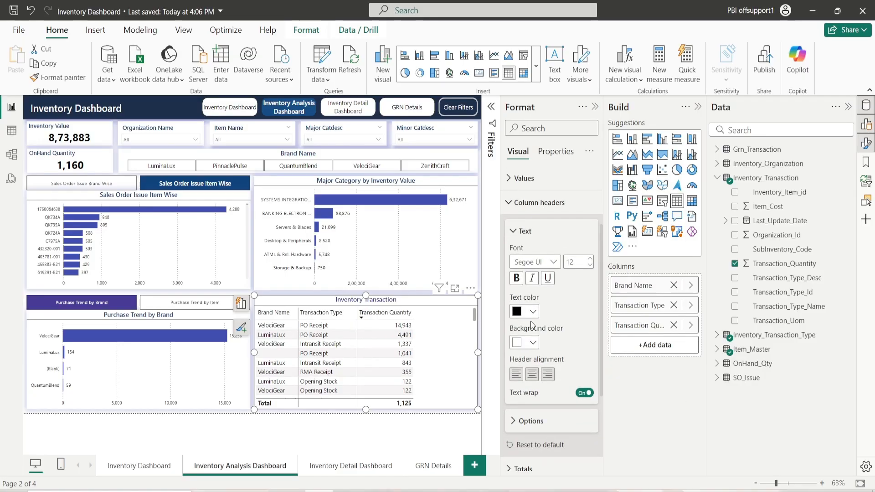
{"action": "left_click", "coordinate": [532, 345]}
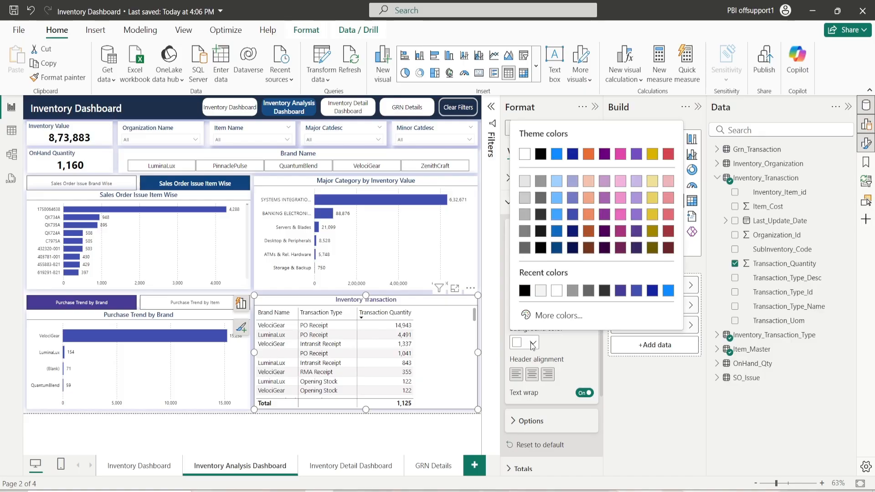
{"action": "left_click", "coordinate": [637, 296]}
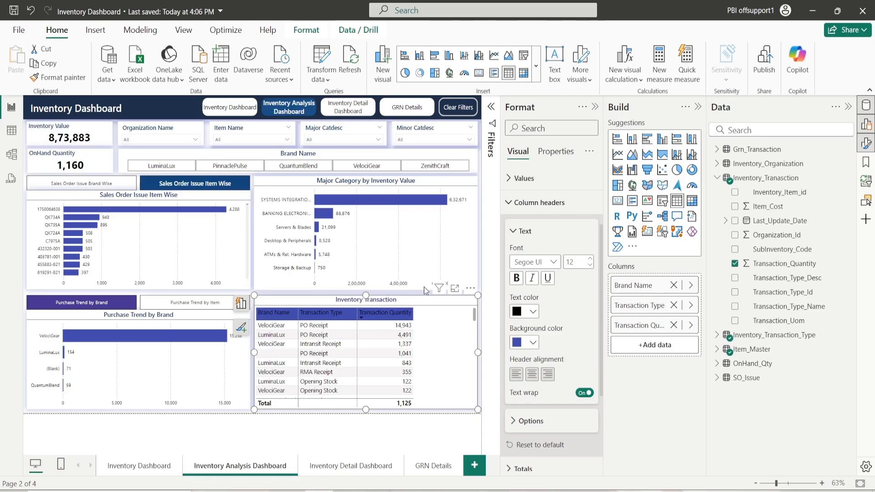
{"action": "left_click", "coordinate": [534, 344]}
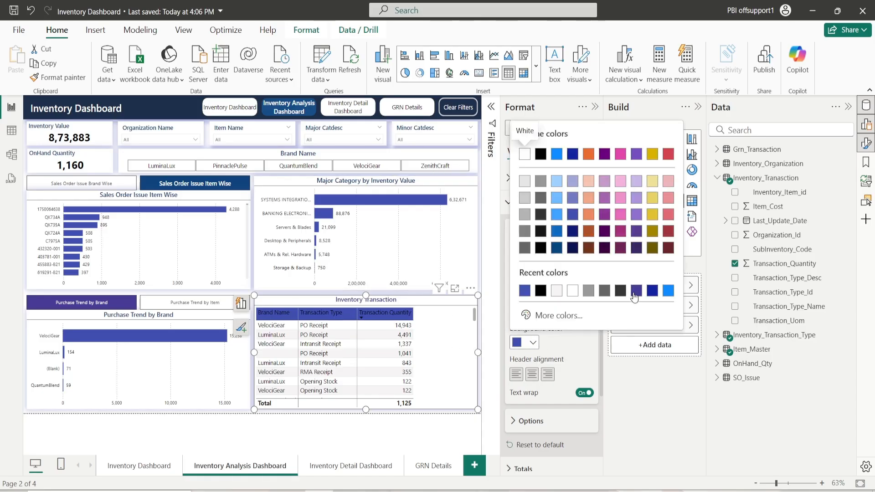
{"action": "left_click", "coordinate": [635, 294]}
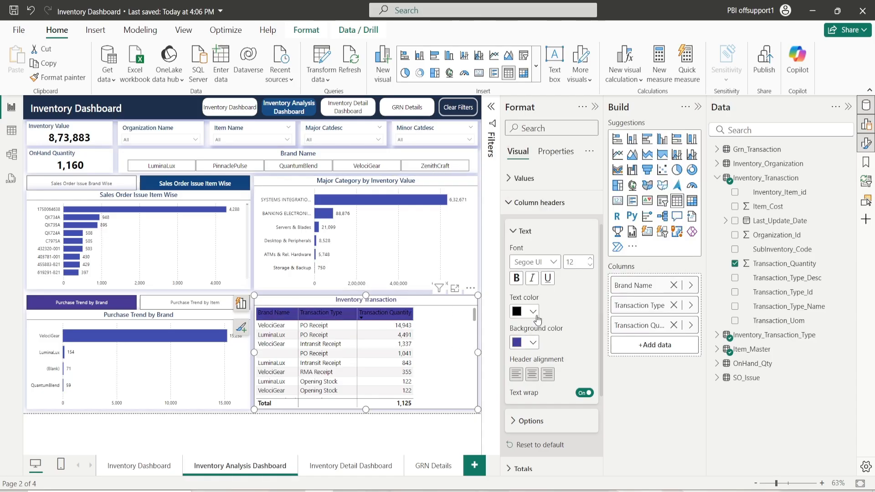
{"action": "left_click", "coordinate": [534, 343]}
{"action": "left_click", "coordinate": [587, 262]}
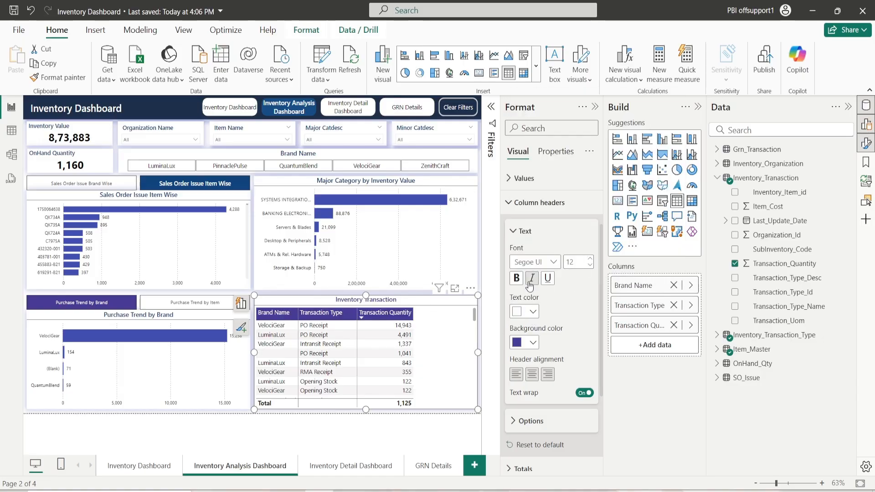
Center-align the column header text of the Inventory Transaction table
{"action": "left_click", "coordinate": [532, 374]}
{"action": "left_click", "coordinate": [523, 231]}
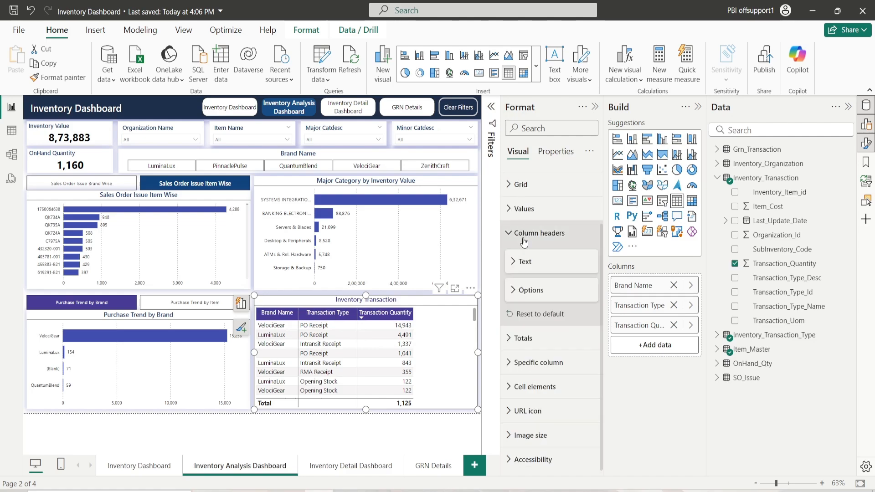
{"action": "left_click", "coordinate": [528, 234]}
Give the table's totals row the recently used dark purple text color and a white background
{"action": "left_click", "coordinate": [529, 326]}
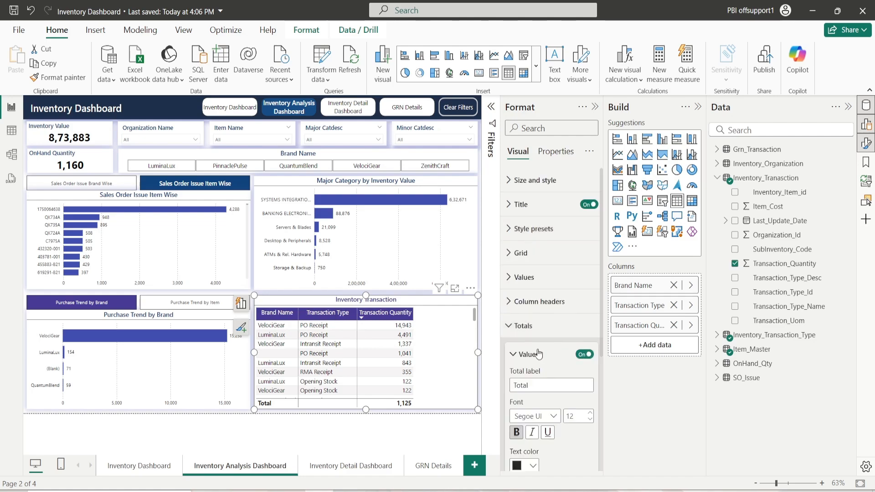
{"action": "scroll", "coordinate": [535, 397], "scroll_direction": "down", "scroll_amount": 2}
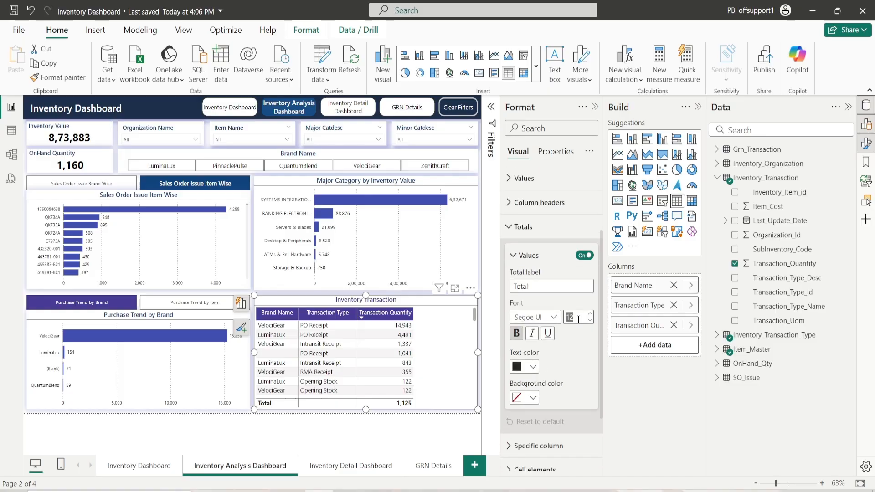
{"action": "left_click", "coordinate": [532, 366]}
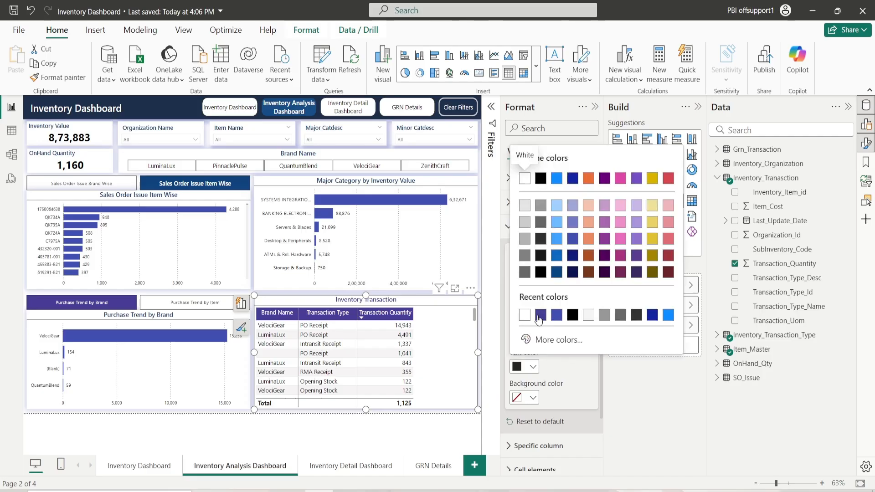
{"action": "left_click", "coordinate": [524, 315]}
{"action": "left_click", "coordinate": [533, 397]}
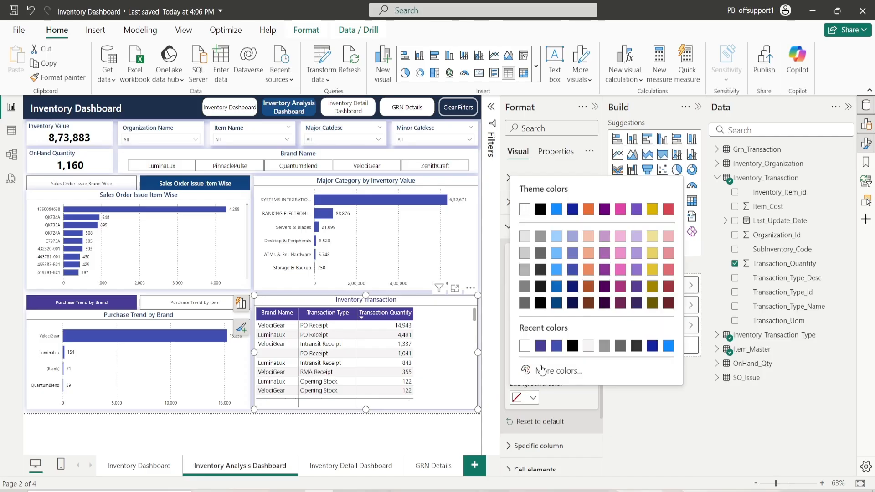
{"action": "left_click", "coordinate": [552, 396]}
{"action": "left_click", "coordinate": [526, 369]}
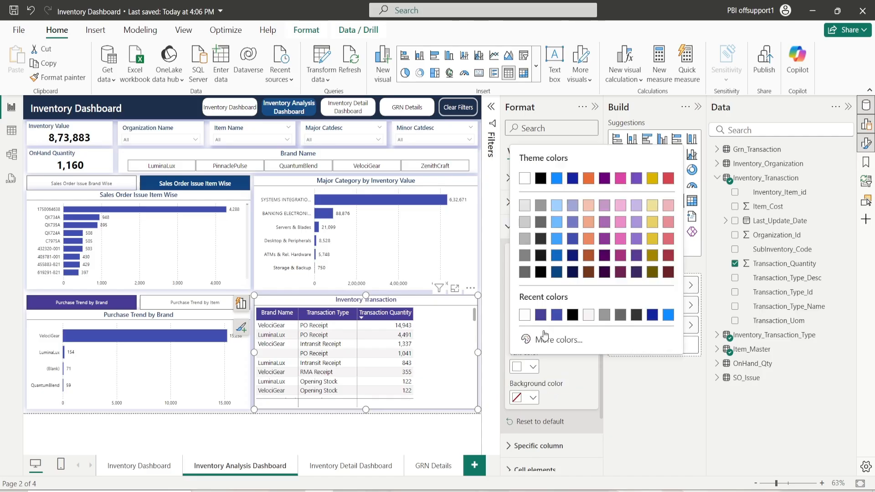
{"action": "left_click", "coordinate": [542, 315]}
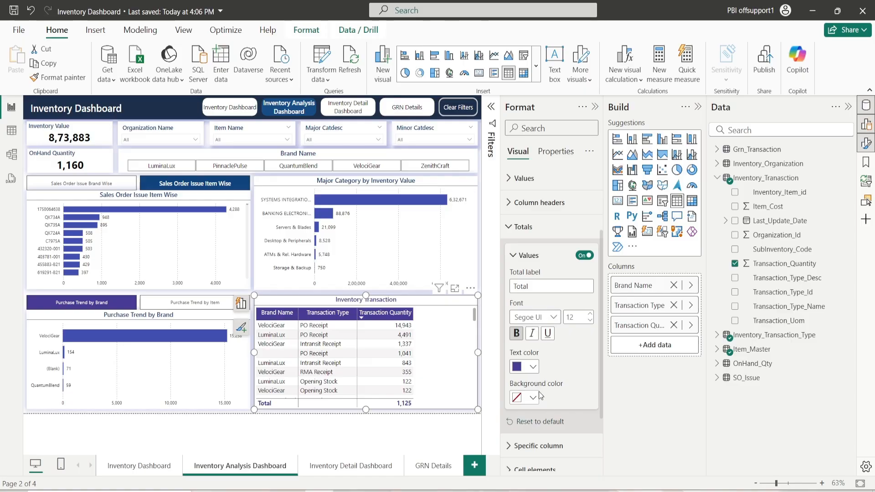
{"action": "left_click", "coordinate": [533, 397]}
{"action": "left_click", "coordinate": [545, 345]}
{"action": "left_click", "coordinate": [526, 254]}
{"action": "left_click", "coordinate": [533, 261]}
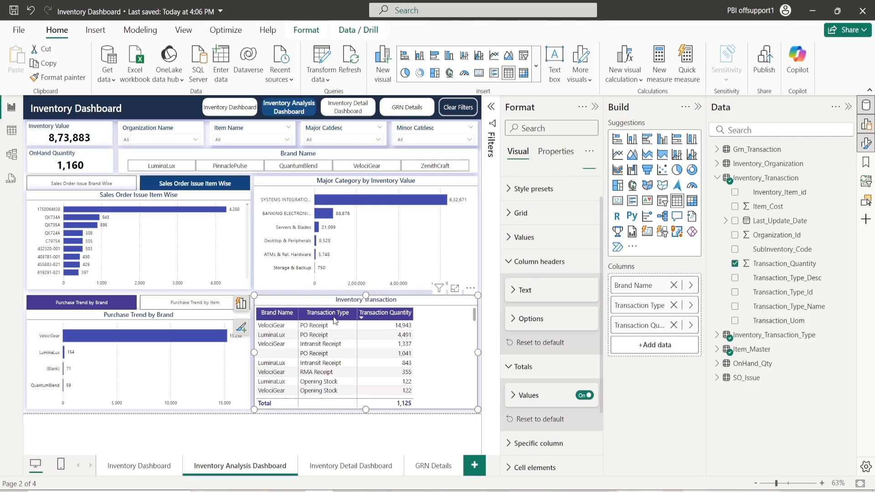
Widen the Transaction Quantity and Transaction Type columns of the Inventory Transaction table
{"action": "key", "text": "Escape"}
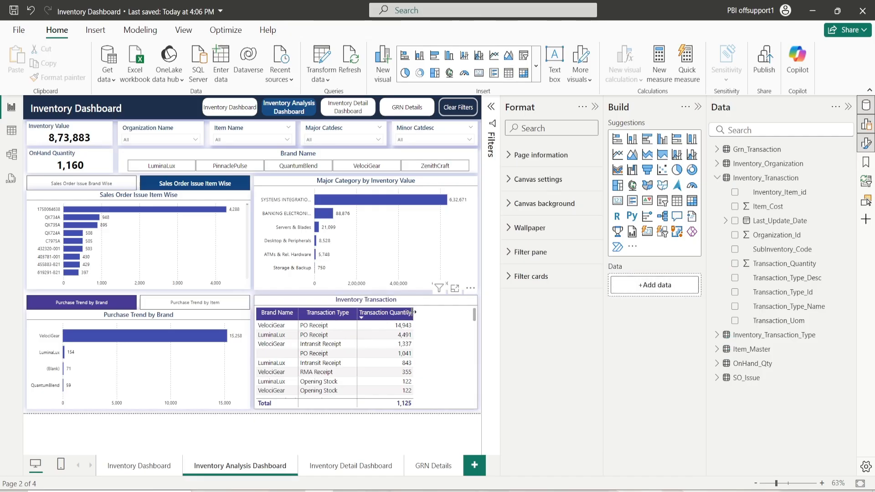
{"action": "left_click_drag", "start_coordinate": [414, 312], "coordinate": [448, 312]}
{"action": "left_click_drag", "start_coordinate": [357, 312], "coordinate": [378, 320]}
{"action": "left_click", "coordinate": [378, 321]}
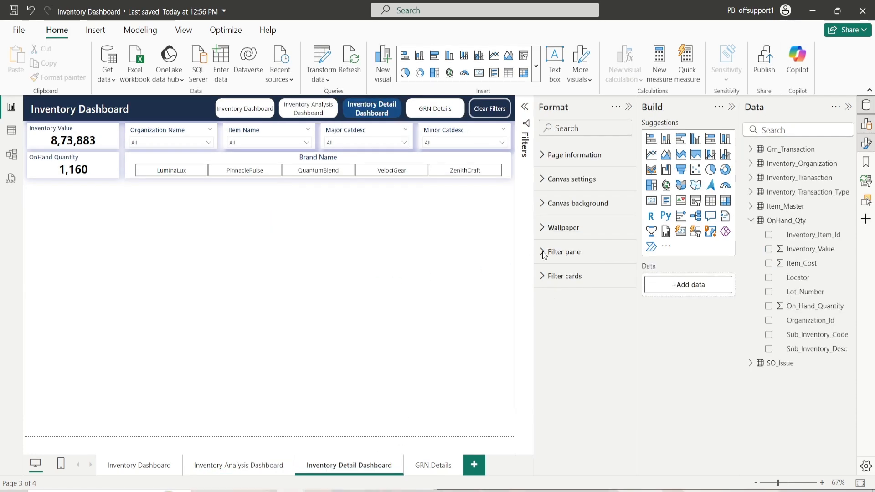
Add an empty table visual below the OnHand Quantity card on the Inventory Detail Dashboard page and set its height to 615
{"action": "left_click", "coordinate": [710, 206]}
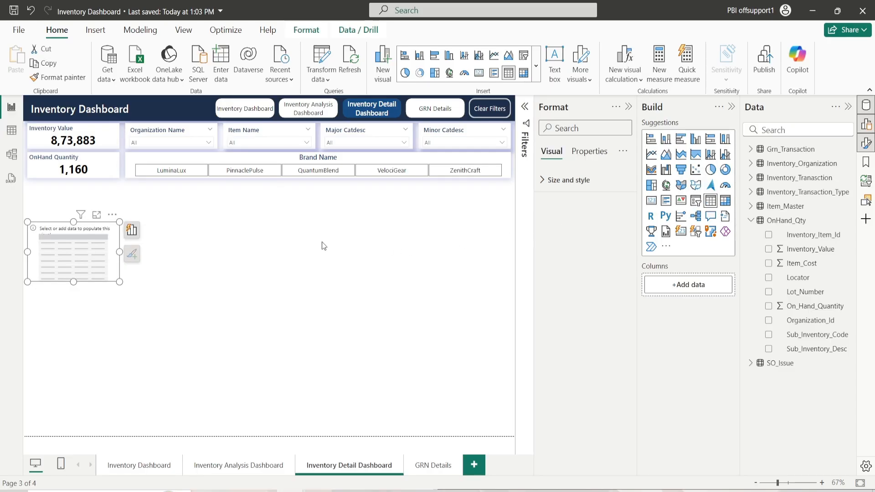
{"action": "left_click", "coordinate": [581, 185]}
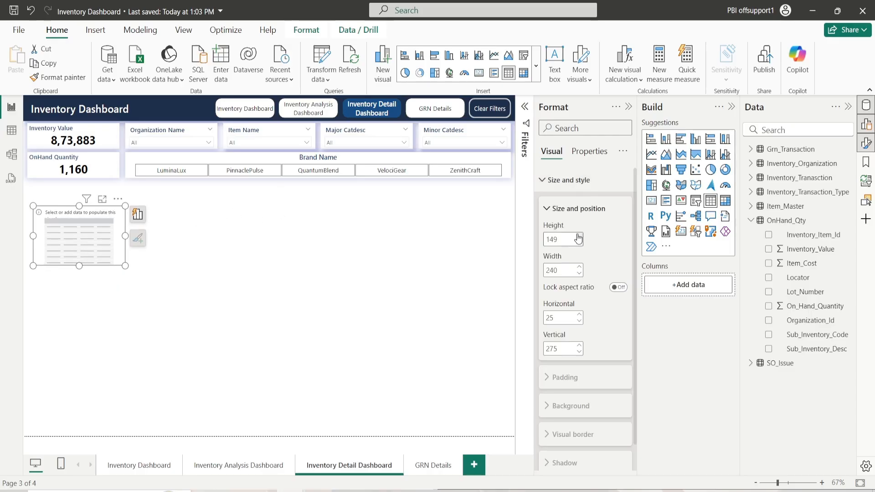
{"action": "double_click", "coordinate": [567, 238]}
{"action": "left_click_drag", "start_coordinate": [58, 231], "coordinate": [52, 205]}
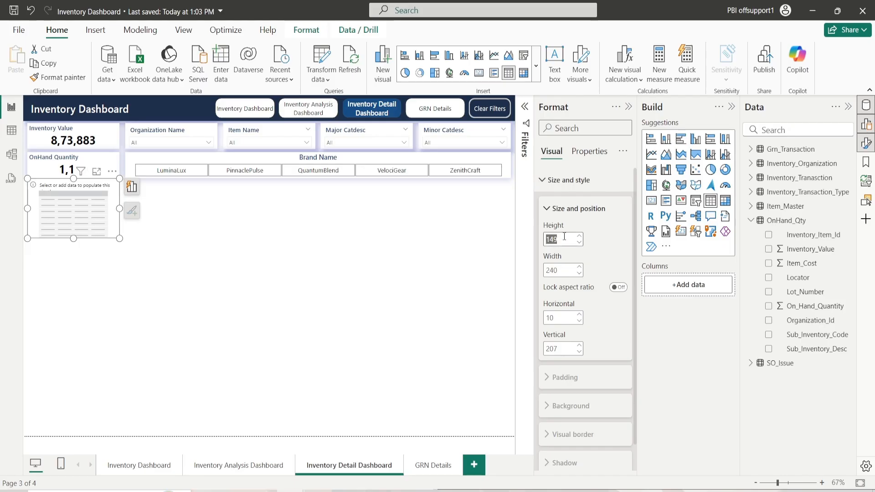
{"action": "key", "text": "Return"}
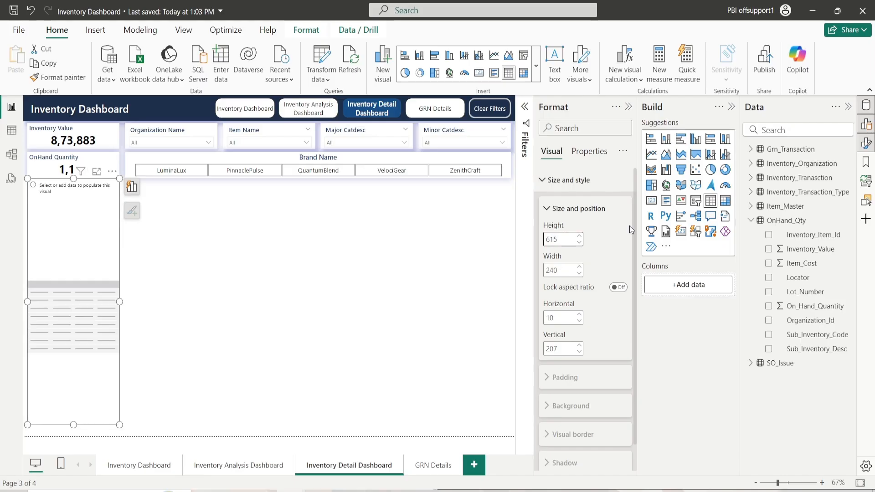
Set the empty table's width to 1260 and its vertical position to 217
{"action": "left_click", "coordinate": [563, 271]}
{"action": "type", "text": "12"}
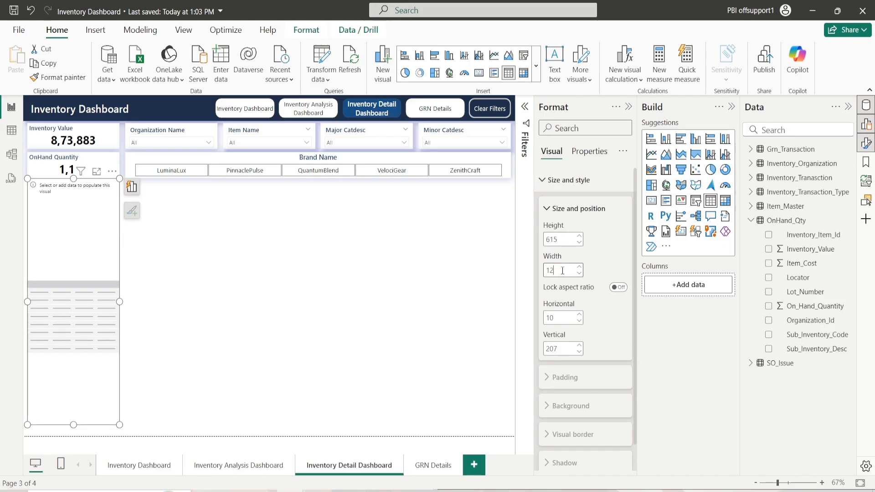
{"action": "type", "text": "60"}
{"action": "key", "text": "Return"}
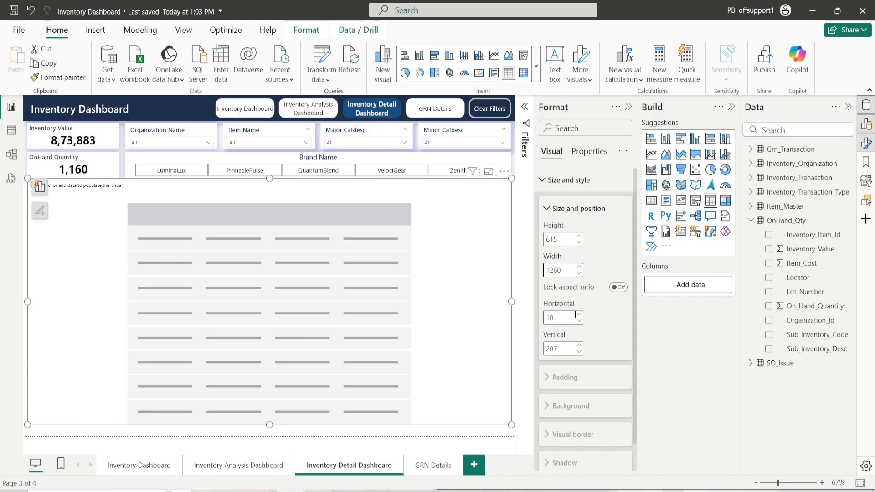
{"action": "left_click", "coordinate": [569, 352]}
{"action": "type", "text": "217"}
{"action": "key", "text": "Return"}
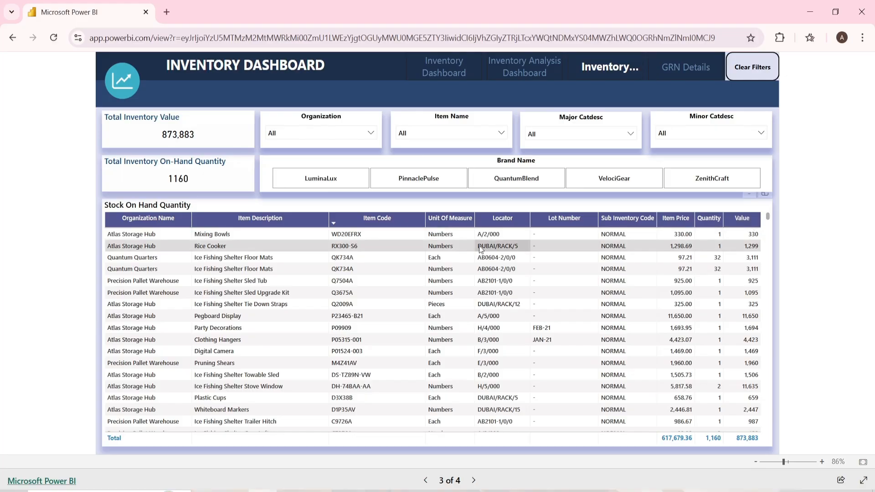
Switch from the published report in the browser back to Power BI Desktop and add Inventory_Organization's Organization_Name to the table
{"action": "left_click", "coordinate": [291, 491]}
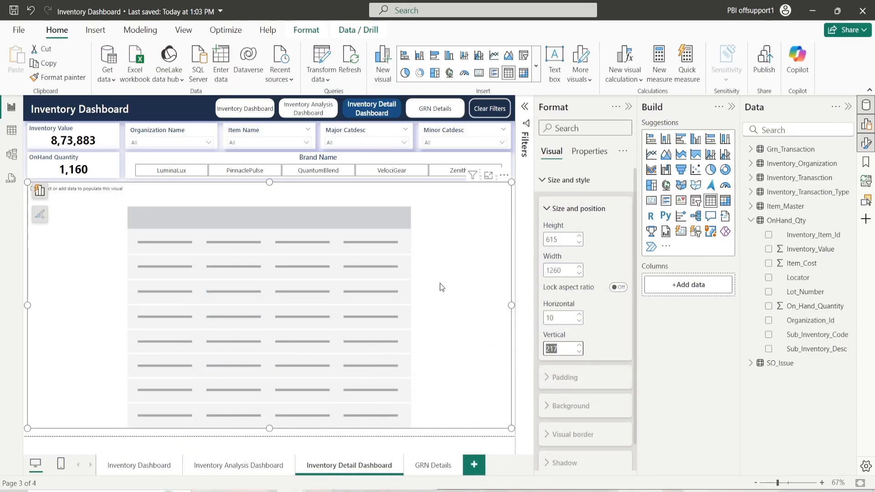
{"action": "left_click", "coordinate": [751, 220]}
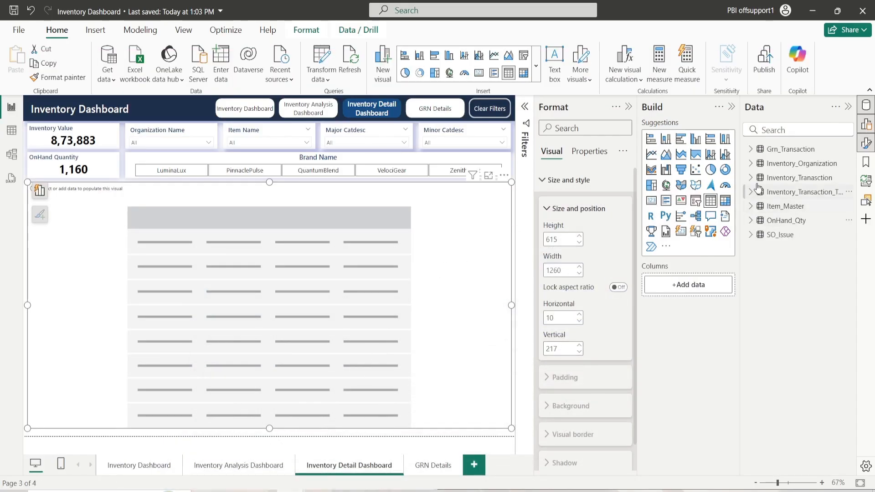
{"action": "left_click", "coordinate": [750, 164]}
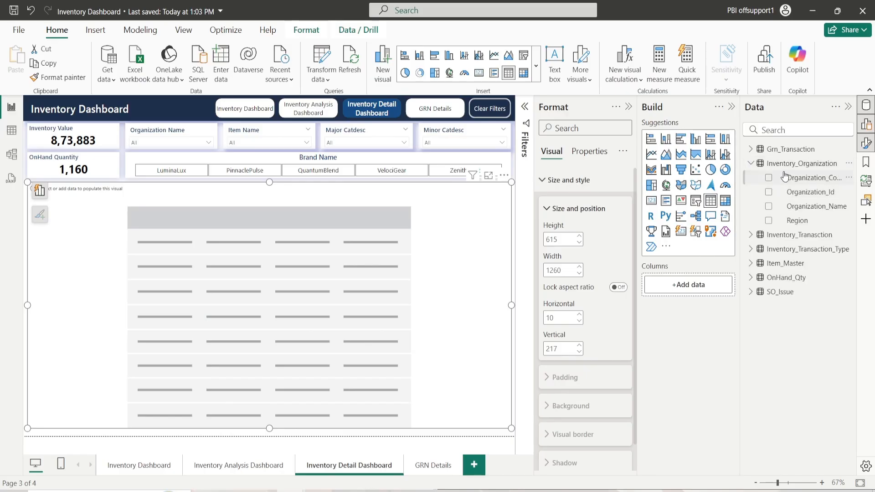
{"action": "left_click_drag", "start_coordinate": [794, 209], "coordinate": [677, 297]}
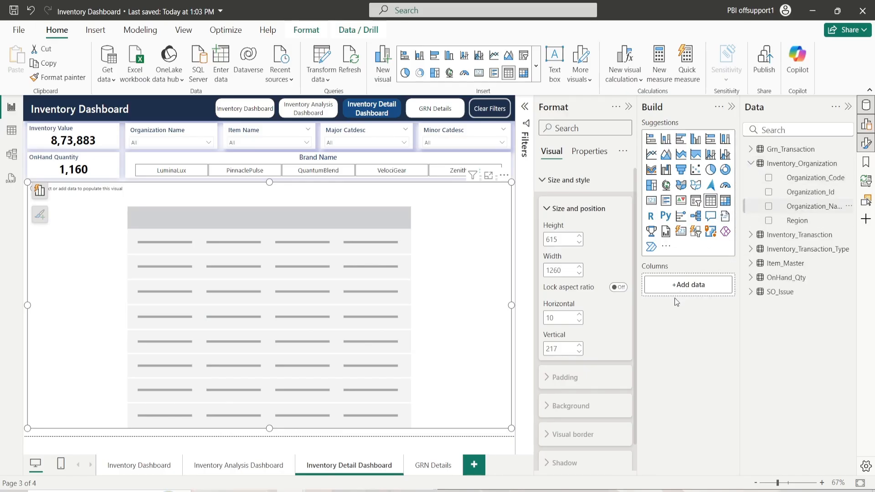
{"action": "left_click", "coordinate": [770, 207]}
{"action": "left_click", "coordinate": [751, 163]}
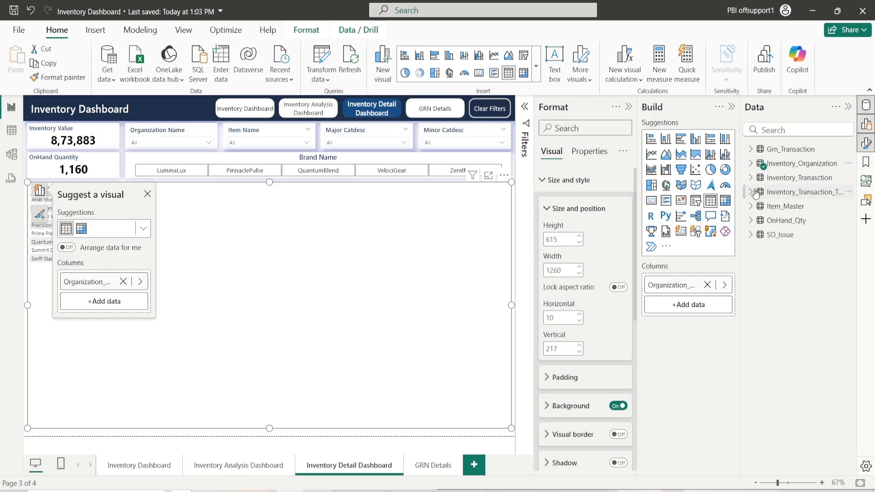
Add the Item_Description and Item_Code fields from Item_Master to the table's columns
{"action": "left_click", "coordinate": [751, 206]}
{"action": "left_click_drag", "start_coordinate": [793, 292], "coordinate": [688, 319]}
{"action": "left_click", "coordinate": [750, 206]}
Add the Locator, Lot_Number and Sub_Inventory_Code fields from OnHand_Qty to the table's columns
{"action": "left_click", "coordinate": [750, 220]}
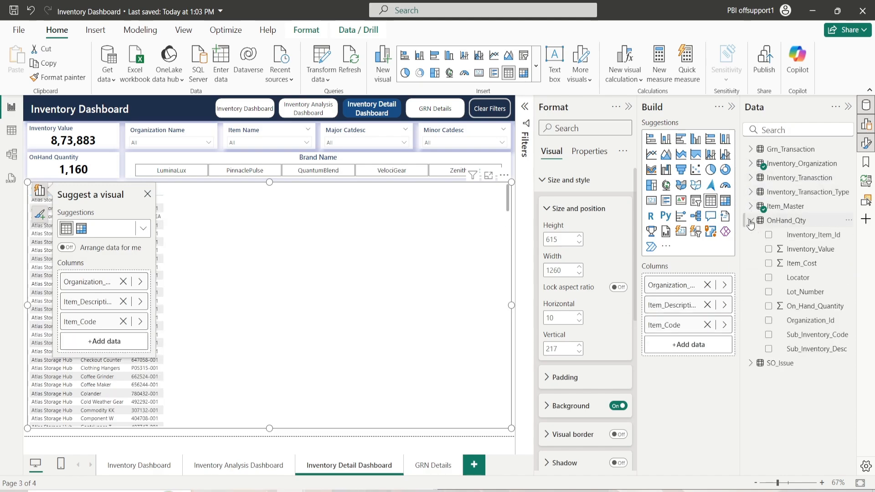
{"action": "left_click_drag", "start_coordinate": [802, 278], "coordinate": [692, 365]}
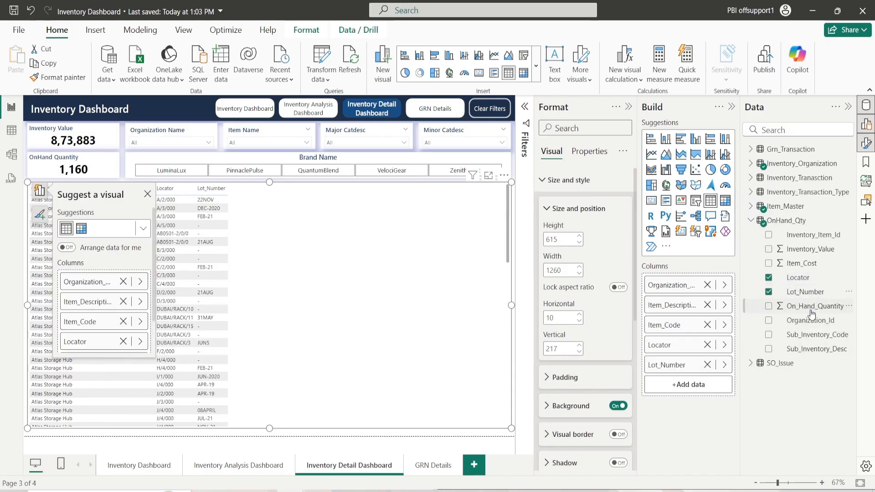
{"action": "left_click_drag", "start_coordinate": [813, 335], "coordinate": [710, 388]}
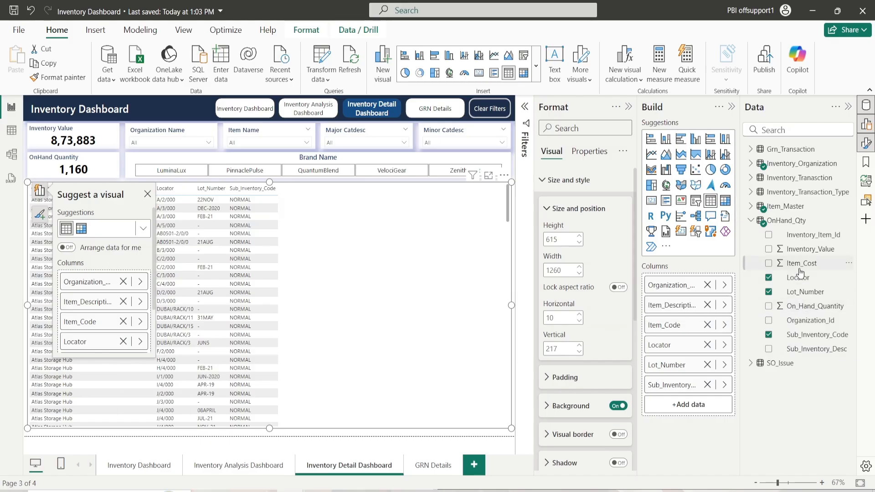
Append Item_Cost, On_Hand_Quantity and Inventory_Value to the table, and place Grn_Transaction's Unit_Of_Measure directly after Item_Code
{"action": "left_click_drag", "start_coordinate": [801, 273], "coordinate": [698, 407]}
{"action": "left_click_drag", "start_coordinate": [802, 306], "coordinate": [701, 428]}
{"action": "left_click_drag", "start_coordinate": [801, 249], "coordinate": [700, 445]}
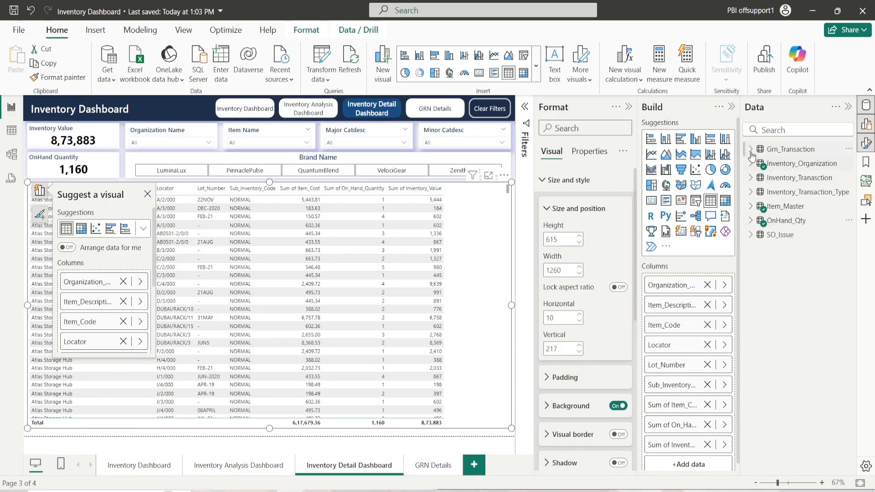
{"action": "left_click", "coordinate": [751, 149]}
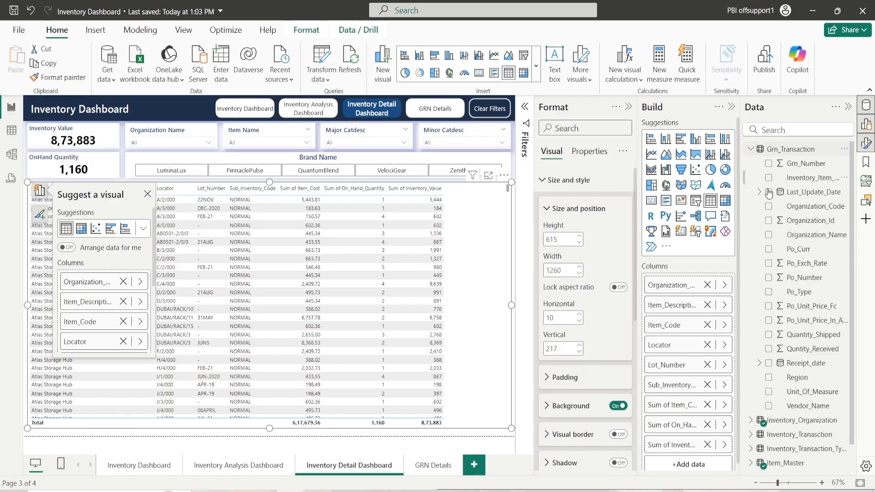
{"action": "left_click_drag", "start_coordinate": [809, 393], "coordinate": [687, 338]}
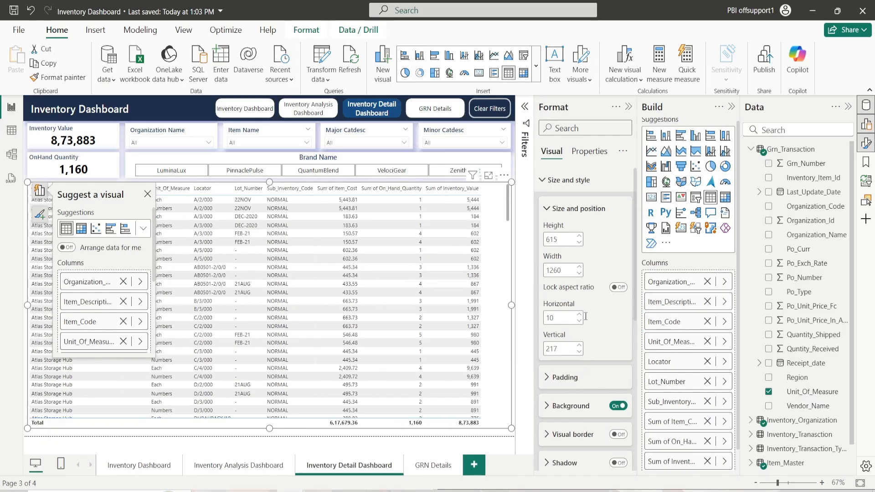
Rename the table's first two columns as Organization Name and Item Description
{"action": "double_click", "coordinate": [683, 281]}
{"action": "key", "text": "Home"}
{"action": "double_click", "coordinate": [674, 302]}
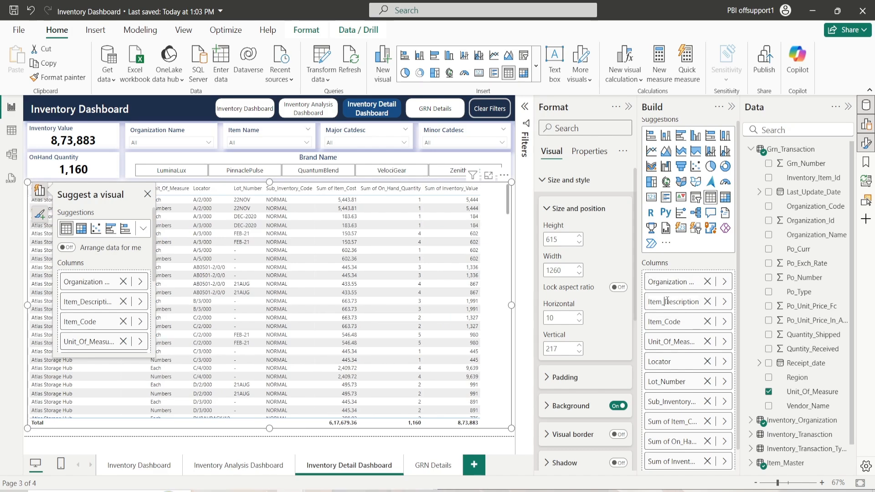
{"action": "left_click", "coordinate": [666, 302]}
{"action": "key", "text": "BackSpace"}
{"action": "key", "text": "Return"}
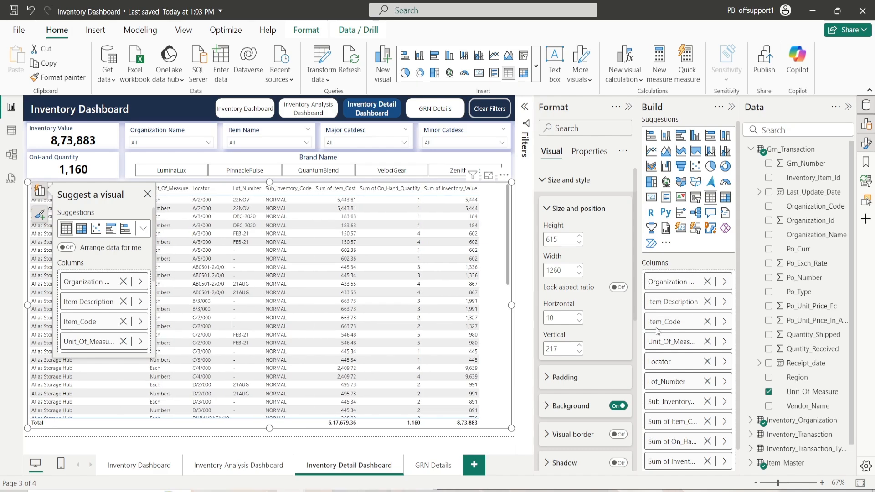
Rename the Item_Code and Unit_Of_Measure columns as Item Code and Unit Of Measure
{"action": "double_click", "coordinate": [676, 321]}
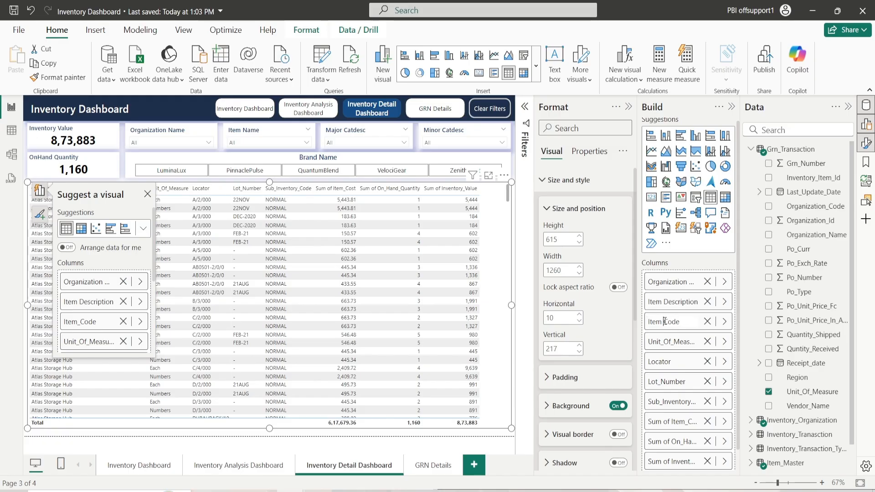
{"action": "double_click", "coordinate": [667, 345]}
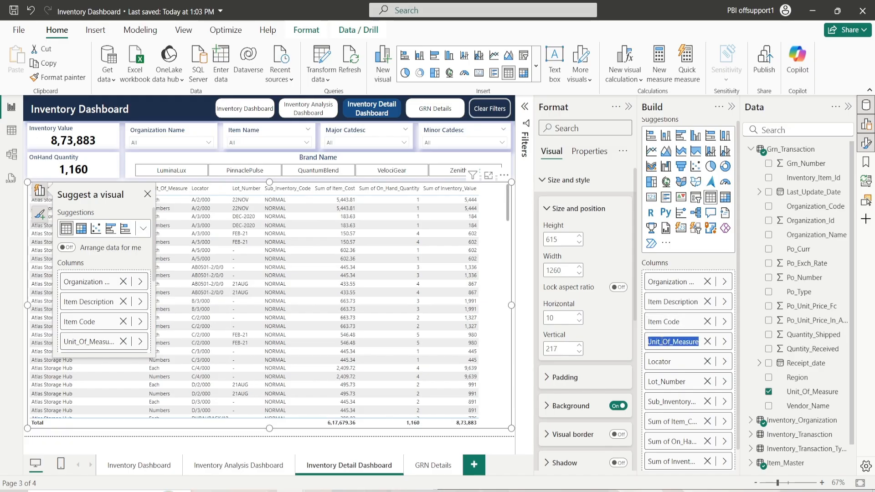
{"action": "left_click", "coordinate": [661, 344]}
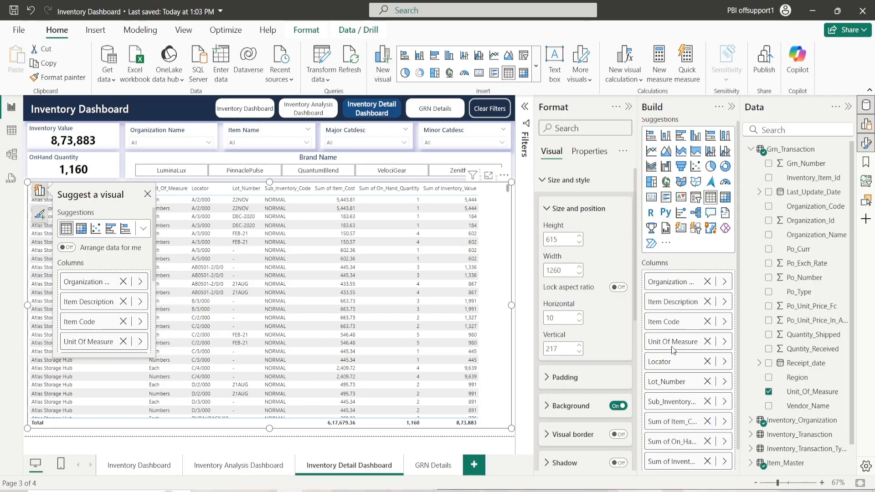
Rename the table's Lot_Number column as Lot Number
{"action": "scroll", "coordinate": [669, 367], "scroll_direction": "down", "scroll_amount": 1}
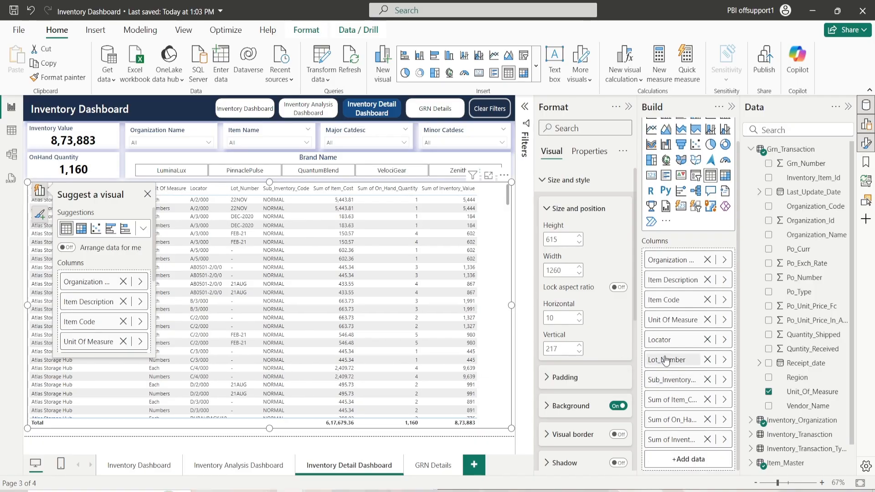
{"action": "left_click", "coordinate": [664, 360]}
{"action": "left_click", "coordinate": [665, 361]}
{"action": "left_click", "coordinate": [665, 361]}
{"action": "left_click", "coordinate": [666, 361]}
{"action": "left_click", "coordinate": [666, 361]}
{"action": "left_click", "coordinate": [666, 361]}
{"action": "double_click", "coordinate": [666, 361]}
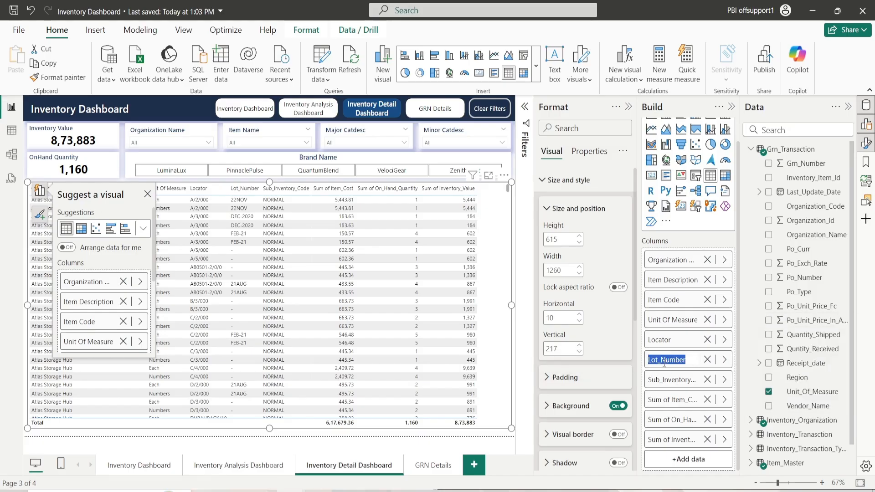
{"action": "left_click", "coordinate": [664, 361]}
{"action": "key", "text": "BackSpace"}
{"action": "key", "text": "Return"}
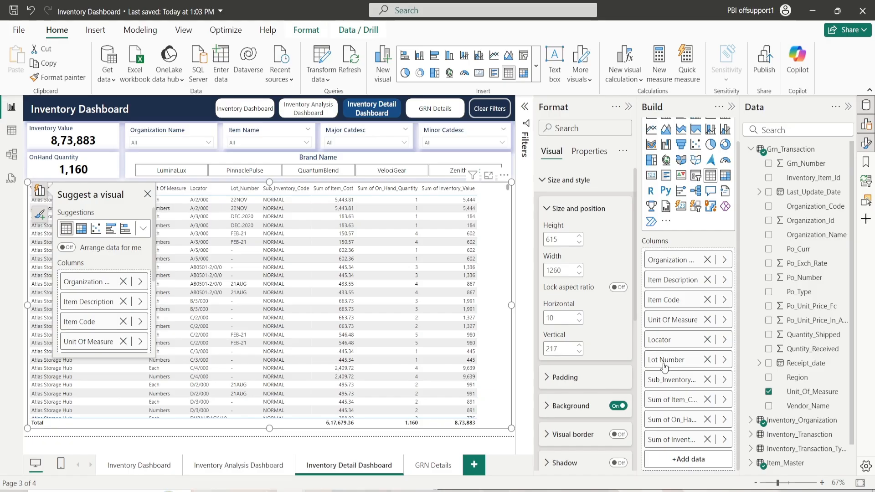
Rename the table's Sub_Inventory_Code column as Sub Inventory Code
{"action": "double_click", "coordinate": [666, 384]}
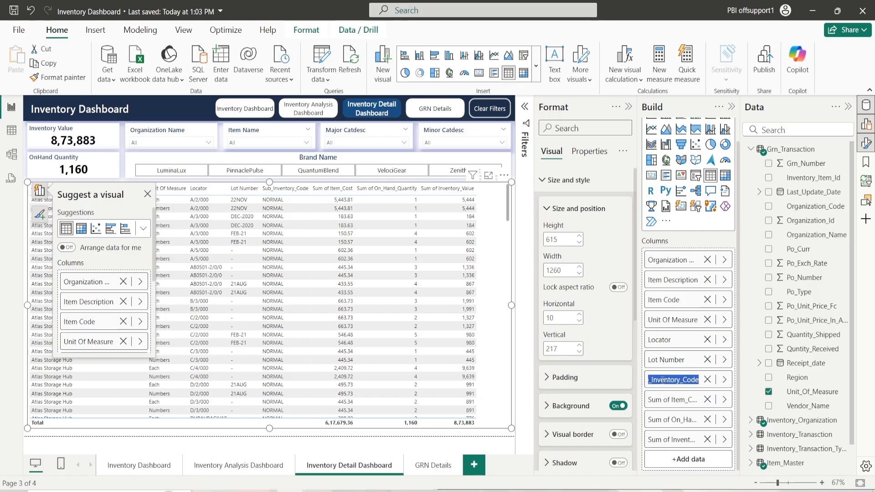
{"action": "left_click", "coordinate": [686, 381]}
{"action": "key", "text": "BackSpace"}
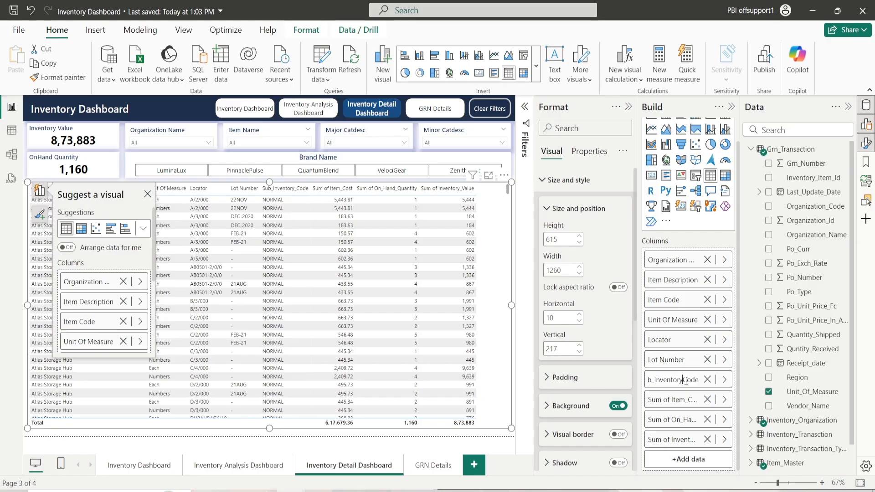
{"action": "key", "text": "BackSpace"}
{"action": "key", "text": "Return"}
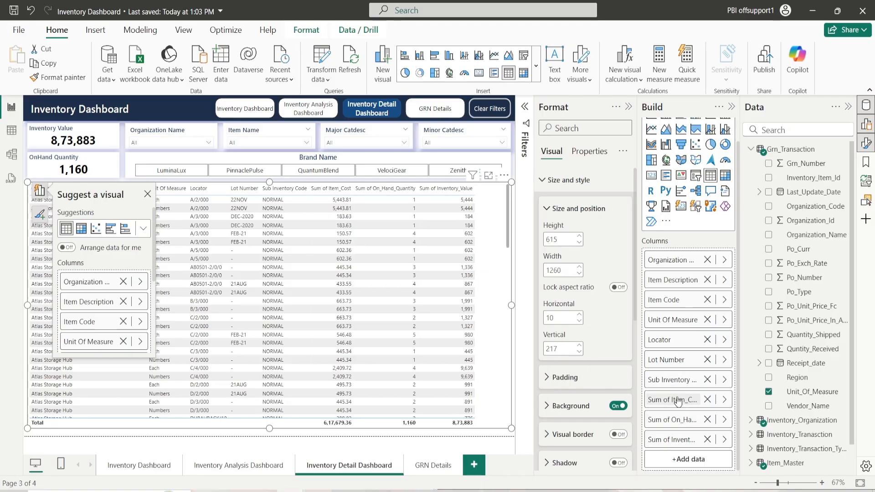
Rename the Sum of Item_Cost column as Item Cost
{"action": "double_click", "coordinate": [674, 400]}
{"action": "left_click_drag", "start_coordinate": [668, 400], "coordinate": [644, 402]}
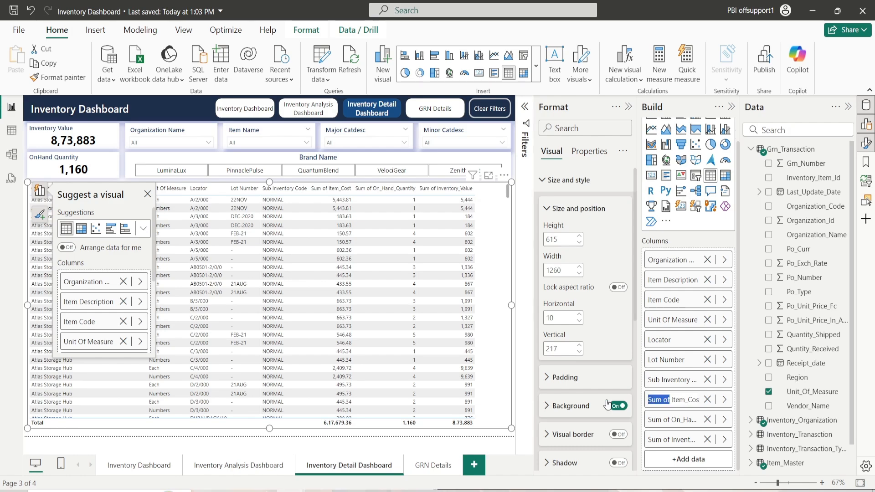
{"action": "key", "text": "BackSpace"}
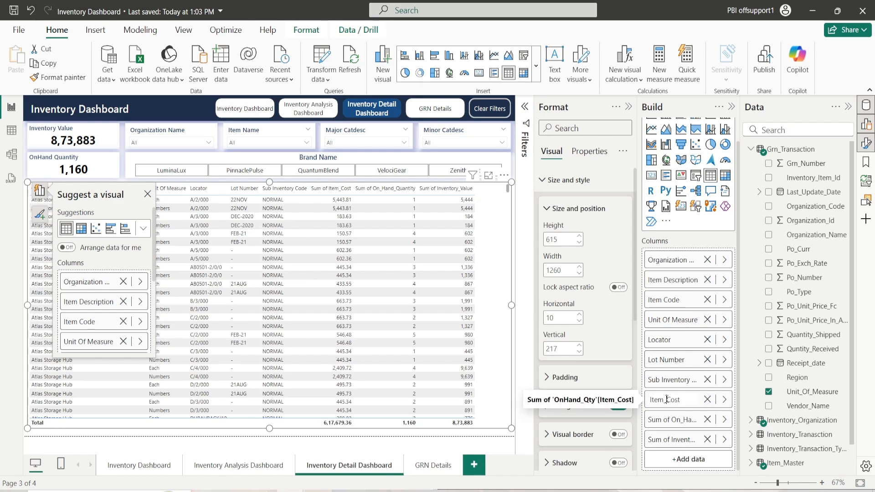
{"action": "key", "text": "Home"}
{"action": "key", "text": "BackSpace"}
{"action": "type", "text": "I"}
{"action": "key", "text": "Return"}
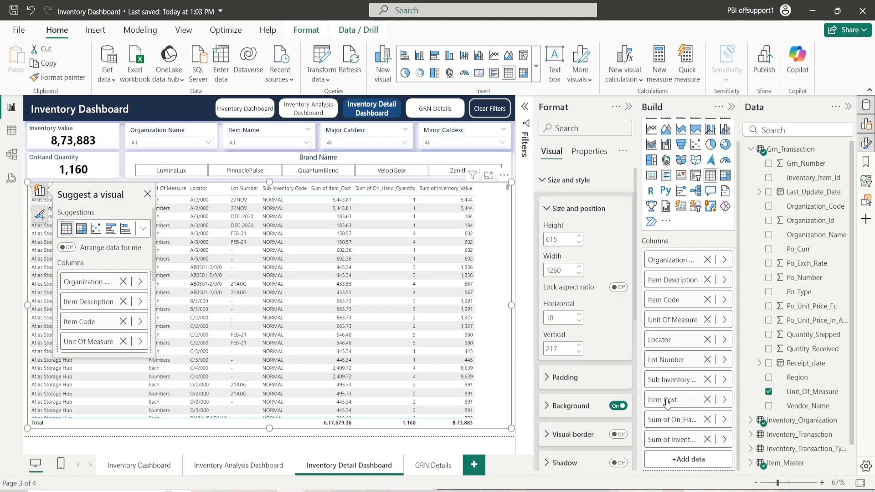
Shorten the Sum of On_Hand_Quantity column's name to Quantity
{"action": "double_click", "coordinate": [668, 419]}
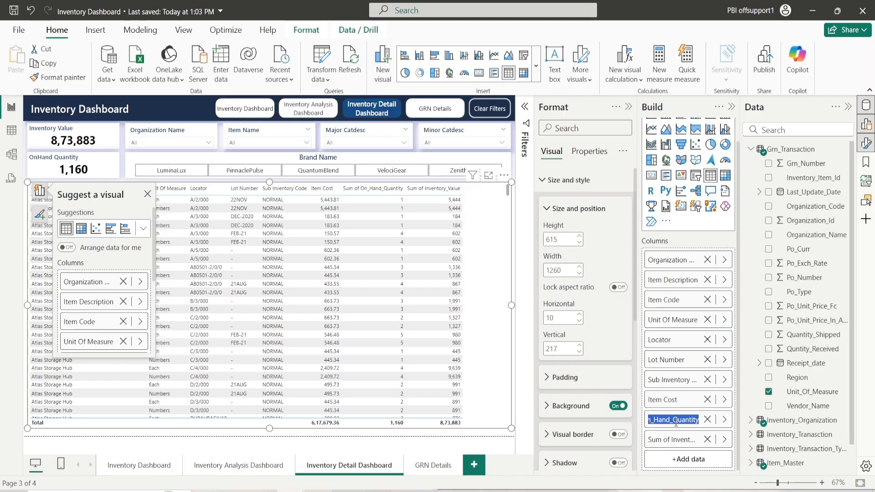
{"action": "left_click", "coordinate": [673, 416]}
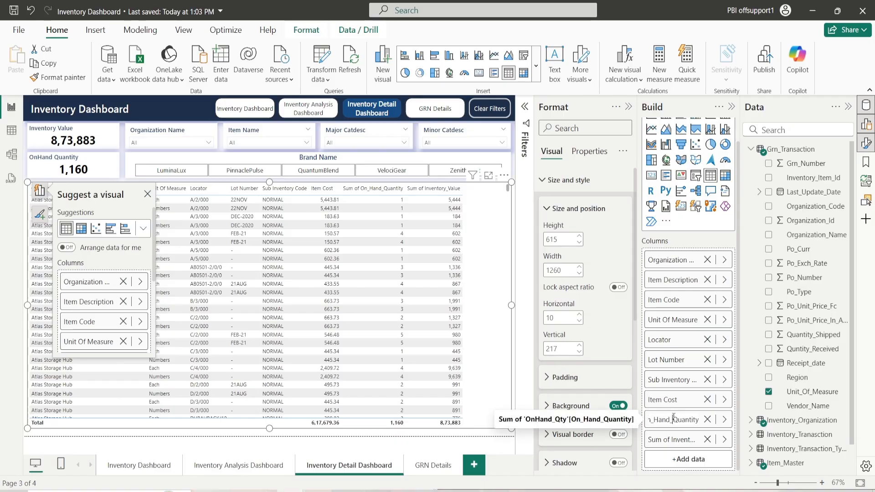
{"action": "key", "text": "BackSpace"}
{"action": "key", "text": "BackSpace"}
{"action": "key", "text": "BackSpace"}
{"action": "key", "text": "BackSpace"}
{"action": "key", "text": "BackSpace"}
{"action": "key", "text": "BackSpace"}
{"action": "key", "text": "BackSpace"}
{"action": "key", "text": "BackSpace"}
{"action": "key", "text": "BackSpace"}
{"action": "key", "text": "BackSpace"}
{"action": "key", "text": "BackSpace"}
{"action": "key", "text": "BackSpace"}
{"action": "key", "text": "BackSpace"}
{"action": "key", "text": "BackSpace"}
{"action": "key", "text": "BackSpace"}
{"action": "key", "text": "Return"}
Rename the Sum of Inventory_Value column as Value
{"action": "double_click", "coordinate": [673, 440]}
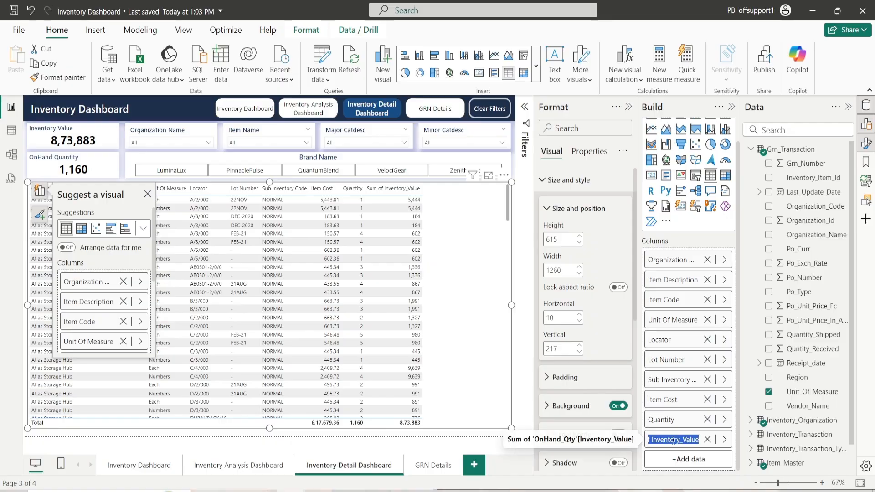
{"action": "type", "text": "Value"}
{"action": "key", "text": "Return"}
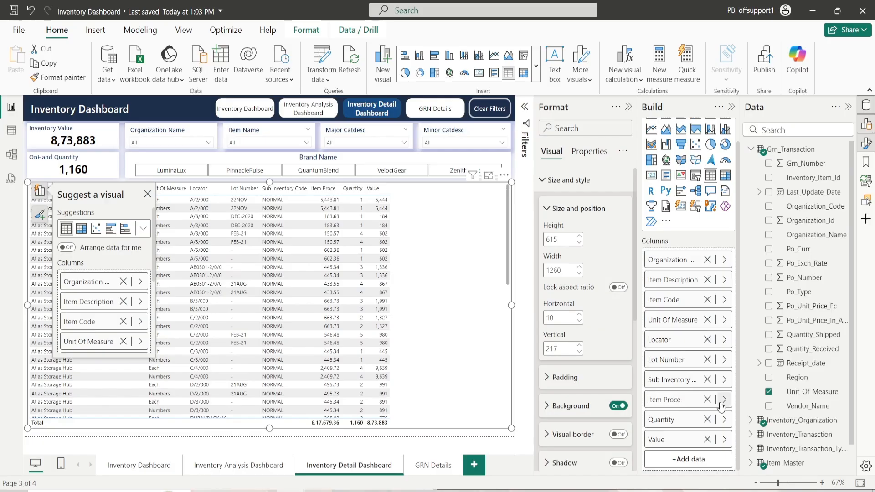
Correct the item cost column's name to Item Price
{"action": "double_click", "coordinate": [682, 401]}
{"action": "left_click", "coordinate": [679, 401]}
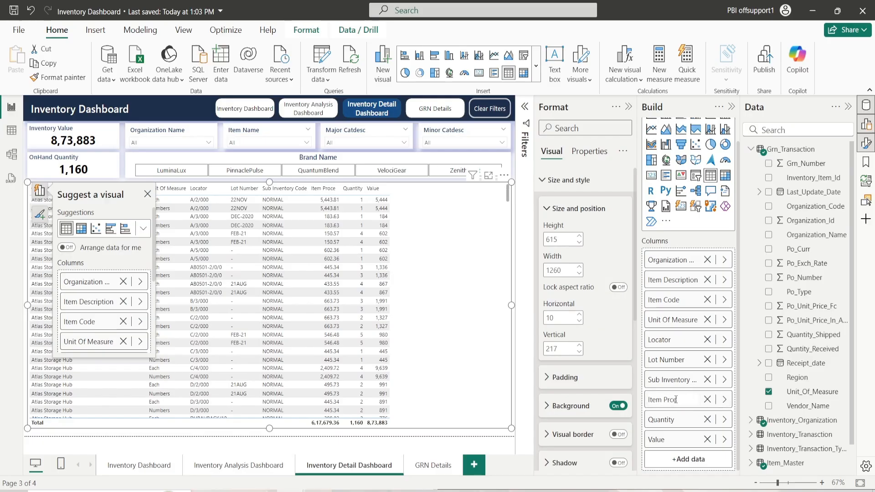
{"action": "type", "text": "i"}
{"action": "key", "text": "Return"}
Copy the Inventory Transaction table's formatting from the Inventory Analysis Dashboard page onto the Inventory Detail Dashboard table with Format painter
{"action": "left_click", "coordinate": [254, 466]}
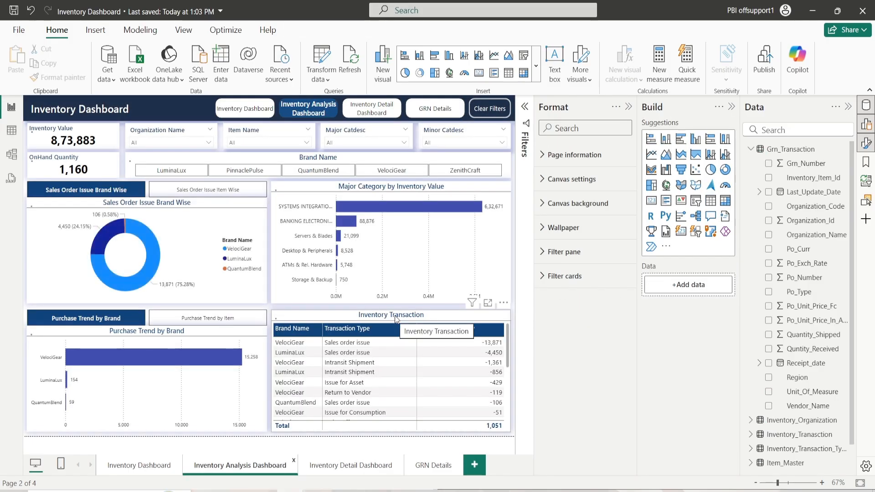
{"action": "left_click", "coordinate": [332, 319]}
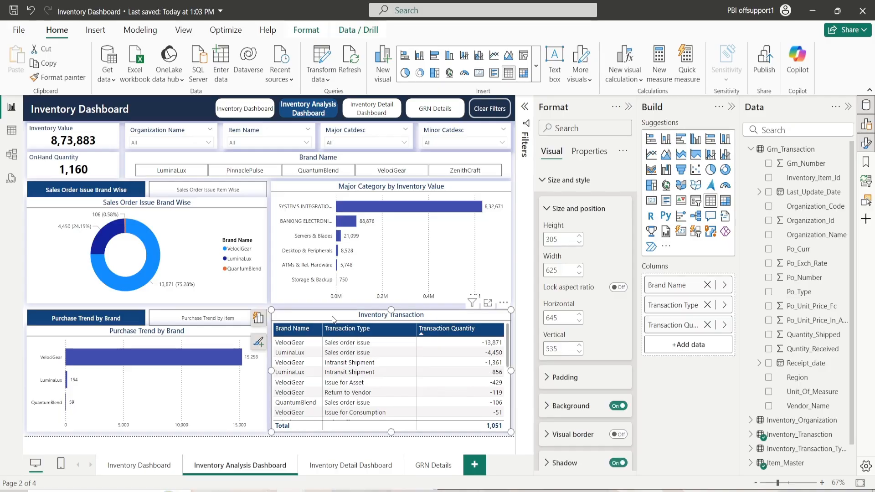
{"action": "left_click", "coordinate": [53, 78]}
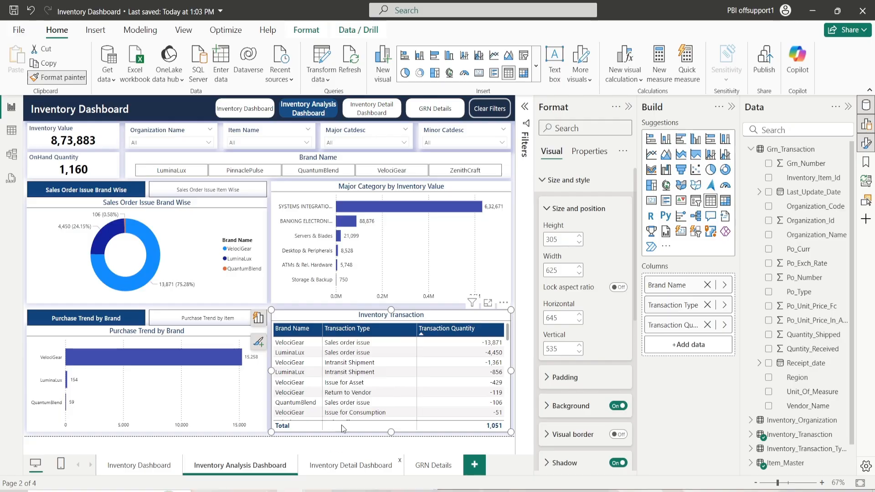
{"action": "left_click", "coordinate": [321, 466]}
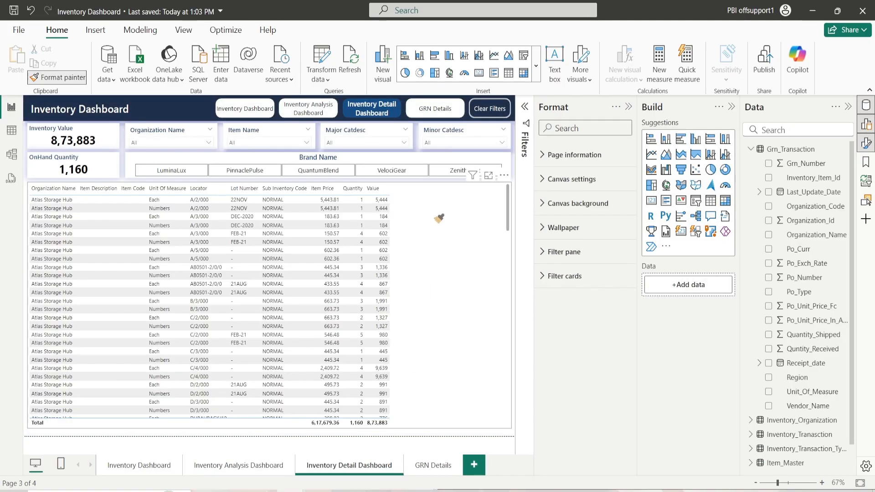
{"action": "left_click", "coordinate": [439, 217]}
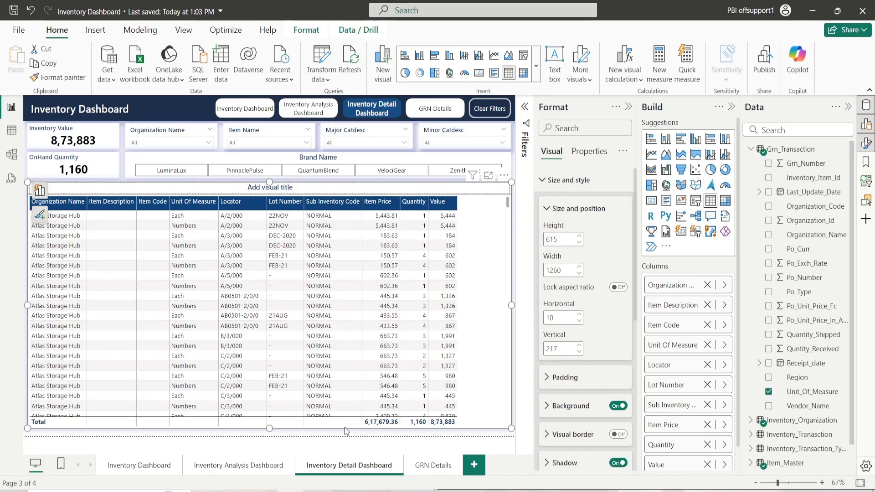
{"action": "left_click", "coordinate": [287, 466]}
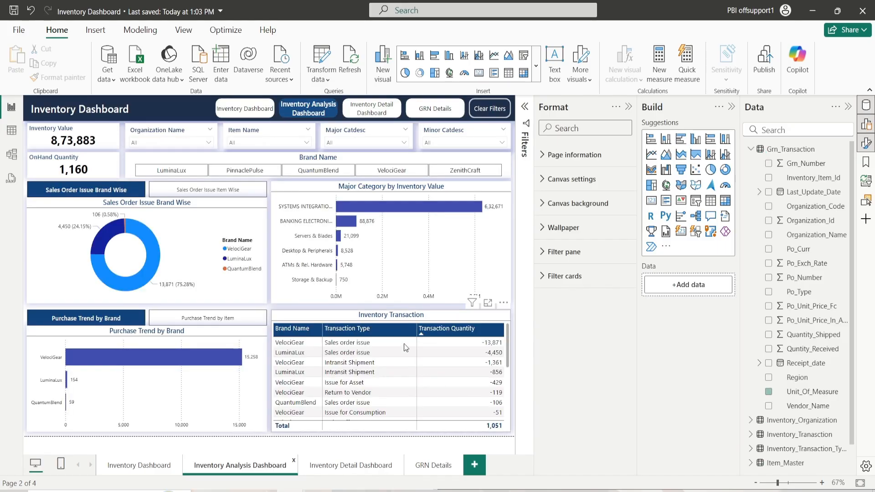
{"action": "left_click", "coordinate": [343, 468]}
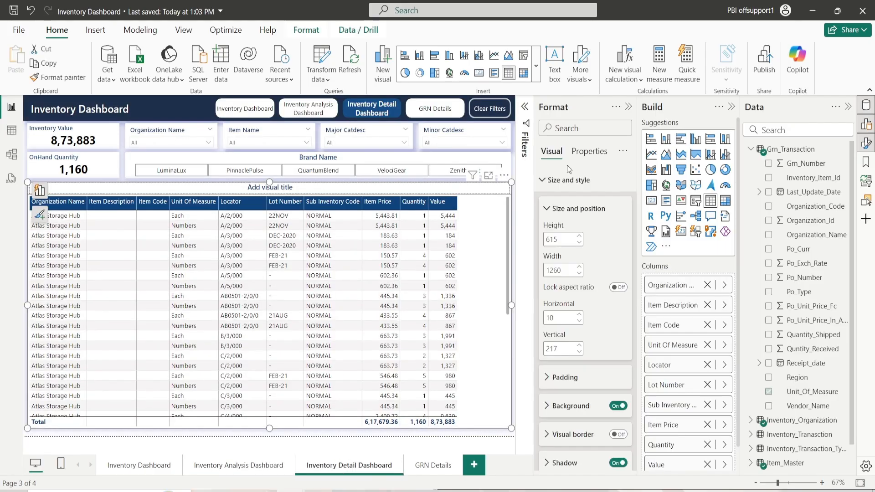
Set the detail table's title text to Stock On Hand Quantity
{"action": "left_click", "coordinate": [568, 210]}
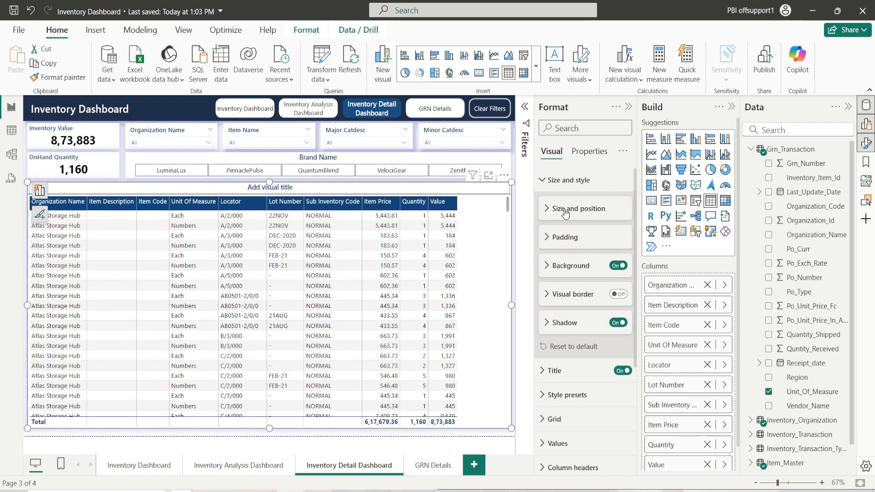
{"action": "left_click", "coordinate": [565, 180]}
{"action": "left_click", "coordinate": [562, 204]}
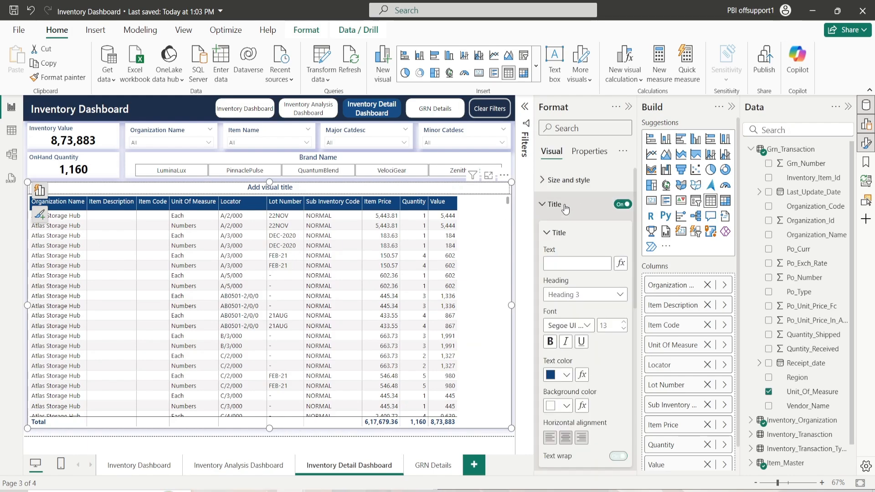
{"action": "left_click", "coordinate": [559, 264]}
{"action": "type", "text": "Stock"}
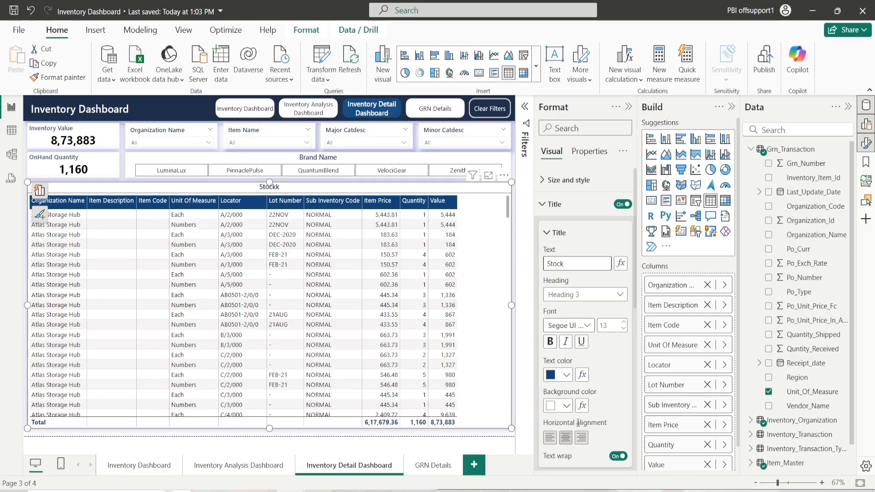
{"action": "key", "text": "BackSpace"}
{"action": "type", "text": "On Hand "}
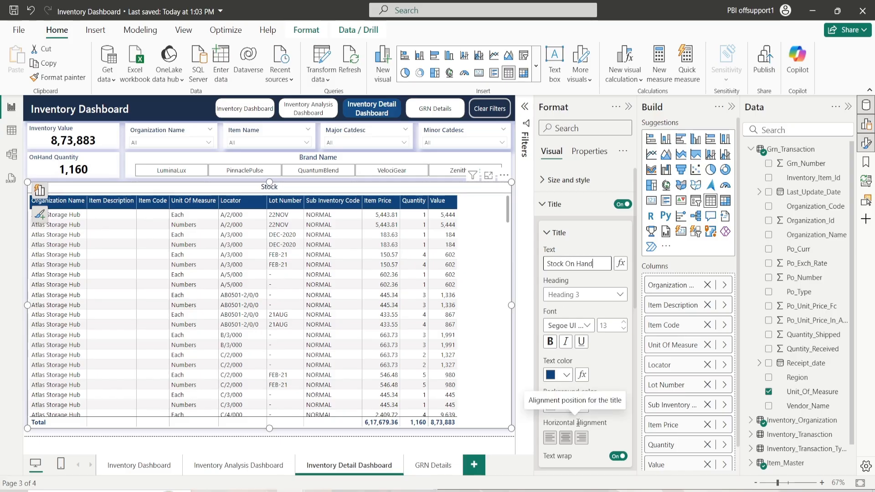
{"action": "type", "text": "Quantity"}
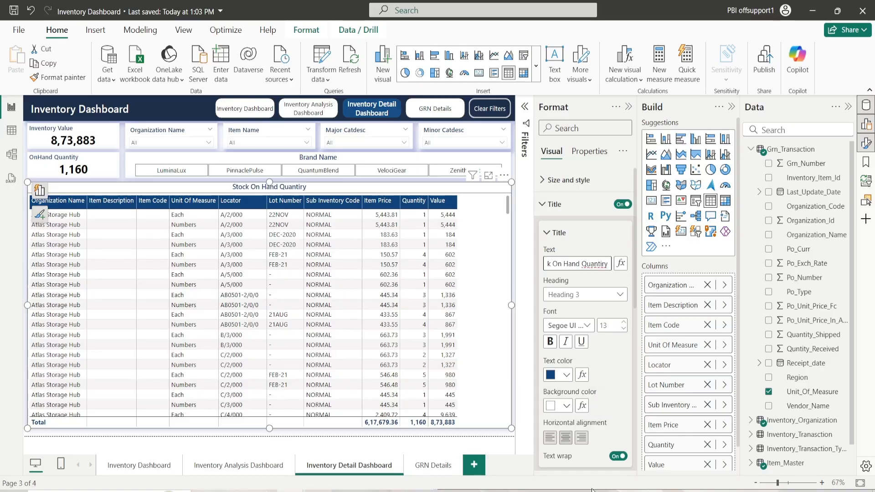
{"action": "key", "text": "Left"}
{"action": "key", "text": "BackSpace"}
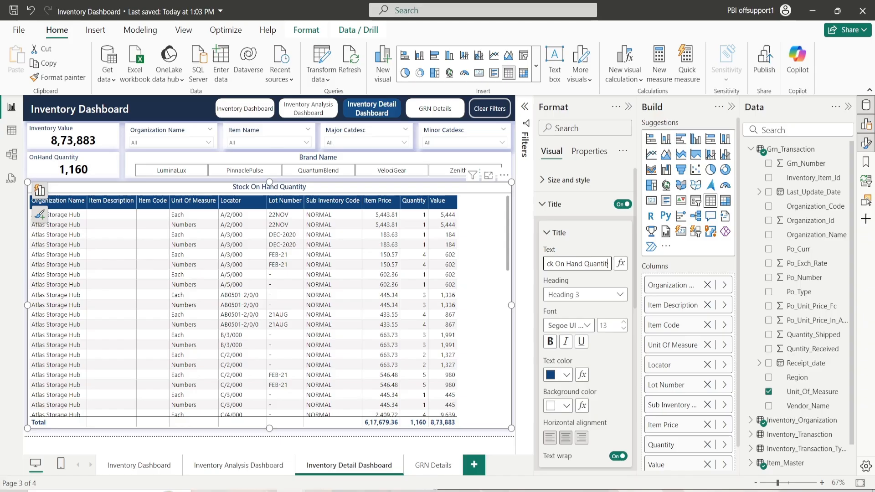
{"action": "left_click", "coordinate": [557, 233]}
{"action": "left_click", "coordinate": [554, 204]}
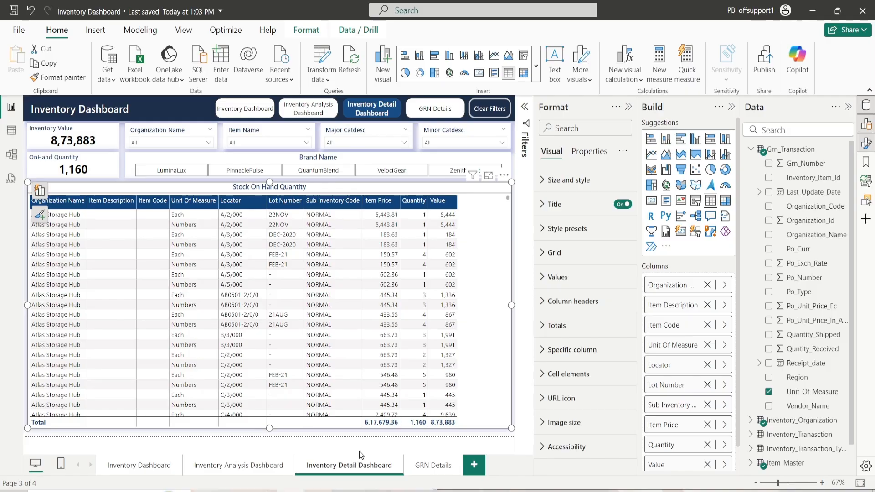
Widen the Organization Name column slightly and sort the table by Item Code in descending order
{"action": "left_click", "coordinate": [354, 436]}
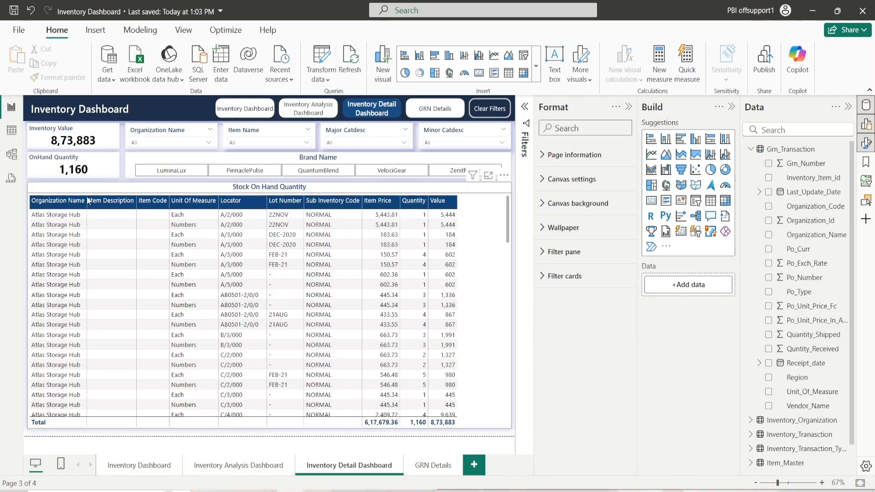
{"action": "left_click_drag", "start_coordinate": [87, 201], "coordinate": [94, 201]}
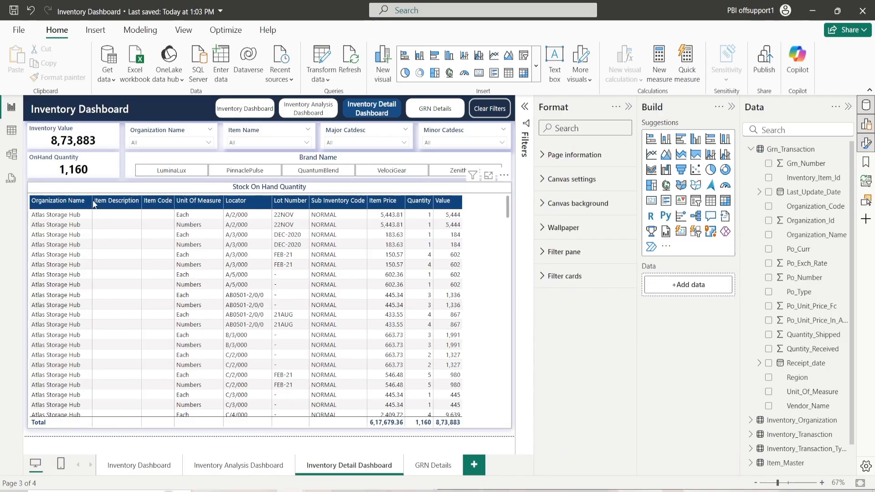
{"action": "left_click", "coordinate": [159, 203]}
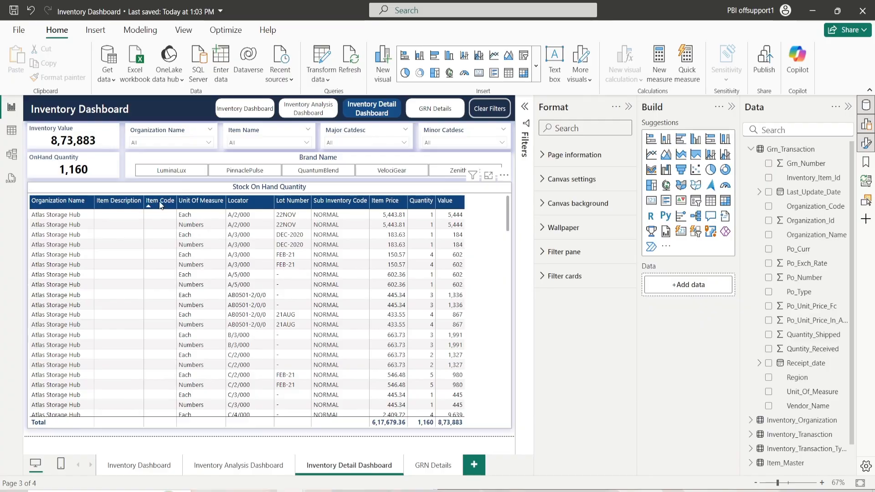
{"action": "left_click", "coordinate": [161, 204]}
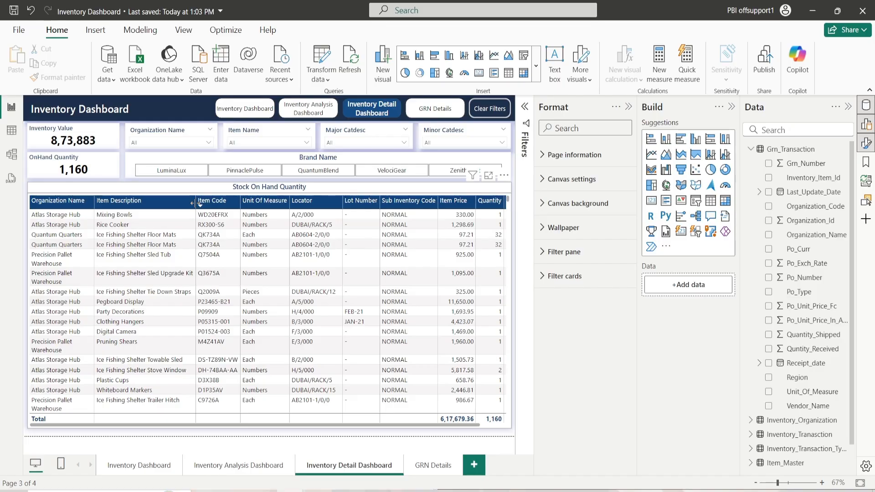
Narrow the Item Description, Item Price and Locator columns of the Stock On Hand Quantity table so more columns fit
{"action": "left_click_drag", "start_coordinate": [194, 202], "coordinate": [188, 203]}
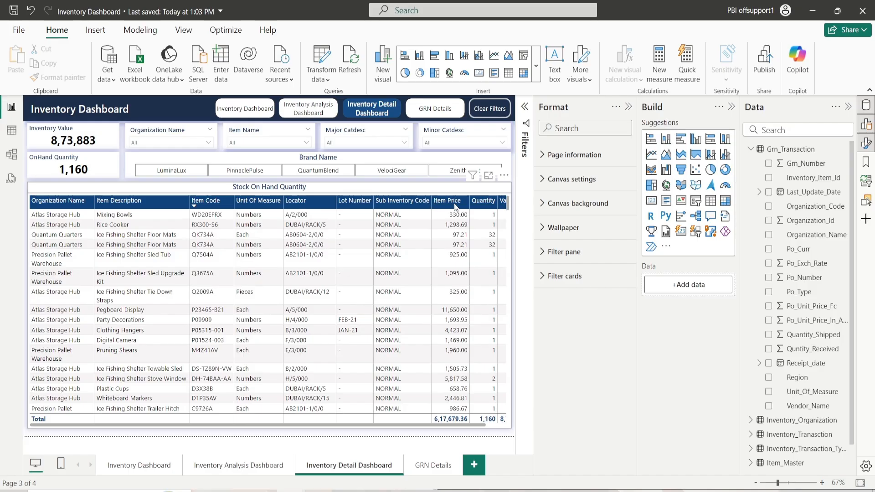
{"action": "left_click_drag", "start_coordinate": [469, 201], "coordinate": [464, 201]}
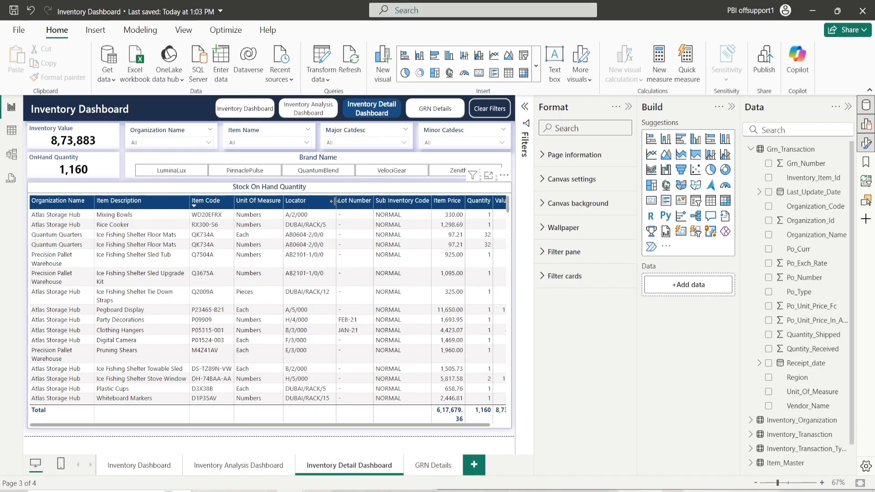
{"action": "left_click_drag", "start_coordinate": [337, 201], "coordinate": [332, 201]}
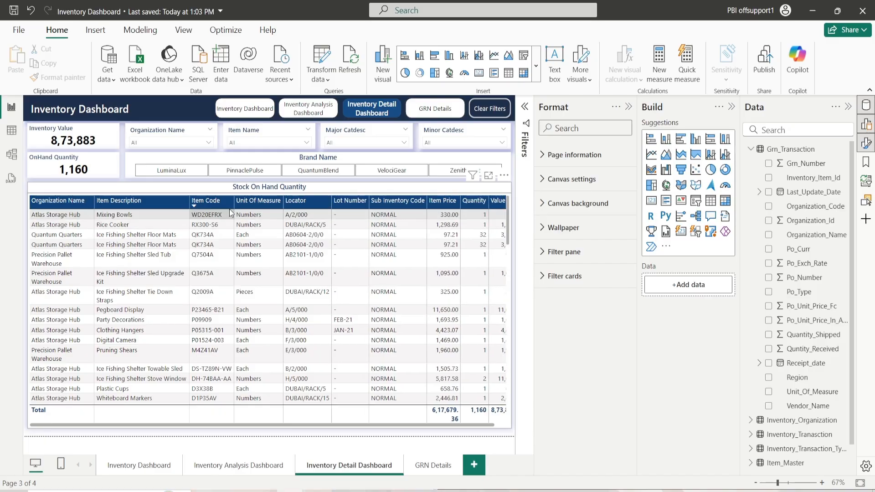
Narrow the Organization Name column slightly and sort the Stock On Hand Quantity table by Item Code in descending order
{"action": "left_click", "coordinate": [94, 201]}
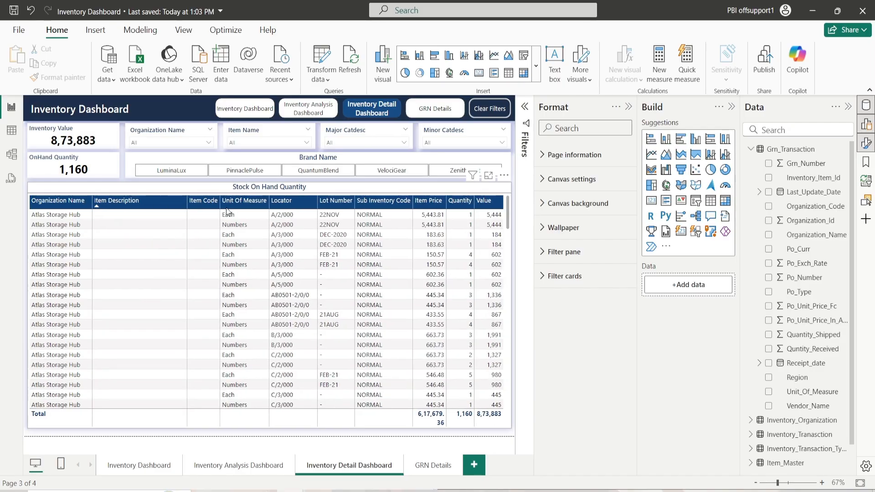
{"action": "left_click", "coordinate": [213, 202]}
{"action": "left_click", "coordinate": [208, 204]}
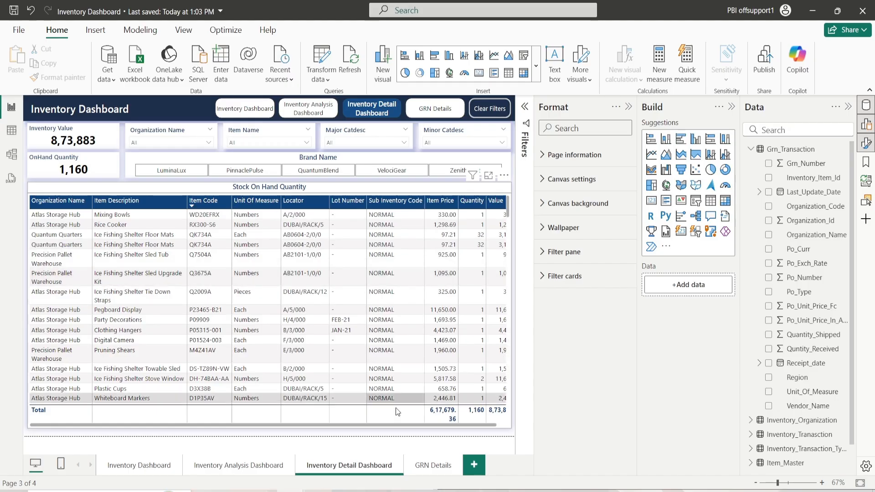
{"action": "left_click_drag", "start_coordinate": [440, 424], "coordinate": [464, 420]}
{"action": "left_click", "coordinate": [215, 253]}
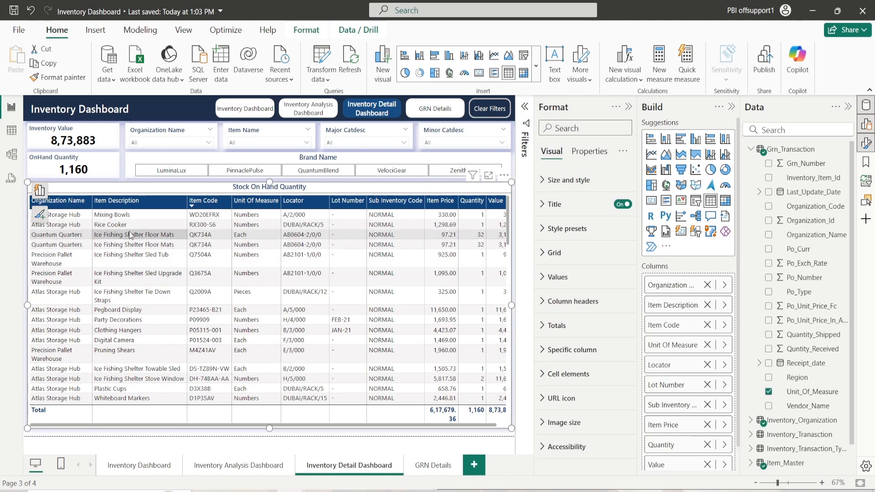
{"action": "left_click", "coordinate": [122, 177]}
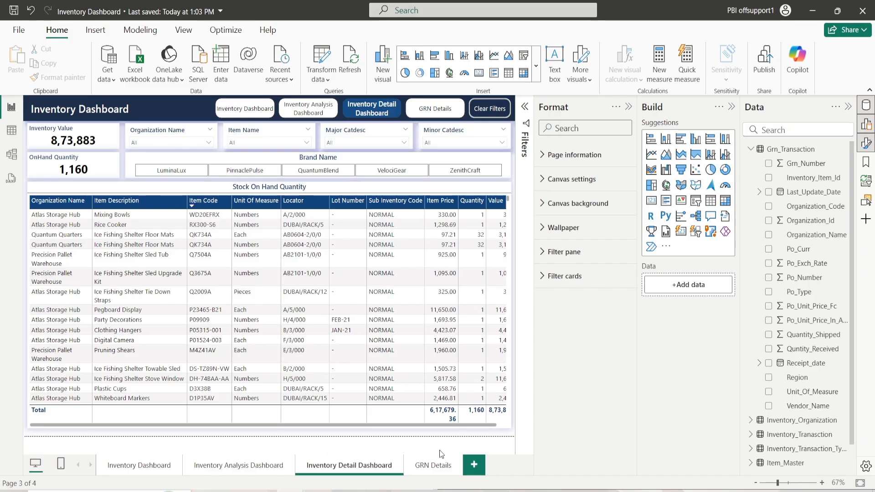
Insert a blank table visual below the cards on the GRN Details page, consulting page 4 of the published reference report
{"action": "left_click", "coordinate": [426, 467]}
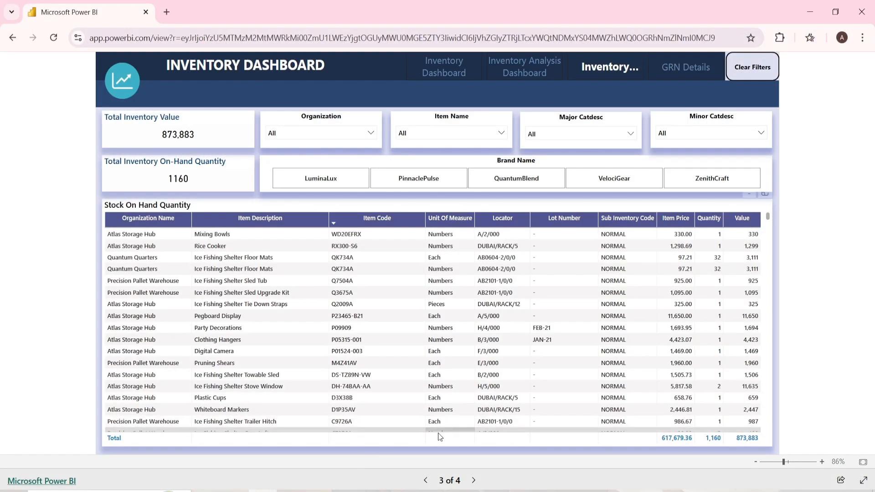
{"action": "left_click", "coordinate": [475, 481]}
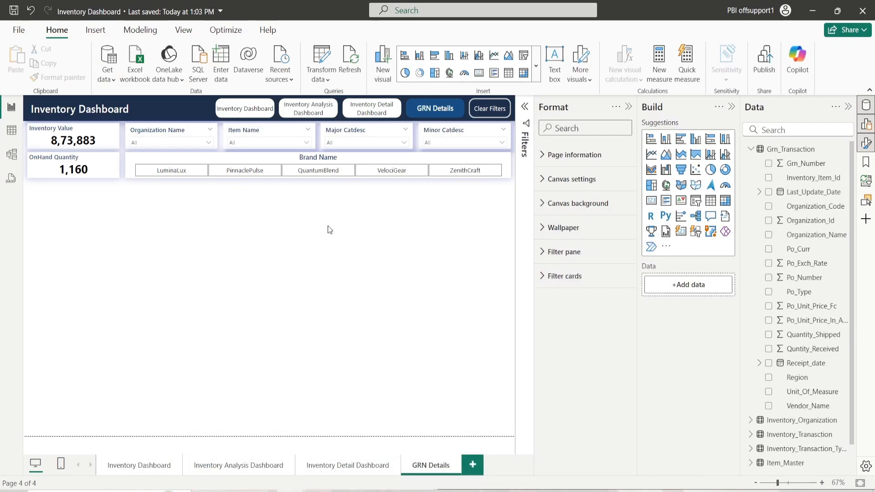
{"action": "left_click", "coordinate": [712, 206]}
{"action": "left_click_drag", "start_coordinate": [105, 253], "coordinate": [105, 214]}
Set the blank table's height to 615, width to 1260 and vertical position to 220
{"action": "left_click", "coordinate": [567, 180]}
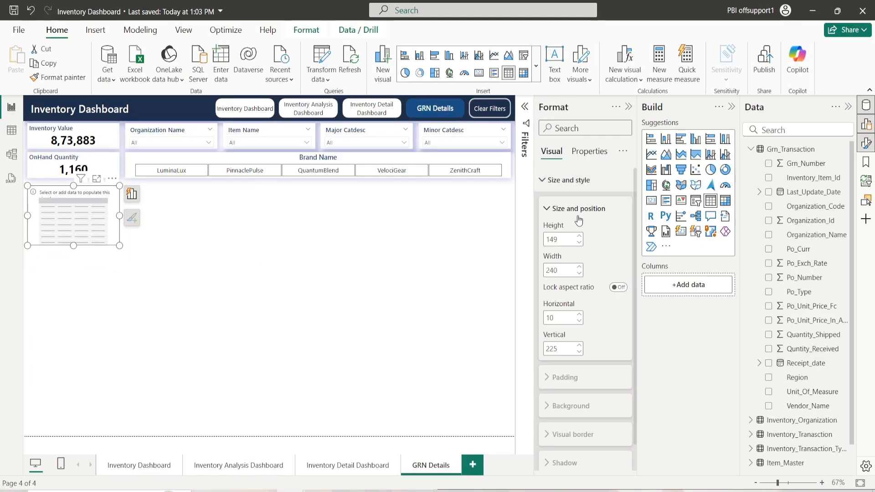
{"action": "left_click", "coordinate": [563, 239]}
{"action": "type", "text": "615"}
{"action": "left_click", "coordinate": [564, 272]}
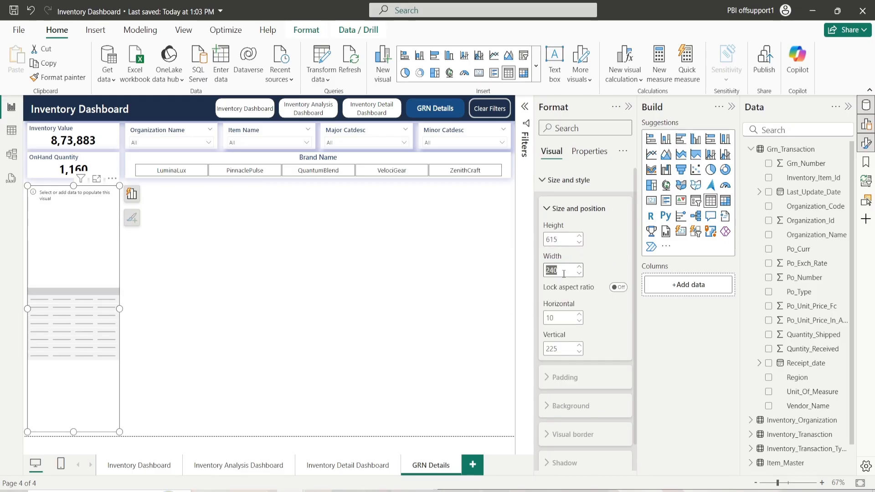
{"action": "type", "text": "1"}
{"action": "key", "text": "BackSpace"}
{"action": "type", "text": "260"}
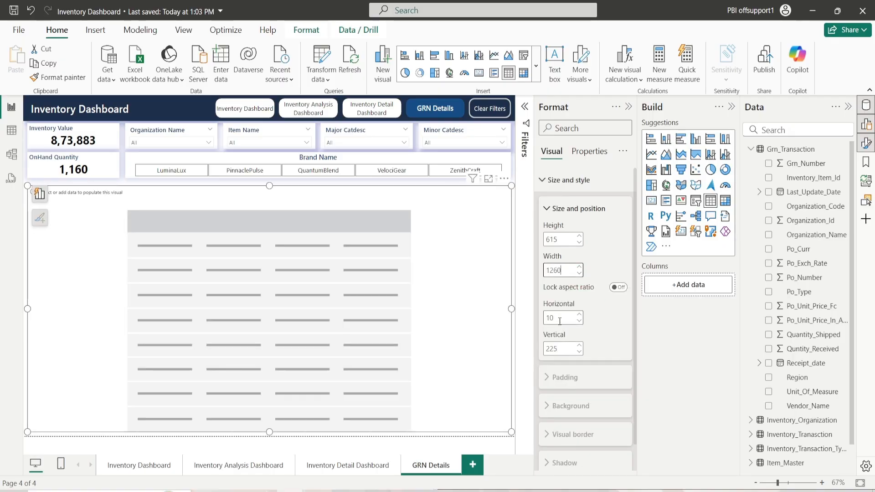
{"action": "double_click", "coordinate": [579, 352]}
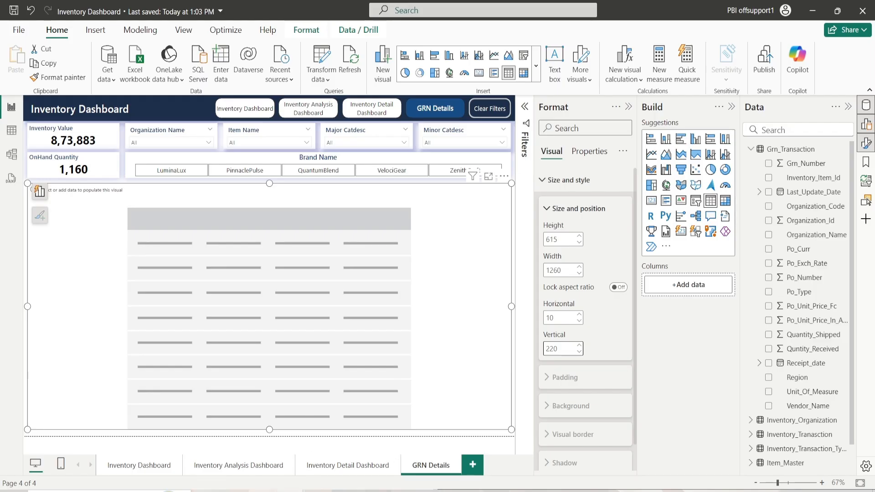
Add Receipt_date to the table as a plain date instead of a hierarchy and format it as dd/mm/yyyy
{"action": "left_click", "coordinate": [275, 469]}
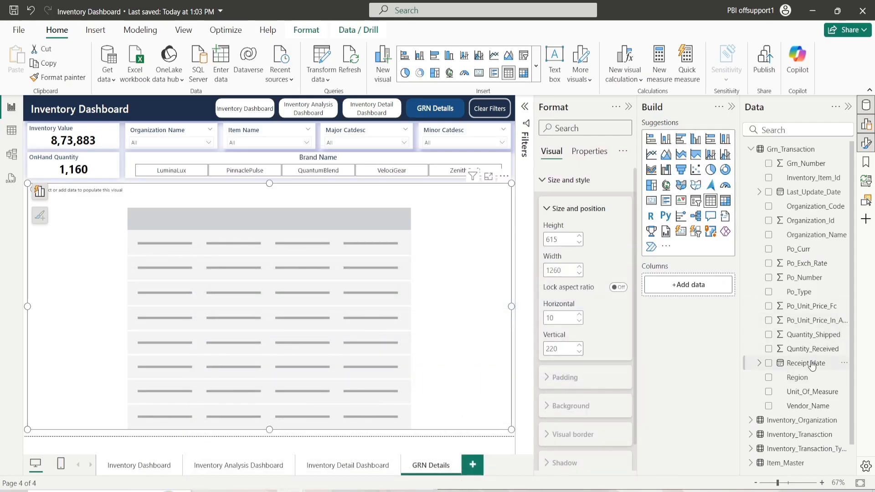
{"action": "left_click_drag", "start_coordinate": [812, 363], "coordinate": [689, 287]}
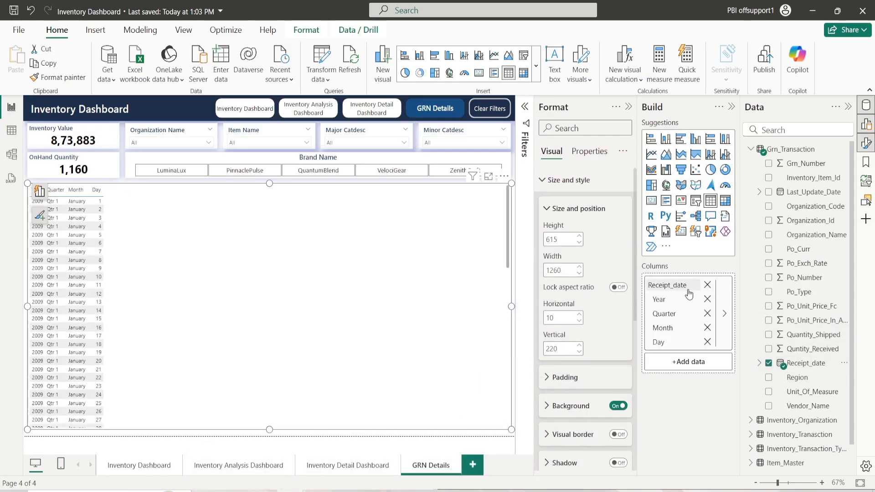
{"action": "right_click", "coordinate": [689, 292]}
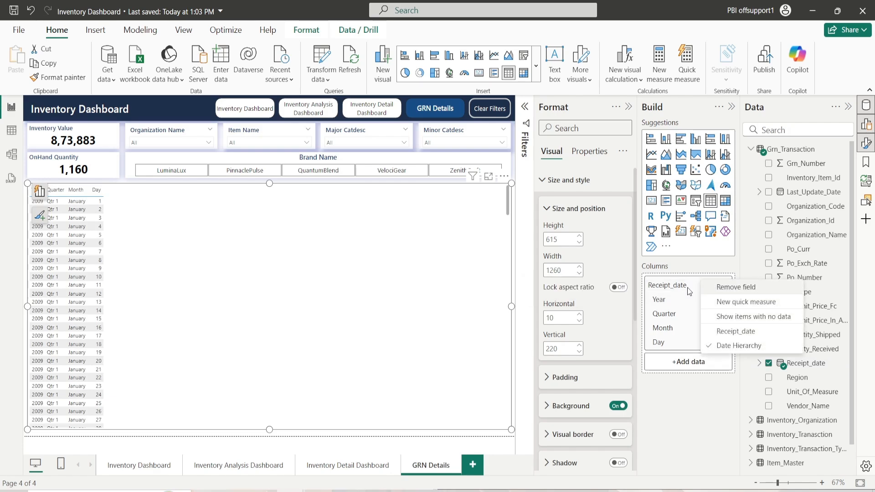
{"action": "left_click", "coordinate": [738, 333]}
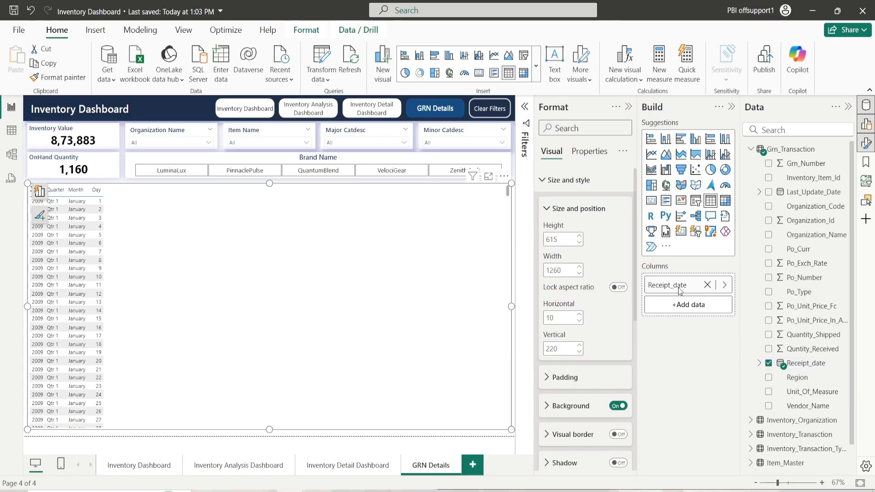
{"action": "left_click", "coordinate": [806, 363]}
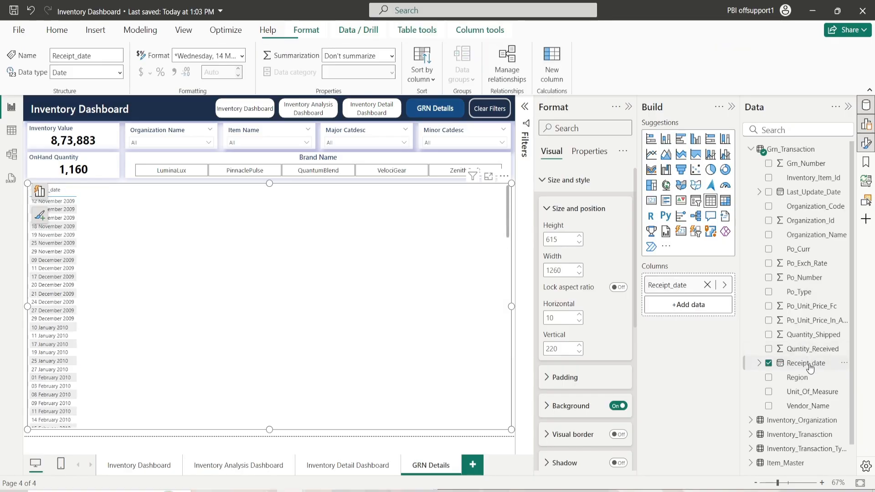
{"action": "left_click", "coordinate": [242, 56]}
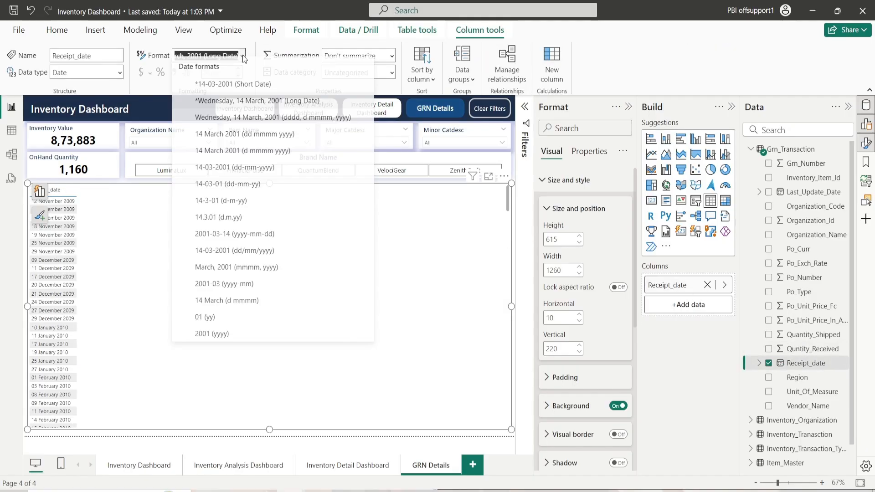
{"action": "left_click", "coordinate": [246, 256]}
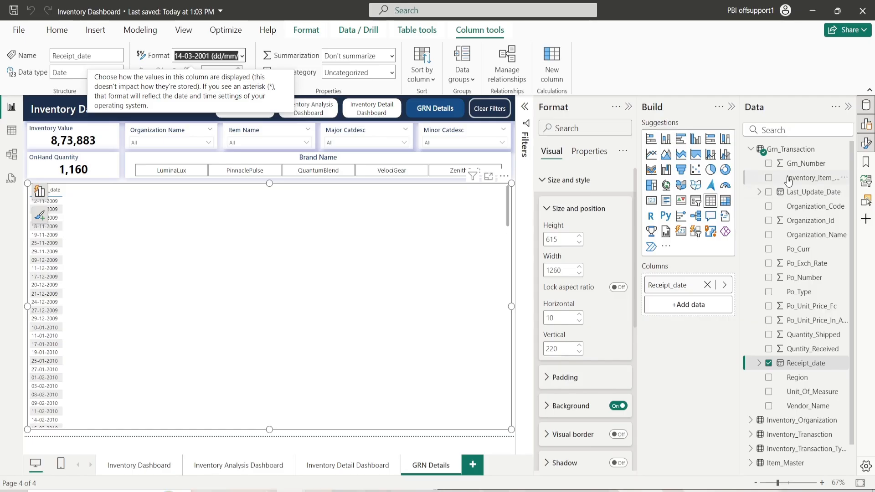
Add Grn_Number to the table and set it to Don't summarize
{"action": "left_click", "coordinate": [768, 163]}
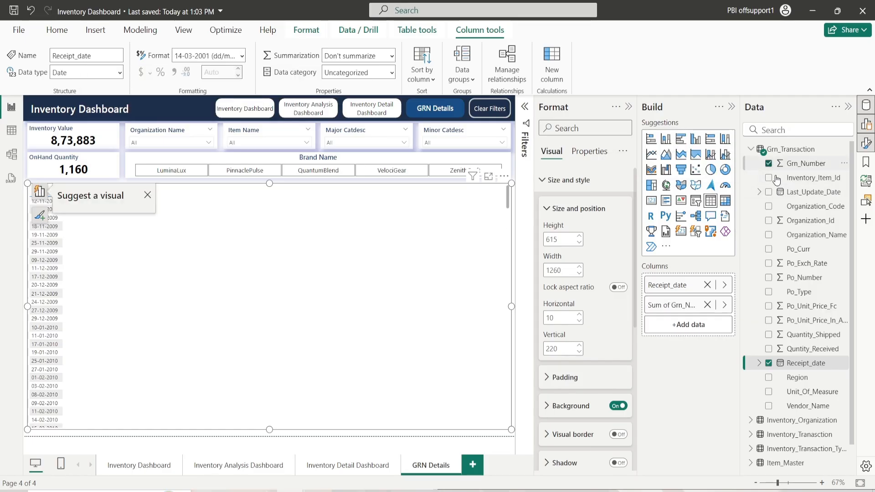
{"action": "right_click", "coordinate": [667, 306]}
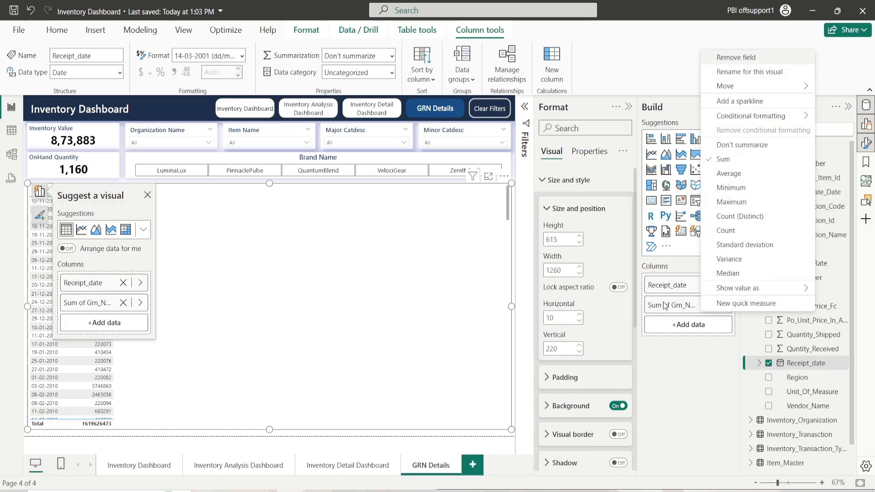
{"action": "left_click", "coordinate": [735, 145]}
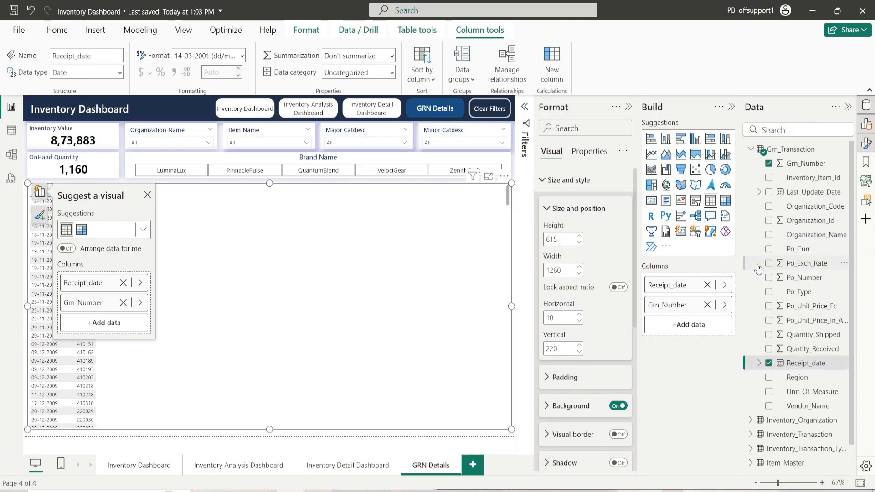
Add Vendor_Name from Grn_Transaction and Item_Code from Item_Master to the table
{"action": "left_click", "coordinate": [769, 406]}
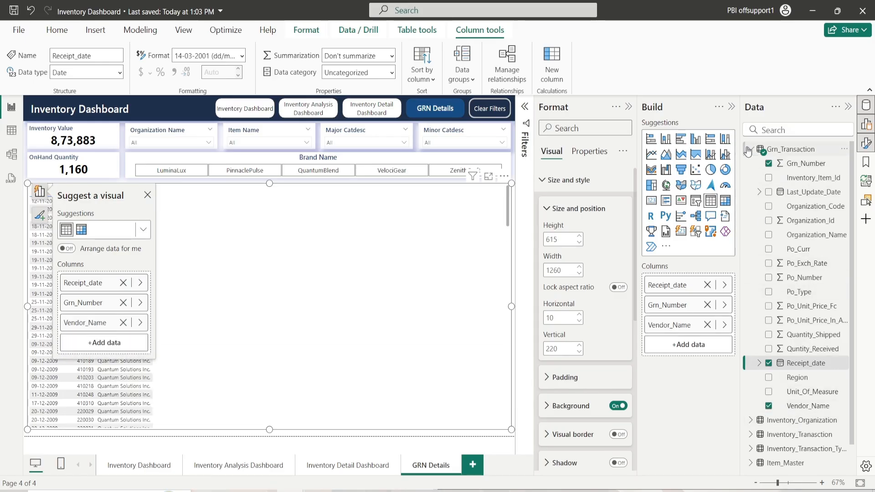
{"action": "left_click", "coordinate": [752, 149]}
{"action": "left_click", "coordinate": [752, 205]}
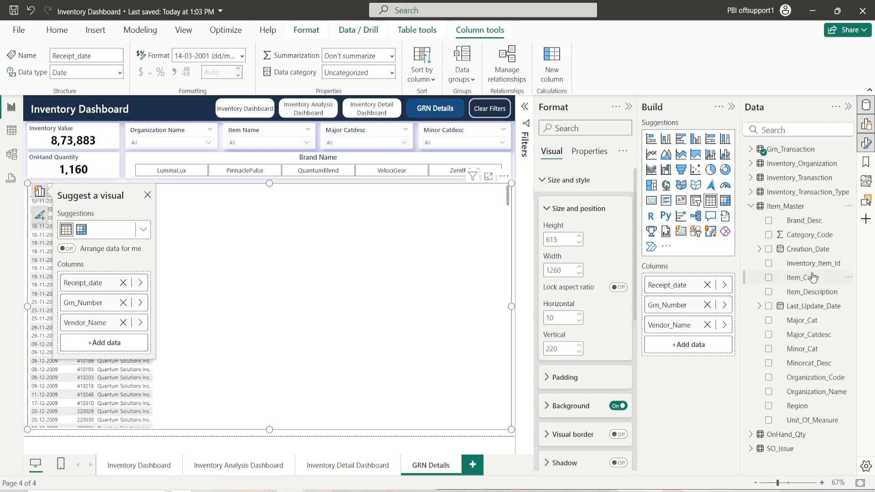
{"action": "left_click_drag", "start_coordinate": [719, 345], "coordinate": [719, 347]}
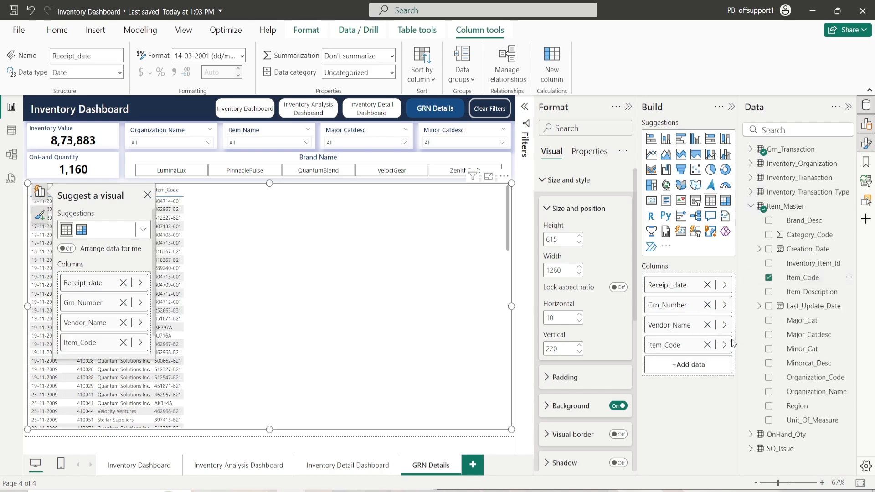
Search the data fields for Curr and Exch and add Po_Curr and Po_Exch_Rate to the table
{"action": "left_click", "coordinate": [800, 126]}
{"action": "type", "text": "Curr"}
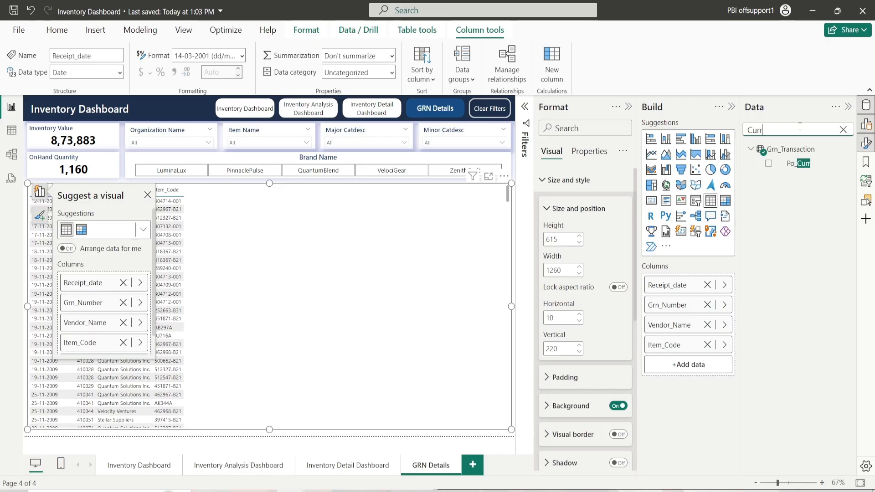
{"action": "left_click", "coordinate": [769, 164]}
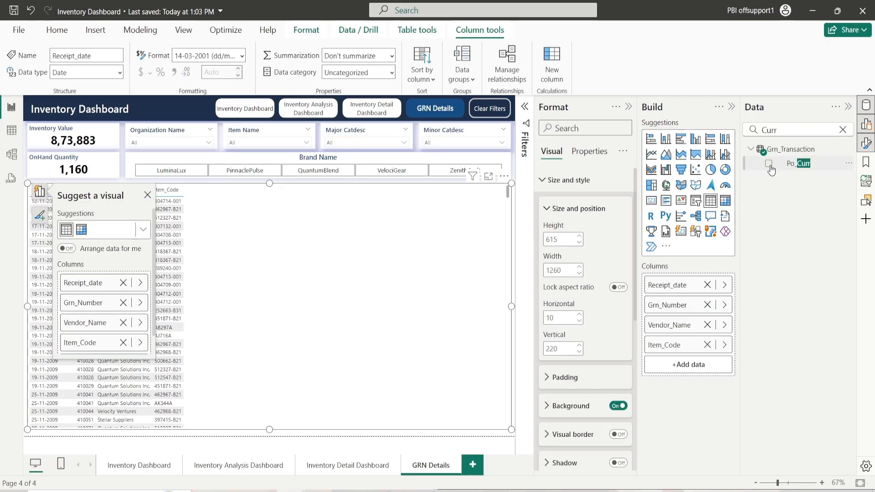
{"action": "left_click", "coordinate": [847, 132]}
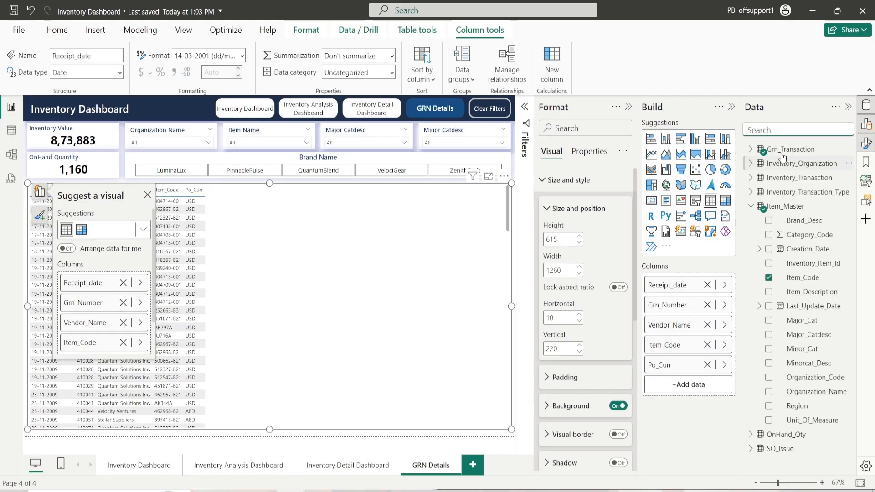
{"action": "left_click", "coordinate": [796, 129]}
{"action": "type", "text": "Exch"}
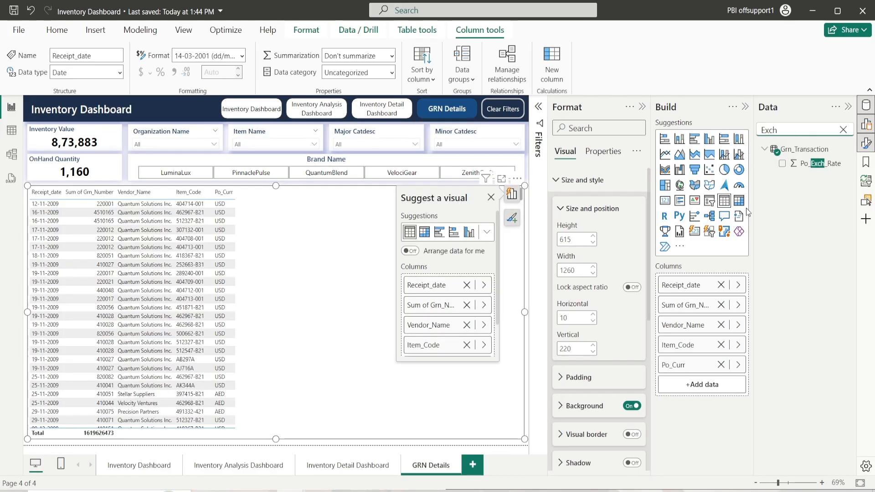
{"action": "left_click", "coordinate": [782, 164]}
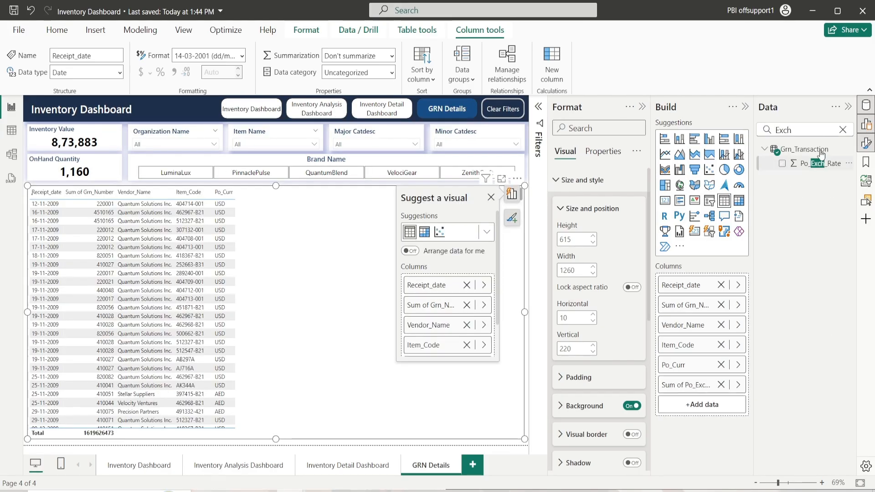
{"action": "left_click", "coordinate": [843, 130]}
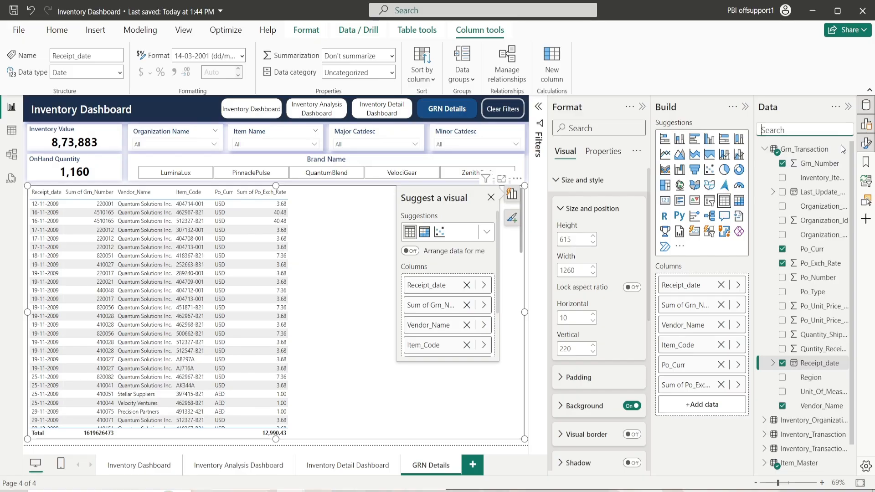
Add Po_Number and Po_Type from Grn_Transaction to the table
{"action": "left_click", "coordinate": [783, 280]}
{"action": "left_click", "coordinate": [783, 282]}
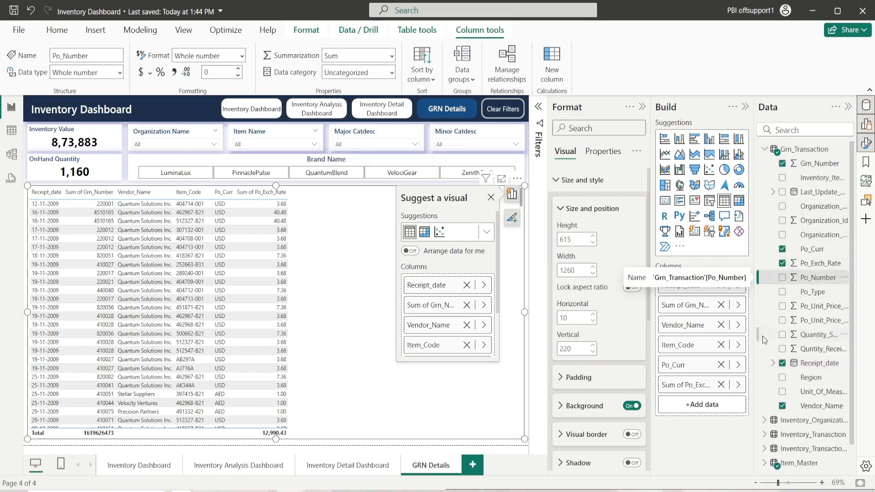
{"action": "left_click", "coordinate": [782, 279]}
{"action": "left_click", "coordinate": [783, 292]}
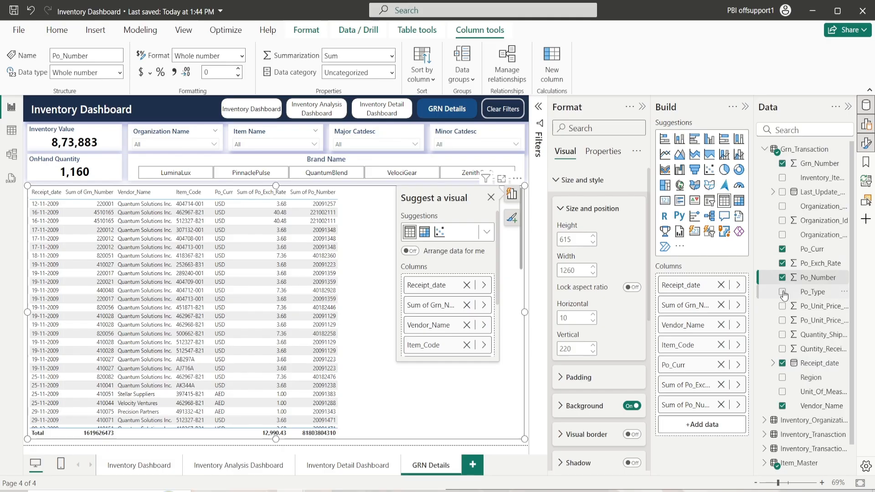
Set Po_Exch_Rate and Po_Number in the table to Don't summarize
{"action": "right_click", "coordinate": [702, 383]}
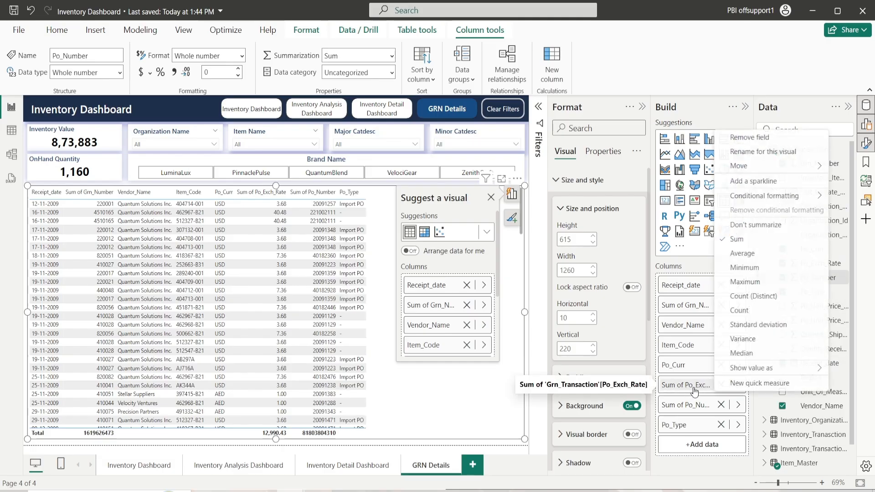
{"action": "left_click", "coordinate": [751, 225]}
{"action": "right_click", "coordinate": [687, 393]}
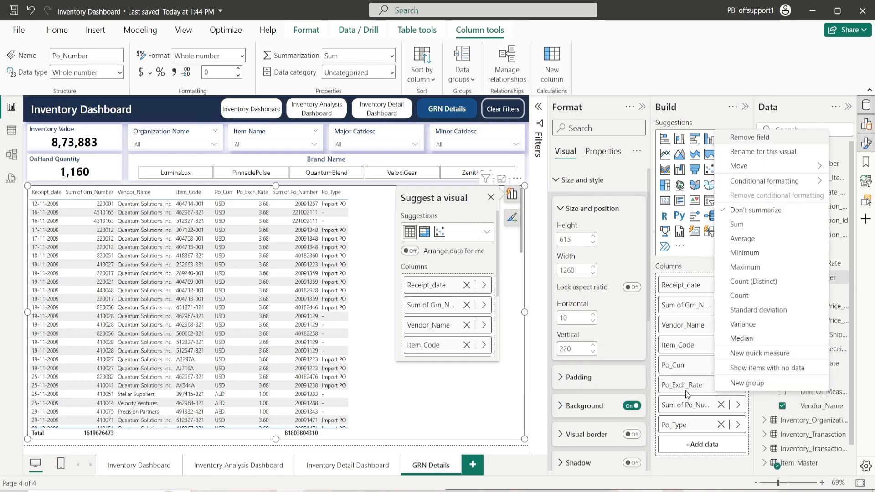
{"action": "left_click", "coordinate": [686, 410]}
{"action": "right_click", "coordinate": [685, 410]}
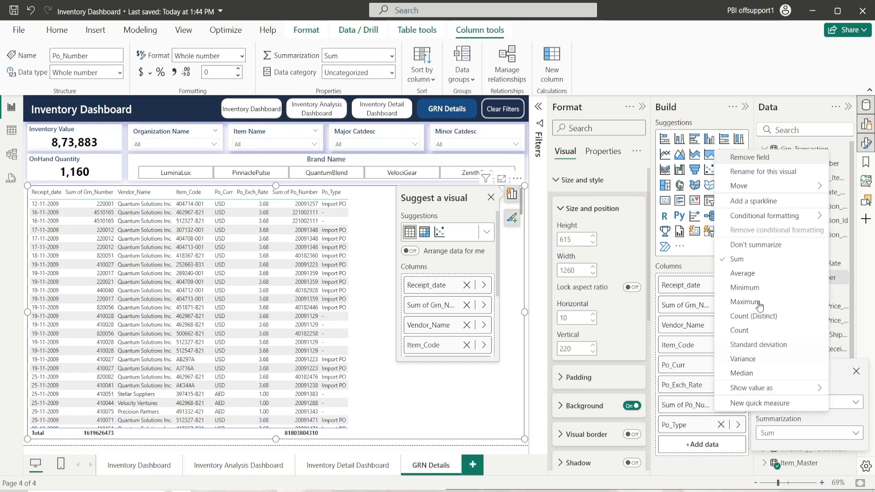
{"action": "left_click", "coordinate": [762, 244]}
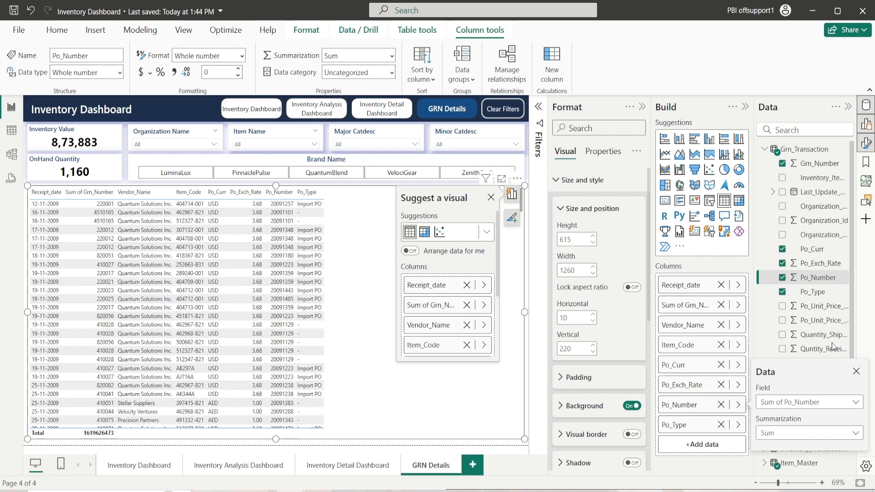
Add Quntity_Received, Quantity_Shipped and Po_Unit_Price_In_Aed from Grn_Transaction to the table, then dismiss the visual suggestions and collapse the size settings
{"action": "left_click", "coordinate": [783, 349]}
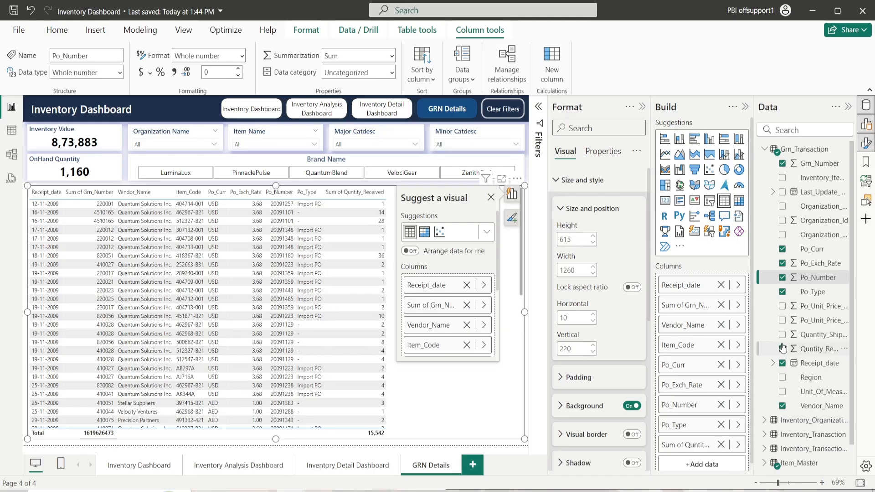
{"action": "left_click", "coordinate": [782, 336]}
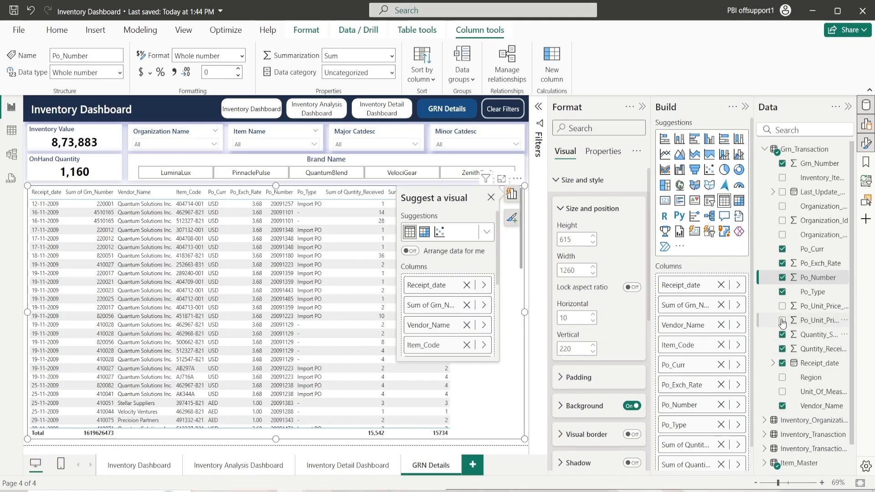
{"action": "left_click", "coordinate": [782, 322]}
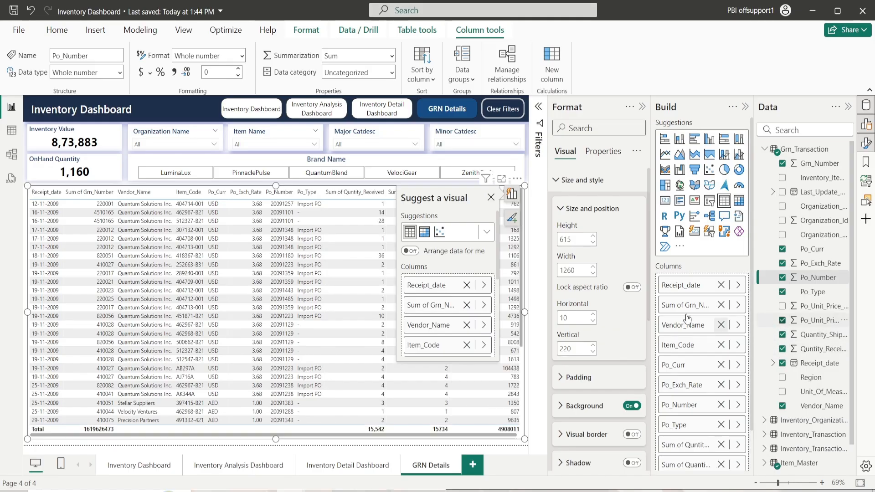
{"action": "left_click", "coordinate": [492, 198]}
{"action": "left_click", "coordinate": [566, 209]}
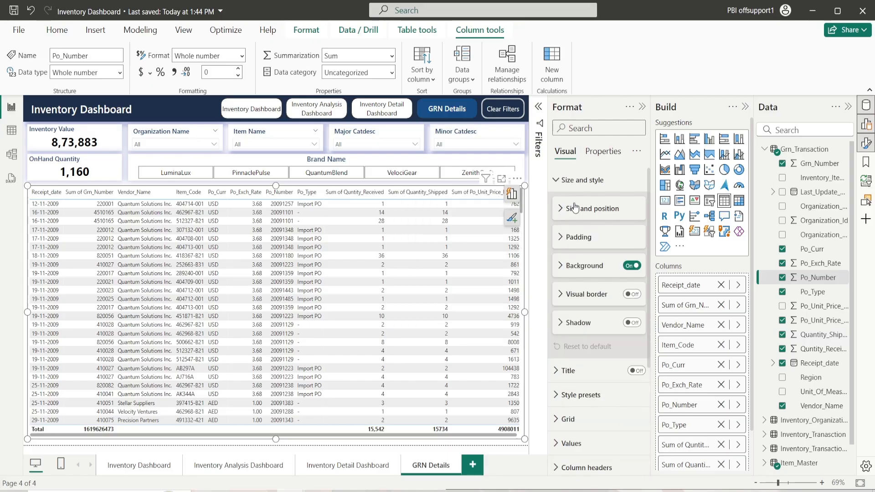
{"action": "left_click", "coordinate": [577, 182]}
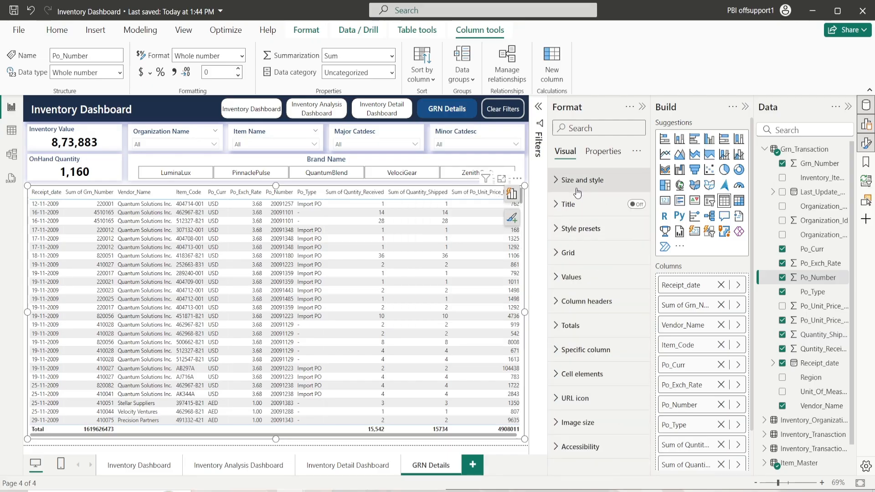
Copy the formatting of the Stock On Hand Quantity table on the Inventory Detail Dashboard page to the GRN Details table
{"action": "left_click", "coordinate": [341, 466]}
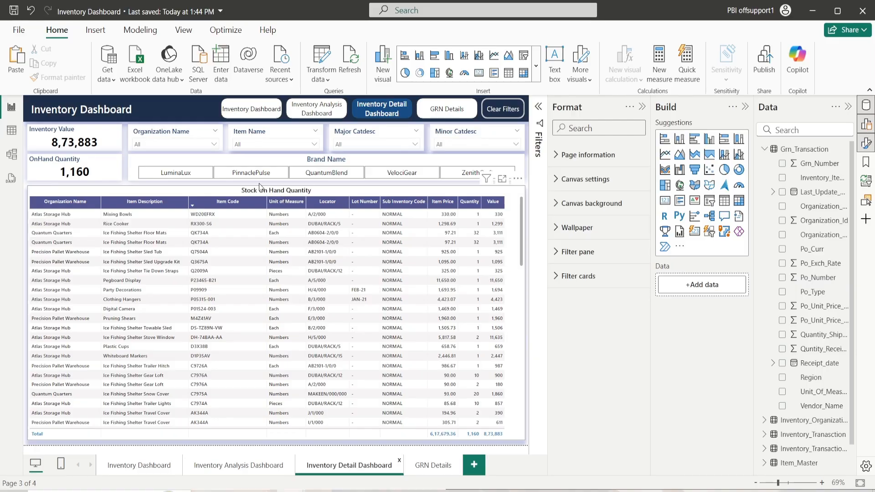
{"action": "left_click", "coordinate": [283, 195]}
{"action": "left_click", "coordinate": [70, 78]}
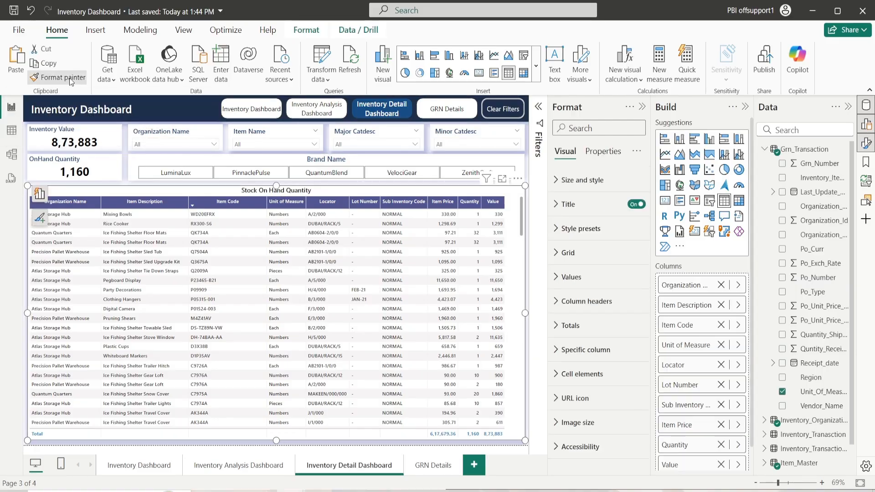
{"action": "left_click", "coordinate": [418, 464]}
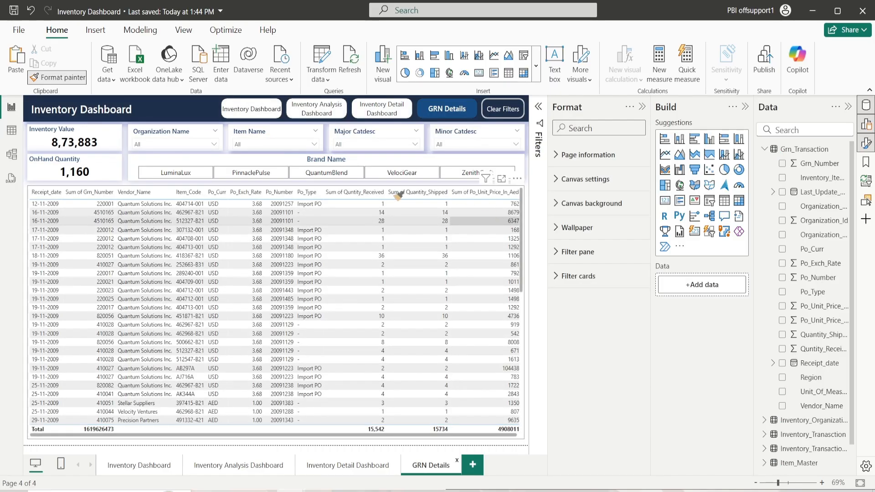
{"action": "left_click", "coordinate": [323, 192]}
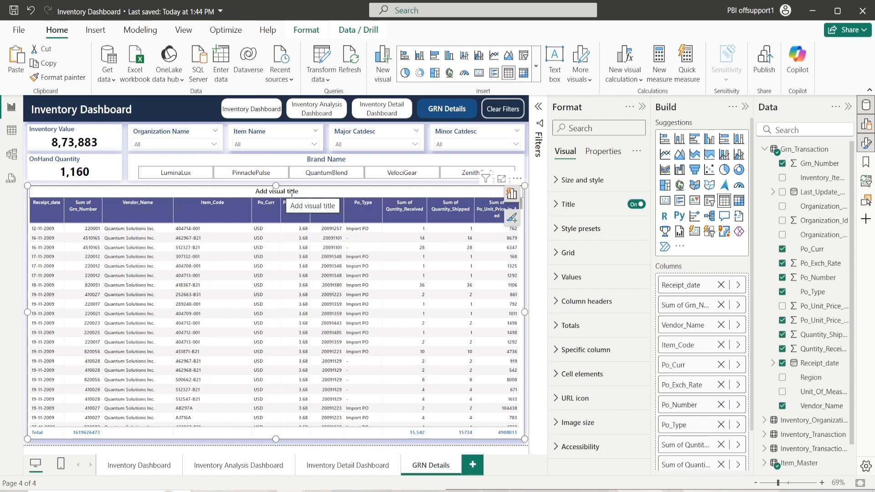
Set the GRN table's title to "Goods Receipt Note Details"
{"action": "left_click", "coordinate": [569, 204]}
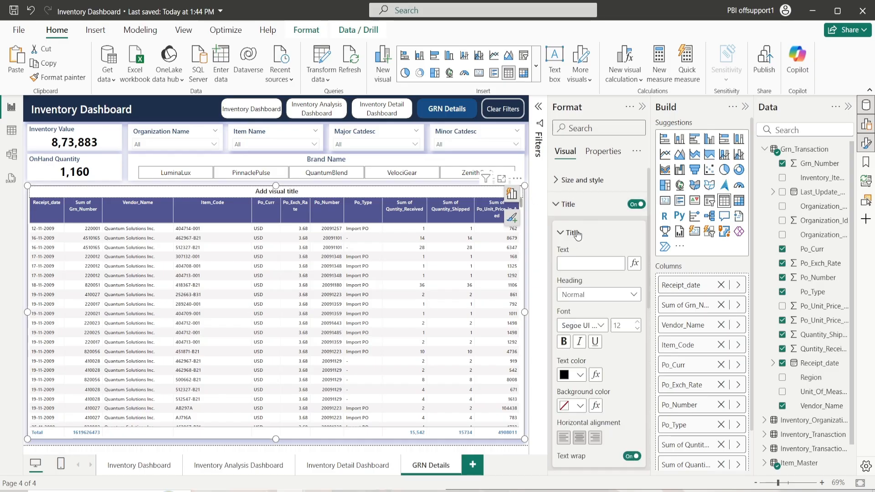
{"action": "left_click", "coordinate": [565, 258]}
{"action": "type", "text": "Goods Rece"}
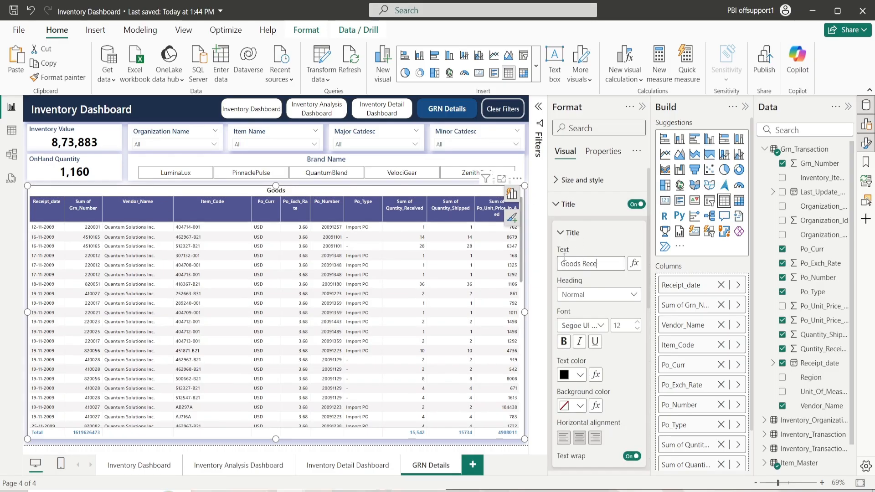
{"action": "type", "text": "ipt Note"}
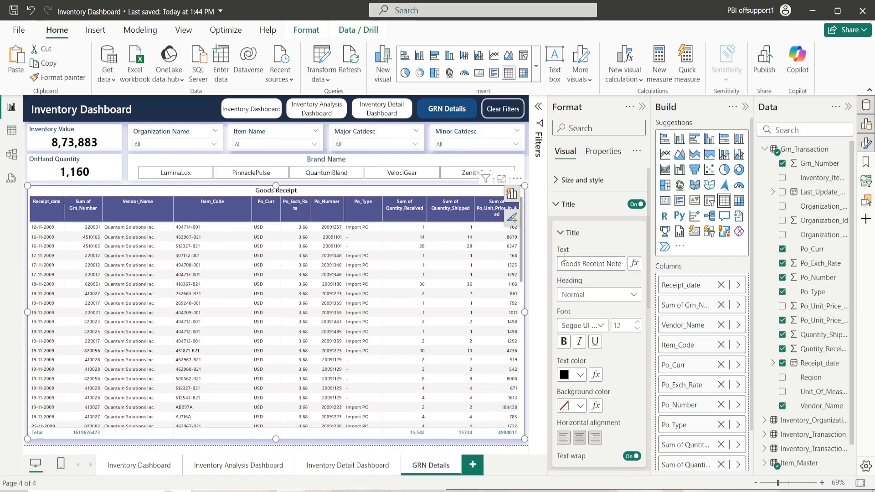
{"action": "type", "text": " Detaio"}
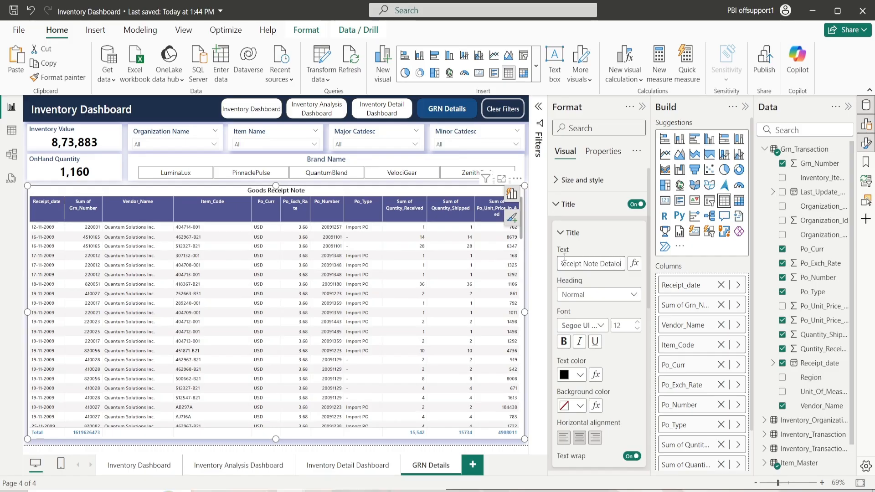
{"action": "key", "text": "BackSpace"}
{"action": "type", "text": "ls"}
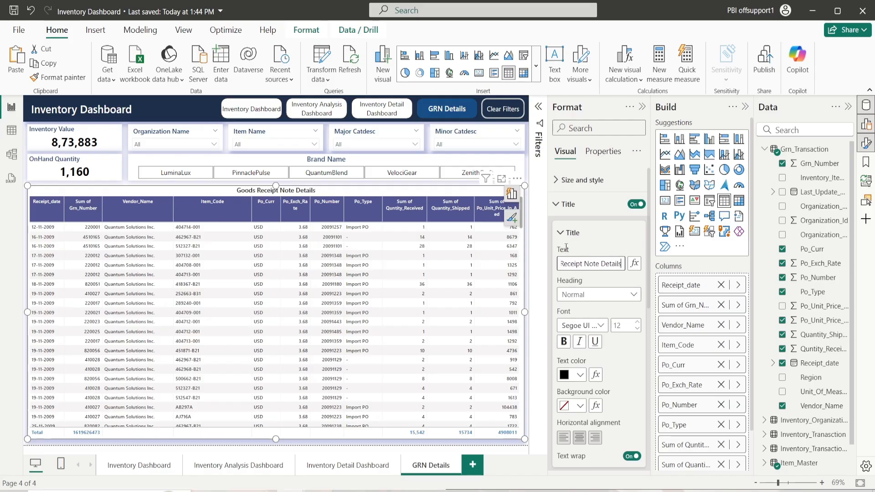
{"action": "left_click", "coordinate": [580, 376]}
{"action": "key", "text": "Escape"}
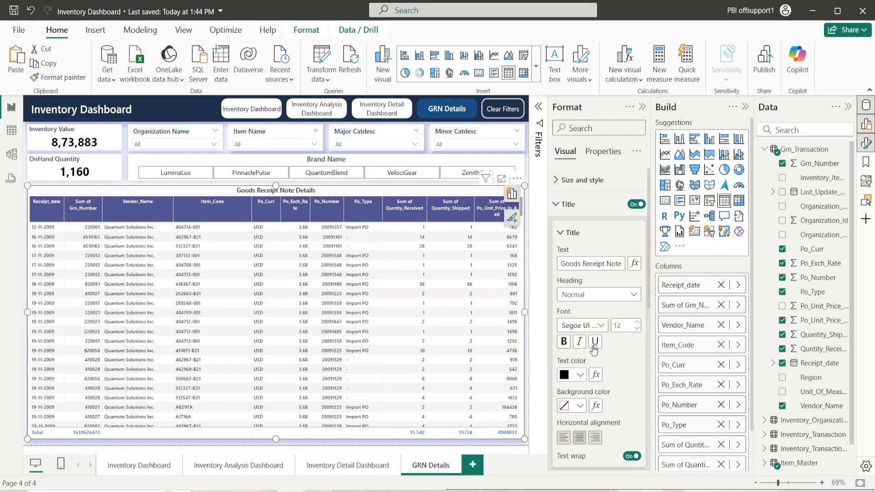
{"action": "left_click", "coordinate": [586, 234]}
{"action": "left_click", "coordinate": [581, 208]}
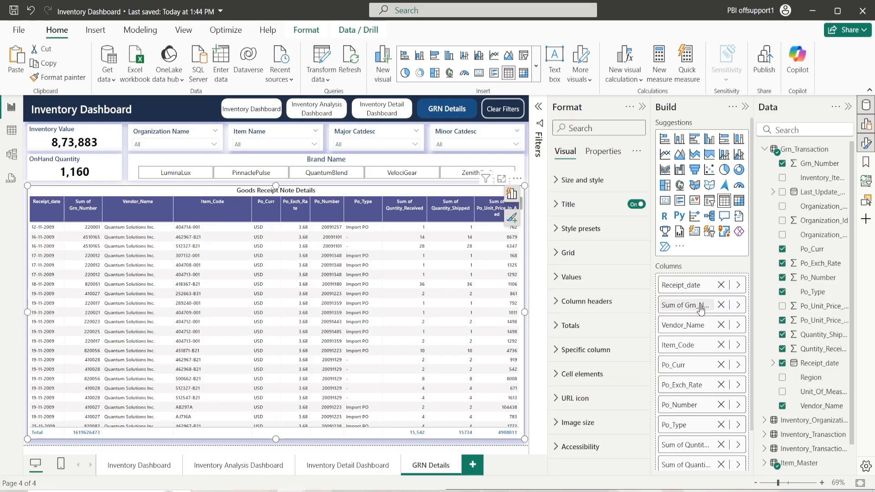
Rename the Receipt_date column to "GRN Date" for this table
{"action": "double_click", "coordinate": [688, 287]}
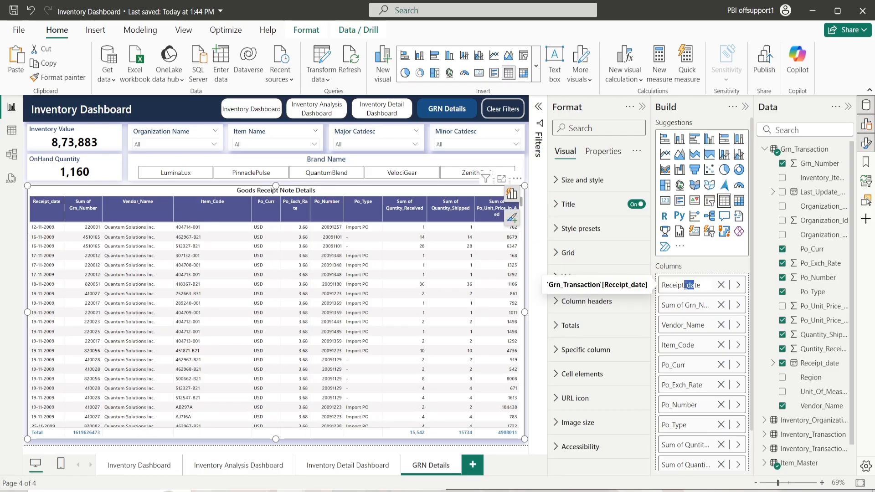
{"action": "type", "text": "GRN Date"}
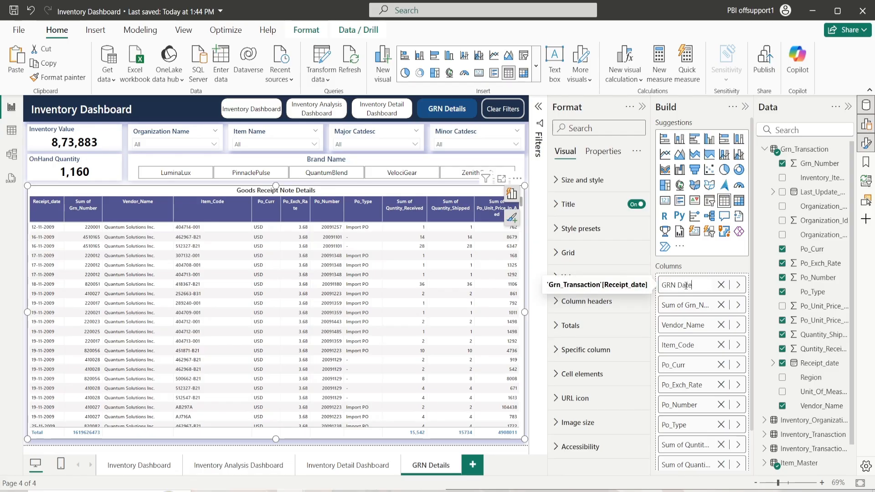
{"action": "key", "text": "Return"}
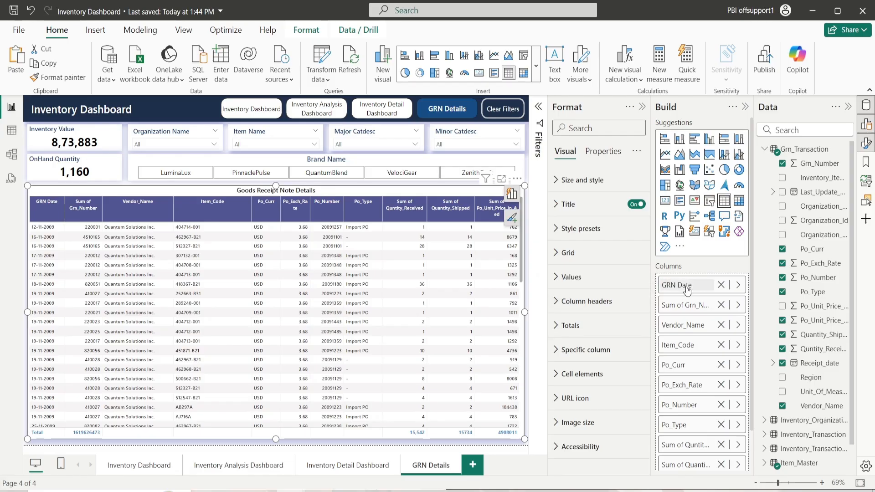
Set Grn_Number to Don't summarize and rename its column to "Grn Number"
{"action": "right_click", "coordinate": [688, 309]}
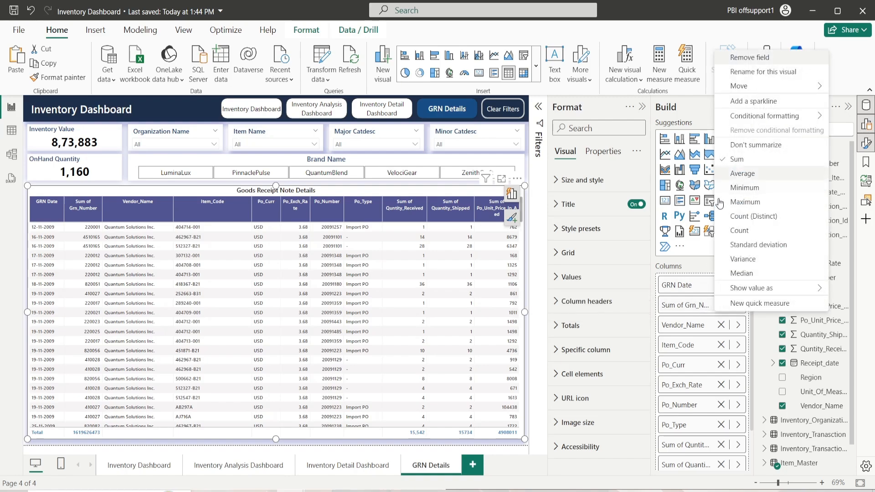
{"action": "left_click", "coordinate": [752, 145]}
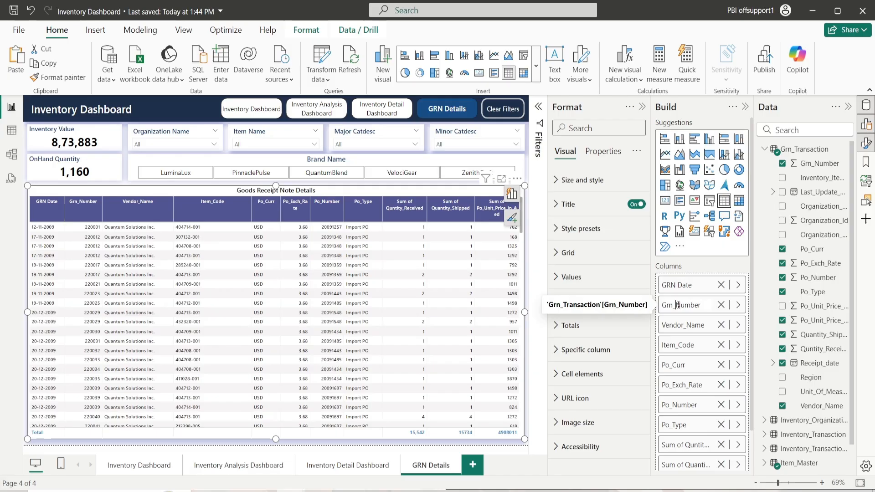
{"action": "key", "text": "Return"}
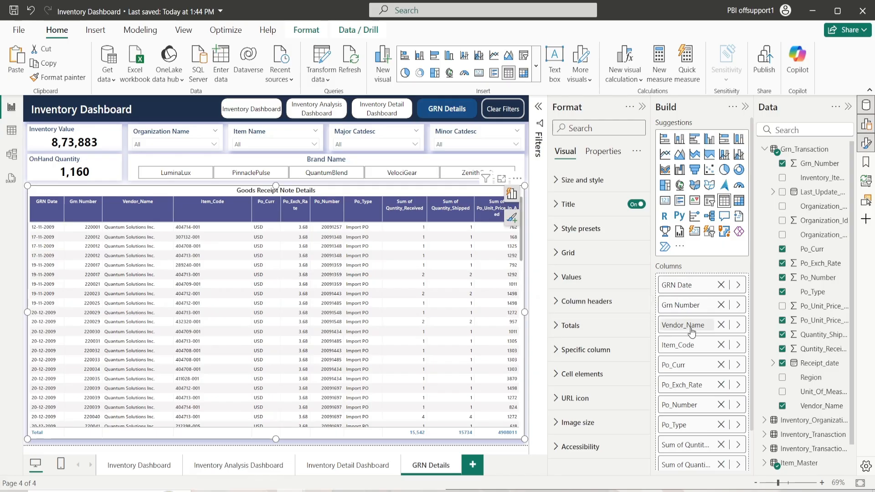
Rename the Vendor_Name column to "Vendor Name" and the Item_Code column to "Item Code"
{"action": "double_click", "coordinate": [690, 328]}
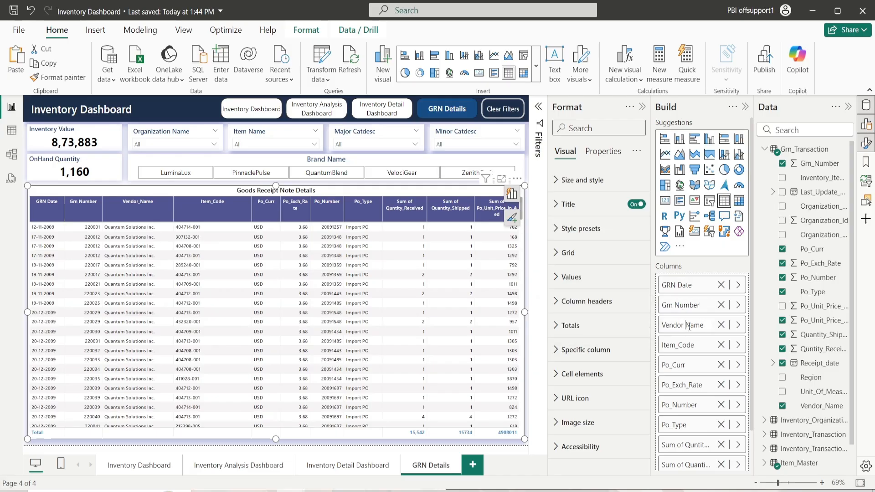
{"action": "key", "text": "Return"}
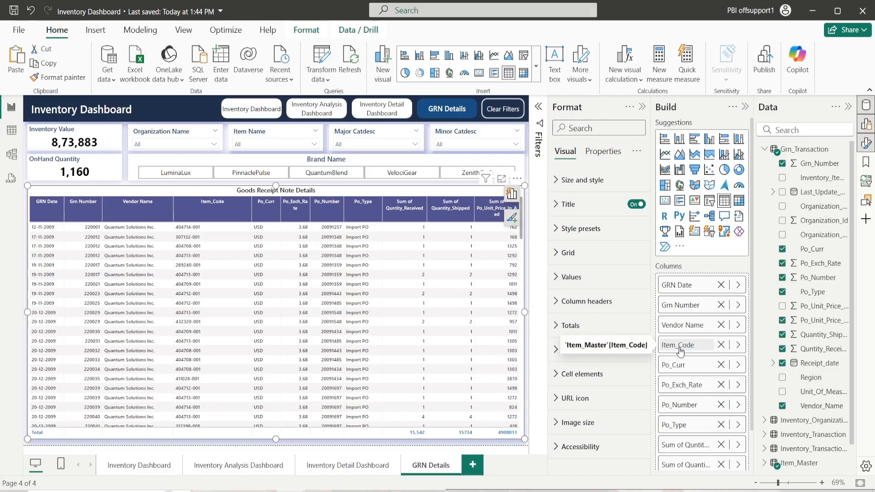
{"action": "double_click", "coordinate": [679, 345]}
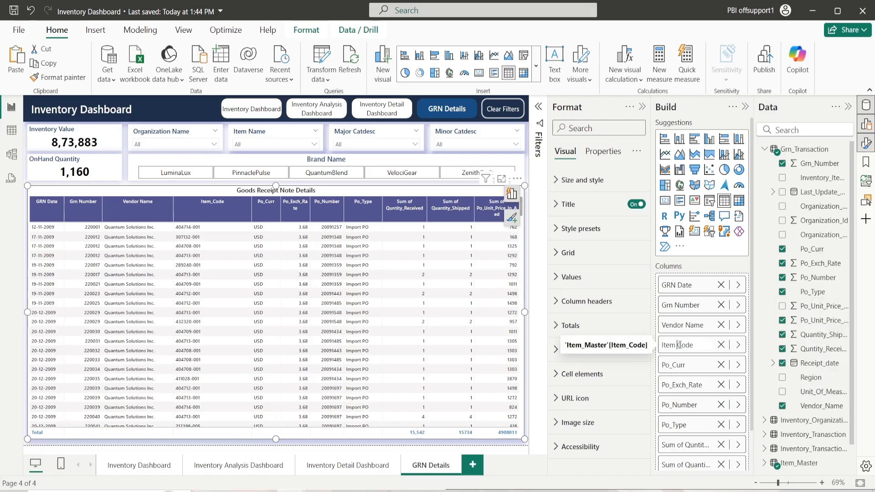
{"action": "type", "text": "Item Code"}
{"action": "key", "text": "Return"}
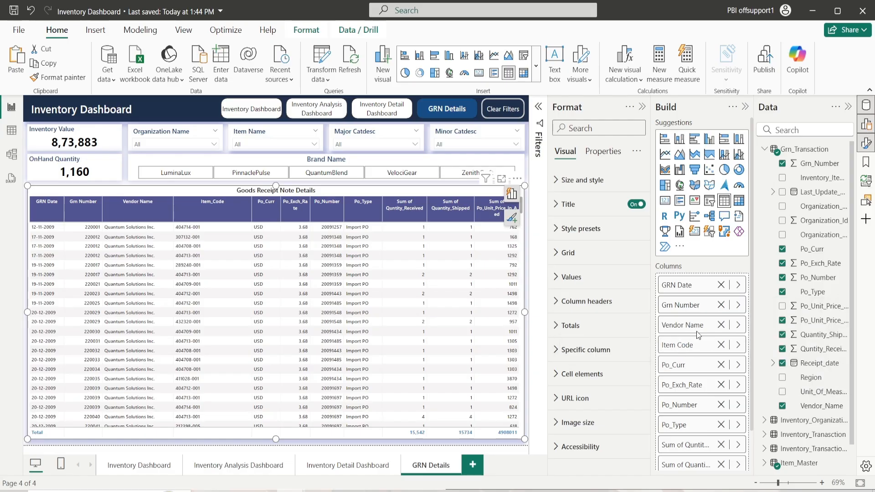
Rename the Po_Curr column to "Currency" and the Po_Exch_Rate column to "Exch Rate"
{"action": "left_click", "coordinate": [690, 365]}
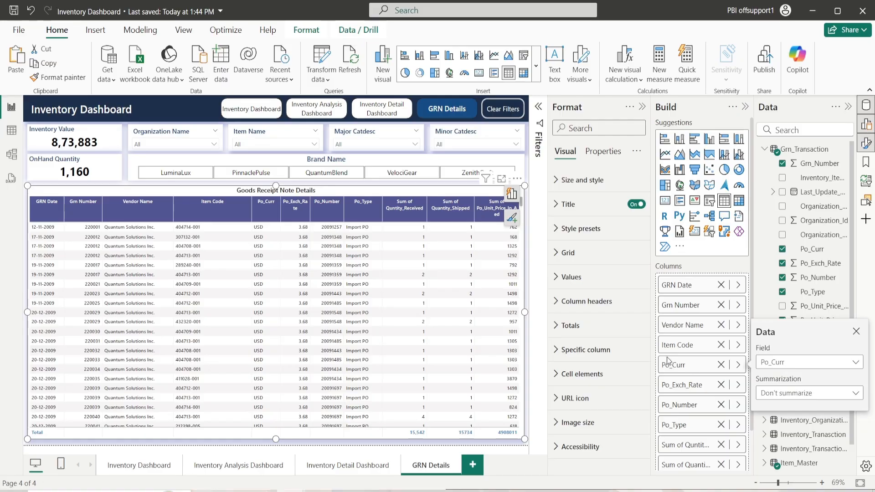
{"action": "double_click", "coordinate": [683, 363]}
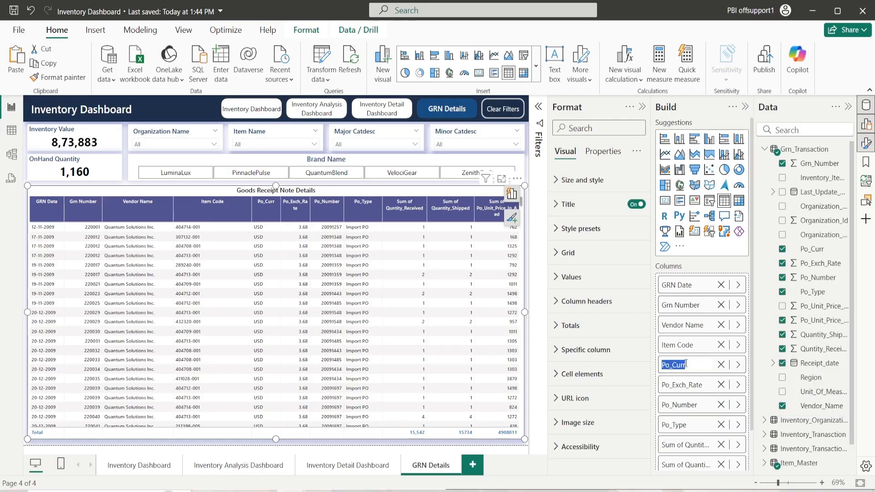
{"action": "type", "text": "Currenc"}
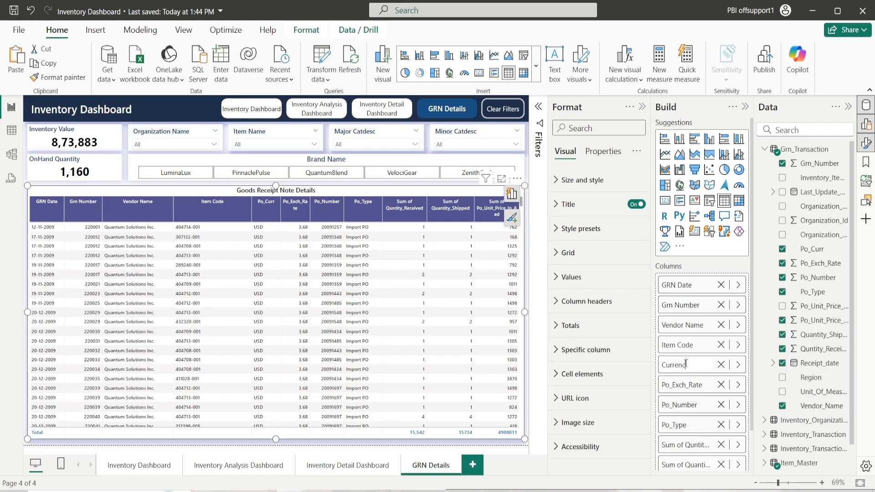
{"action": "type", "text": "y"}
{"action": "key", "text": "Return"}
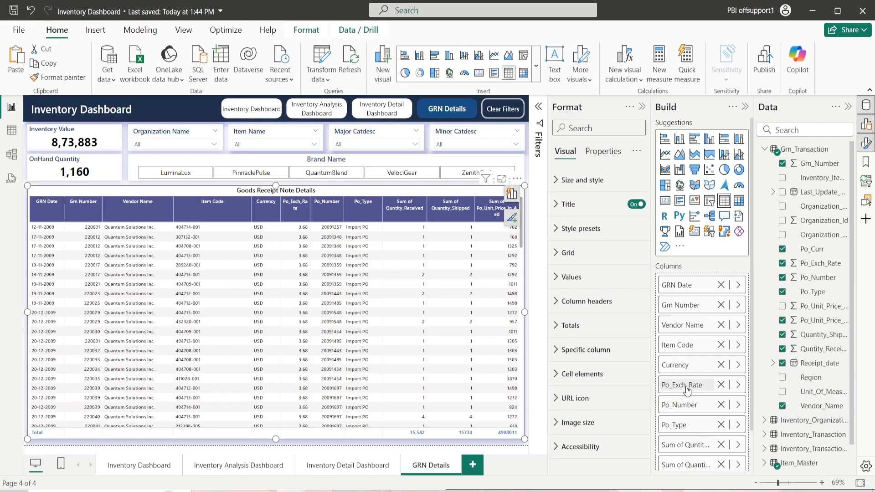
{"action": "key", "text": "BackSpace"}
{"action": "key", "text": "BackSpace"}
{"action": "key", "text": "BackSpace"}
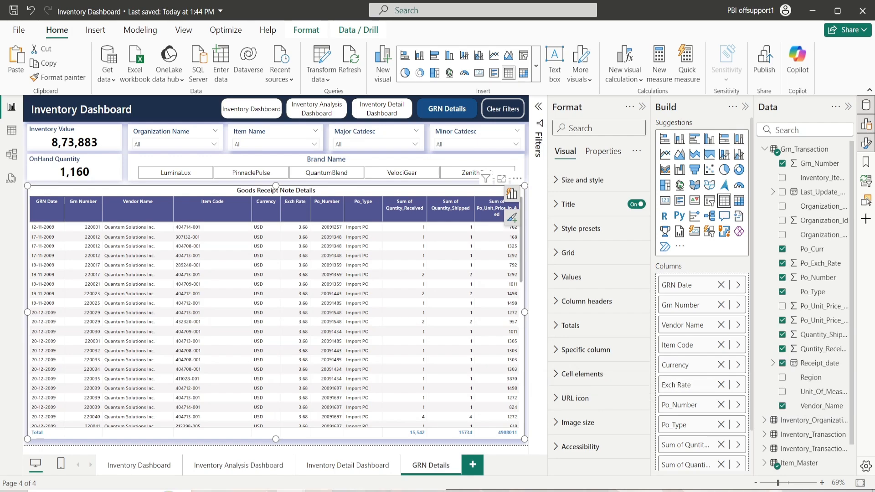
Rename the Po_Number column to "Po Number" and the Po_Type column to "Po Type"
{"action": "scroll", "coordinate": [700, 402], "scroll_direction": "down", "scroll_amount": 1}
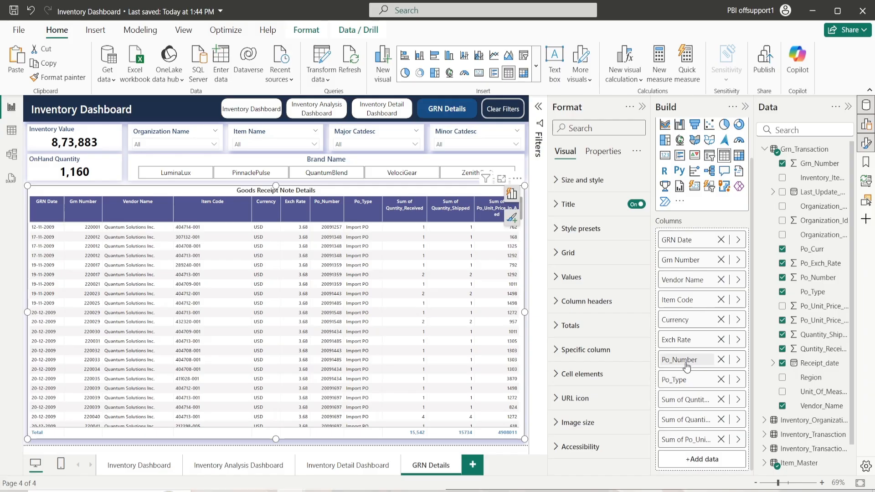
{"action": "double_click", "coordinate": [677, 359]}
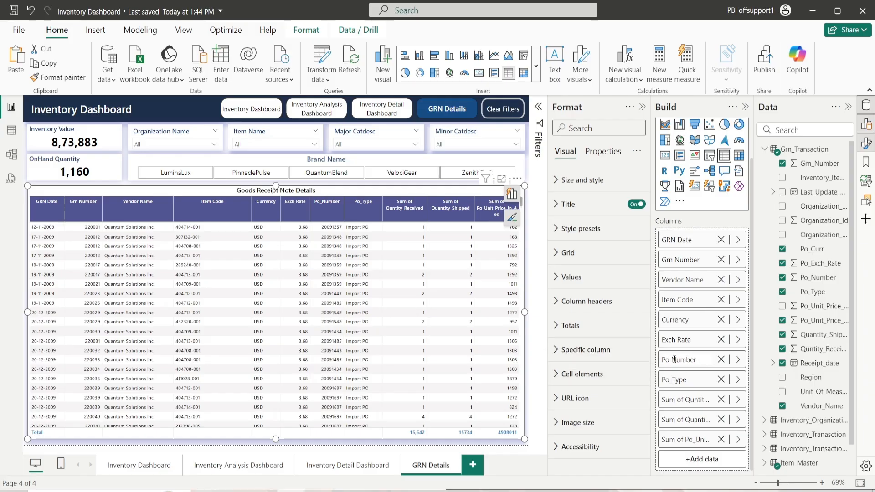
{"action": "key", "text": "Return"}
{"action": "double_click", "coordinate": [676, 380]}
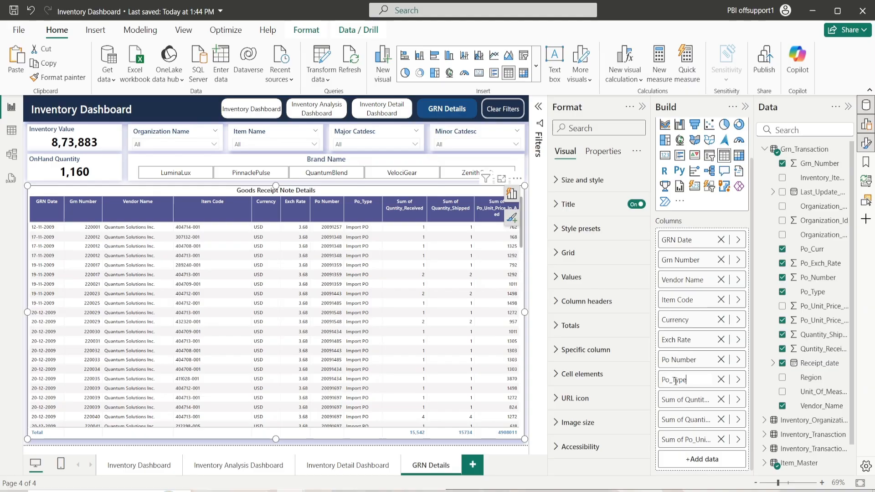
{"action": "double_click", "coordinate": [676, 380]}
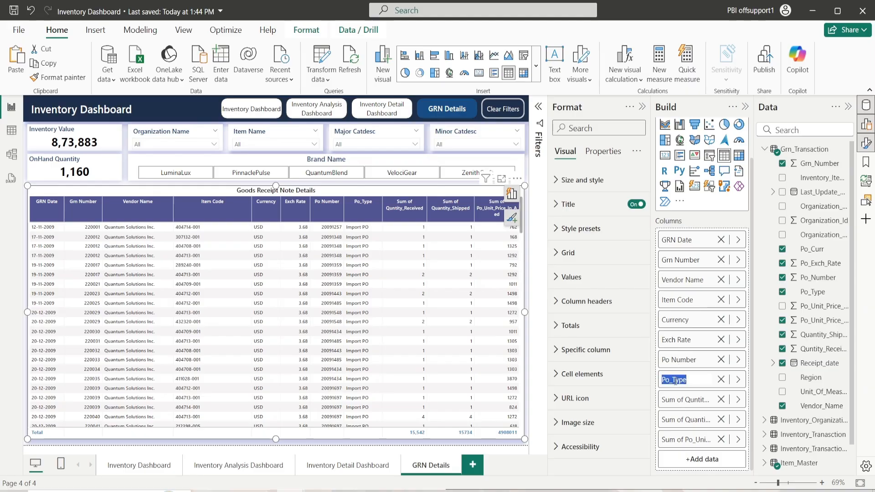
{"action": "left_click", "coordinate": [684, 380]}
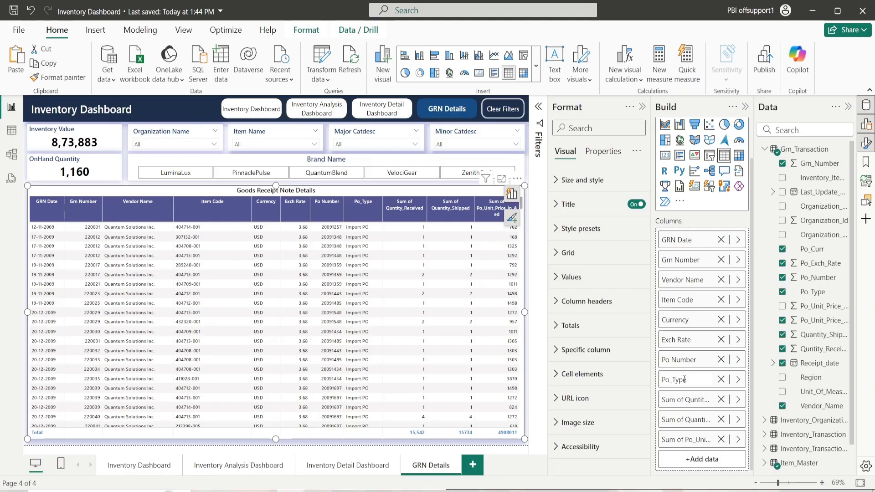
{"action": "key", "text": "BackSpace"}
{"action": "key", "text": "Return"}
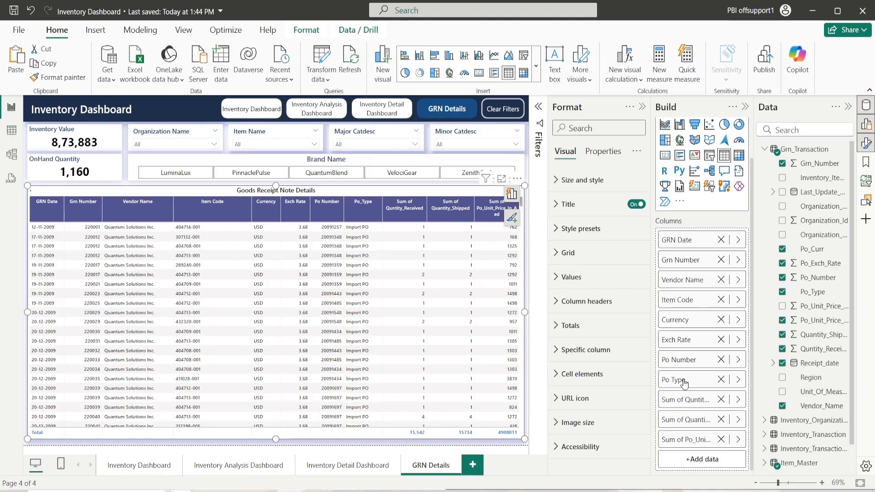
Rename the Sum of Quntity_Received column to "Quantity Received" and the Sum of Quantity_Shipped column to "Quantity Shipped"
{"action": "double_click", "coordinate": [686, 401]}
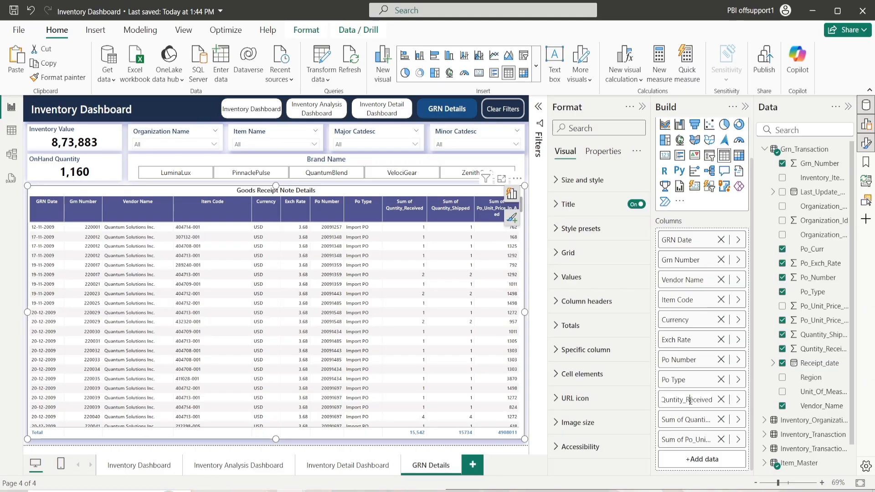
{"action": "left_click", "coordinate": [689, 401]}
{"action": "key", "text": "BackSpace"}
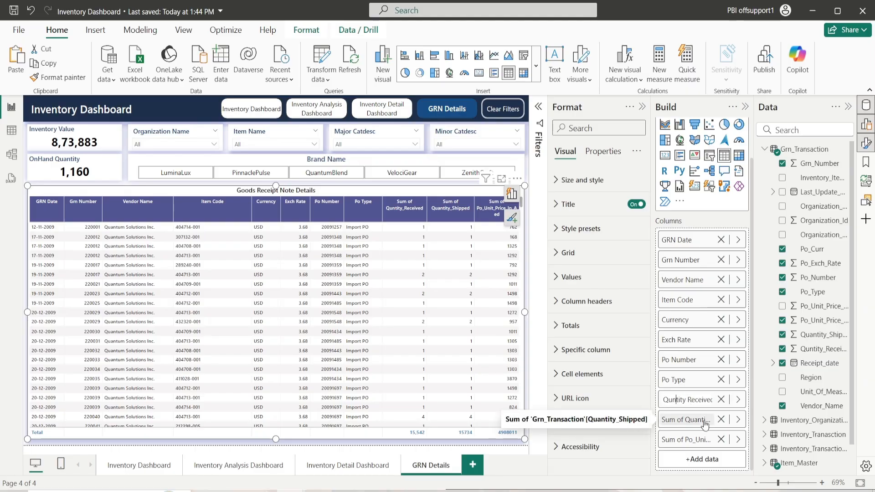
{"action": "type", "text": "a"}
{"action": "key", "text": "BackSpace"}
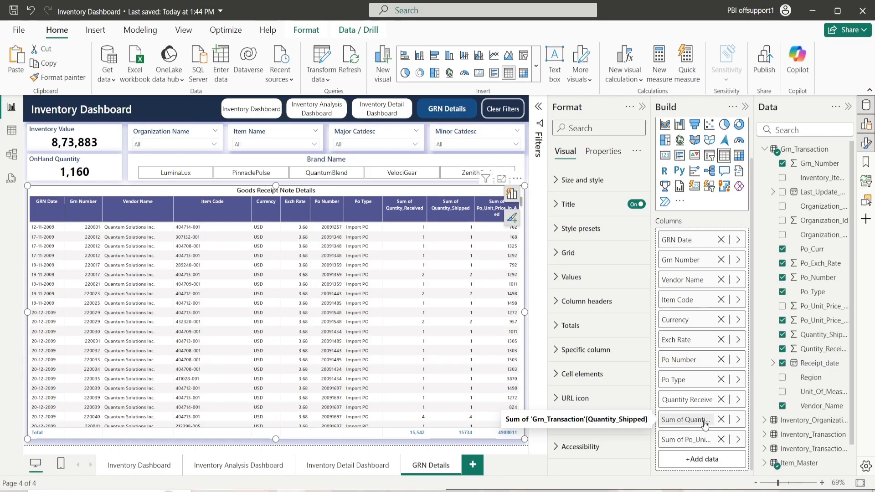
{"action": "double_click", "coordinate": [699, 420]}
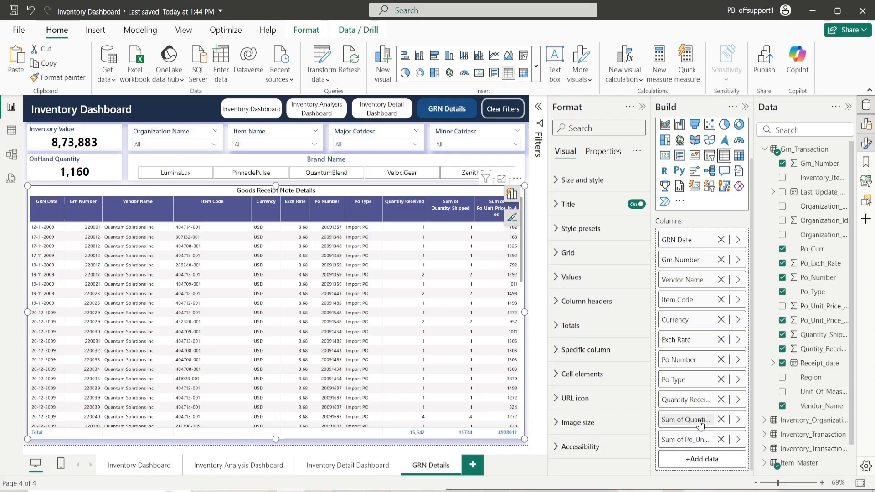
{"action": "left_click", "coordinate": [688, 420]}
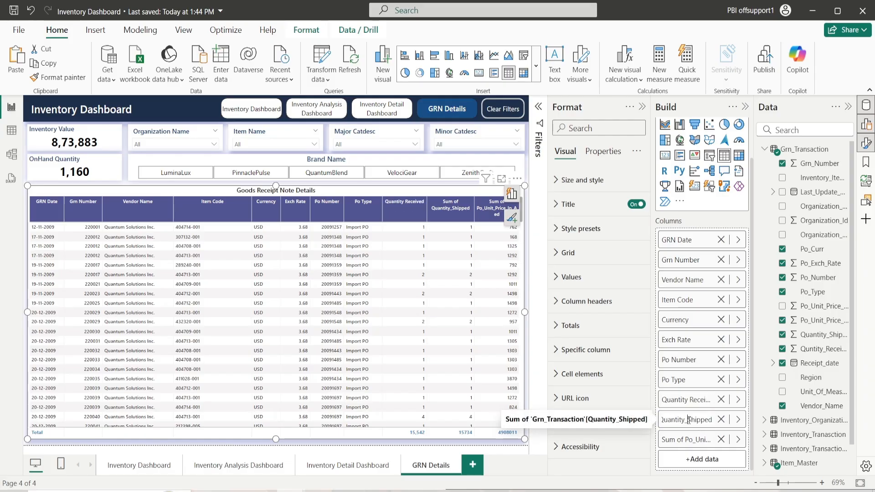
{"action": "key", "text": "Home"}
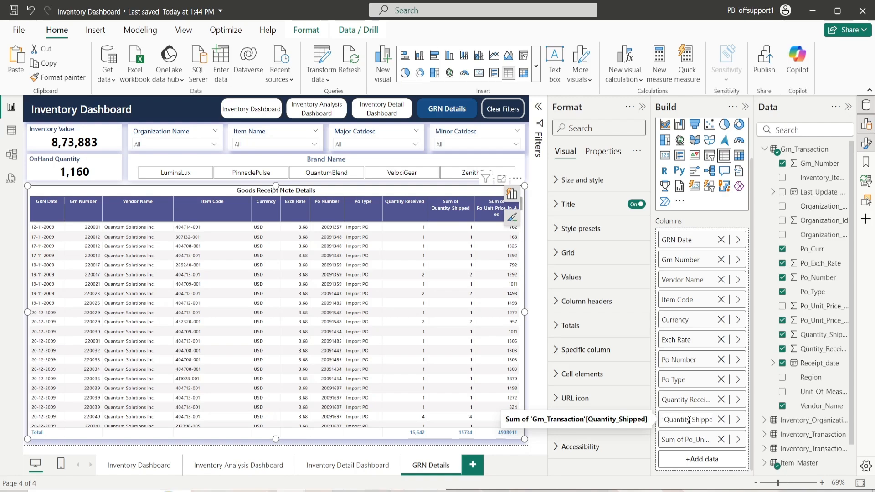
{"action": "key", "text": "BackSpace"}
{"action": "key", "text": "Return"}
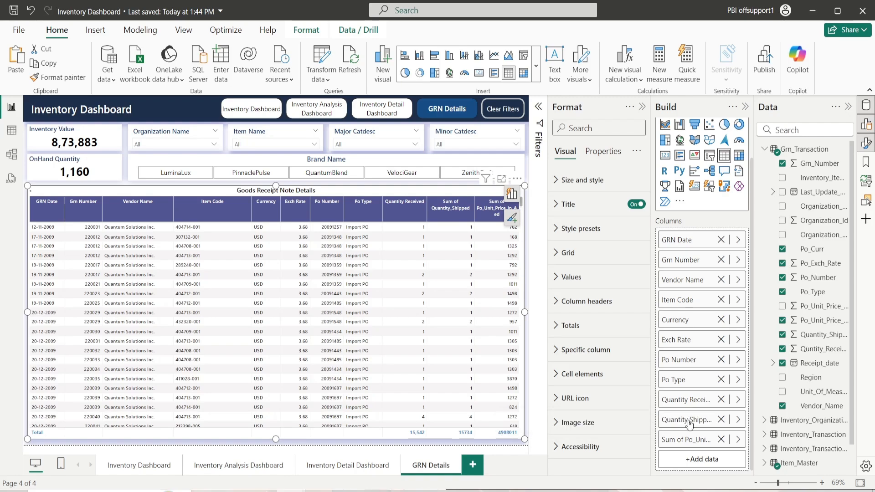
Rename the Sum of Po_Unit_Price_In_Aed column to "Unit Price (AED)" and deselect the table
{"action": "double_click", "coordinate": [691, 440]}
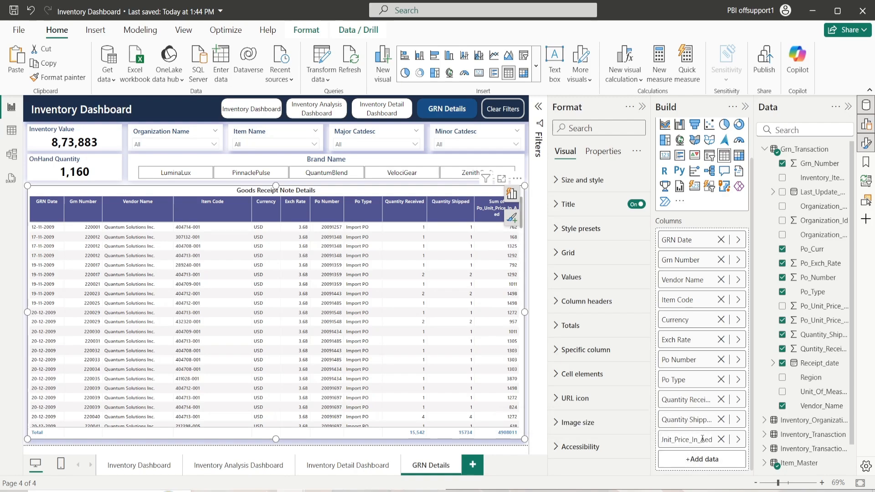
{"action": "key", "text": "BackSpace"}
{"action": "key", "text": "BackSpace"}
{"action": "key", "text": "BackSpace"}
{"action": "key", "text": "BackSpace"}
{"action": "key", "text": "BackSpace"}
{"action": "key", "text": "BackSpace"}
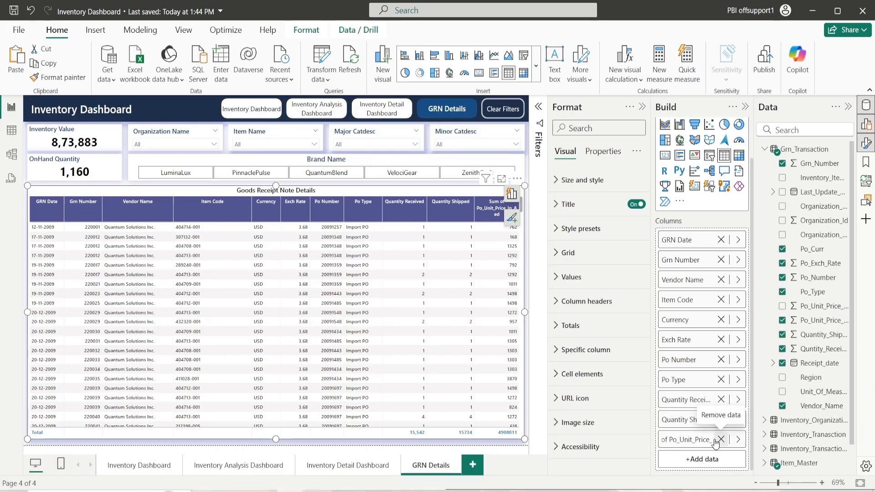
{"action": "key", "text": "BackSpace"}
{"action": "type", "text": "(AED"}
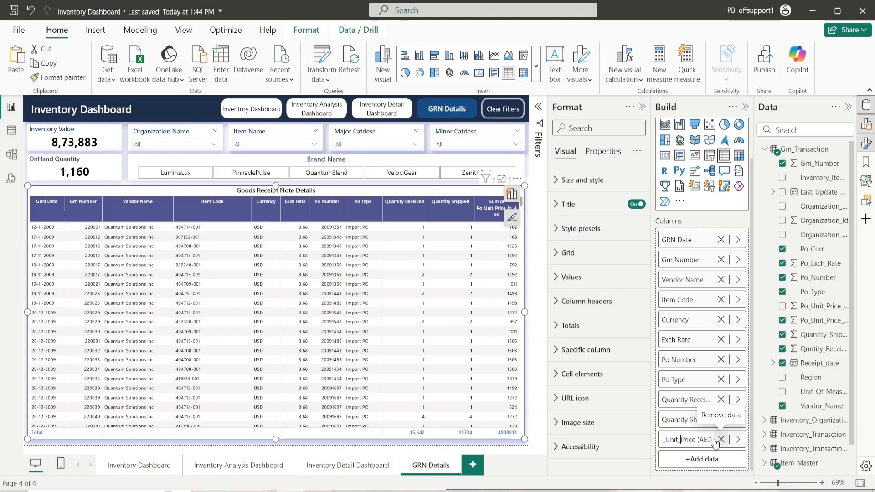
{"action": "key", "text": "BackSpace"}
{"action": "key", "text": "BackSpace"}
{"action": "key", "text": "BackSpace"}
{"action": "key", "text": "BackSpace"}
{"action": "key", "text": "BackSpace"}
{"action": "key", "text": "BackSpace"}
{"action": "key", "text": "BackSpace"}
{"action": "key", "text": "BackSpace"}
{"action": "key", "text": "BackSpace"}
{"action": "key", "text": "BackSpace"}
{"action": "key", "text": "BackSpace"}
{"action": "key", "text": "Return"}
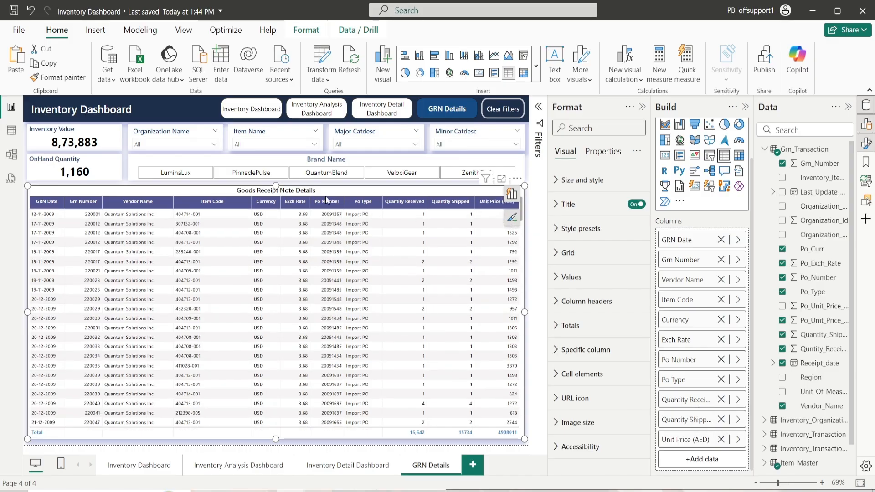
{"action": "left_click", "coordinate": [458, 445]}
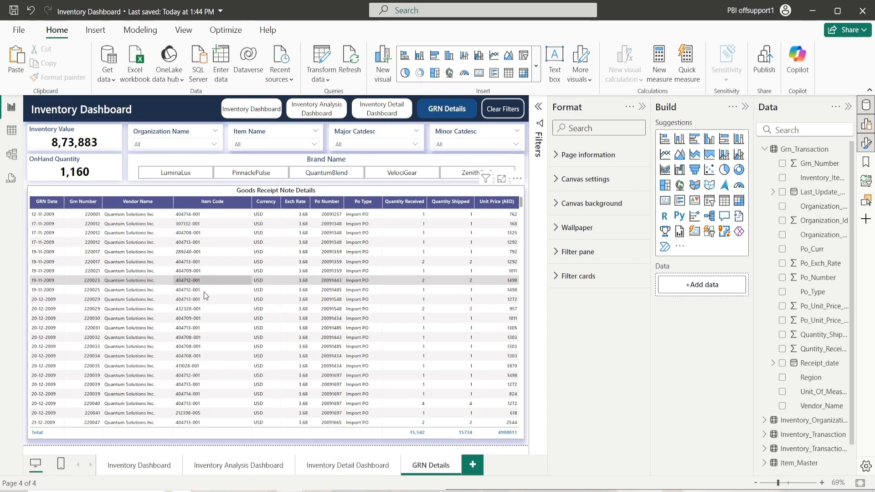
Review the Inventory Dashboard, Inventory Analysis Dashboard and Inventory Detail Dashboard pages in turn, ending on the GRN Details page
{"action": "left_click", "coordinate": [130, 466]}
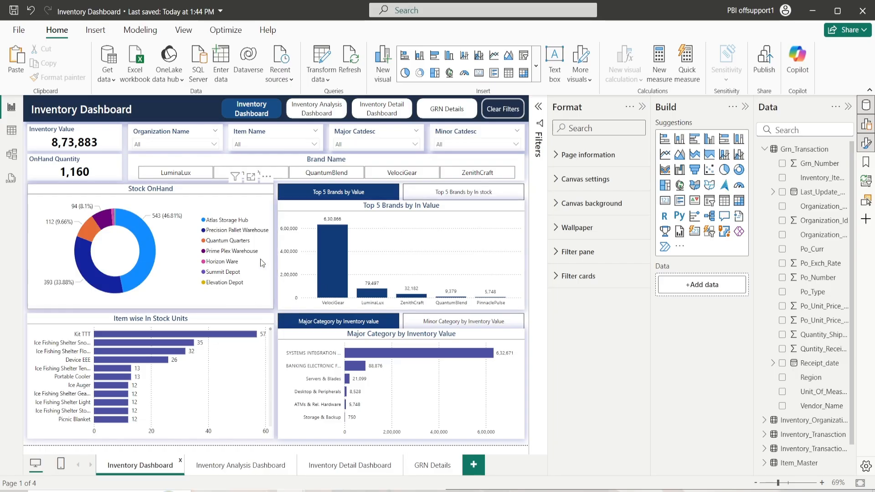
{"action": "left_click", "coordinate": [229, 468]}
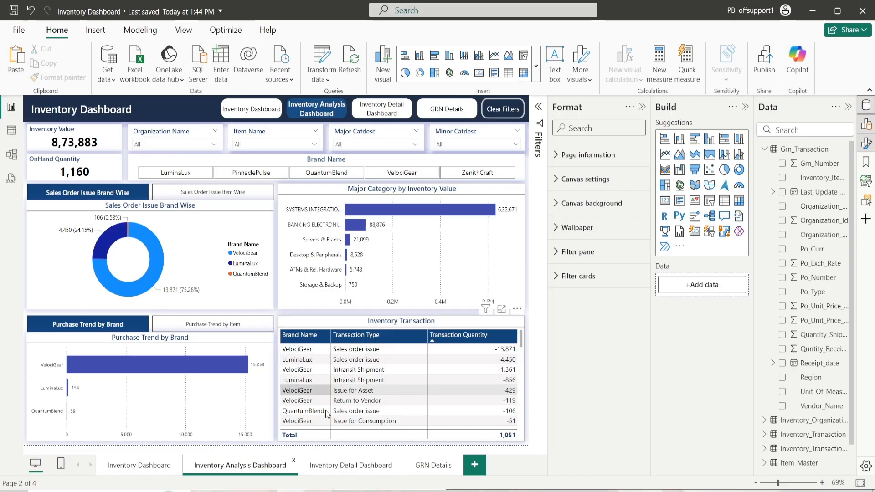
{"action": "left_click", "coordinate": [335, 468]}
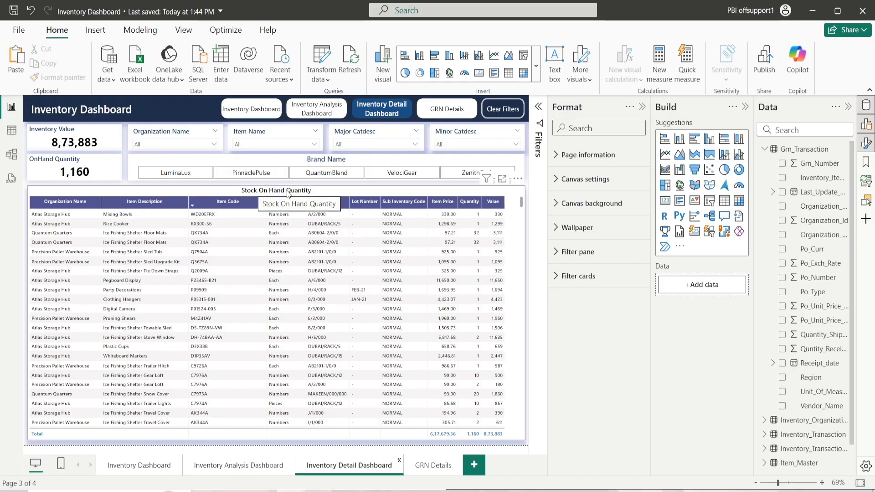
{"action": "left_click", "coordinate": [431, 465]}
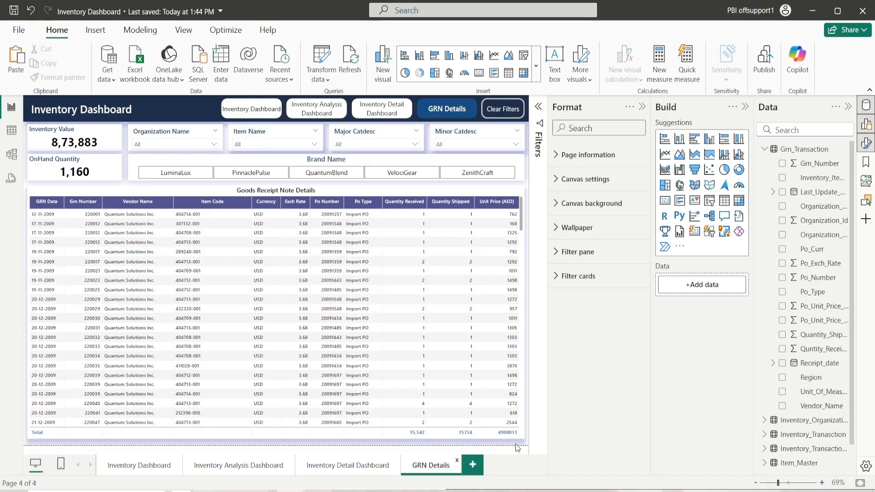
Hide the Format pane to give the GRN Details page more room
{"action": "left_click", "coordinate": [642, 107]}
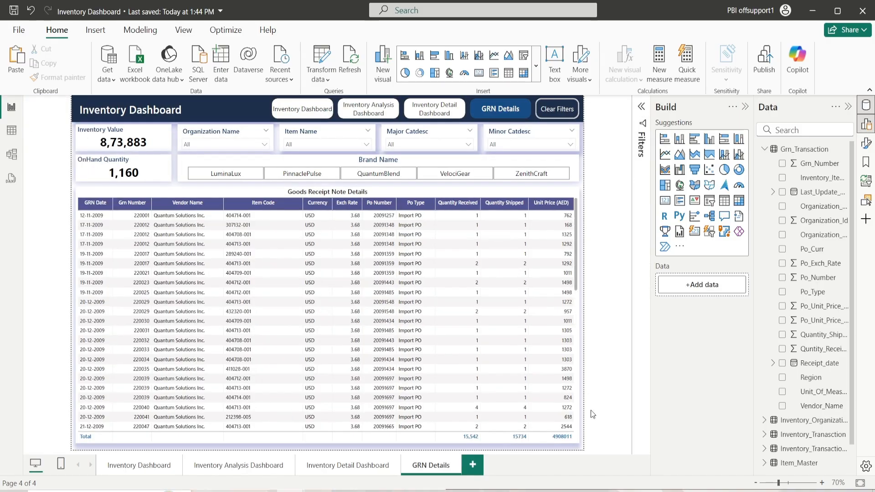